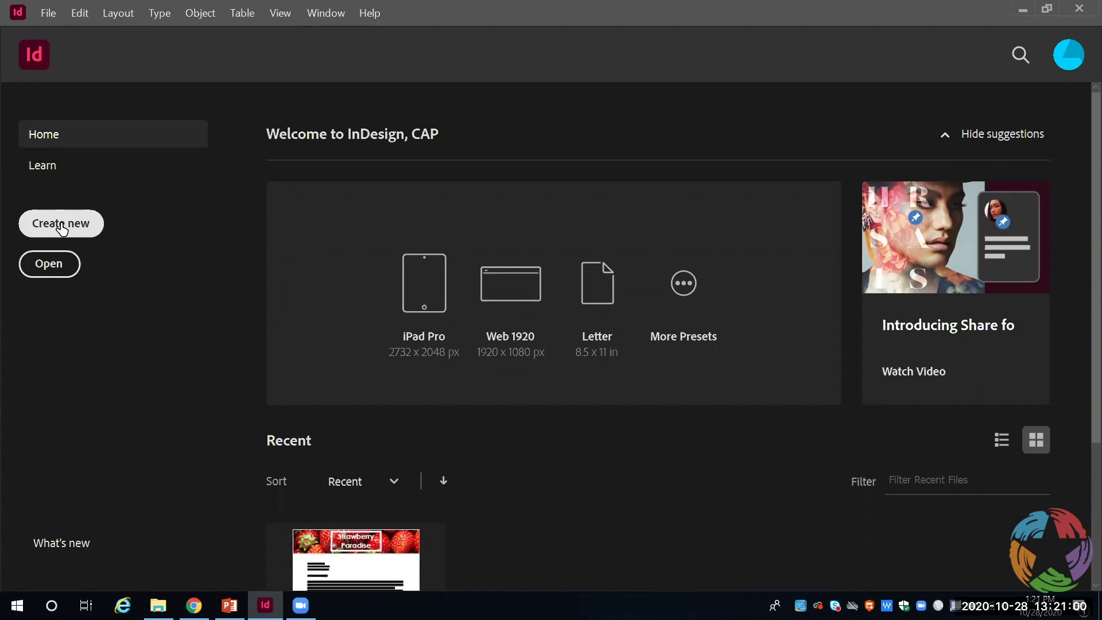
left_click(61, 225)
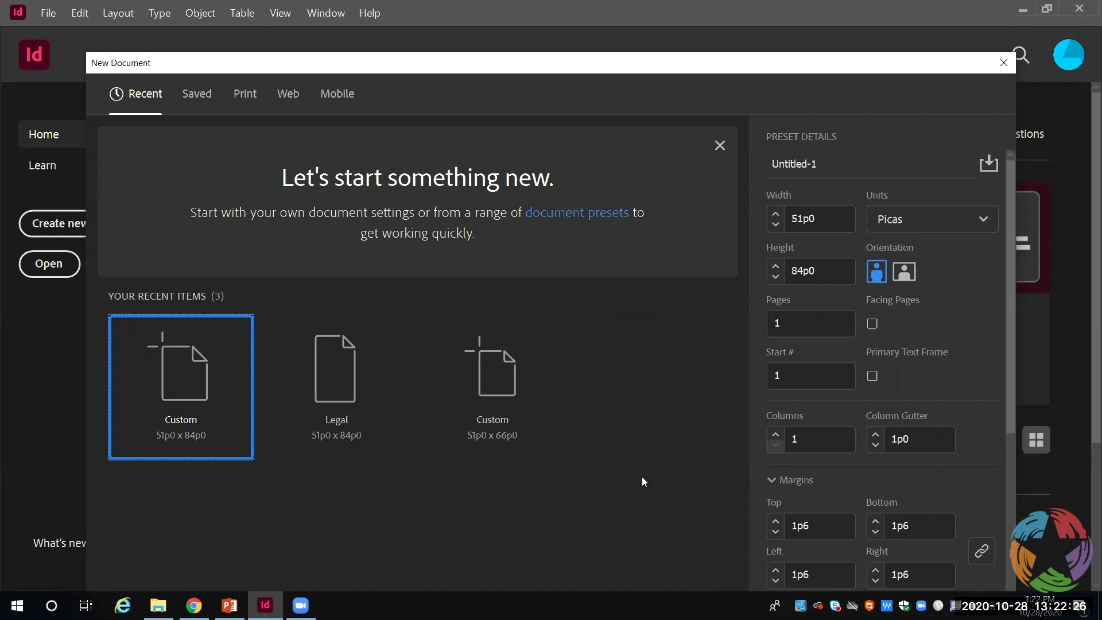
left_click(982, 223)
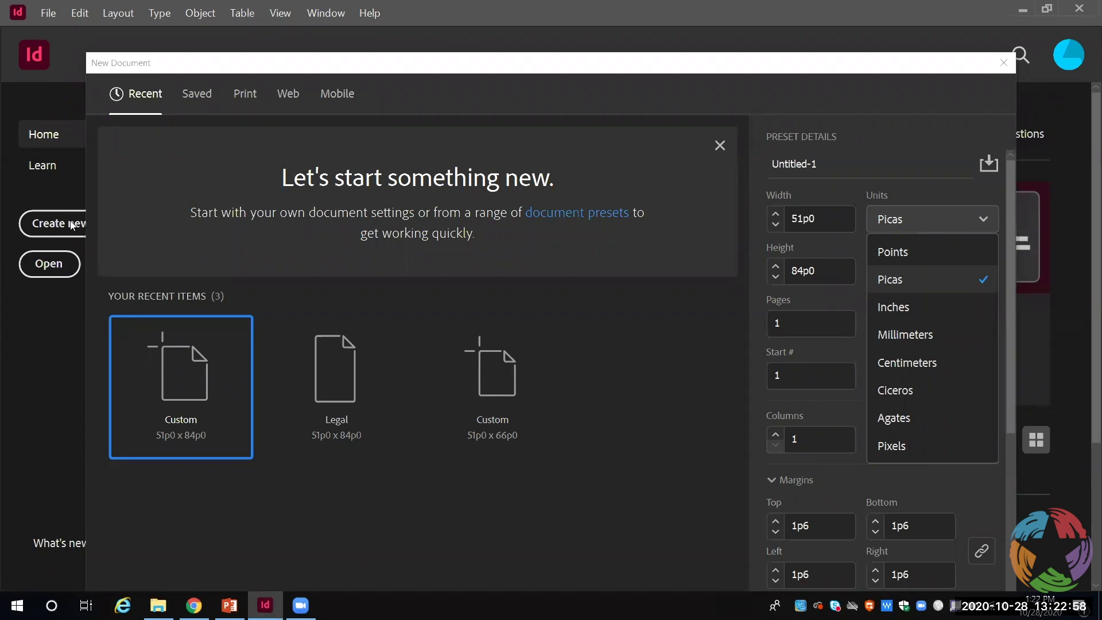
left_click(45, 13)
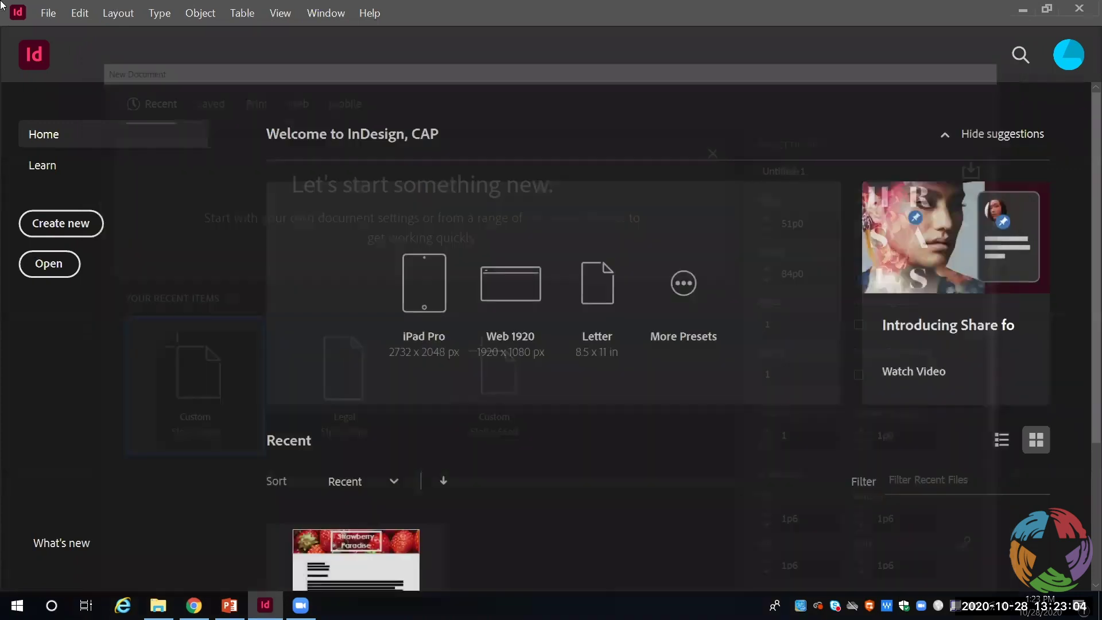
key("Escape")
left_click(47, 12)
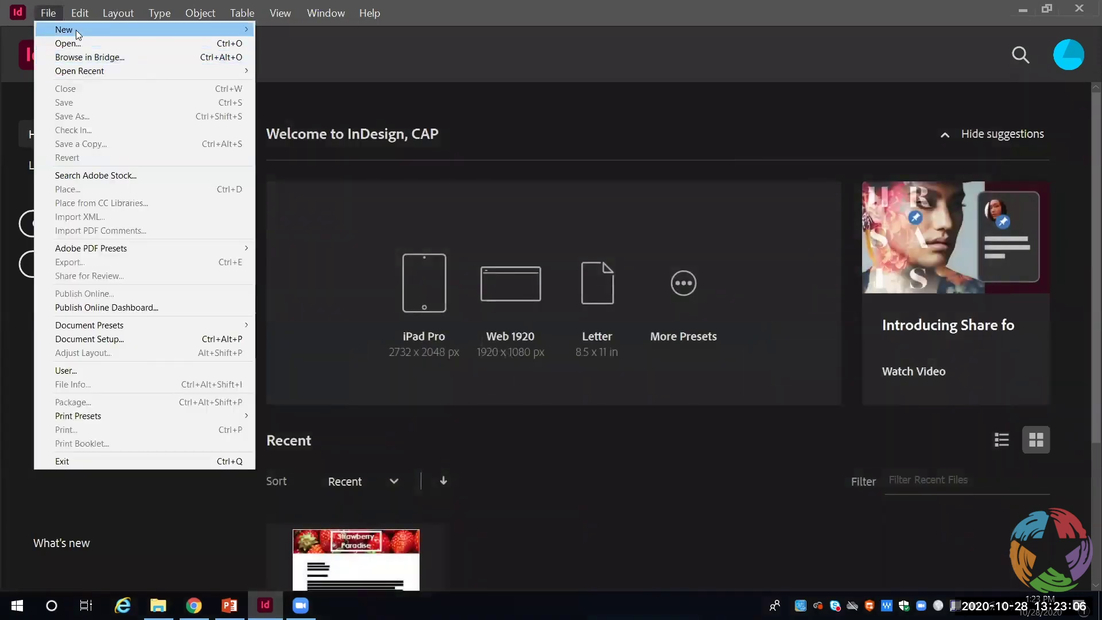
left_click(242, 13)
left_click(53, 16)
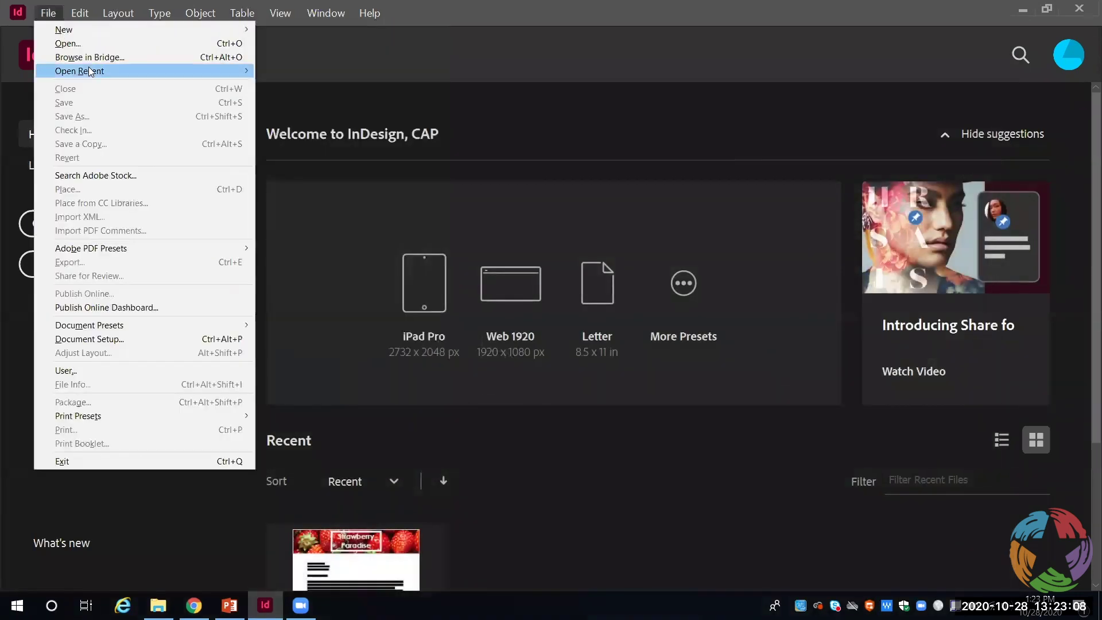
mouse_move(245, 30)
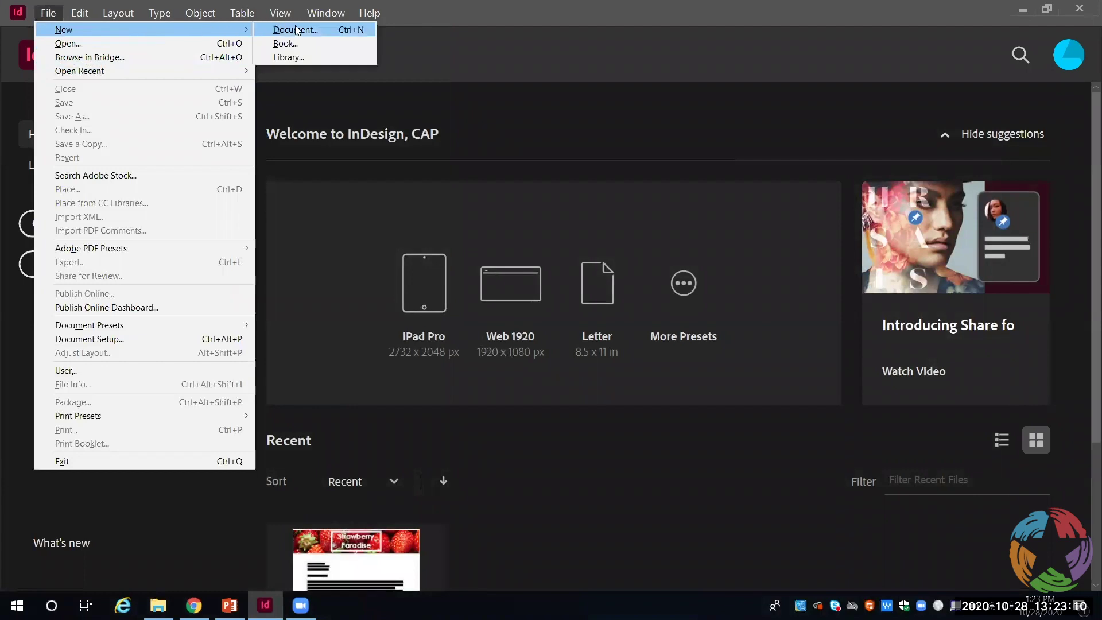
left_click(242, 12)
left_click(141, 22)
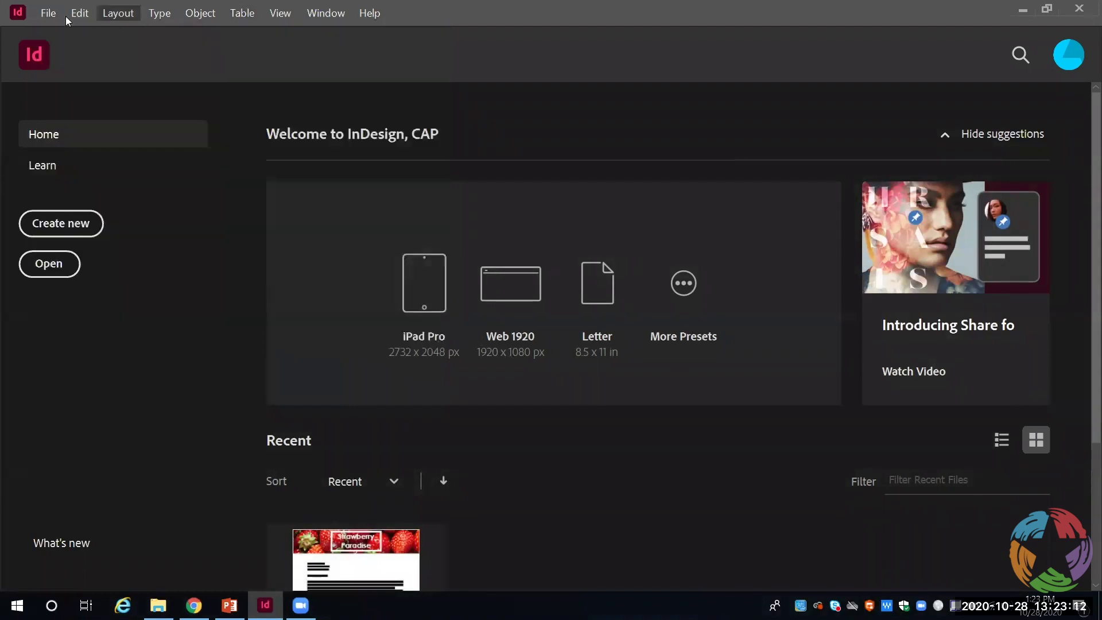
left_click(51, 16)
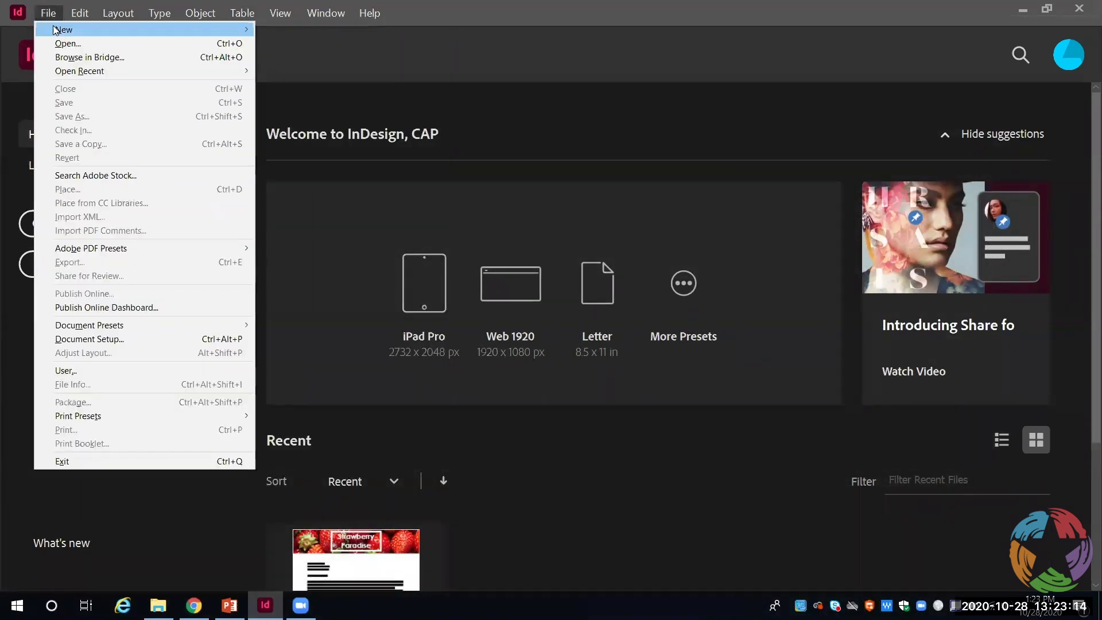
left_click(153, 13)
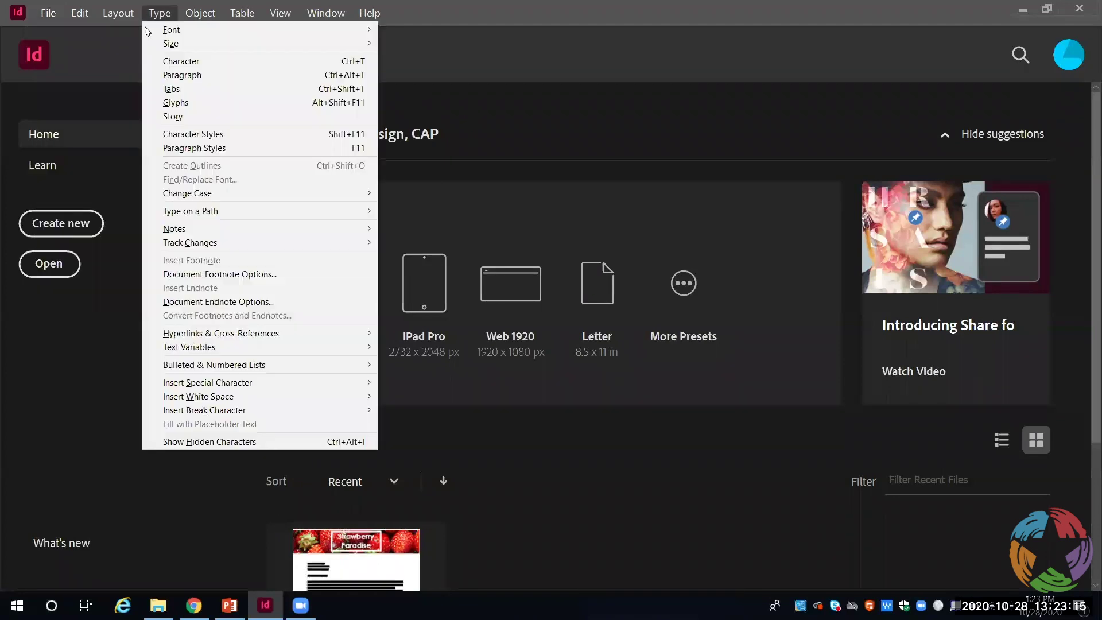
Start a new book file and create a folder named Family History Book on the Desktop as its save location
left_click(49, 13)
mouse_move(182, 32)
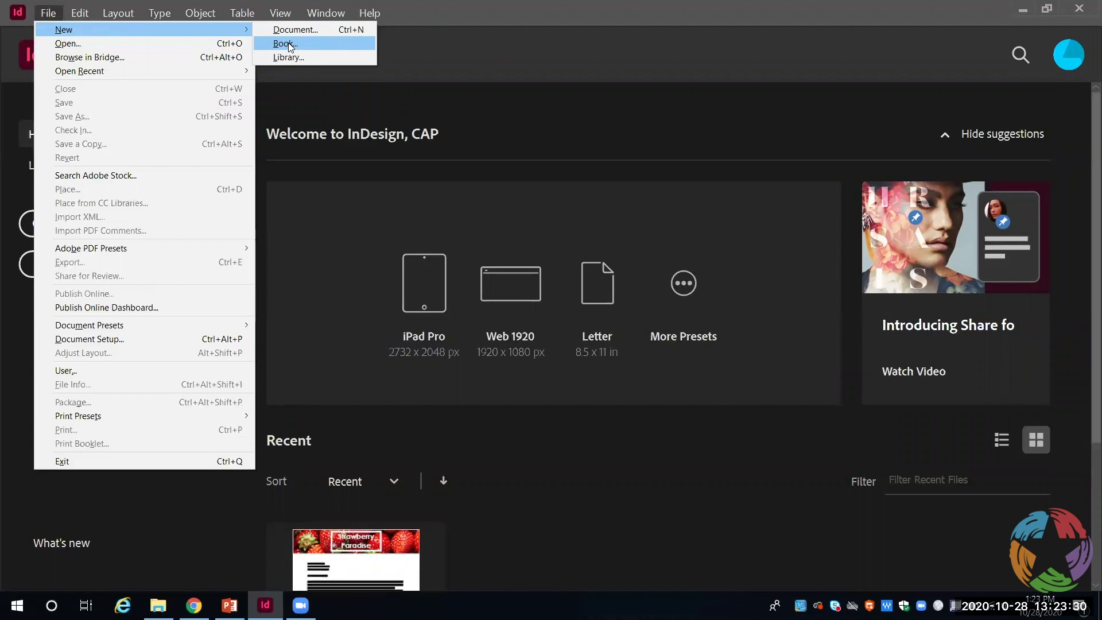
left_click(290, 46)
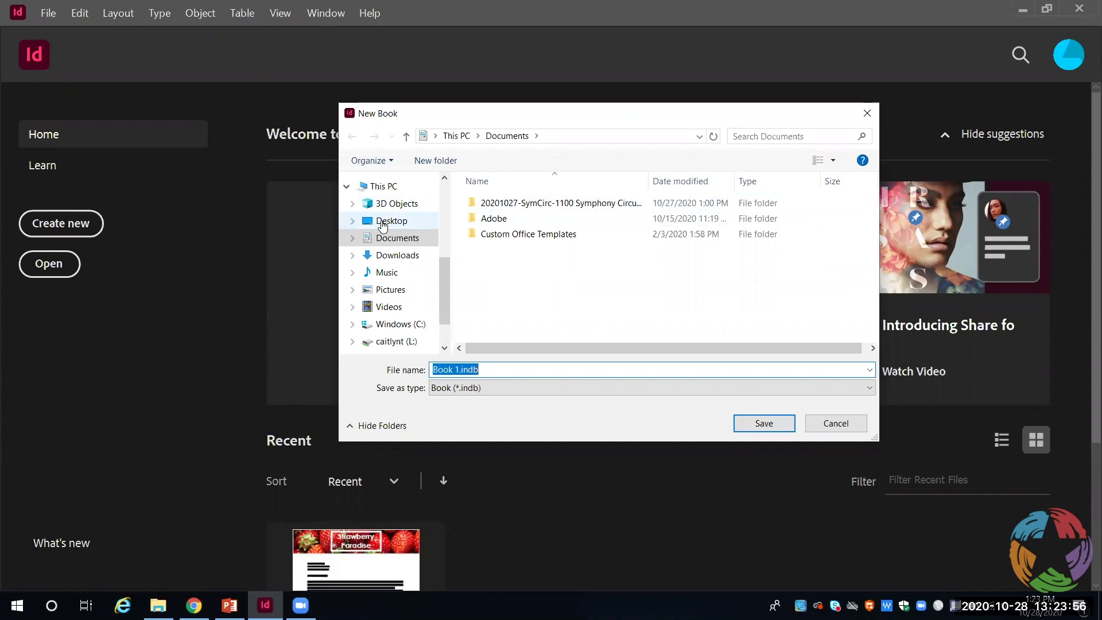
left_click(383, 225)
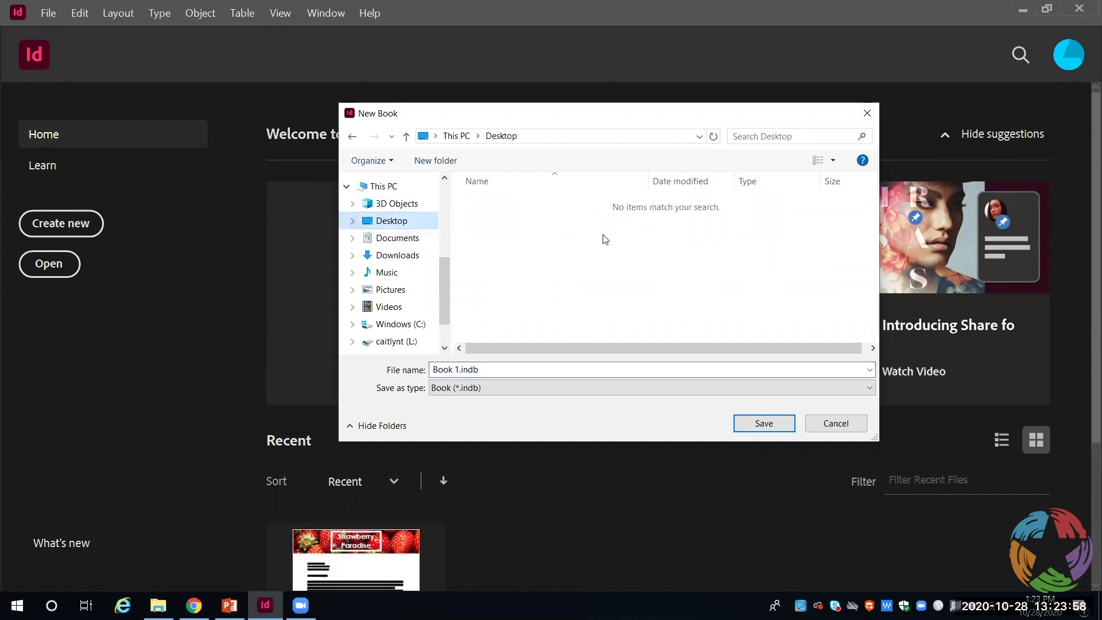
left_click(438, 161)
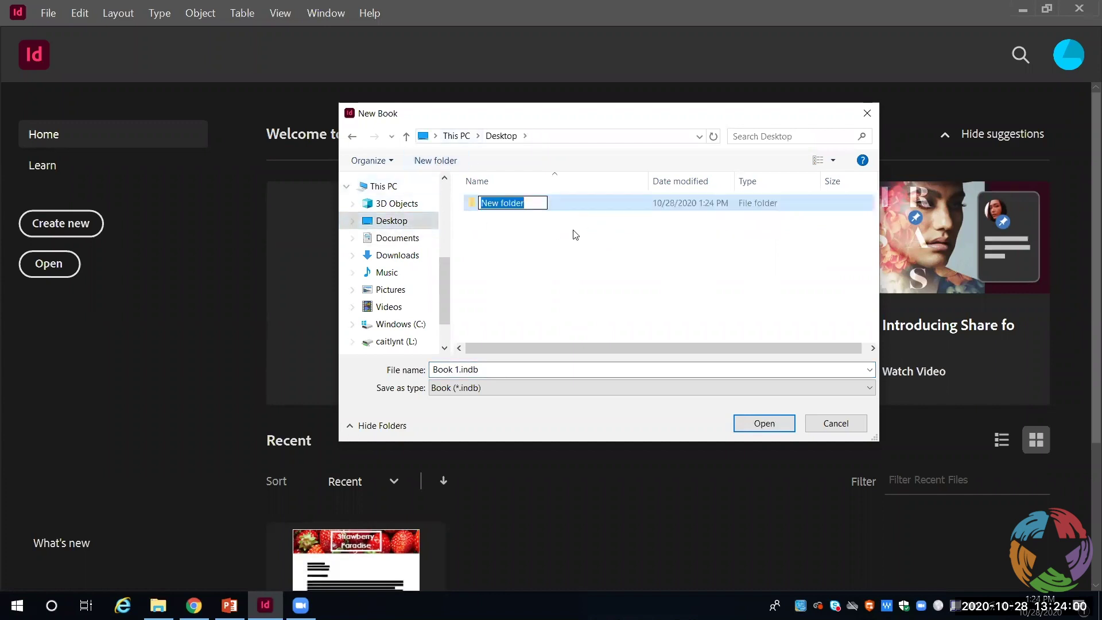
type("Famil")
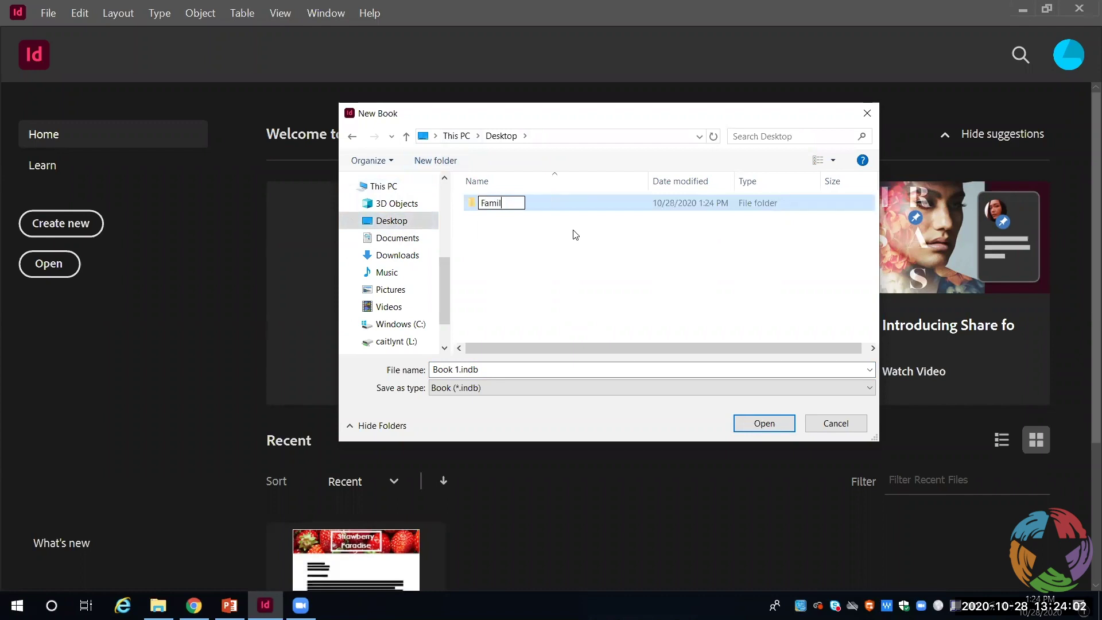
type("y History Book")
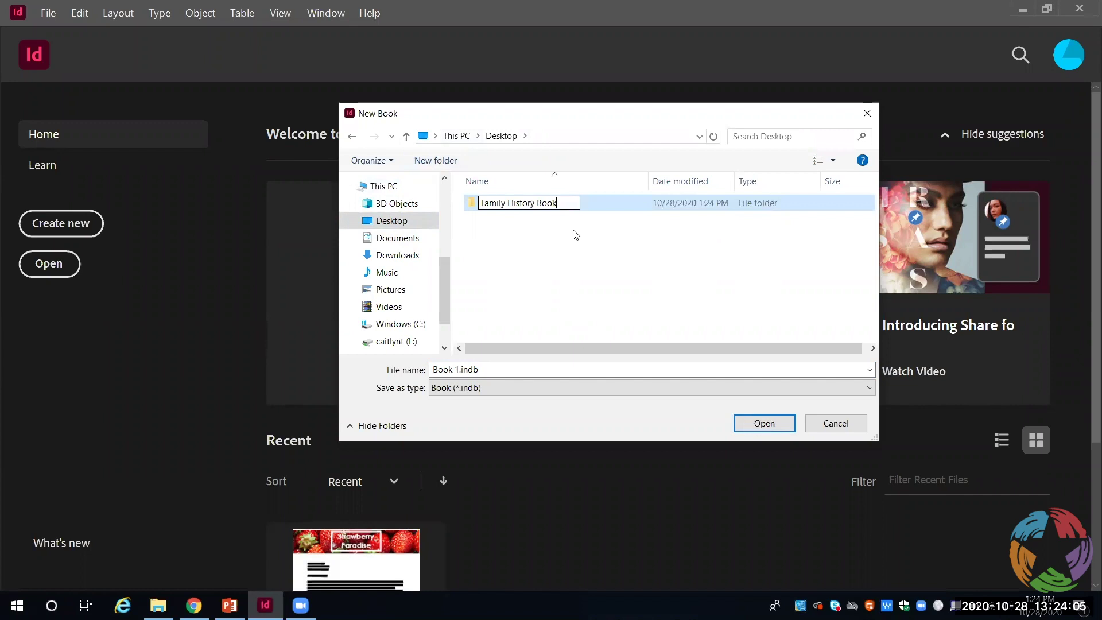
key("Return")
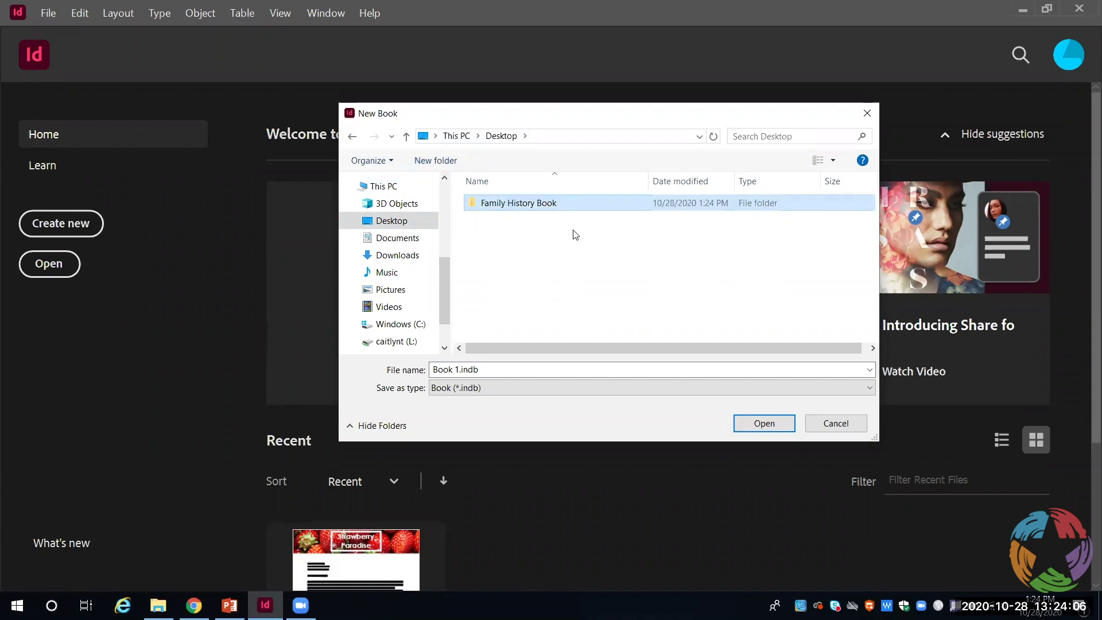
double_click(510, 201)
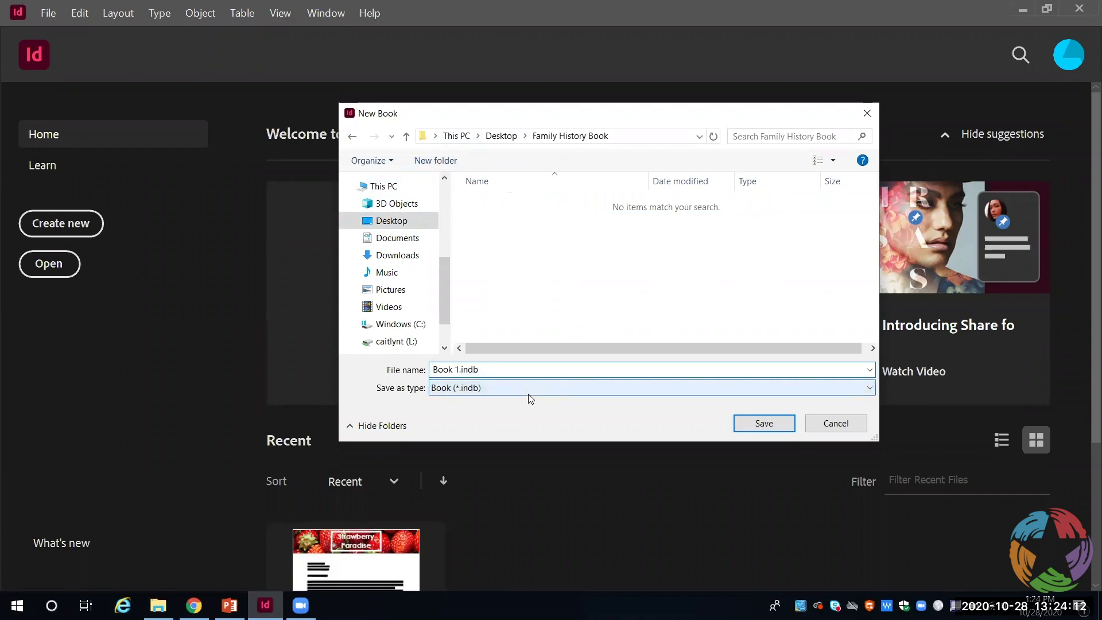
Name the book file Family History Book.indb and save it in the Family History Book folder
key("Delete")
key("Delete")
key("Delete")
key("Delete")
key("Delete")
key("Delete")
type("Family History Book")
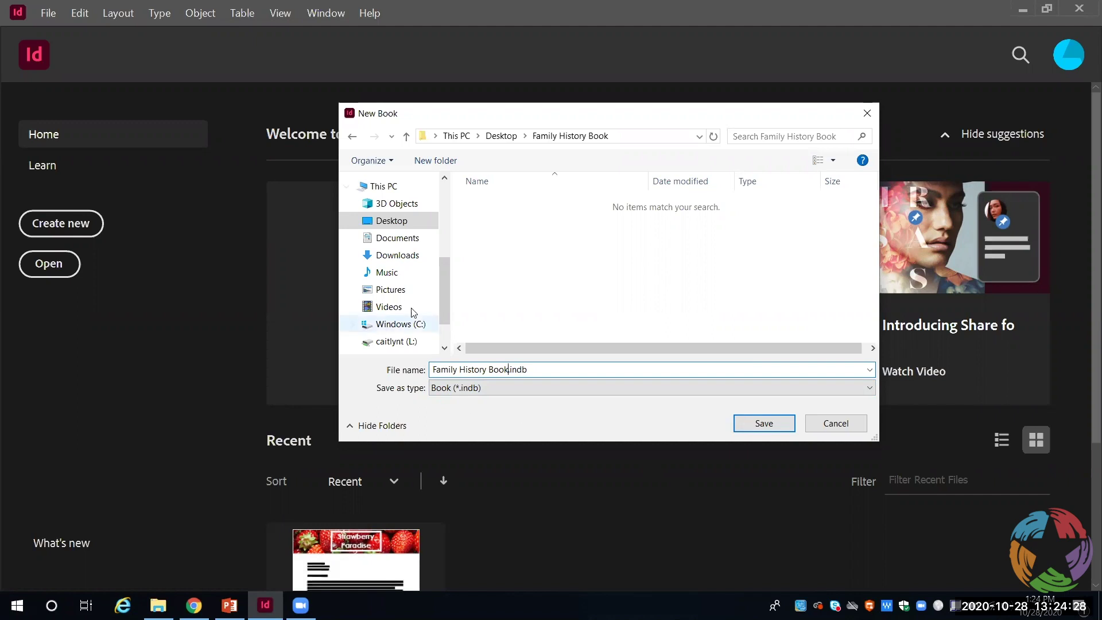
left_click(753, 424)
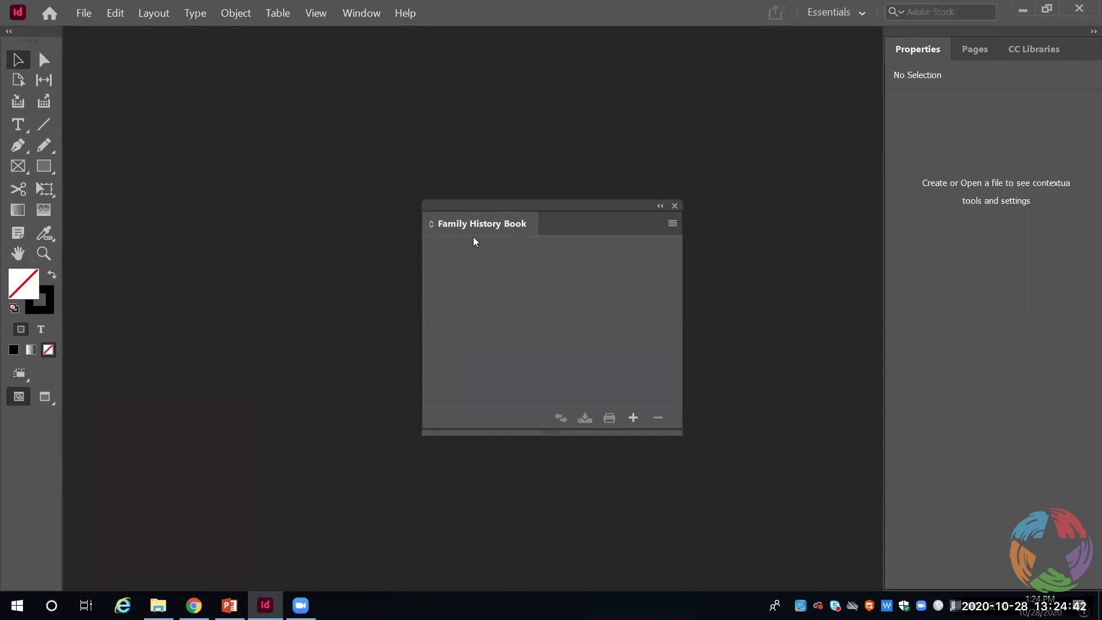
Start a new document for the book and select its default name for replacement
left_click(634, 418)
left_click(84, 14)
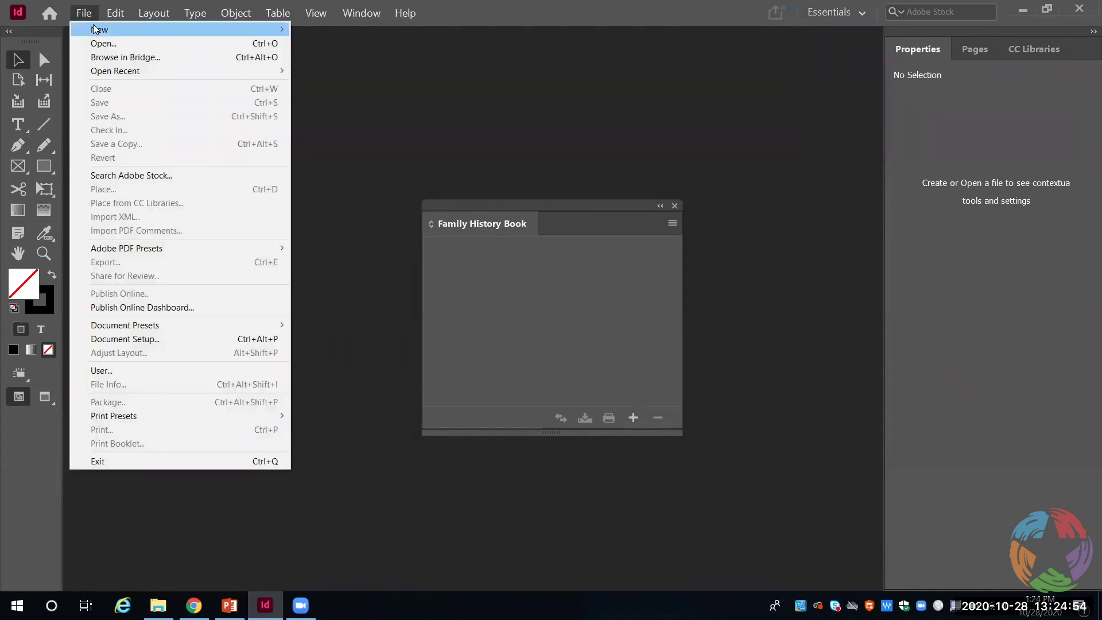
mouse_move(97, 29)
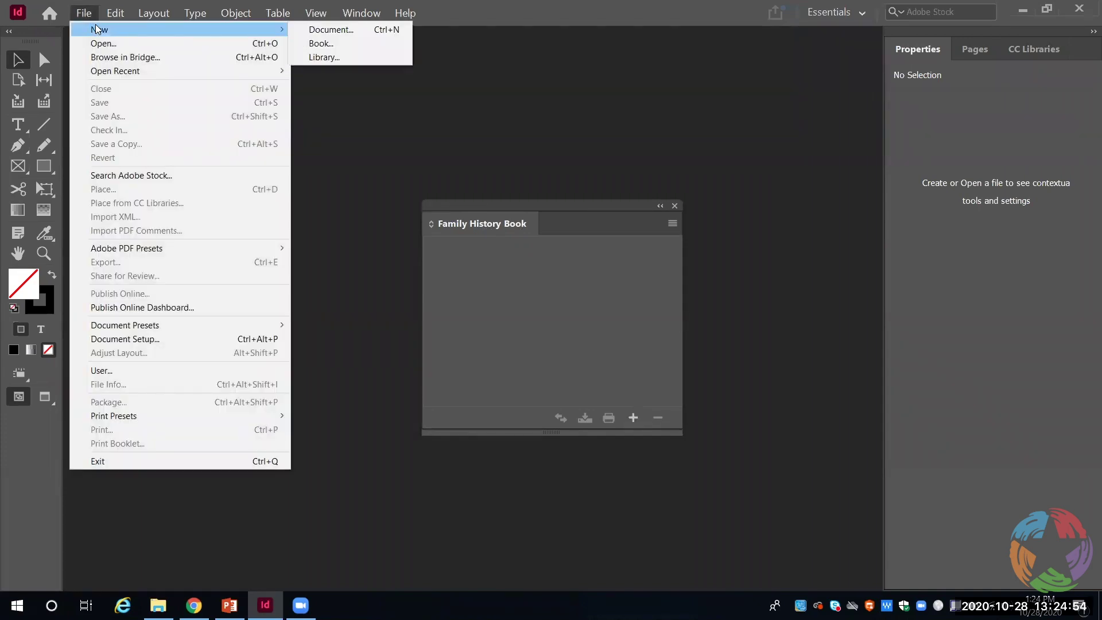
left_click(328, 28)
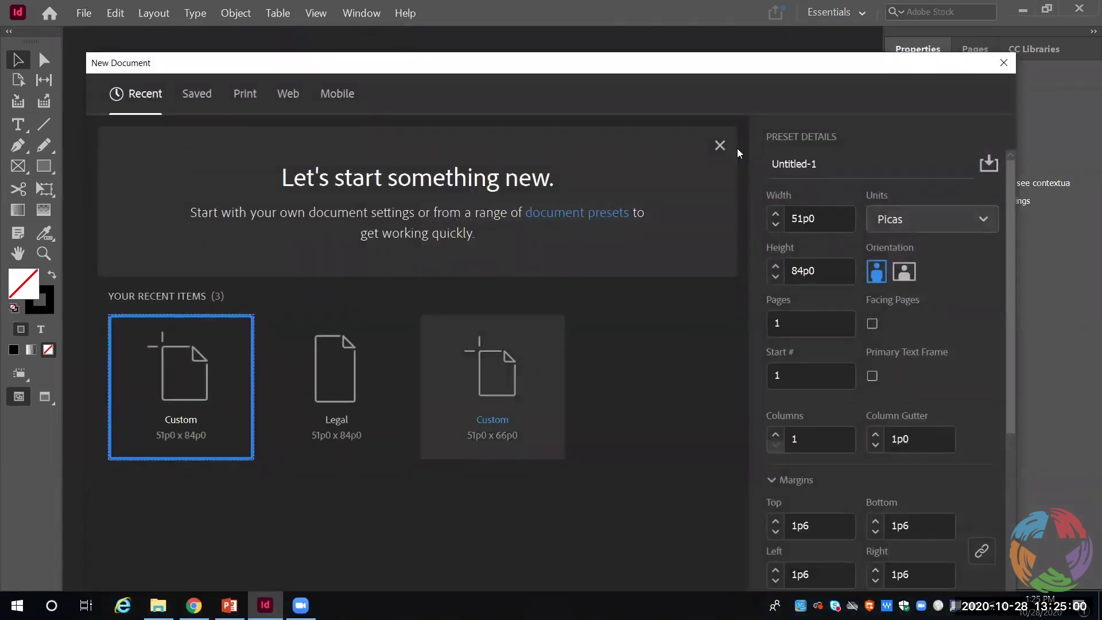
double_click(822, 164)
triple_click(824, 164)
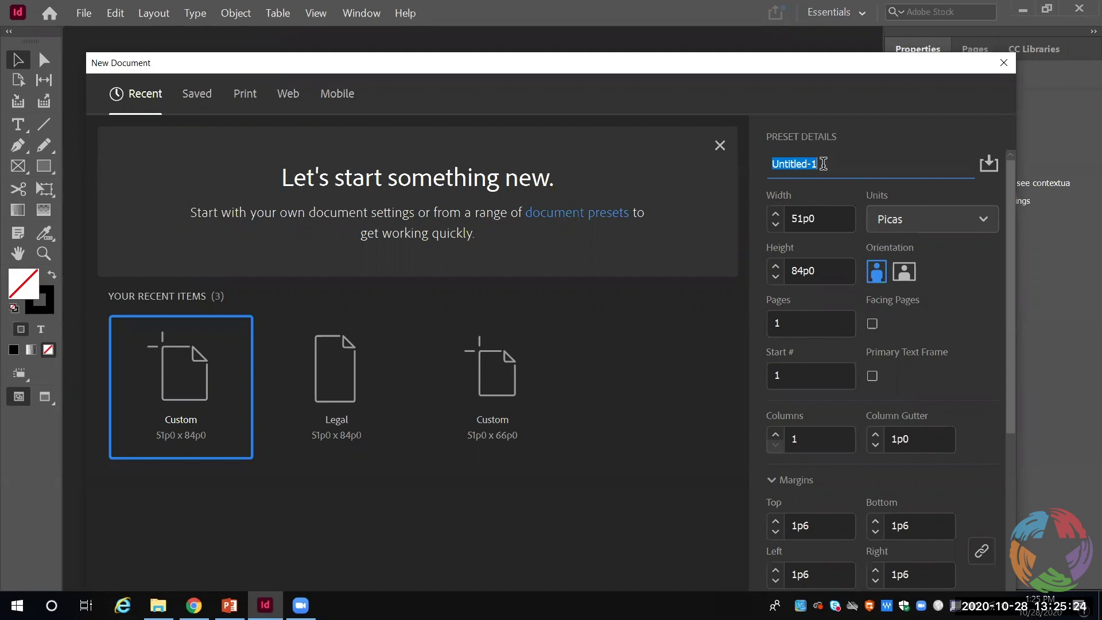
type("Book Chapte")
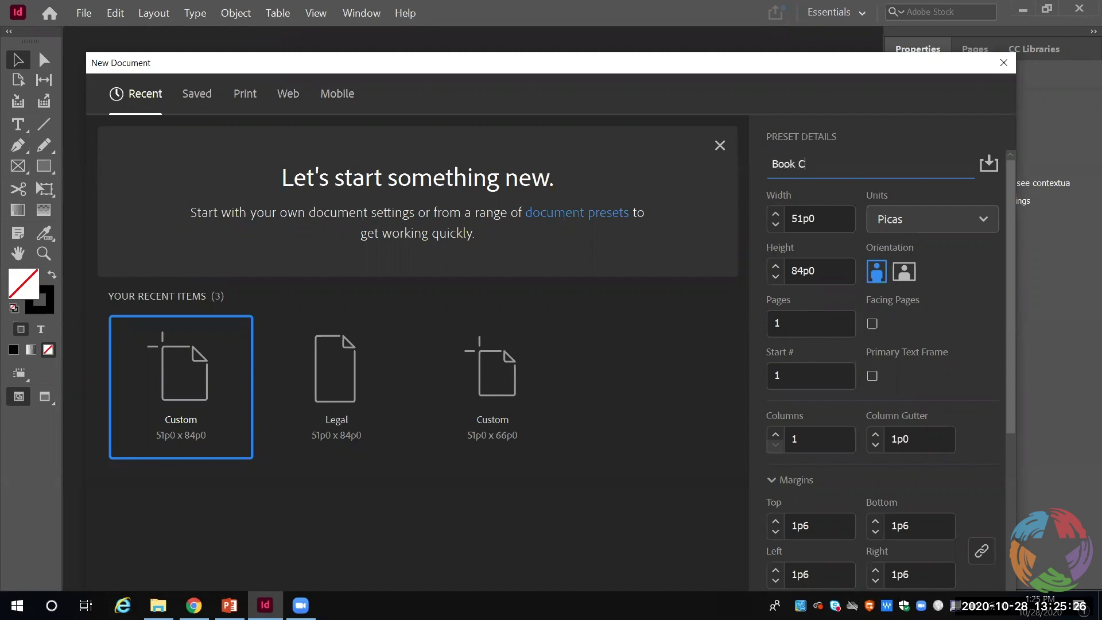
key("BackSpace")
key("BackSpace")
key("BackSpace")
key("BackSpace")
key("BackSpace")
key("BackSpace")
key("BackSpace")
key("BackSpace")
key("BackSpace")
key("BackSpace")
key("BackSpace")
Name the new document Chapter 1 and set its units to inches
type("Chapter 1")
left_click(981, 226)
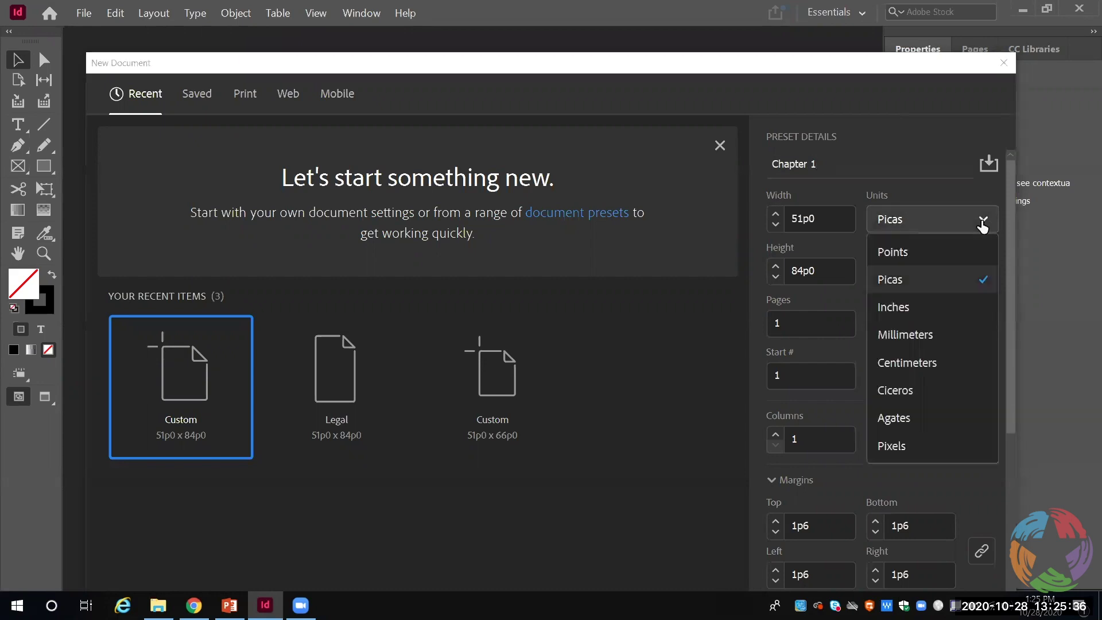
left_click(908, 317)
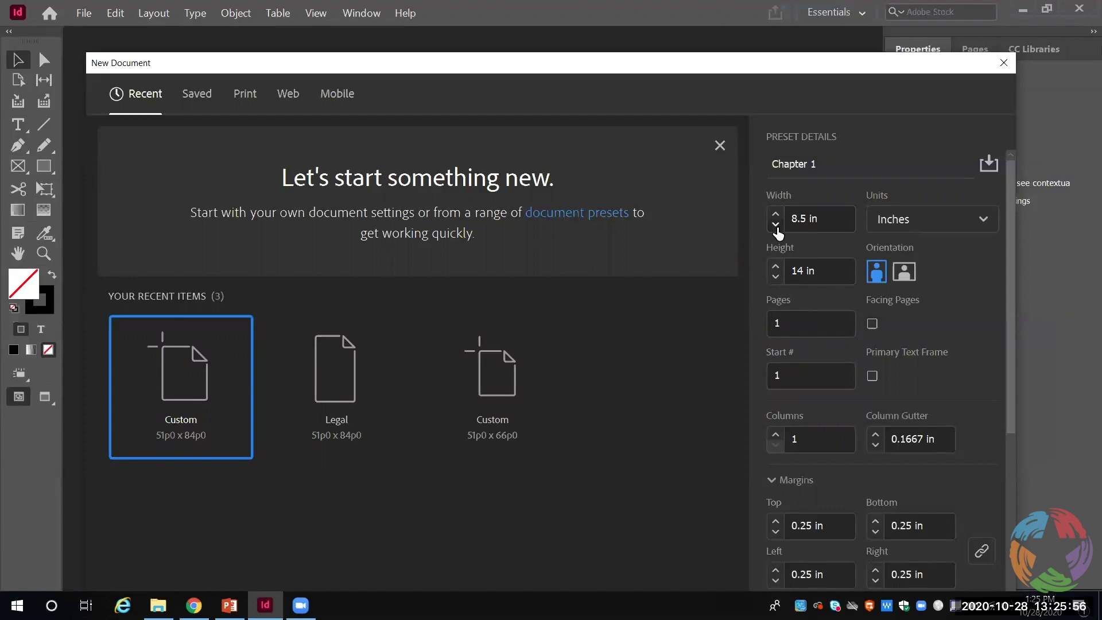
Set the page size to 5.5 in wide and 8.5 in high
left_click(776, 224)
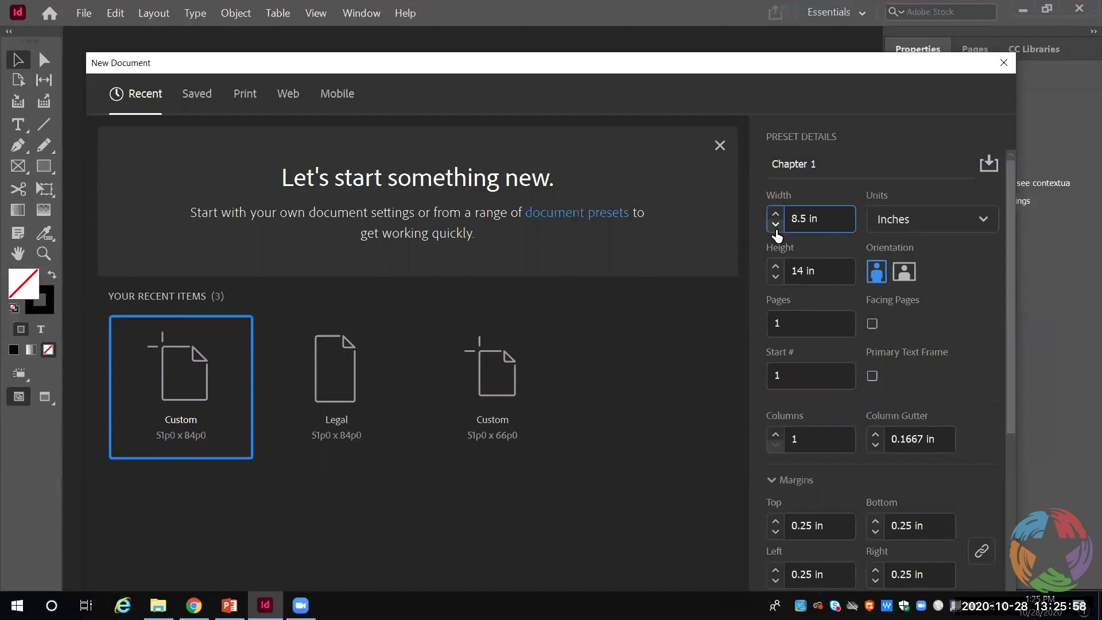
triple_click(821, 221)
type("5.5")
key("Tab")
type("8.5")
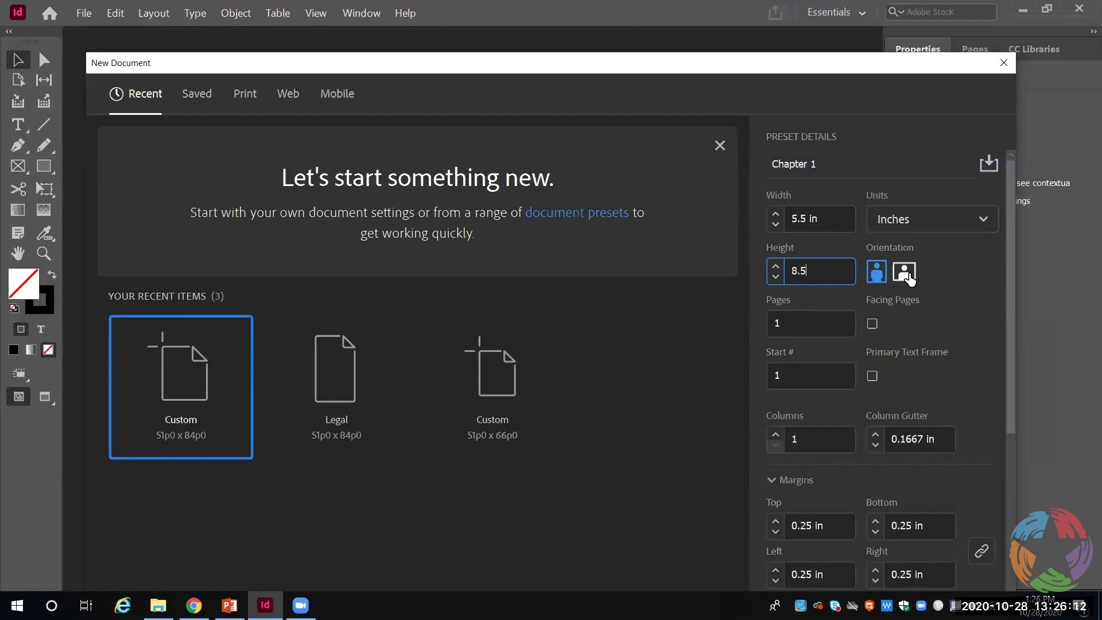
Enable facing pages and set the number of pages to 20
left_click(872, 325)
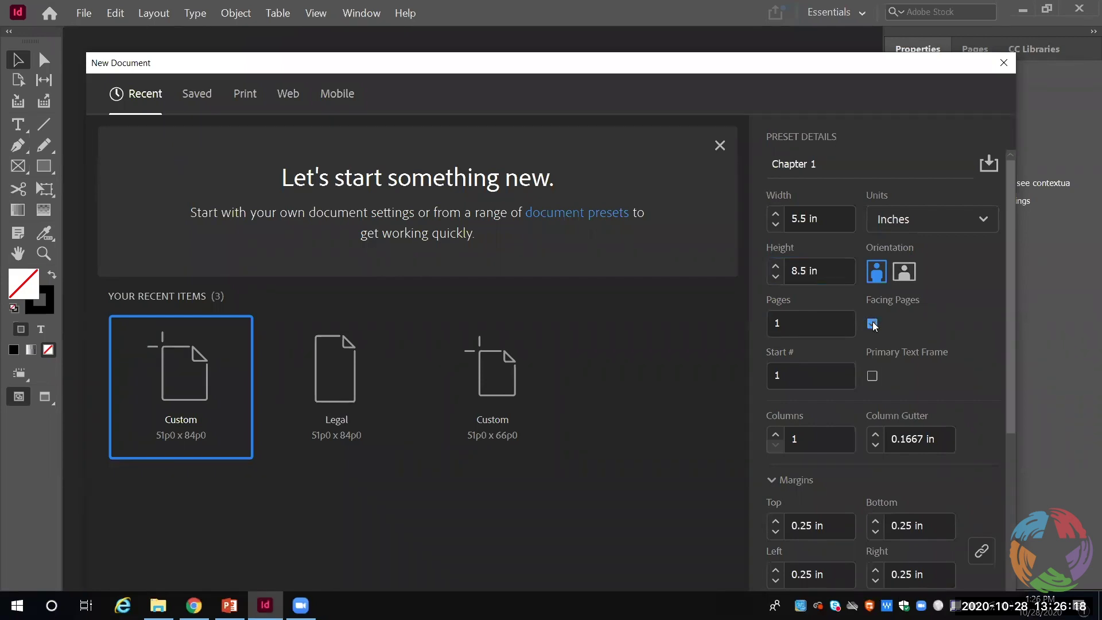
left_click(836, 332)
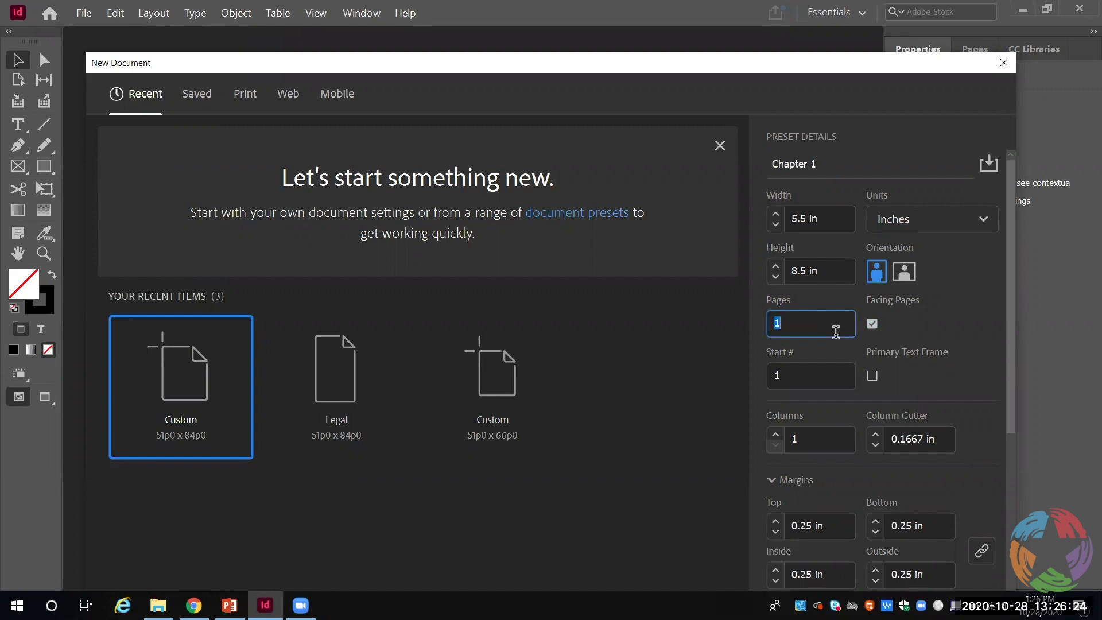
type("20")
Increase all four linked page margins to 0.875 in
scroll(1010, 437, "down", 1)
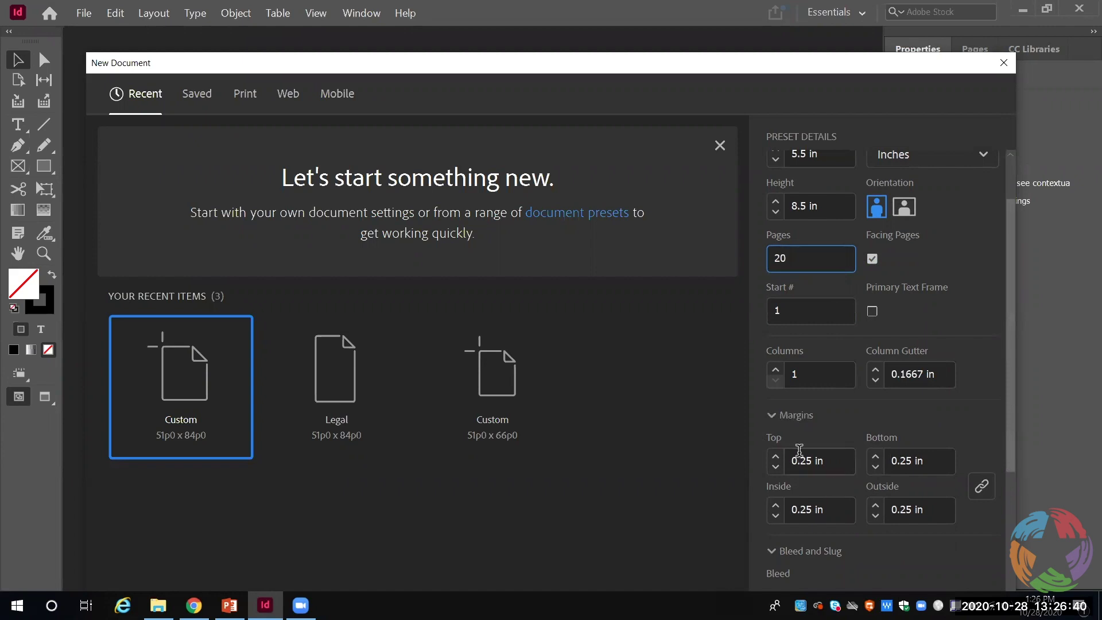
left_click(775, 456)
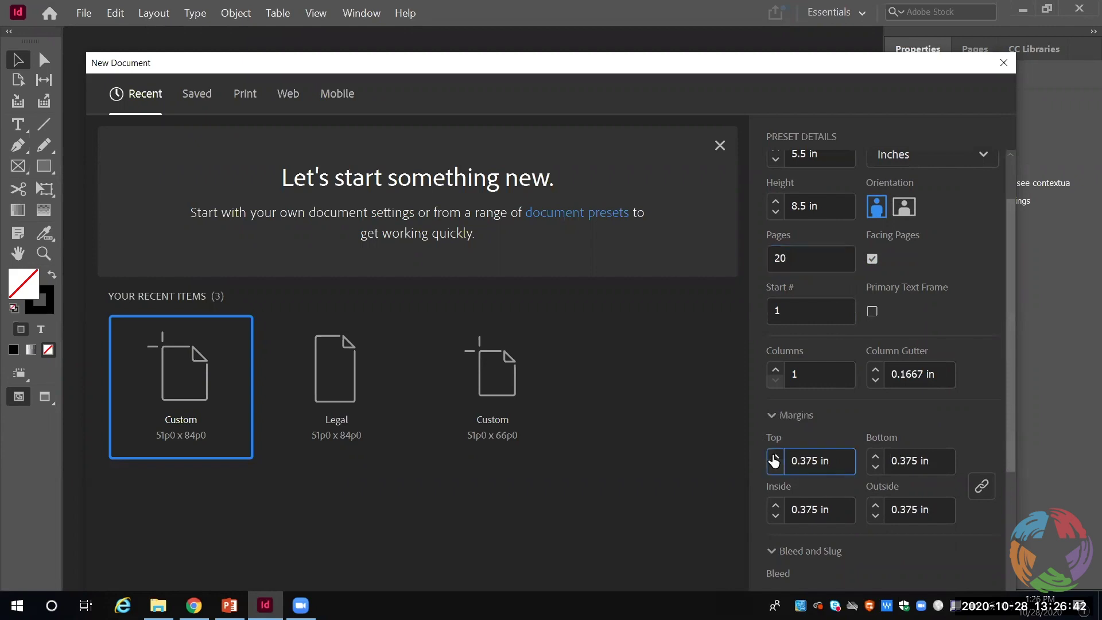
left_click(775, 457)
left_click(775, 457)
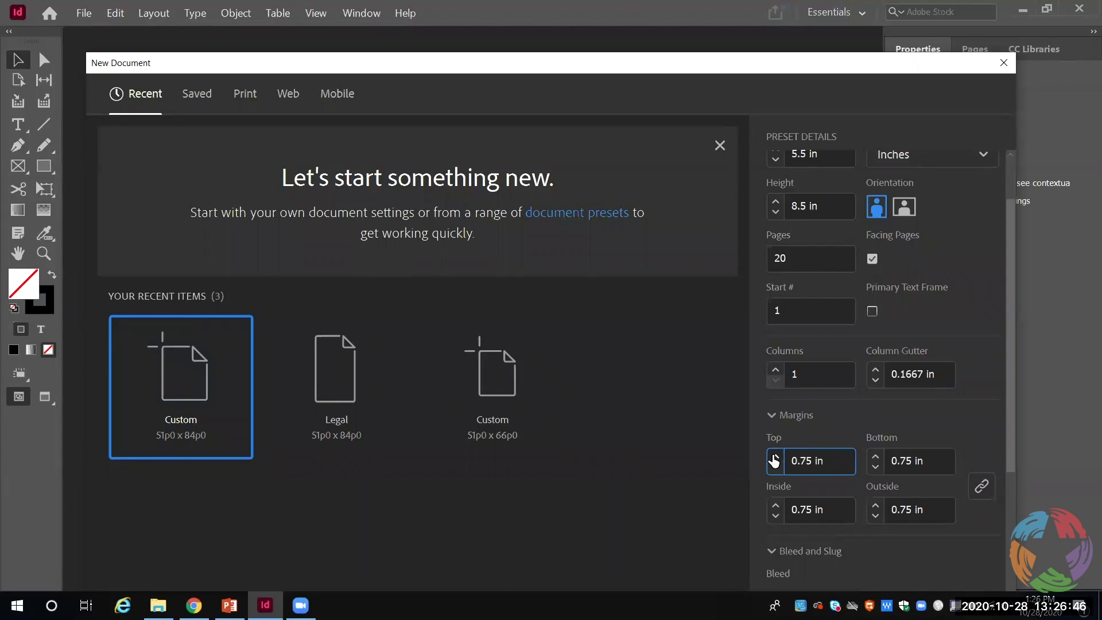
left_click(775, 457)
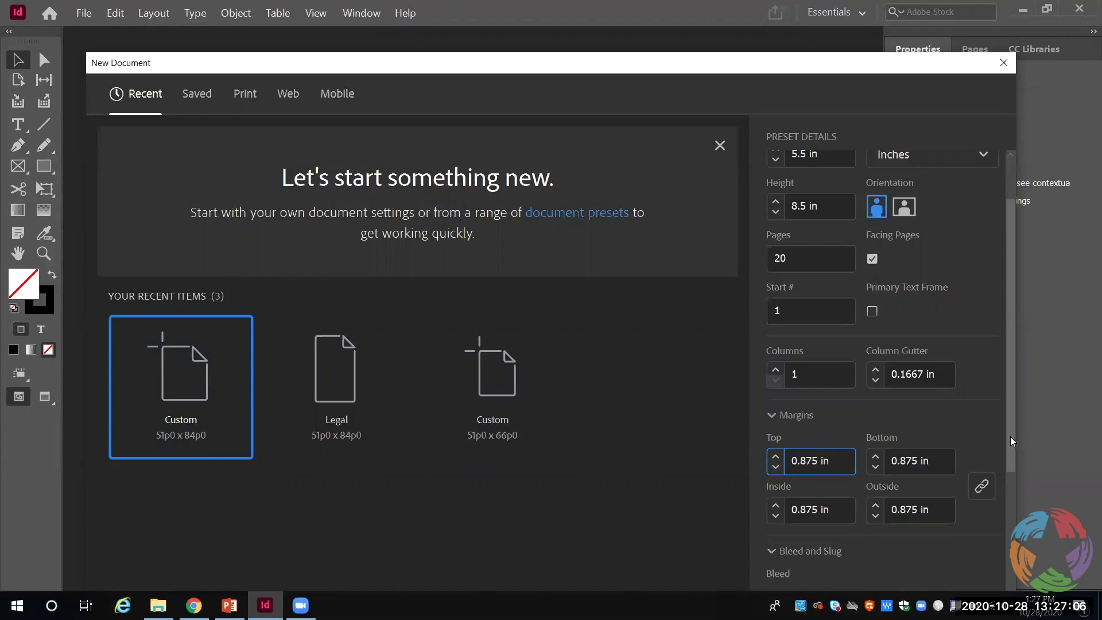
left_click_drag(1010, 436, 1009, 485)
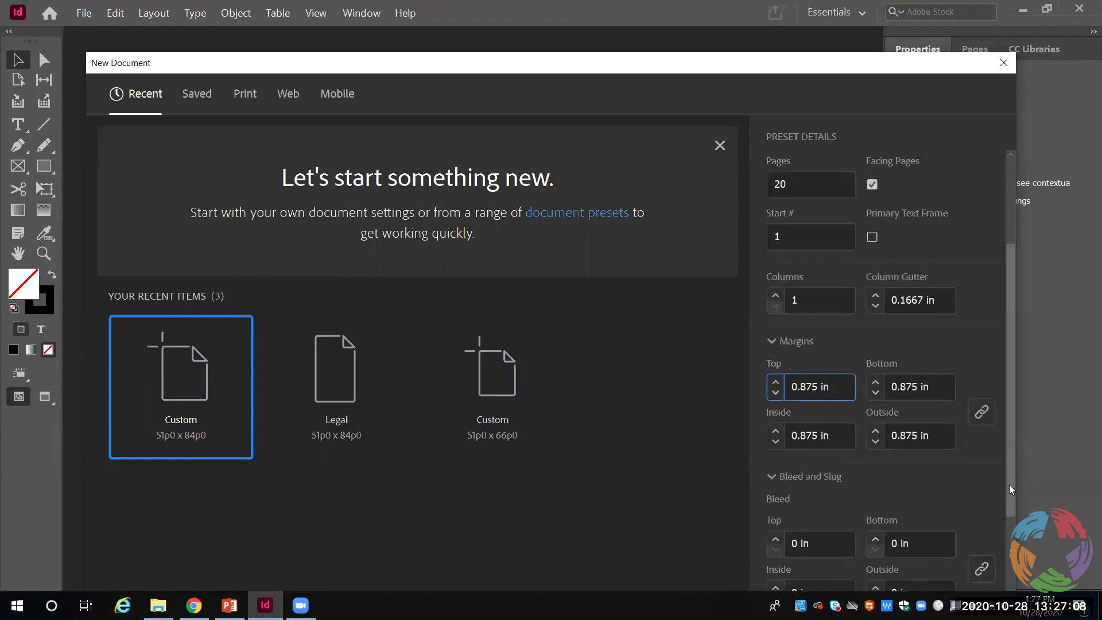
Unlink the page margins, raise the bottom margin to 1.25 in, and relink them to apply that value to all sides
left_click(983, 410)
left_click(876, 383)
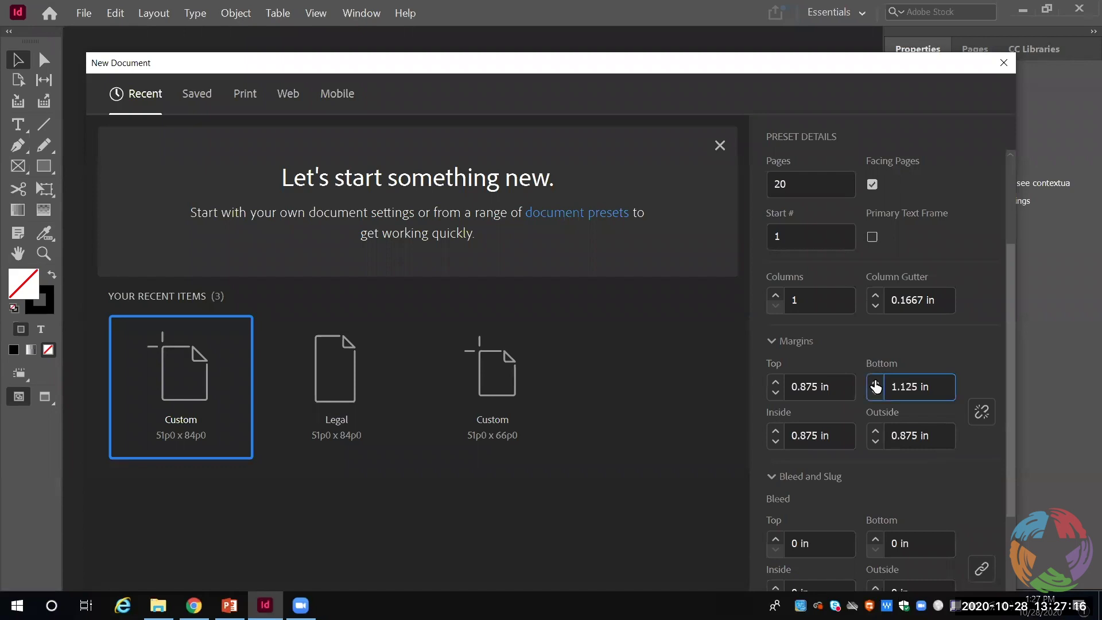
left_click(875, 384)
left_click(982, 414)
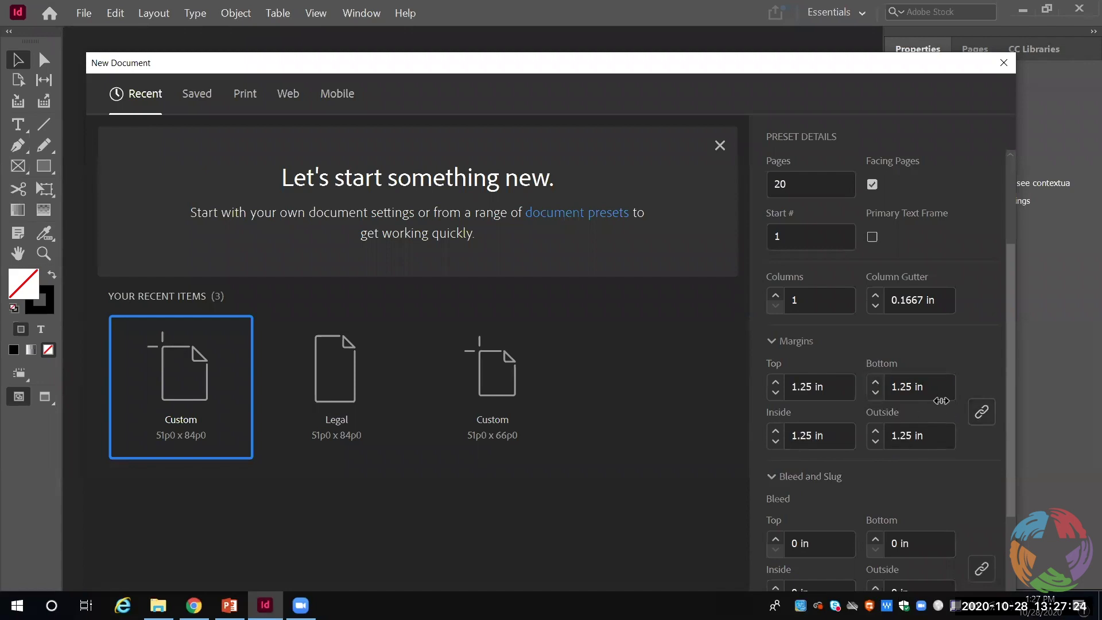
Unlink the margins, lower the bottom margin to 0.875 in, and relink them so all four sides match
left_click(981, 415)
left_click(879, 393)
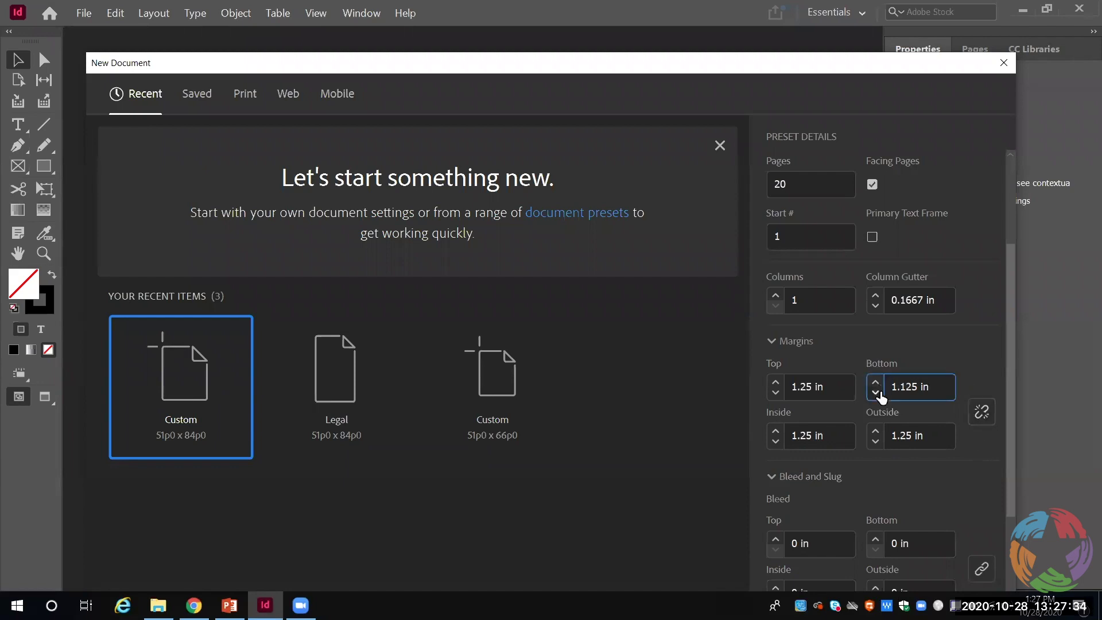
left_click(876, 393)
left_click(877, 392)
left_click(982, 419)
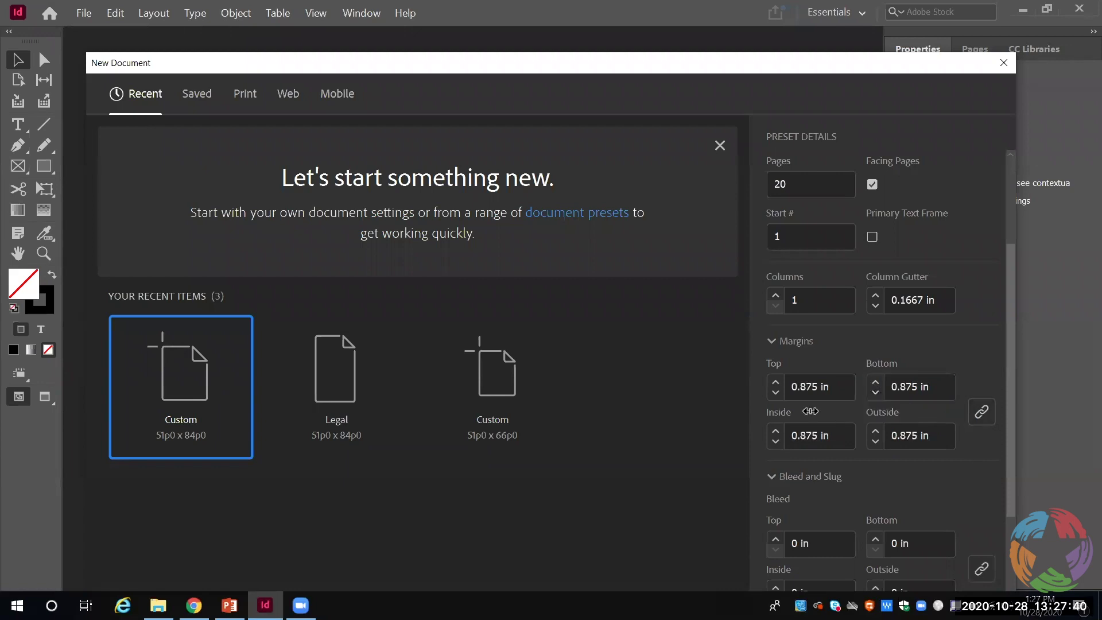
Unlink the margins and set only the top and bottom margins to 1 in
left_click(982, 414)
left_click(775, 384)
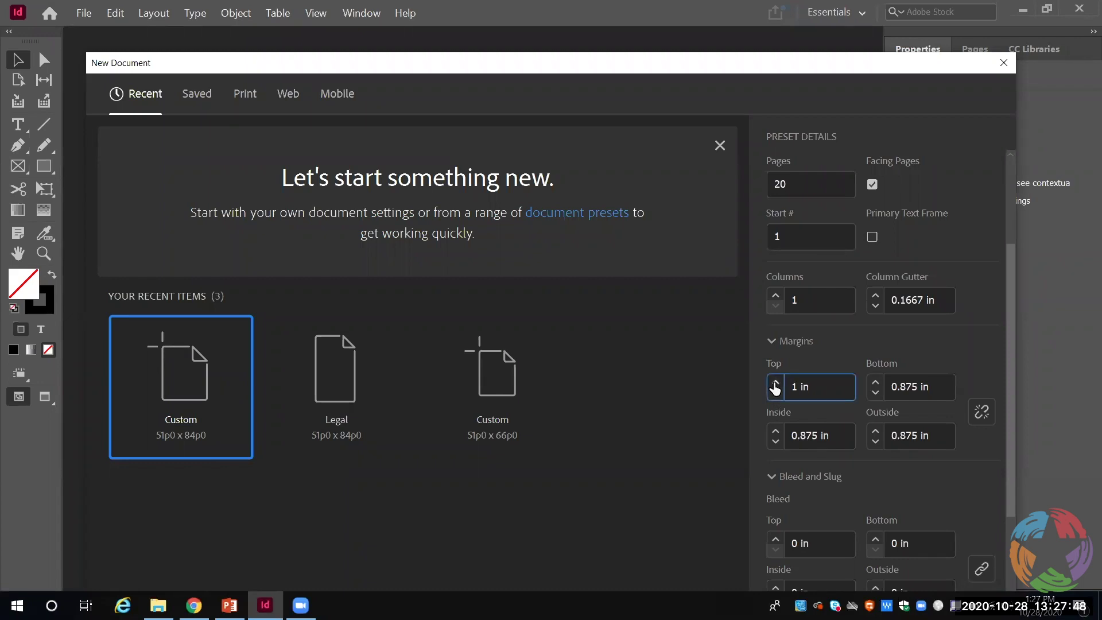
left_click(876, 384)
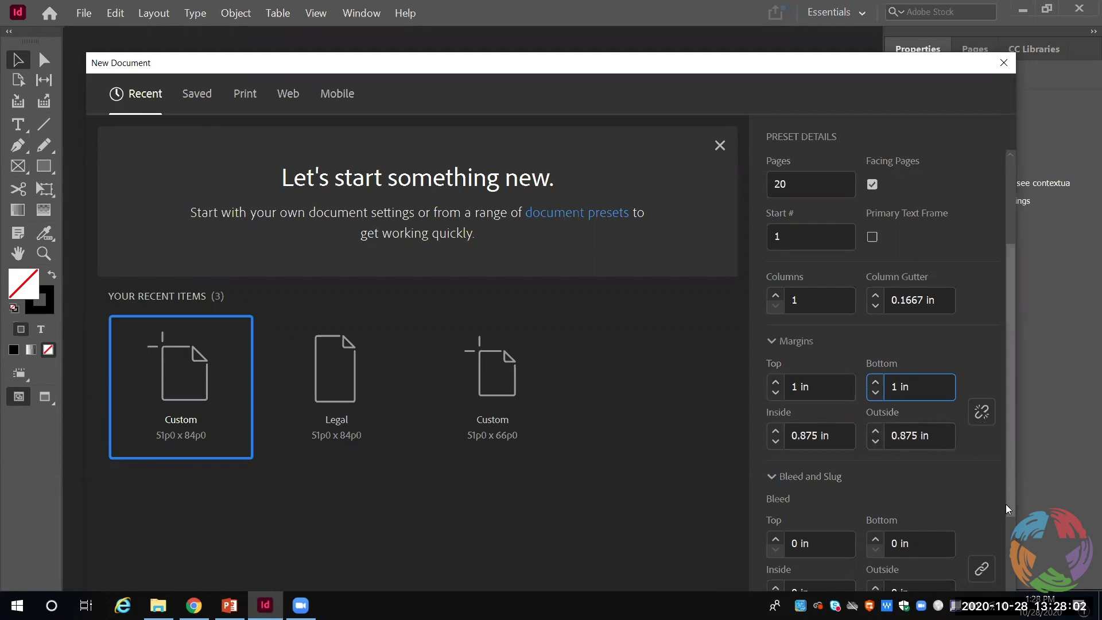
Set the bleed to 0.125 in on all four sides
scroll(1005, 504, "down", 3)
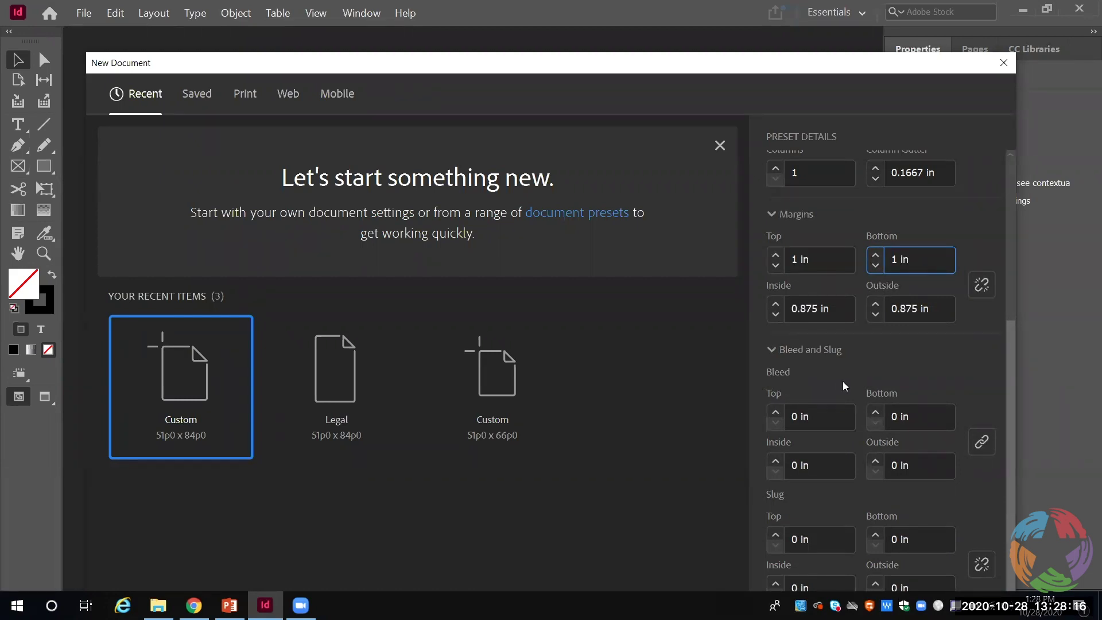
left_click(779, 411)
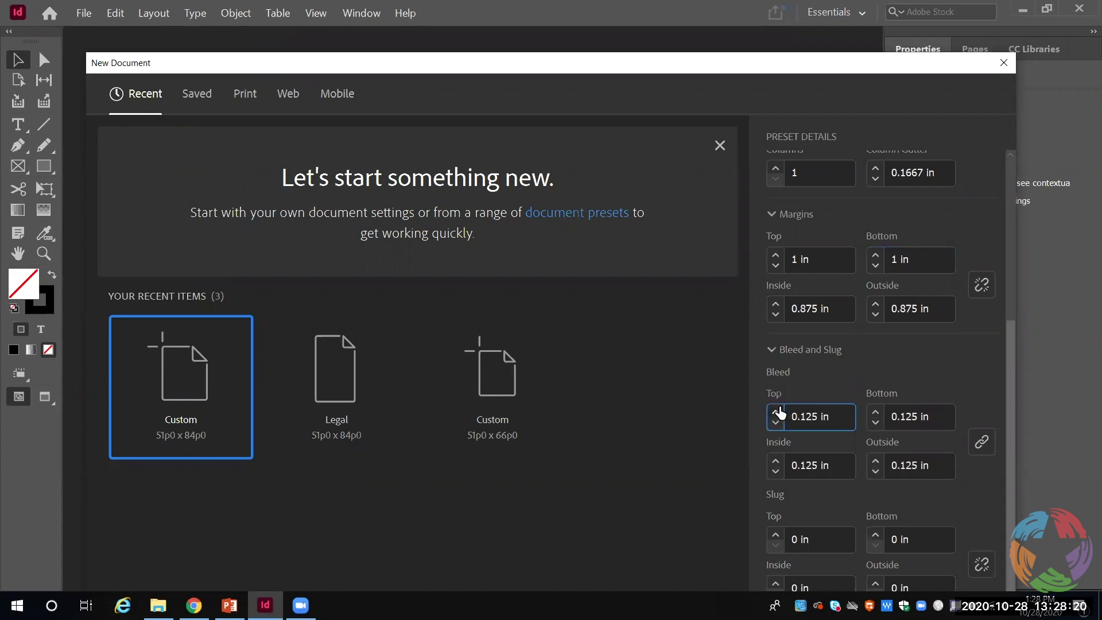
left_click(778, 411)
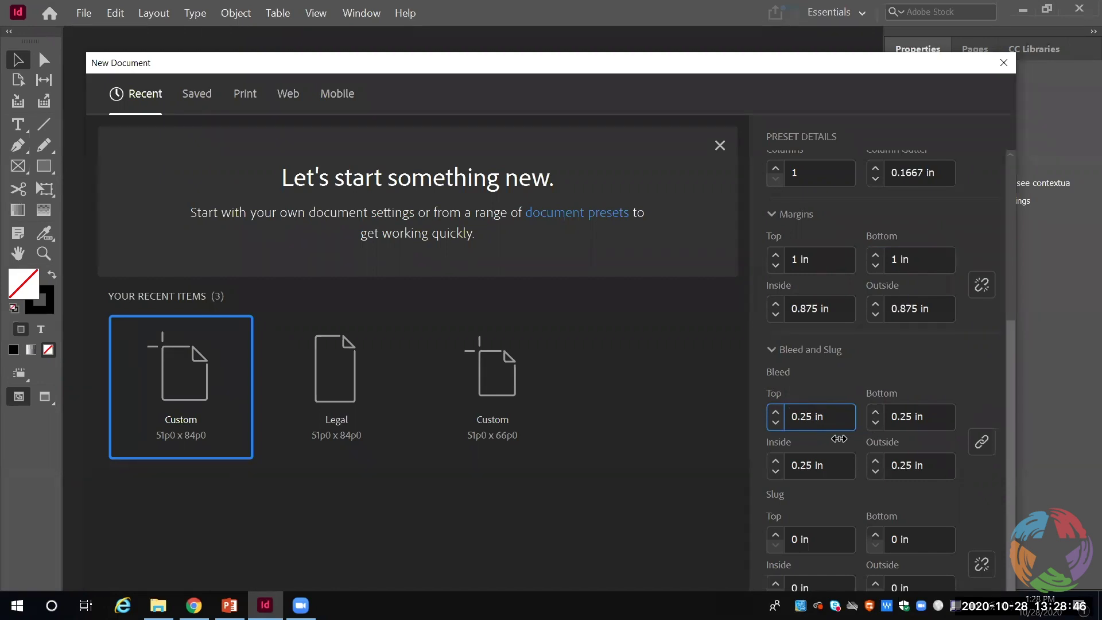
left_click(775, 424)
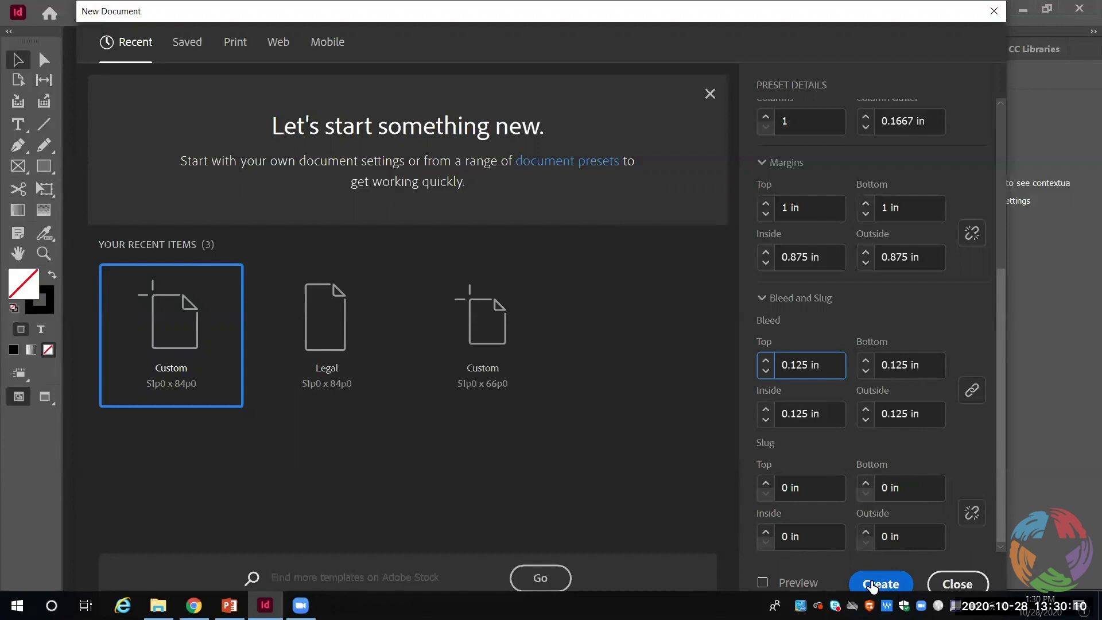
Preview the new document's layout and create the document with these settings
left_click(762, 583)
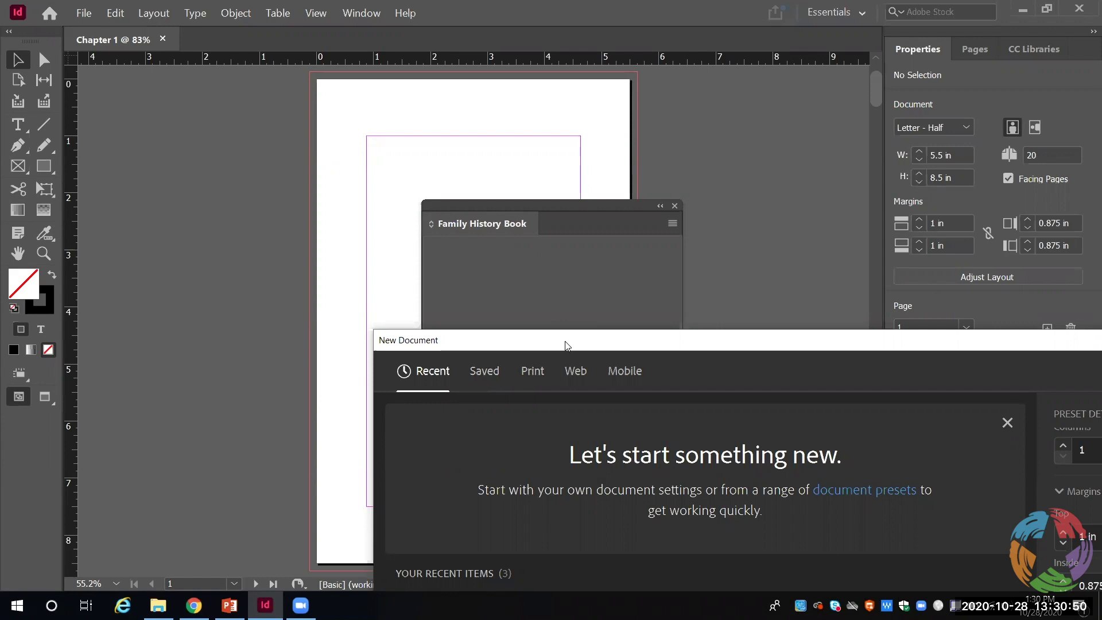
left_click_drag(564, 344, 473, 313)
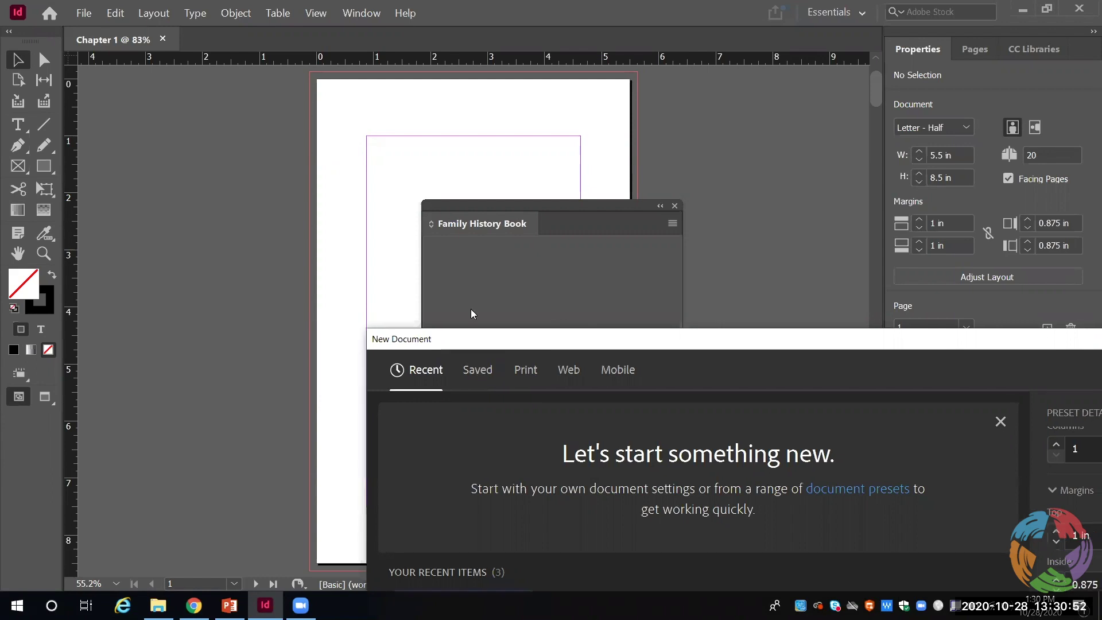
double_click(472, 339)
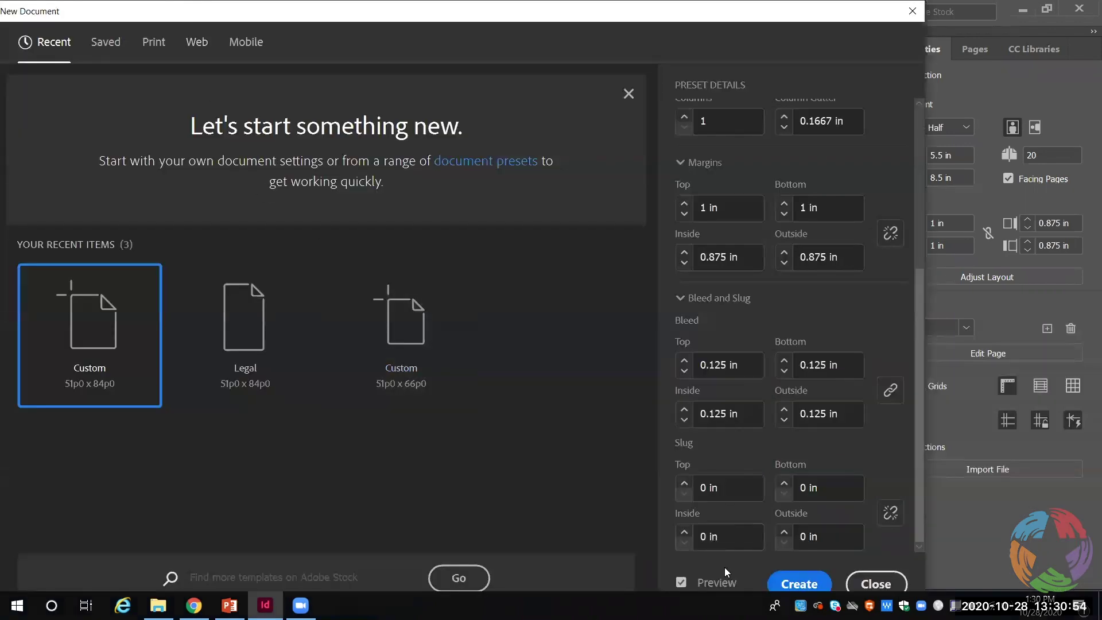
left_click(799, 583)
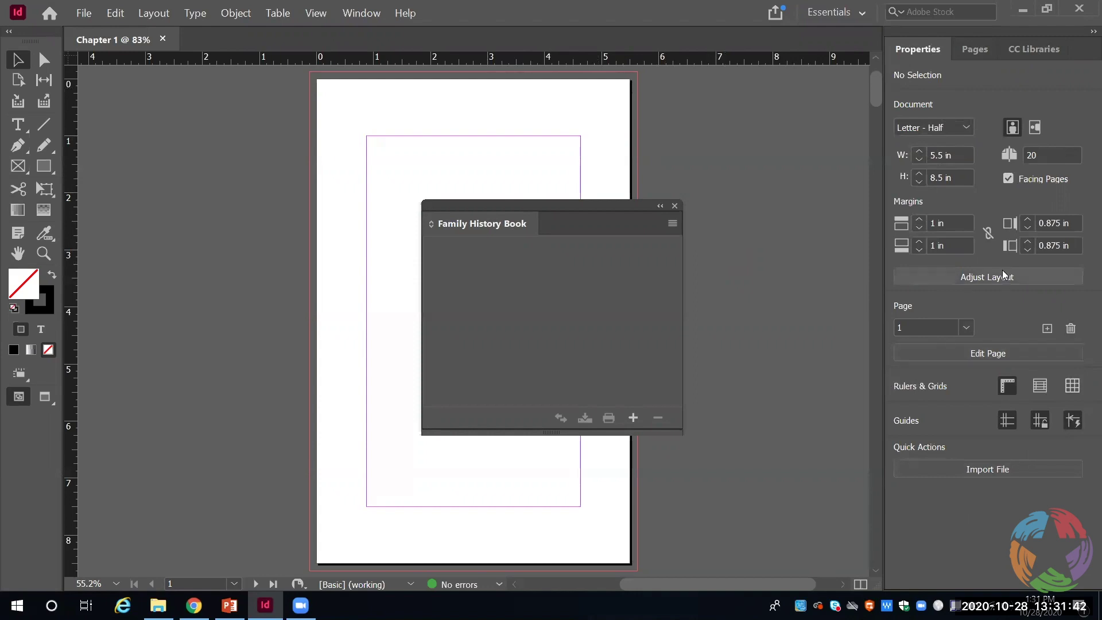
Switch the workspace to Essentials Classic and collapse the open Swatches panel
left_click(851, 14)
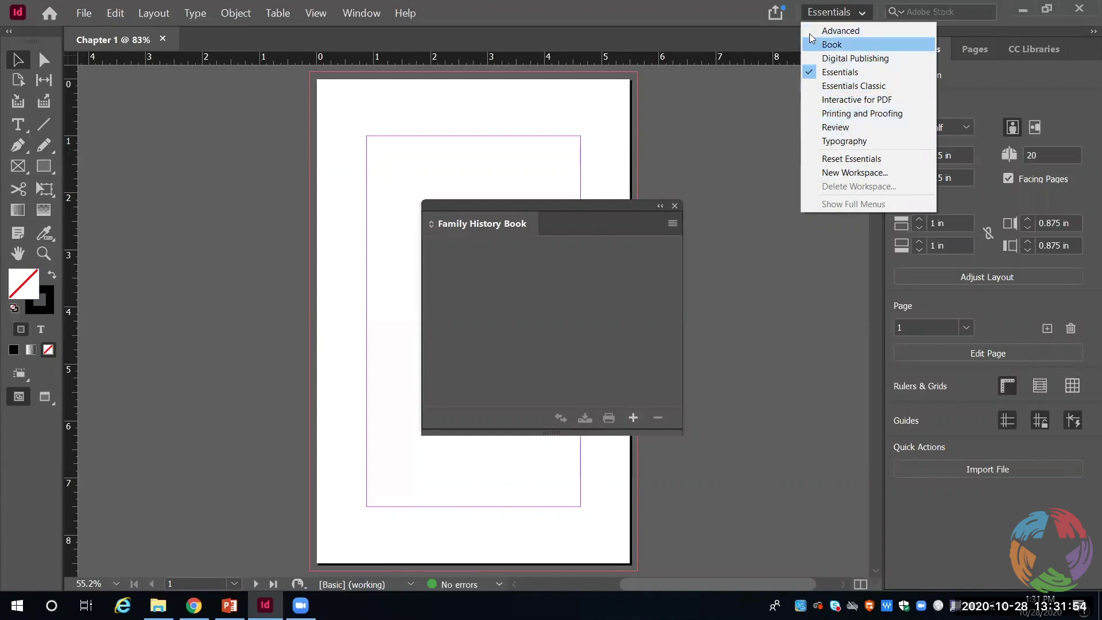
left_click(858, 86)
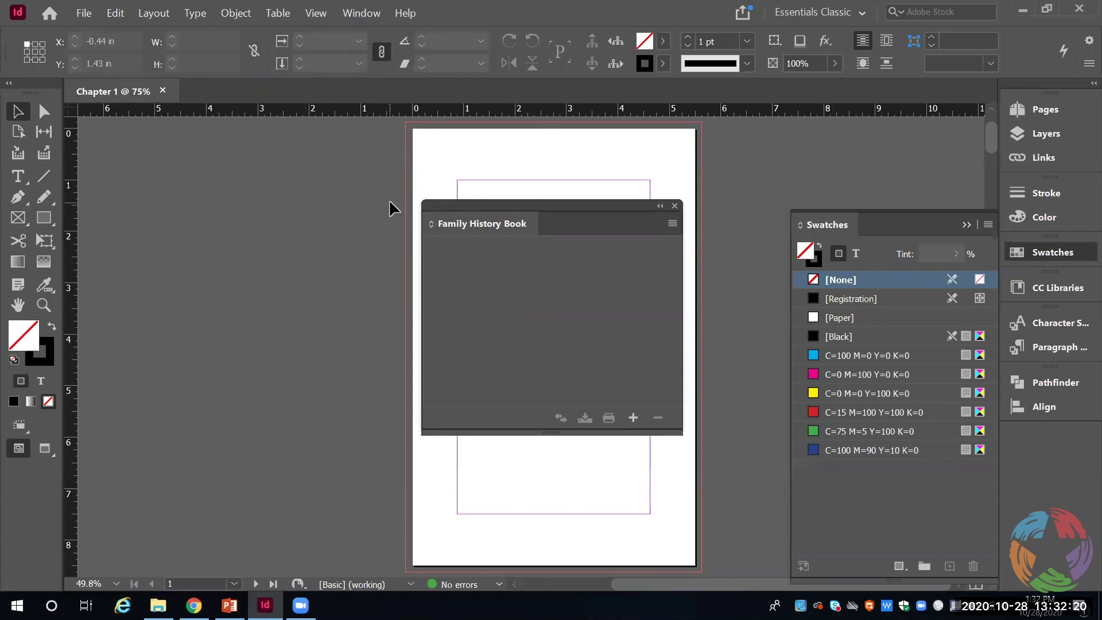
left_click(1060, 255)
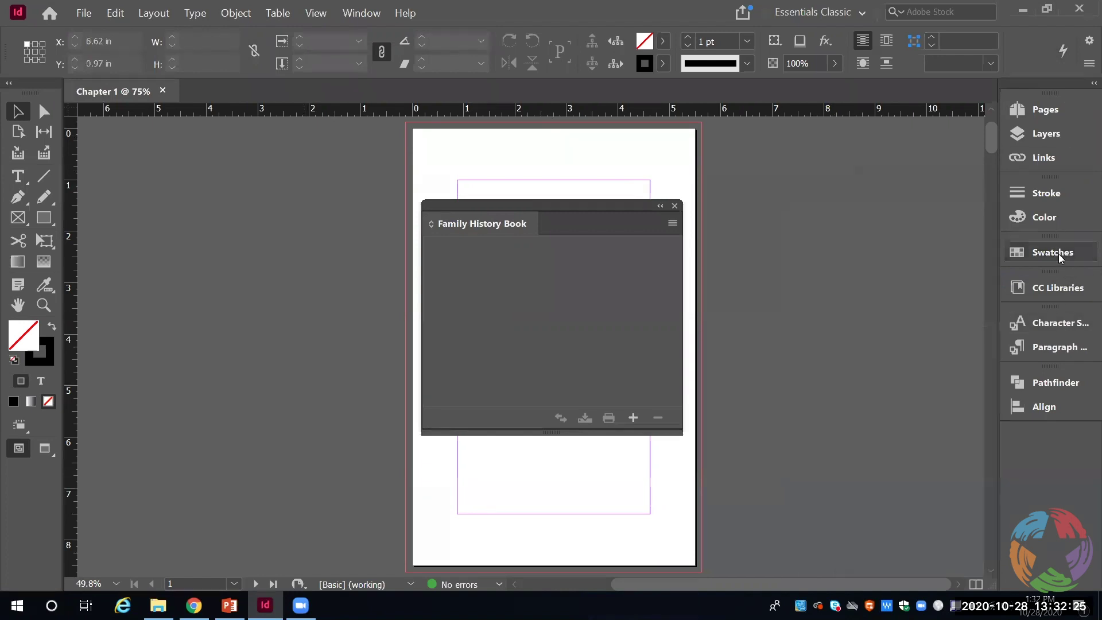
Look over the document's pages briefly, and dock the floating Family History Book panel below the other collapsed panels
left_click(1043, 111)
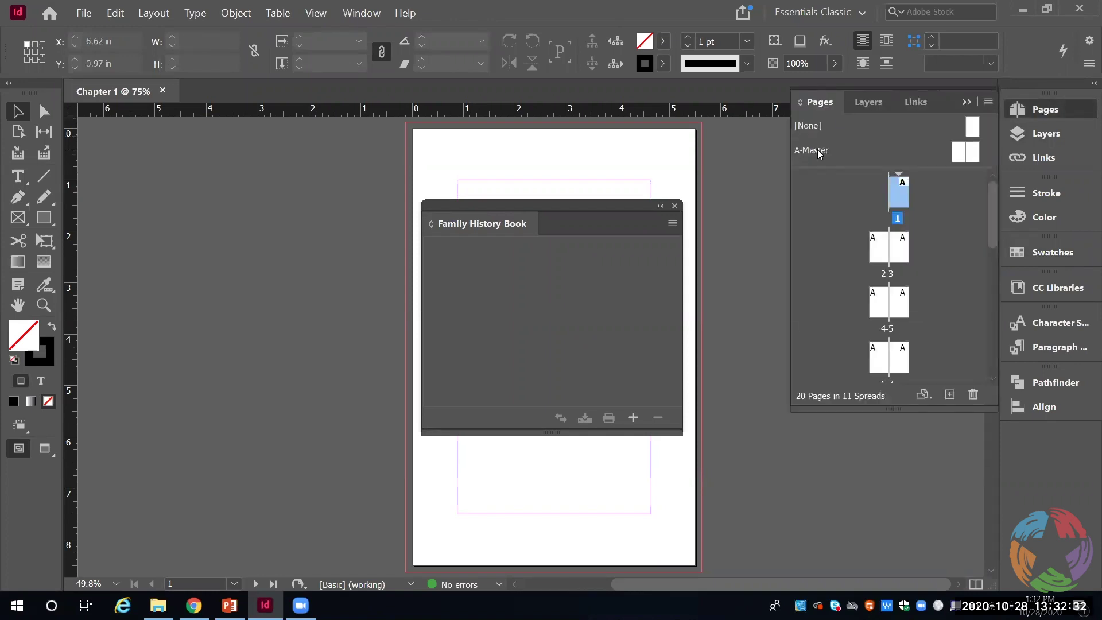
left_click(1054, 110)
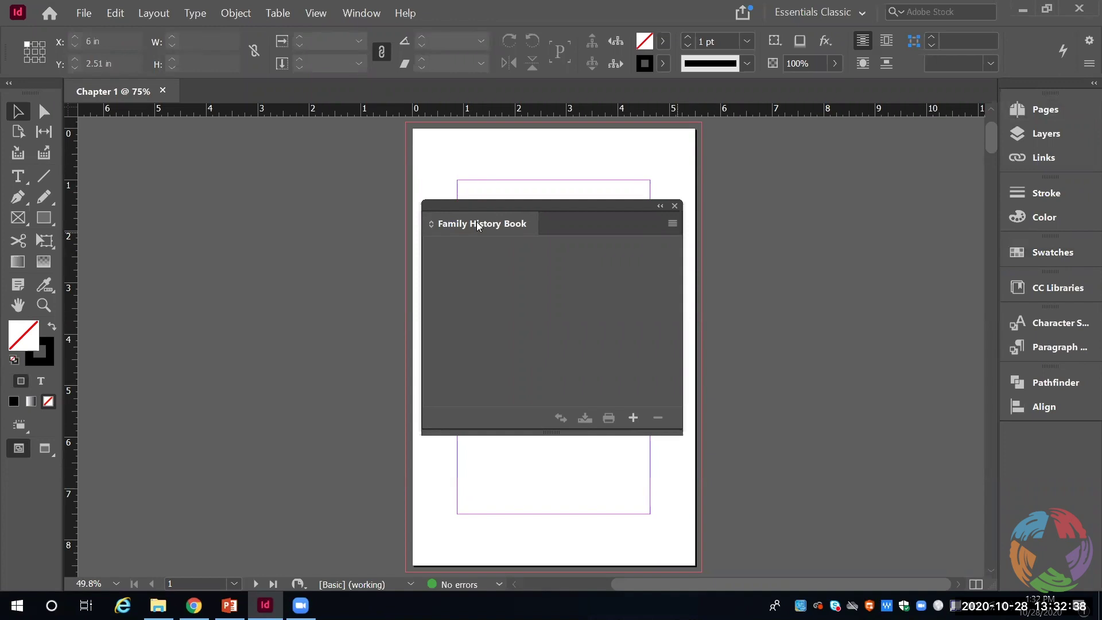
left_click_drag(516, 237, 1030, 443)
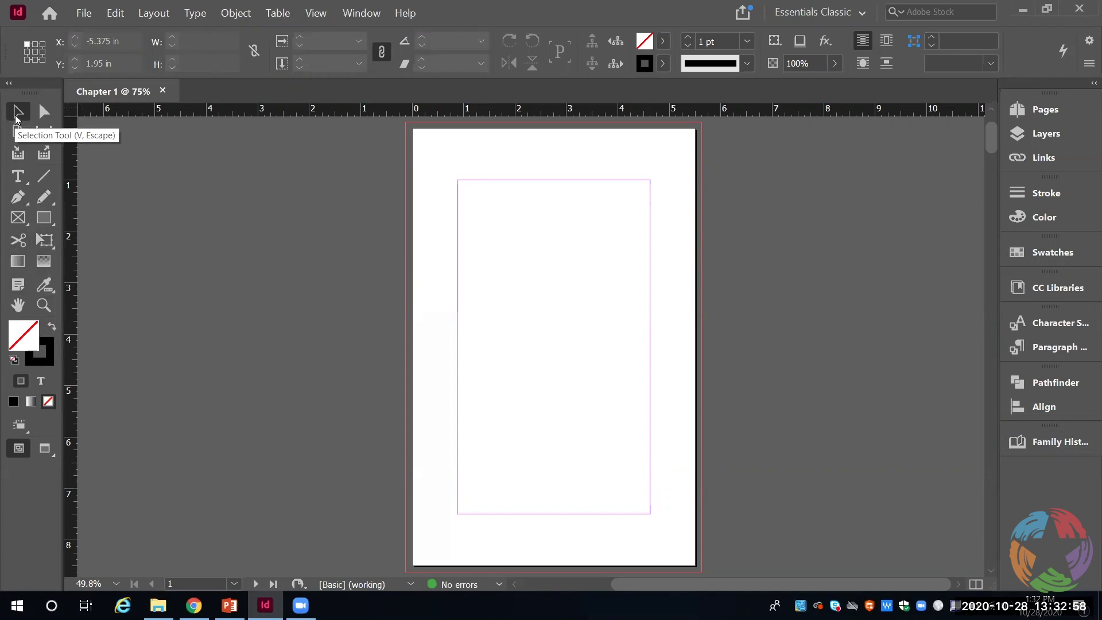
Compare the control options of the Selection and Type tools, including the character and paragraph formatting settings
left_click(19, 177)
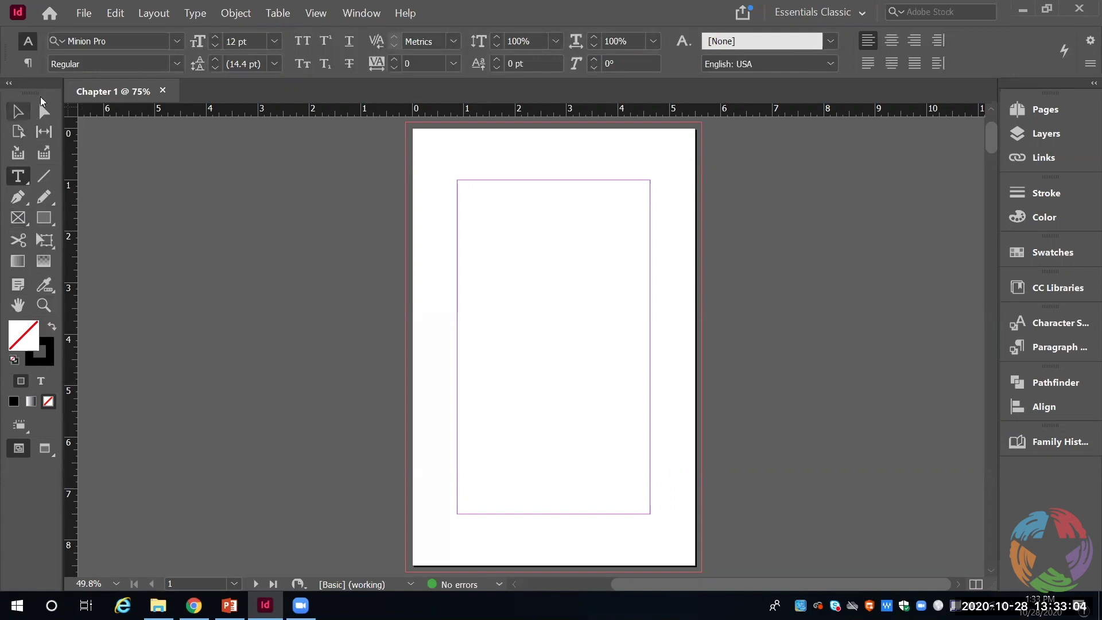
left_click(15, 114)
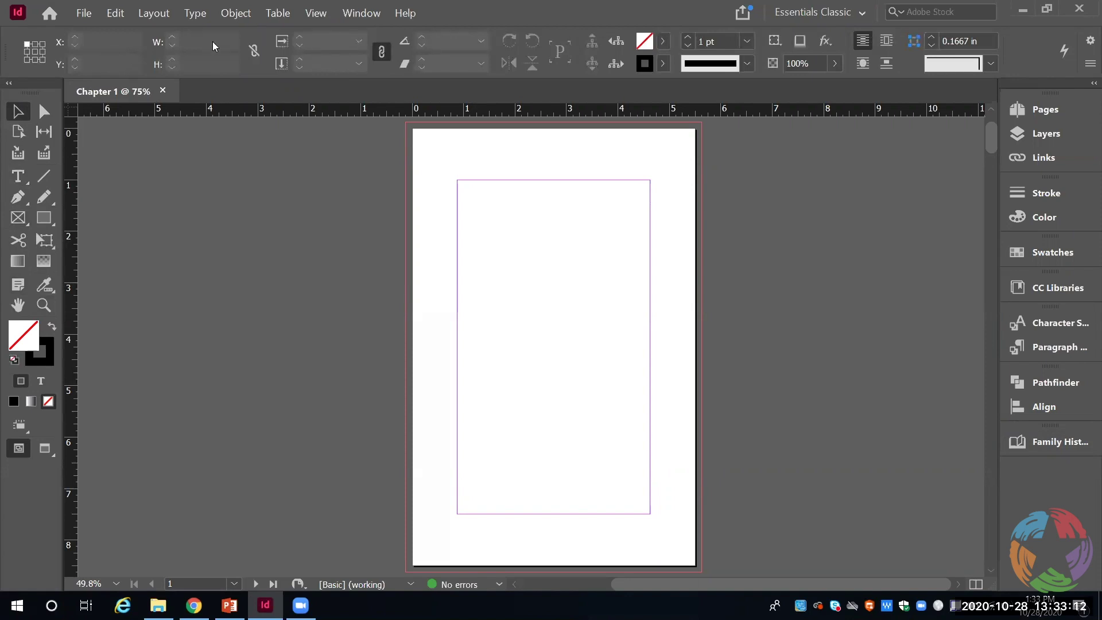
left_click(18, 178)
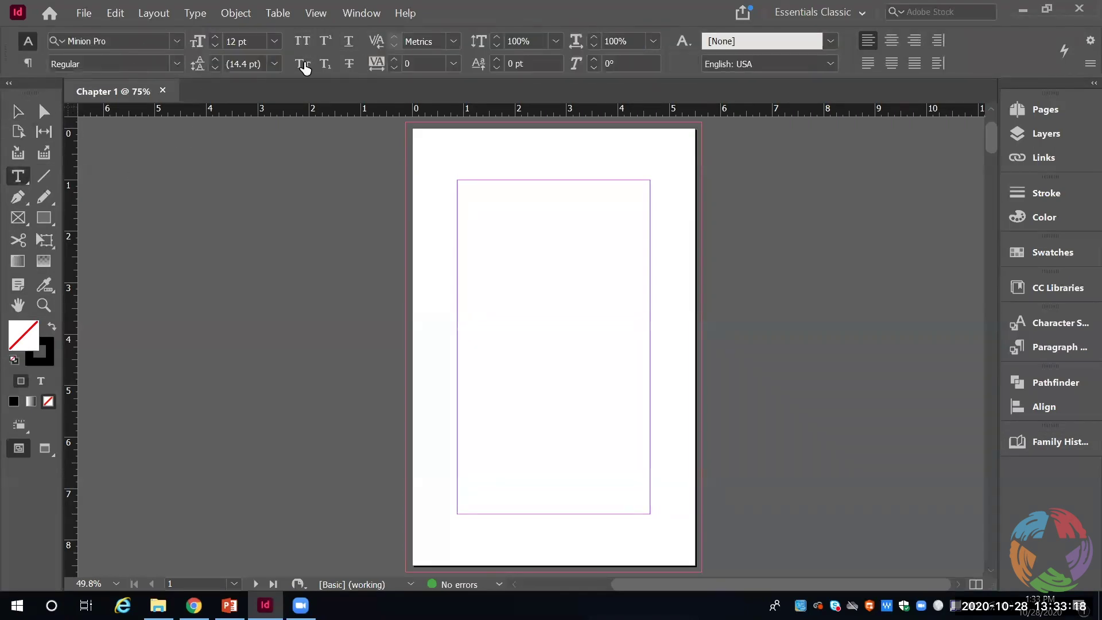
left_click(27, 63)
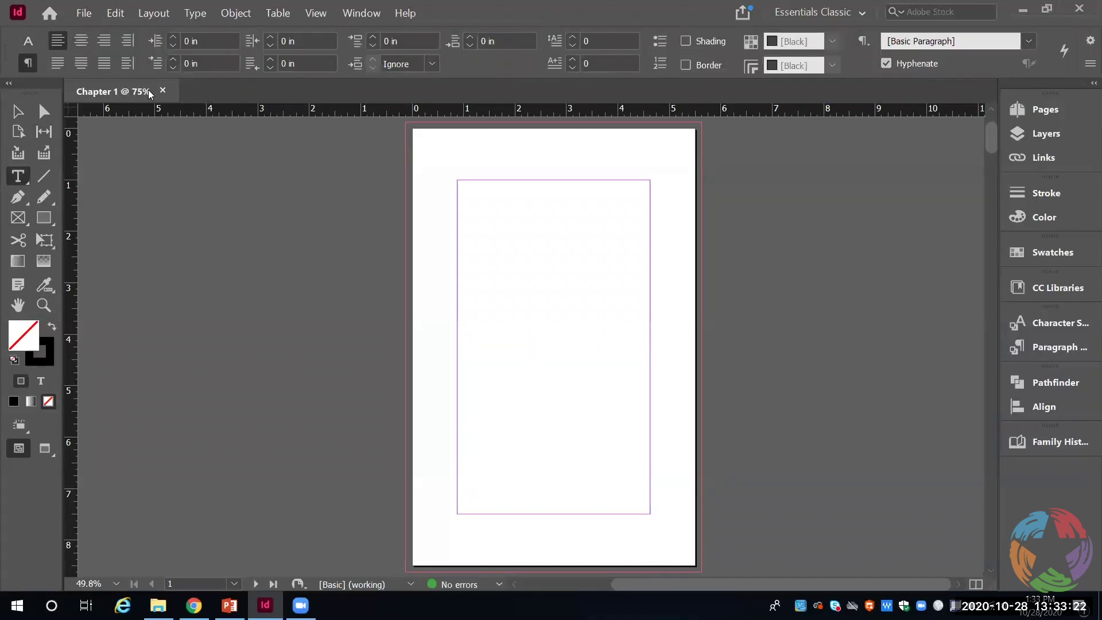
left_click(28, 42)
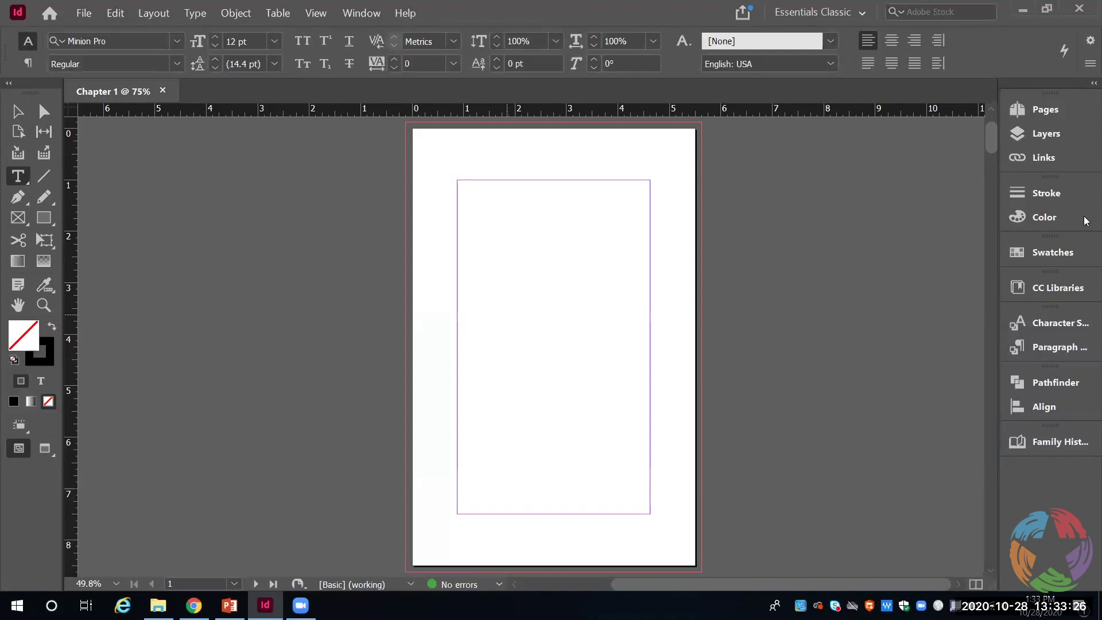
Open the A-Master spread for editing and add a second master spread to the document
left_click(1037, 118)
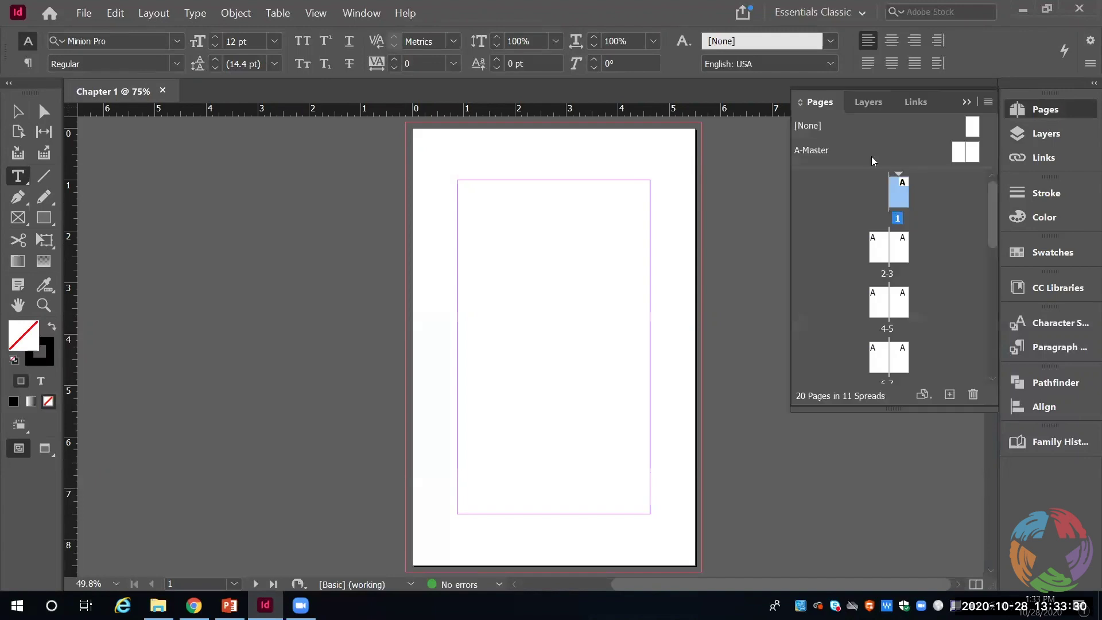
double_click(805, 151)
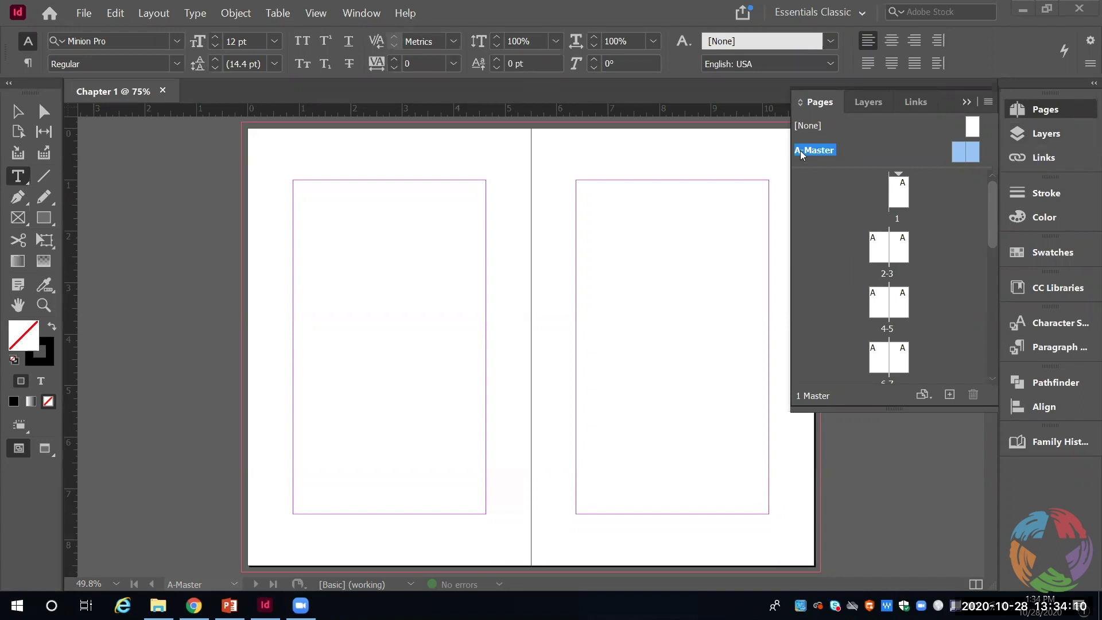
left_click(950, 396)
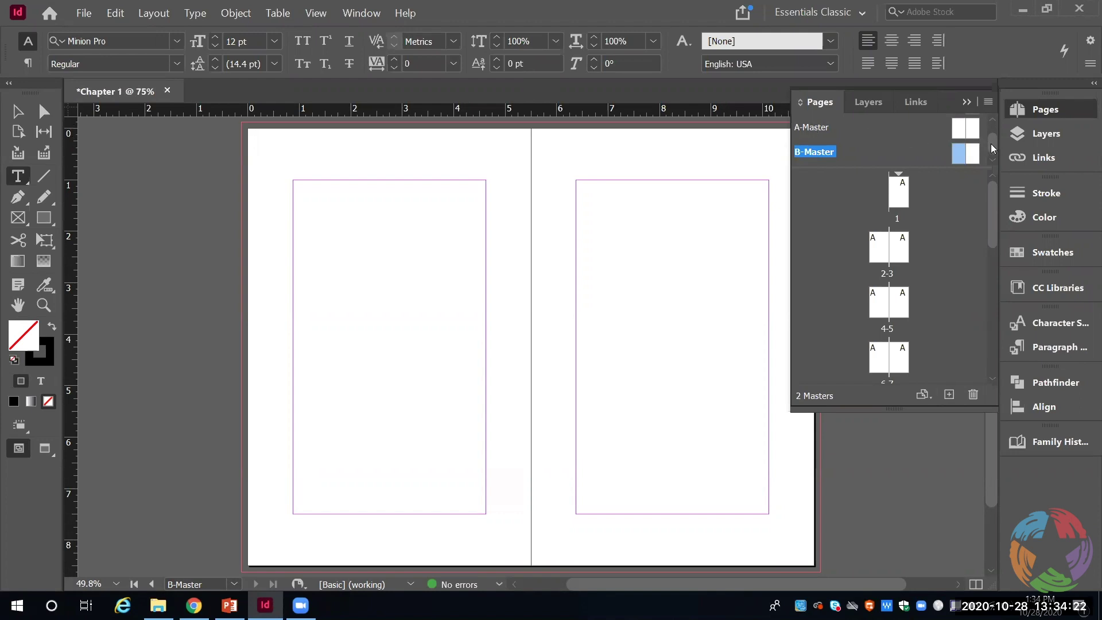
Reopen the A-Master spread for editing and collapse the Pages panel to uncover the whole spread
left_click_drag(991, 143, 988, 128)
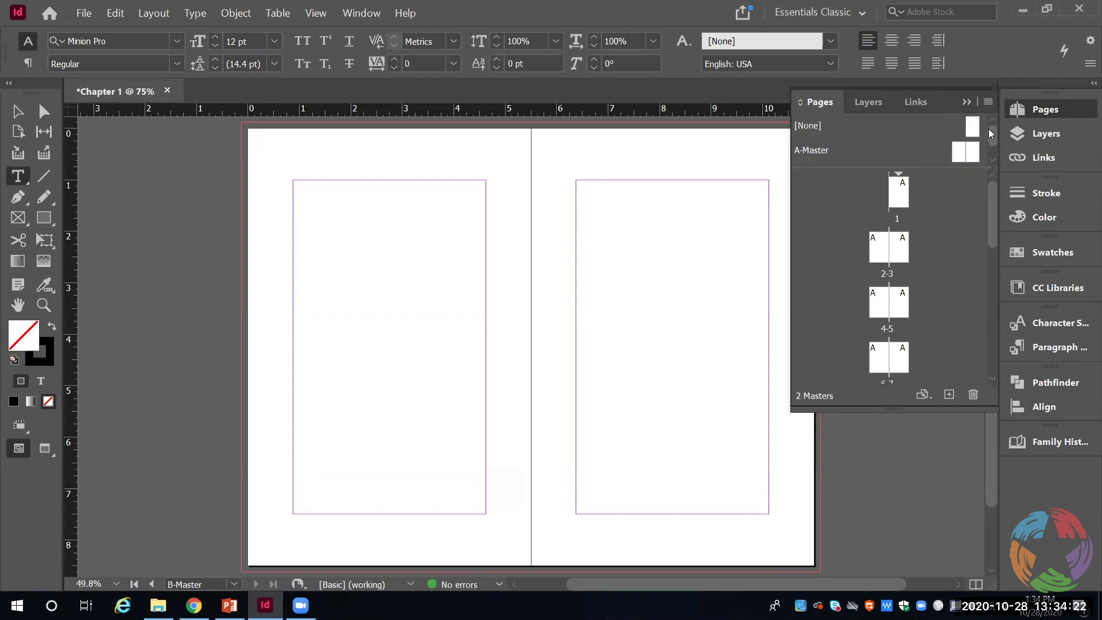
double_click(963, 153)
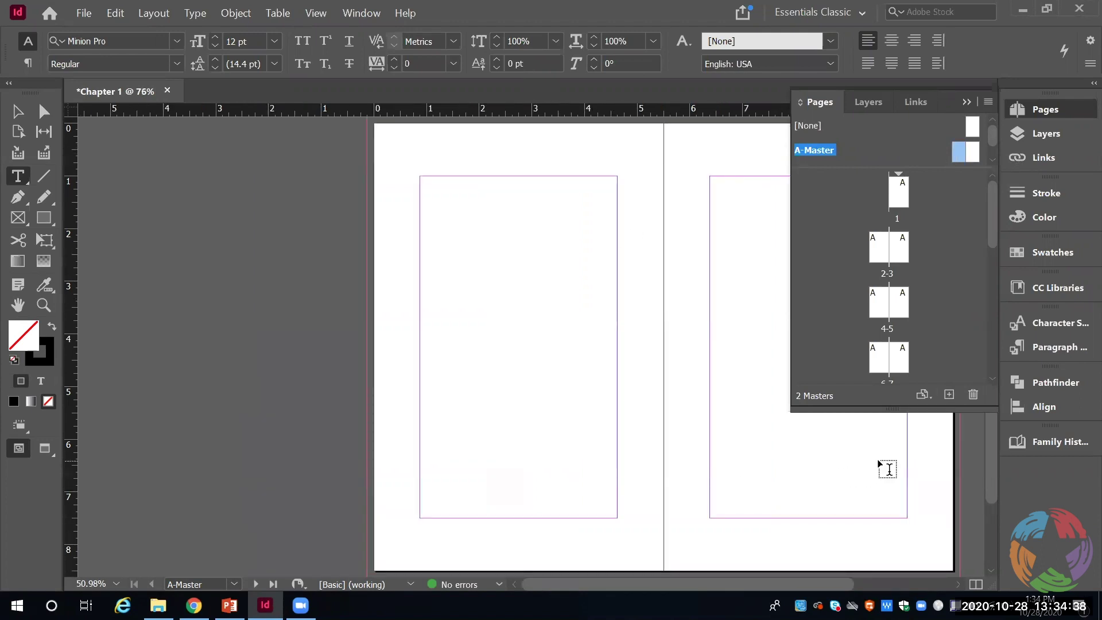
left_click(1077, 104)
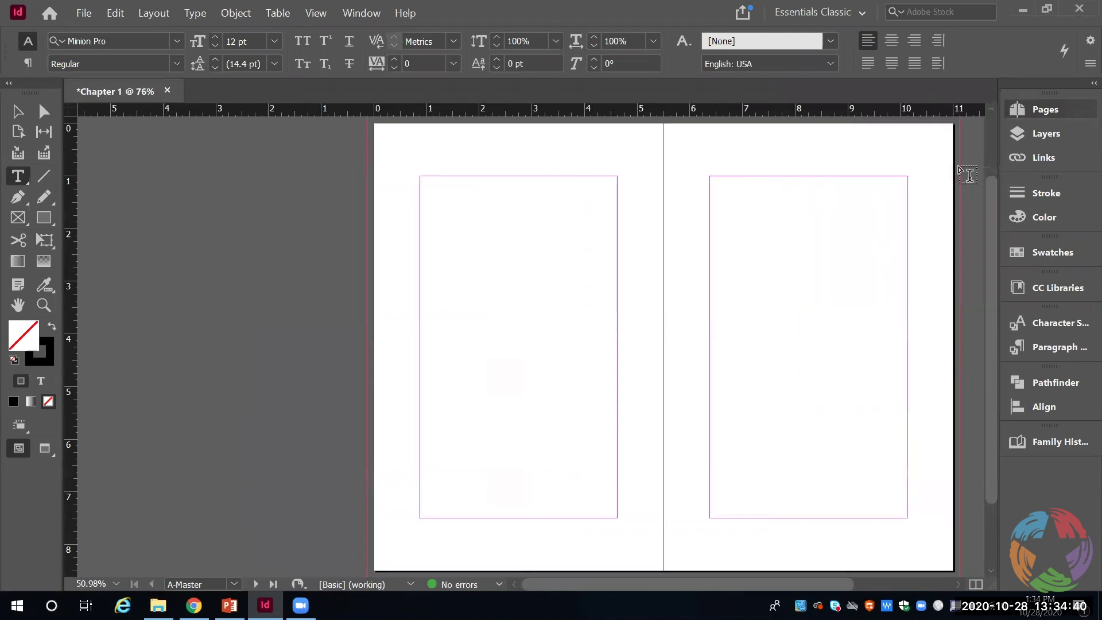
Draw a text frame about 0.52 in wide and 0.45 in high outside the right master page's lower outer margin corner, and select it
scroll(989, 214, "down", 1)
scroll(983, 219, "up", 3)
scroll(983, 220, "down", 4)
scroll(983, 216, "up", 2)
scroll(983, 220, "up", 3)
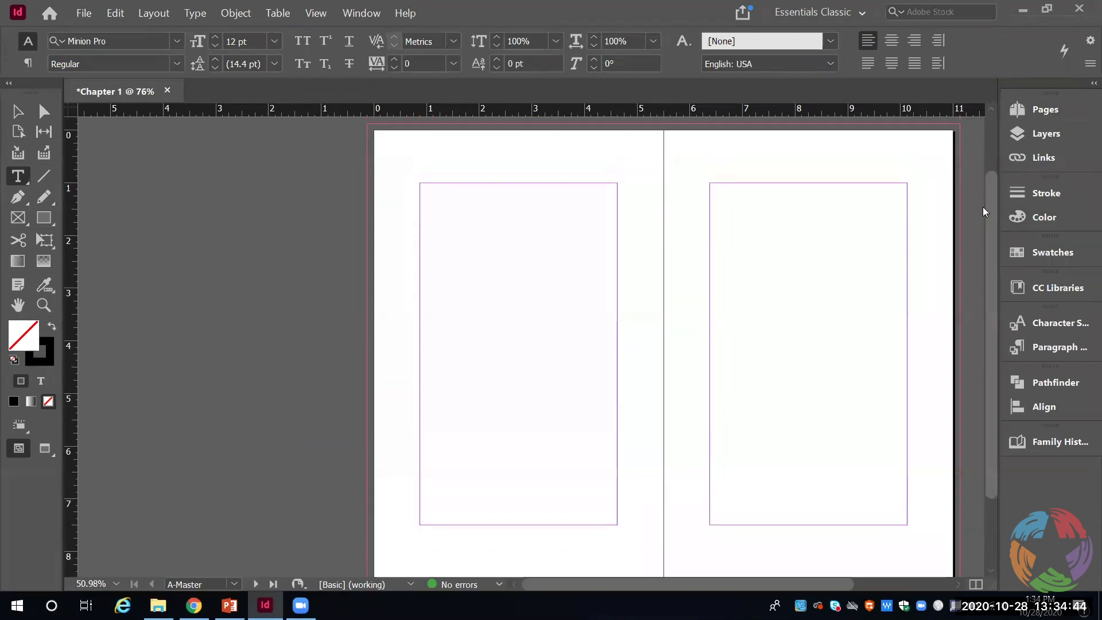
scroll(982, 205, "up", 2)
scroll(983, 193, "down", 2)
scroll(986, 212, "down", 2)
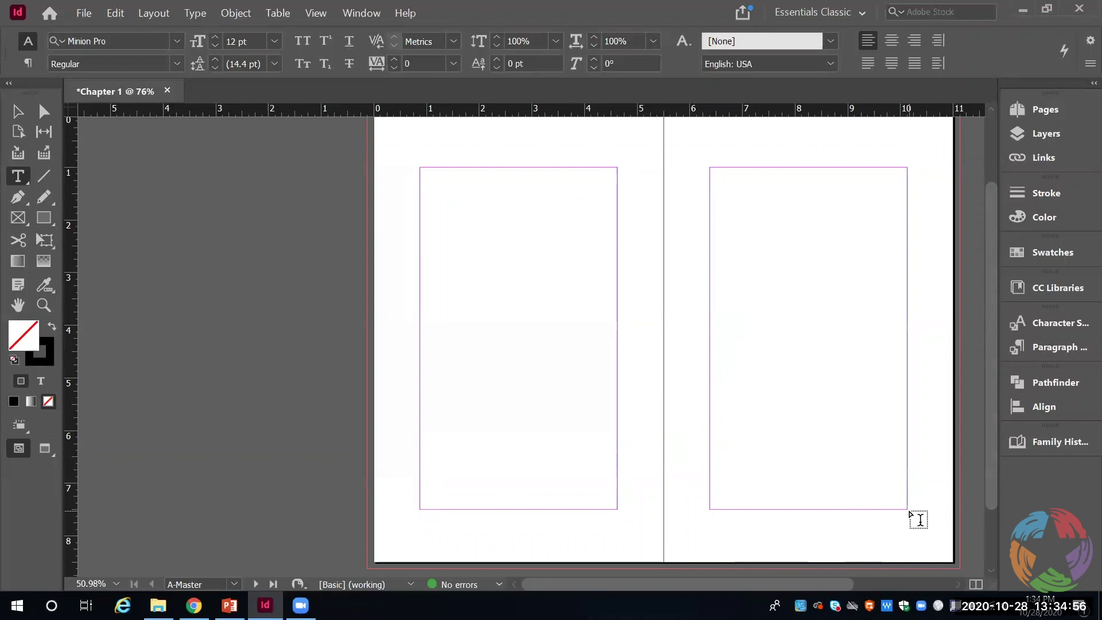
left_click_drag(913, 519, 934, 533)
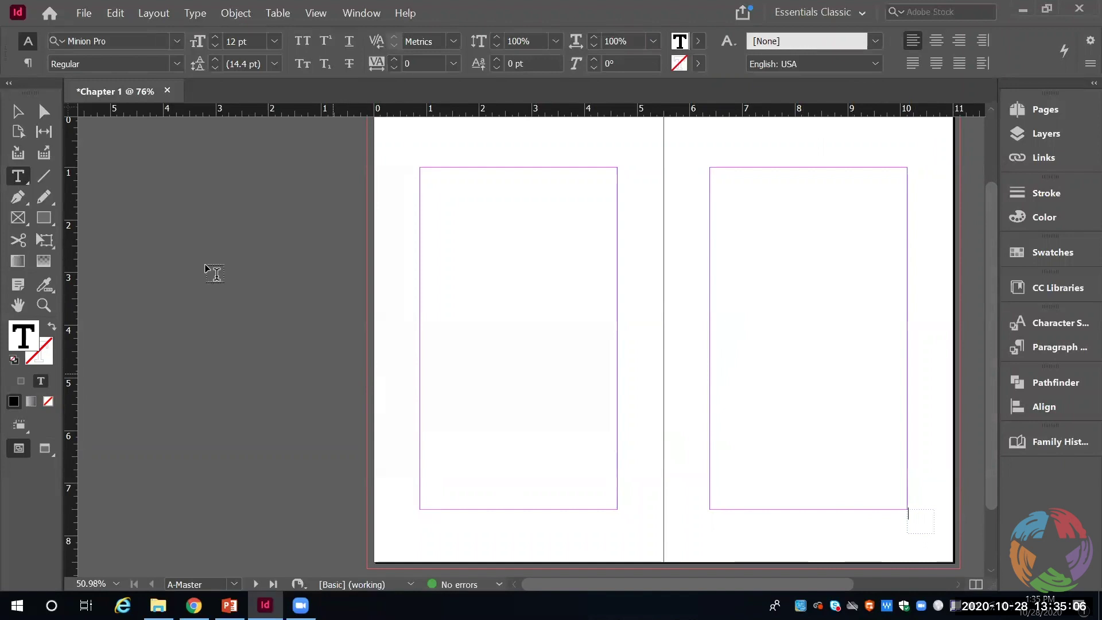
left_click(20, 115)
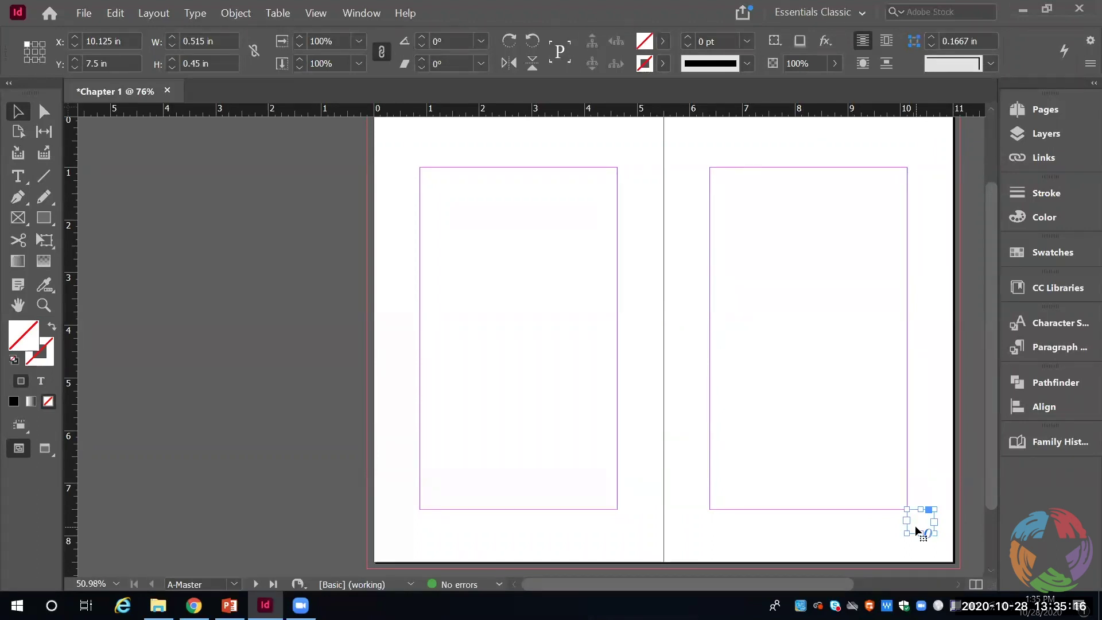
Paste a copy of the small text frame outside the left master page's lower outer margin corner, at X 0.36 in, Y 7.5 in
key("ctrl+v")
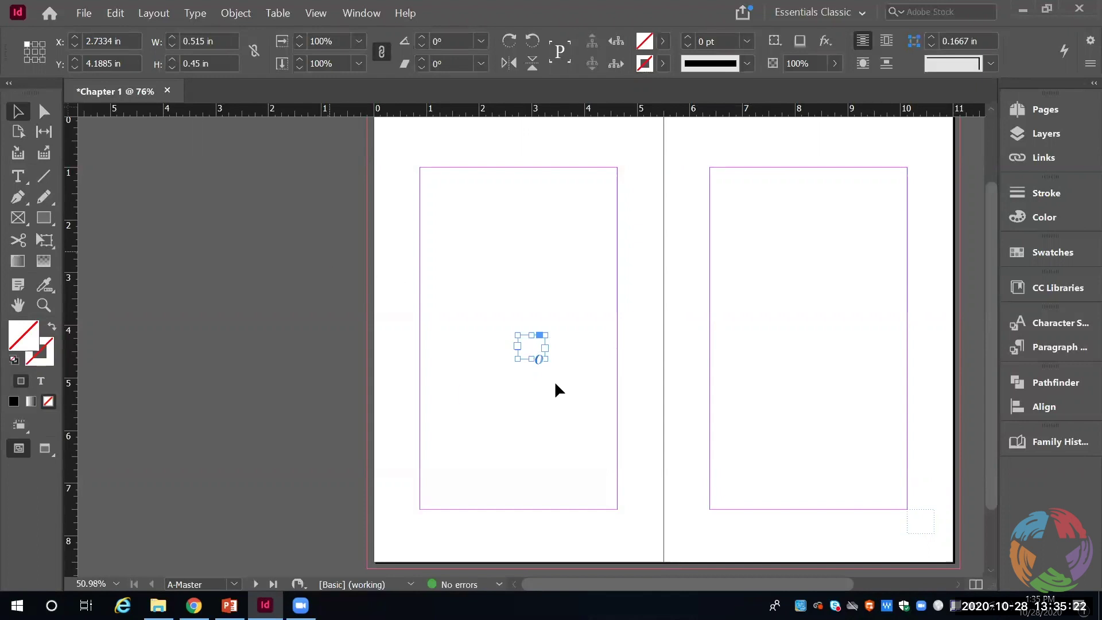
left_click_drag(526, 349, 408, 524)
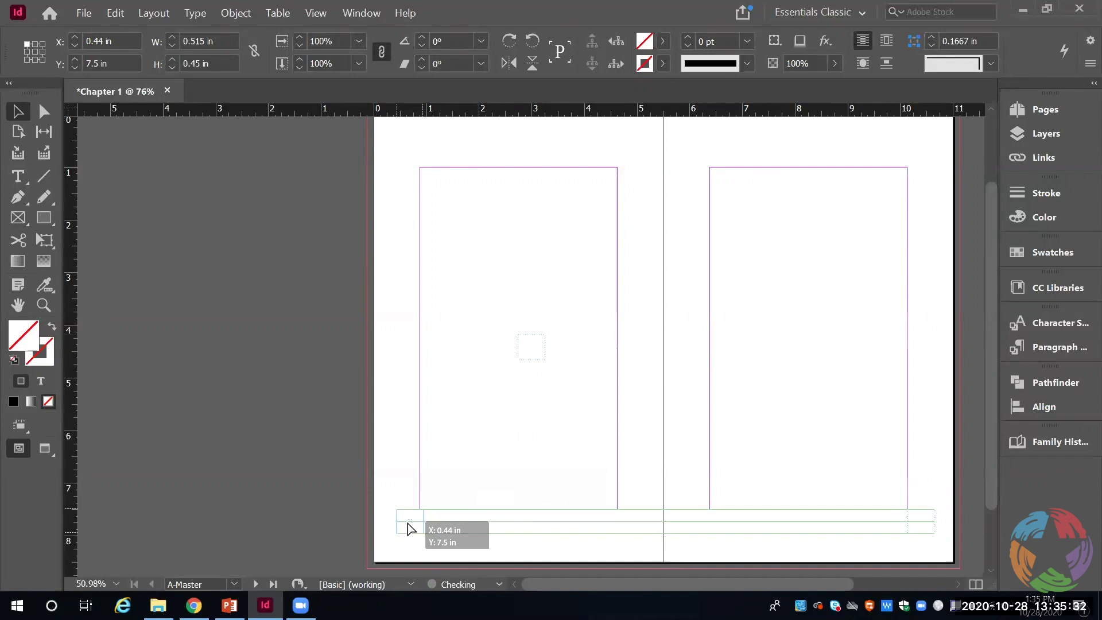
left_click_drag(407, 523, 399, 522)
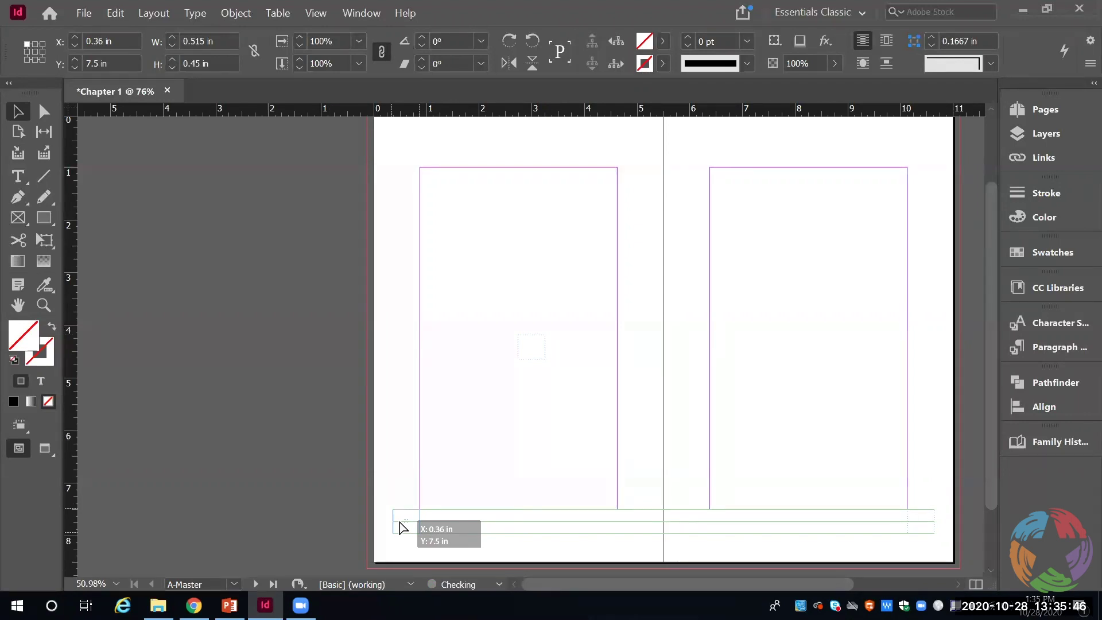
left_click_drag(402, 525, 399, 522)
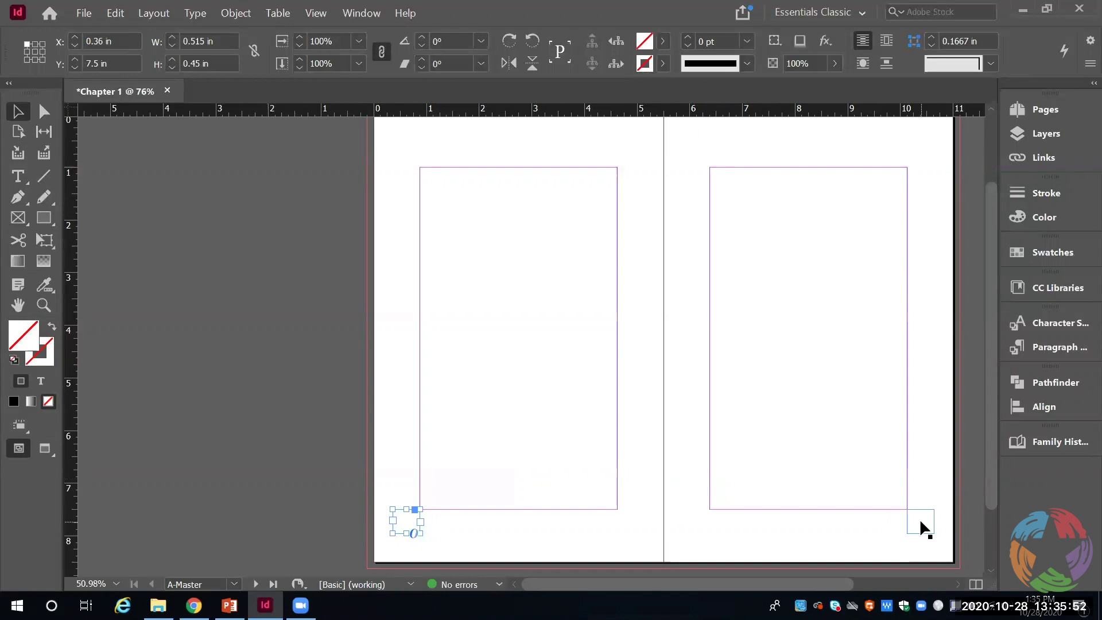
Enter A in the right master page's small frame and B in the left one, and right-align the B
key("t")
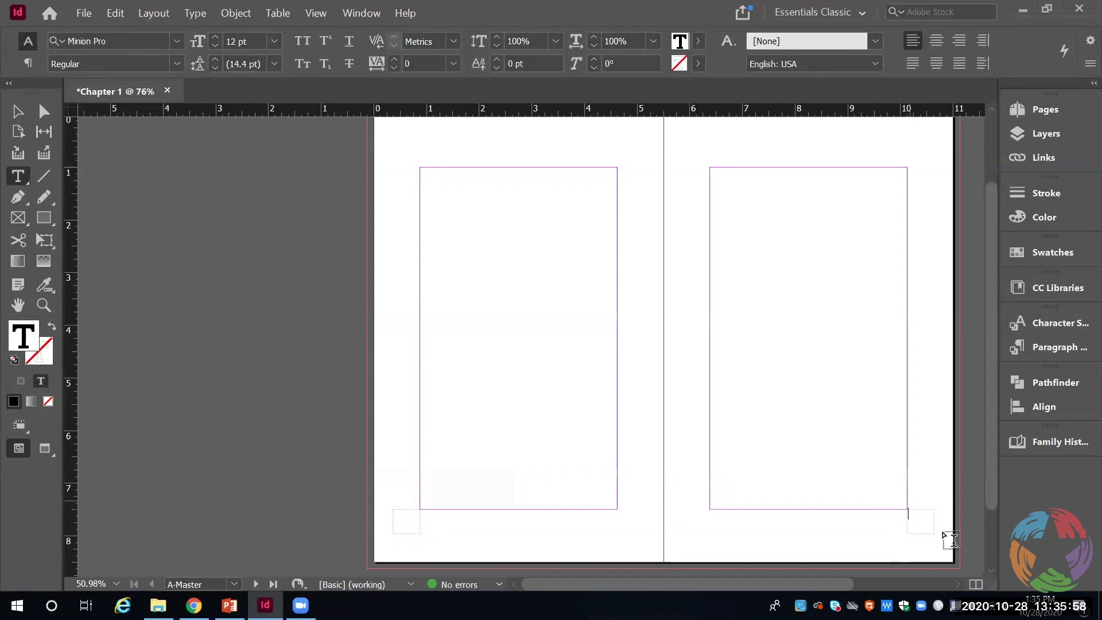
left_click(916, 530)
key("ctrl+alt+shift+n")
type("B")
left_click_drag(397, 511, 389, 510)
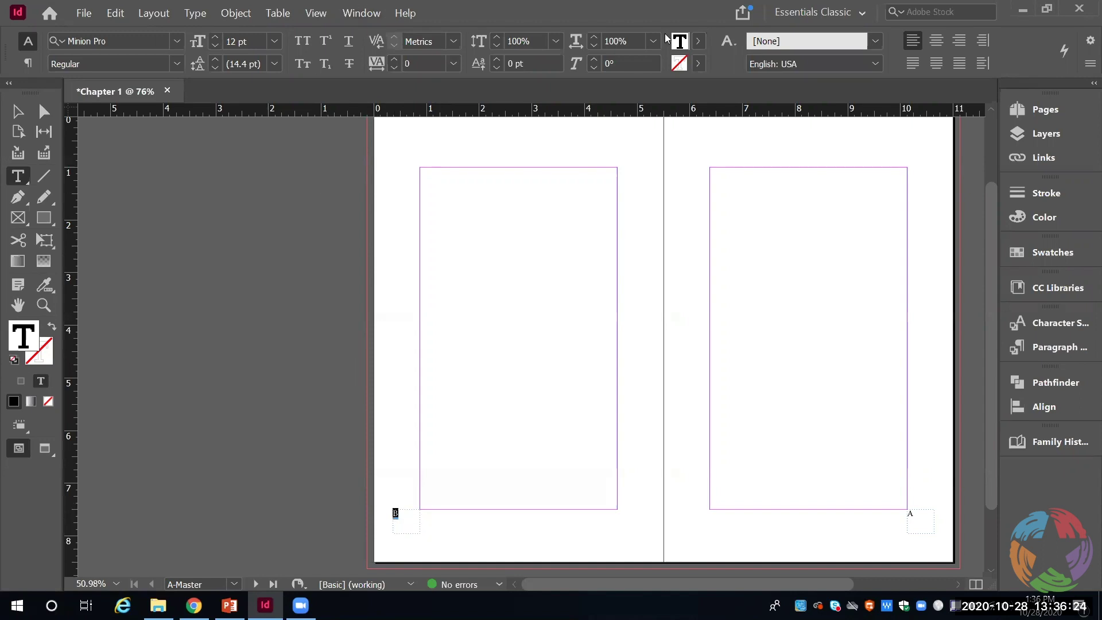
left_click(960, 43)
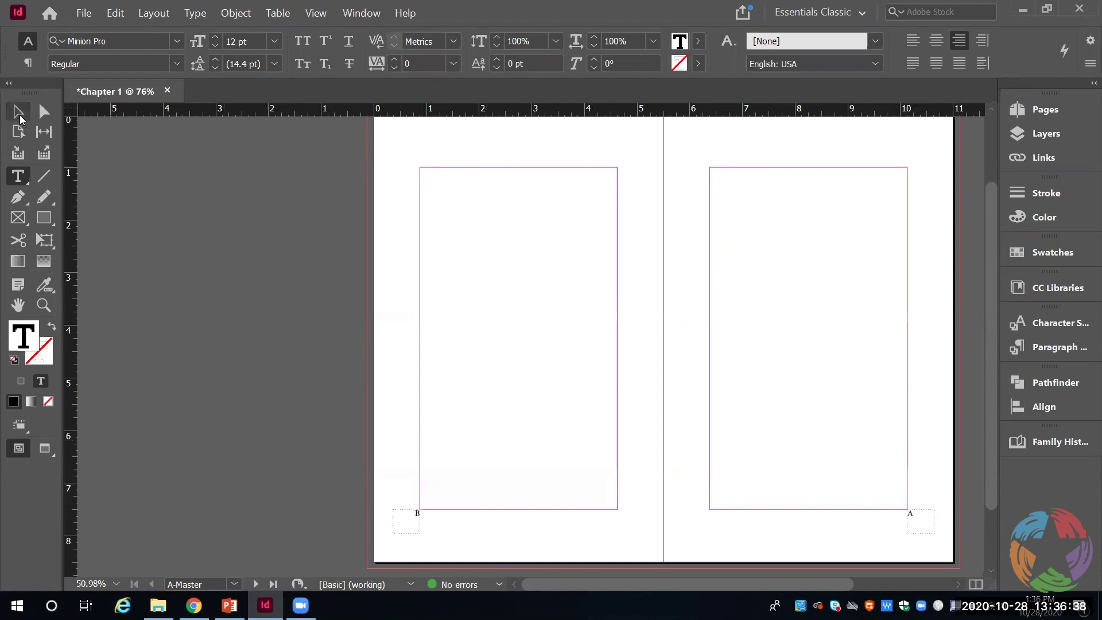
Select both small frames together and nudge them down below the margins to Y 7.7639 in, then deselect them
left_click(18, 113)
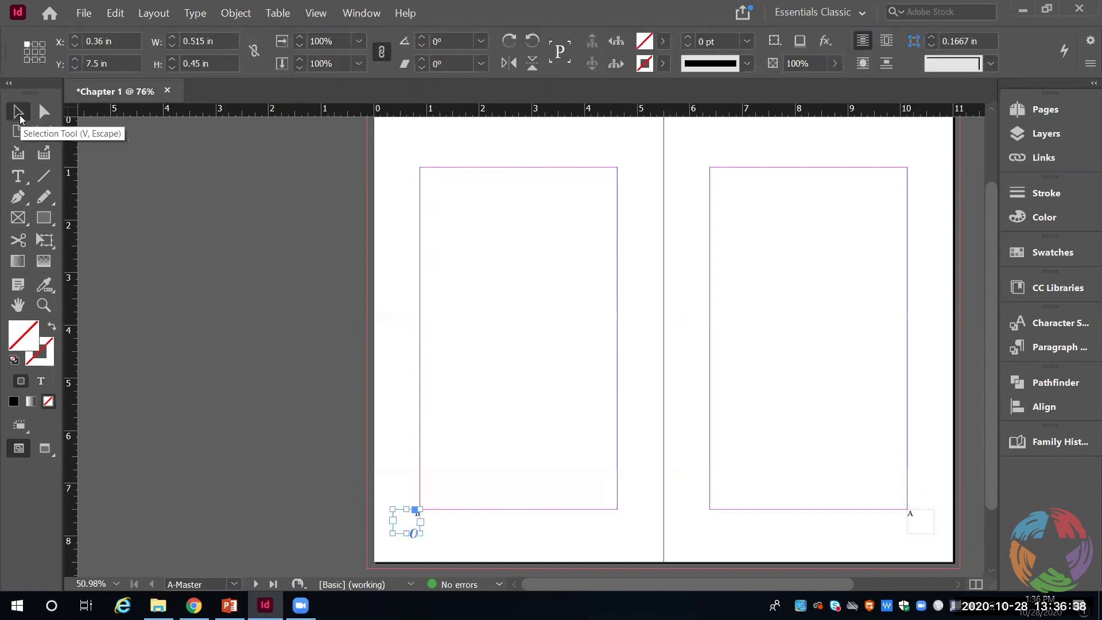
left_click(913, 531, "shift")
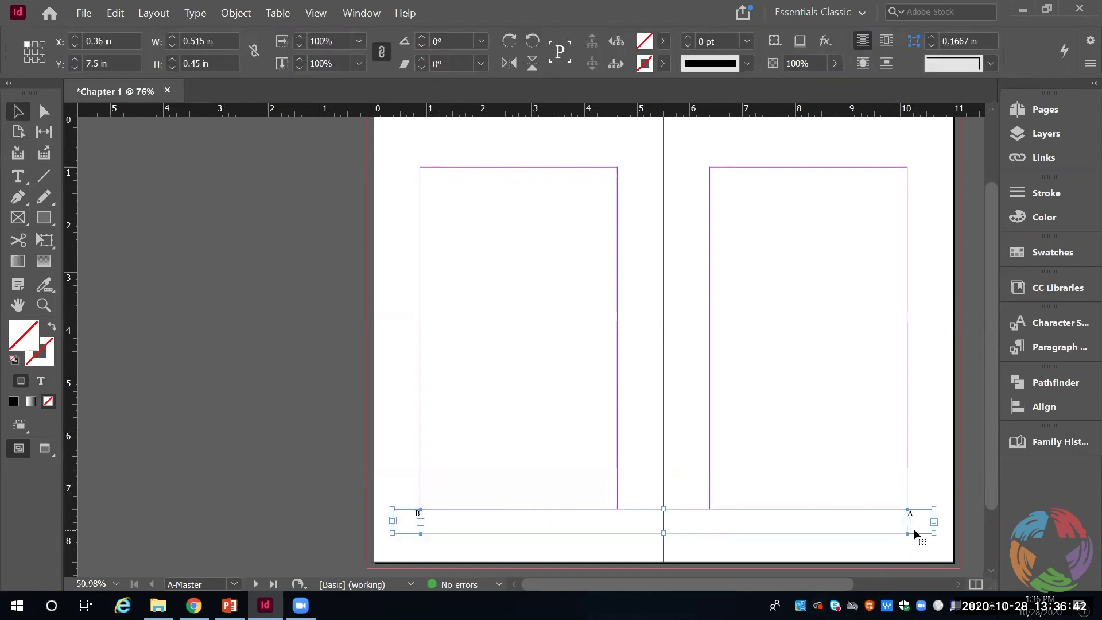
key("Down")
key("Down")
key("Down")
key("Down")
key("Down")
key("Down")
key("Down")
key("Down")
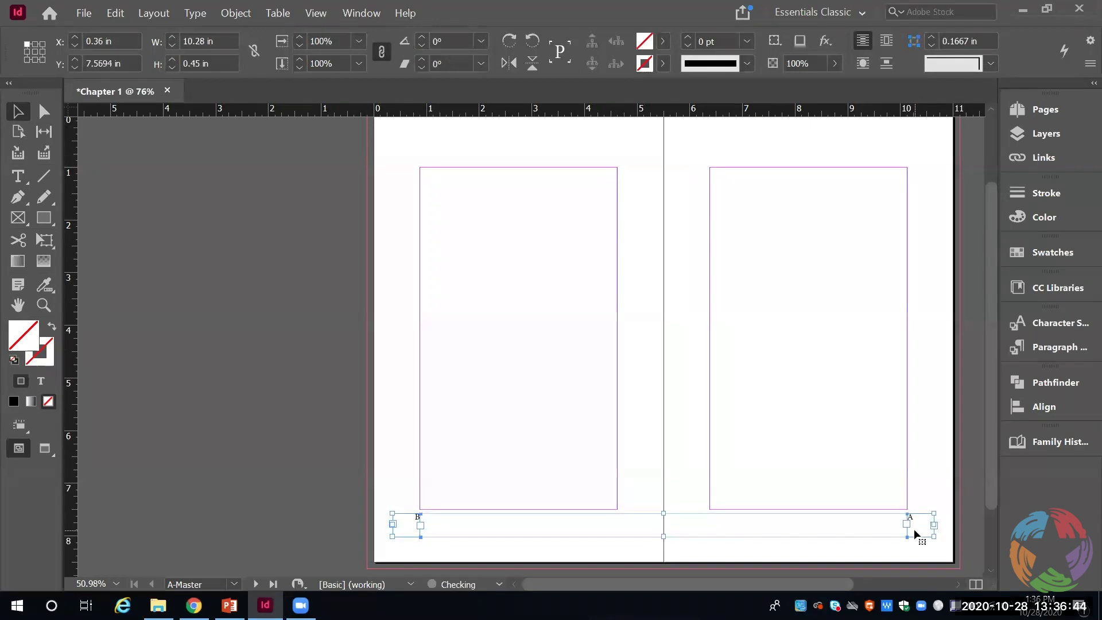
key("Down")
key("Down")
key("Down")
key("Down")
key("Down")
key("Down")
key("Down")
key("Down")
key("Down")
key("Down")
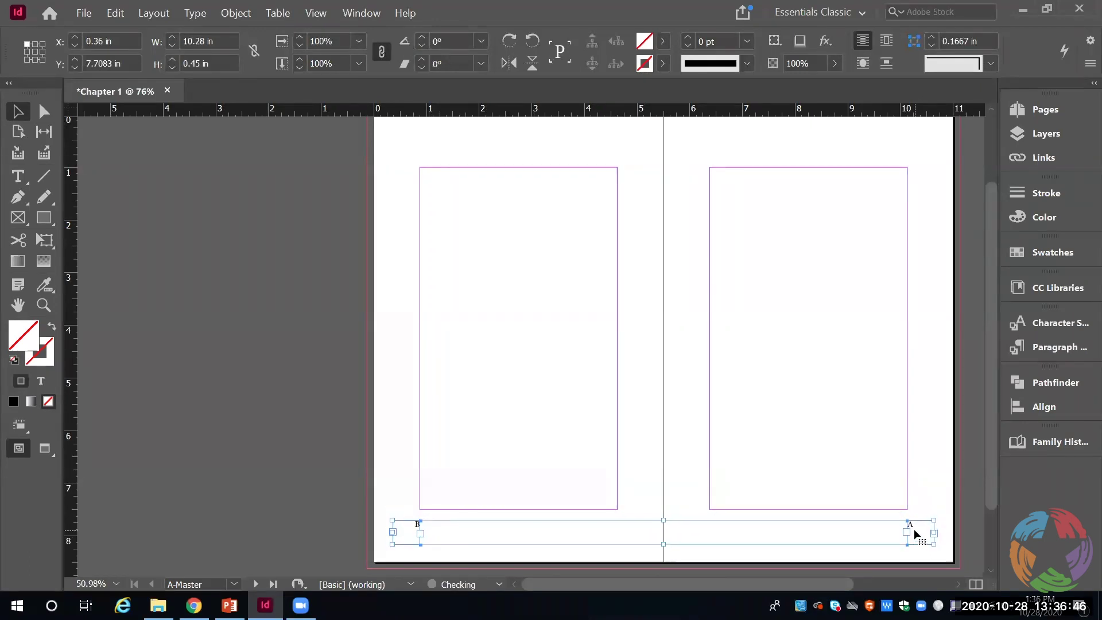
key("Down")
key("Down")
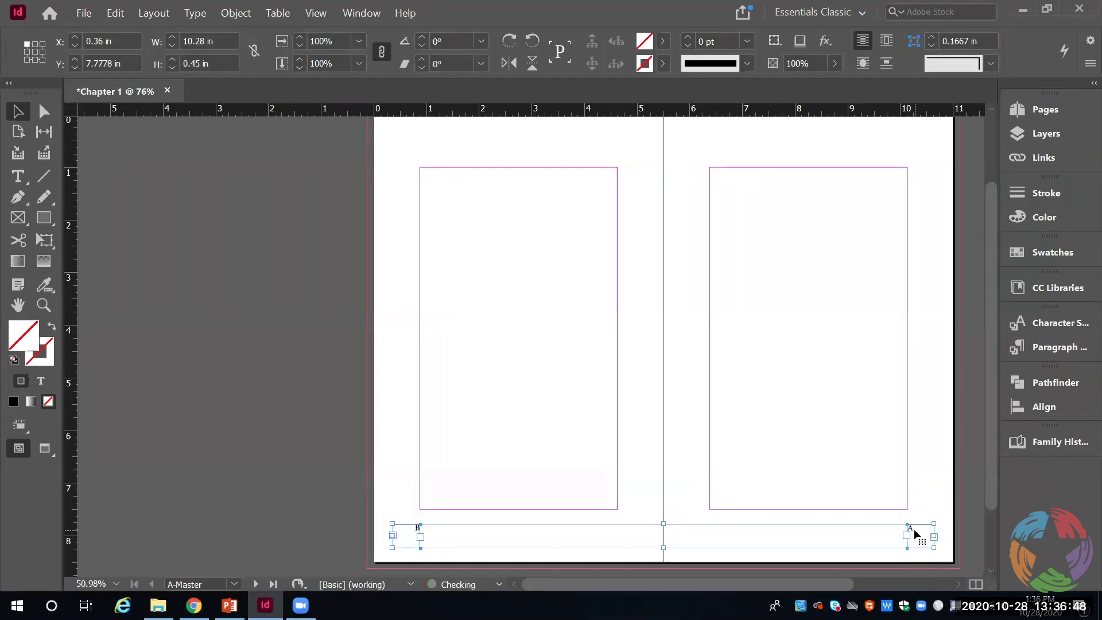
key("Up")
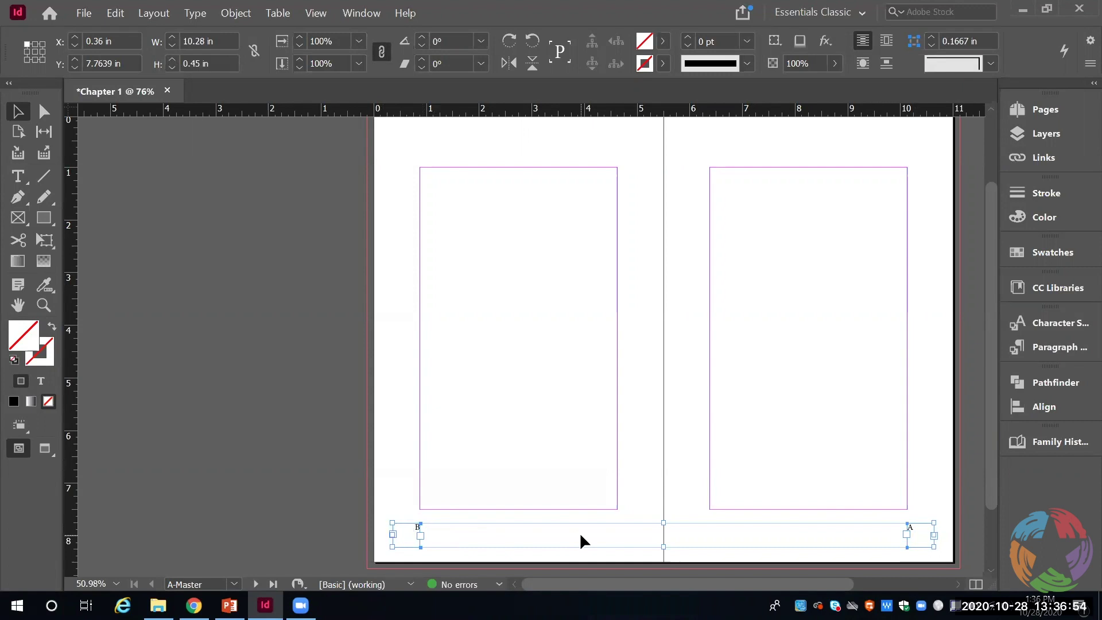
left_click(774, 534)
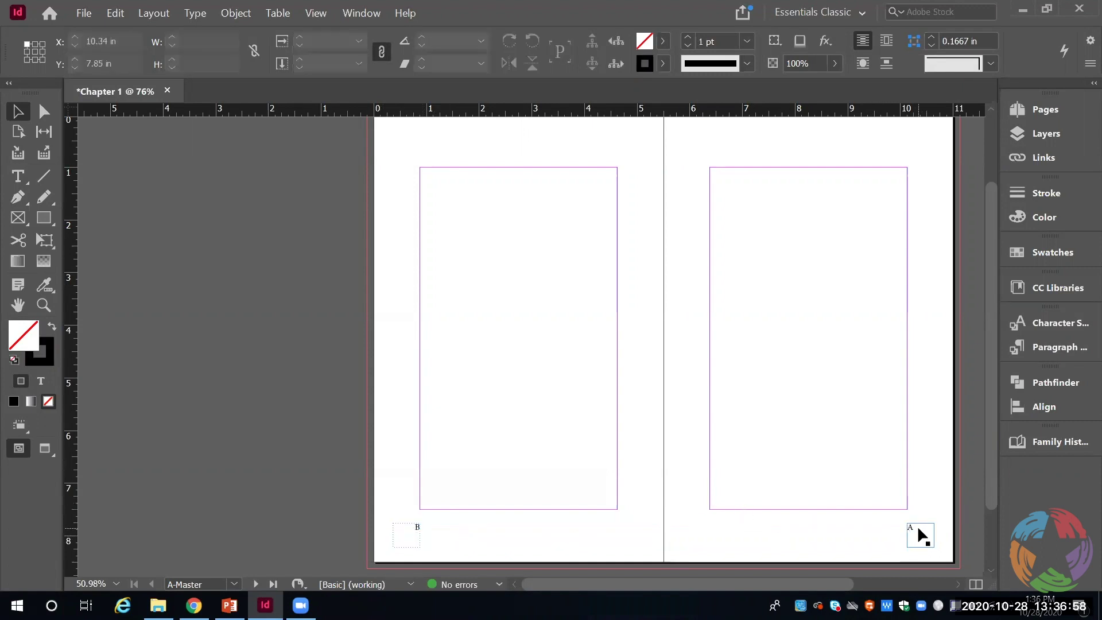
Replace the A in the right master page's frame with a Current Page Number marker
key("t")
left_click_drag(918, 526, 909, 527)
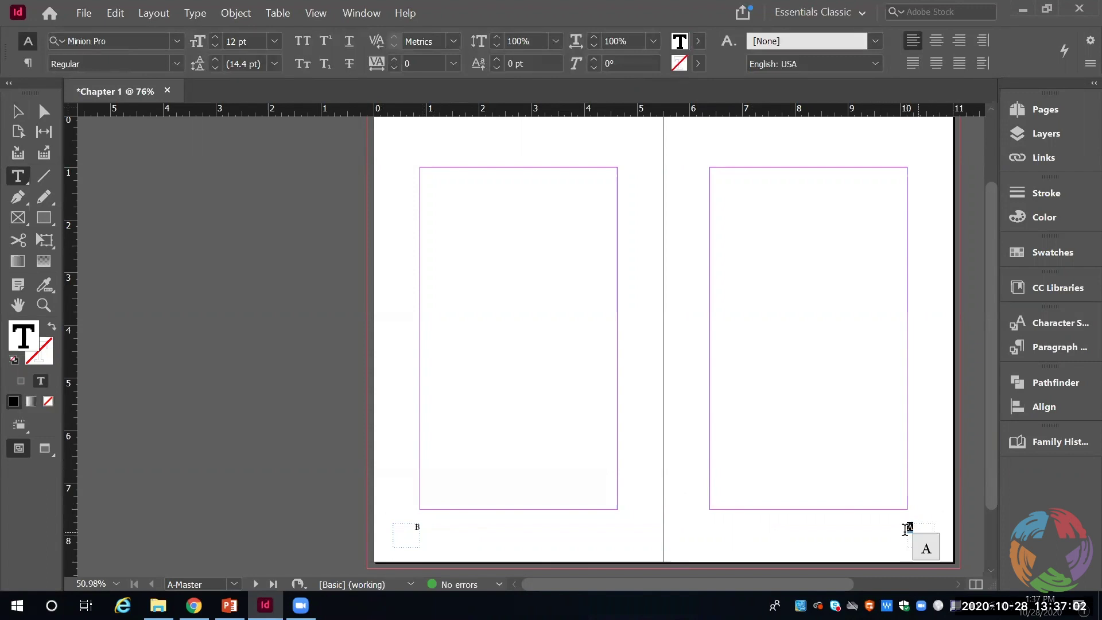
left_click(194, 14)
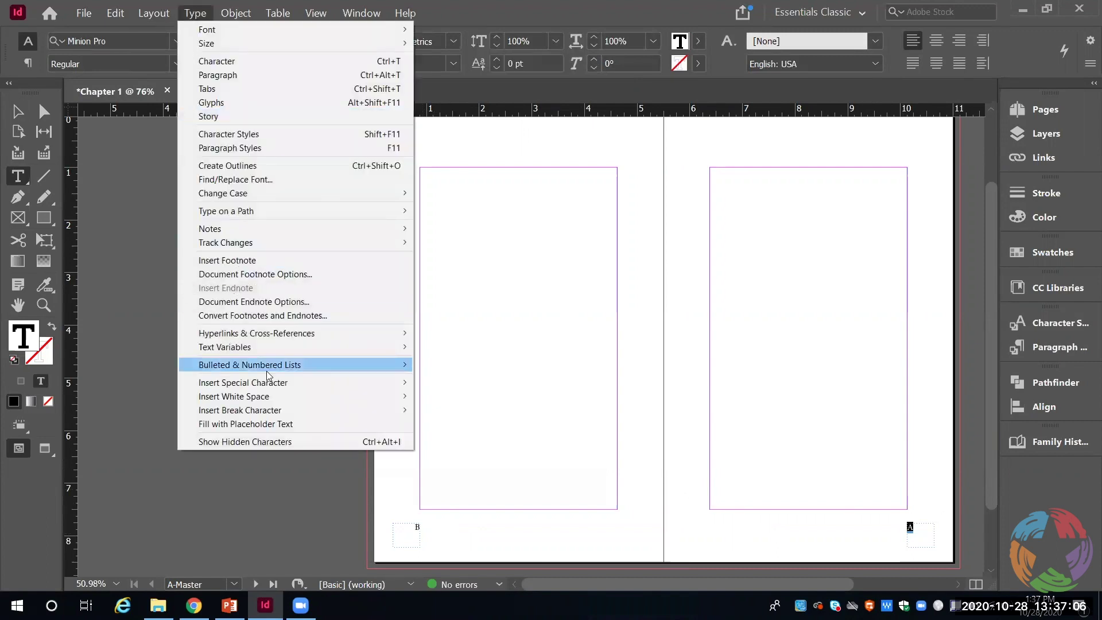
mouse_move(300, 388)
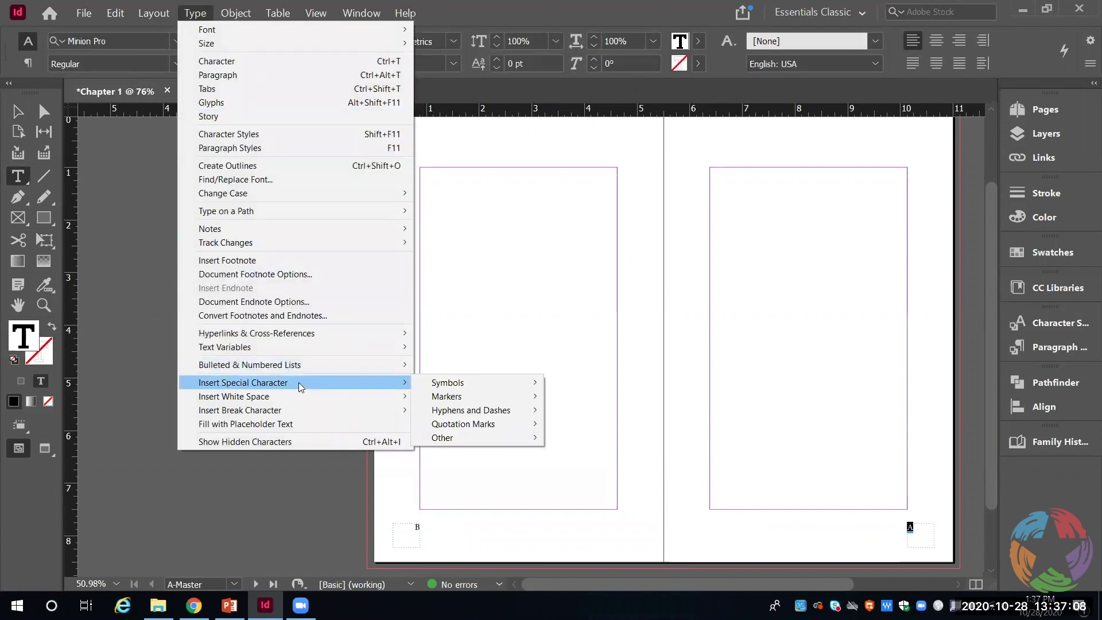
mouse_move(483, 401)
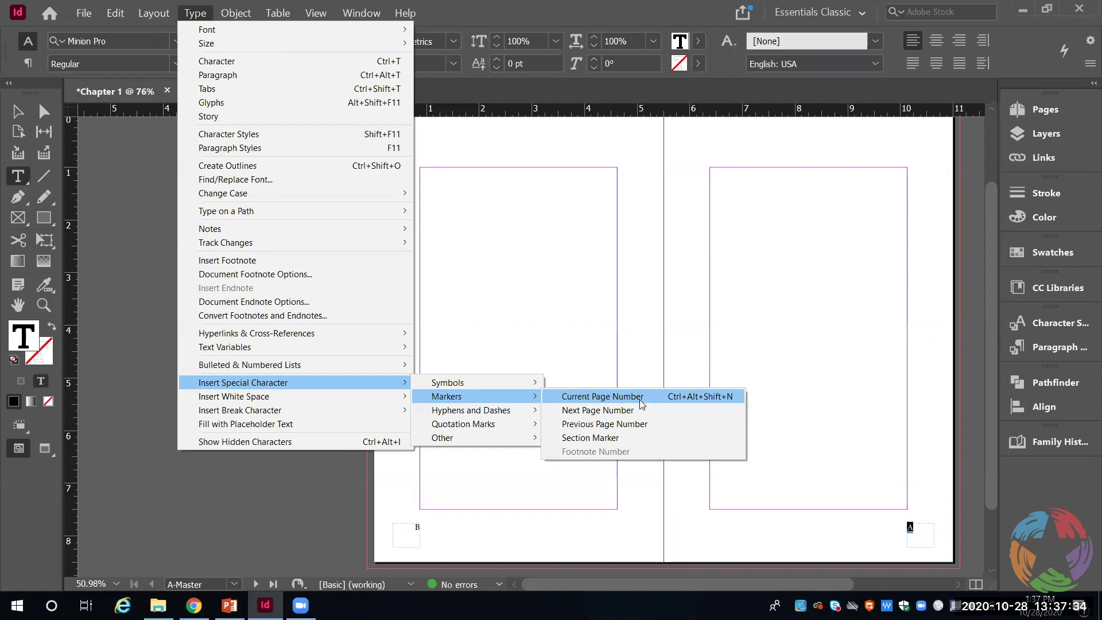
left_click(603, 397)
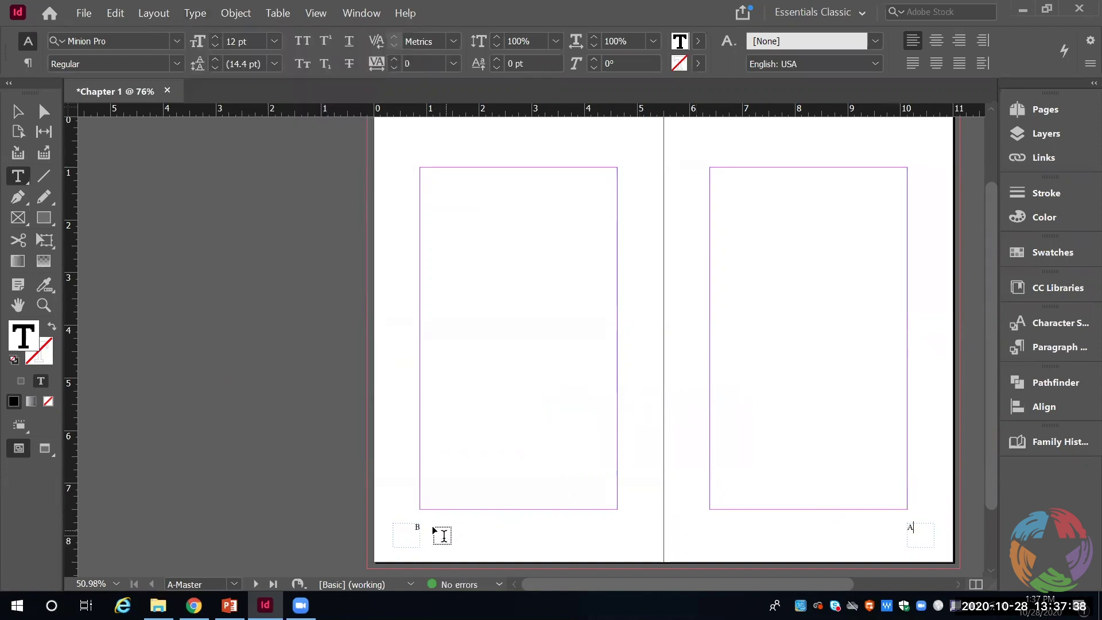
Replace the B in the left master page's frame with a Current Page Number marker
double_click(415, 526)
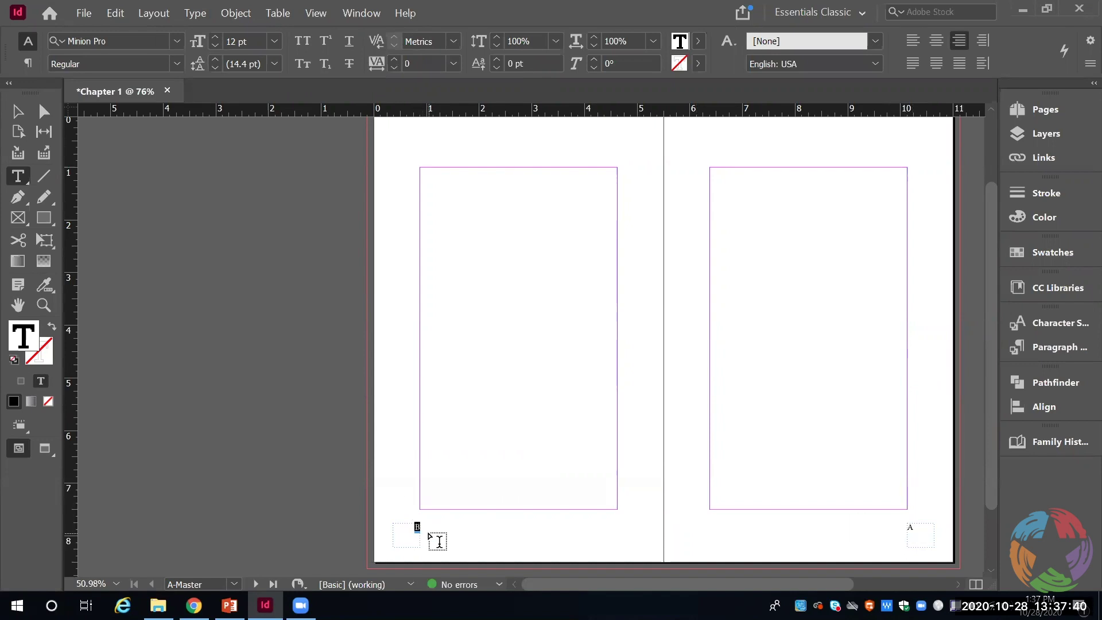
left_click(196, 12)
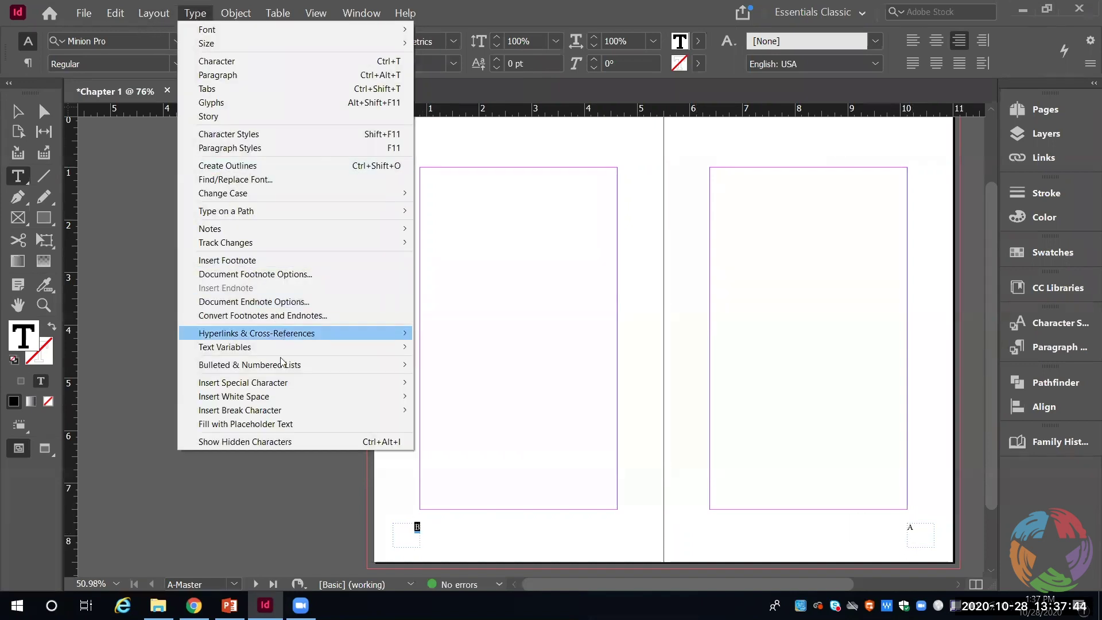
mouse_move(295, 383)
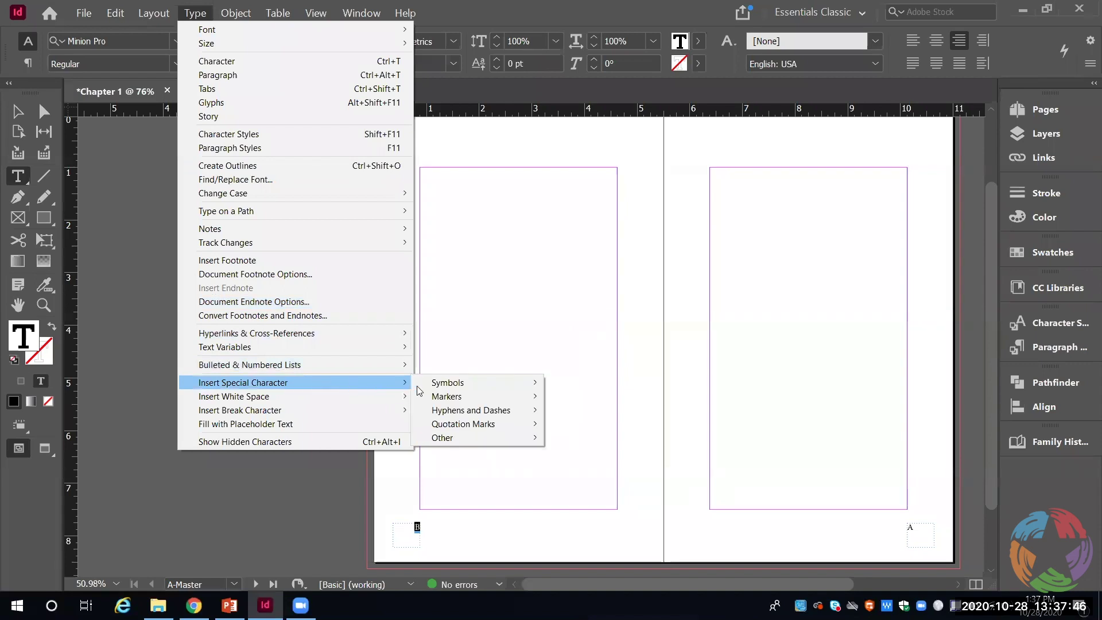
mouse_move(458, 384)
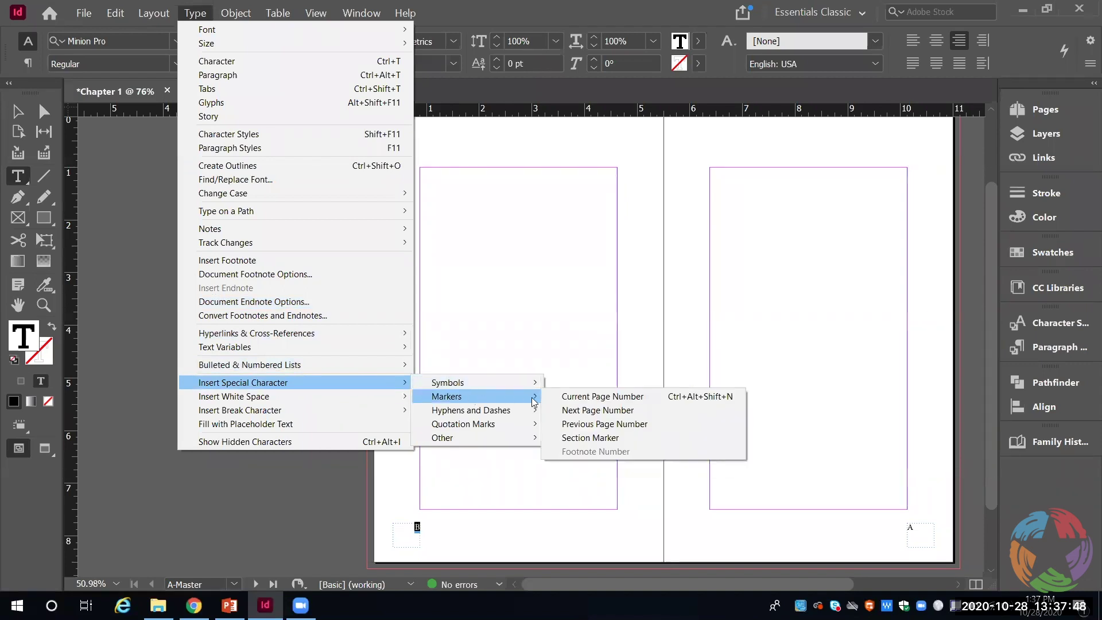
left_click(602, 397)
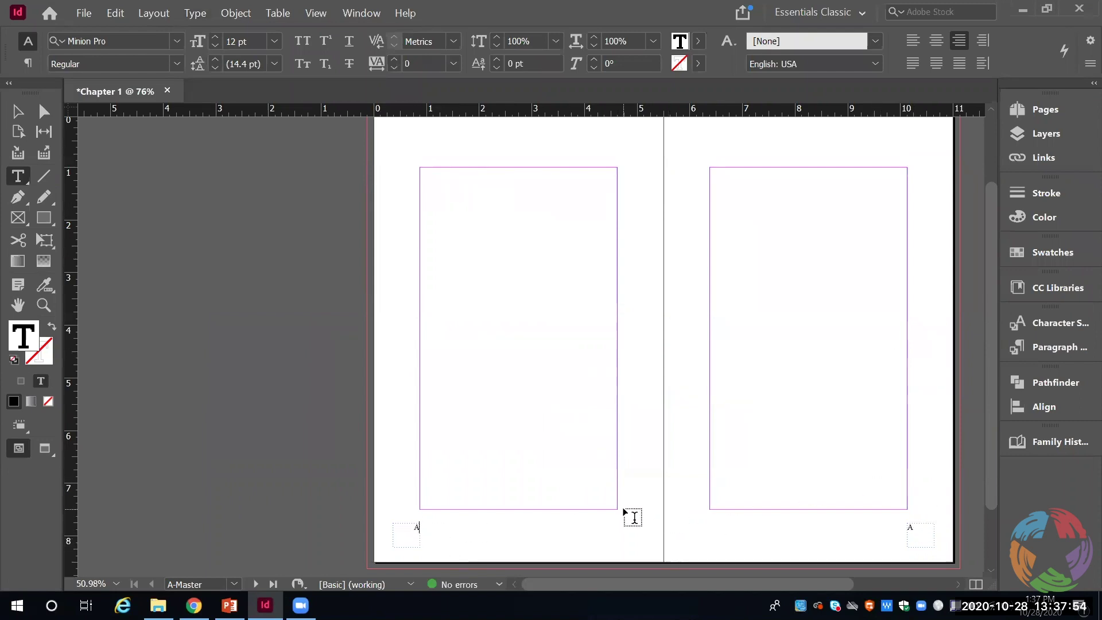
Go to pages 2-3 and look through the following spreads to check the automatic page numbers
left_click(17, 115)
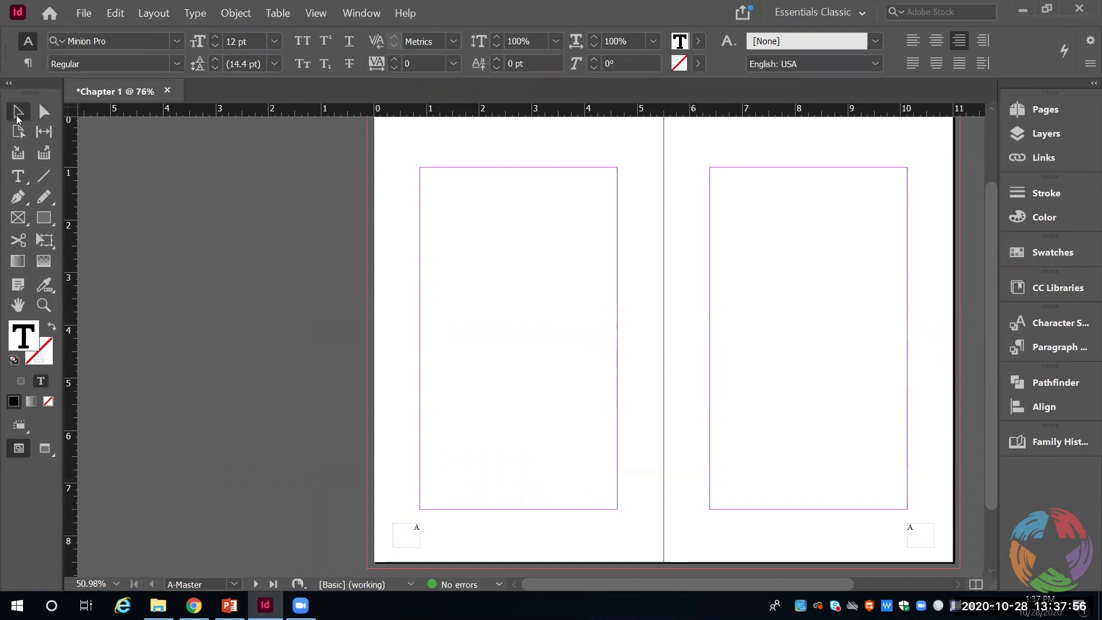
left_click(1060, 115)
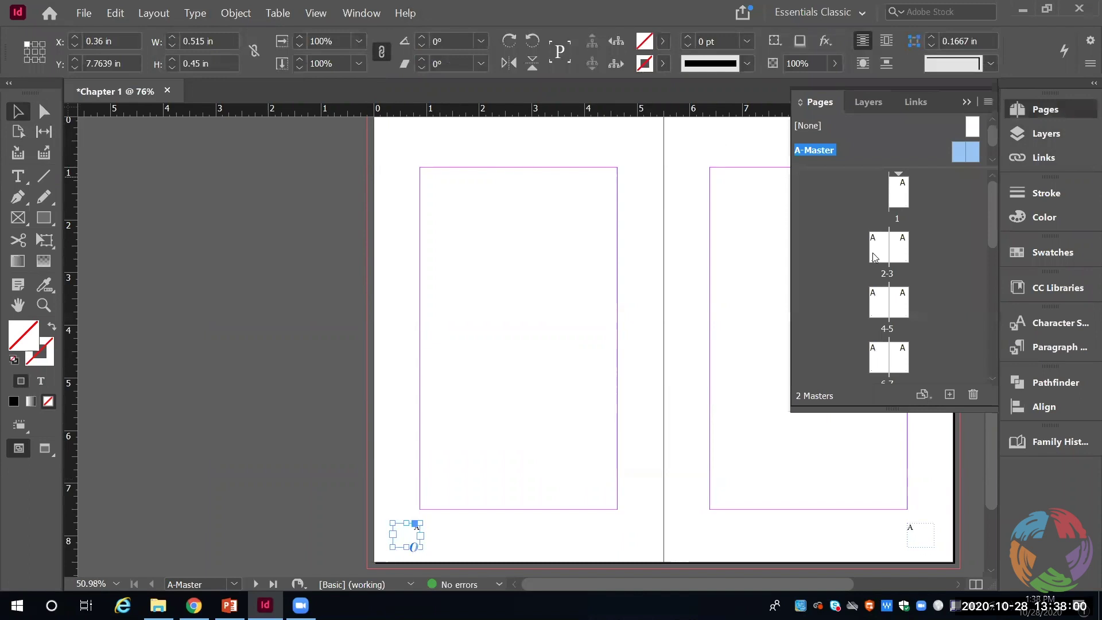
double_click(879, 251)
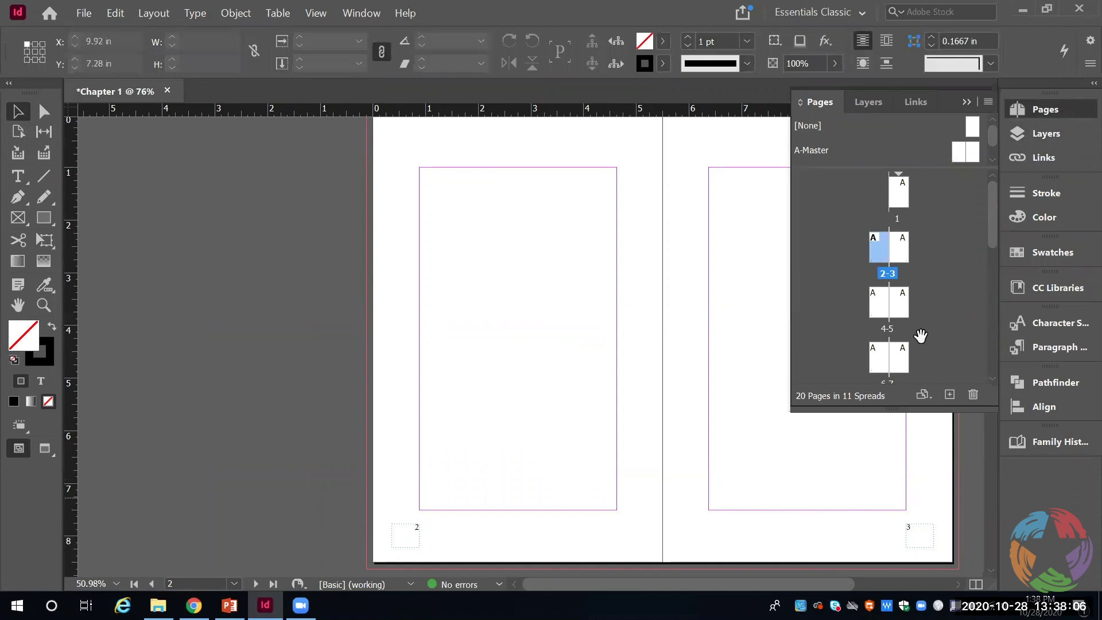
left_click(1040, 116)
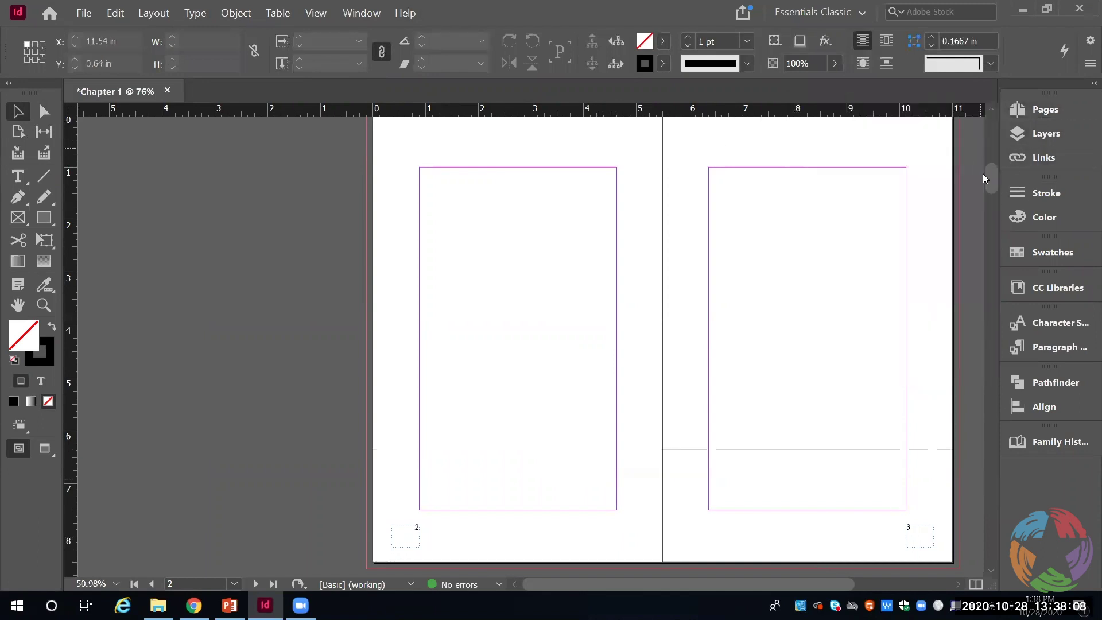
left_click_drag(993, 178, 998, 247)
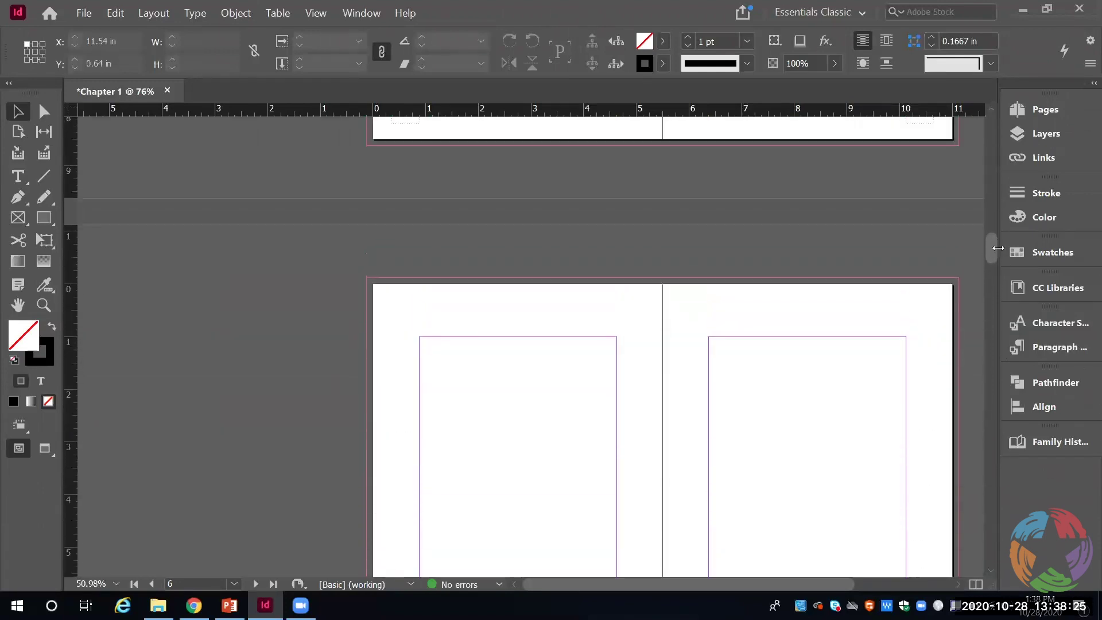
Move A-Master's right page-number frame horizontally to X 7.9925 in, centred below the margin box, and check its placement on pages 2-3
left_click(1046, 114)
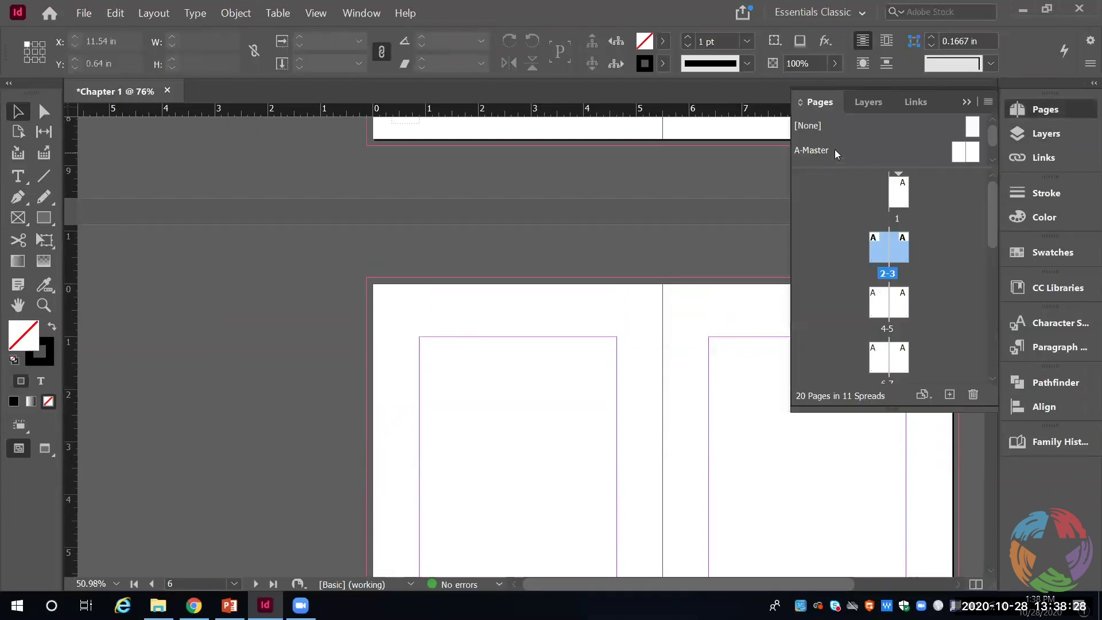
double_click(957, 154)
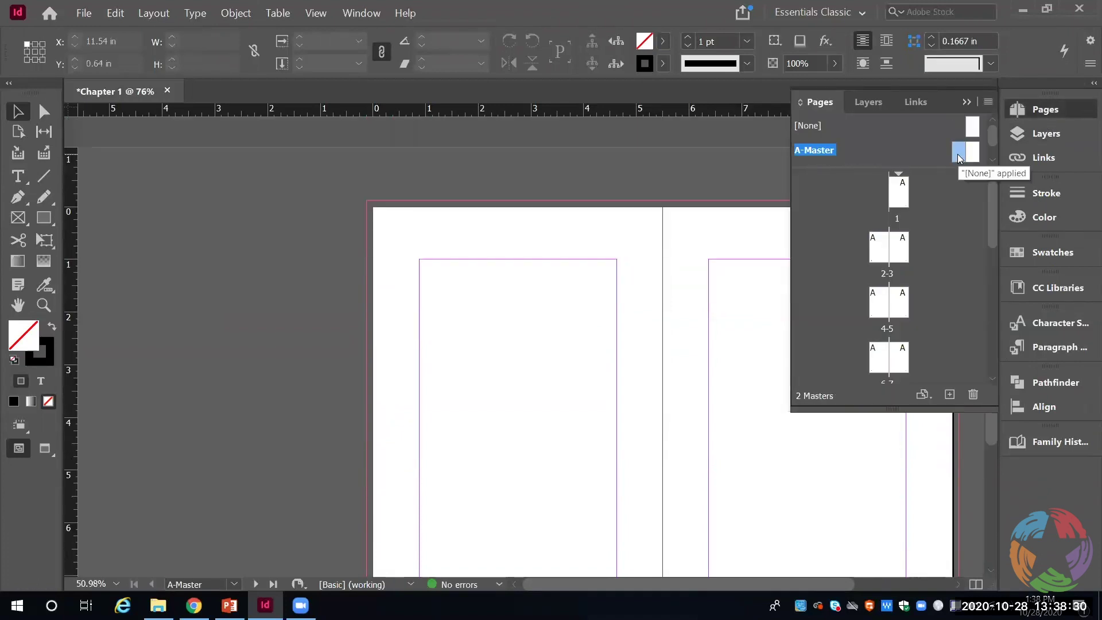
left_click(1048, 115)
left_click_drag(992, 238, 977, 311)
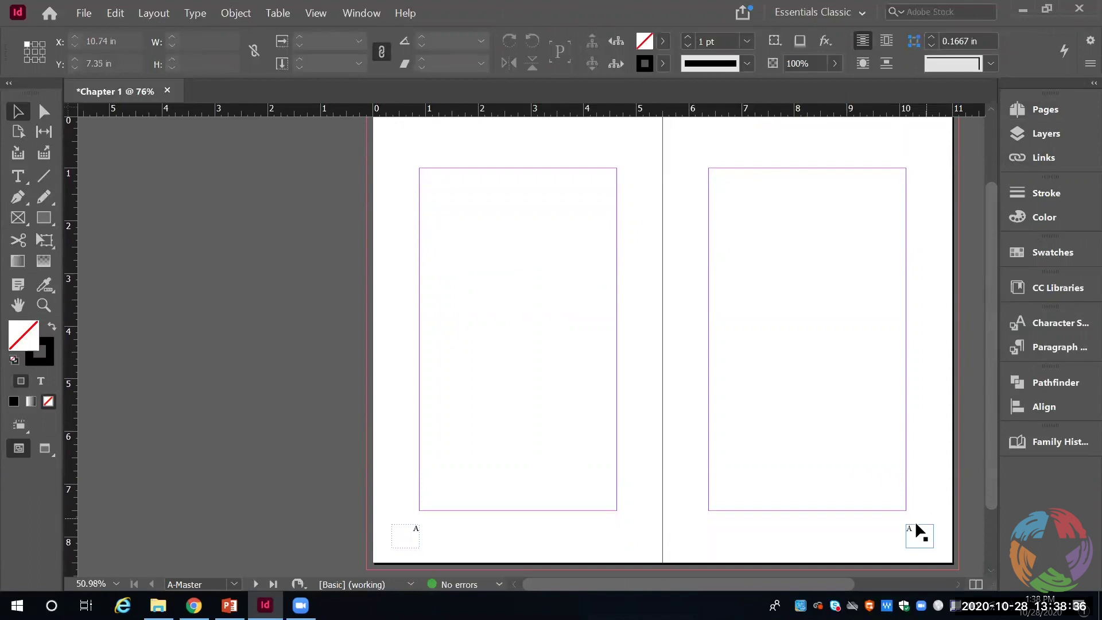
left_click_drag(919, 531, 805, 531)
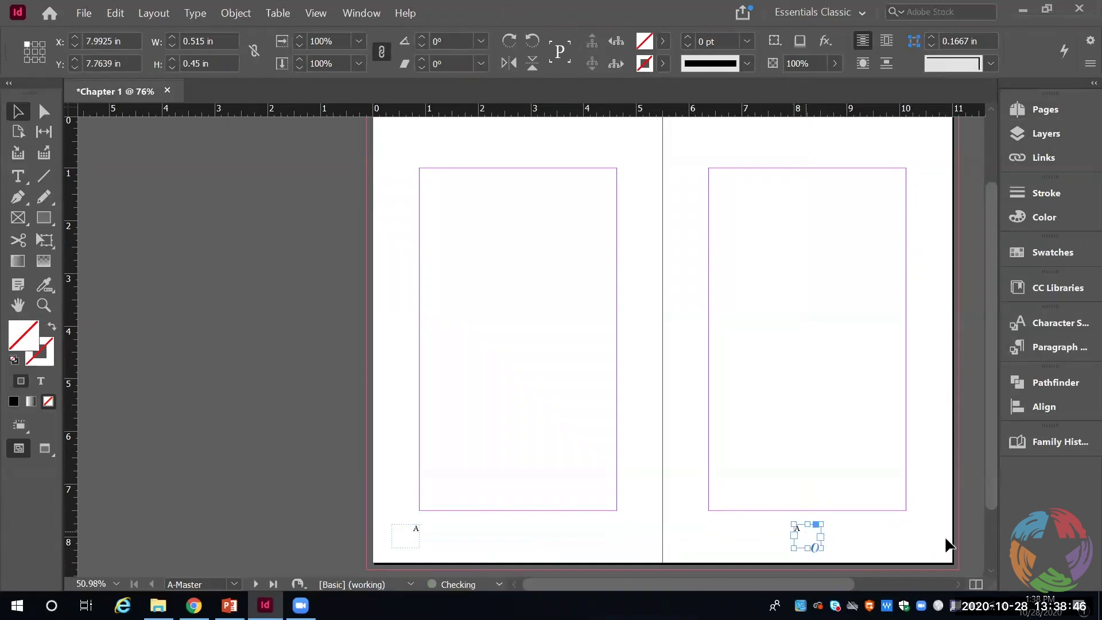
left_click(1043, 107)
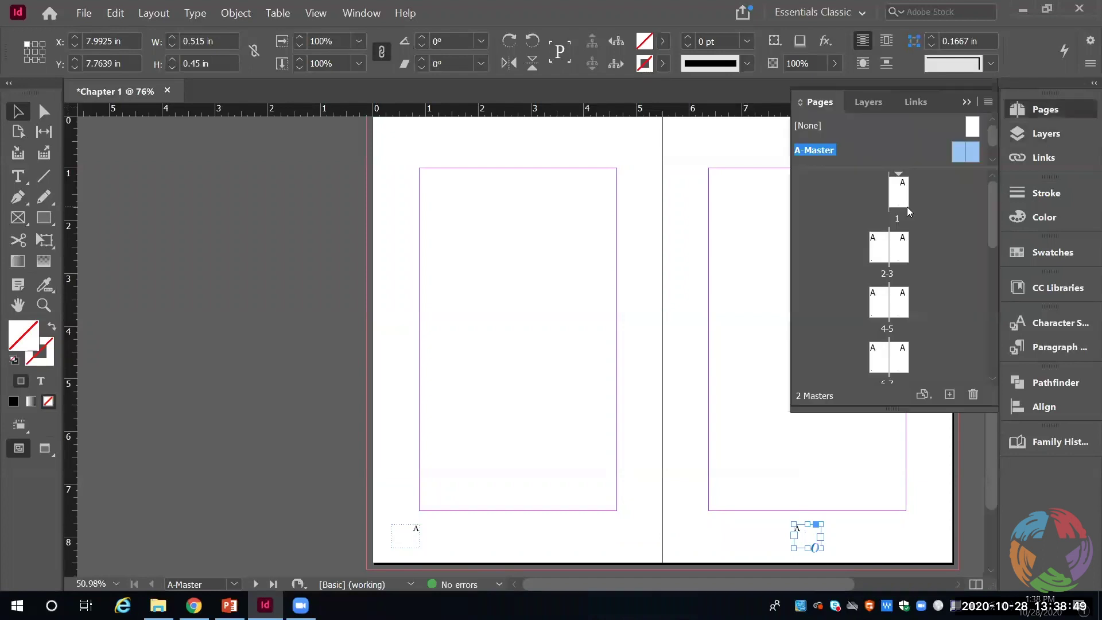
double_click(886, 256)
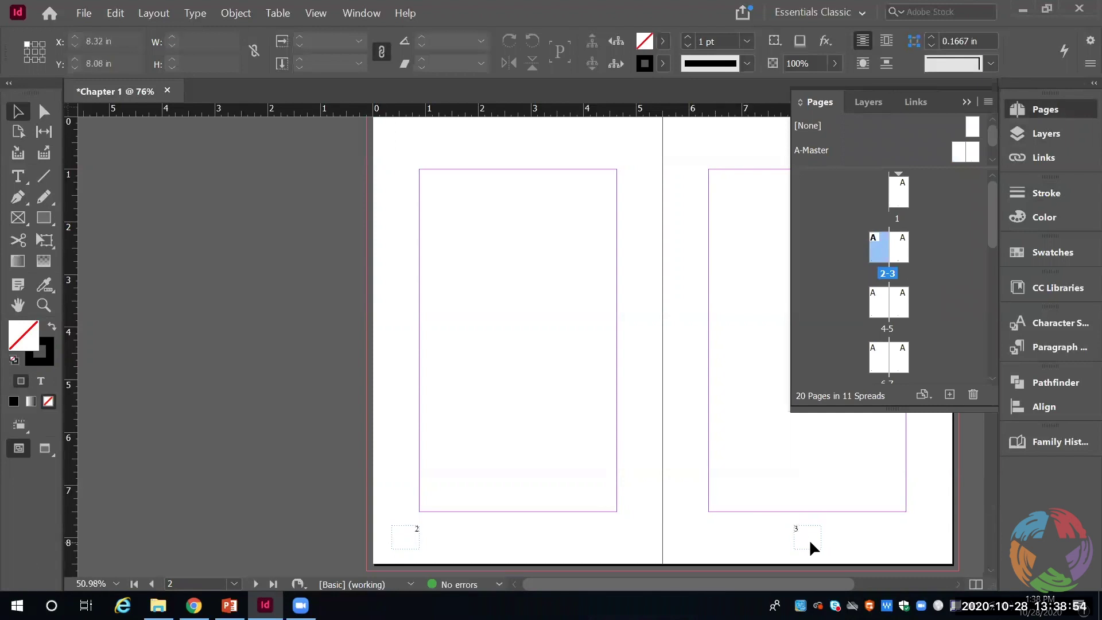
Move A-Master's right page-number frame horizontally to X 10.14 in, so it starts at the margin box's outer edge
double_click(971, 156)
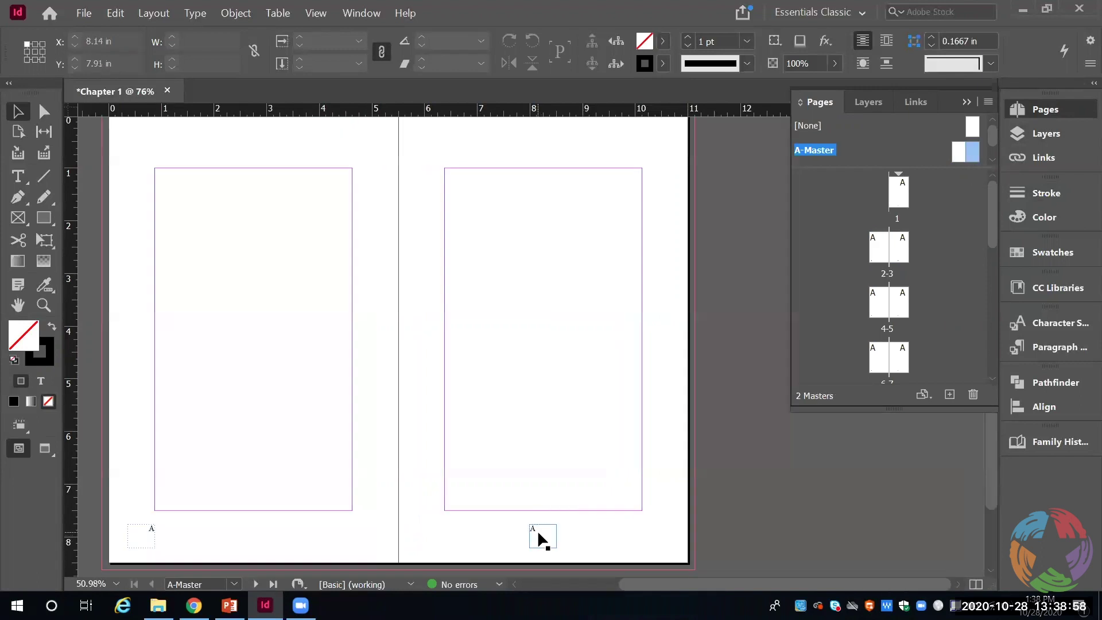
left_click_drag(539, 537, 652, 534)
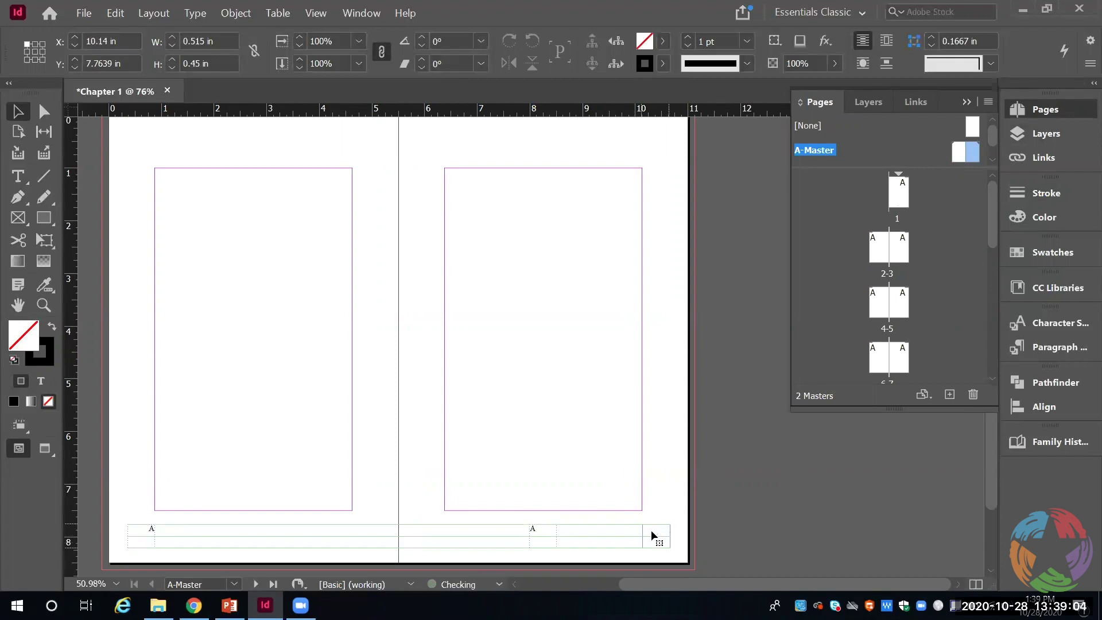
left_click(545, 522)
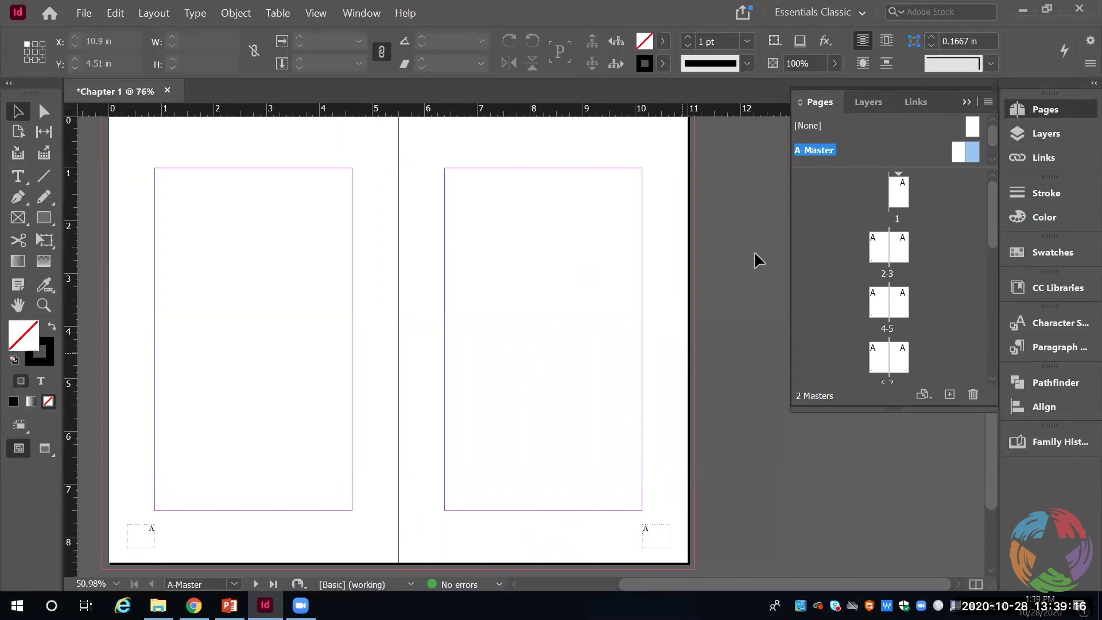
left_click(1045, 111)
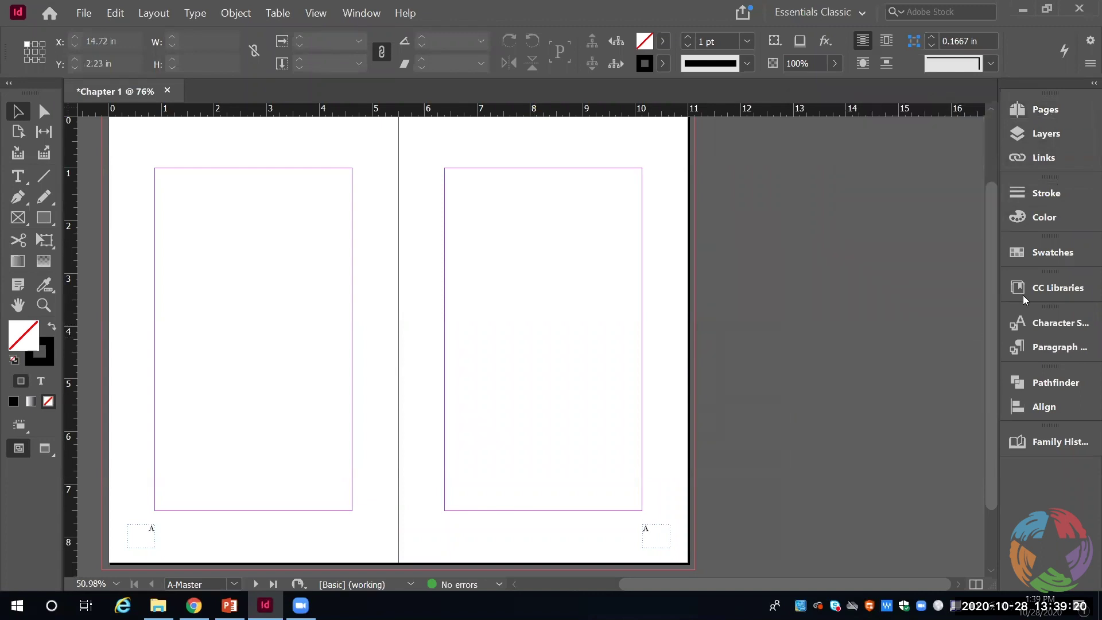
left_click_drag(990, 269, 989, 261)
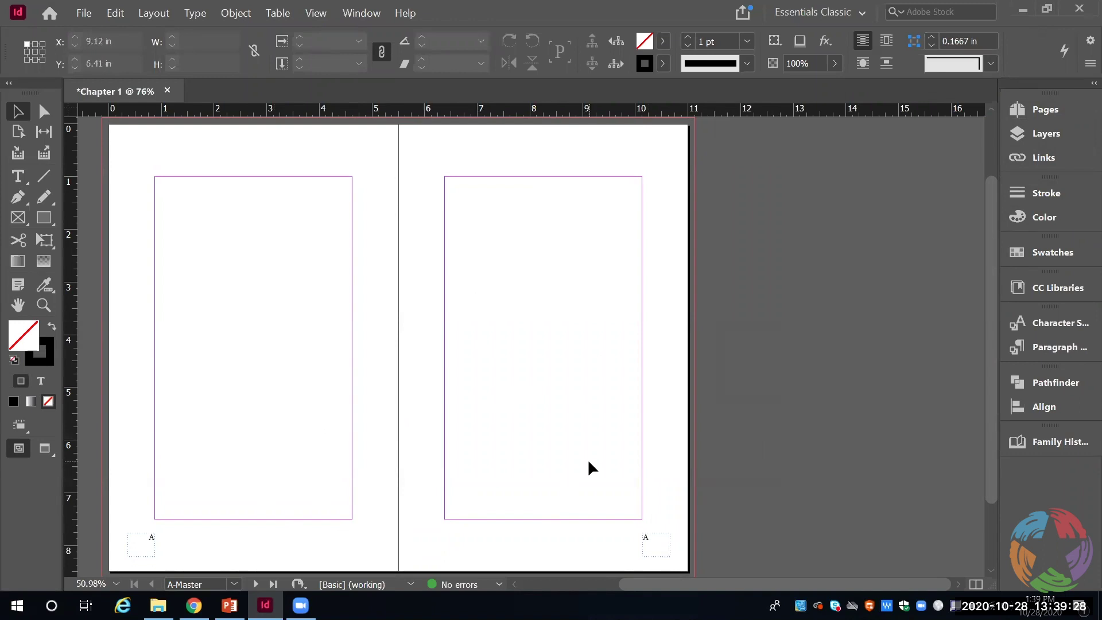
Save the document as Chapter 1.indd in the Family History Book folder on the Desktop
left_click(83, 14)
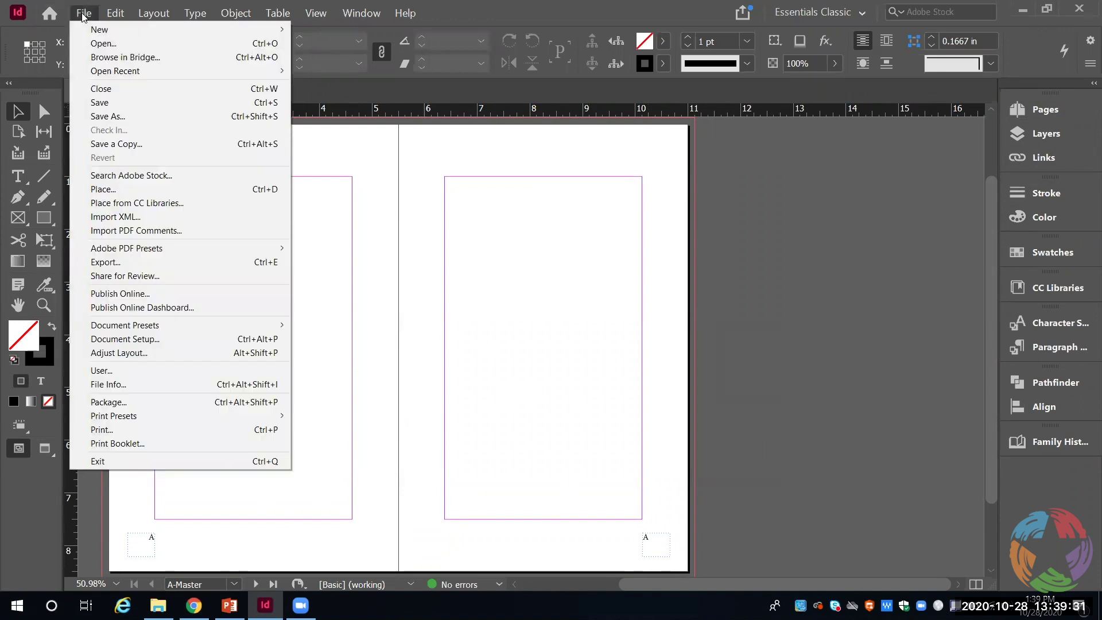
left_click(109, 117)
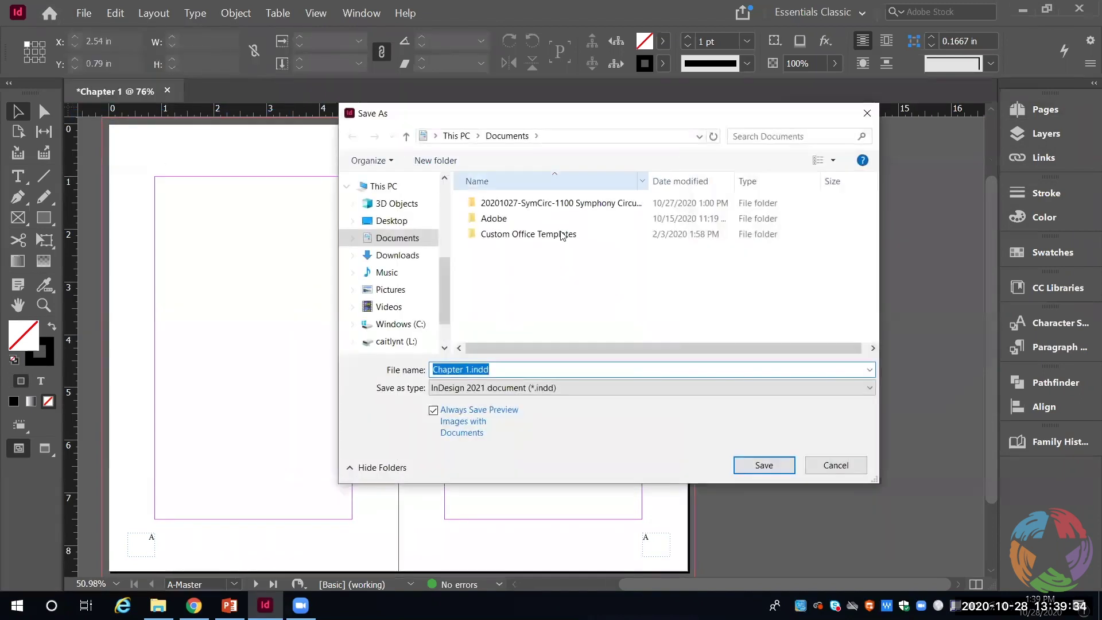
left_click(395, 226)
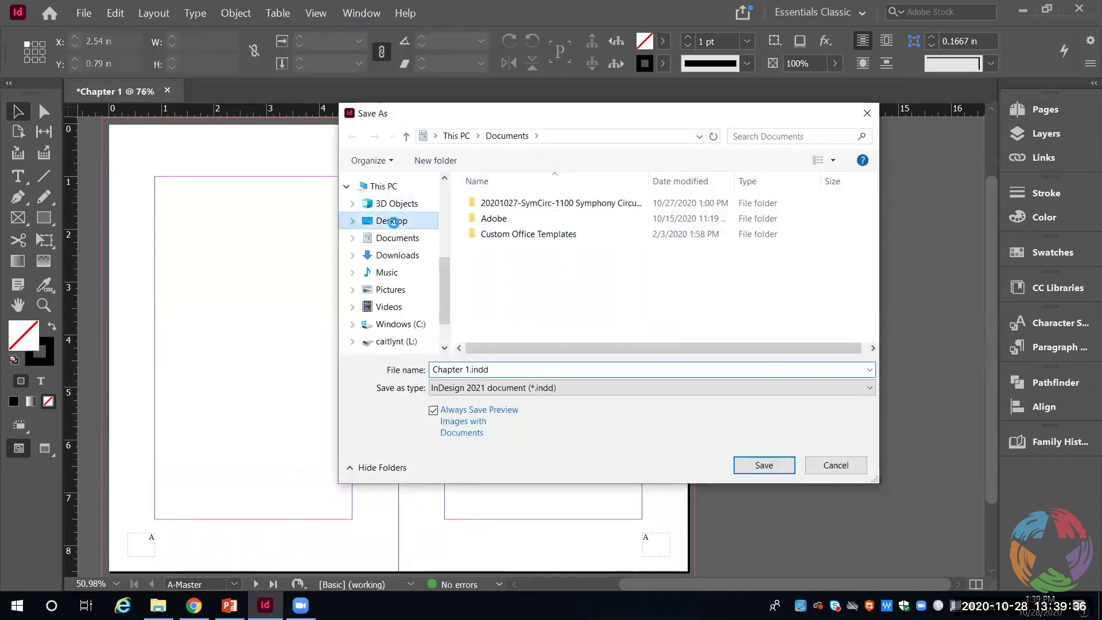
double_click(517, 204)
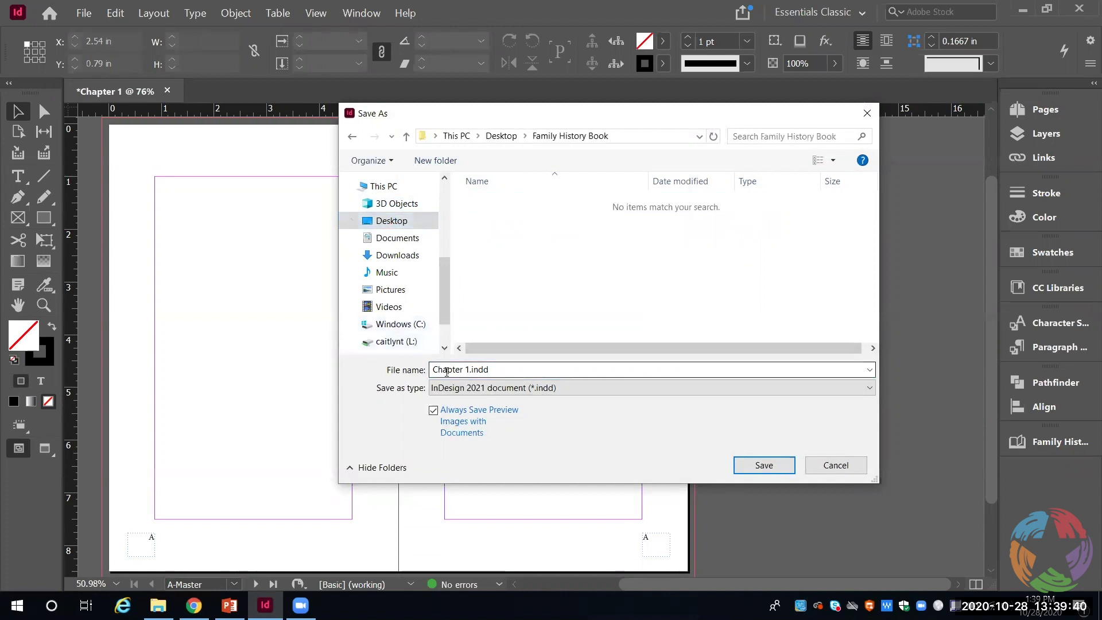
left_click(769, 469)
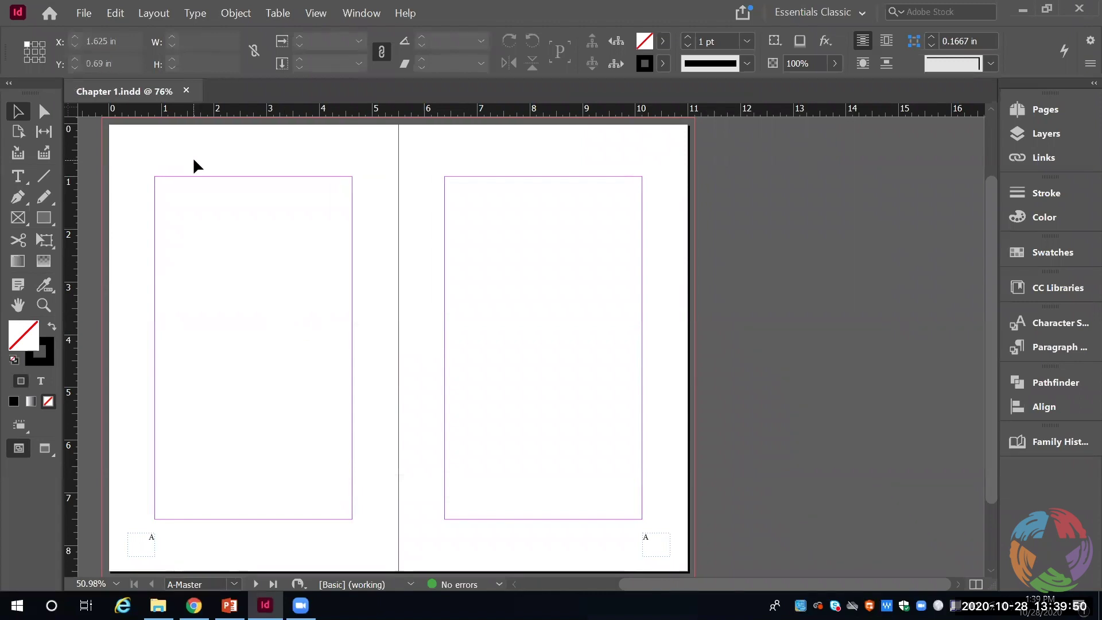
Save the chapter document under the new name Chapter 2.indd in the Family History Book folder
left_click(78, 18)
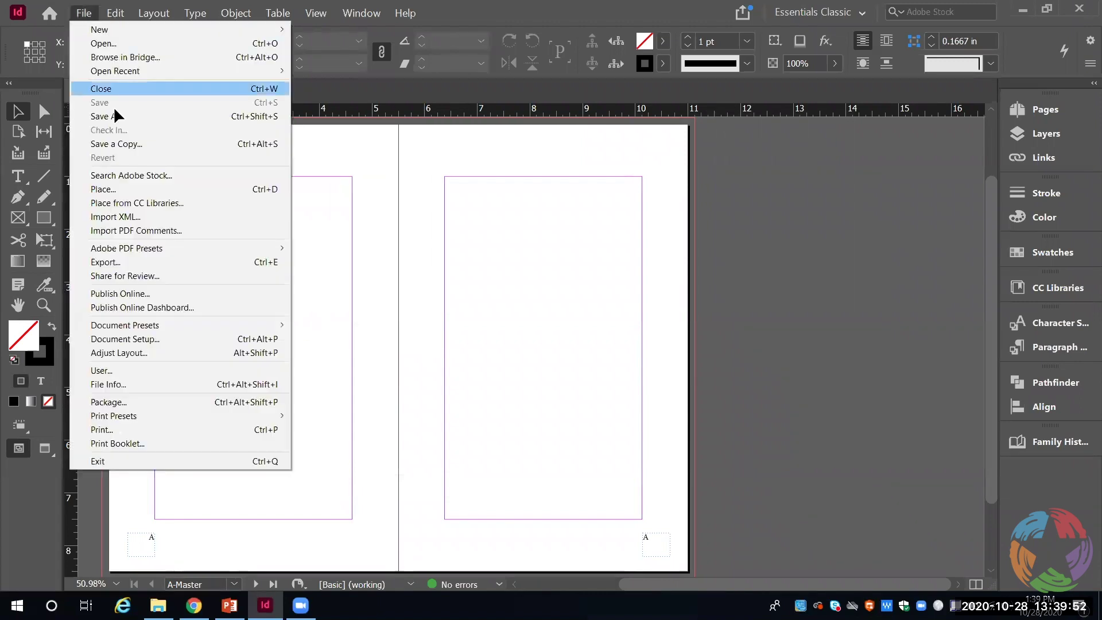
left_click(118, 114)
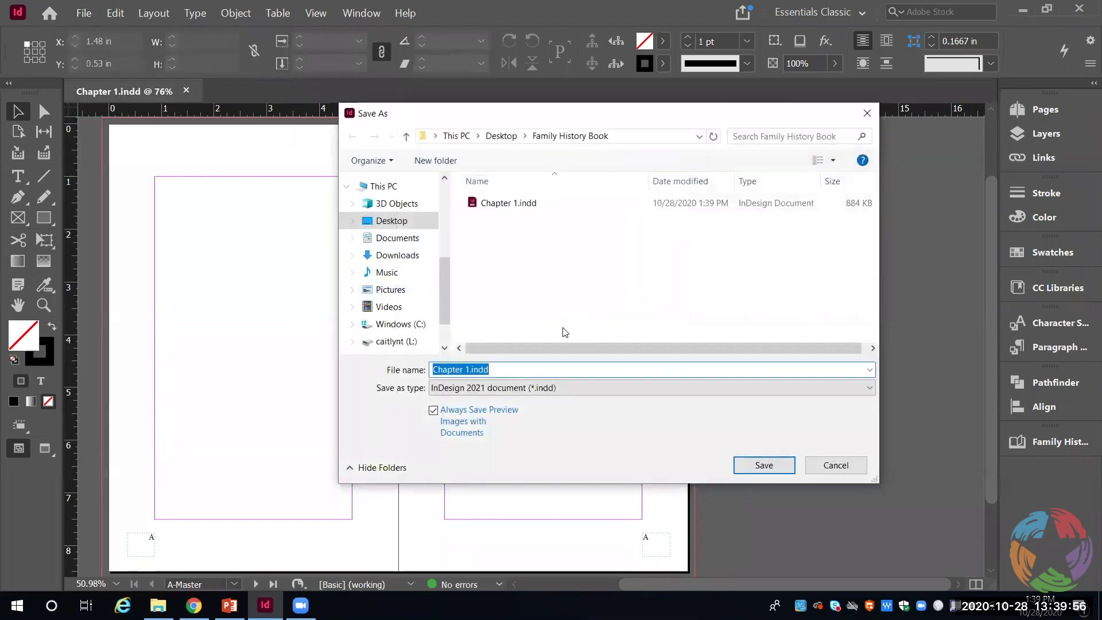
left_click(469, 370)
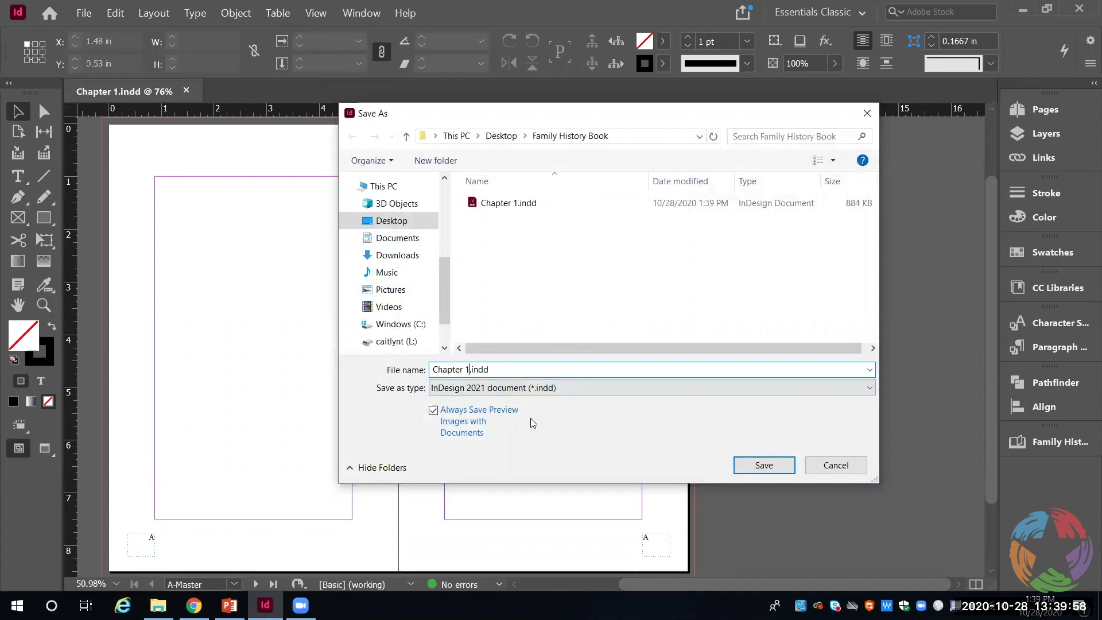
key("BackSpace")
type("2")
key("Return")
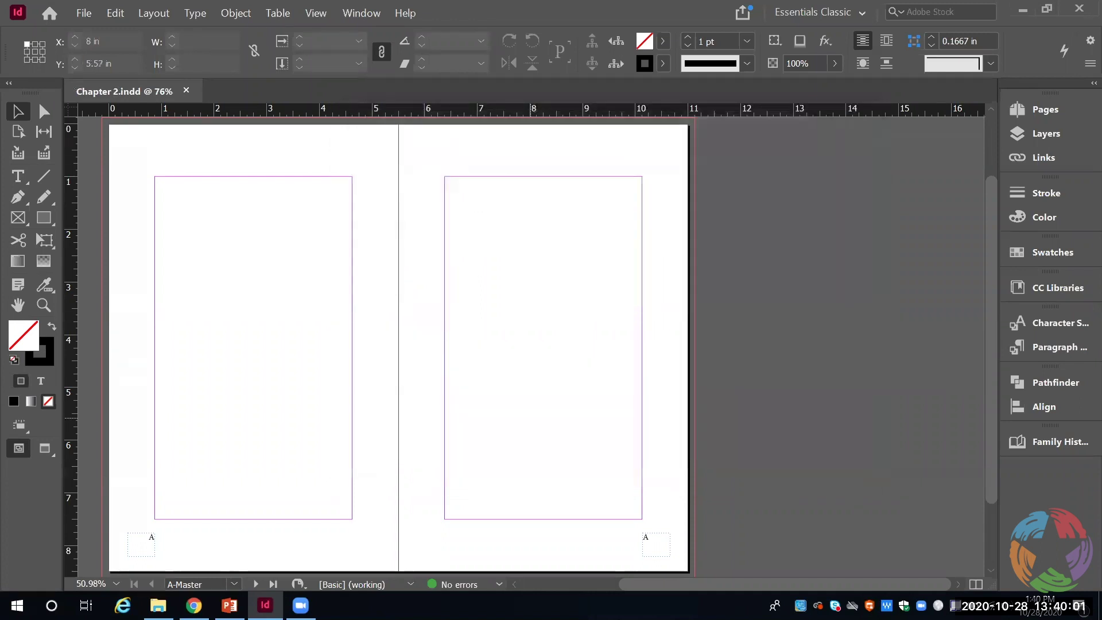
Save the document again as Chapter 3.indd in the same Family History Book folder
left_click(86, 14)
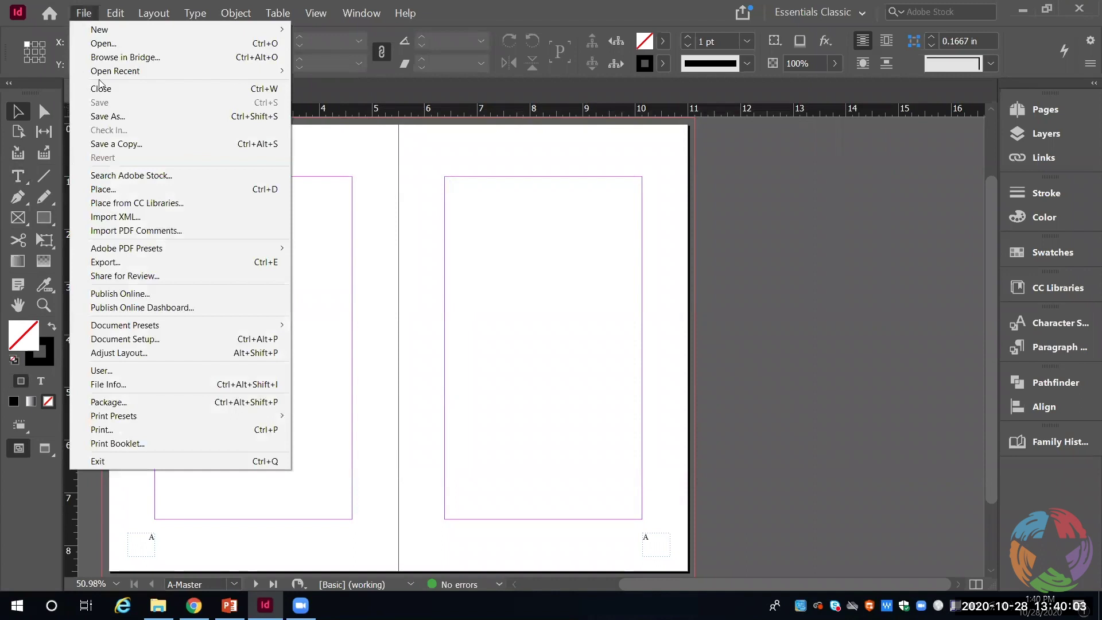
left_click(125, 113)
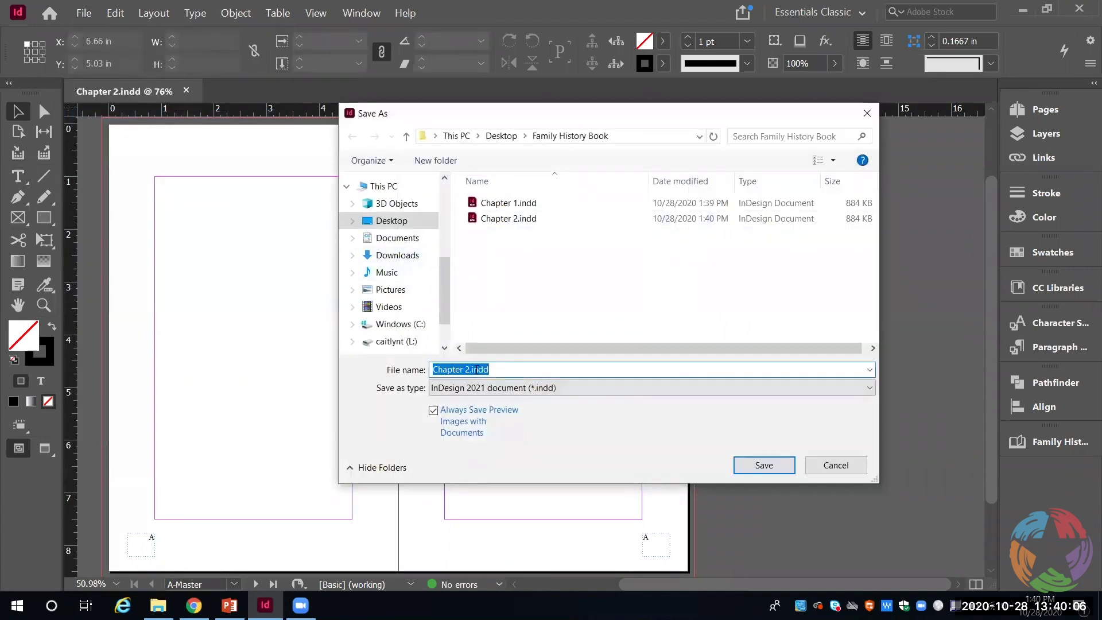
left_click(468, 370)
key("Delete")
type("3")
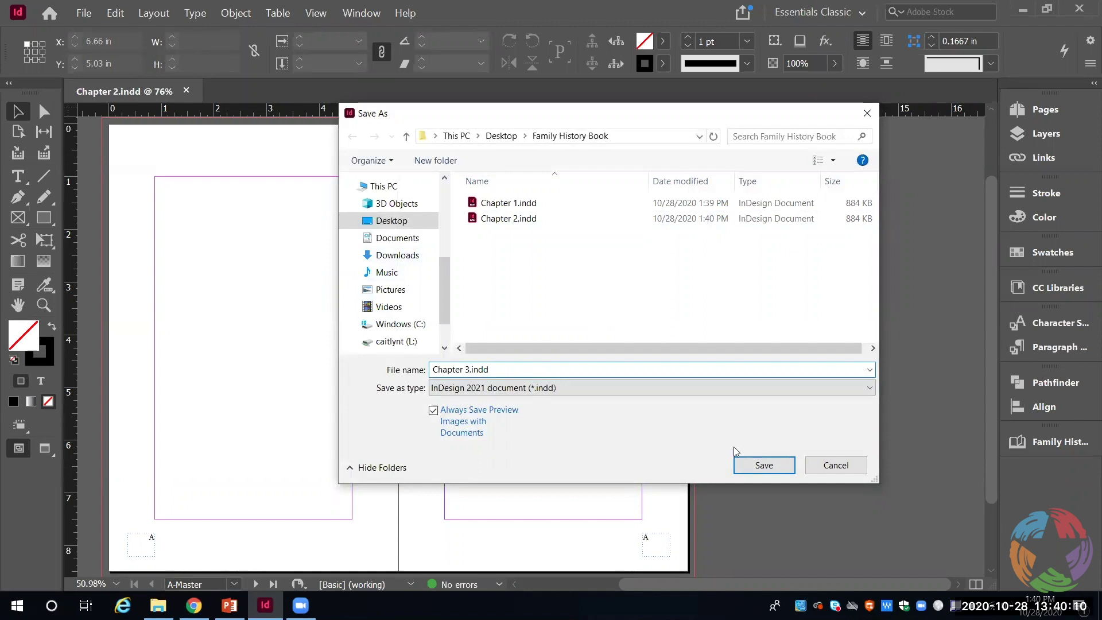
left_click(748, 465)
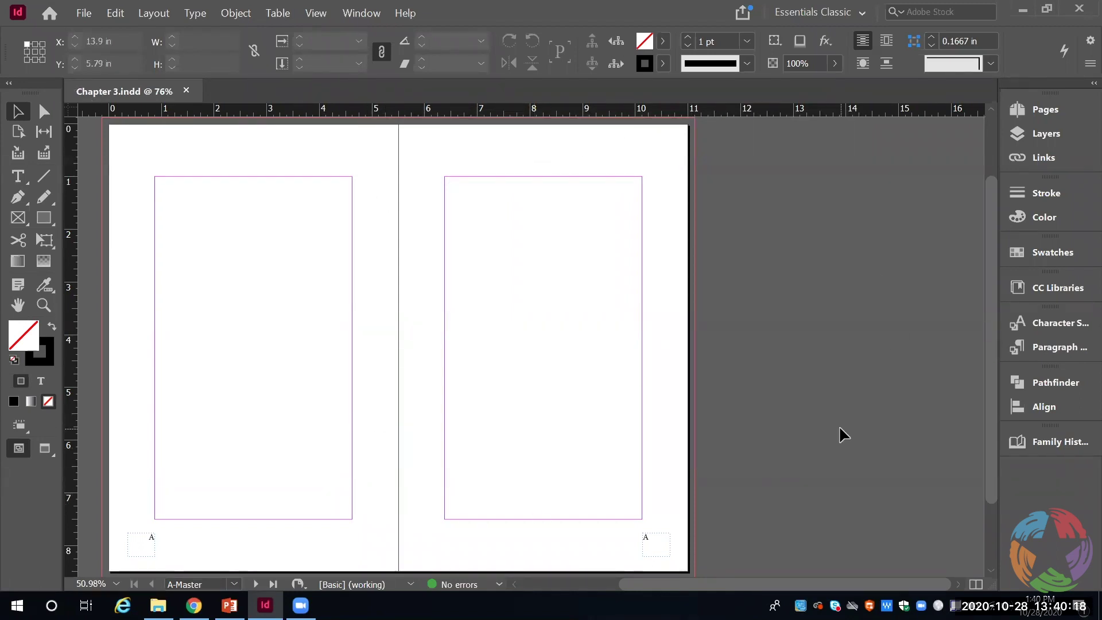
Add Chapter 1.indd, Chapter 2.indd and Chapter 3.indd to the Family History Book in that order
left_click(1045, 440)
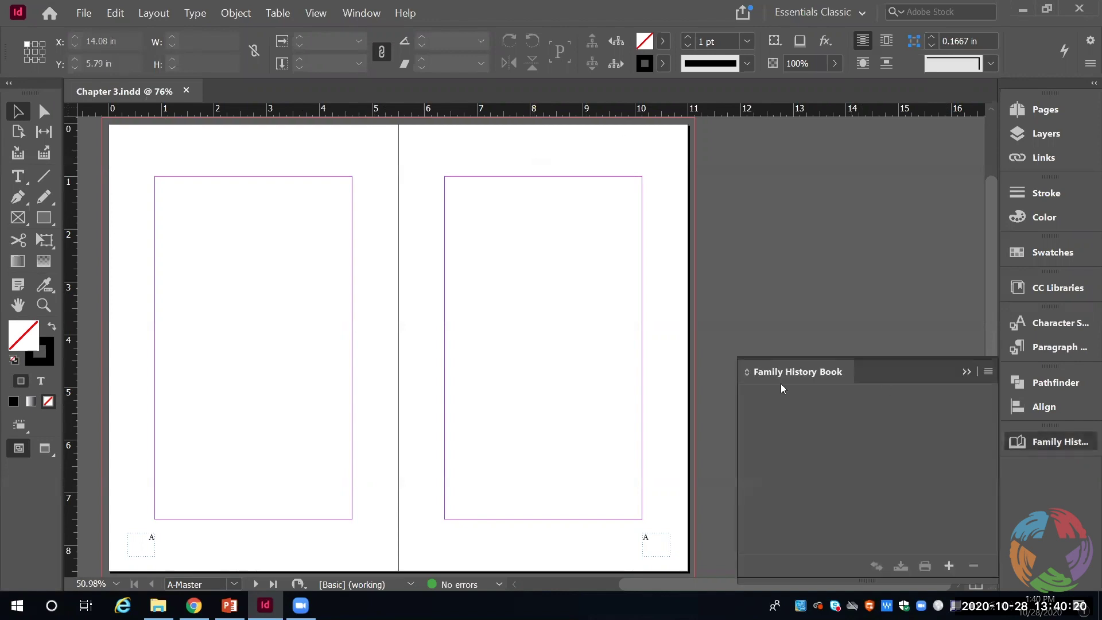
left_click(948, 565)
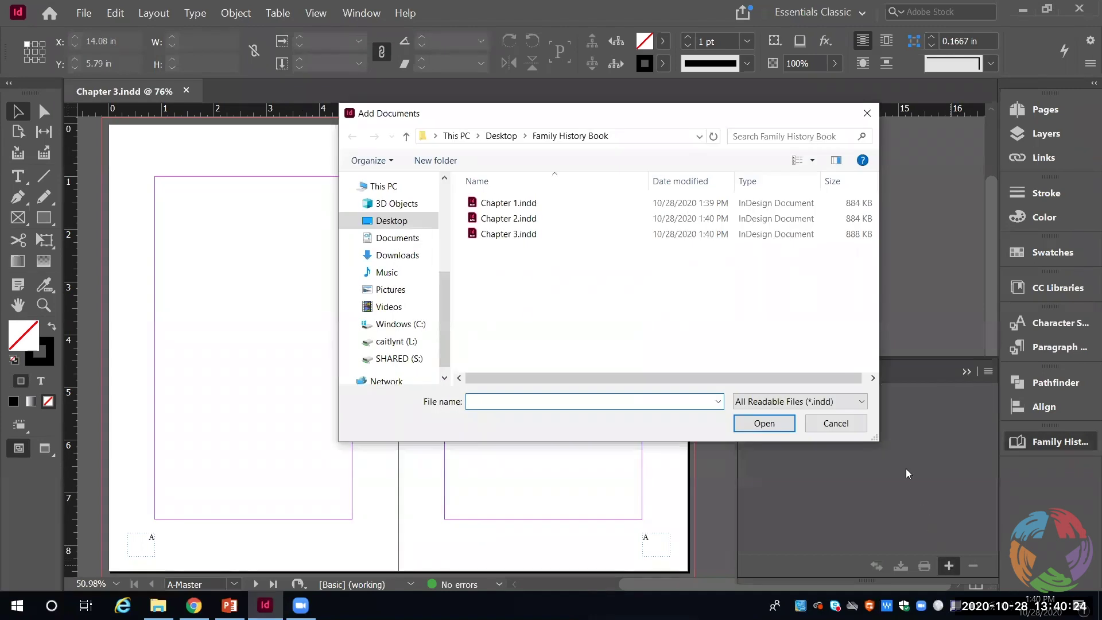
double_click(525, 204)
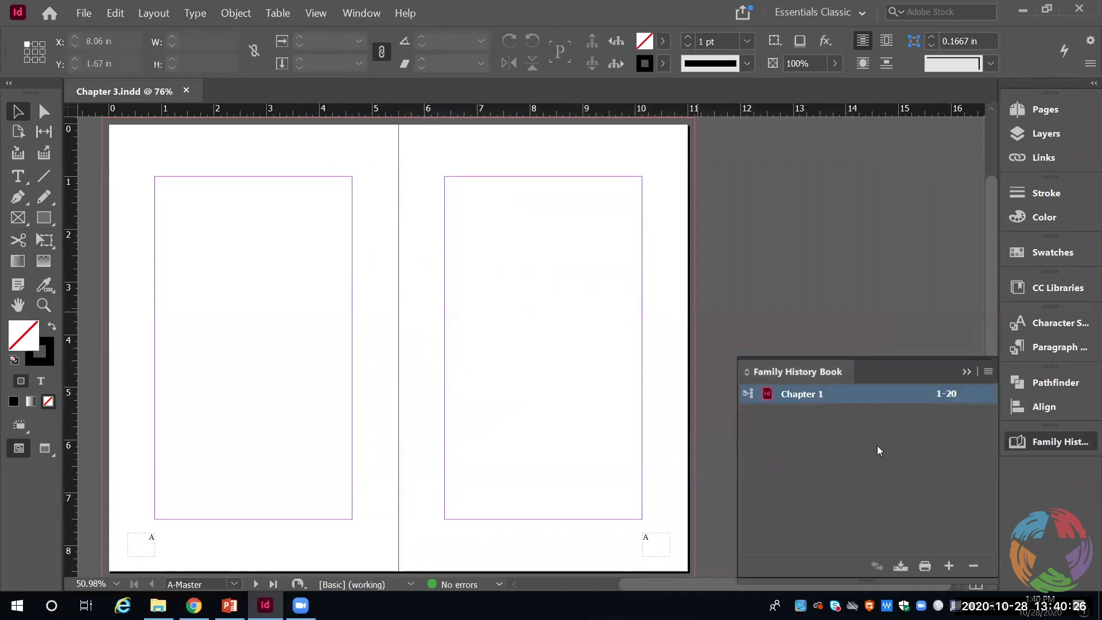
left_click(949, 566)
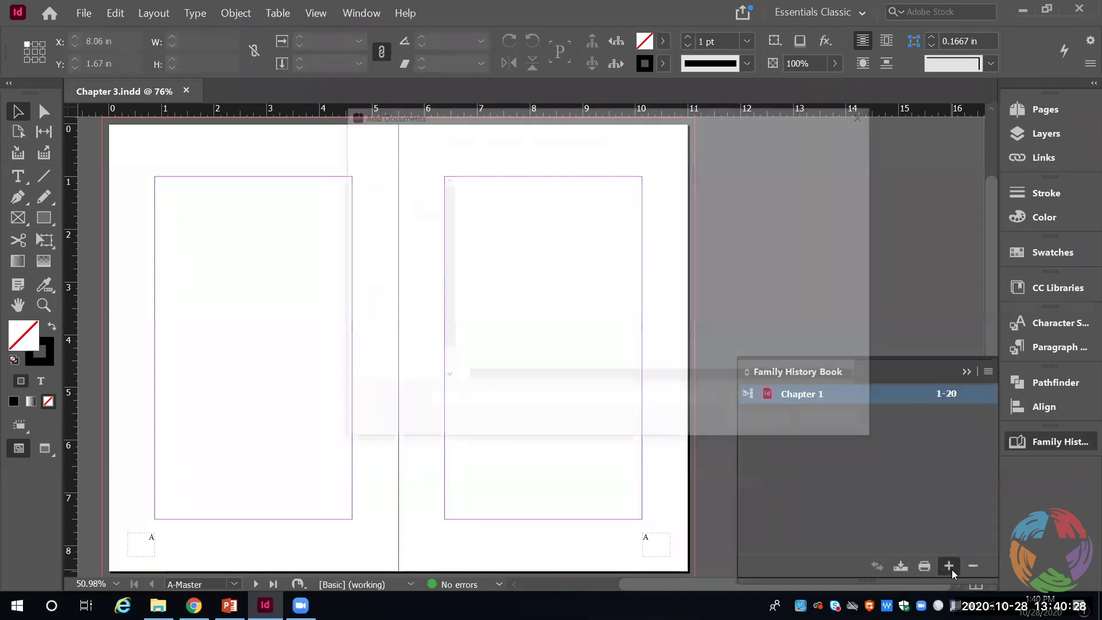
double_click(524, 218)
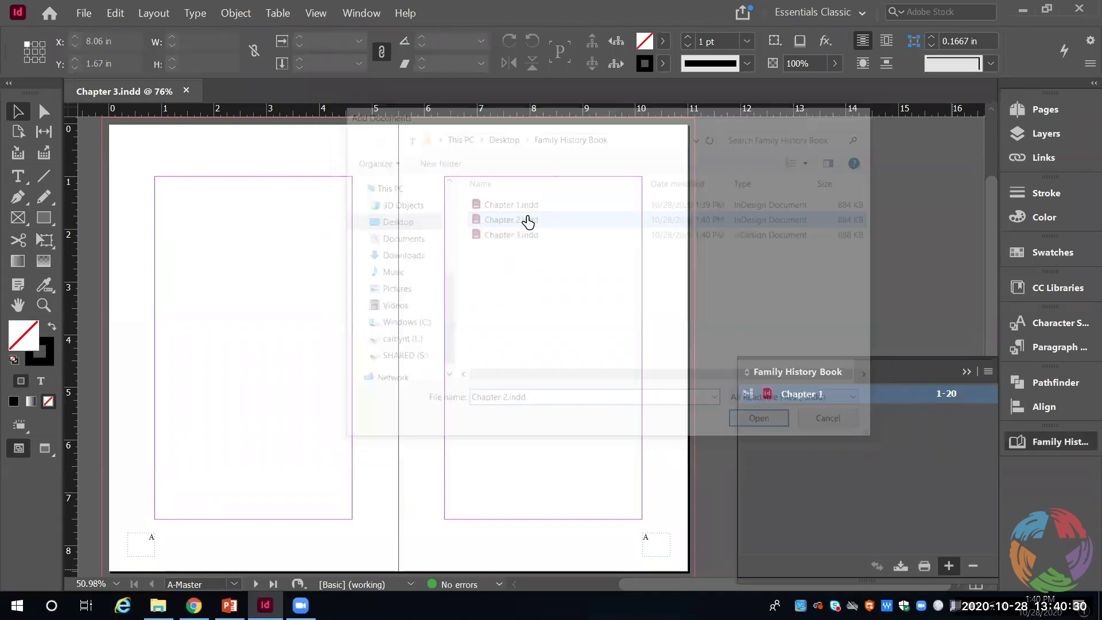
left_click(950, 566)
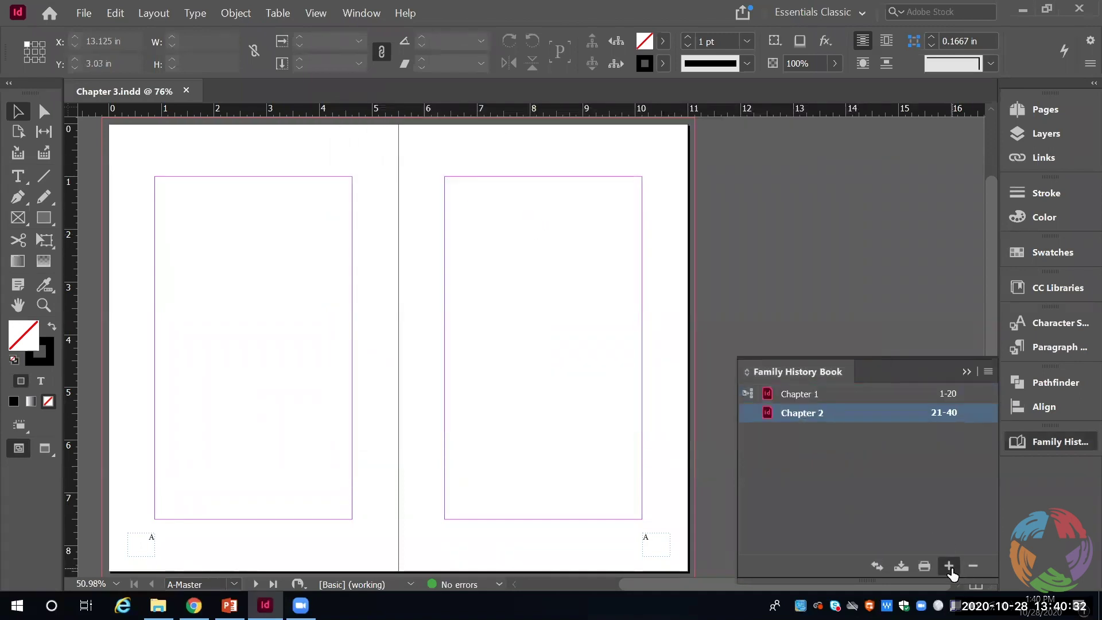
double_click(519, 234)
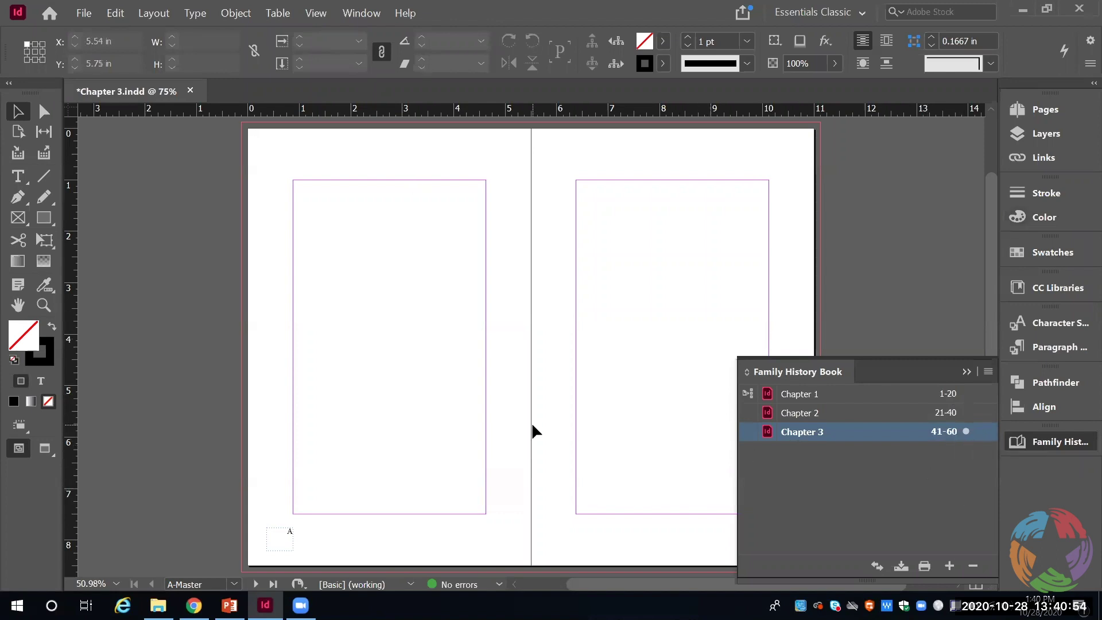
Go to the third spread of Chapter 3, pages 44-45, to check its continued page numbering
left_click(1076, 110)
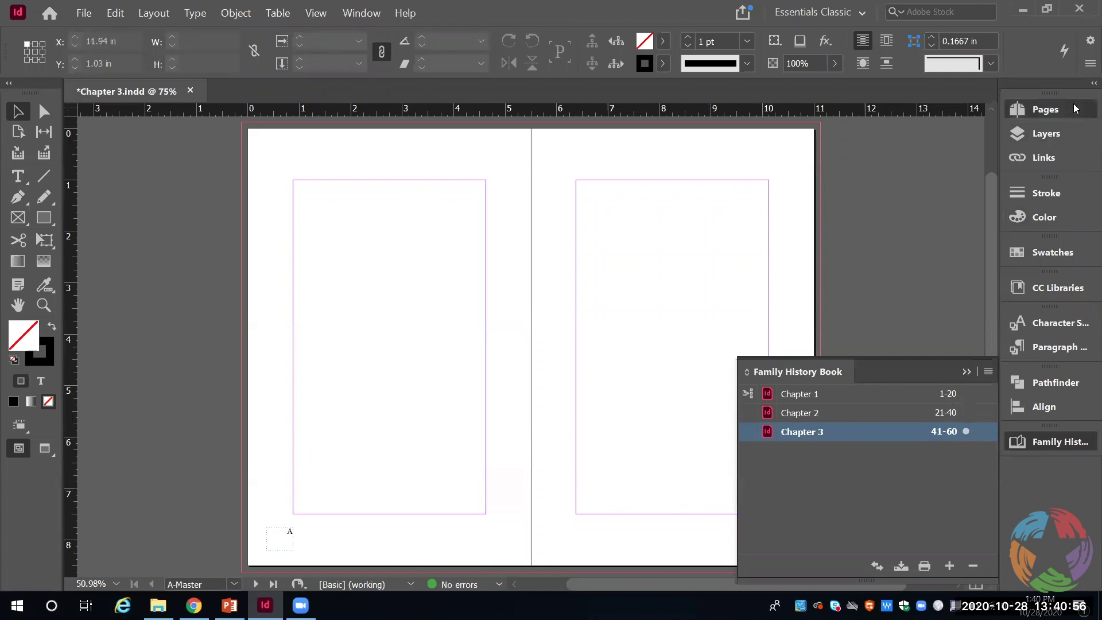
double_click(903, 299)
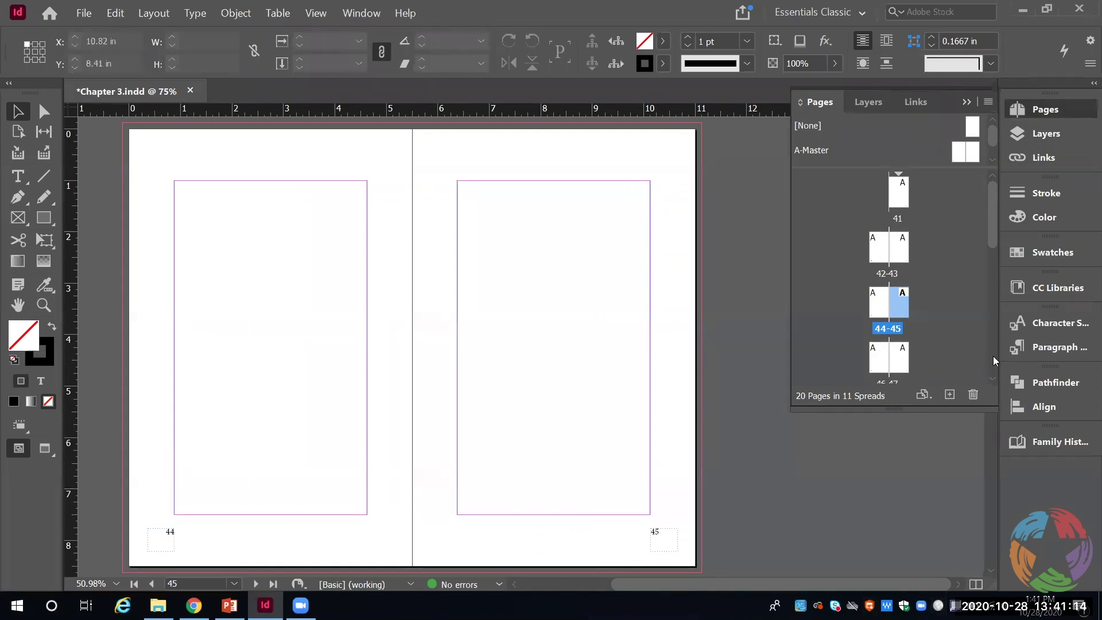
Open Chapter 1 from the Family History Book, and close Chapter 3 with its changes saved
left_click(1085, 441)
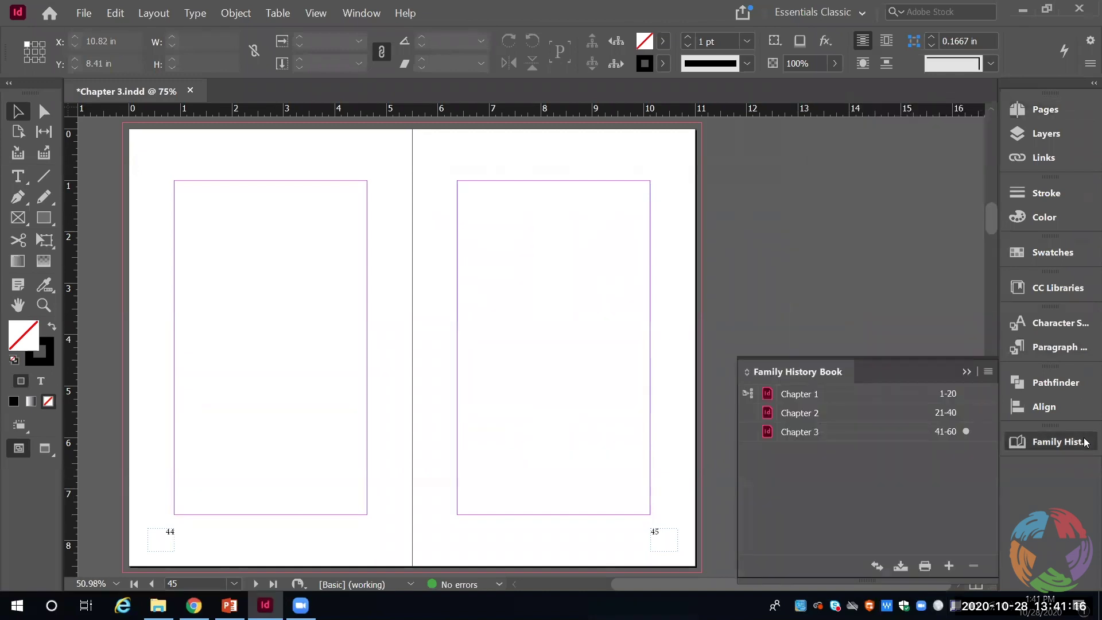
left_click(795, 397)
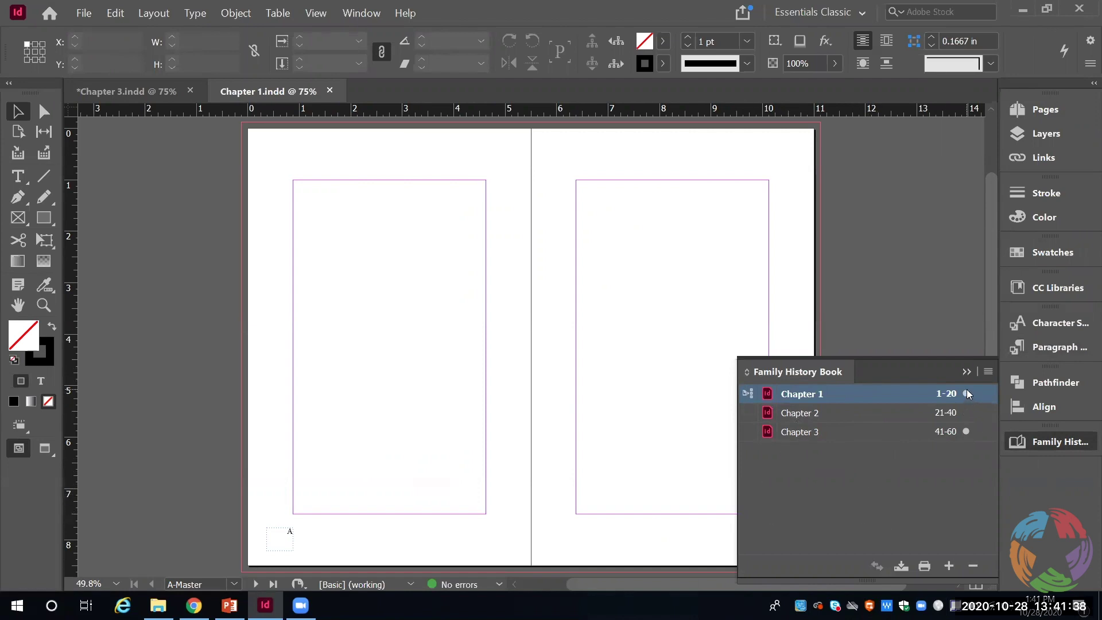
mouse_move(966, 432)
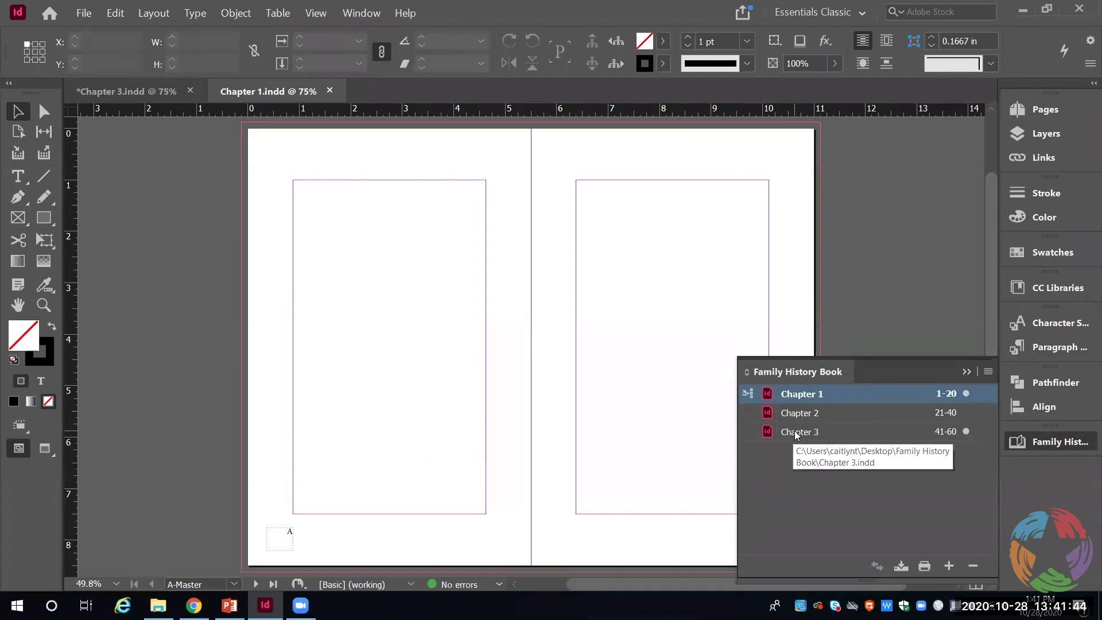
left_click(191, 91)
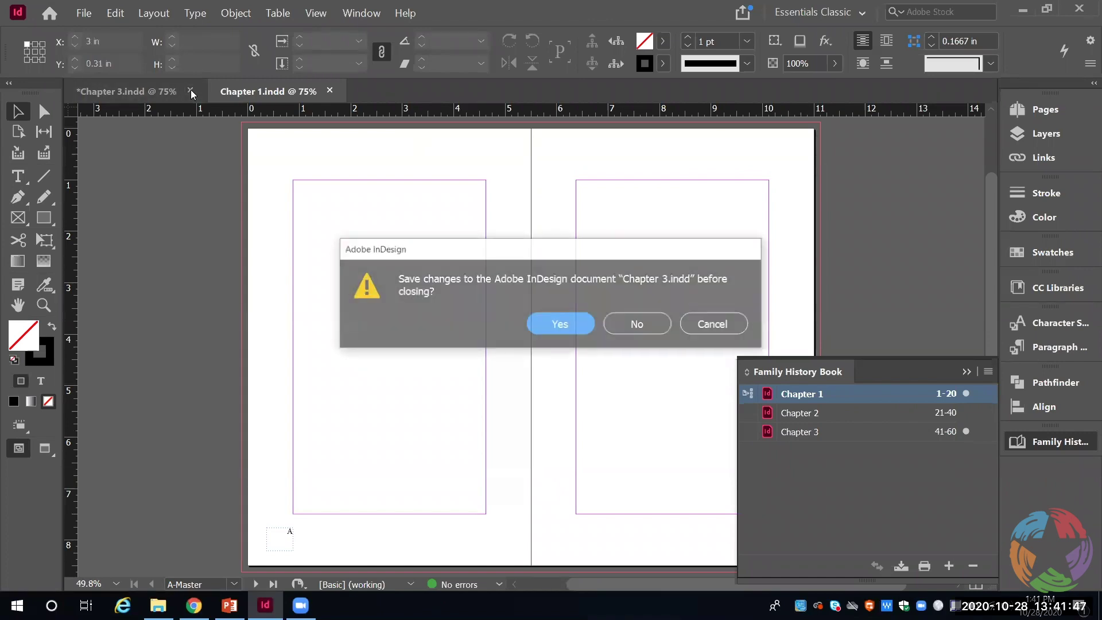
left_click(565, 324)
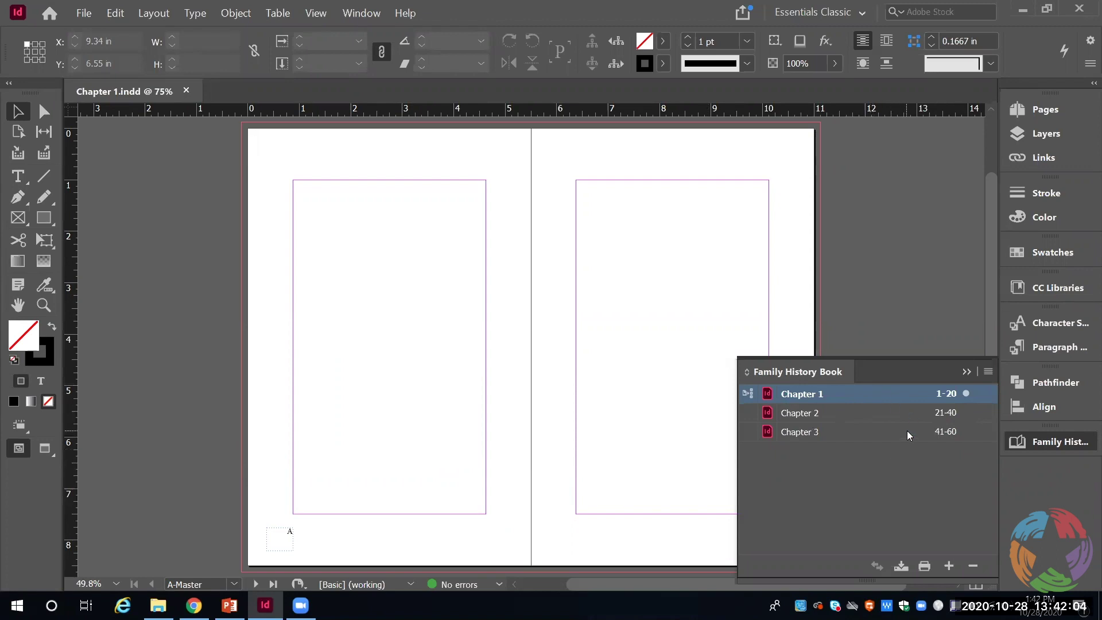
Collapse the book's chapter list and go to page 1 of Chapter 1
left_click(1048, 435)
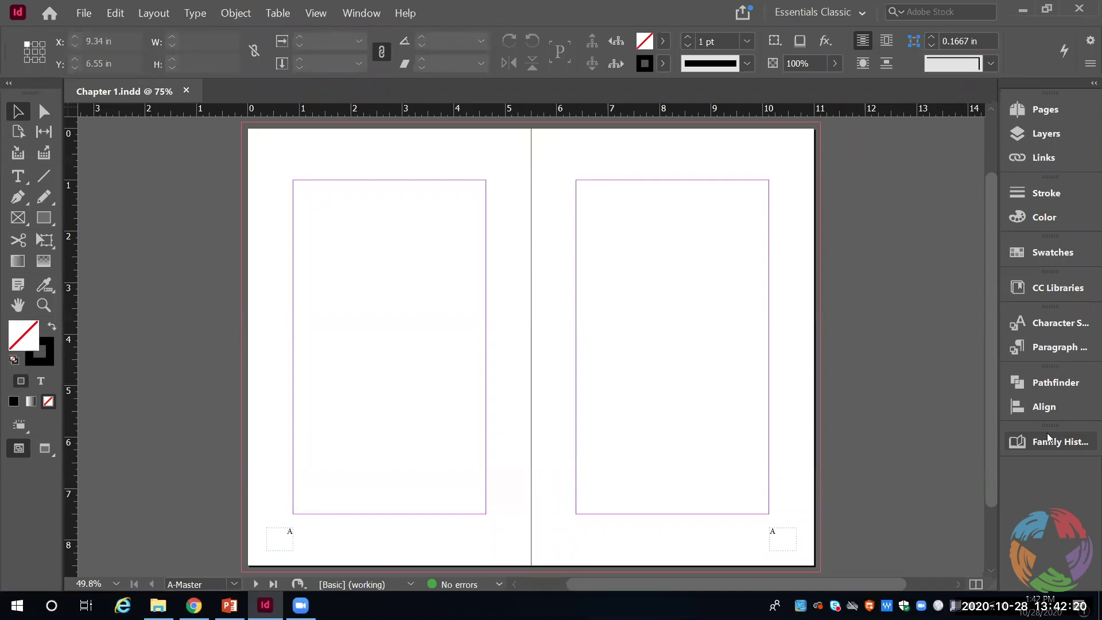
left_click(1028, 112)
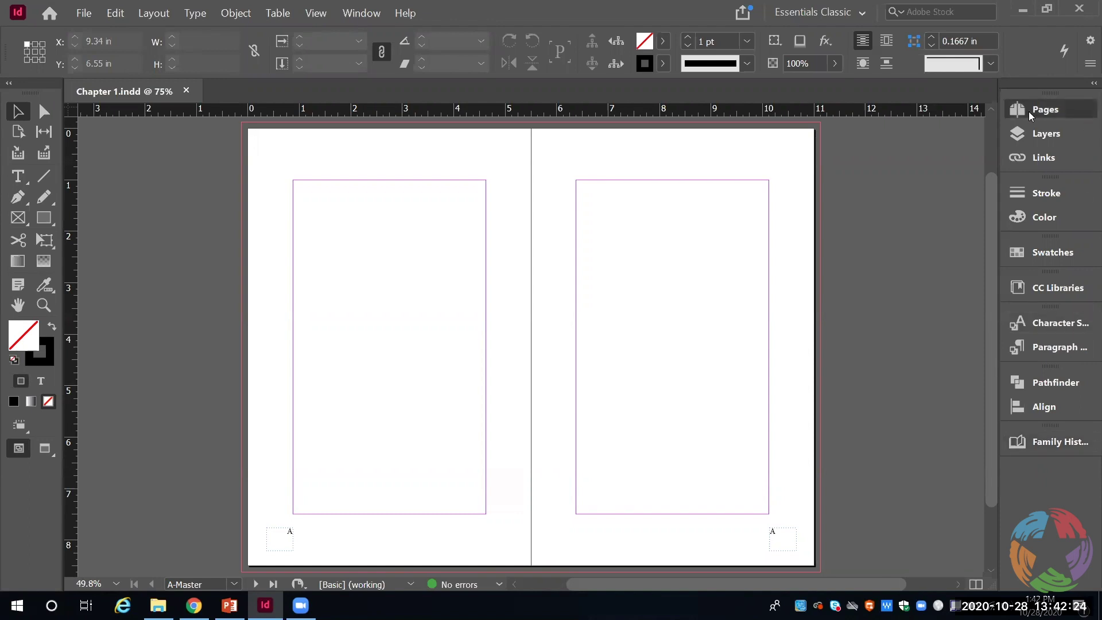
double_click(901, 198)
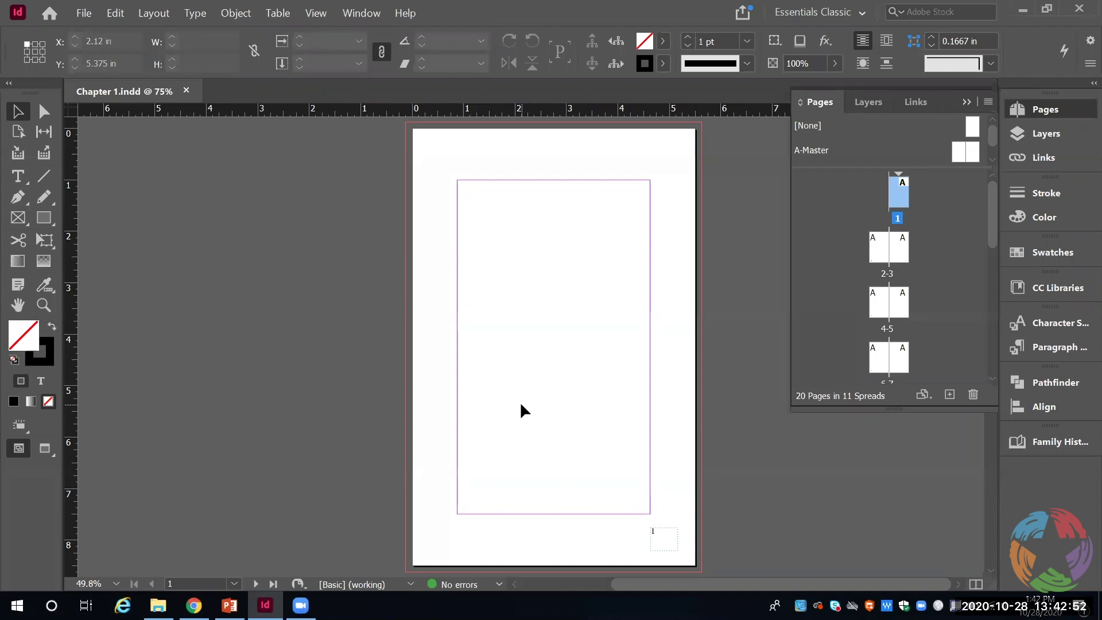
Draw a text frame about 3.75 in wide and 4.17 in high within the lower margins of page 1 and view its properties
left_click(21, 182)
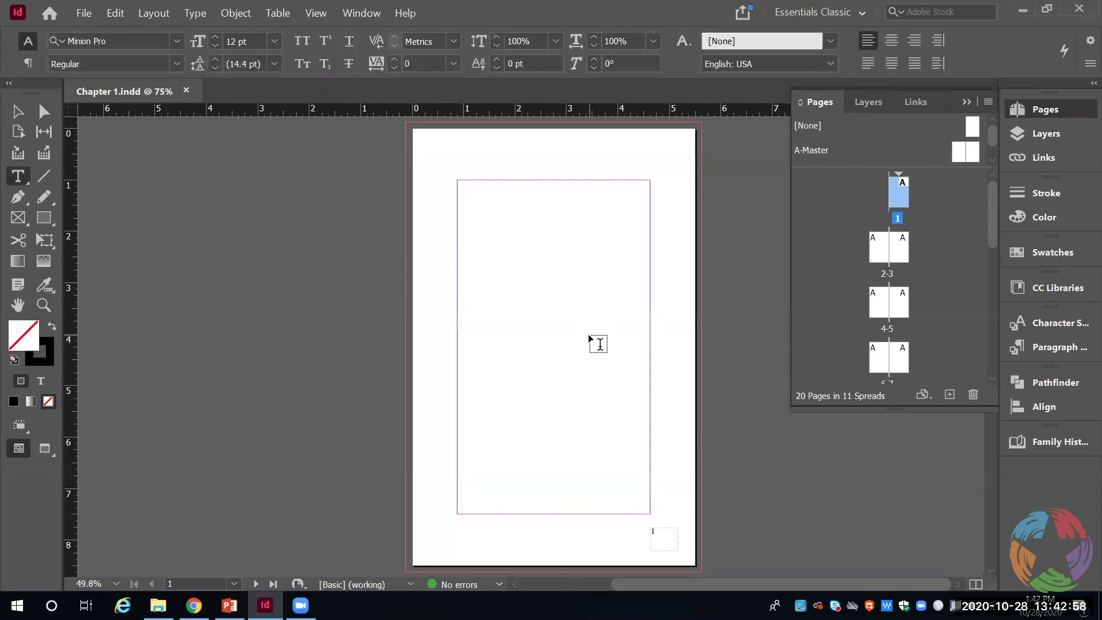
left_click_drag(457, 299, 649, 514)
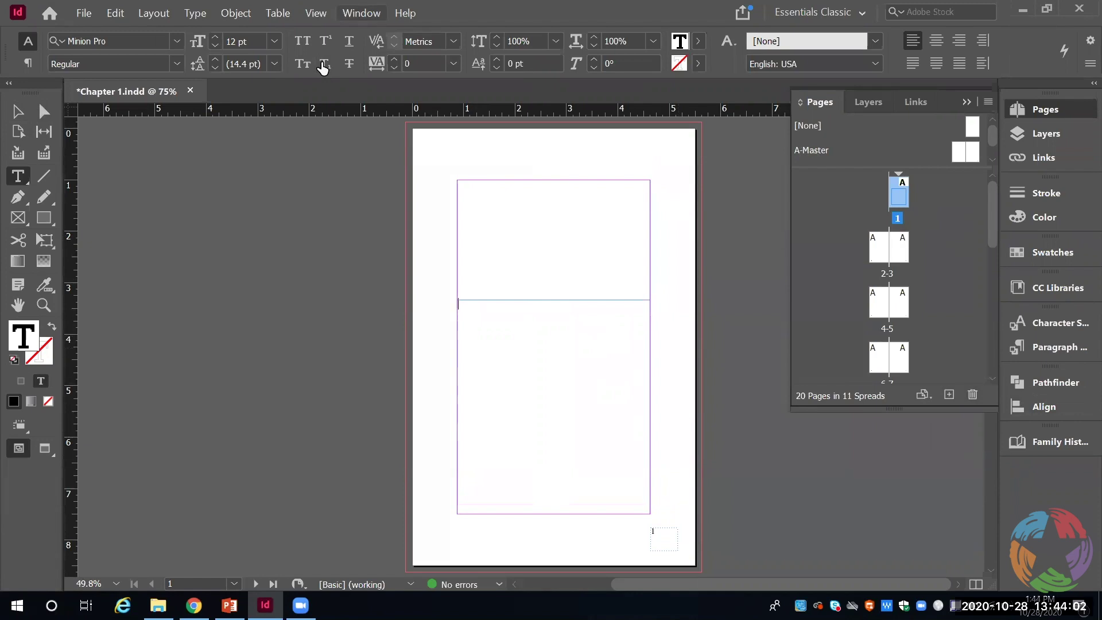
key("alt+w")
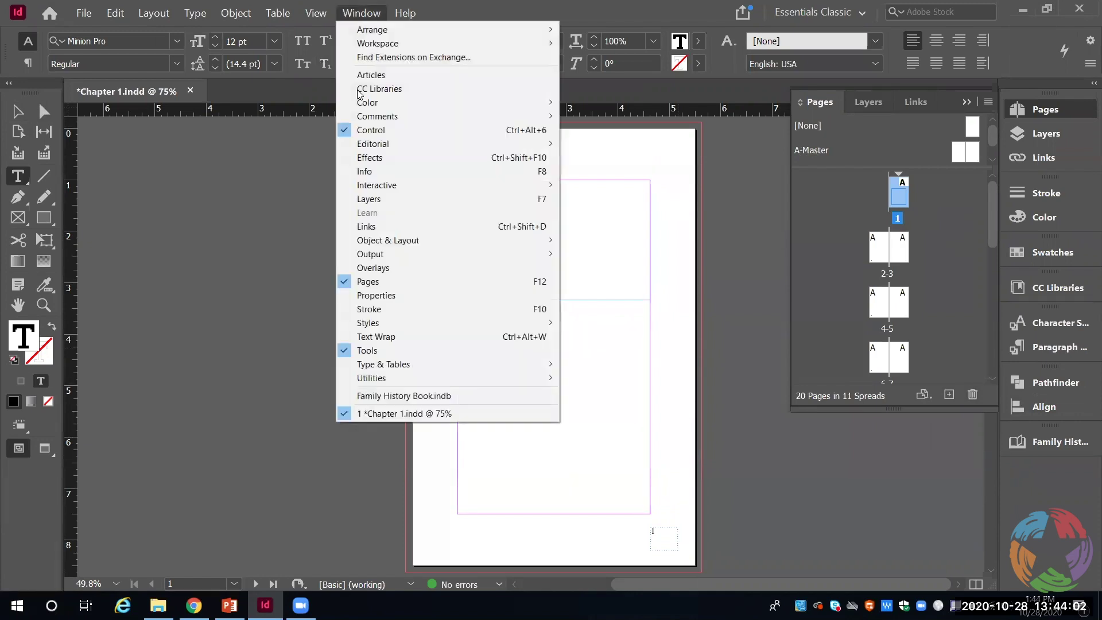
left_click(402, 295)
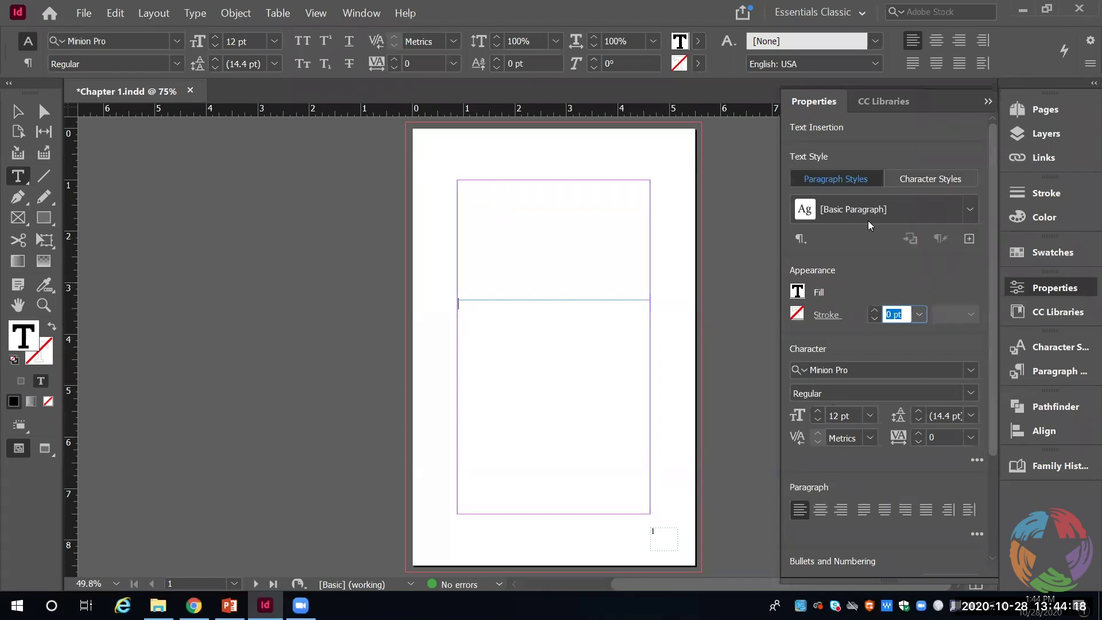
left_click(17, 110)
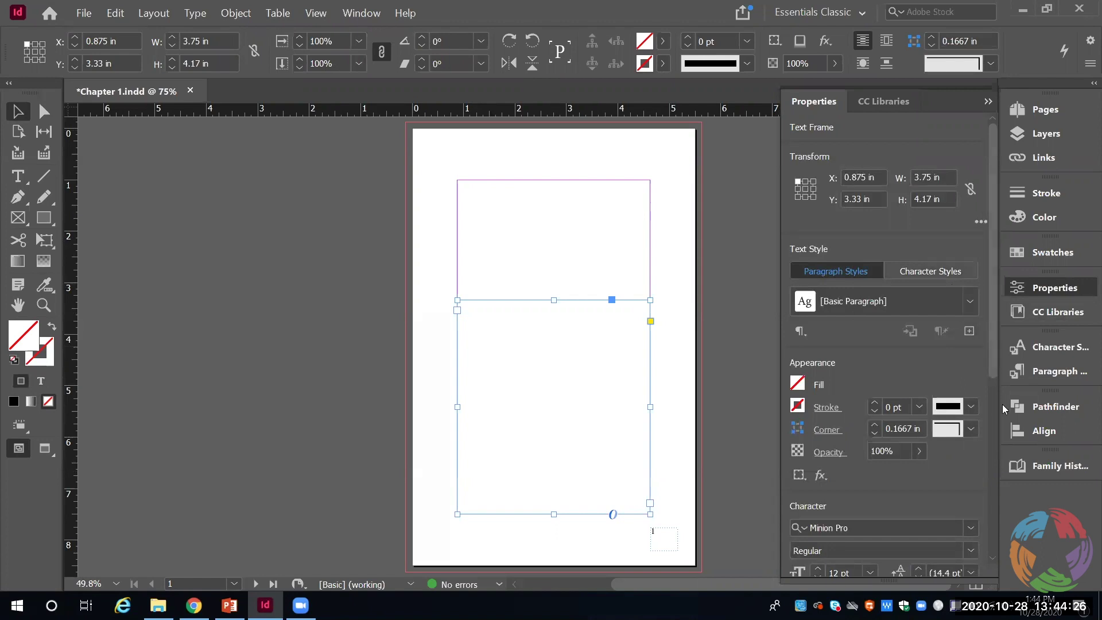
left_click(1041, 287)
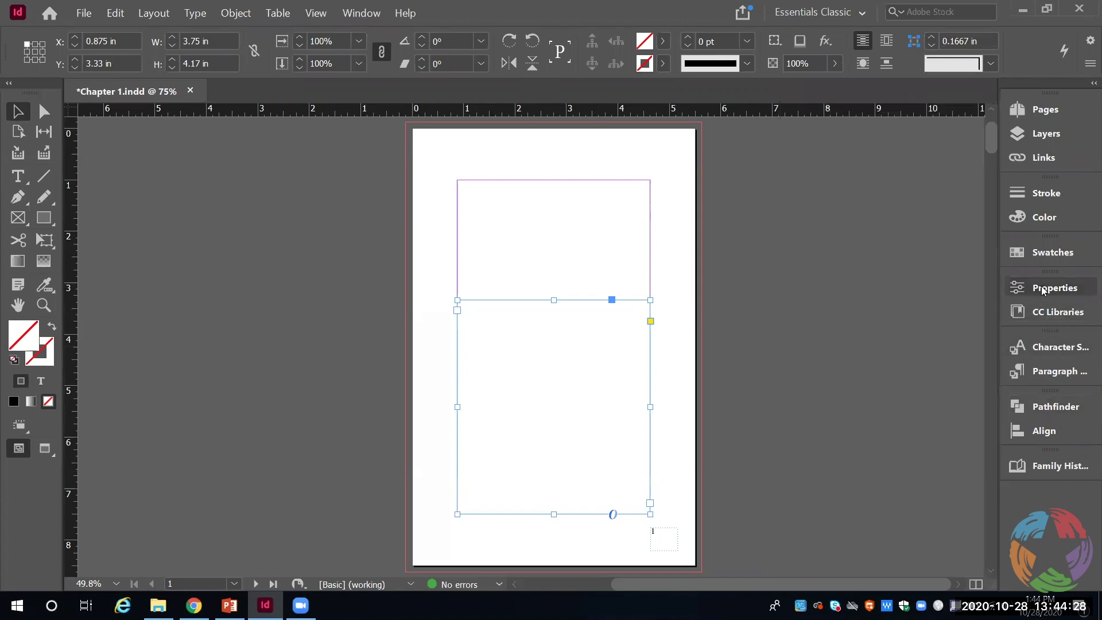
Delete page 20 from Chapter 1 and insert a new page after page 1
left_click(1045, 110)
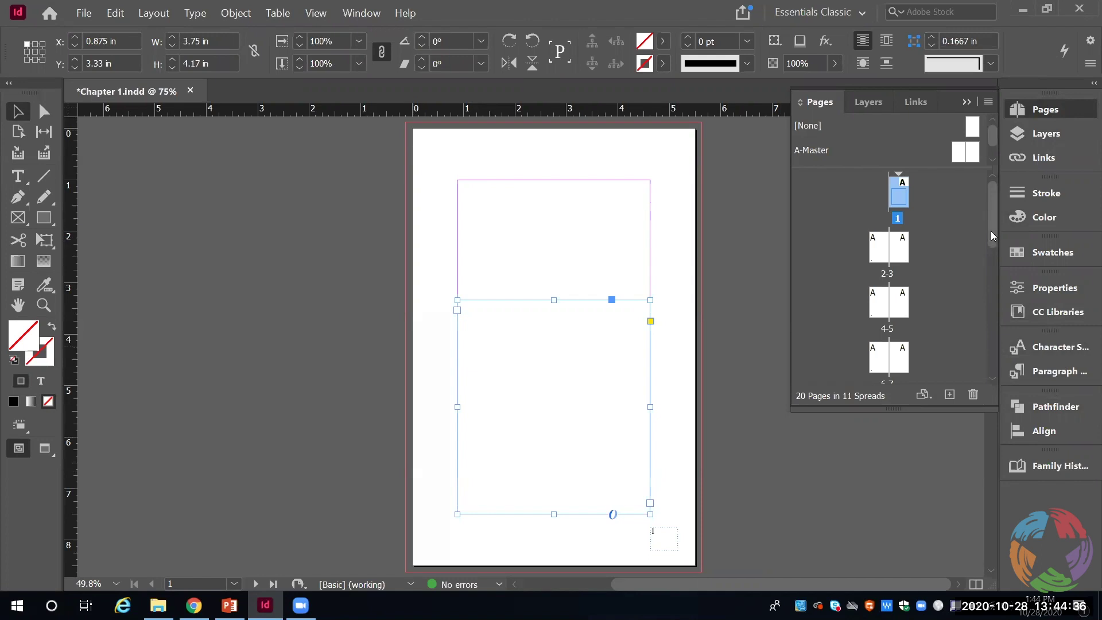
left_click_drag(990, 231, 985, 384)
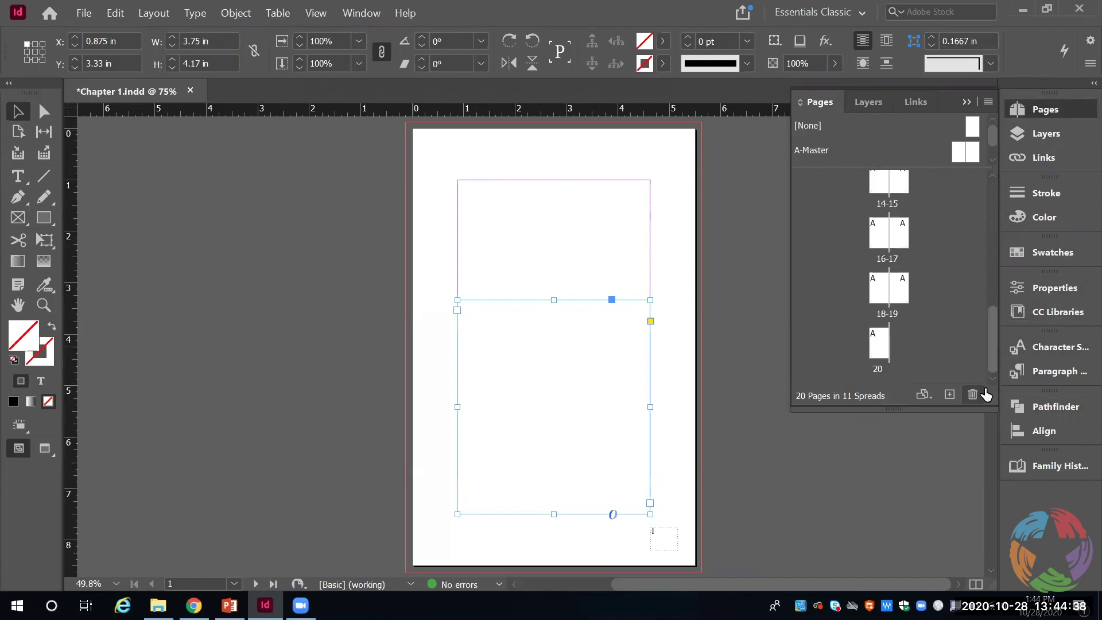
left_click_drag(882, 352, 975, 395)
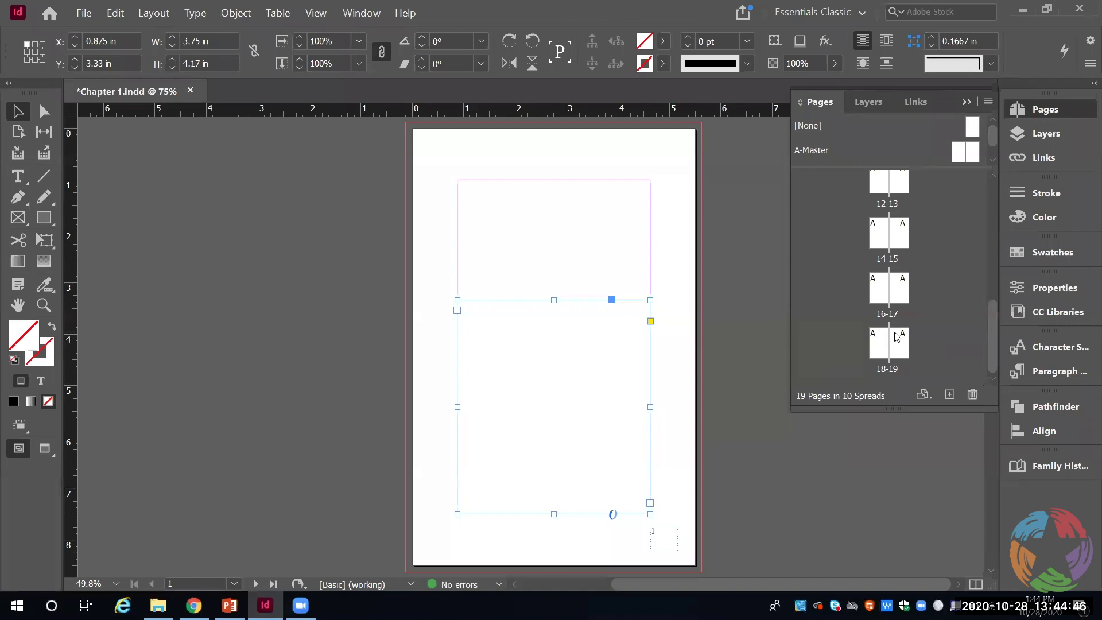
left_click(949, 395)
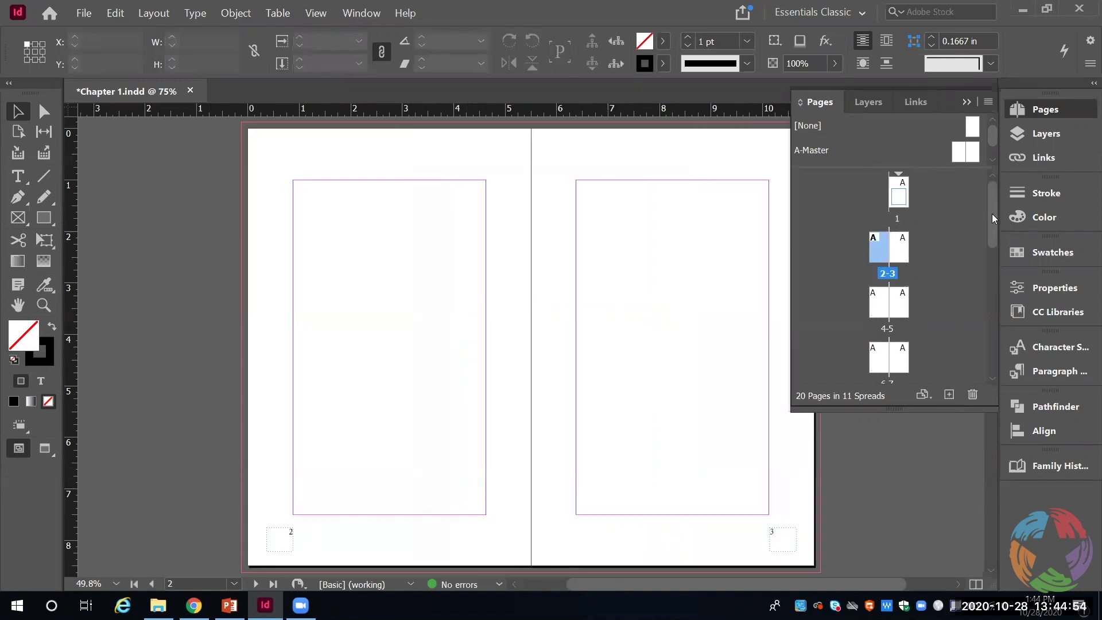
left_click_drag(992, 214, 997, 391)
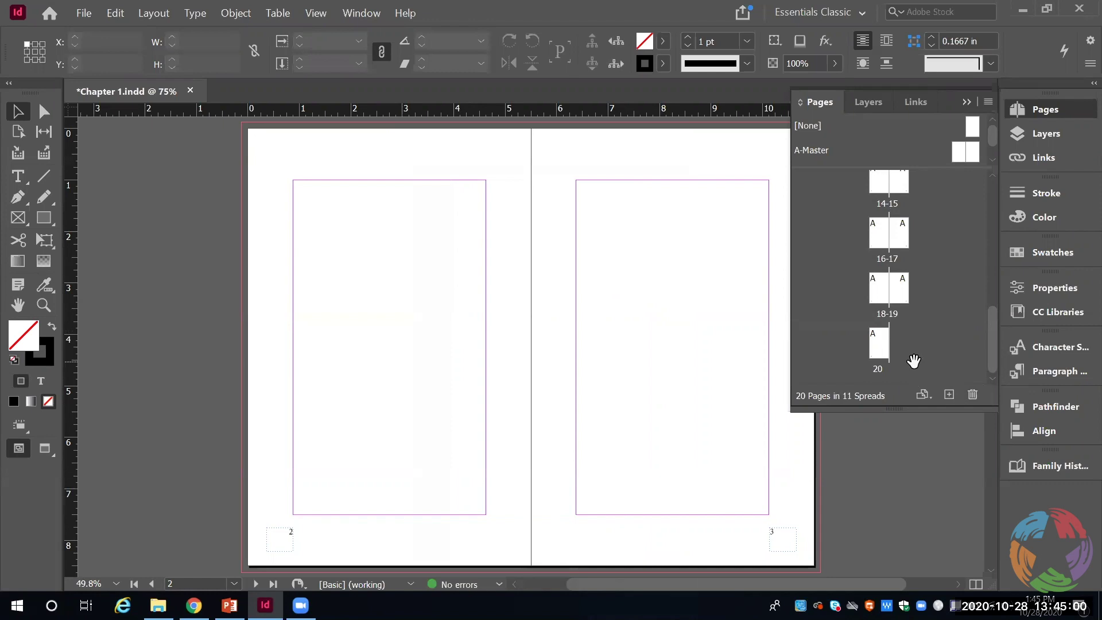
Review Chapter 1's number of pages in the document setup
left_click(83, 14)
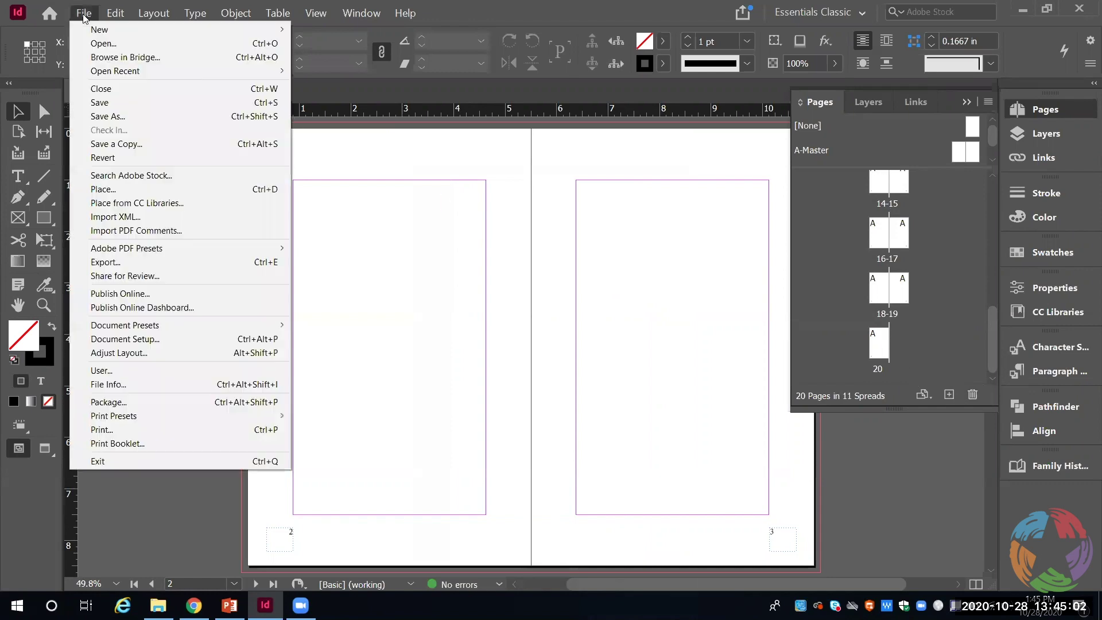
left_click(153, 337)
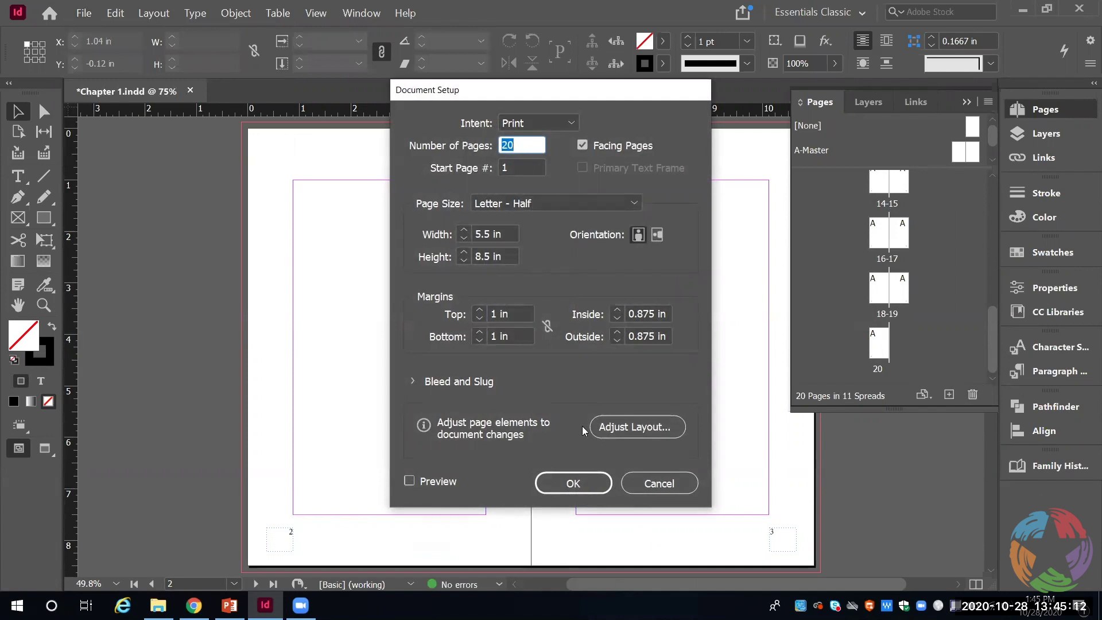
left_click(595, 484)
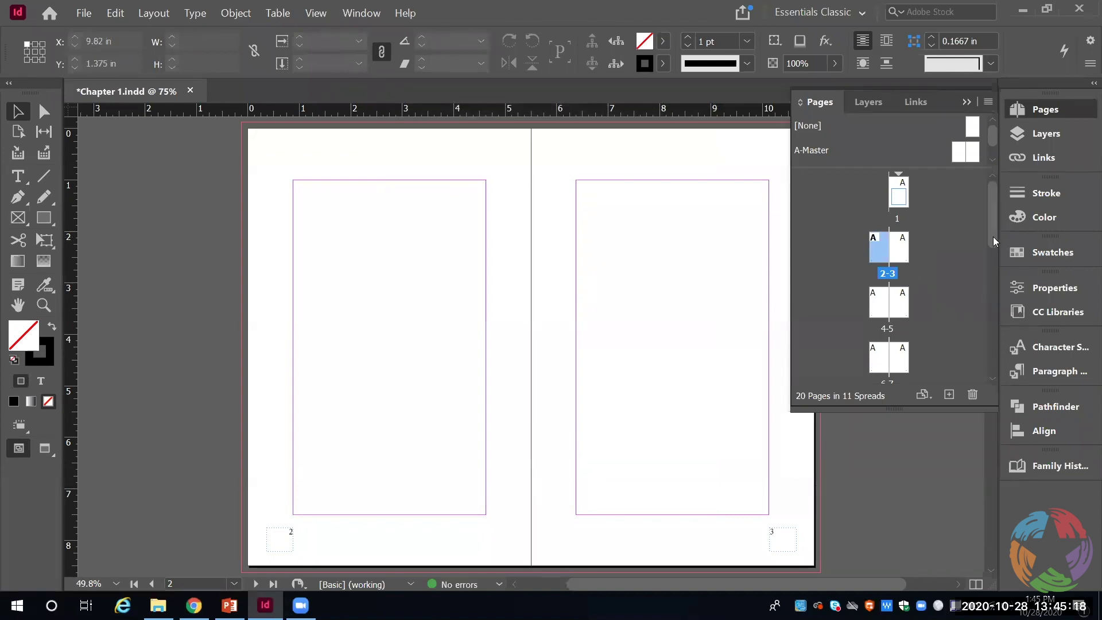
Place 95 Page Lorem Ipsum.docx from the Family History Book's Example Files folder into the text frame on page 1
double_click(896, 199)
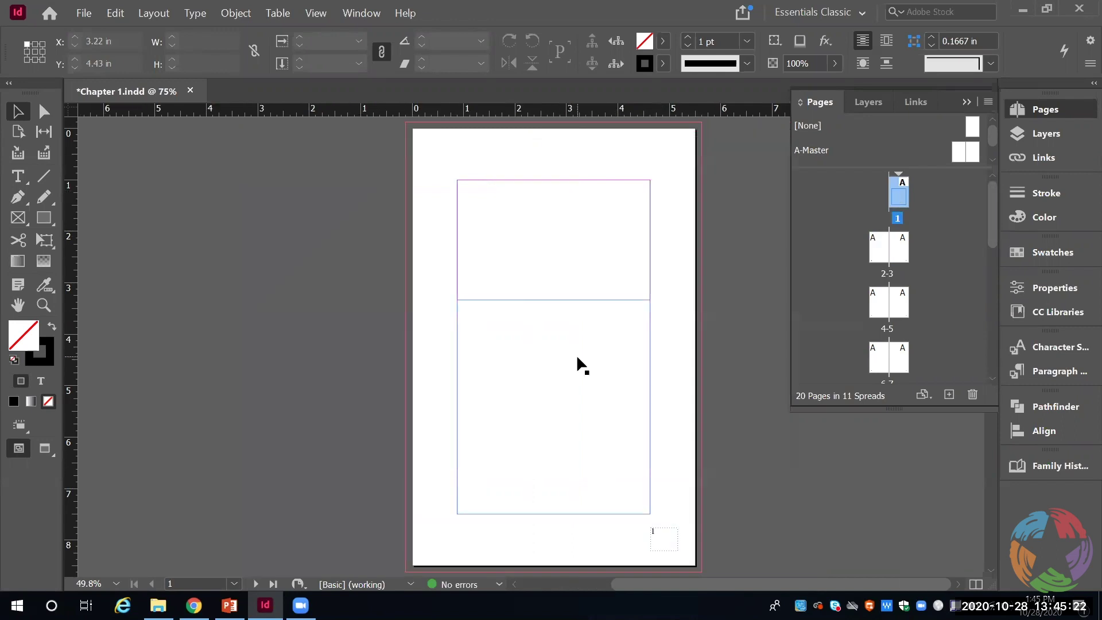
left_click(576, 354)
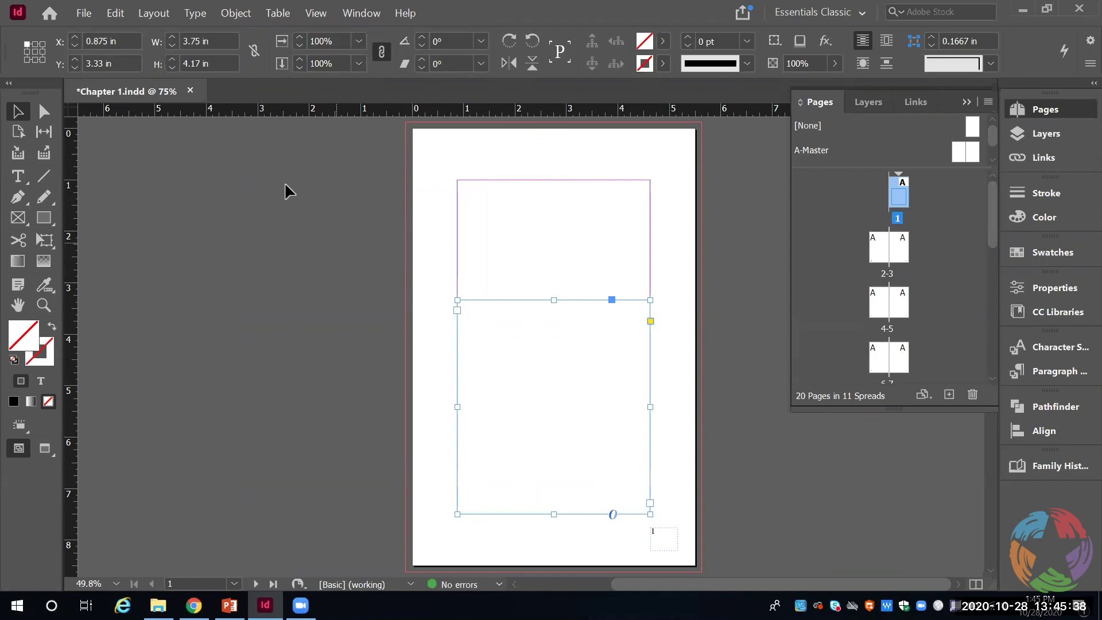
left_click(82, 14)
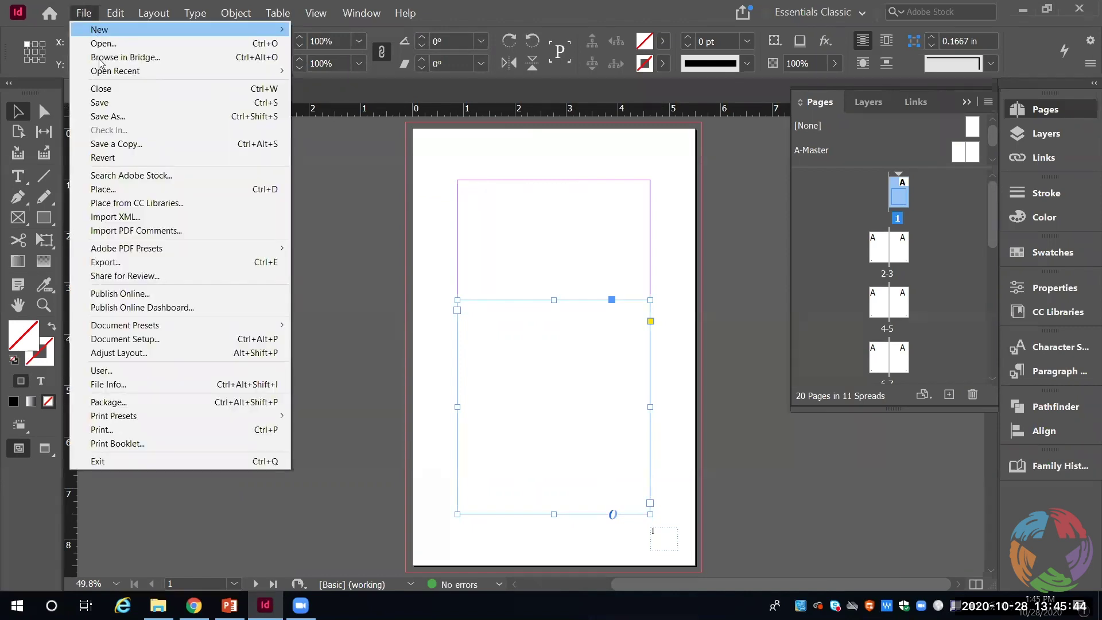
left_click(132, 190)
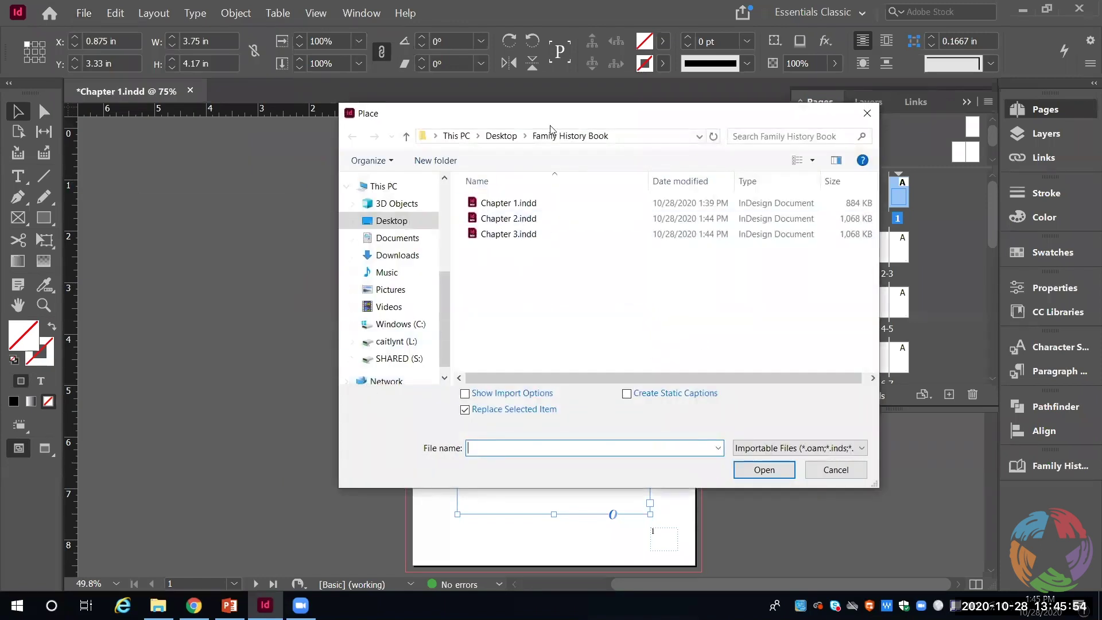
left_click(410, 344)
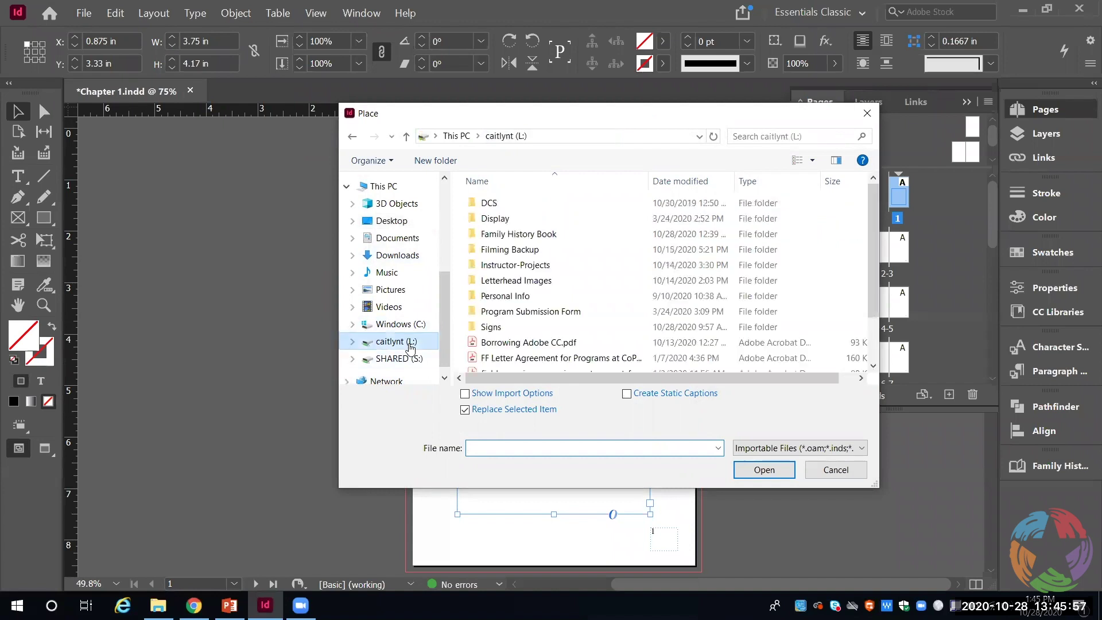
double_click(518, 234)
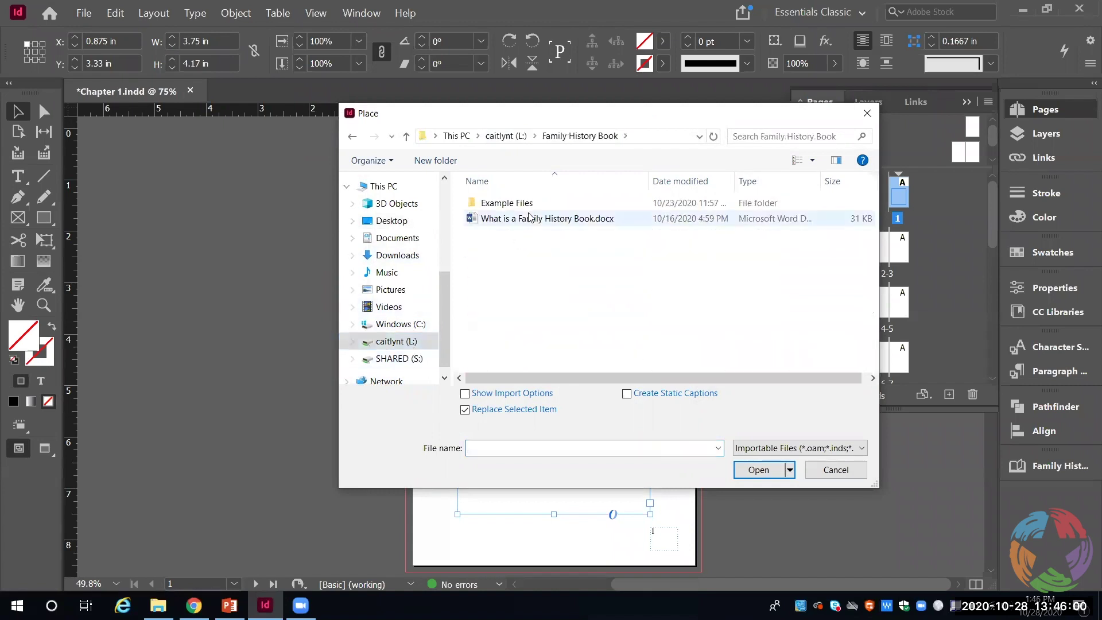
double_click(516, 204)
left_click(495, 204)
double_click(494, 204)
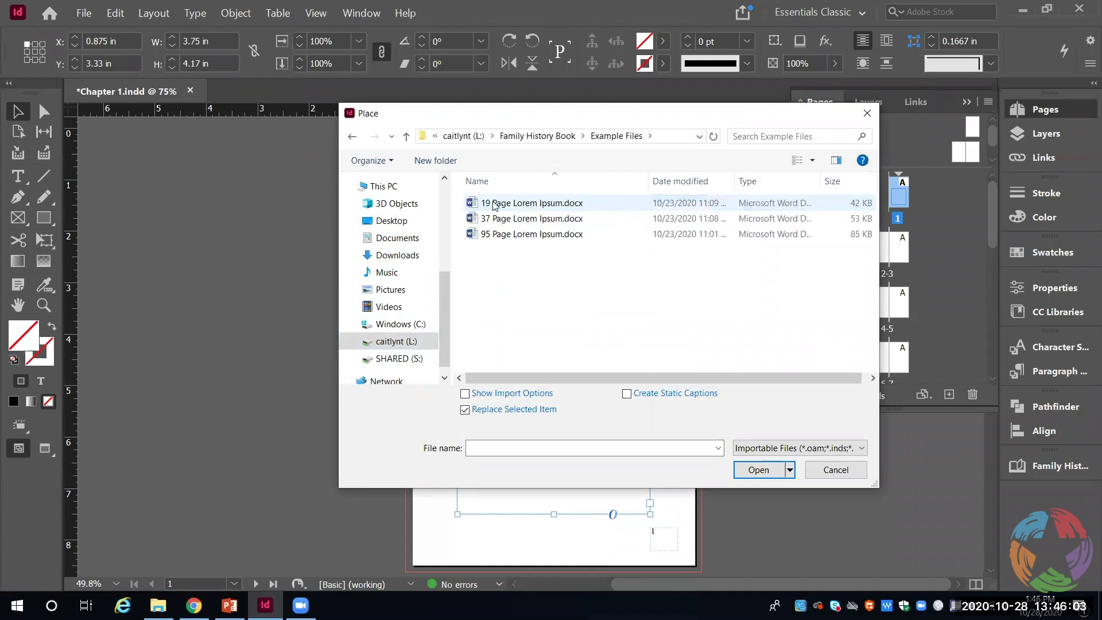
double_click(522, 235)
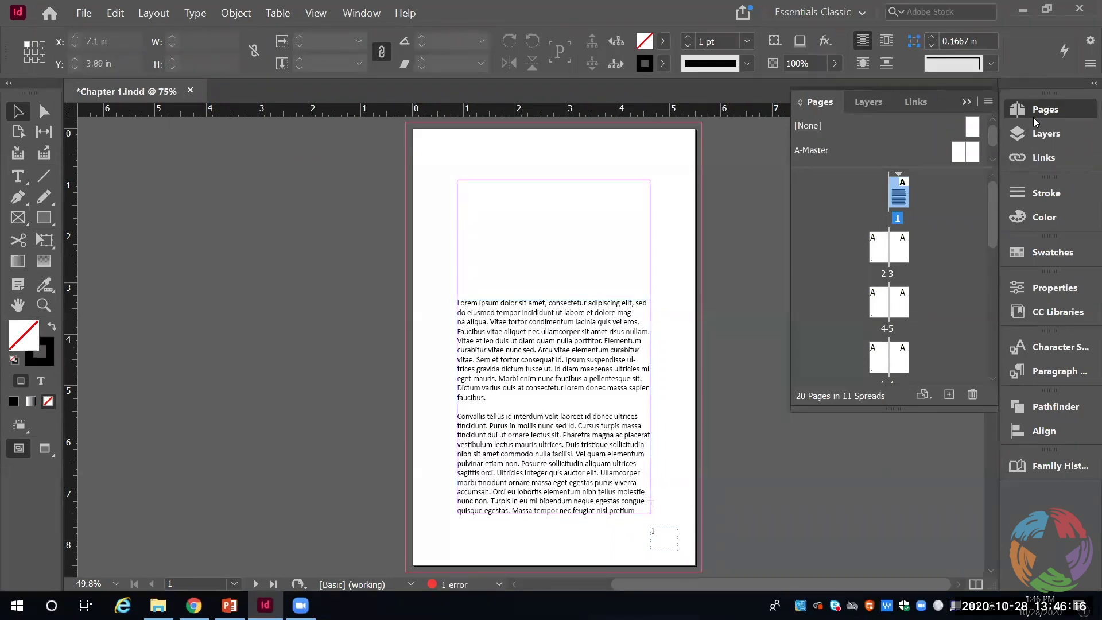
Continue the overset text from page 1's frame into a linked text frame that fills the margins of page 4
left_click(1053, 111)
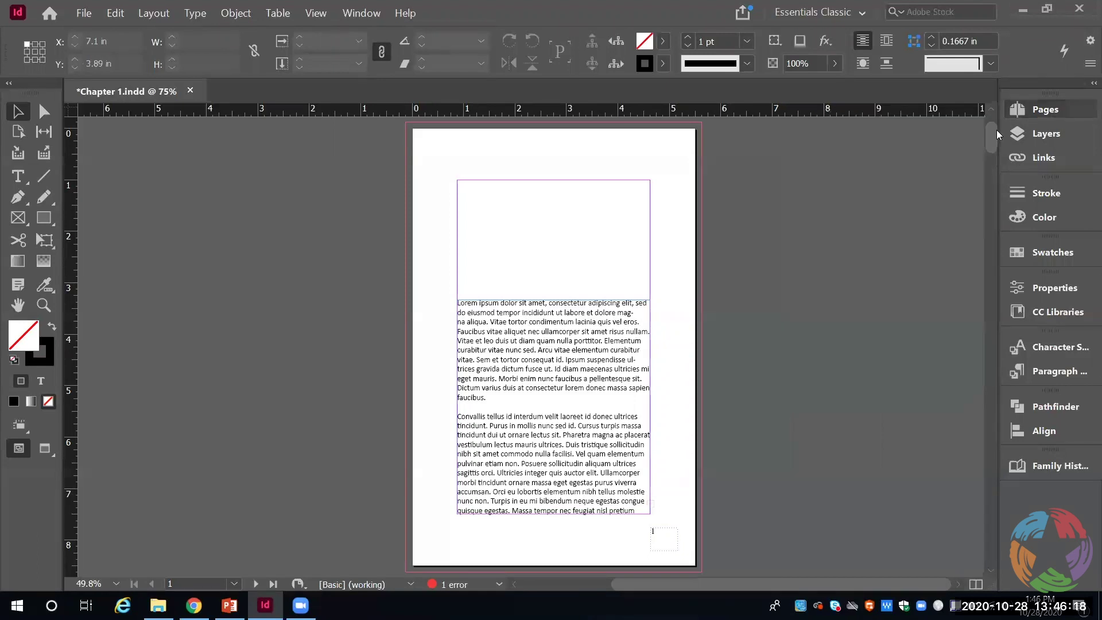
left_click_drag(997, 130, 988, 170)
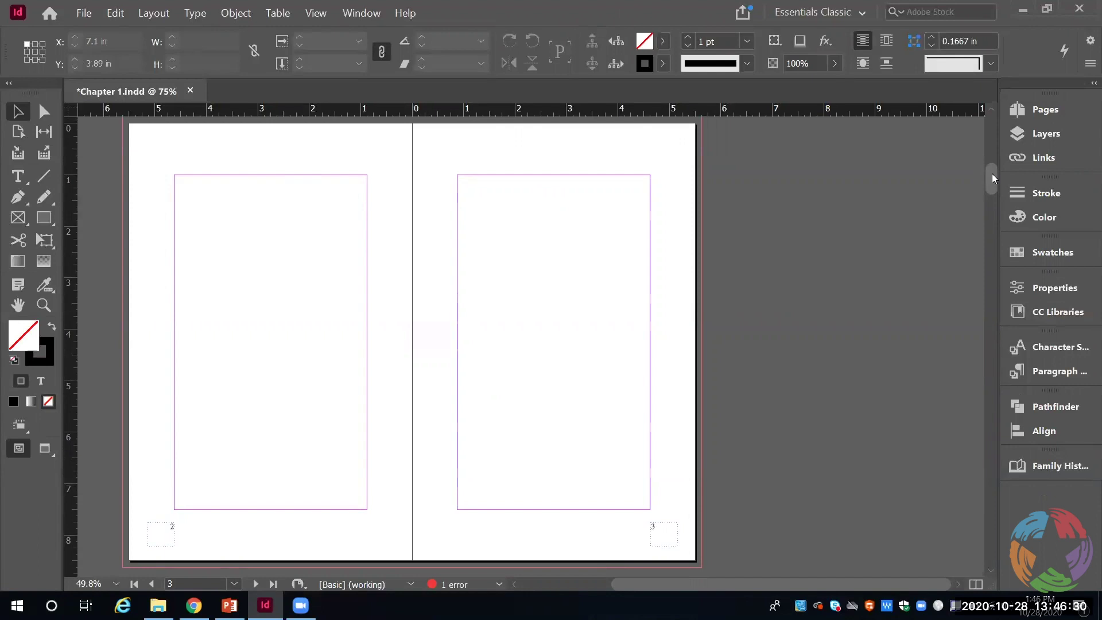
left_click_drag(992, 174, 991, 147)
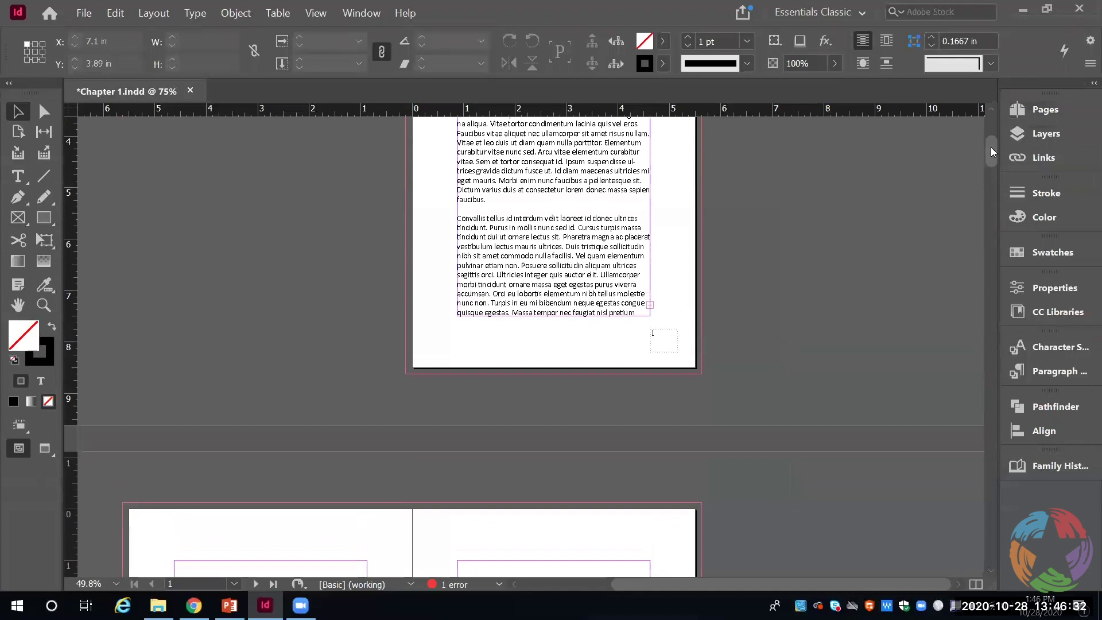
left_click(651, 306)
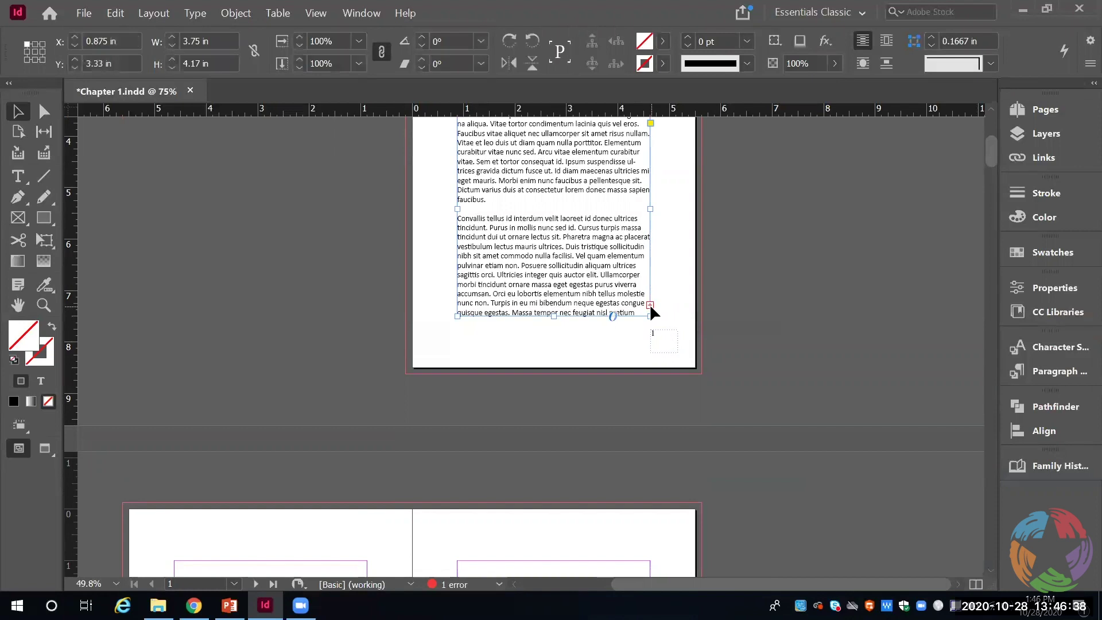
left_click(650, 305)
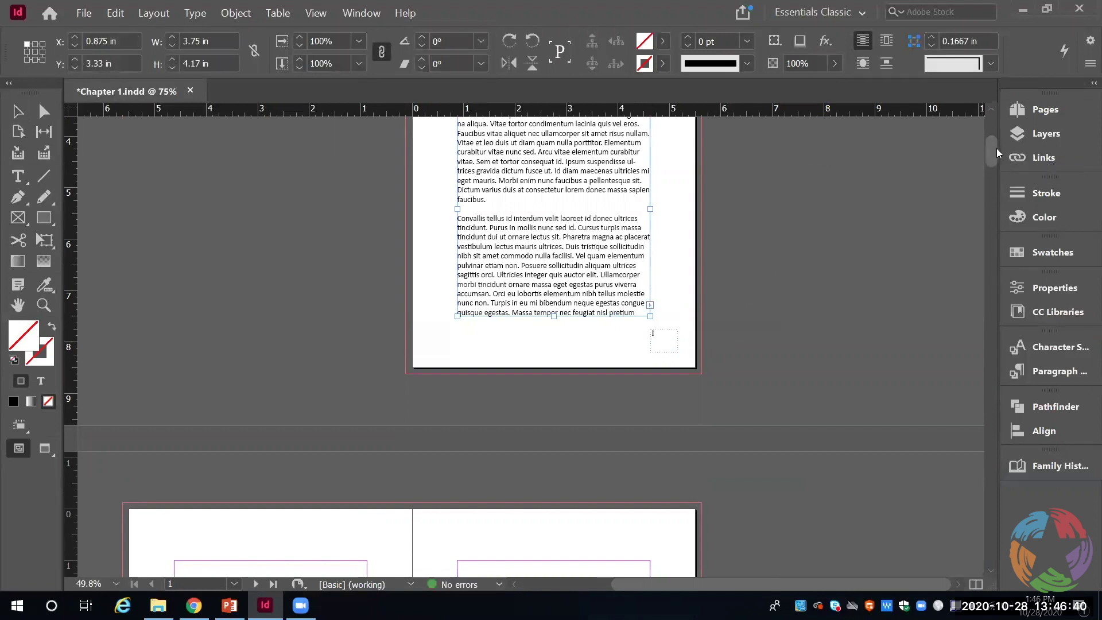
left_click_drag(992, 148, 989, 209)
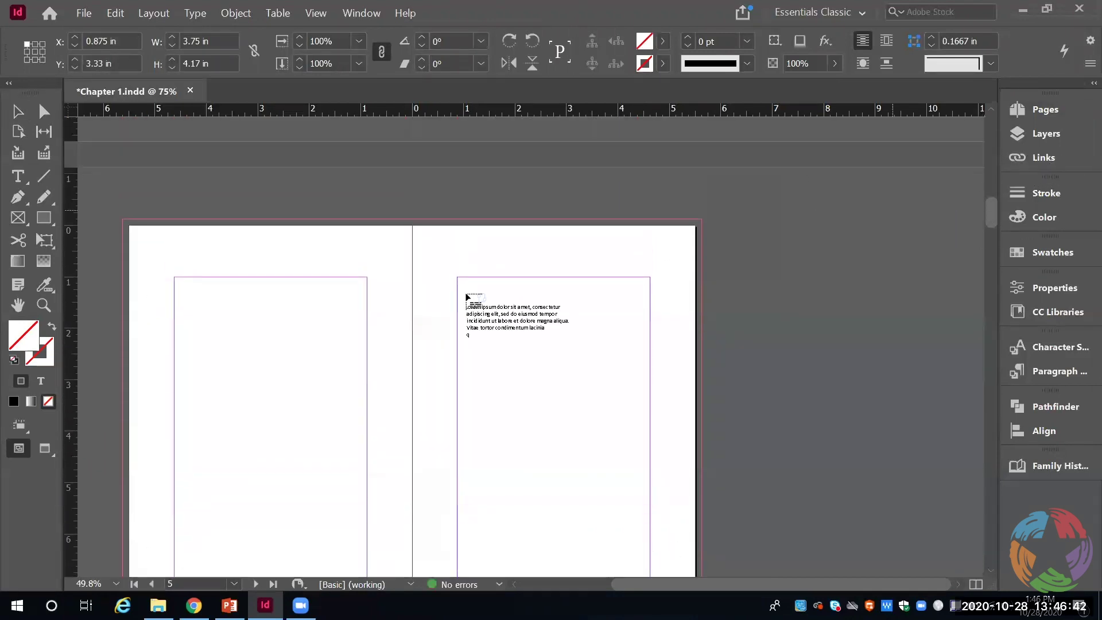
left_click(174, 277)
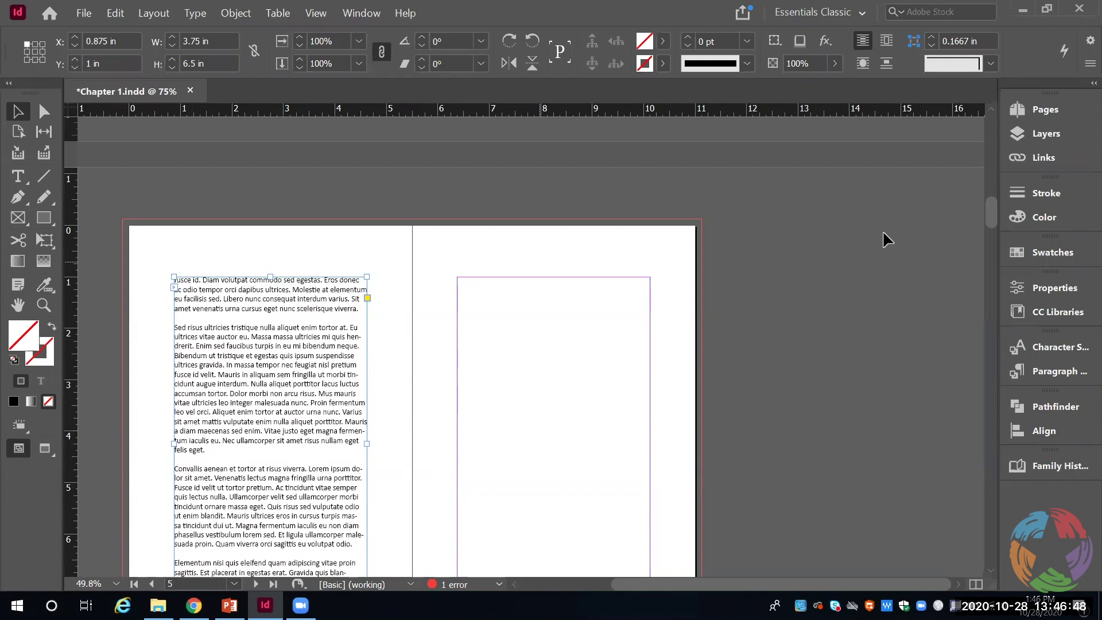
left_click_drag(987, 218, 990, 229)
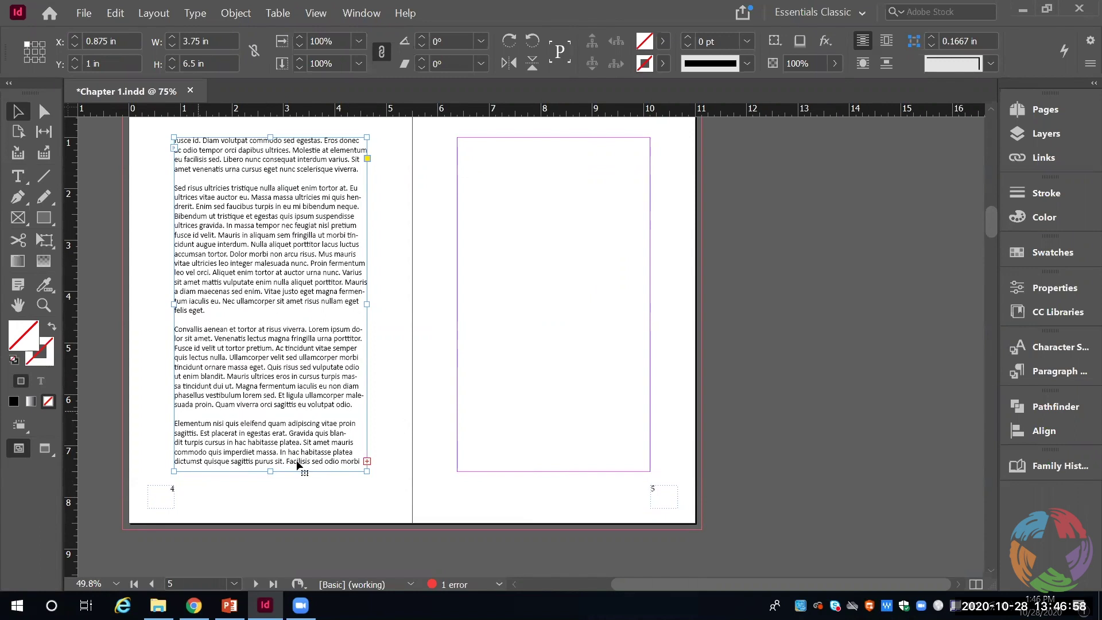
right_click(367, 462)
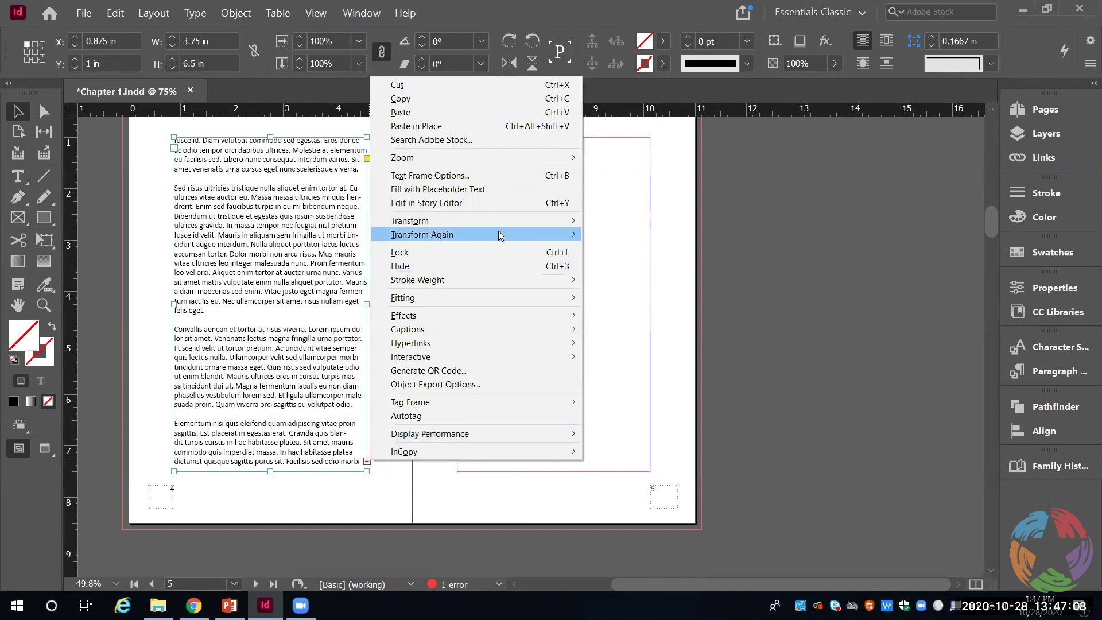
left_click(407, 481)
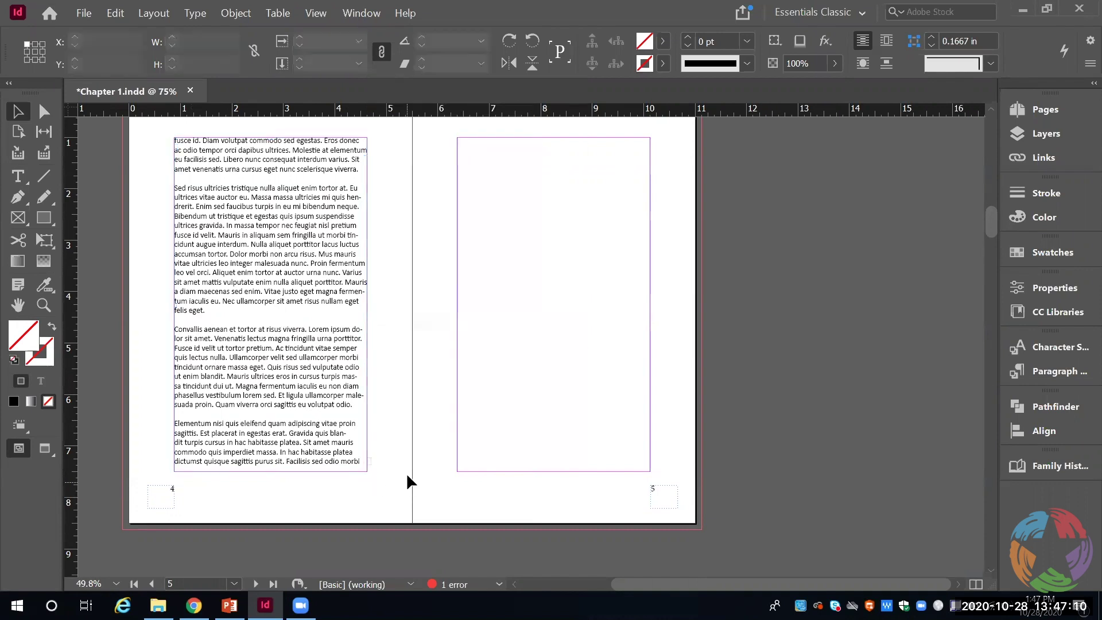
On the A-Master spread, draw a text frame inside each page's margins, about 3.75 × 6.5 in left and 3.69 × 6.5 in right
left_click(1029, 106)
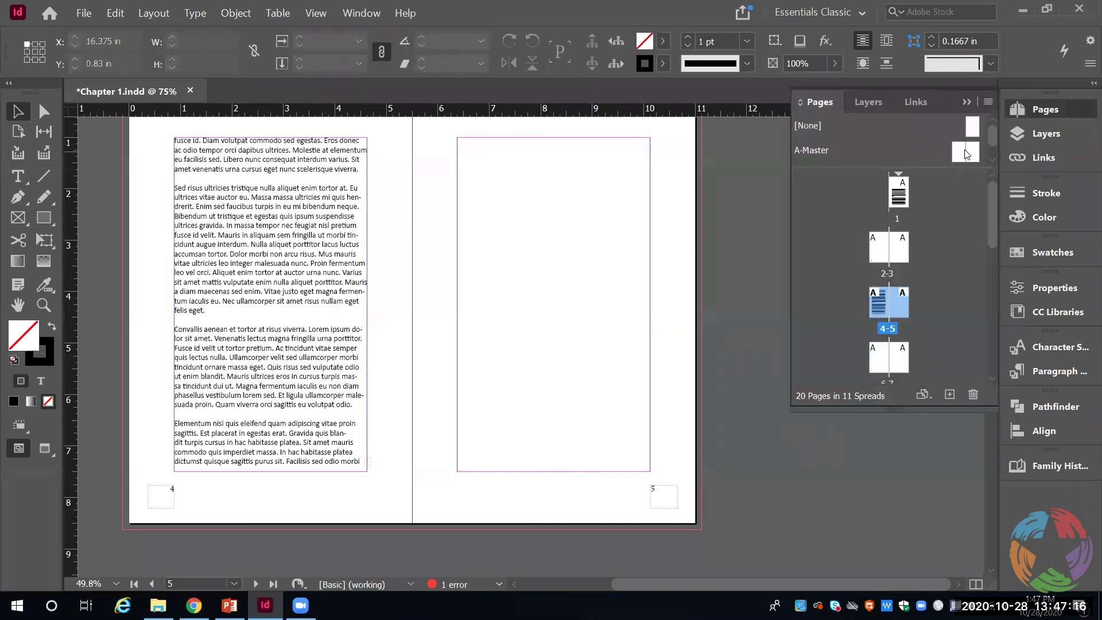
double_click(965, 150)
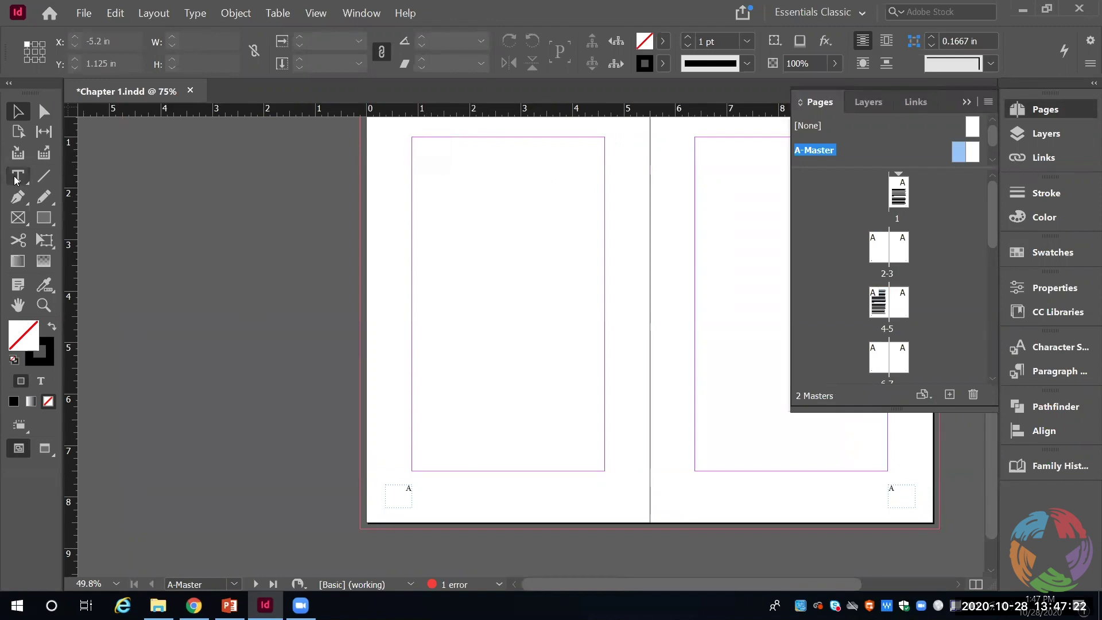
key("t")
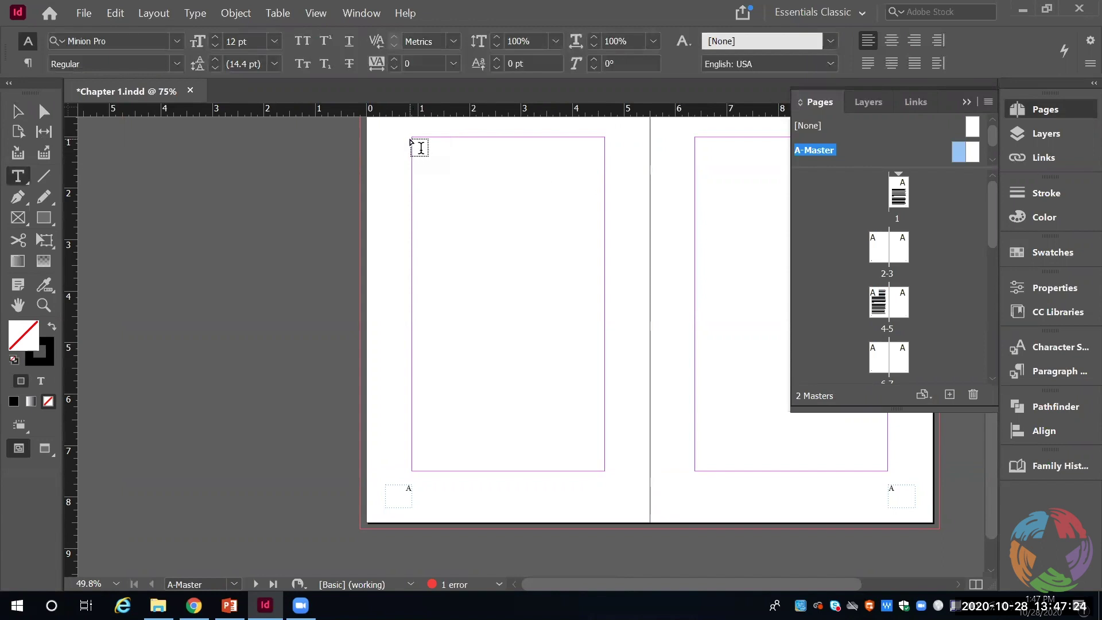
left_click_drag(415, 141, 609, 474)
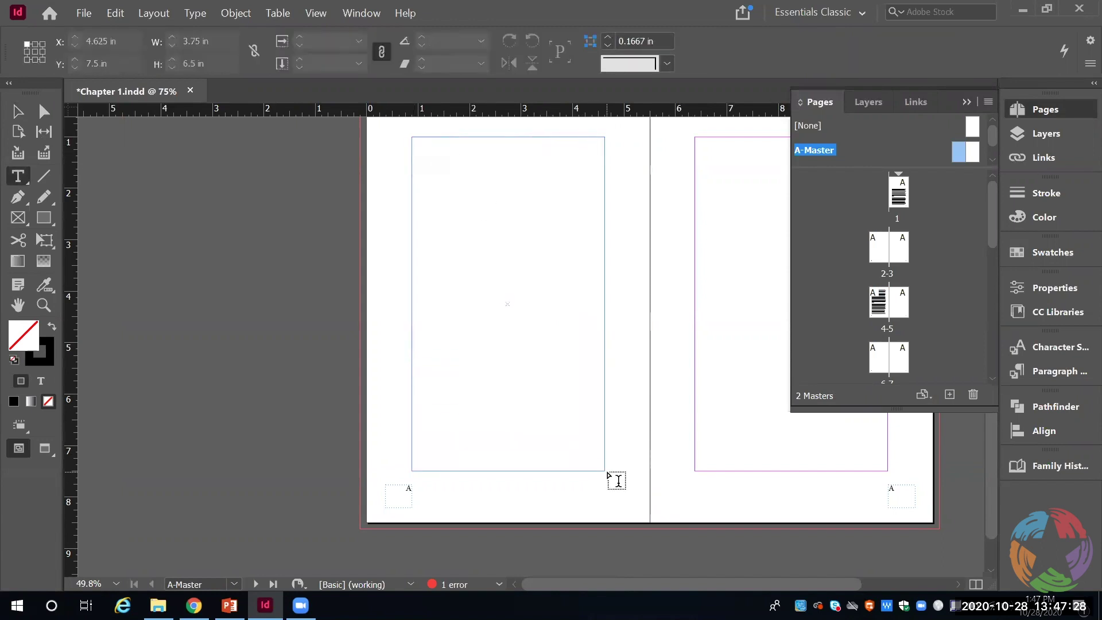
left_click_drag(696, 137, 884, 469)
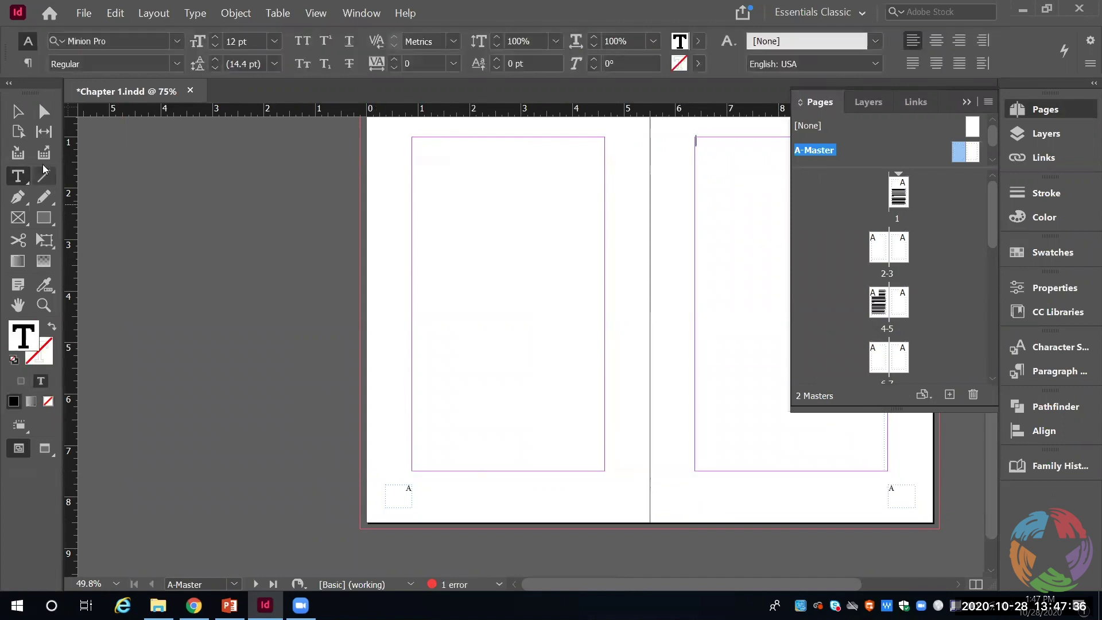
Thread the text frame on the right-hand A-Master page into the frame on the left-hand page
left_click(19, 111)
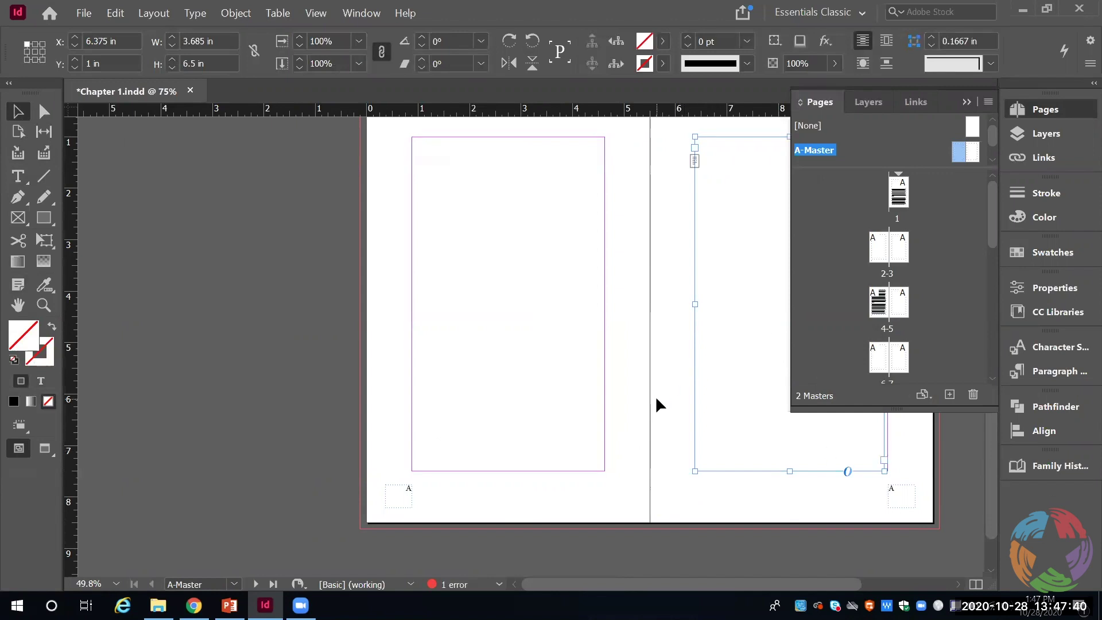
left_click(884, 459)
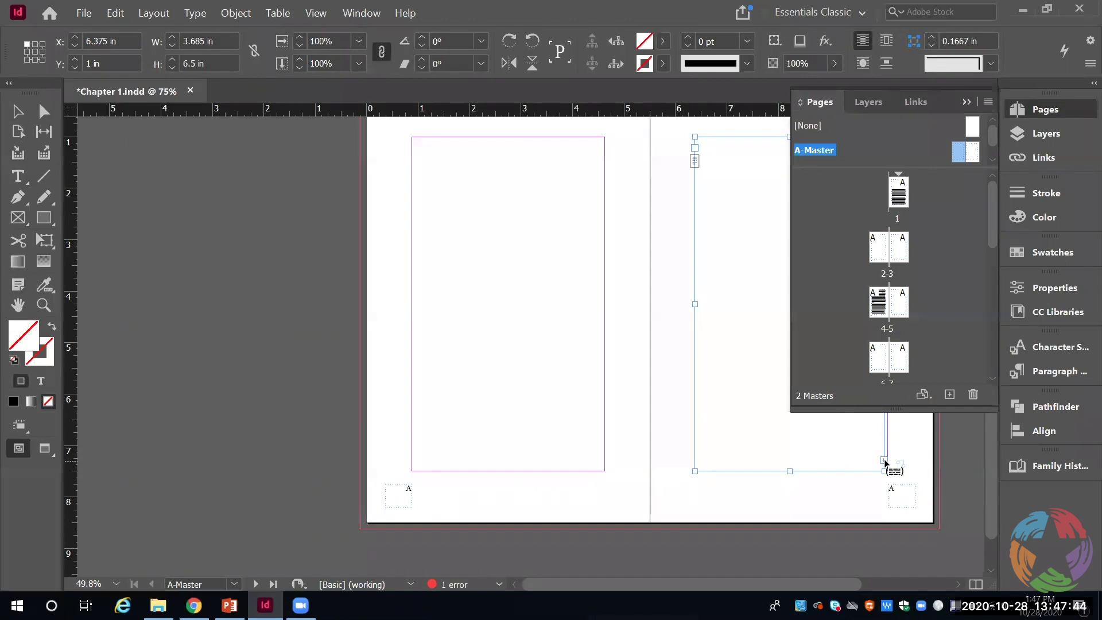
left_click(561, 293)
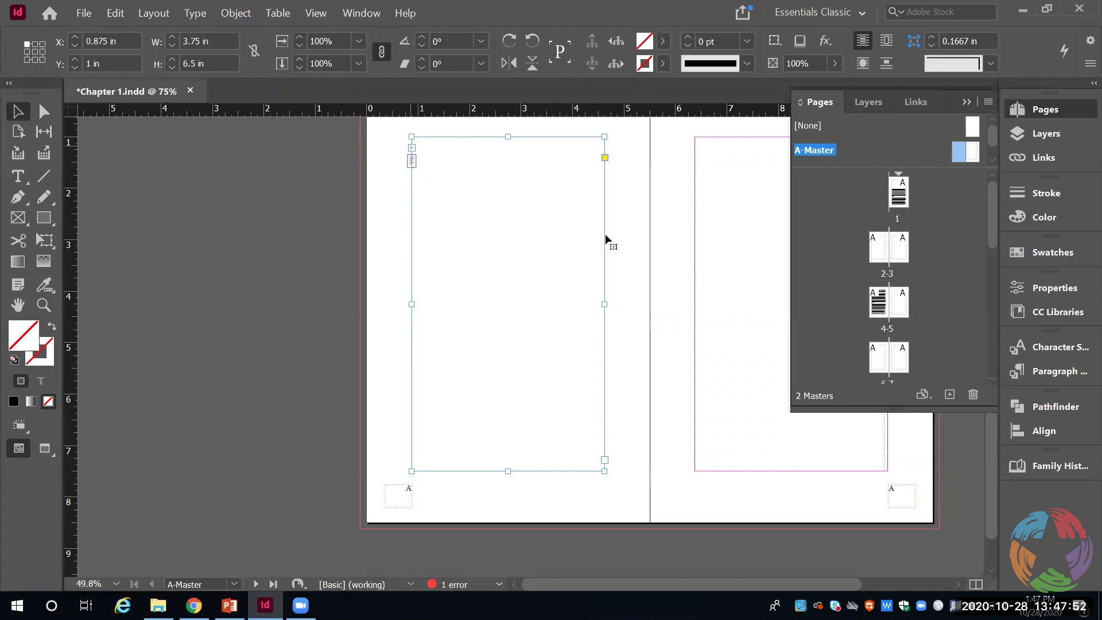
Widen the right-hand A-Master text frame to about 3.765 in so it reaches the outer margin
left_click_drag(723, 583, 751, 584)
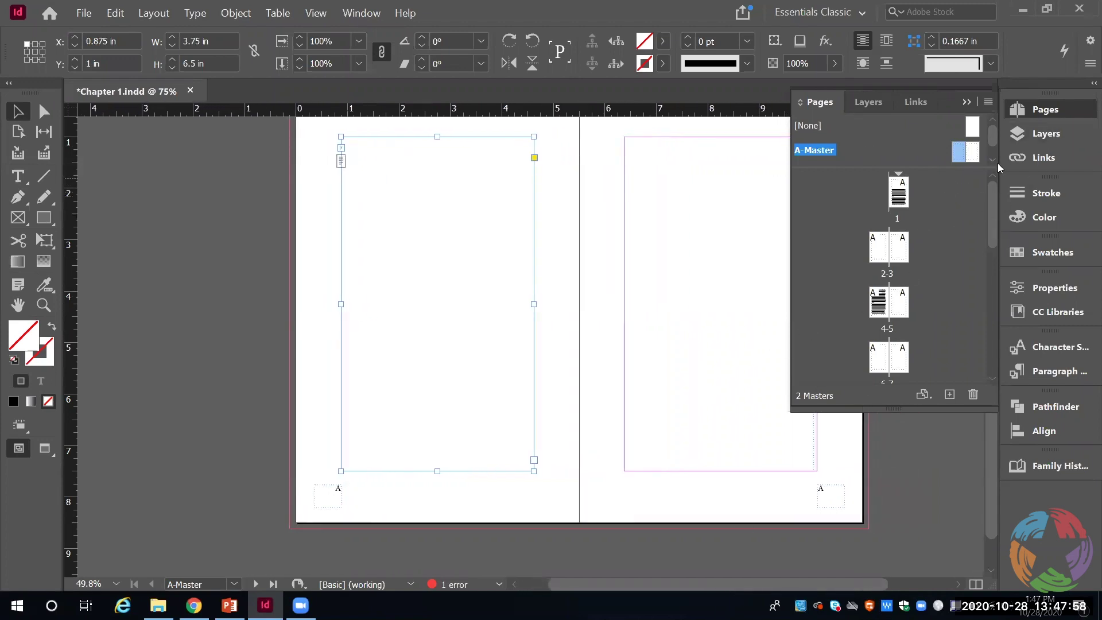
left_click(1040, 110)
left_click(806, 267)
left_click_drag(818, 305, 819, 309)
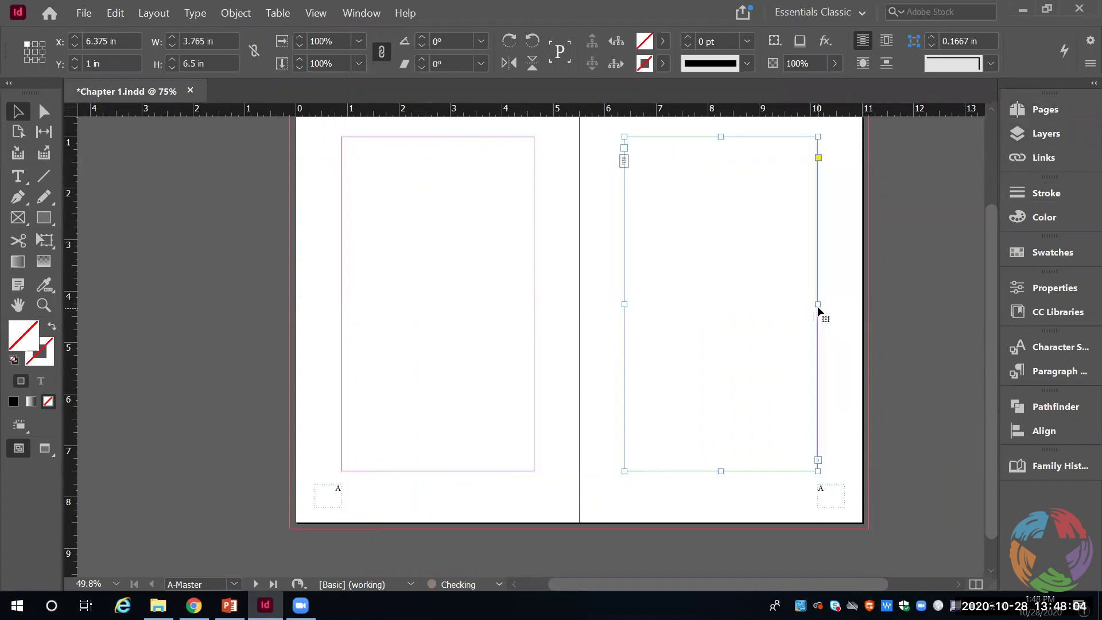
Insert page 2's margin-sized text frame into the text thread ahead of the frame on page 4
left_click(1048, 110)
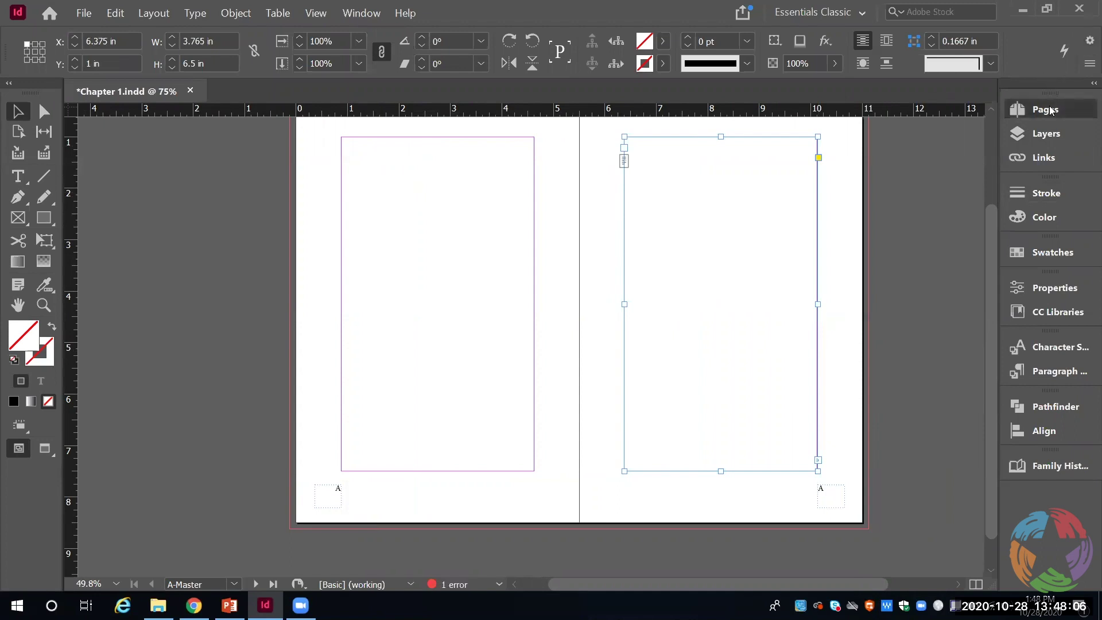
double_click(883, 251)
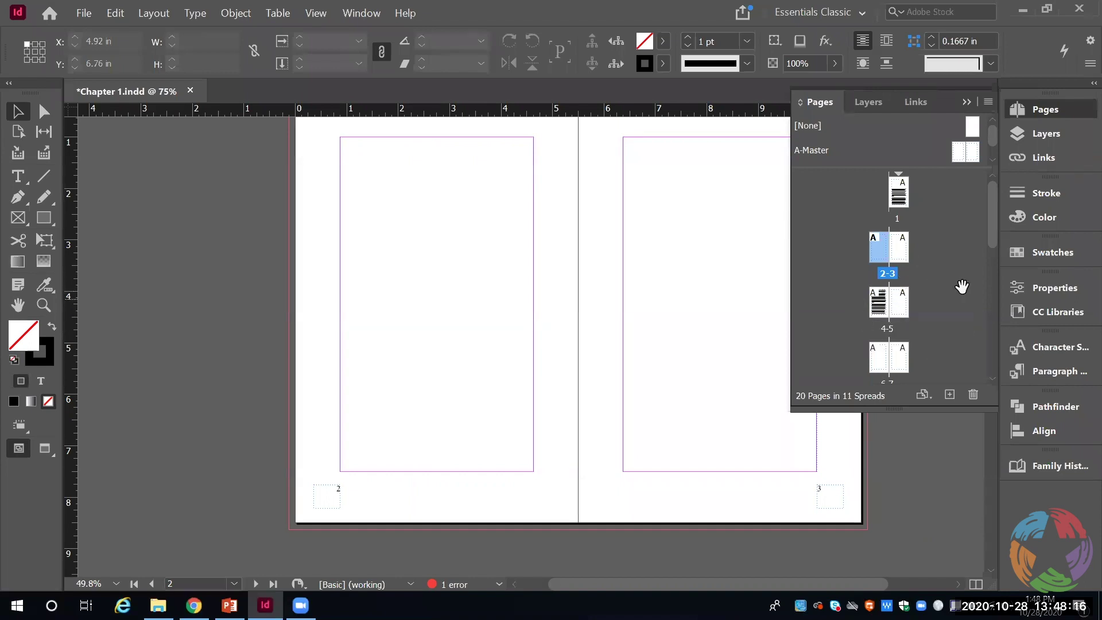
double_click(884, 304)
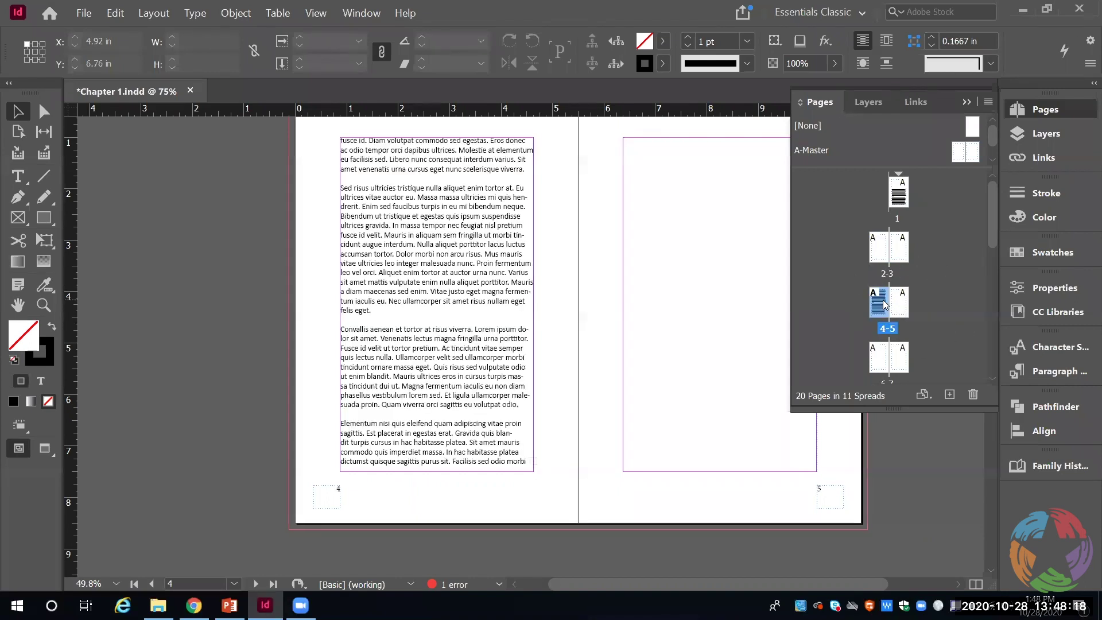
key("t")
left_click(456, 415)
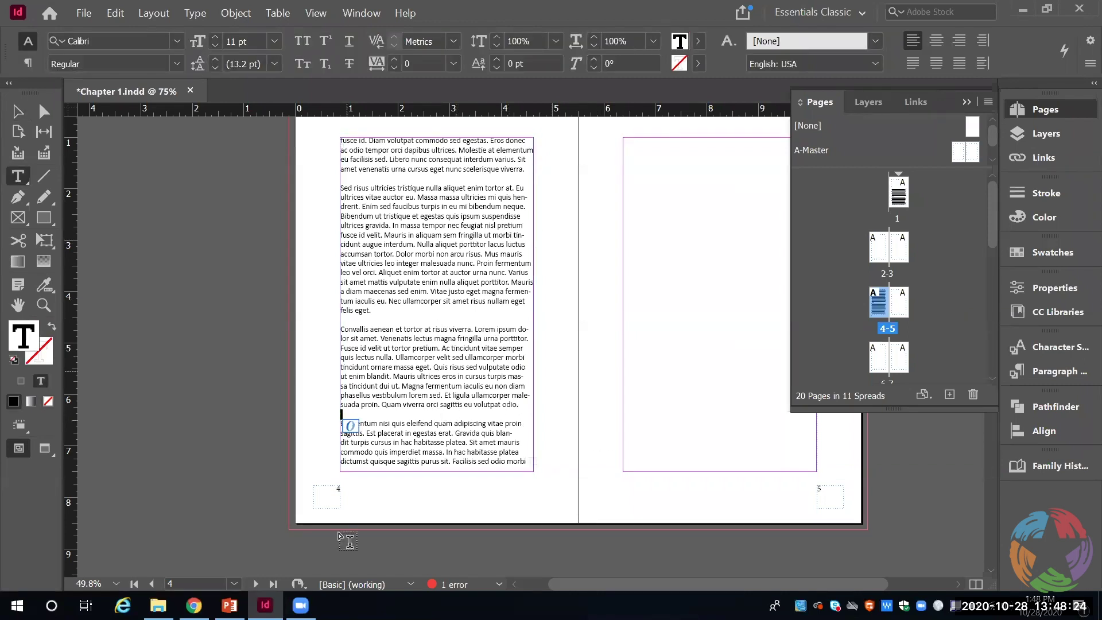
left_click(15, 113)
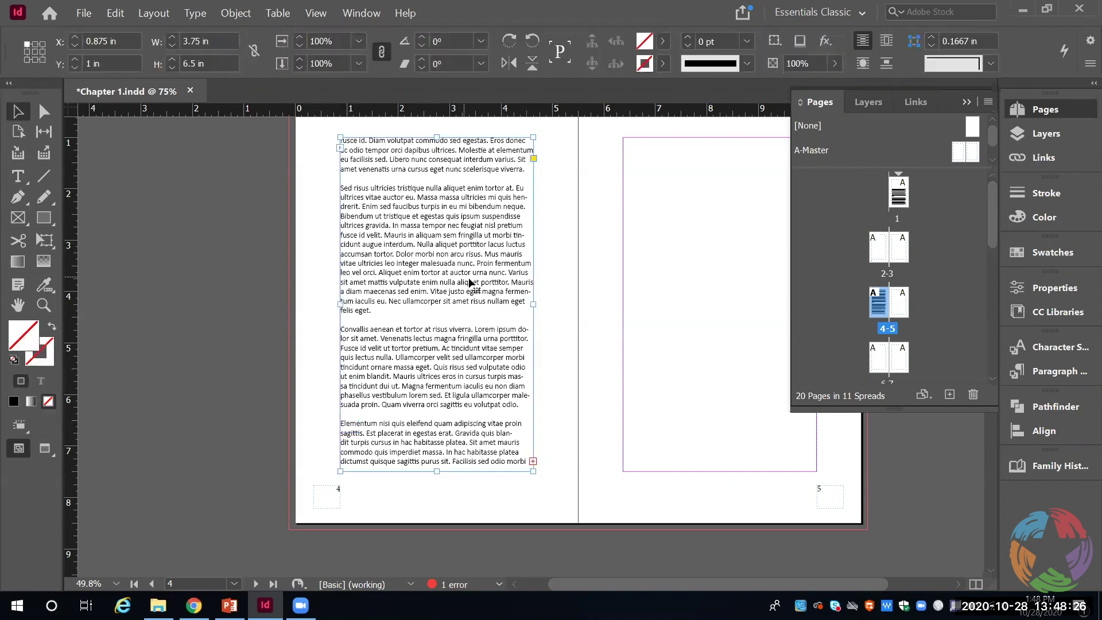
left_click(1056, 109)
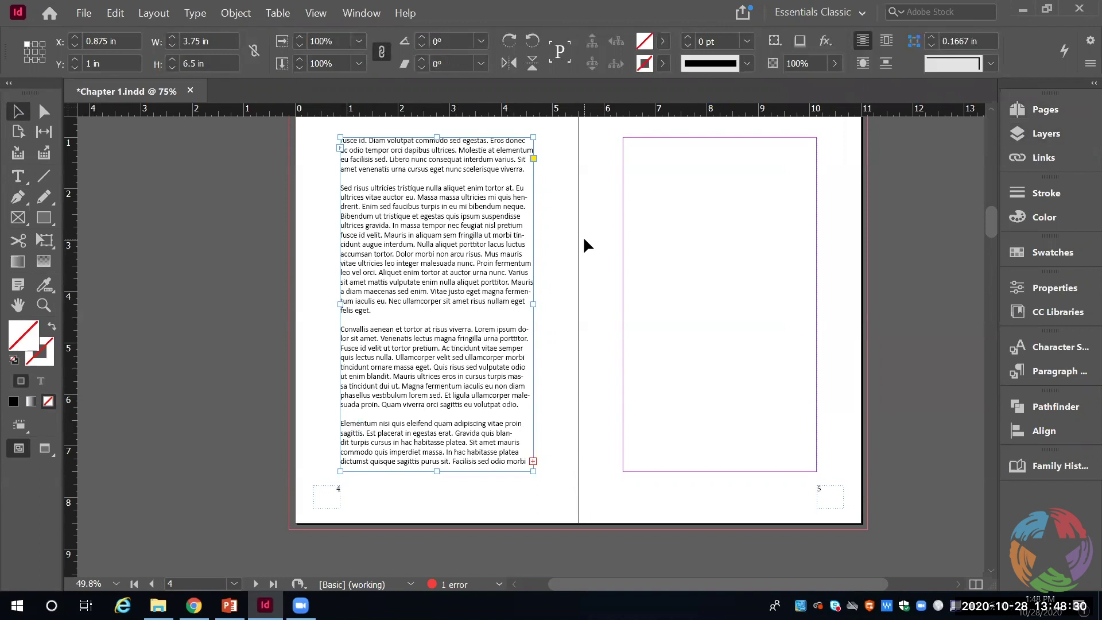
left_click(338, 147)
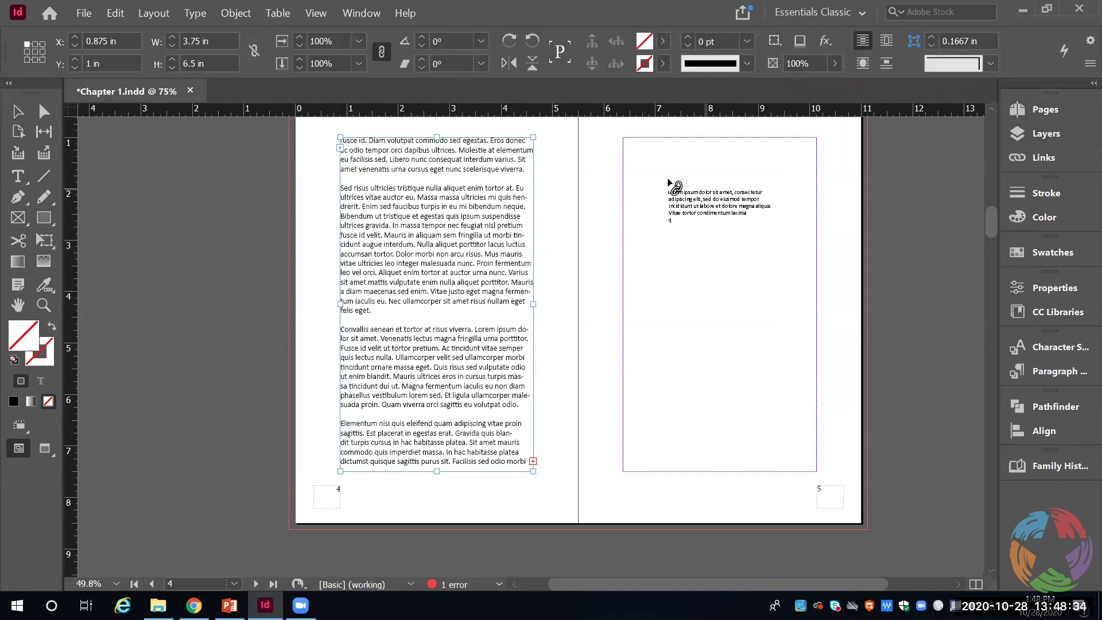
left_click_drag(993, 224, 990, 176)
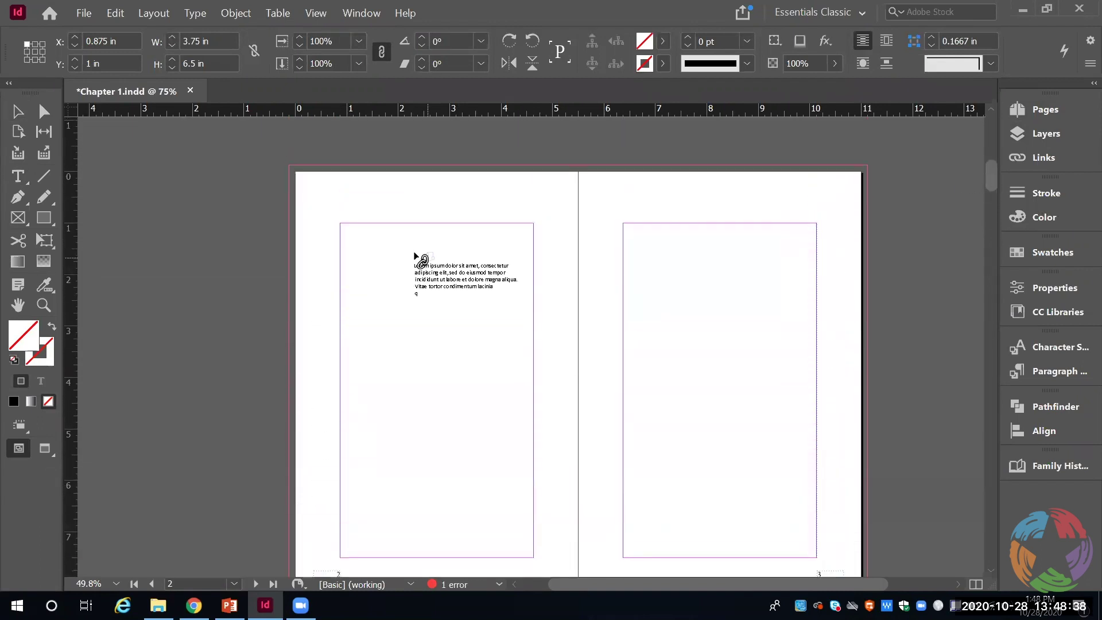
left_click(342, 234)
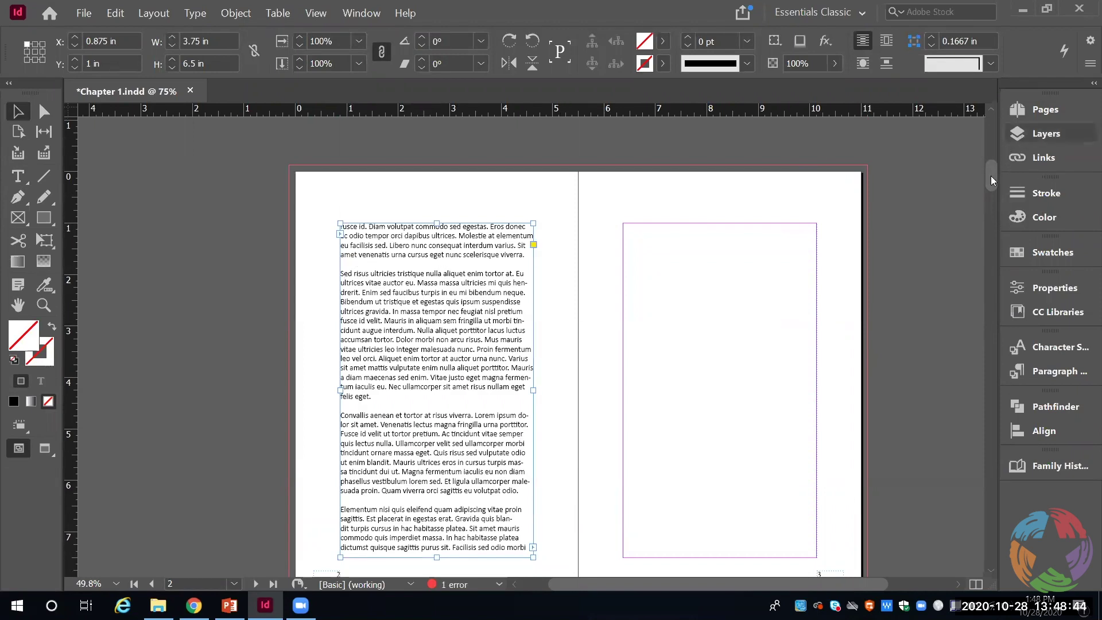
Override the master text frame on page 3 and try to link it into a text thread
mouse_move(990, 174)
left_mouse_down()
mouse_move(979, 150)
mouse_move(986, 186)
mouse_move(982, 176)
left_mouse_up()
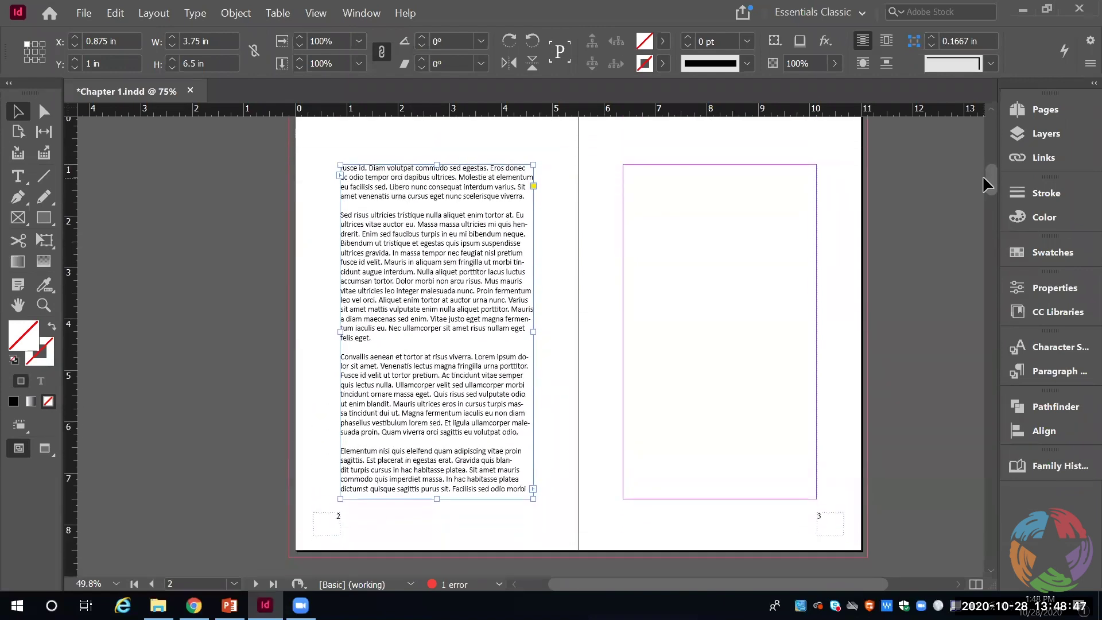
left_click(674, 295)
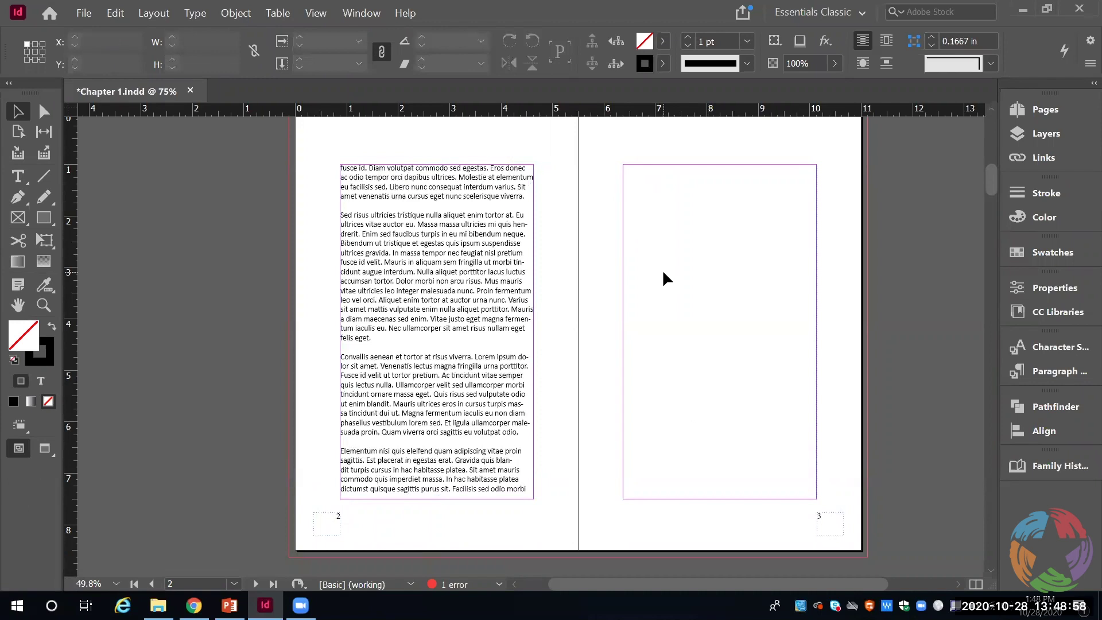
left_click(662, 270)
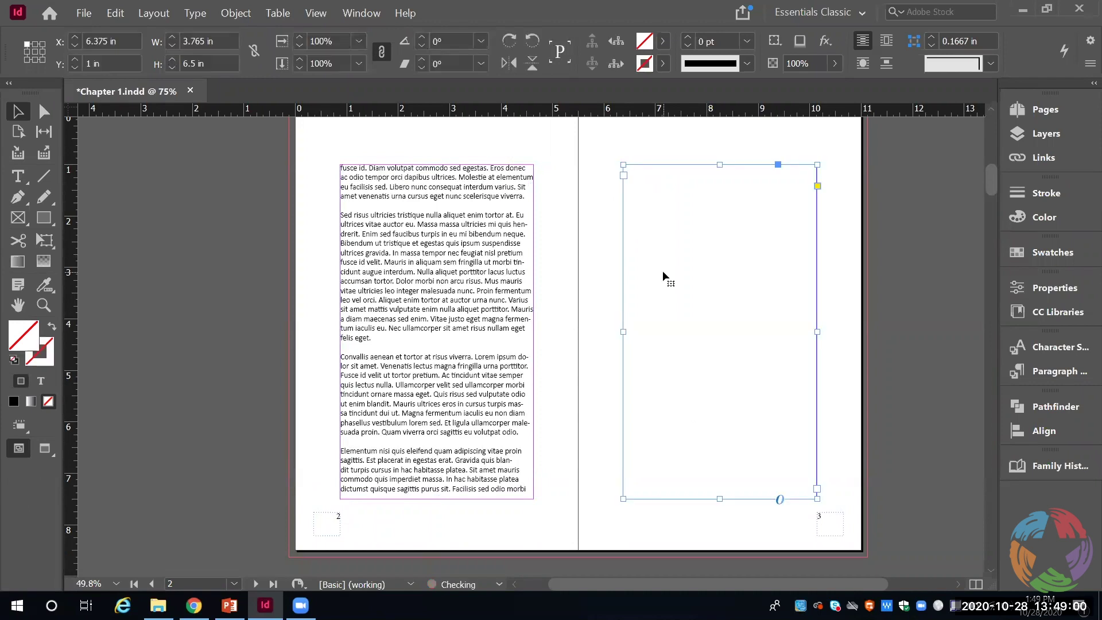
left_click(623, 175)
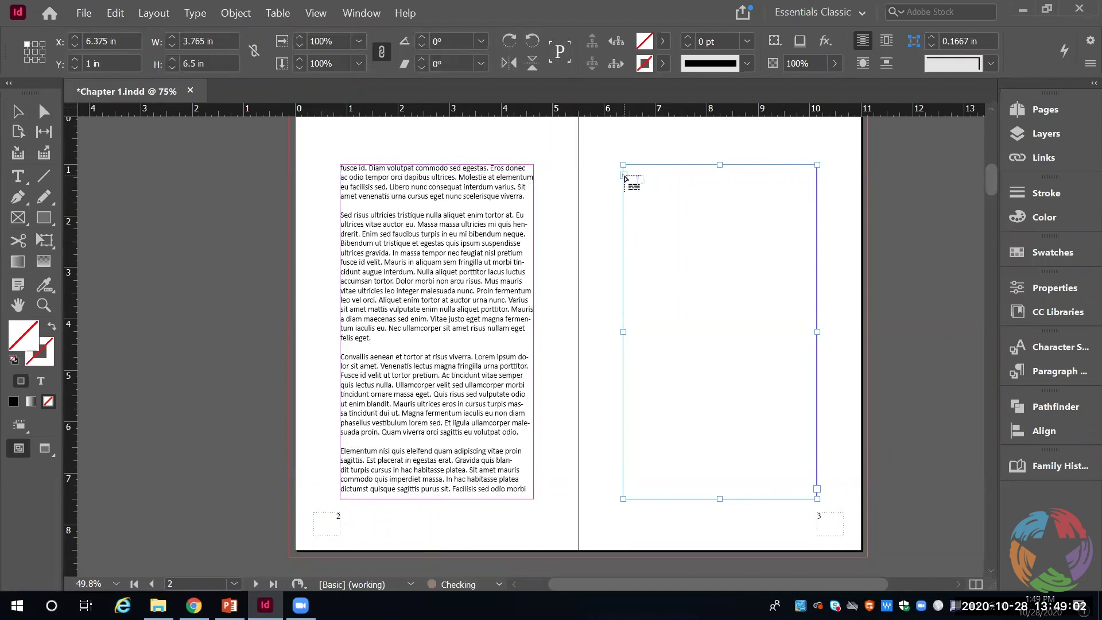
left_click(627, 181)
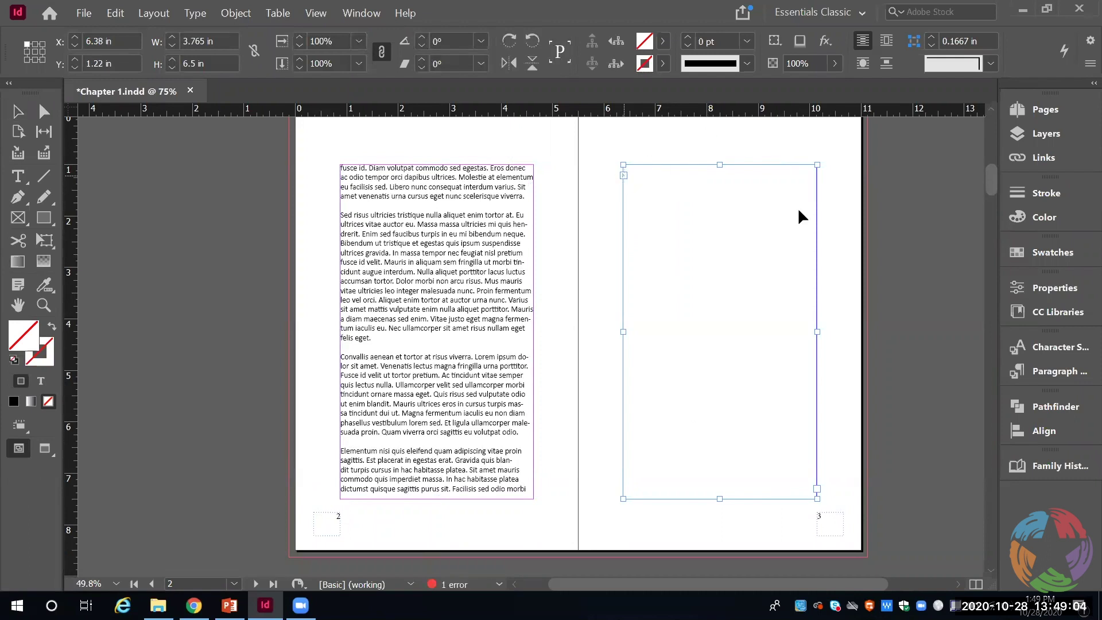
Continue the text from page 4's frame into the margin-sized frame on page 5
left_click_drag(999, 192, 996, 227)
left_click(532, 458)
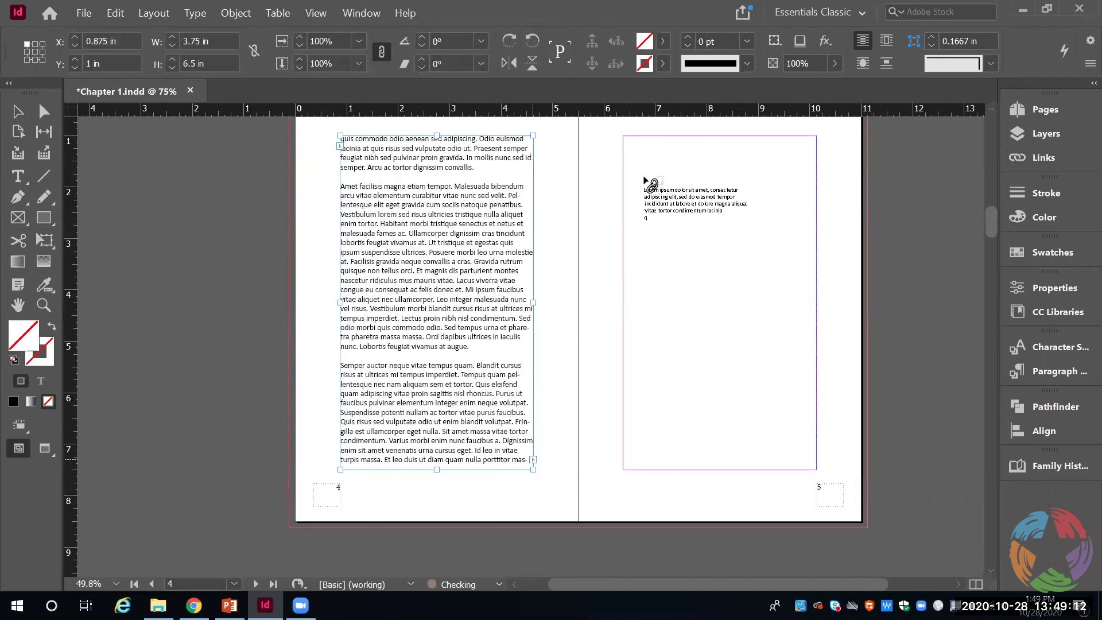
left_click(633, 151)
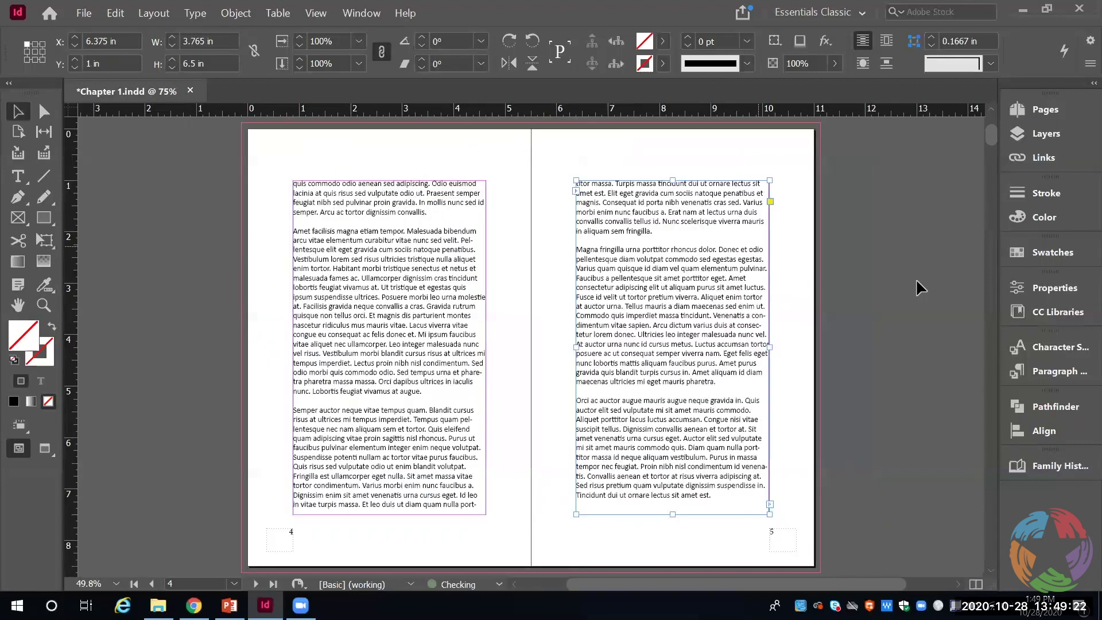
Look through the flowed text across Chapter 1's pages and save the document
left_click_drag(993, 138, 992, 496)
left_click_drag(982, 383, 987, 113)
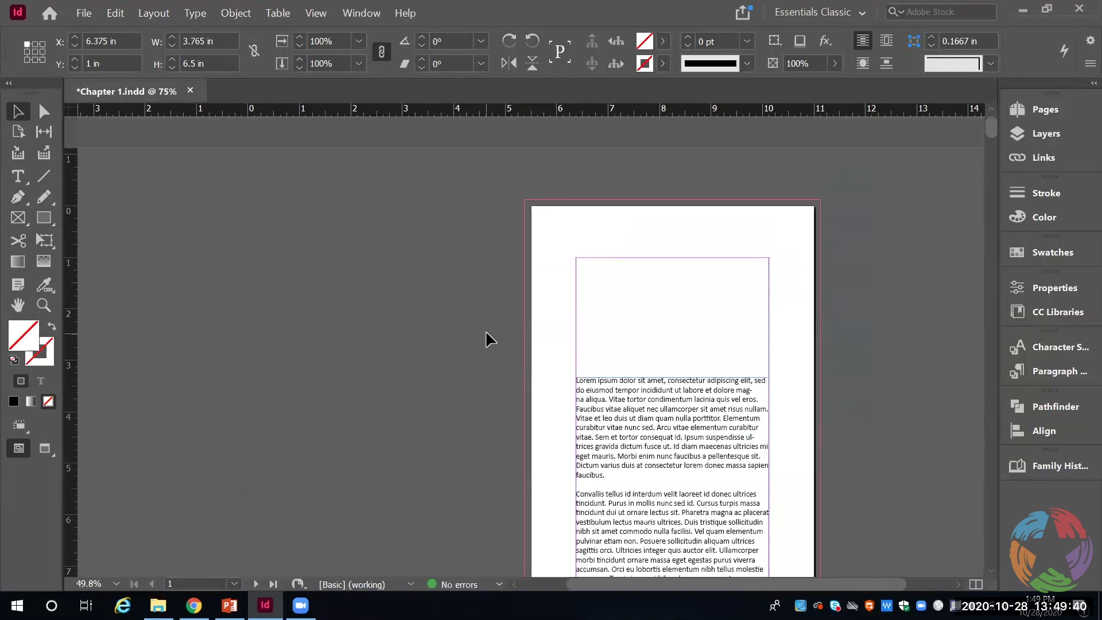
left_click(84, 12)
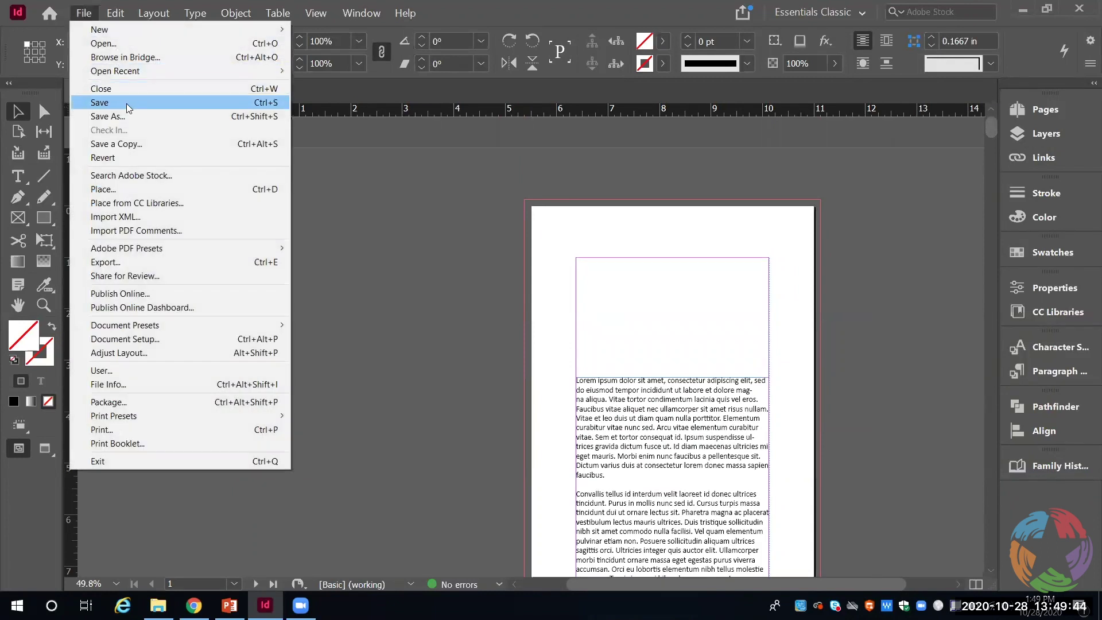
left_click(127, 108)
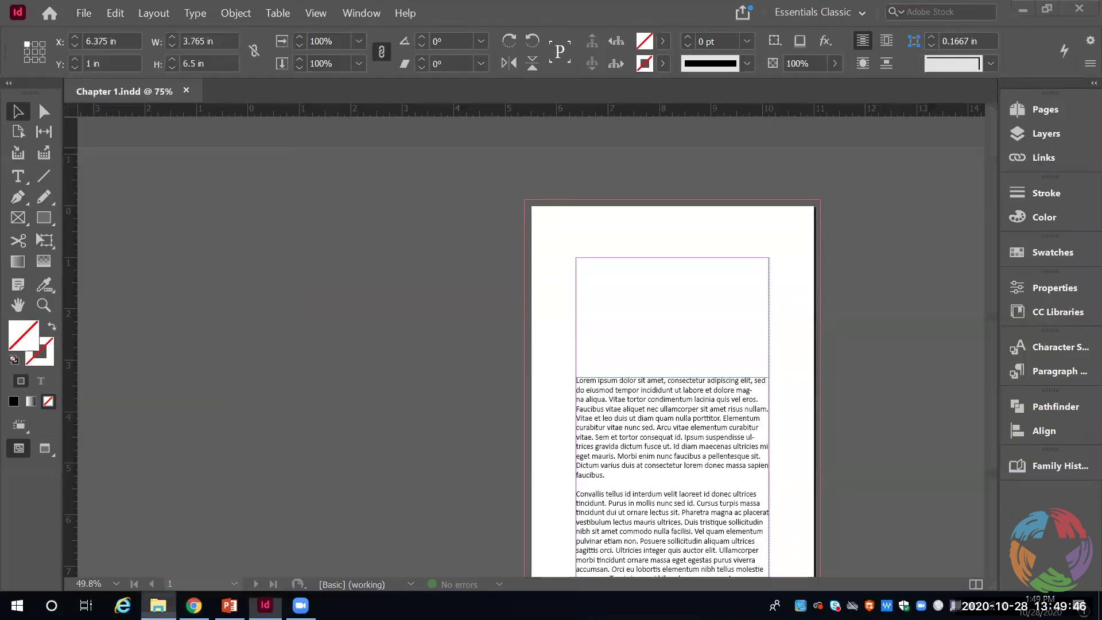
Switch to File Explorer, open the Family History Book folder on the Desktop and check the sizes of the chapter files
left_click(158, 605)
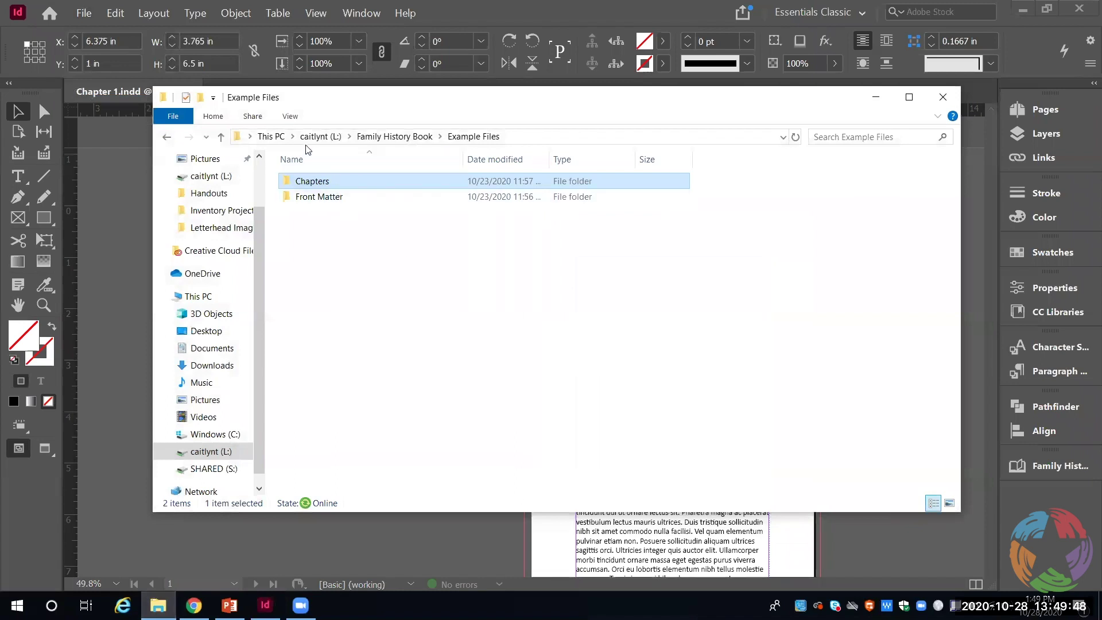
left_click_drag(262, 217, 265, 169)
left_click(208, 190)
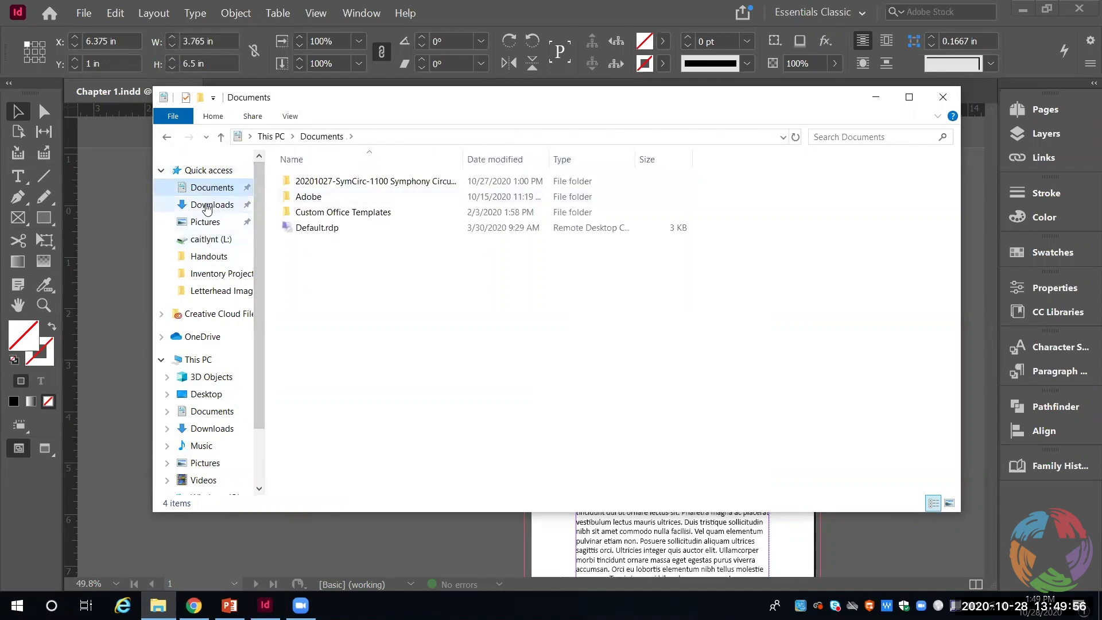
left_click_drag(257, 190, 265, 208)
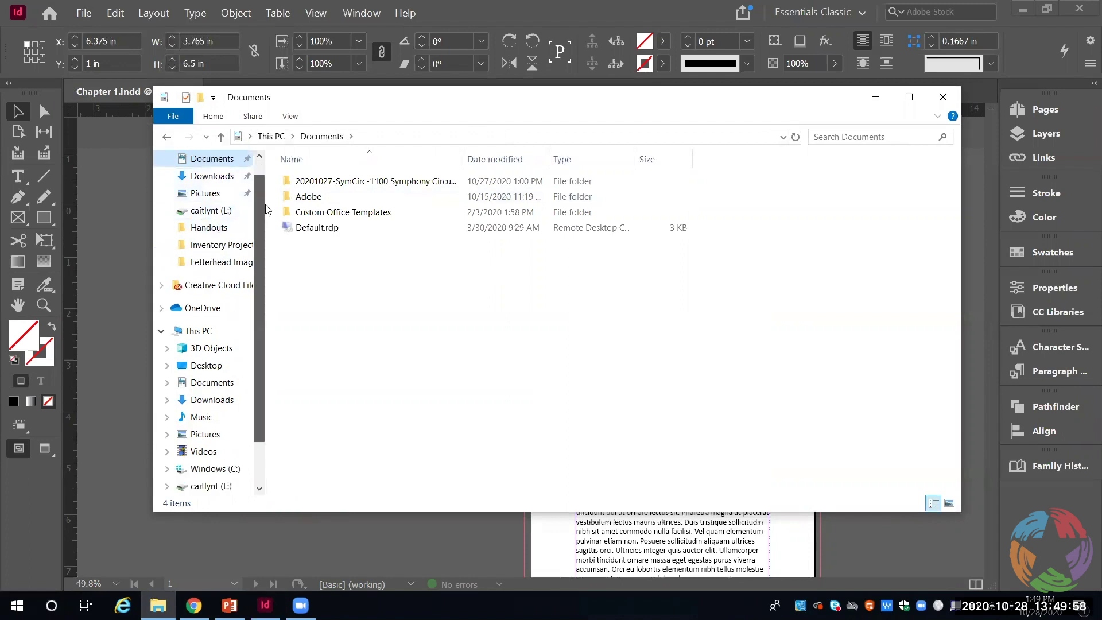
left_click(207, 364)
double_click(332, 181)
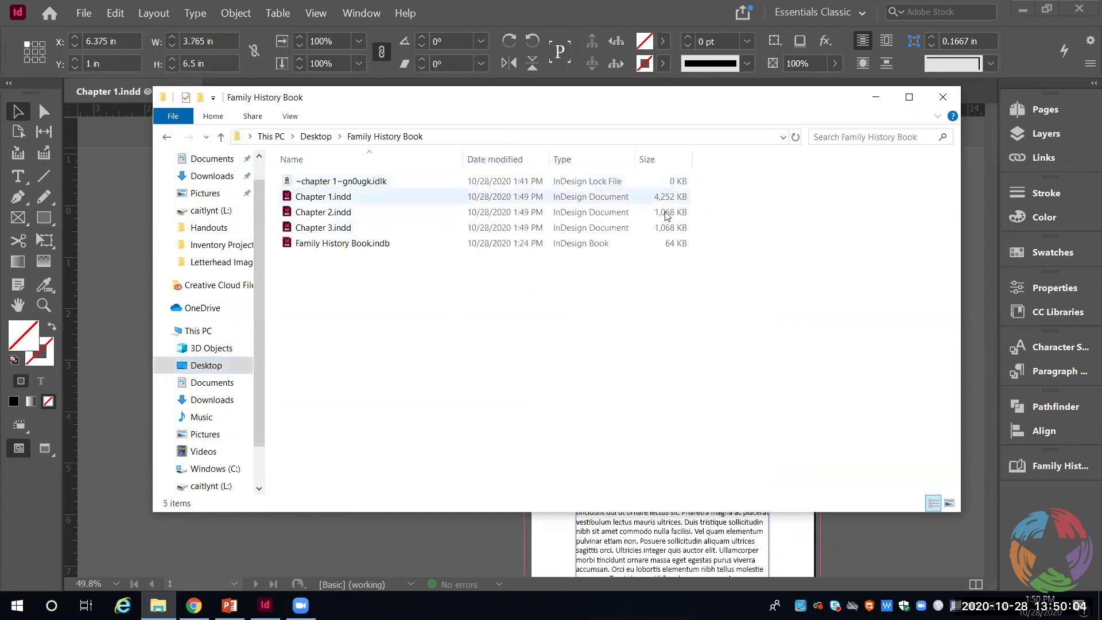
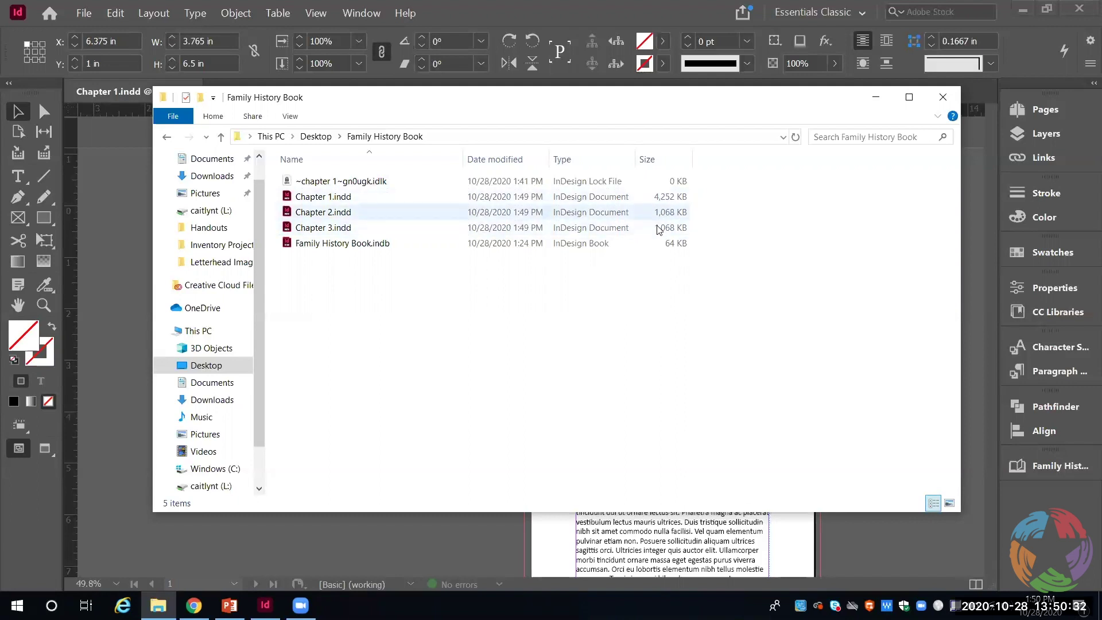
left_click(685, 214)
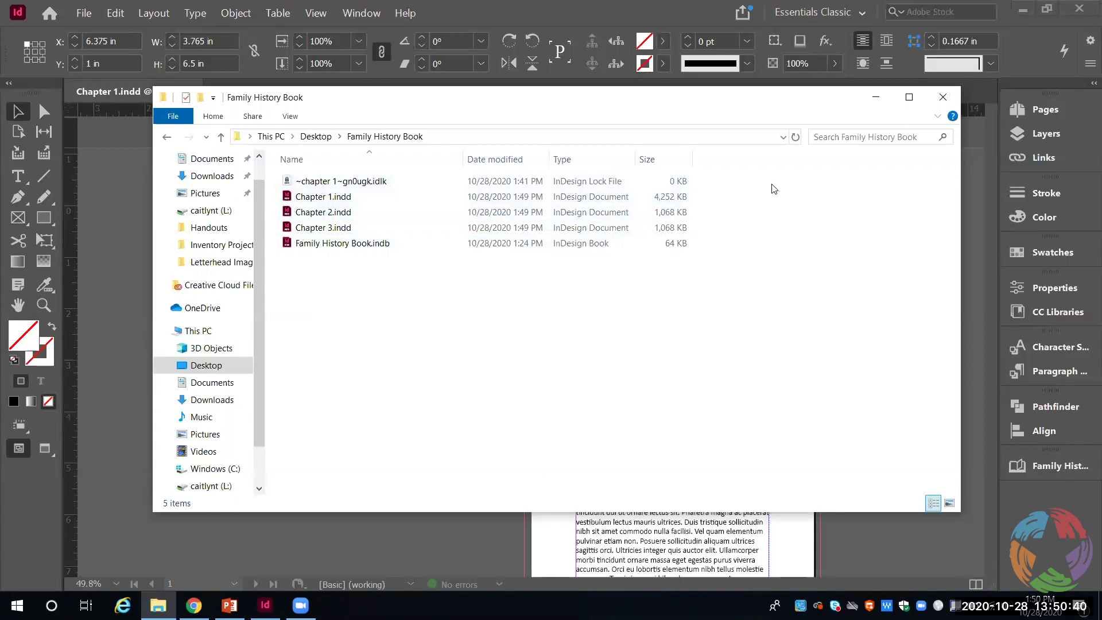
Return to Chapter 1 in InDesign and undo the placed text and old master frames, leaving only the empty text frame on page 1
left_click(876, 94)
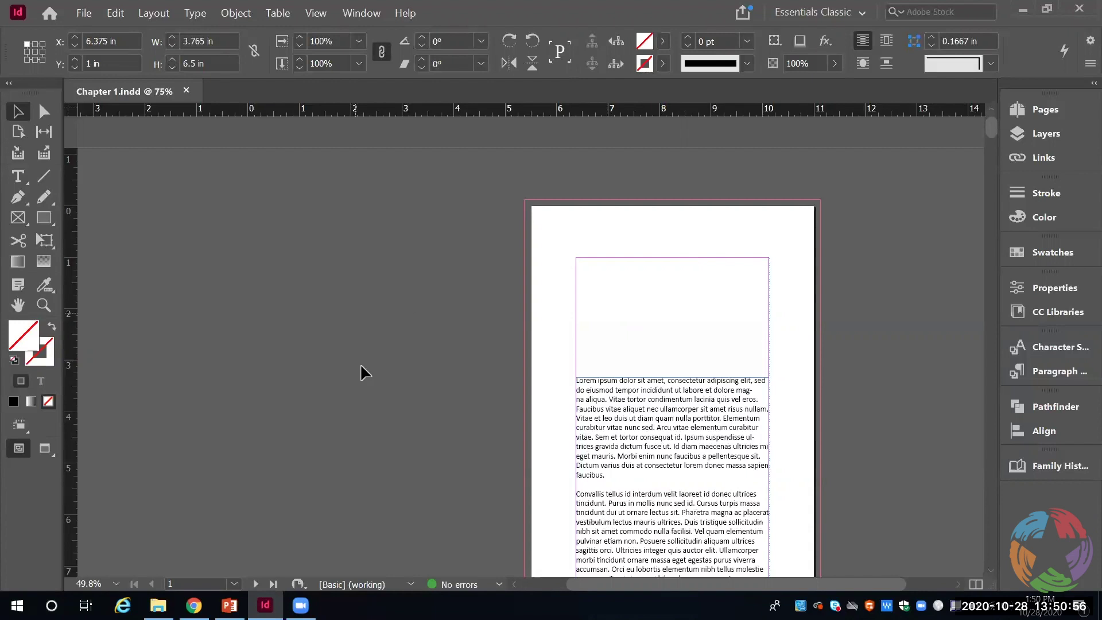
left_click(695, 358)
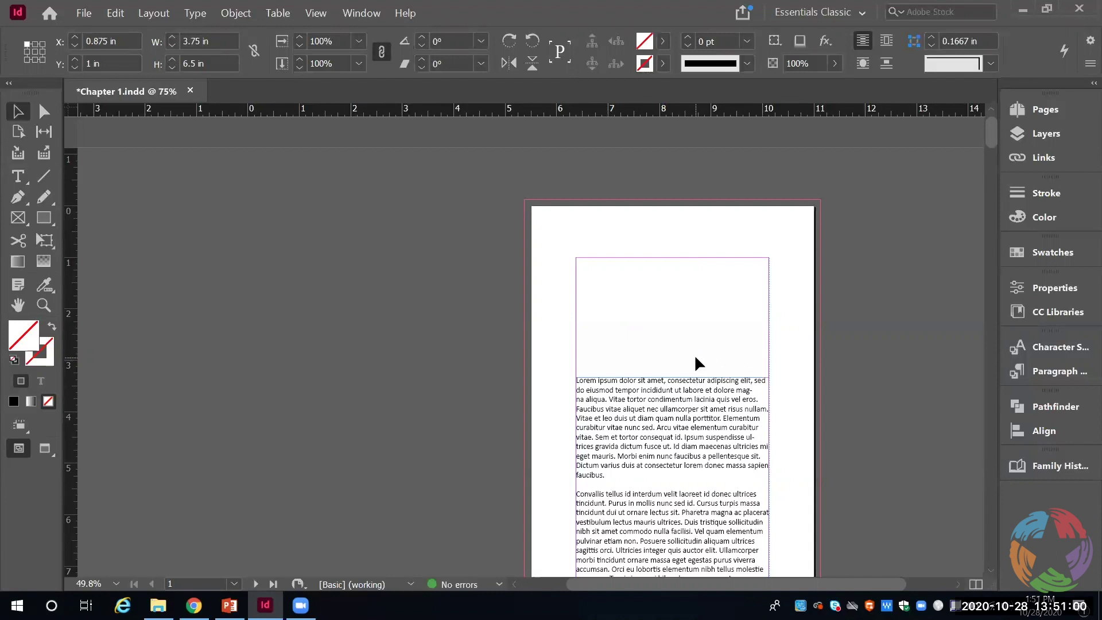
key("ctrl+z")
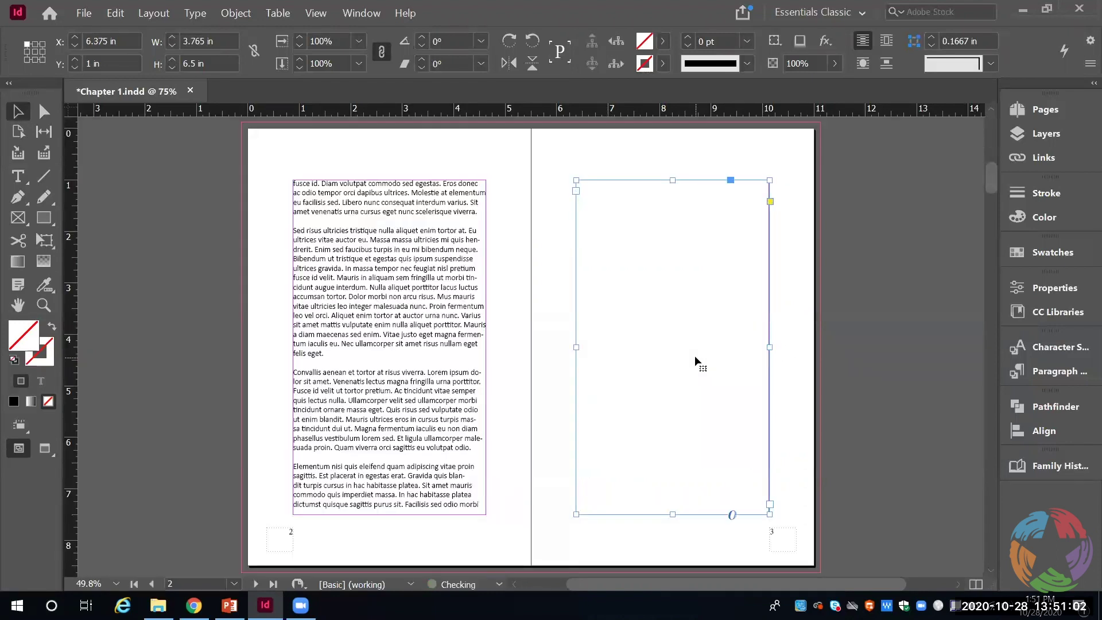
key("ctrl+z")
key("ctrl+z")
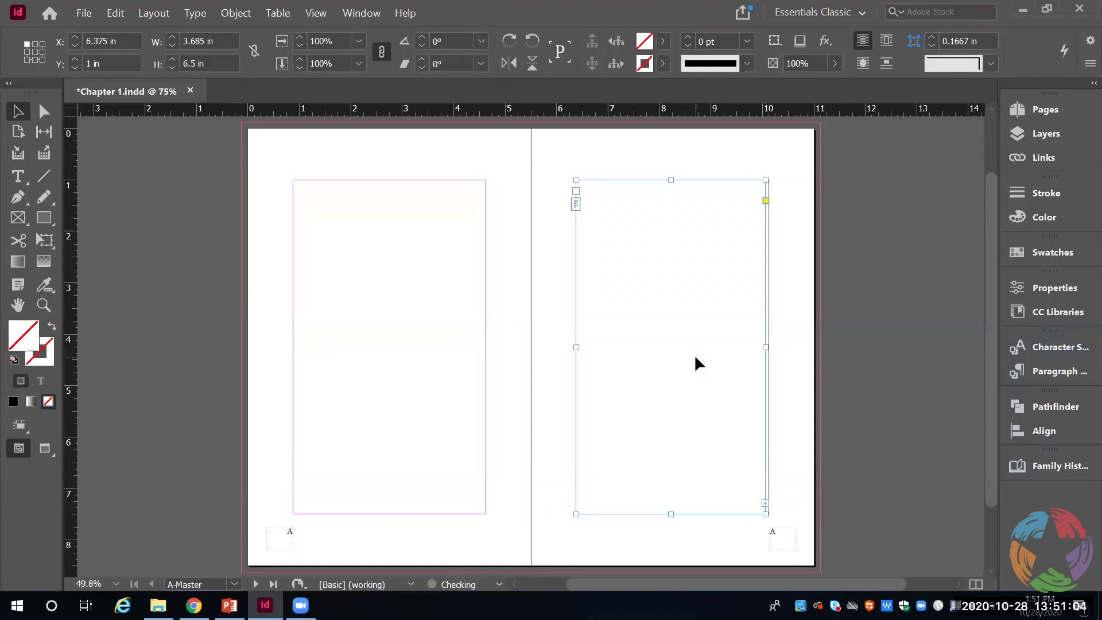
key("ctrl+shift+z")
key("ctrl+shift+z")
key("ctrl+shift+z")
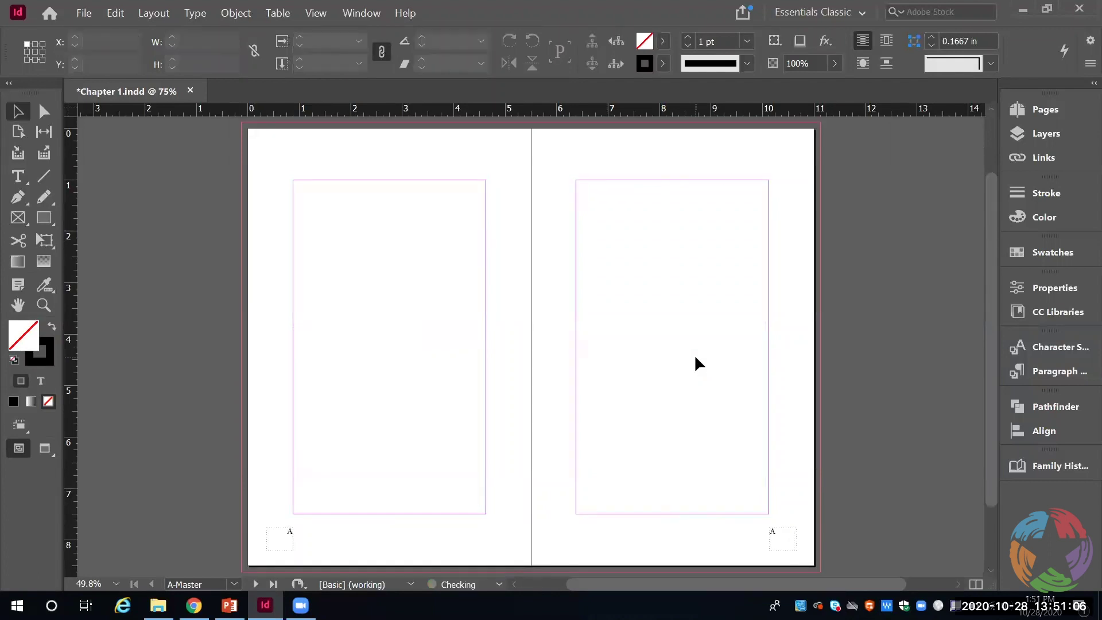
key("ctrl+z")
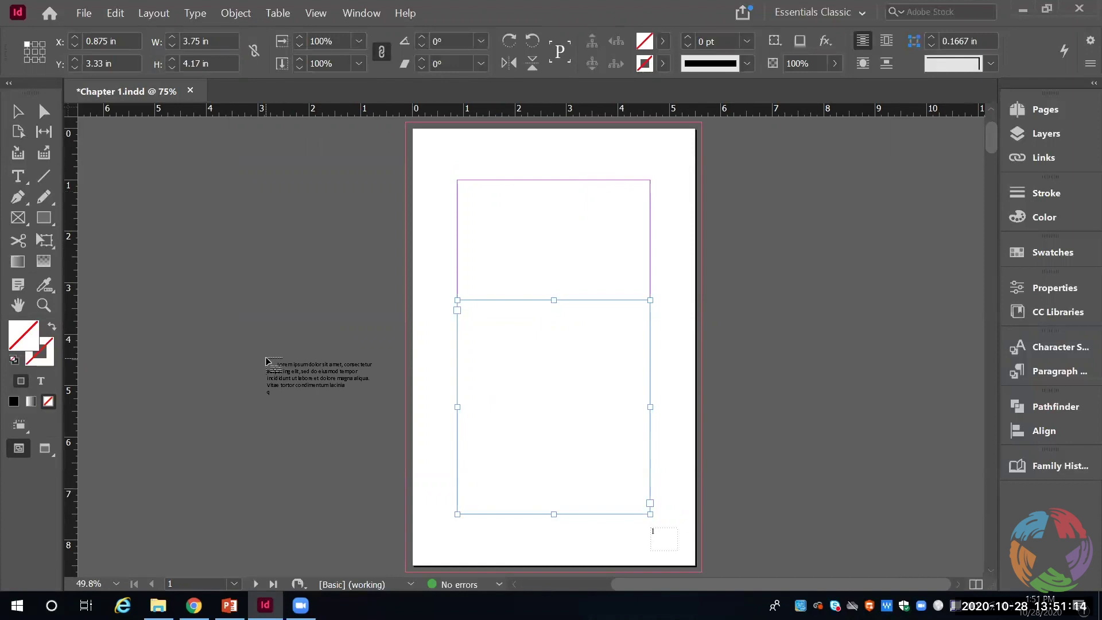
key("Escape")
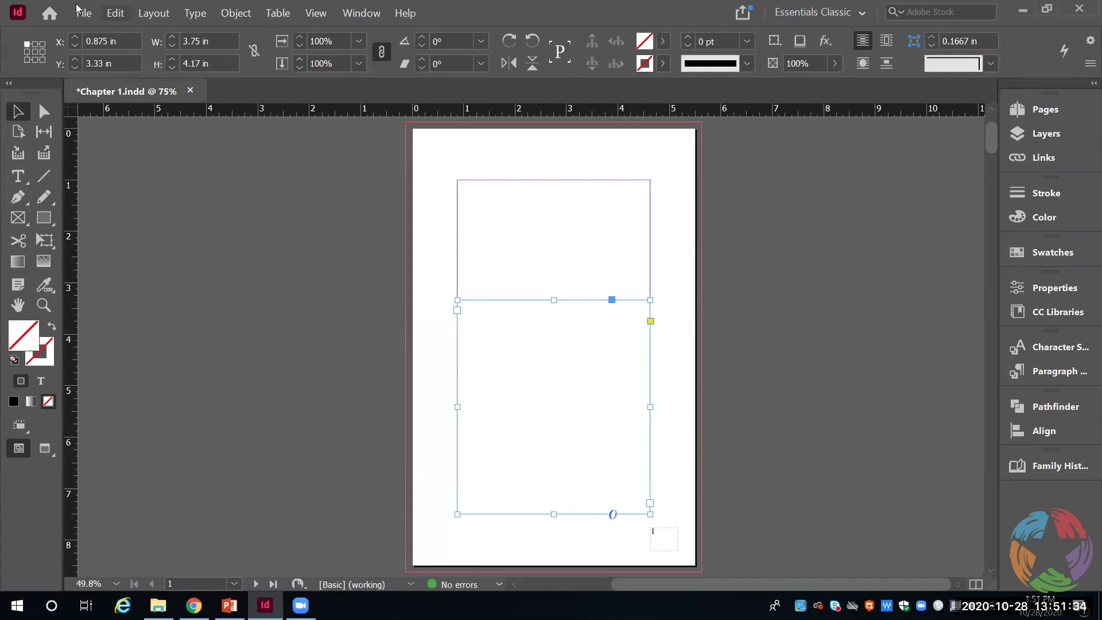
key("ctrl+d")
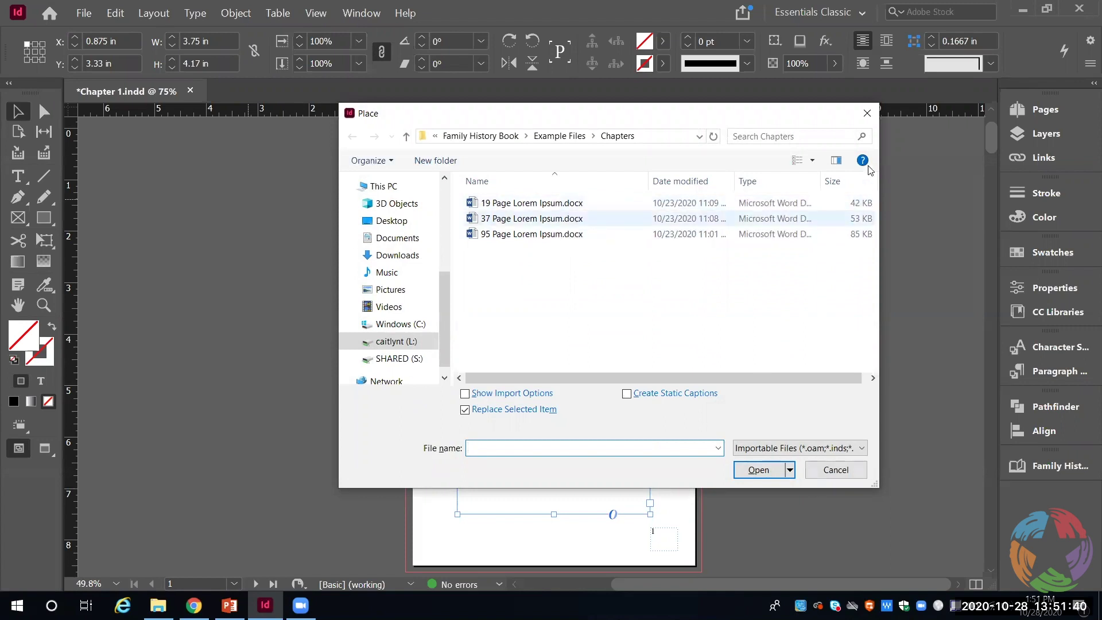
left_click(870, 114)
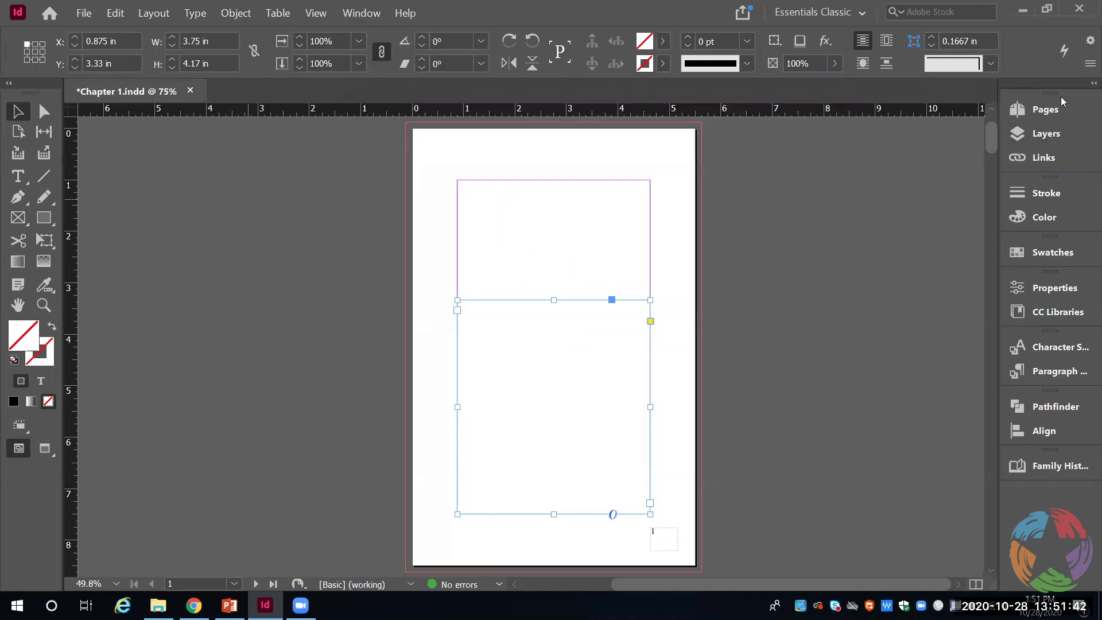
Open A-Master and draw a text frame filling the margins on both its left and right pages
left_click(1065, 108)
left_click(1066, 108)
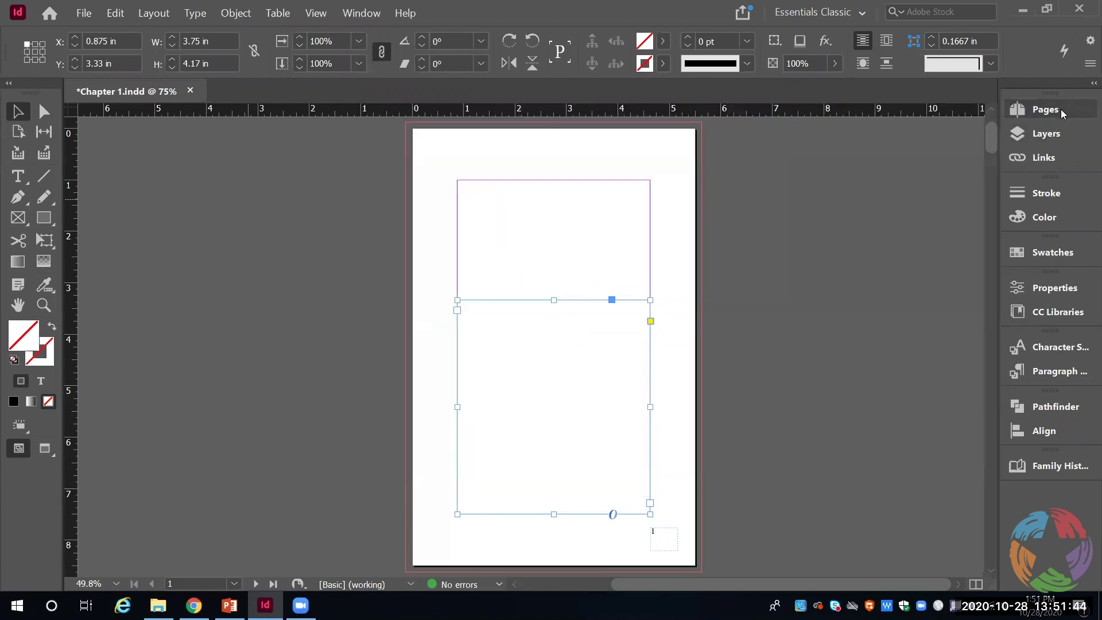
left_click(1039, 112)
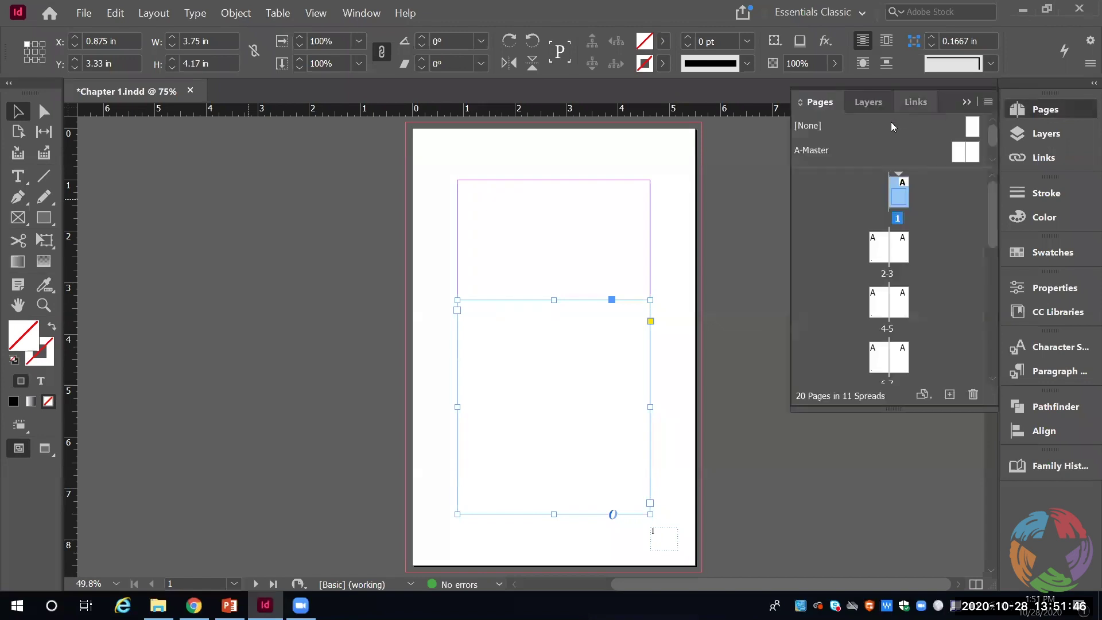
double_click(963, 153)
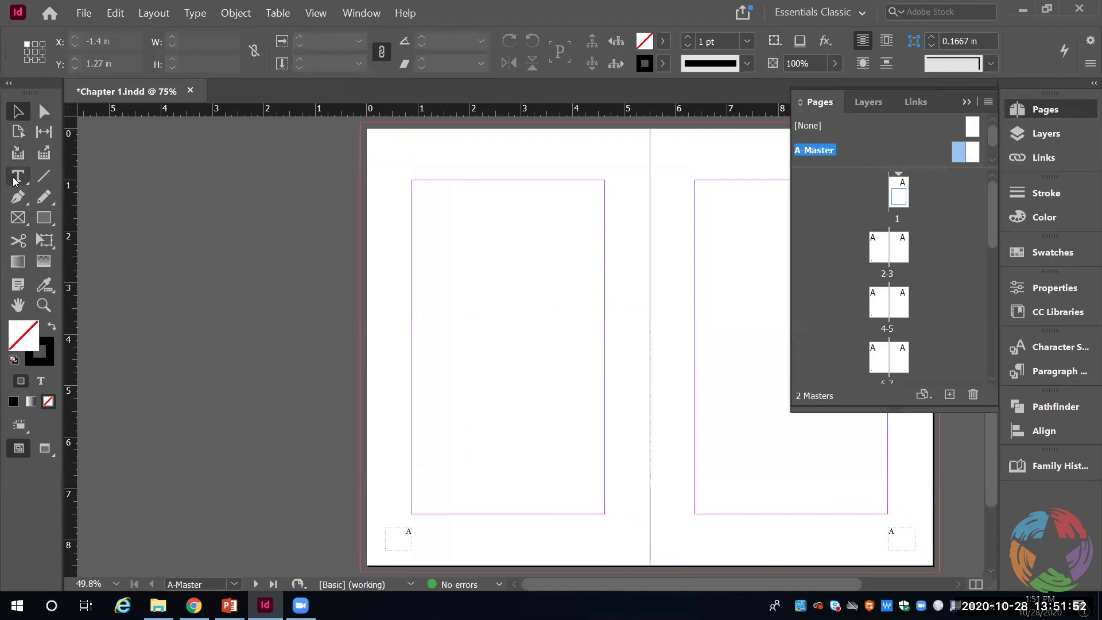
key("t")
left_click_drag(413, 182, 609, 517)
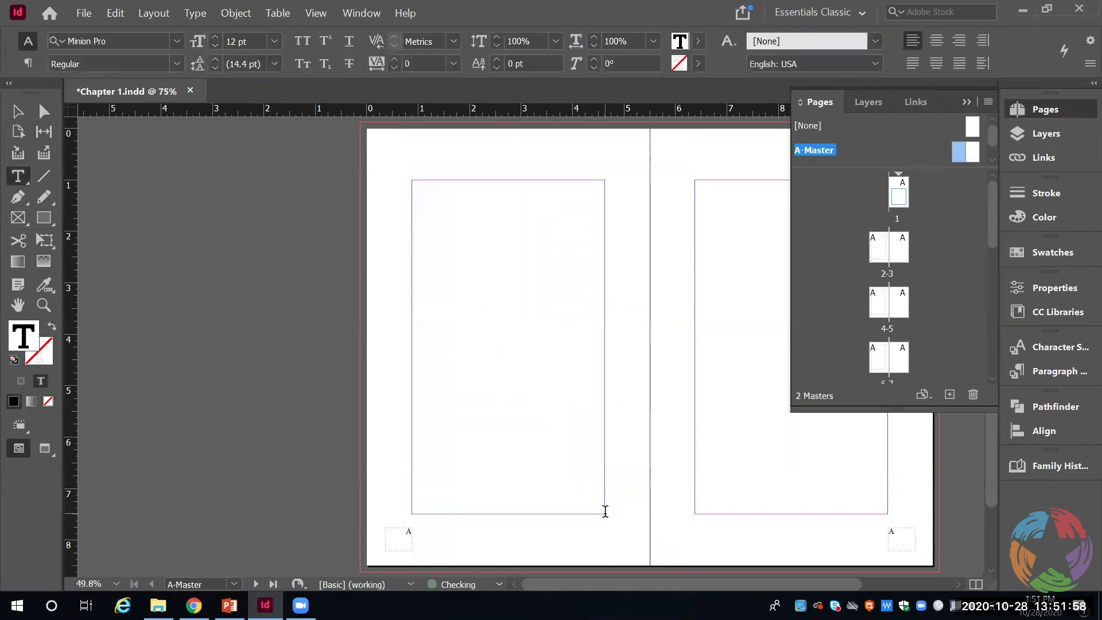
left_click_drag(549, 584, 625, 582)
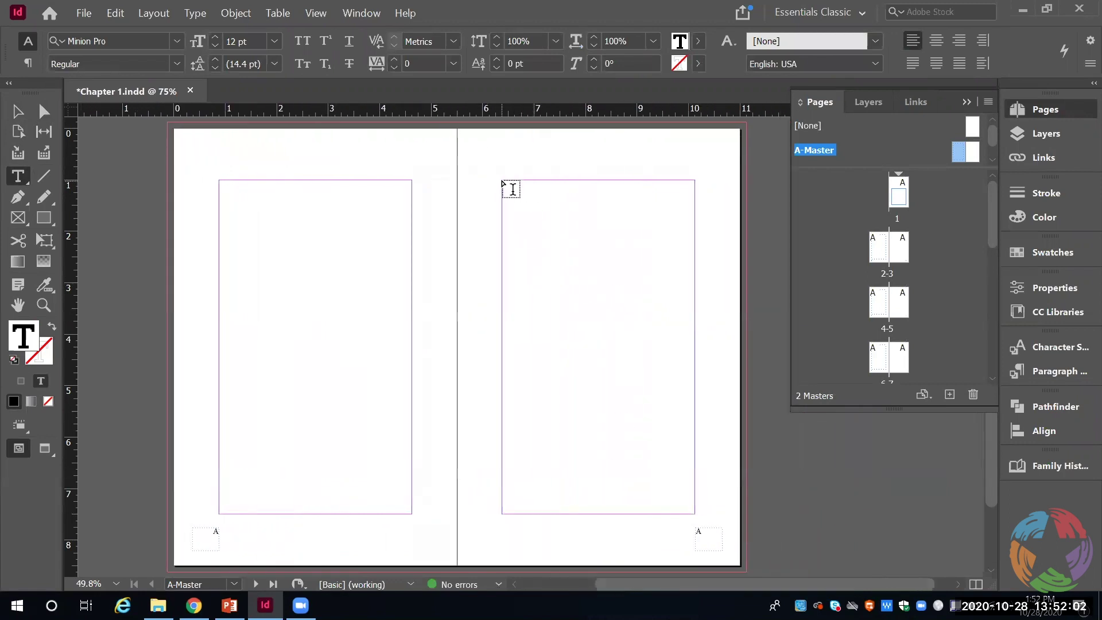
left_click_drag(503, 181, 695, 520)
Thread the left and right A-Master text frames together, starting from the left frame's in port
left_click(18, 111)
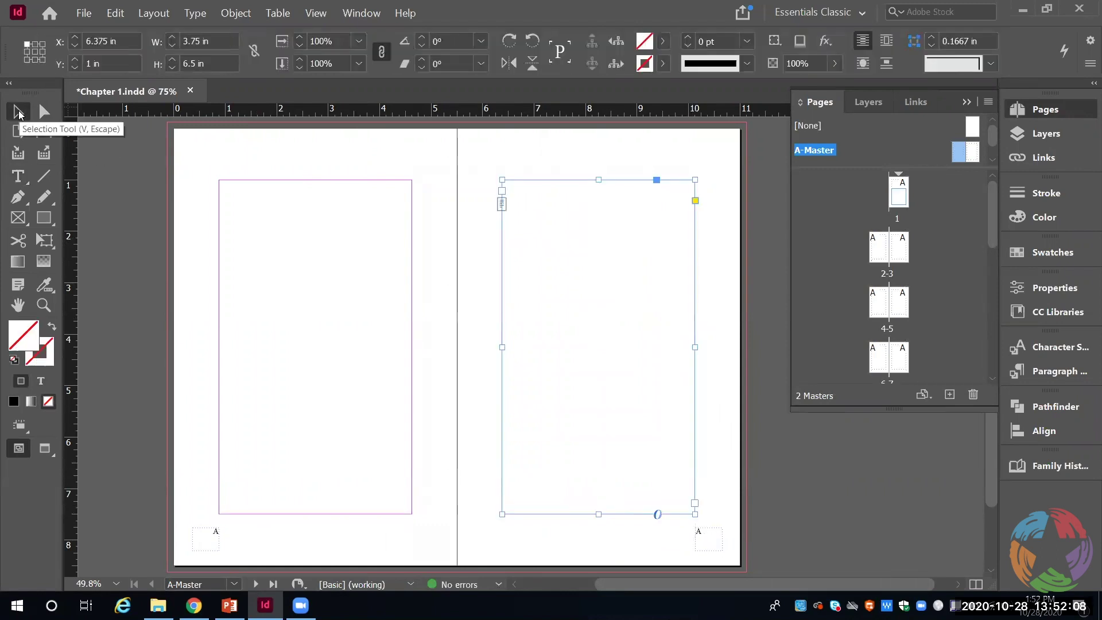
left_click(302, 248)
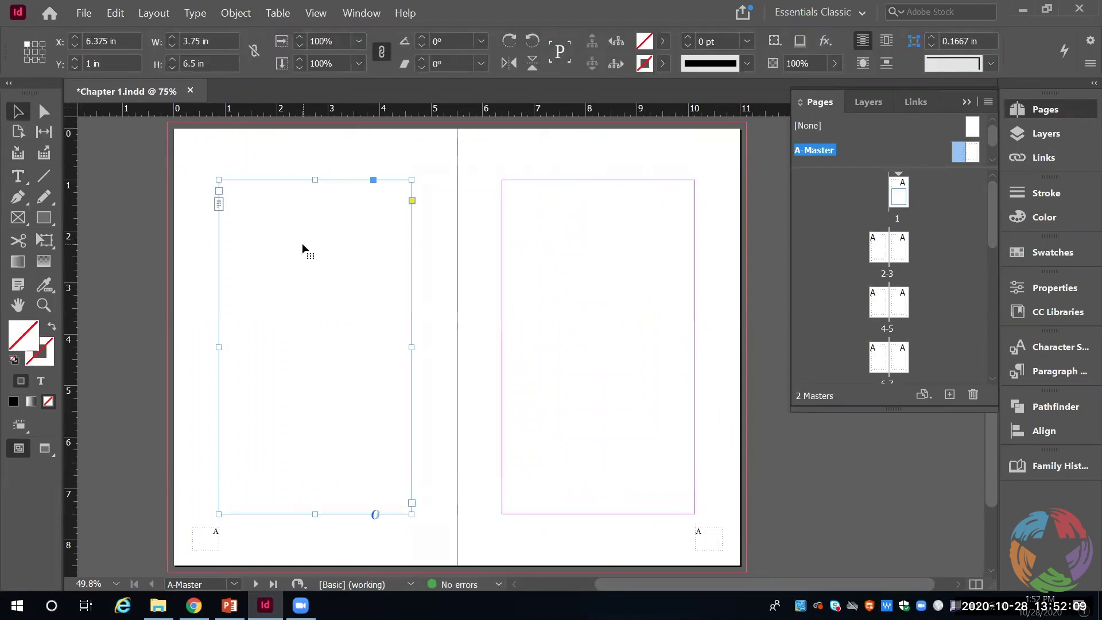
left_click(218, 190)
left_click(502, 195)
left_click(501, 187)
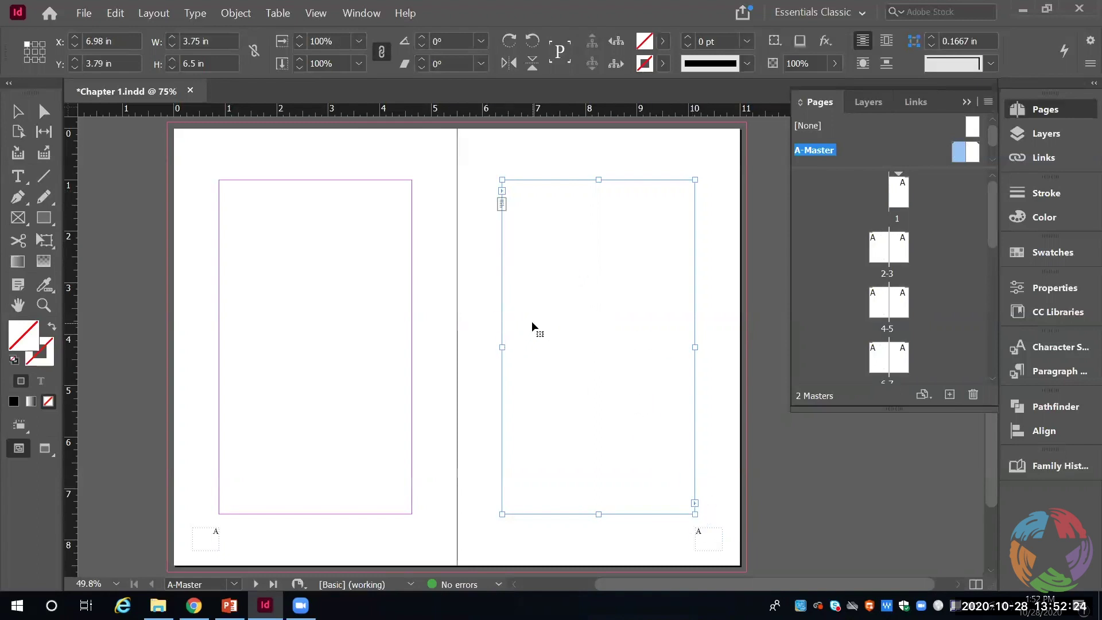
Undo the last changes to the right-page text frame on A-Master and select each frame to check it
key("ctrl+z")
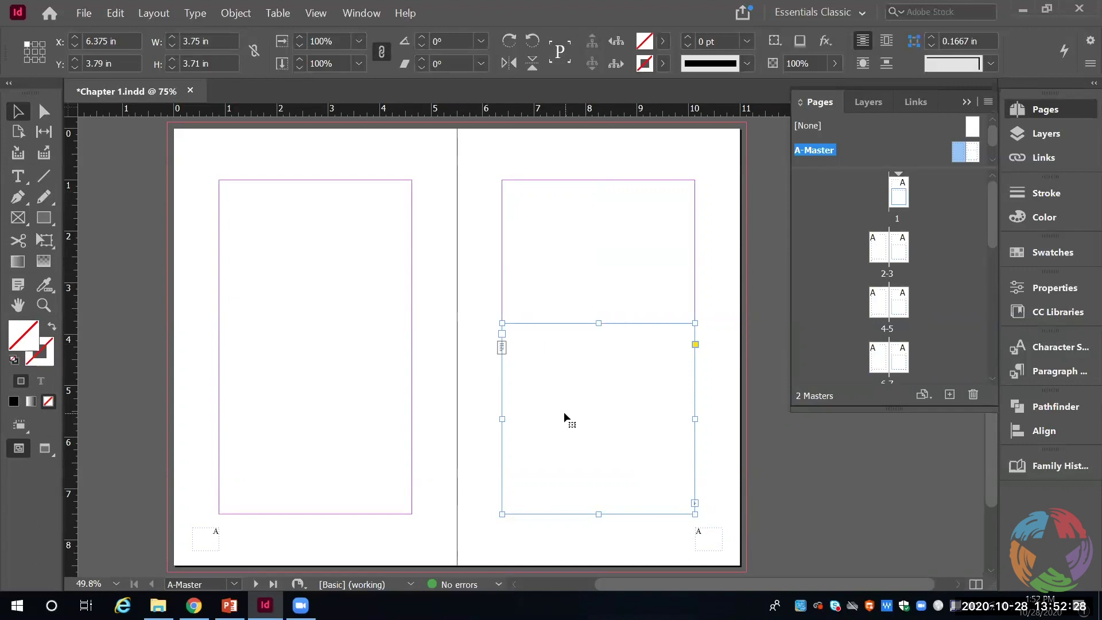
key("ctrl+z")
left_click(566, 313)
left_click(331, 304)
left_click(606, 396)
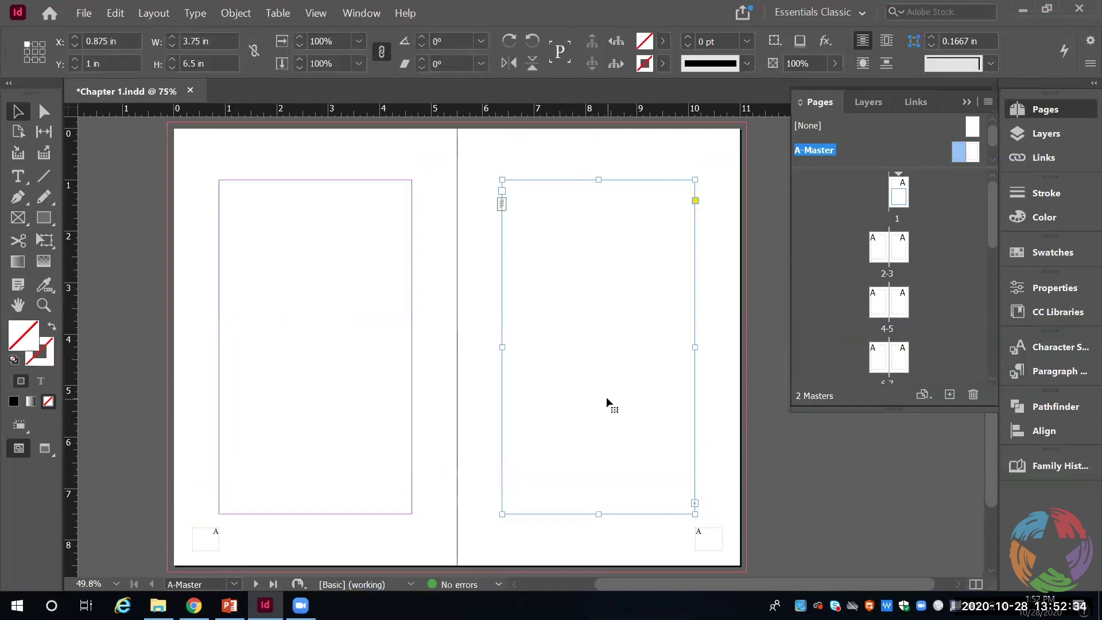
Go to page 1 and delete both the short text frame and the full-size text frame
double_click(899, 202)
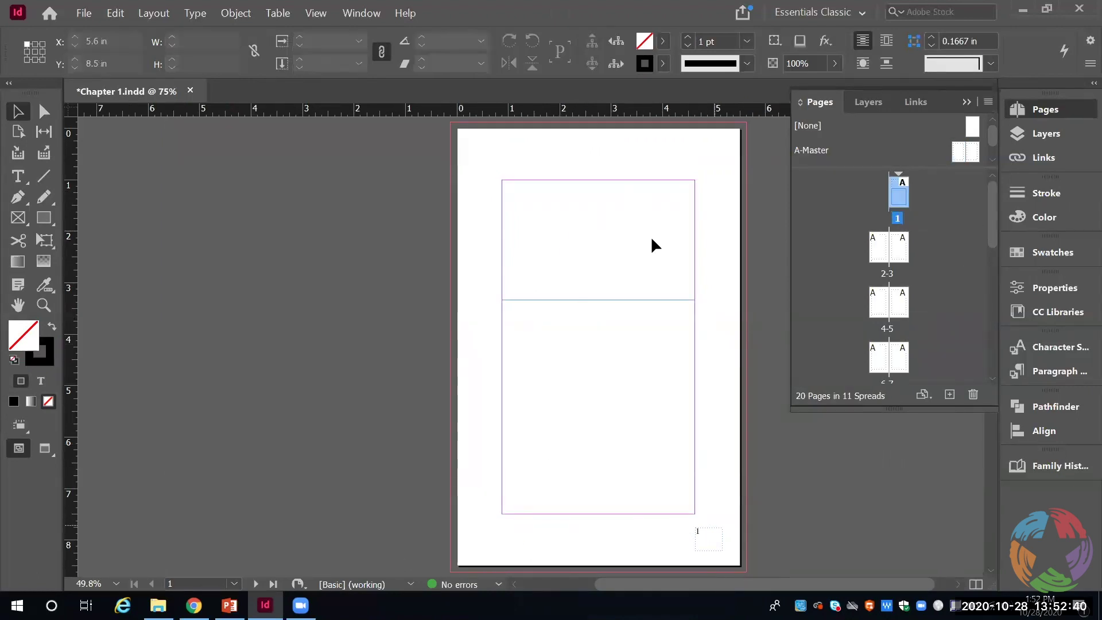
left_click(590, 308)
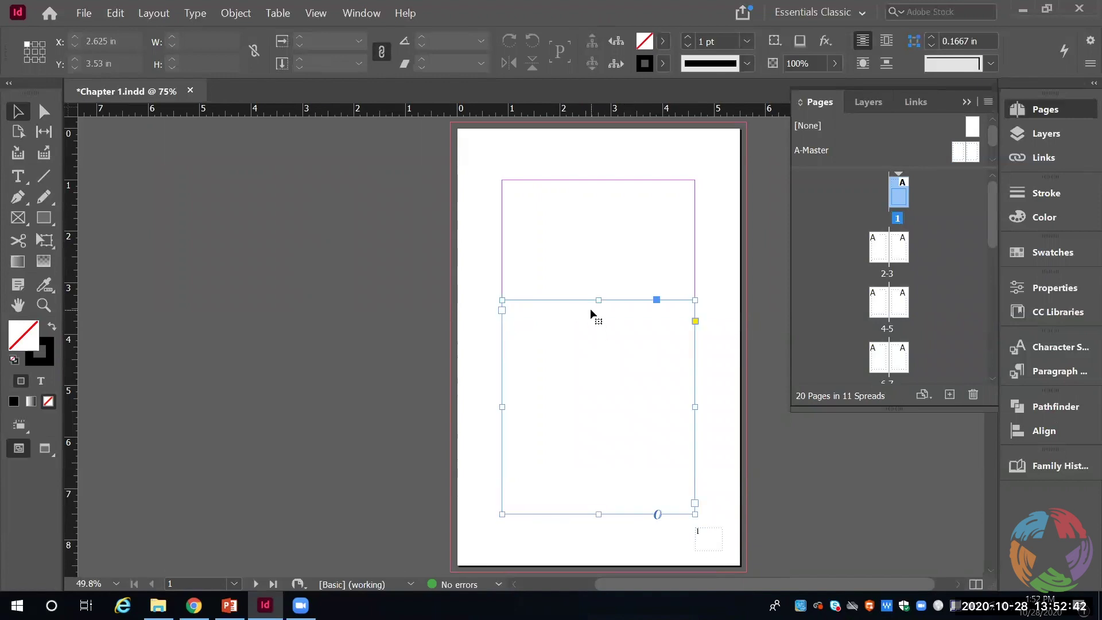
left_click(567, 205)
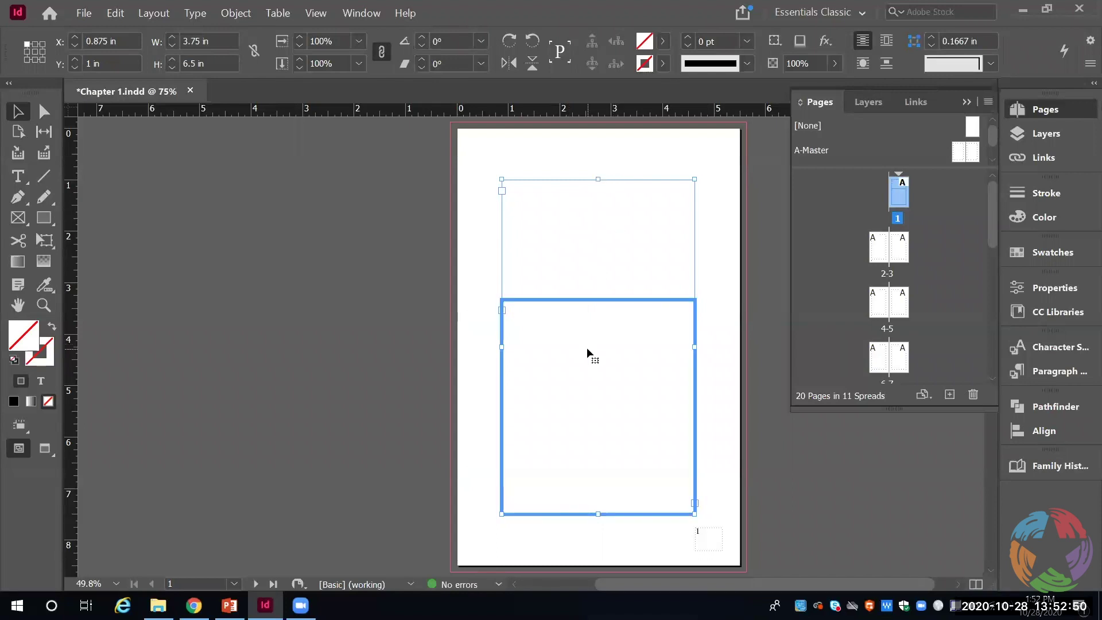
key("Delete")
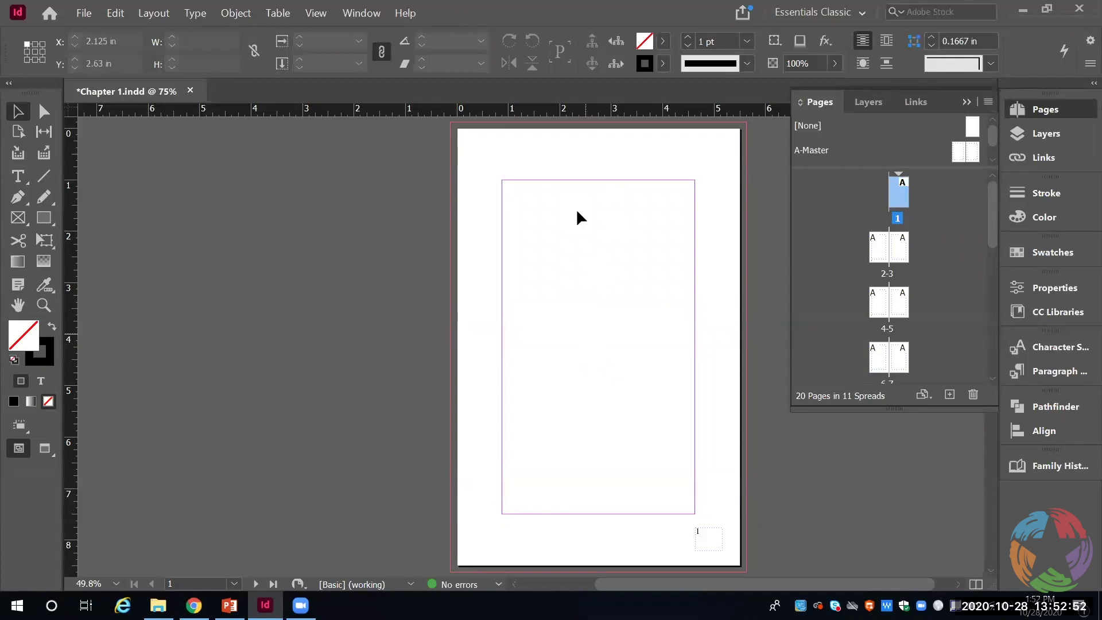
left_click_drag(536, 160, 562, 248)
Check the right-page text frame on A-Master and apply that master page to page 1
double_click(971, 155)
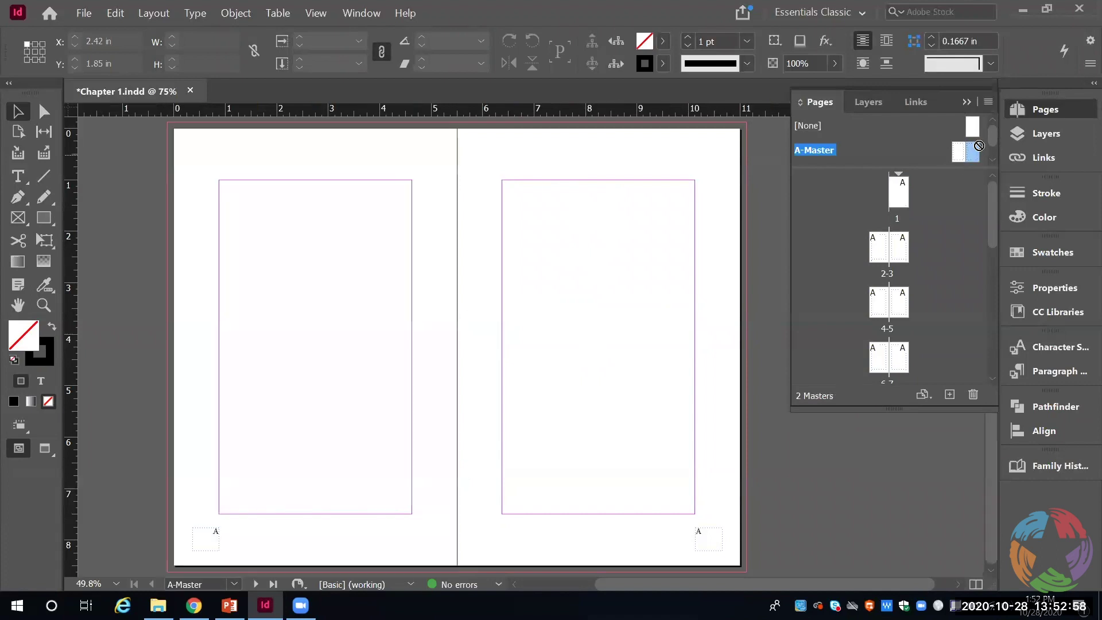
left_click(617, 305)
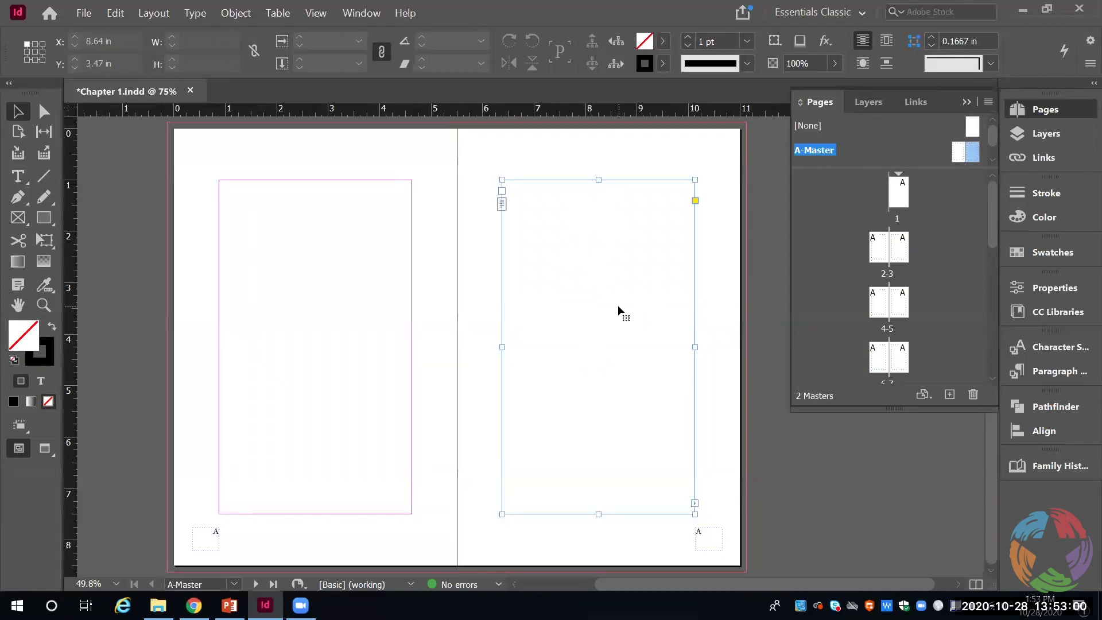
left_click_drag(971, 157, 902, 190)
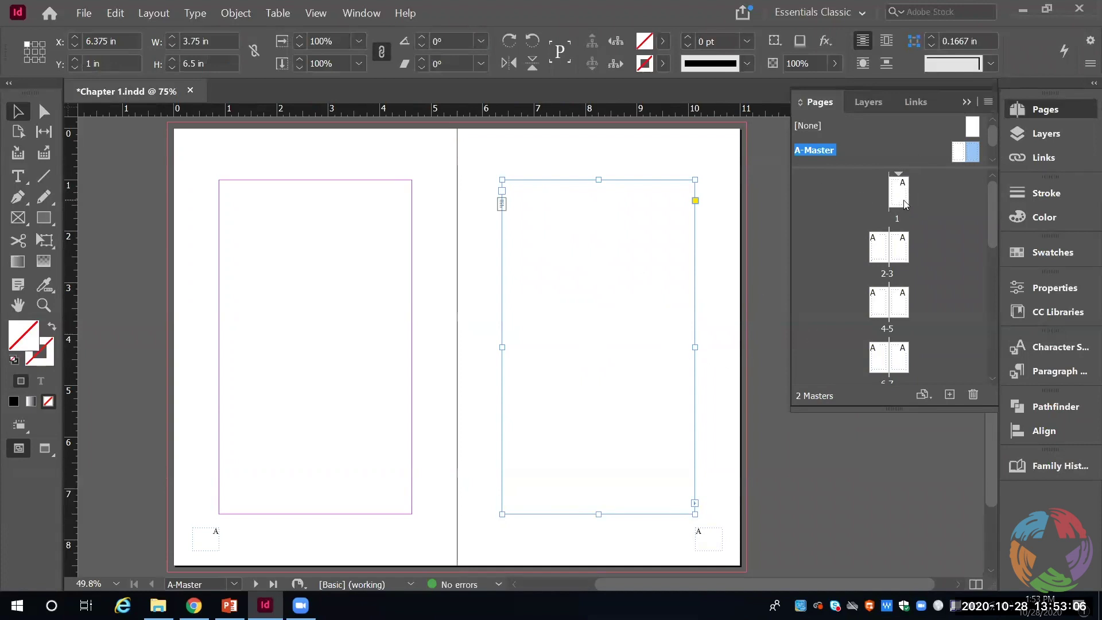
Override the master text frame on page 1, shorten it from the top to about 3.85 in tall, and delete it
double_click(903, 200)
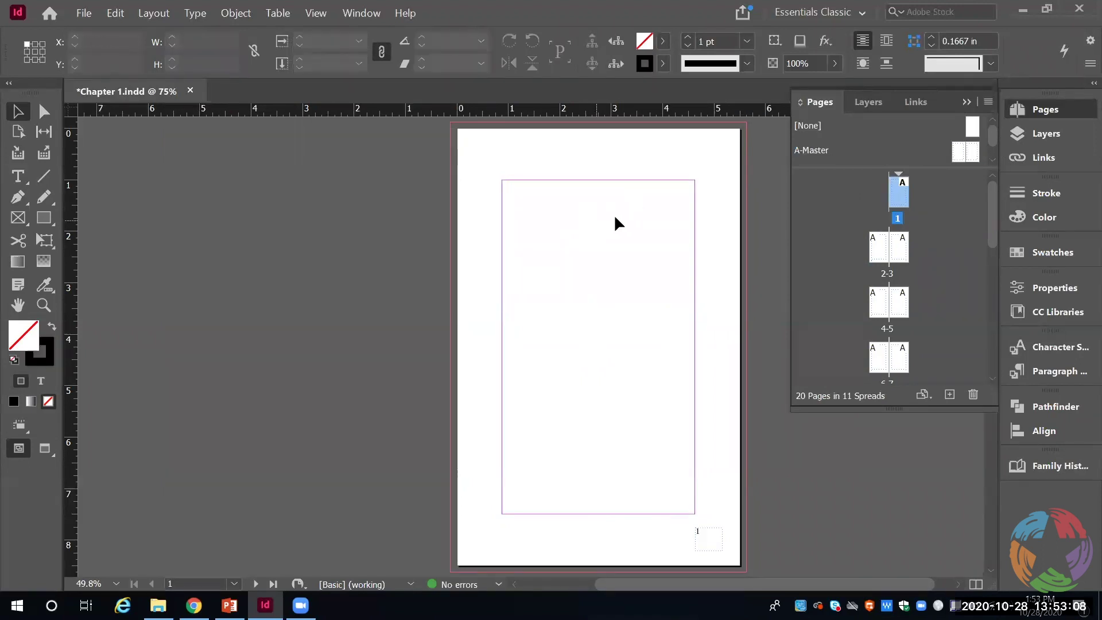
left_click(612, 230)
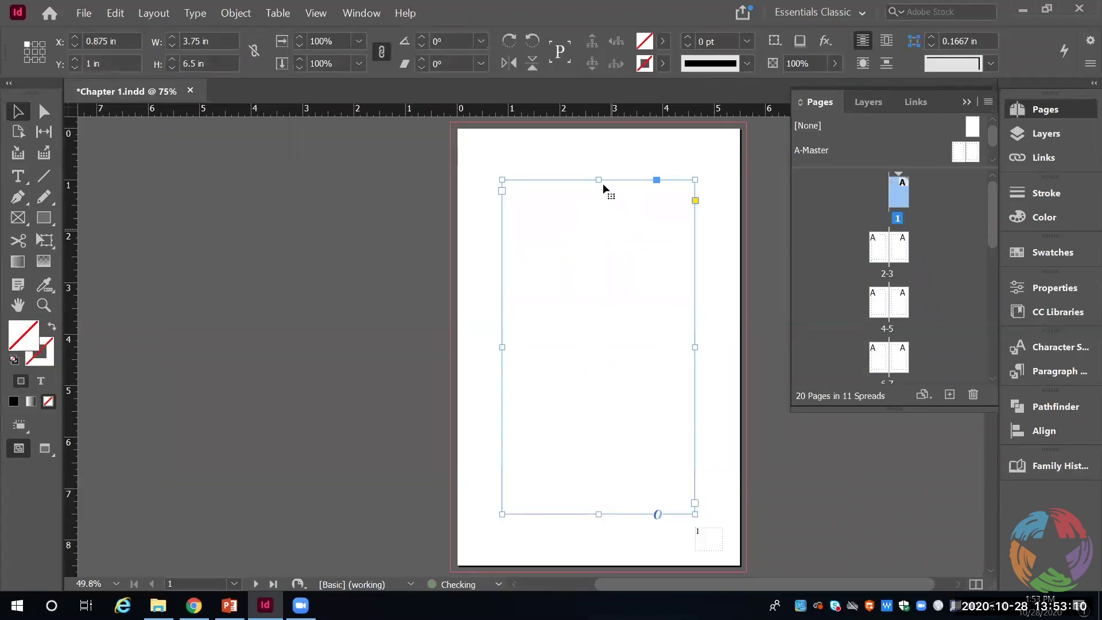
left_click_drag(599, 181, 592, 315)
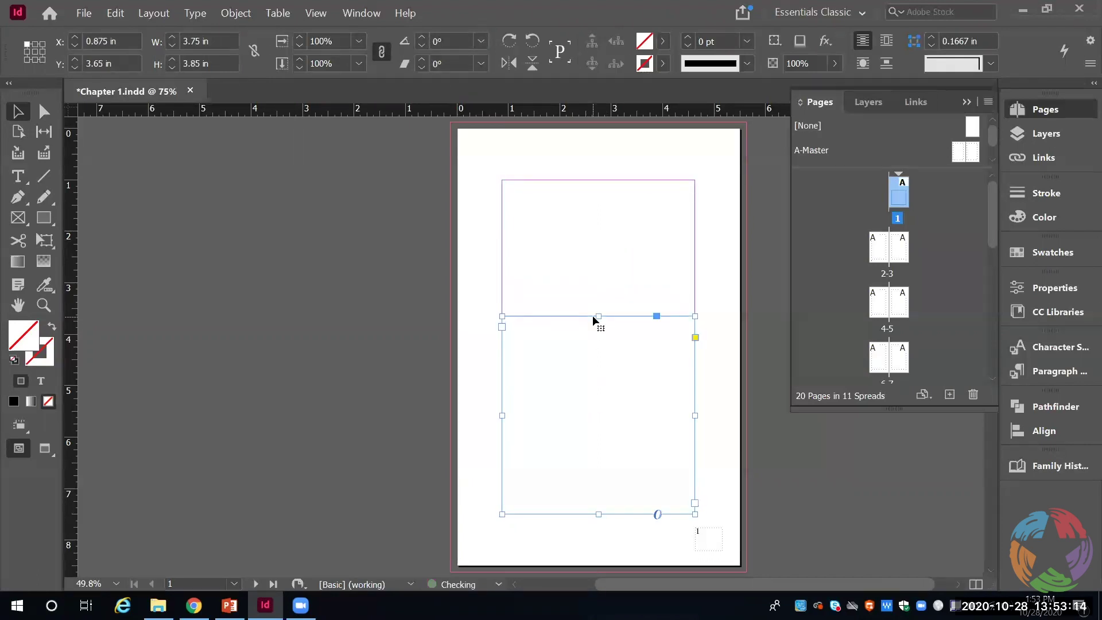
left_click(610, 267)
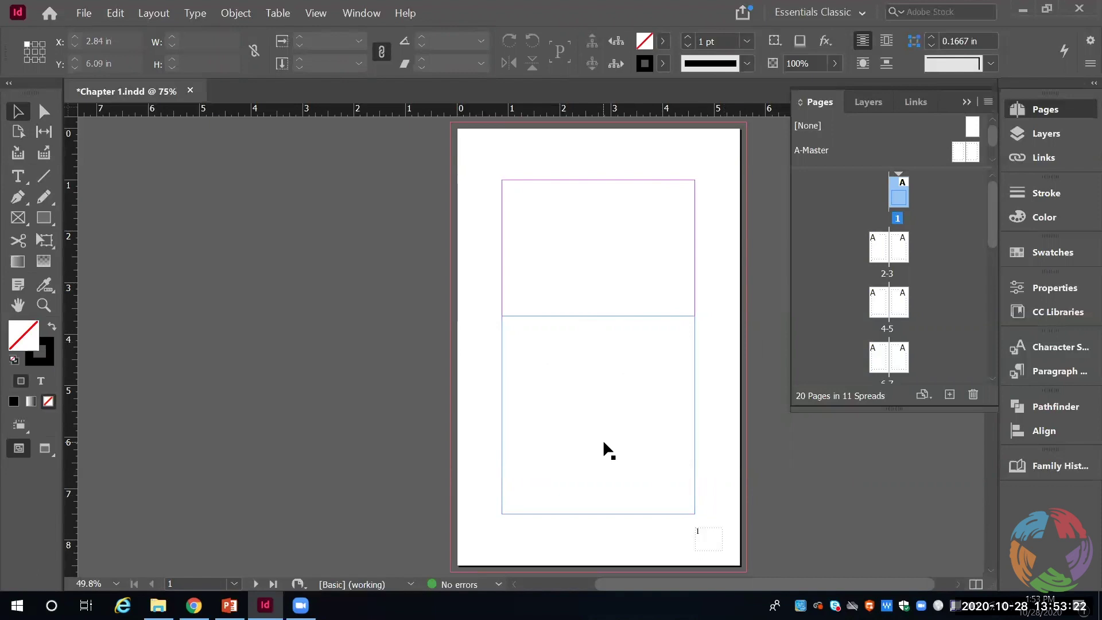
left_click(589, 394)
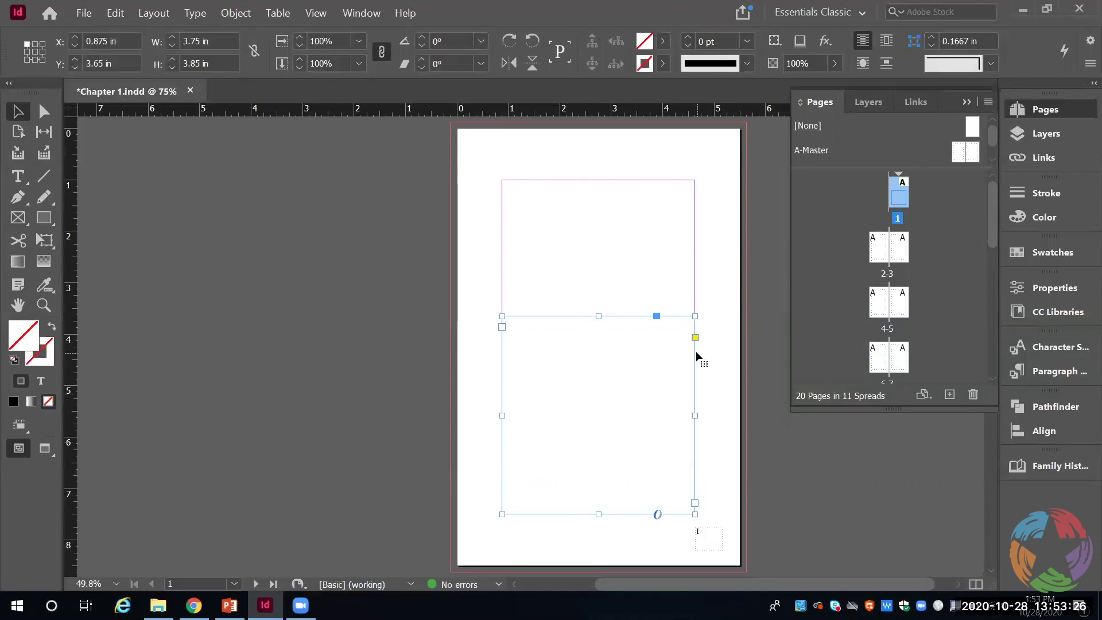
key("Delete")
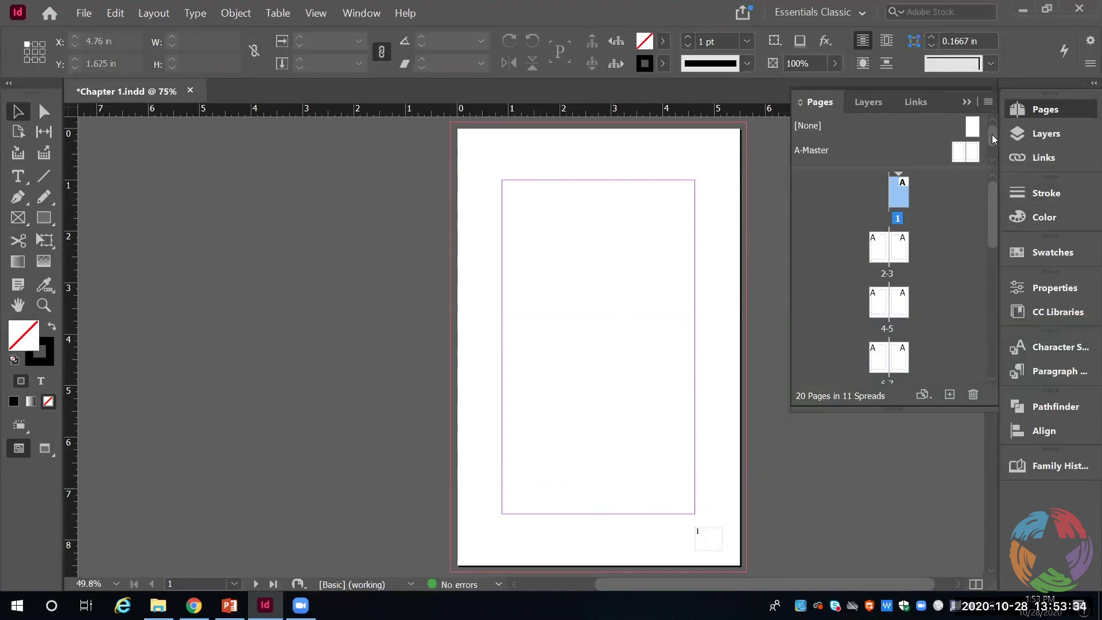
Delete the left page of the B-Master spread
left_click_drag(992, 134, 992, 156)
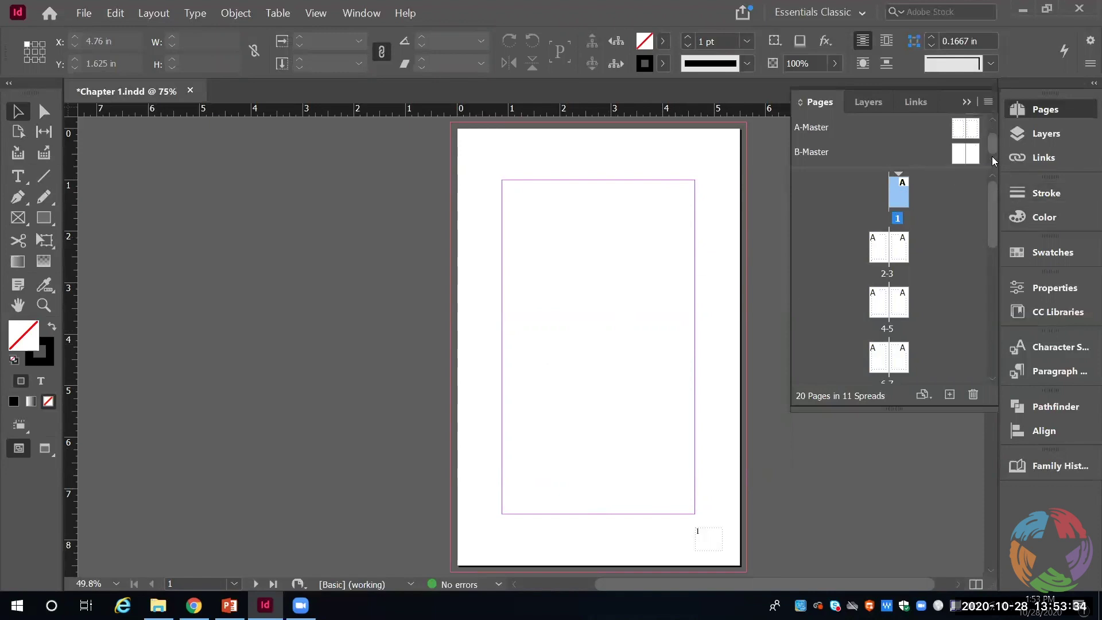
right_click(963, 155)
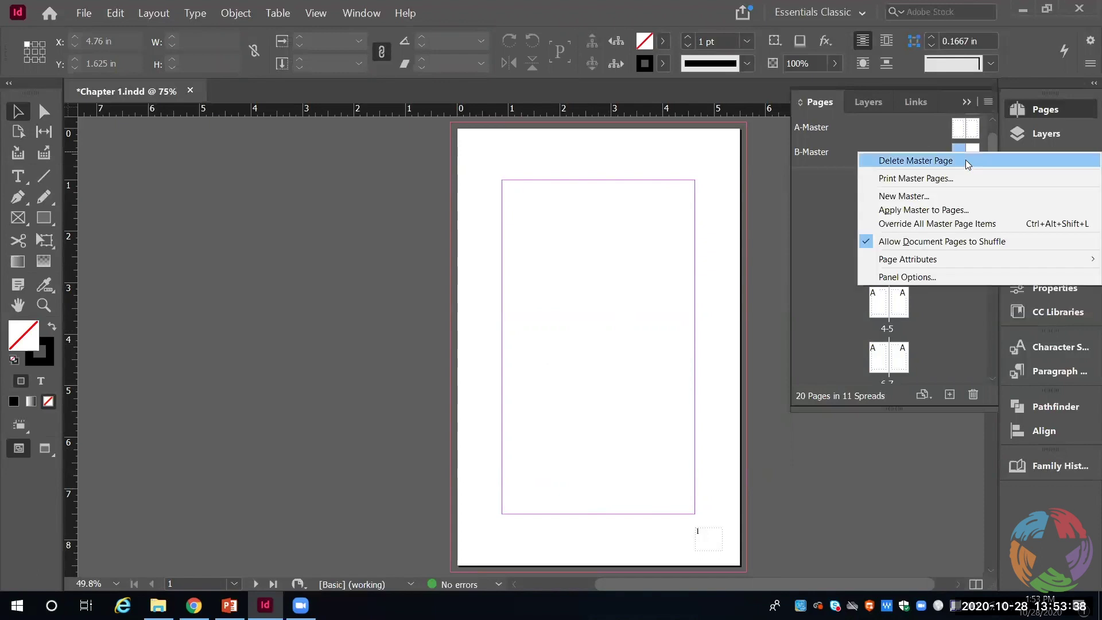
left_click(966, 161)
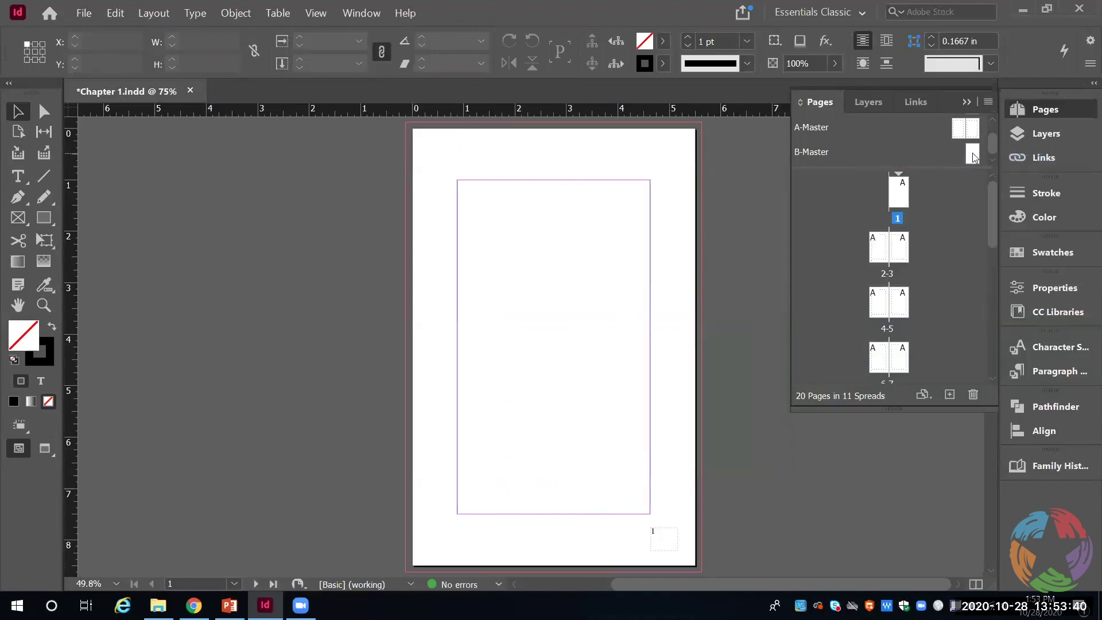
Open B-Master and draw a body text frame about 3.75 by 4.33 in, filling the lower two thirds of the margins
double_click(972, 155)
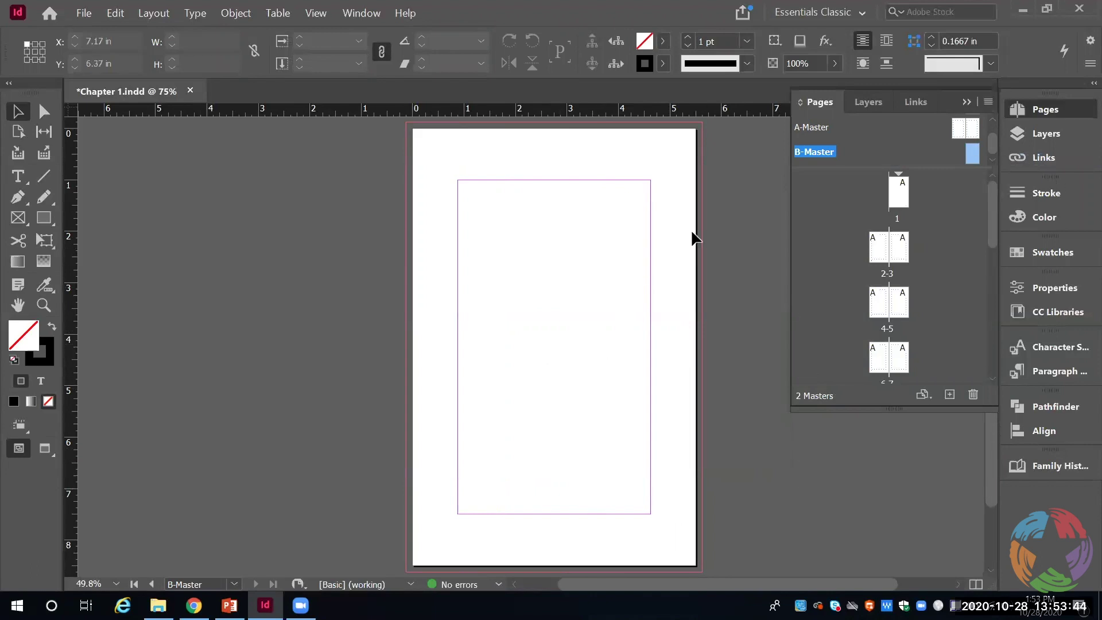
left_click(17, 182)
left_click_drag(458, 292, 652, 509)
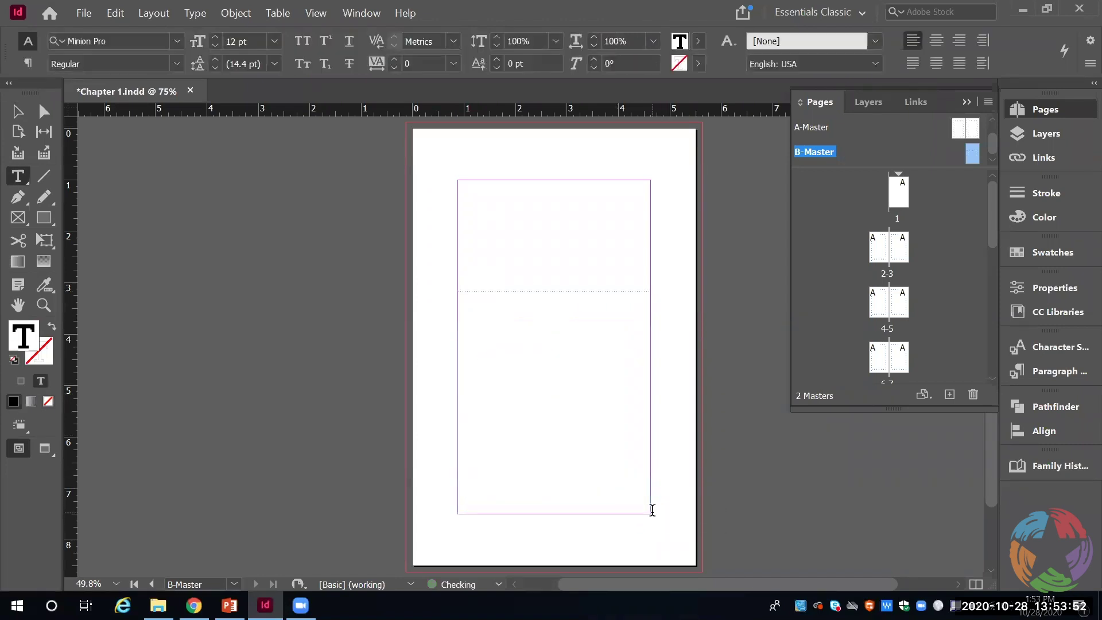
Draw a text frame about 0.96 by 1.22 in, centred near the top margin of B-Master, containing a centred 72 pt placeholder "A"
left_click_drag(530, 184, 580, 247)
type("A")
key("ctrl+a")
left_click(274, 41)
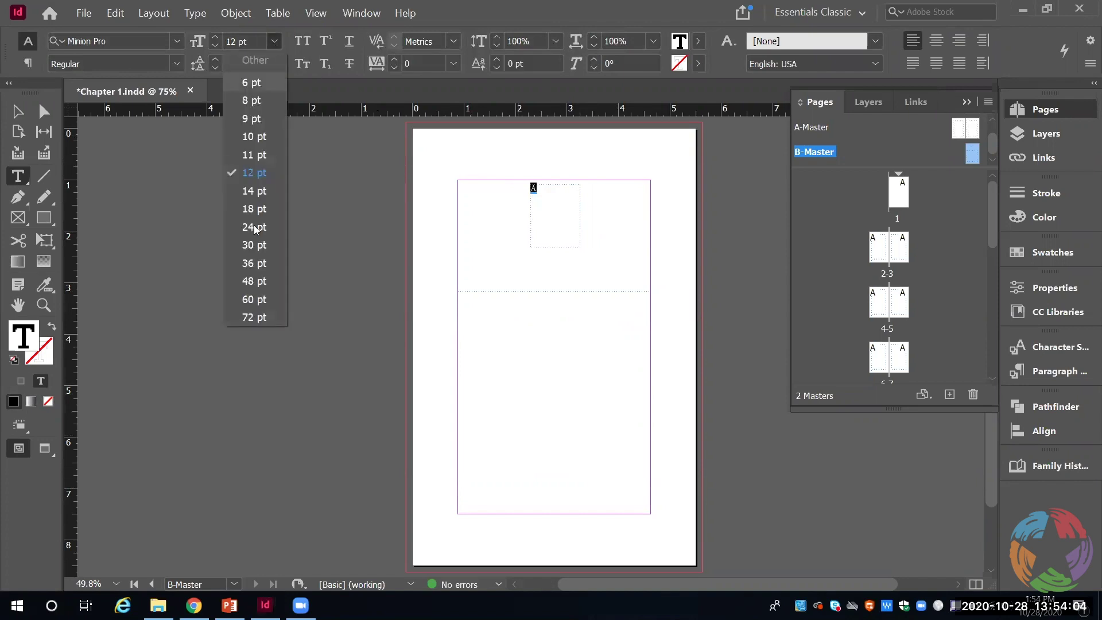
left_click(267, 300)
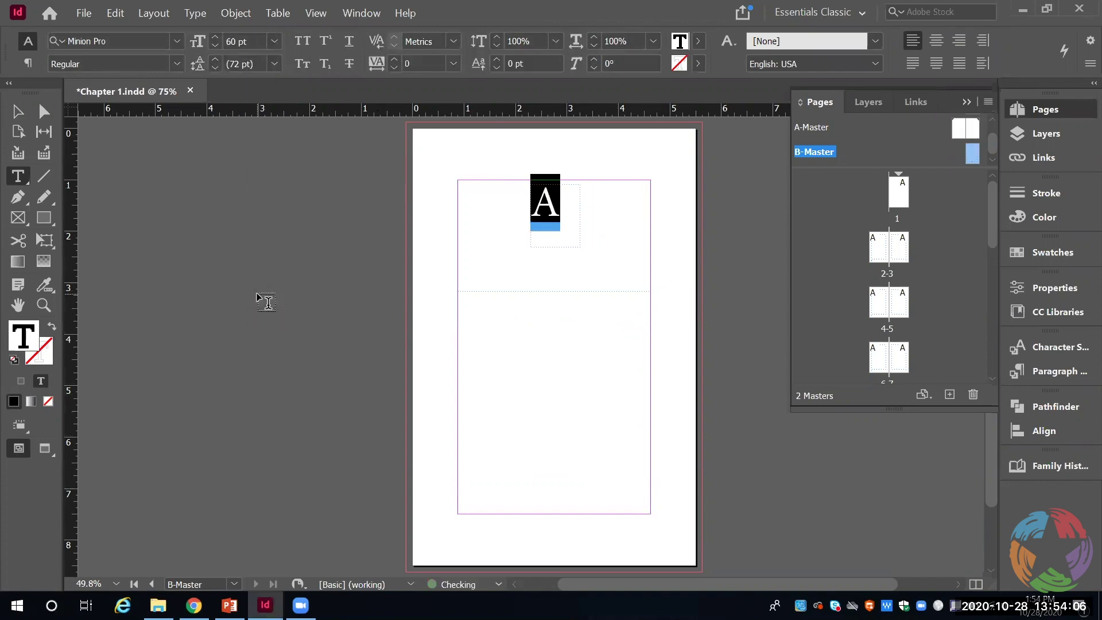
left_click(275, 37)
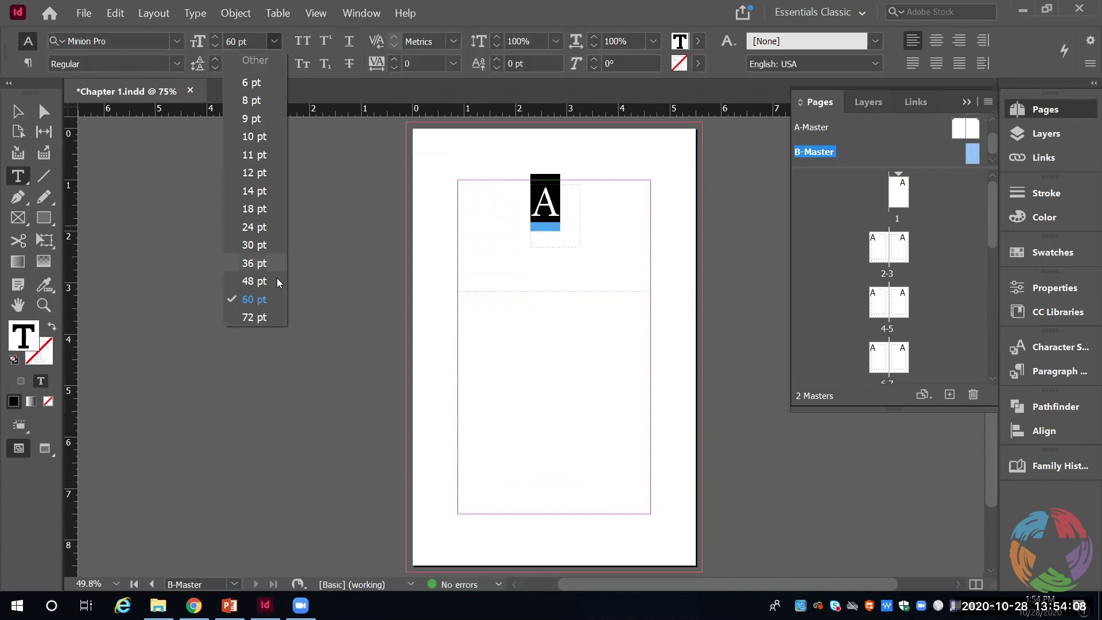
key("Escape")
left_click(257, 317)
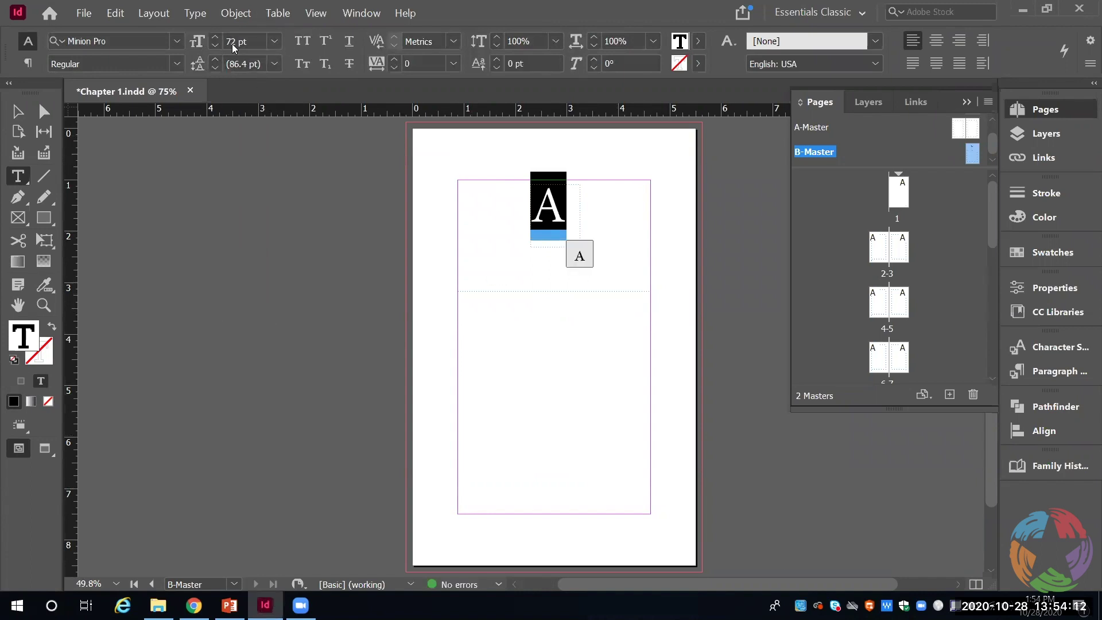
key("ctrl+shift+c")
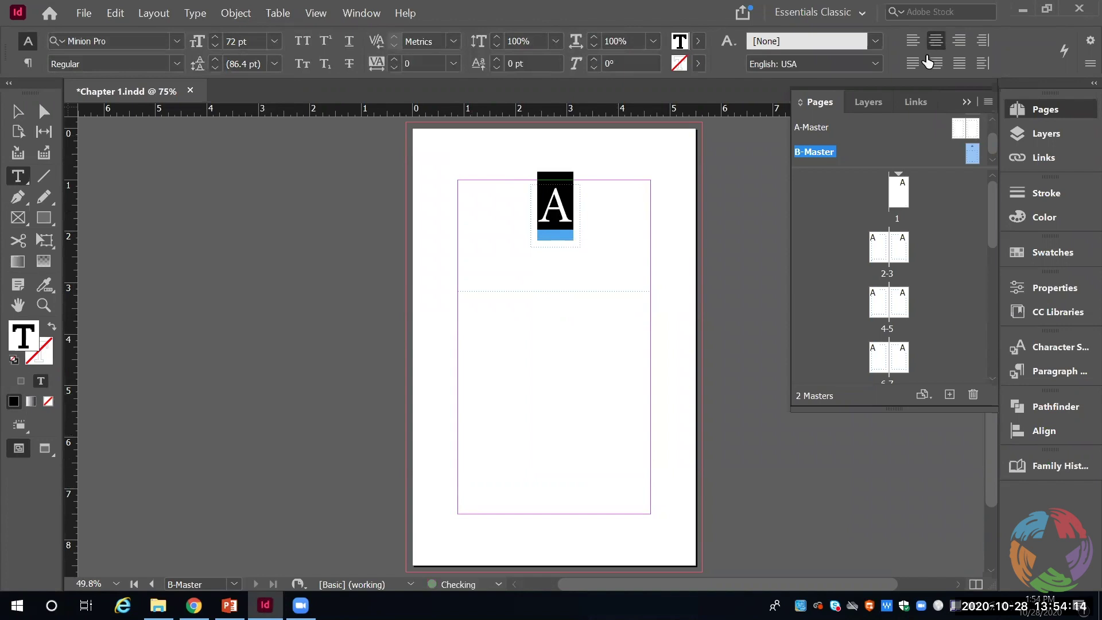
Replace the large placeholder letter on B-Master with a Section Marker
left_click(195, 12)
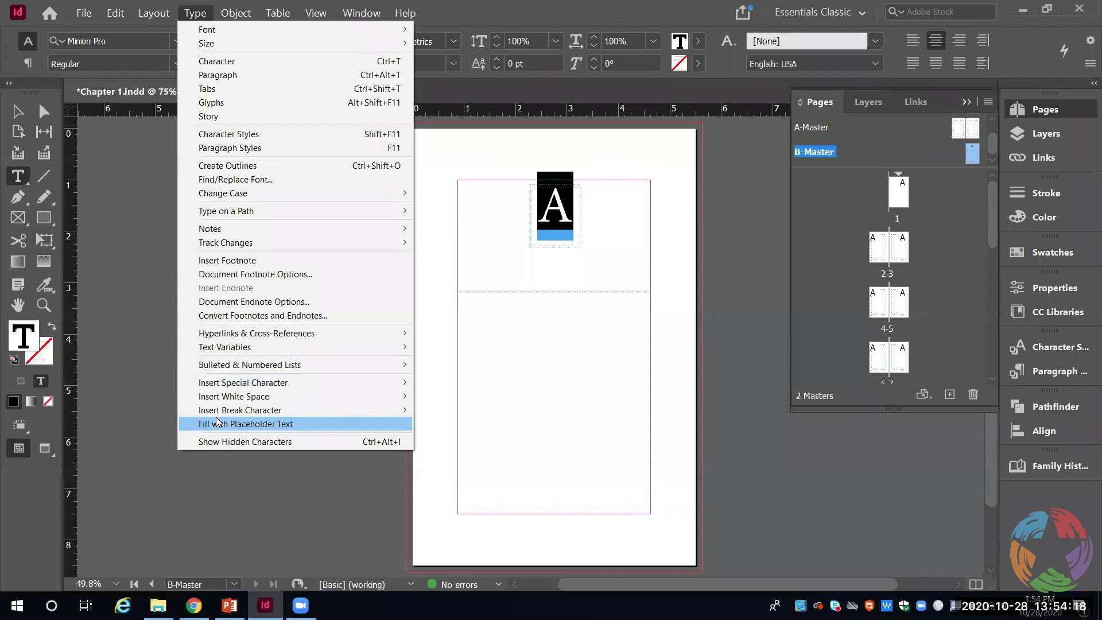
mouse_move(451, 400)
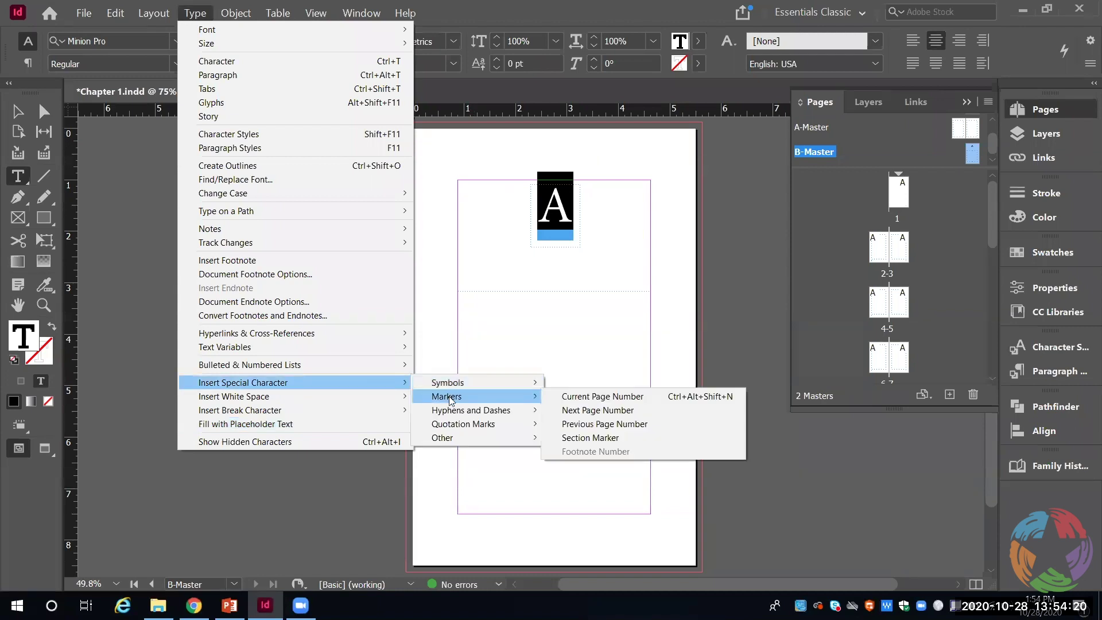
left_click(603, 437)
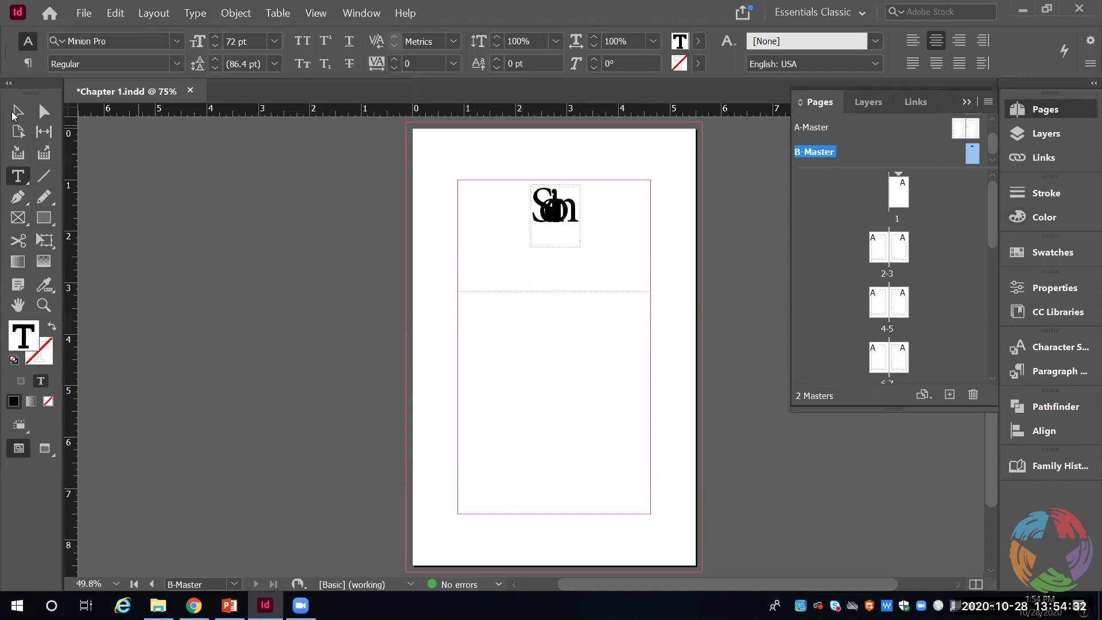
left_click(12, 112)
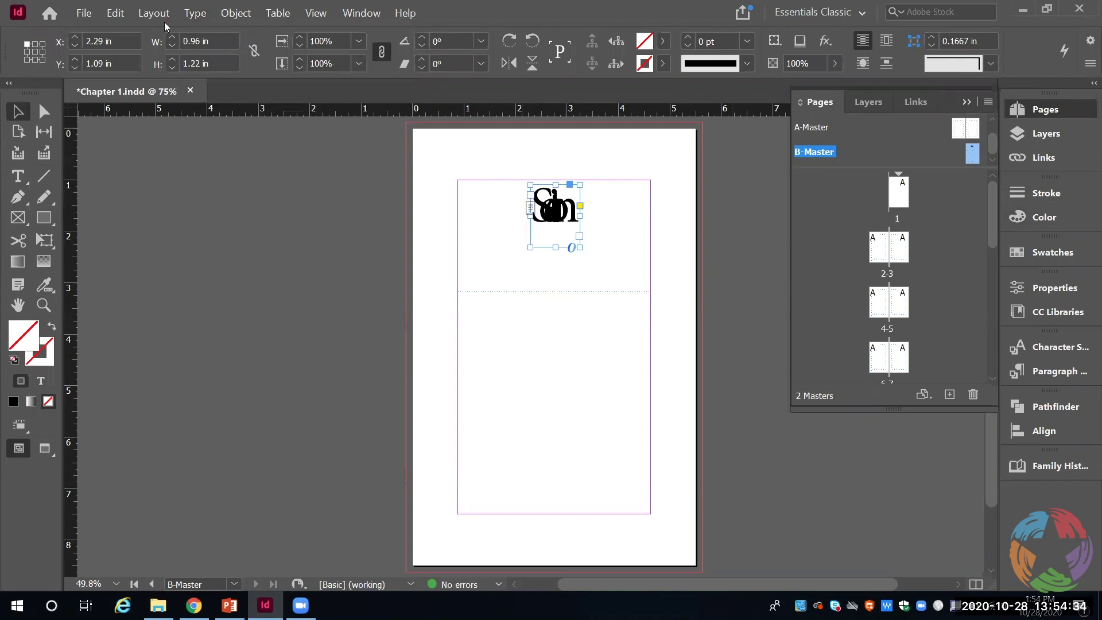
Apply B-Master to page 1, override its section marker frame and enter 1 as the chapter number
left_click_drag(972, 156, 903, 198)
double_click(903, 198)
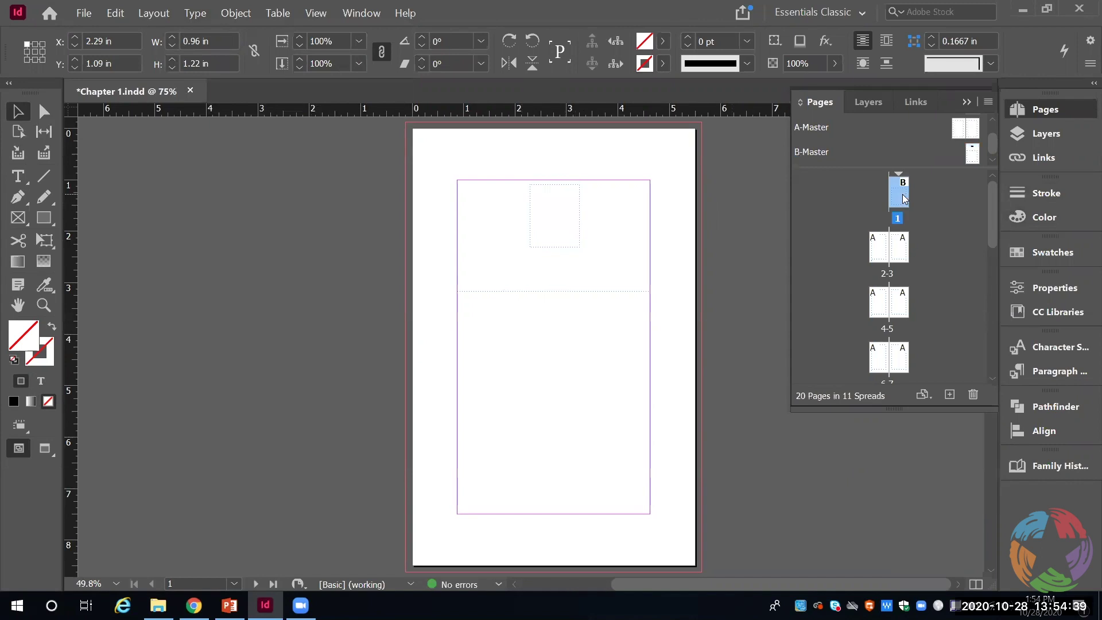
left_click(543, 229)
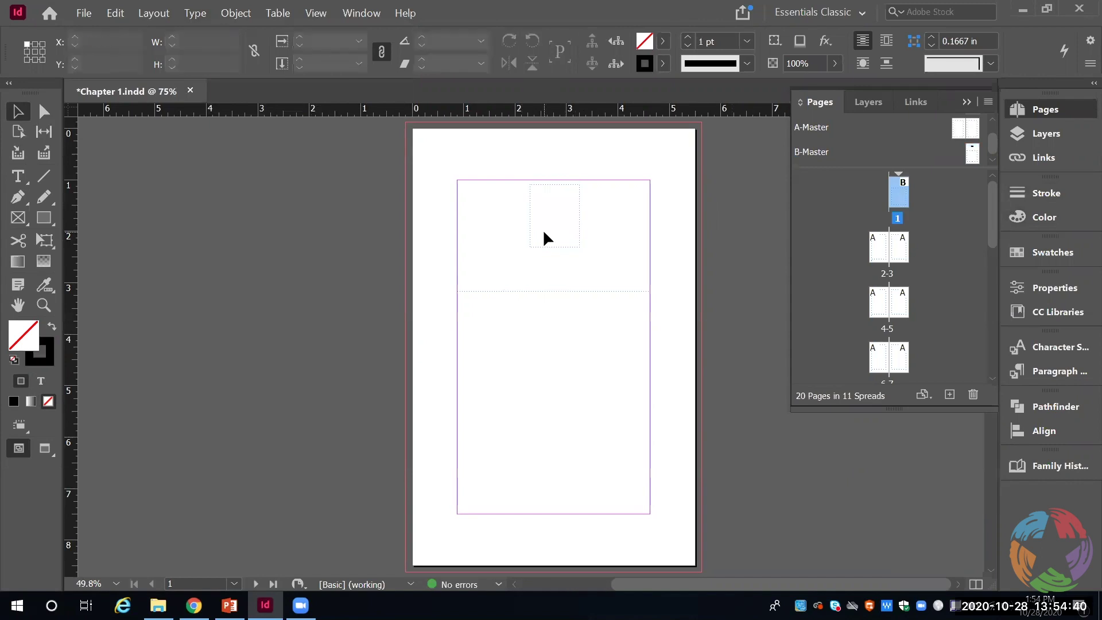
left_click(571, 201, "ctrl+shift")
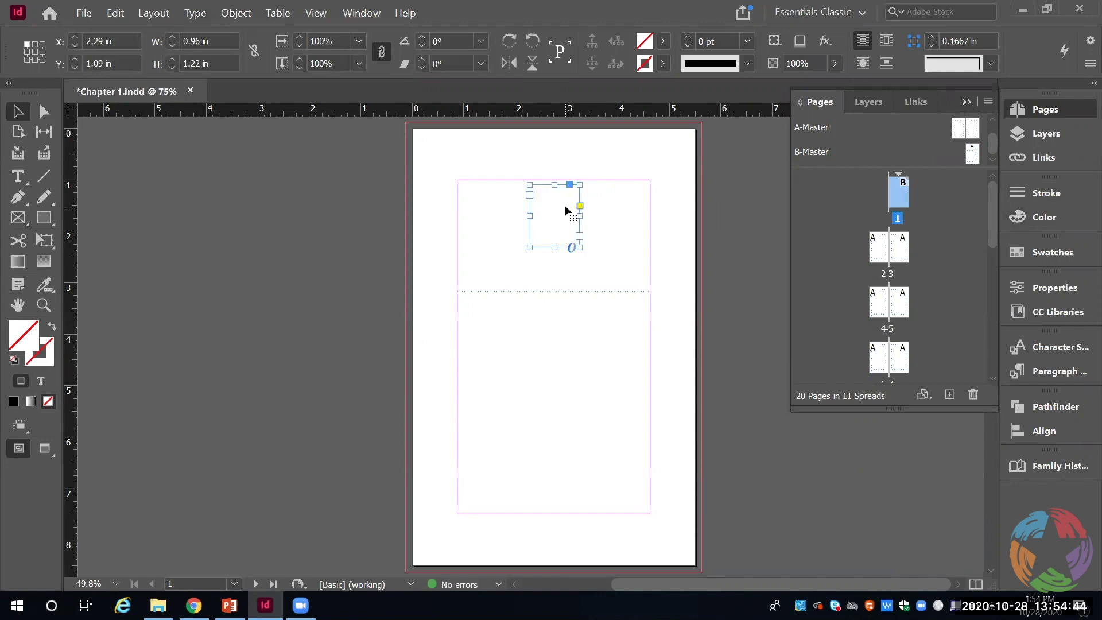
double_click(566, 205)
type("1")
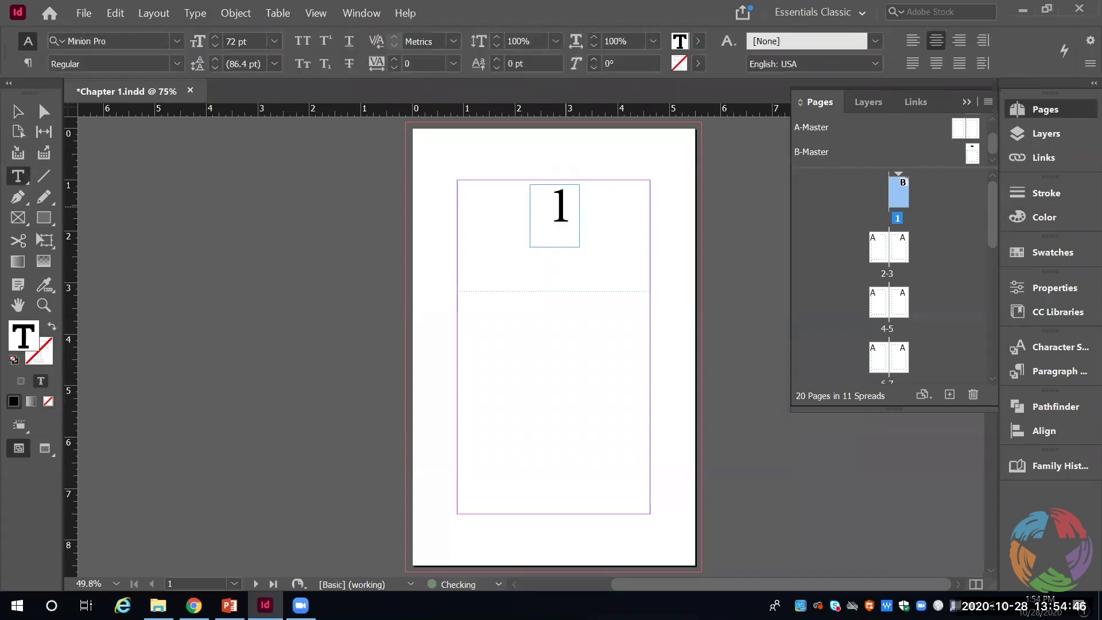
left_click(622, 261)
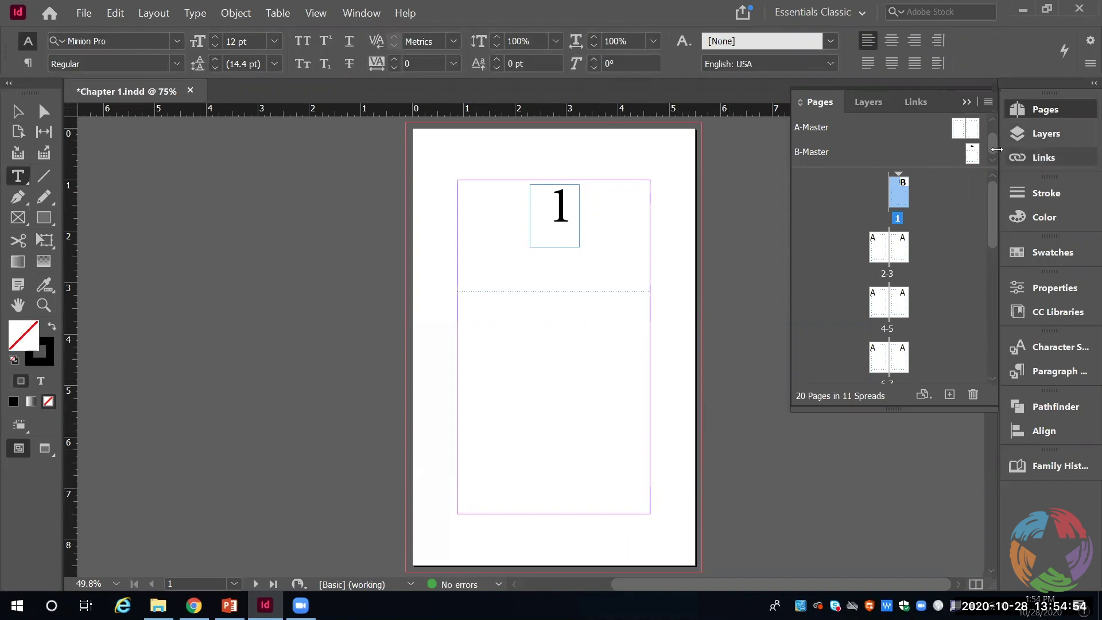
On B-Master, draw a small text frame just below the lower-right margin corner and insert the Current Page Number marker in it
double_click(974, 155)
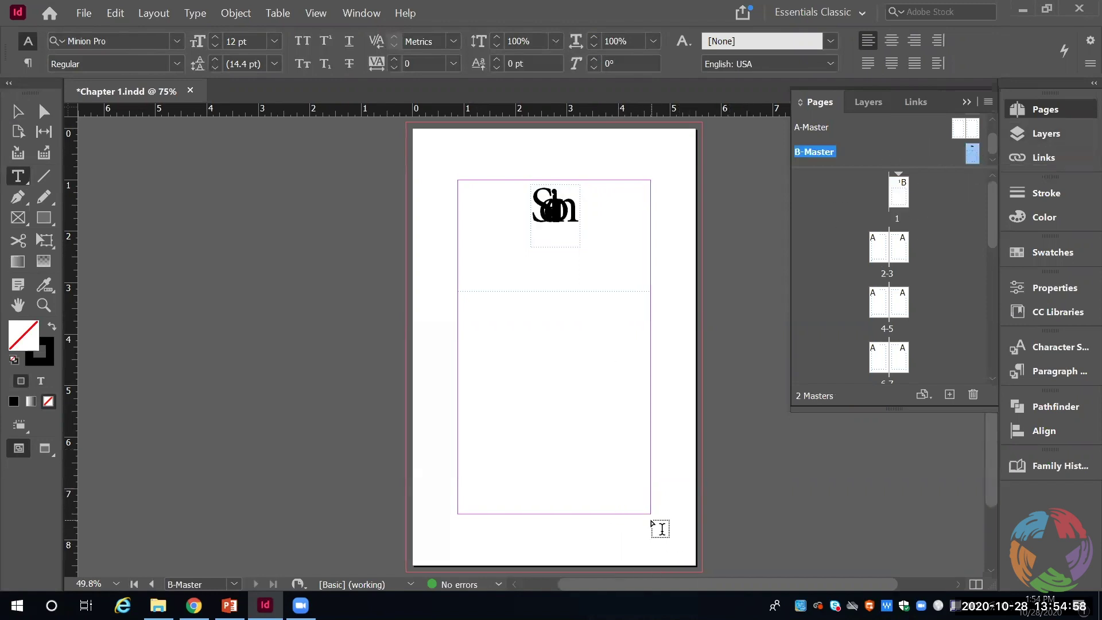
left_click_drag(650, 521, 671, 536)
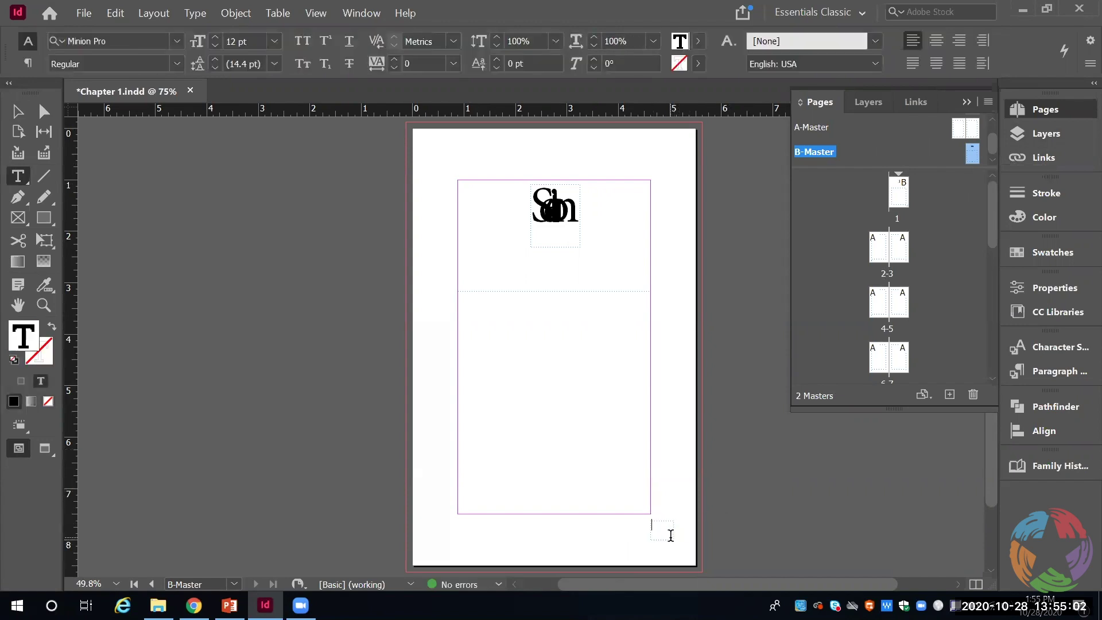
type("A")
key("BackSpace")
double_click(653, 524)
left_click(196, 12)
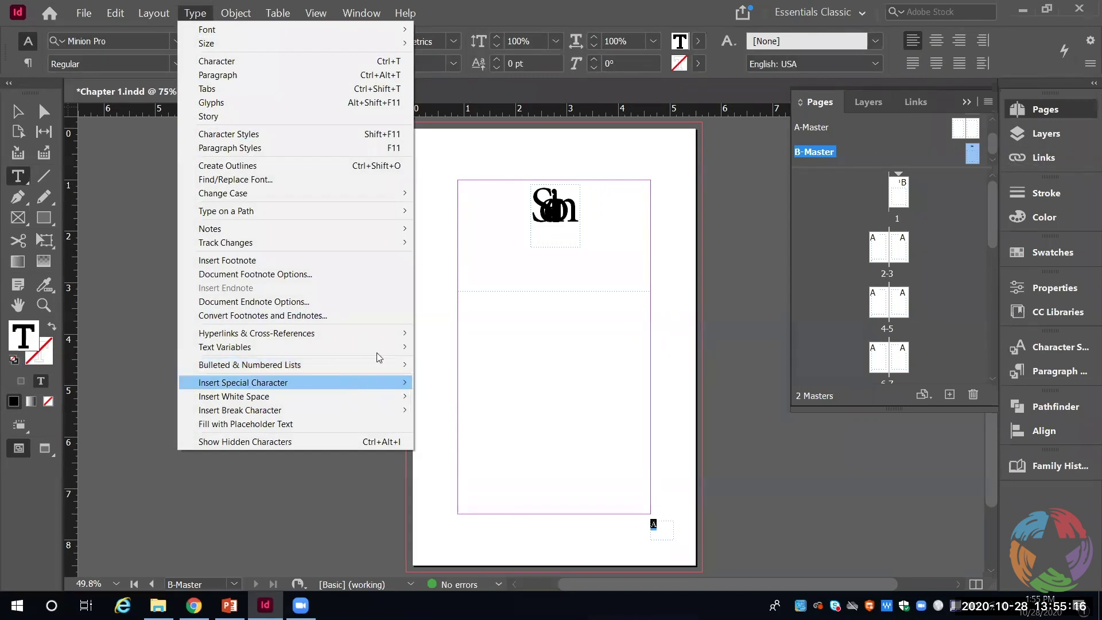
mouse_move(374, 344)
mouse_move(378, 383)
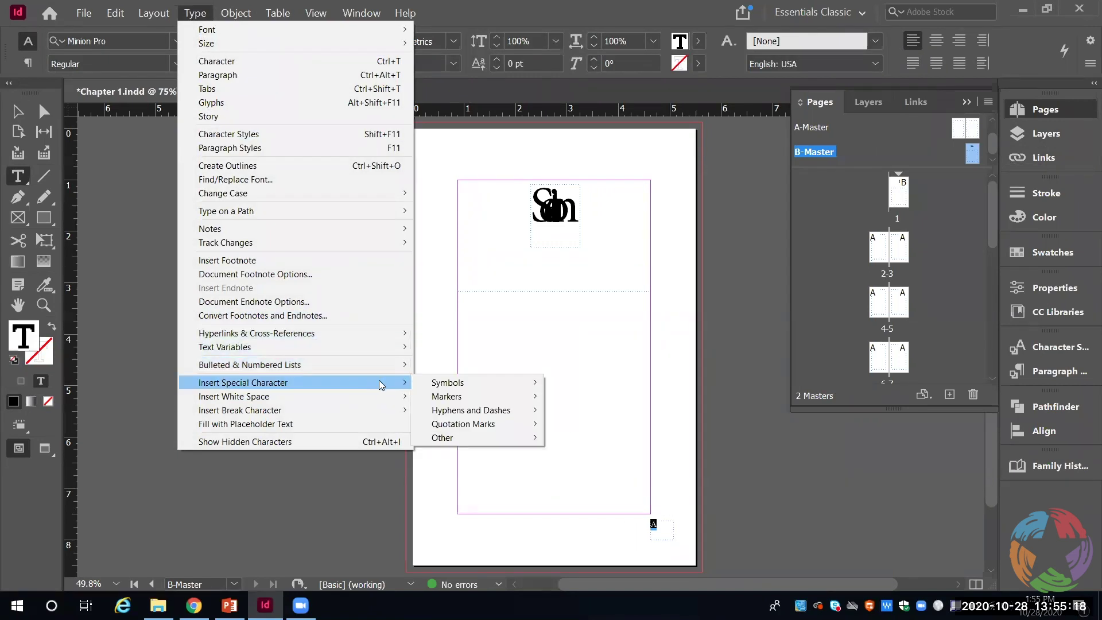
mouse_move(494, 385)
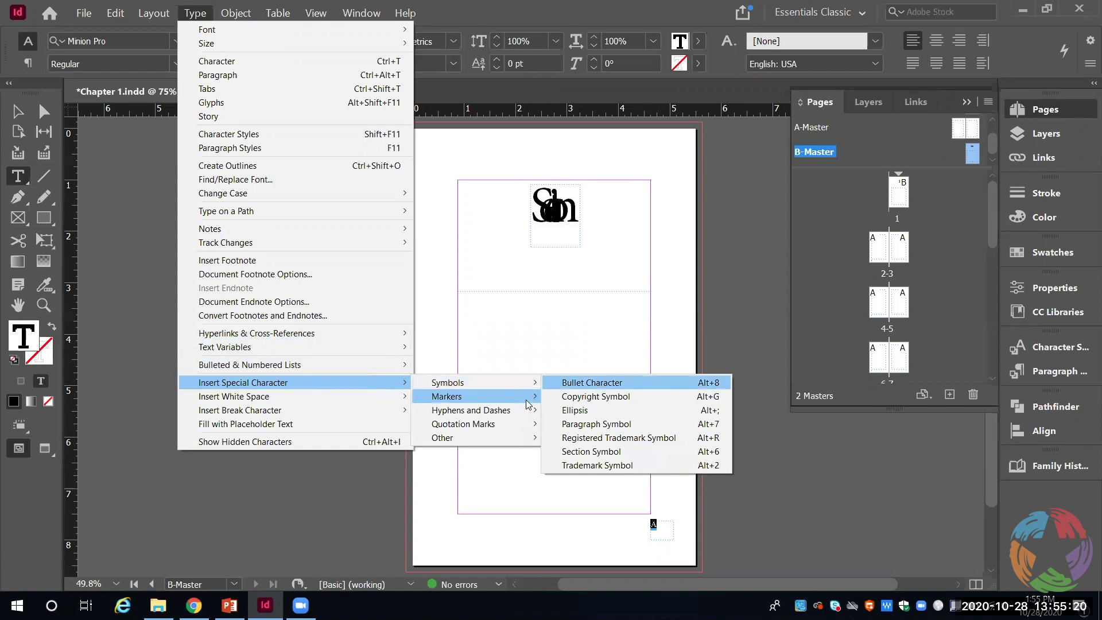
left_click(583, 396)
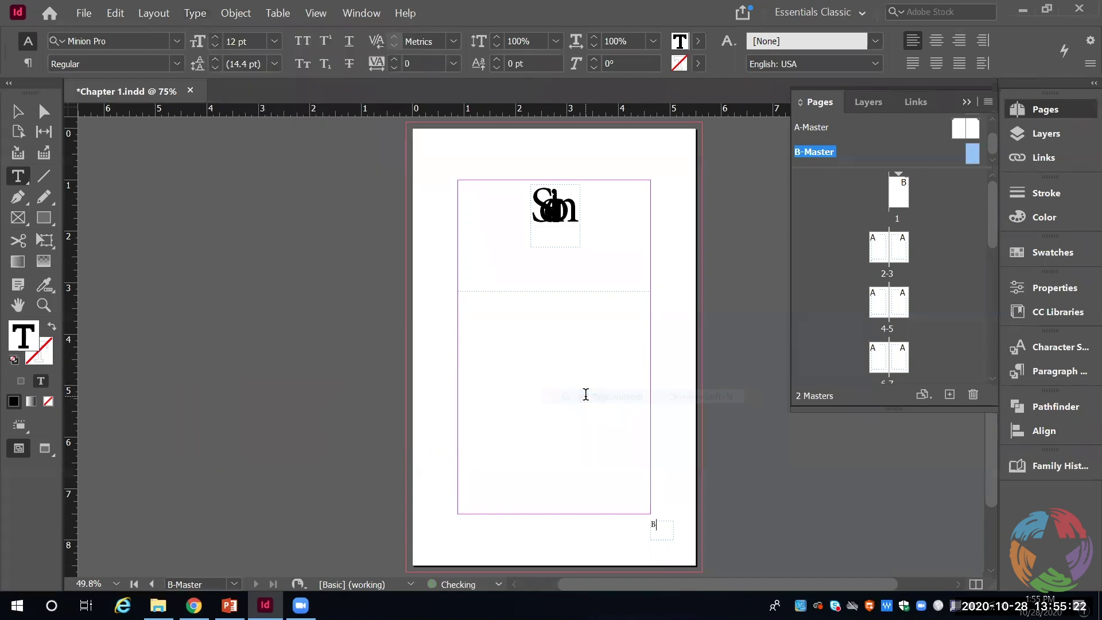
Override the body text frame on page 1 and place 19 Page Lorem Ipsum.docx in it
double_click(904, 255)
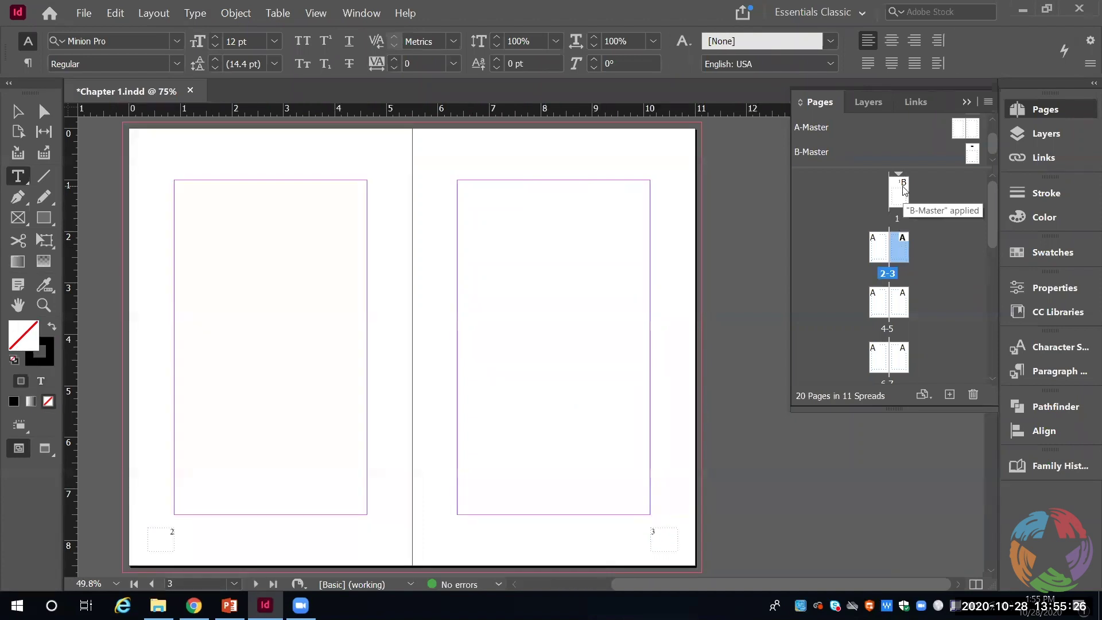
double_click(903, 191)
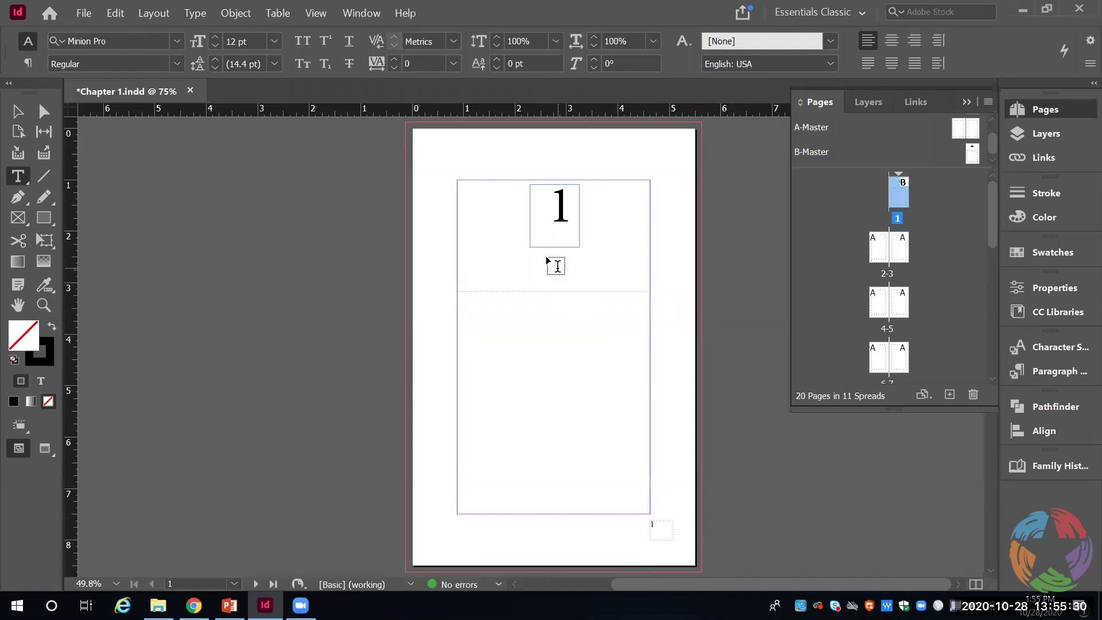
left_click(563, 199)
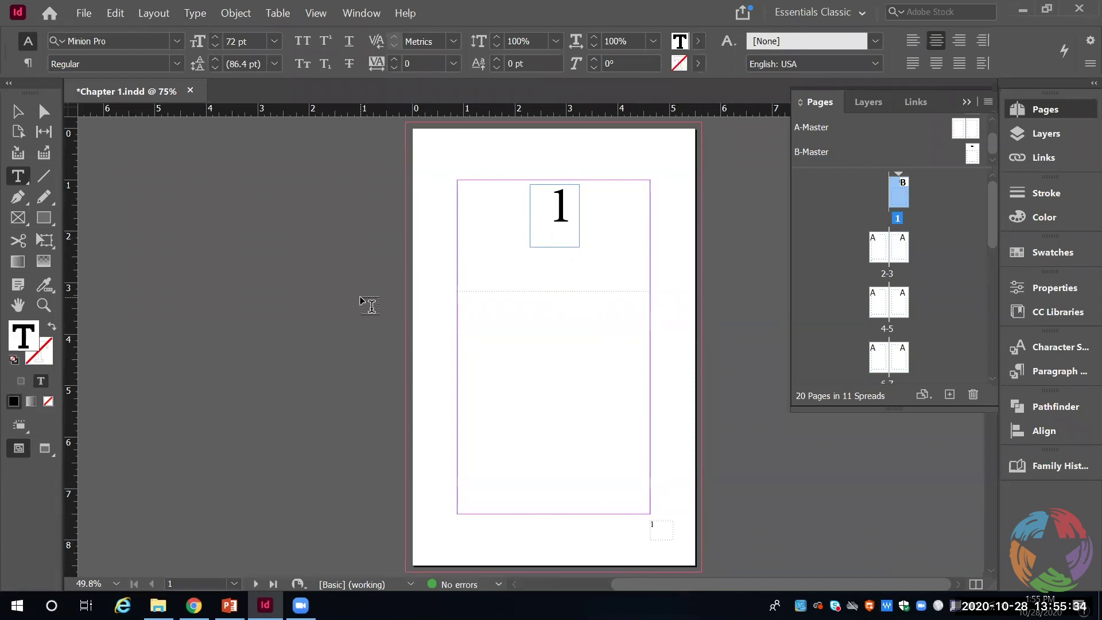
left_click(565, 361)
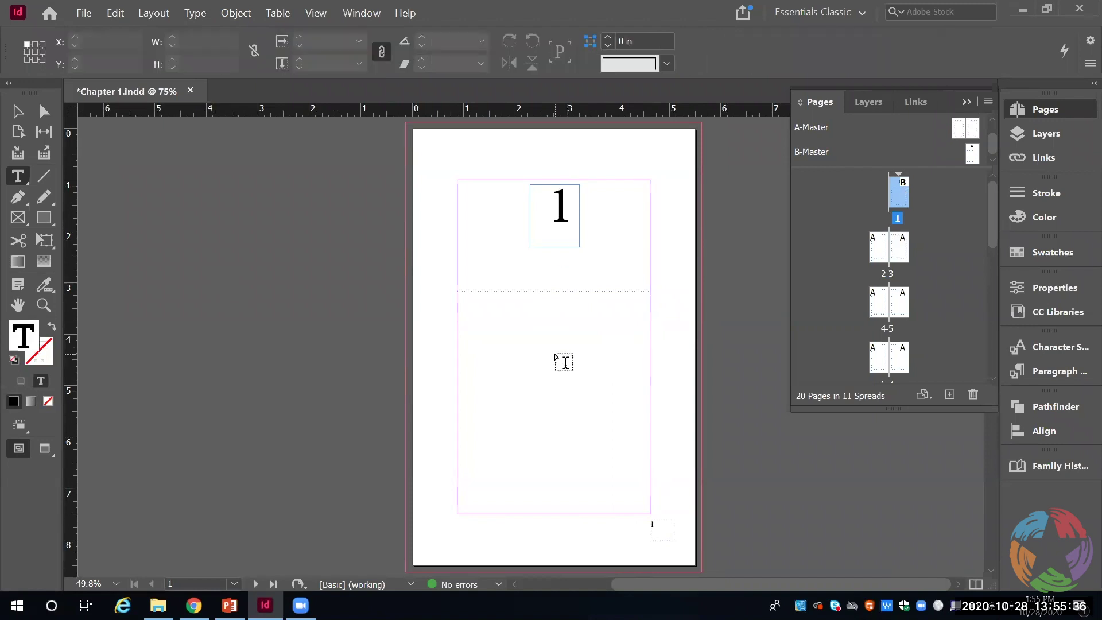
left_click(482, 298)
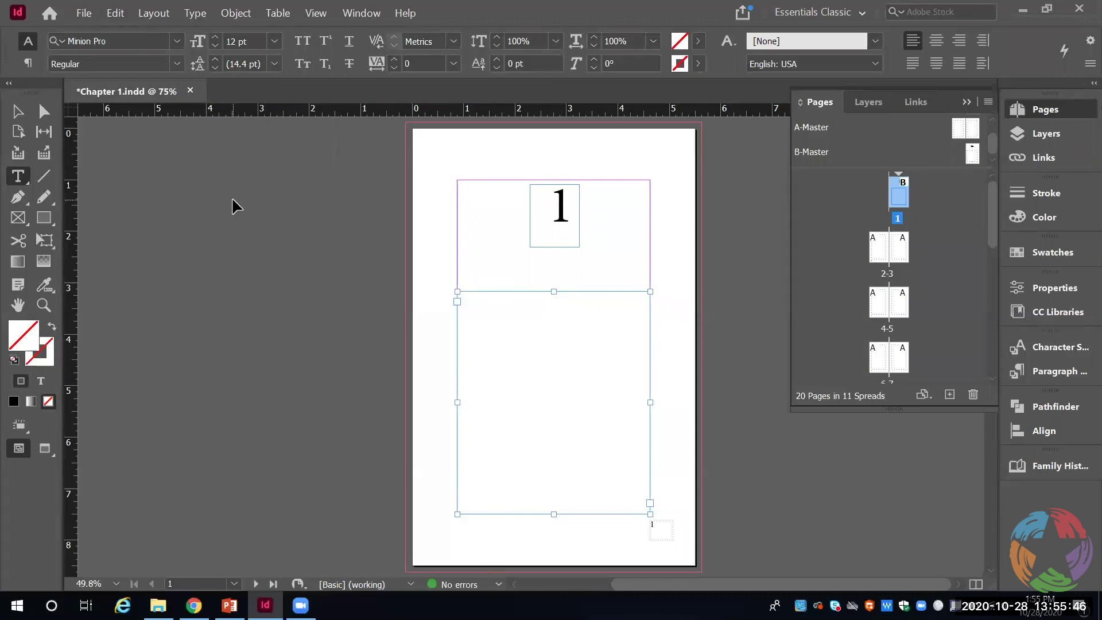
key("ctrl+d")
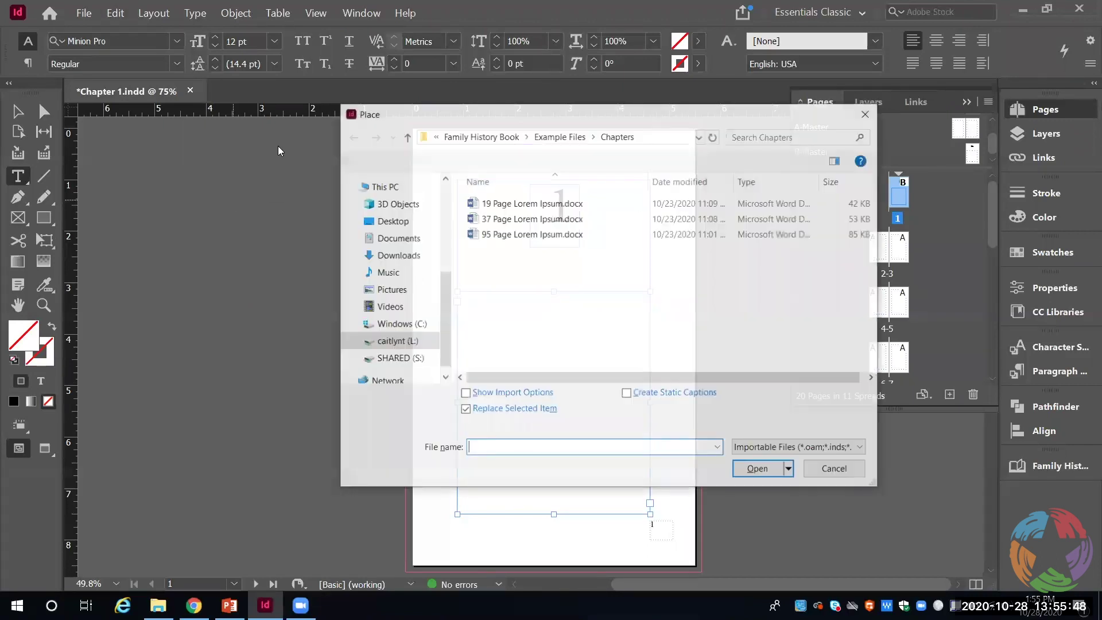
double_click(524, 204)
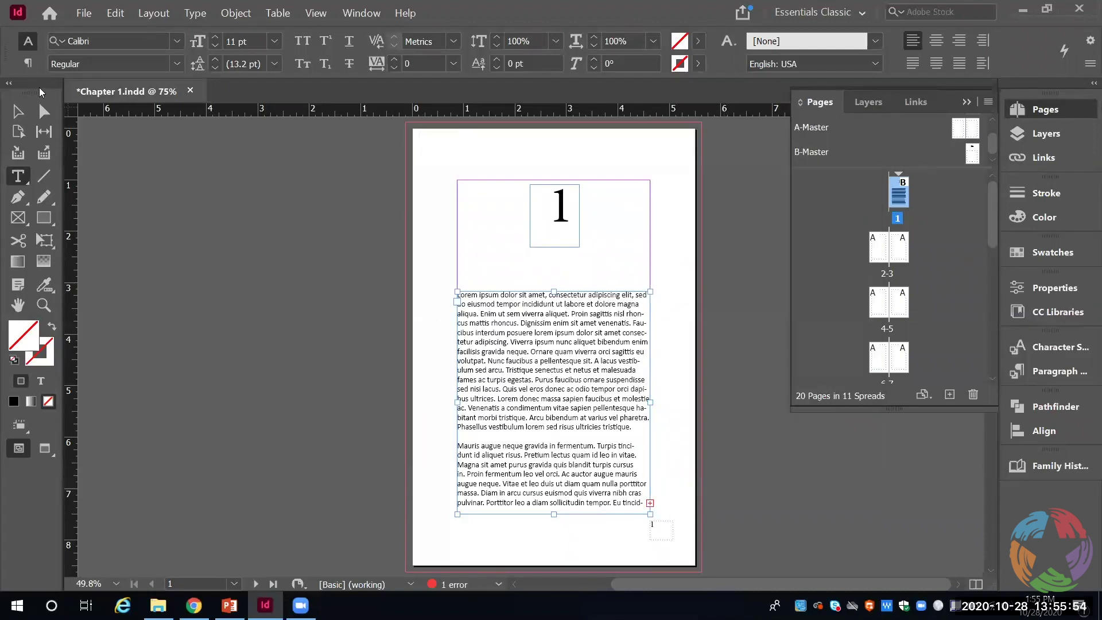
Thread the overset text from page 1 into the page 2 master frame and autoflow the rest through the following pages
left_click(18, 111)
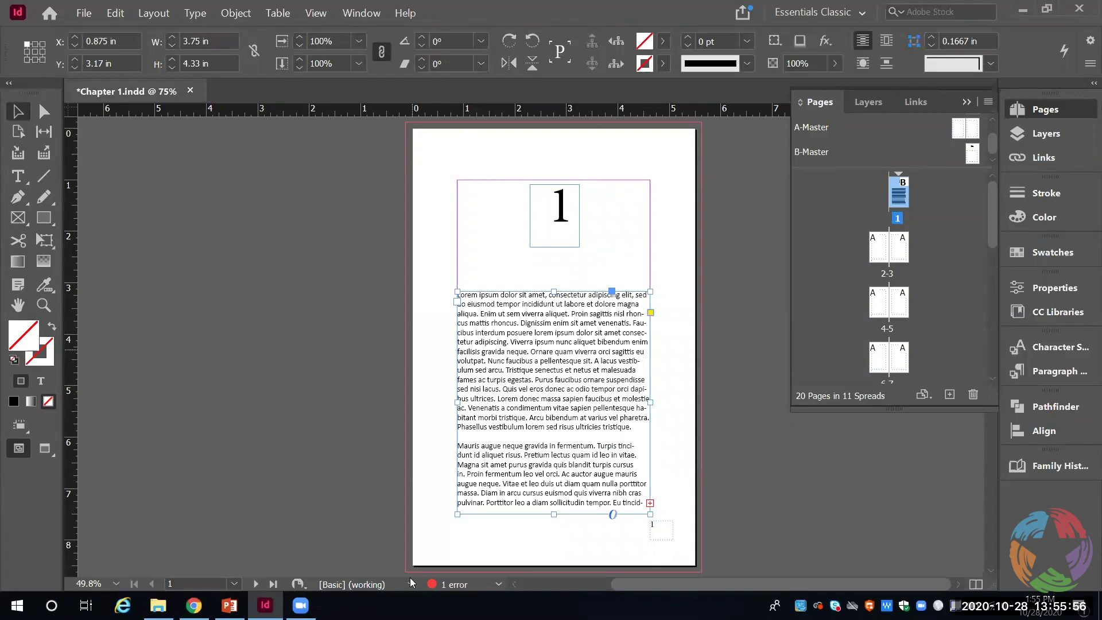
left_click(650, 503)
left_click(659, 523)
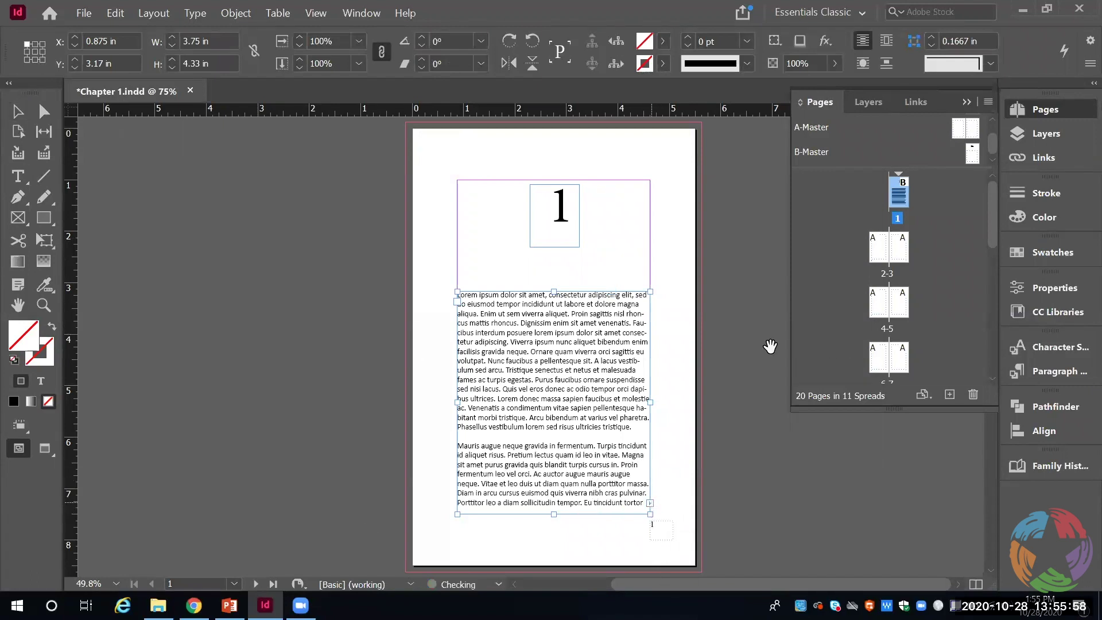
double_click(876, 258)
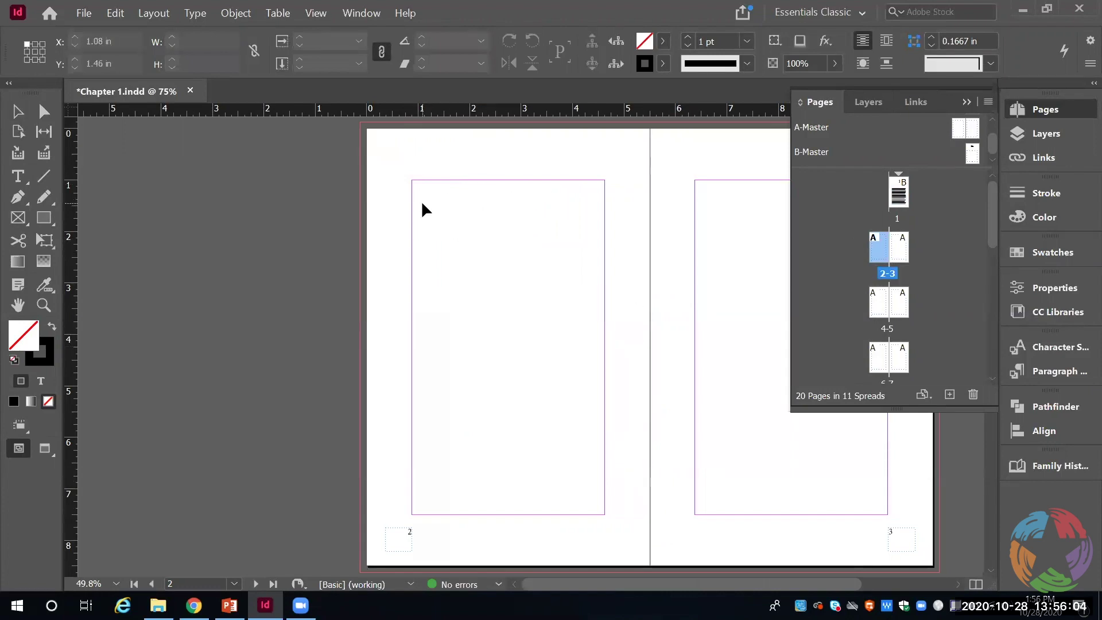
left_click(423, 206)
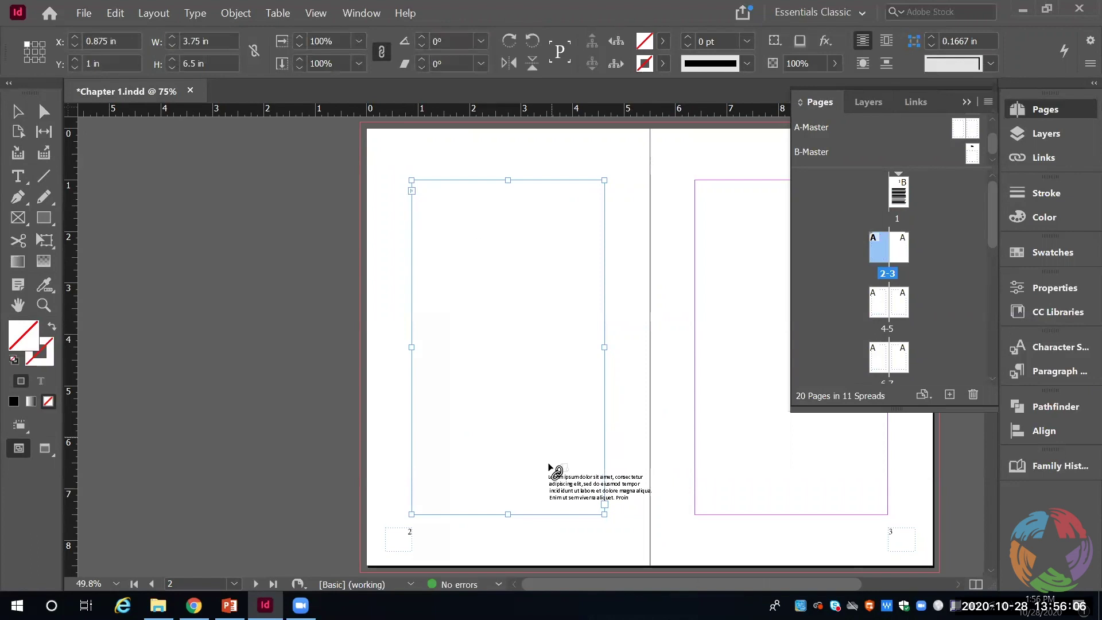
left_click(416, 189)
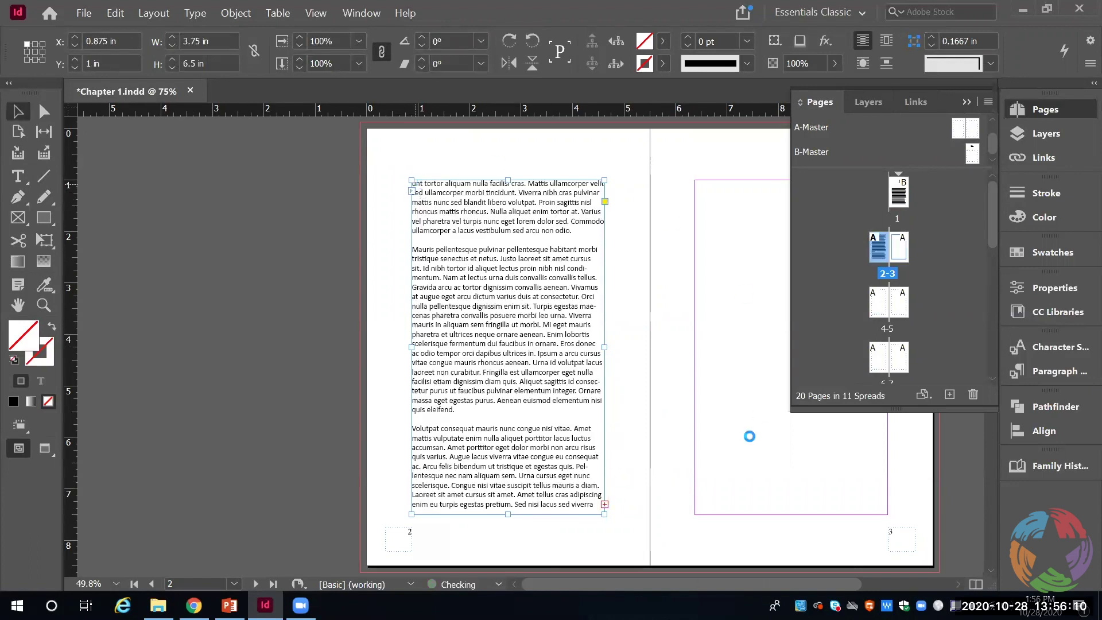
left_click(659, 428, "shift")
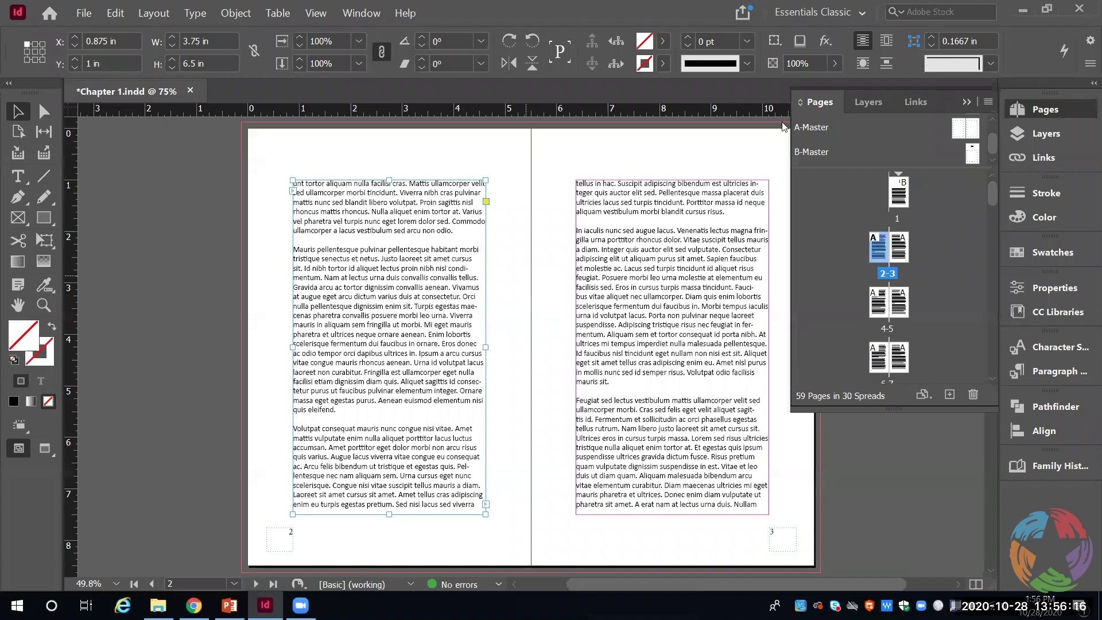
Delete the empty pages 46–59 at the end of the Chapter 1 document
left_click(1039, 114)
left_click_drag(992, 148, 1065, 619)
left_click_drag(1046, 574, 1021, 374)
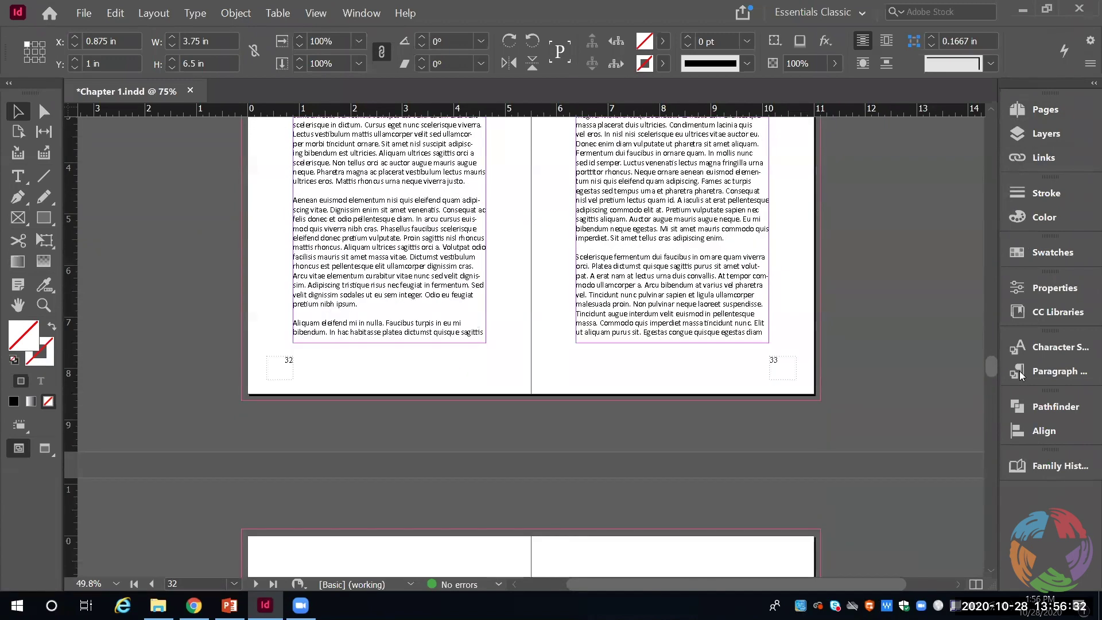
left_click(1029, 113)
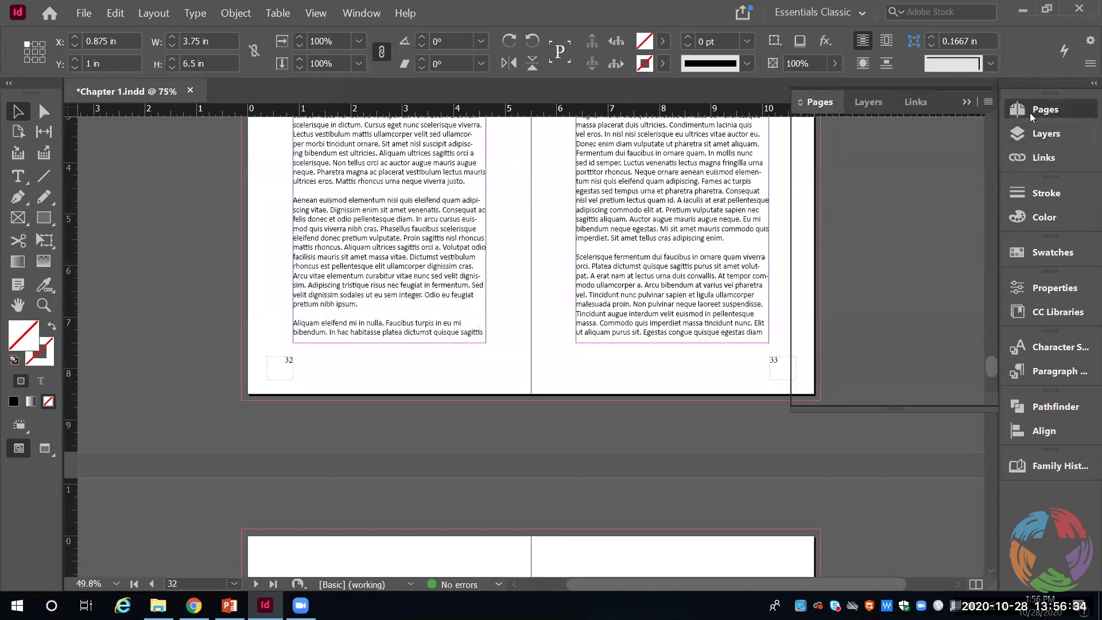
left_click_drag(992, 196, 1000, 373)
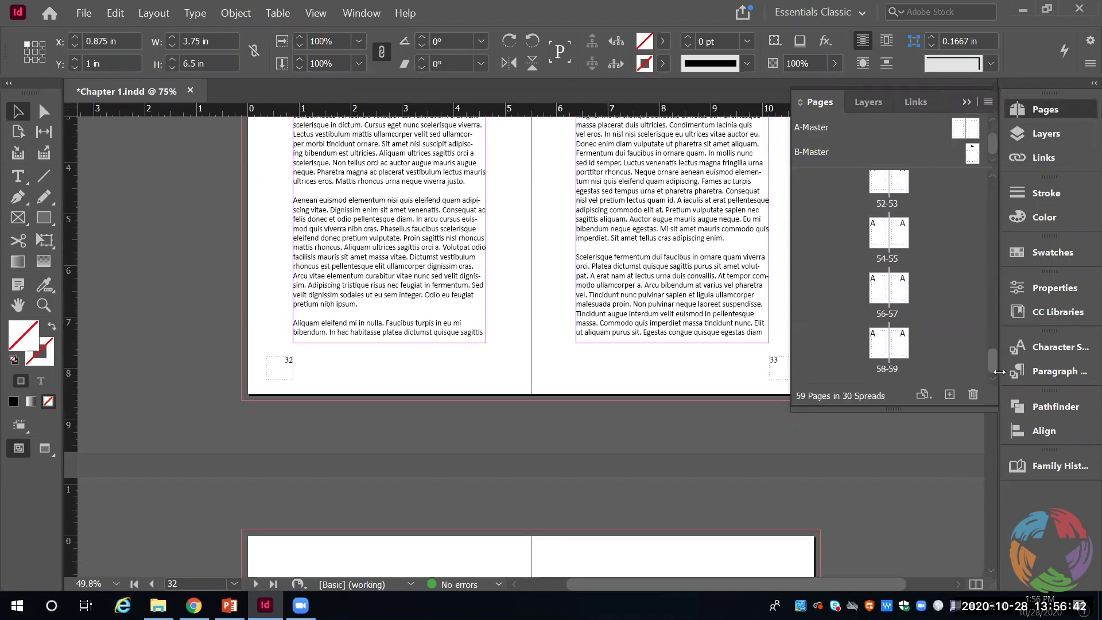
left_click(906, 357)
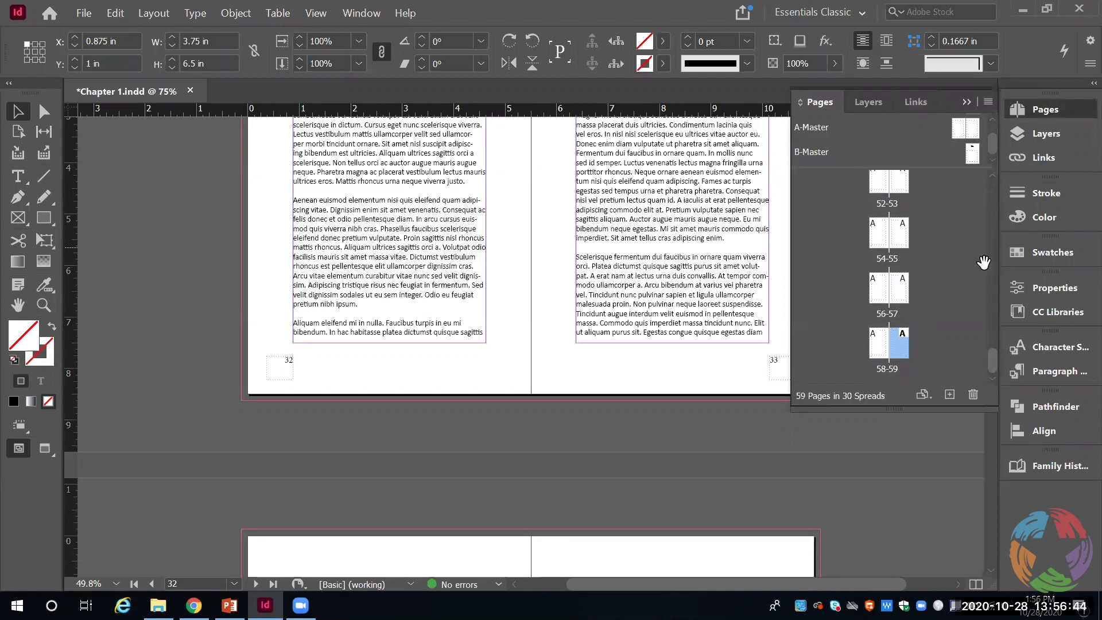
left_click_drag(991, 359, 989, 336)
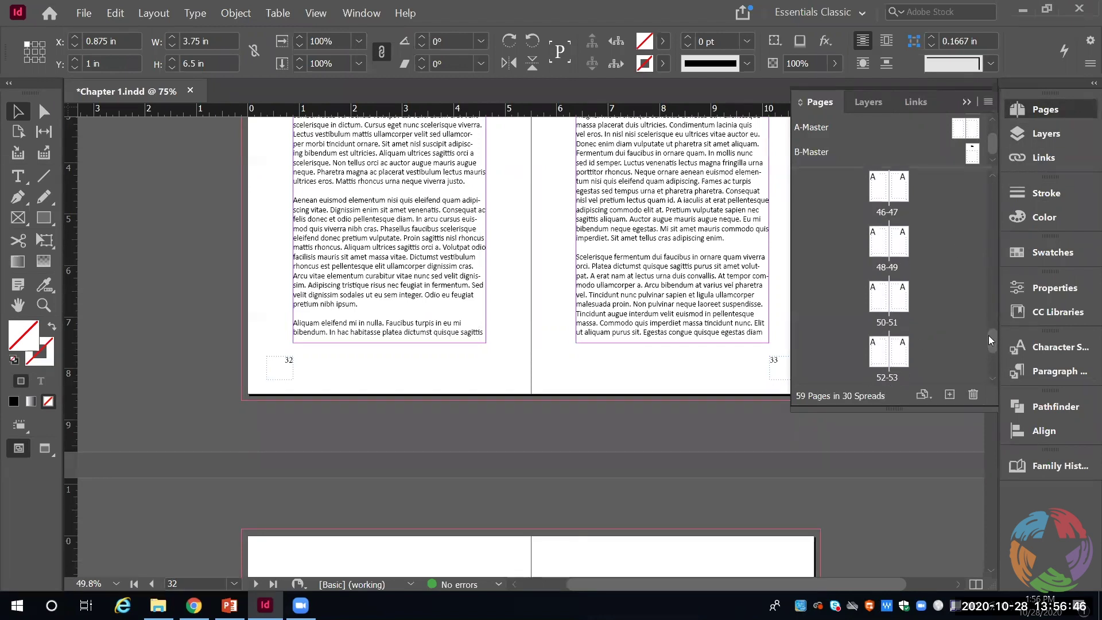
left_click(884, 229, "shift")
left_click_drag(883, 229, 972, 394)
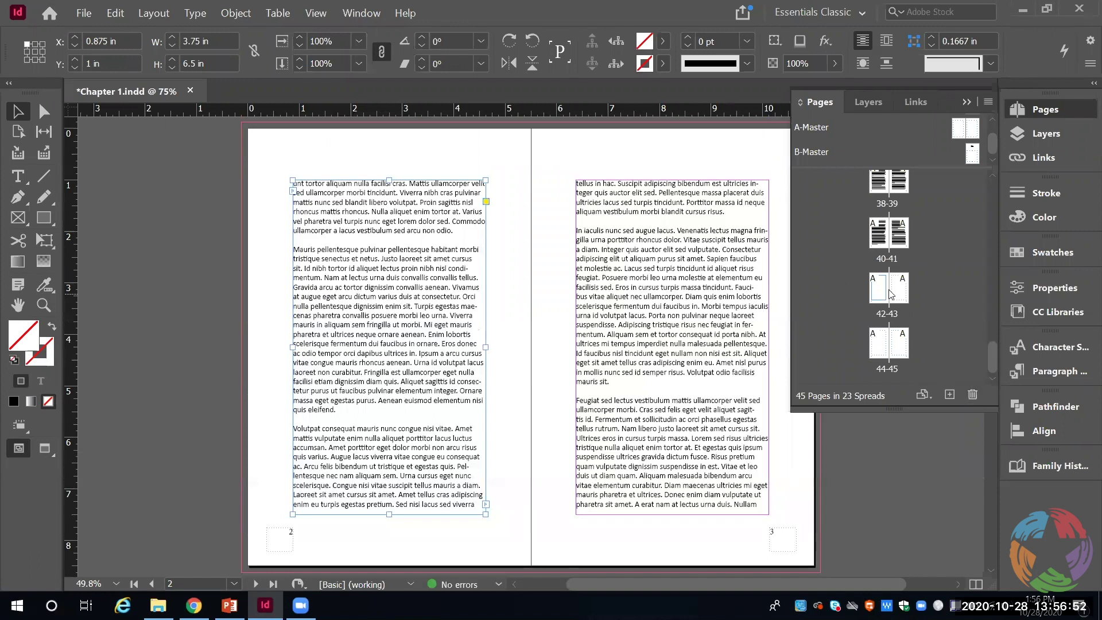
Delete the remaining text-free pages 42–45 and accept the removal of the objects on them
left_click(885, 289)
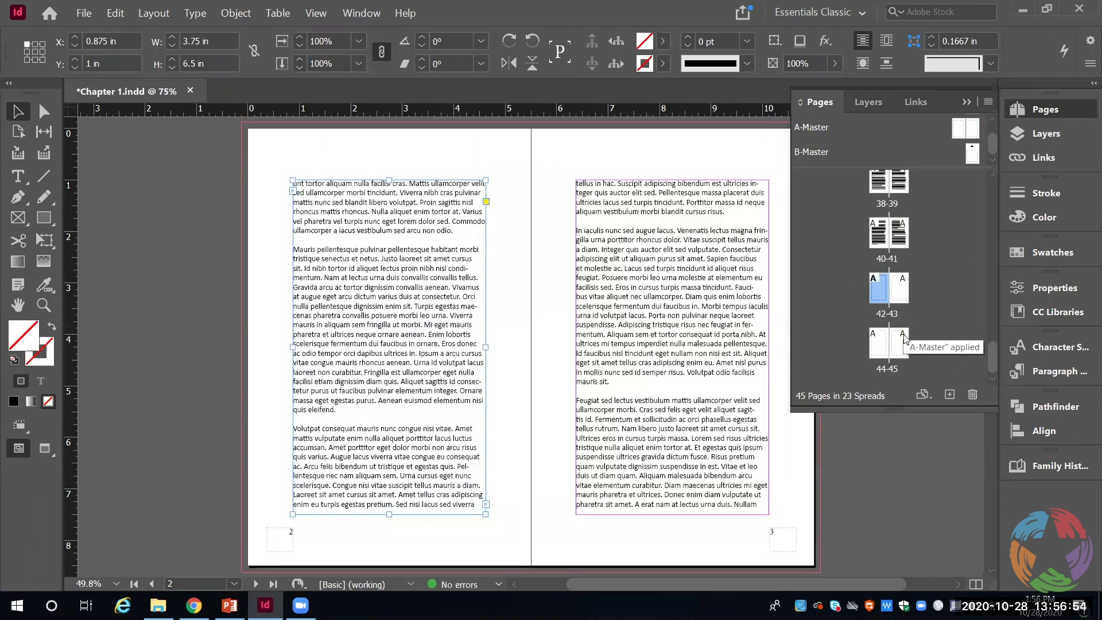
left_click(904, 338, "shift")
left_click_drag(905, 339, 974, 396)
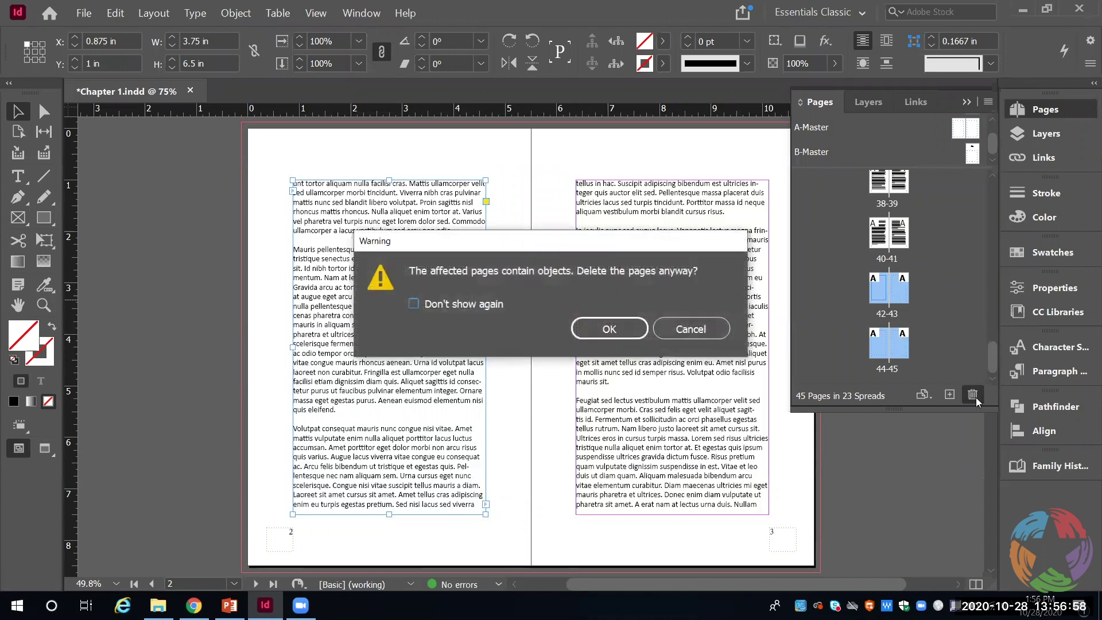
left_click(610, 329)
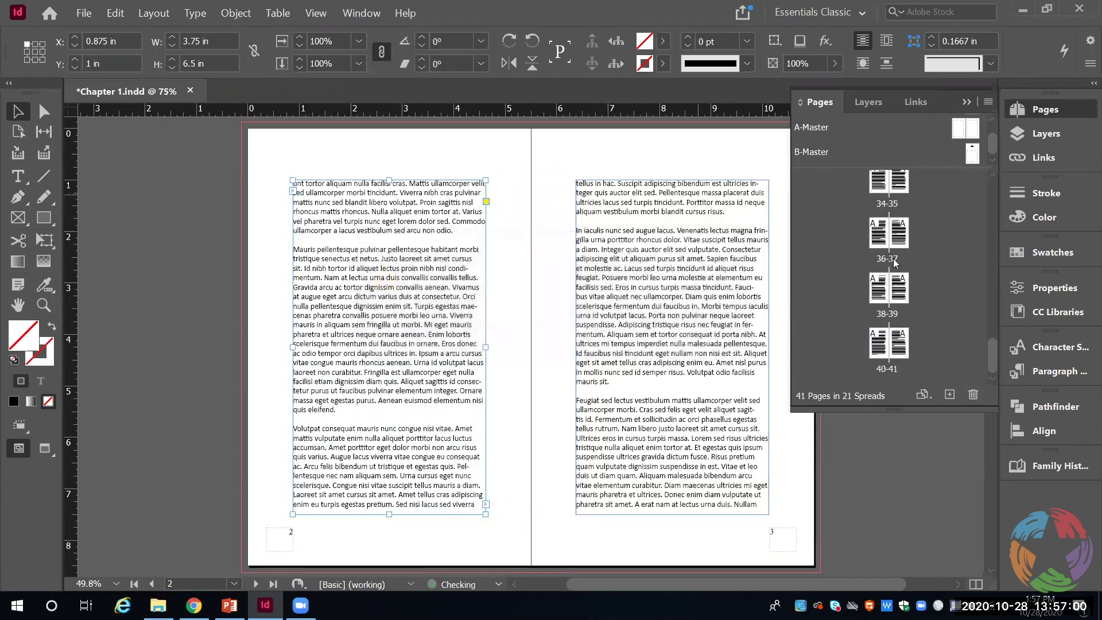
Try to delete the text-filled pages 34–41 to test how the threaded text reflows
left_click(900, 346)
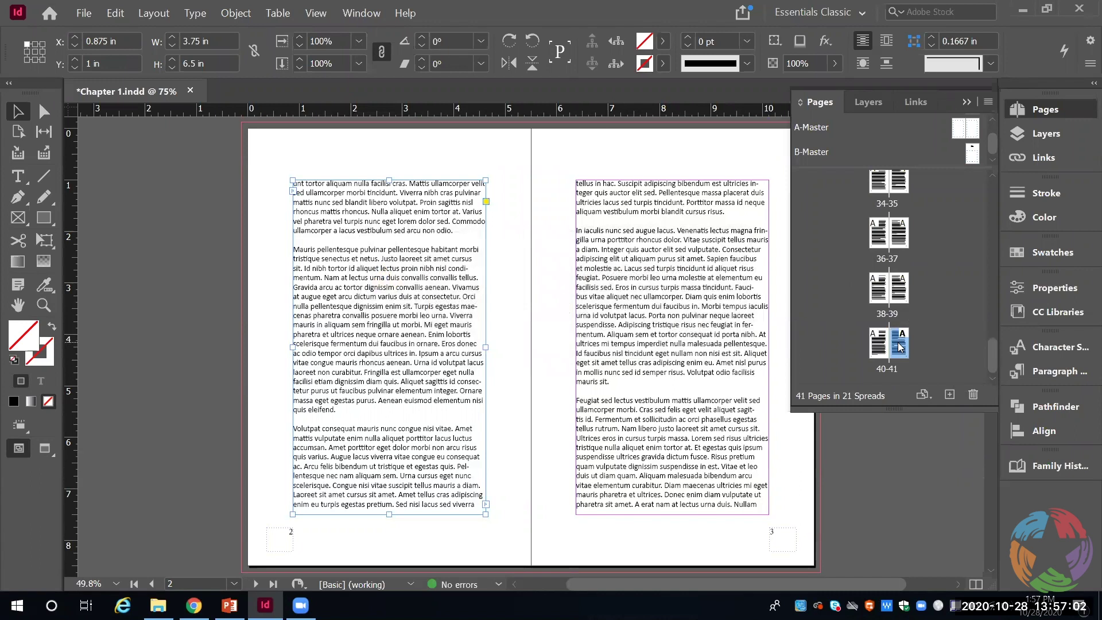
left_click(882, 183, "shift")
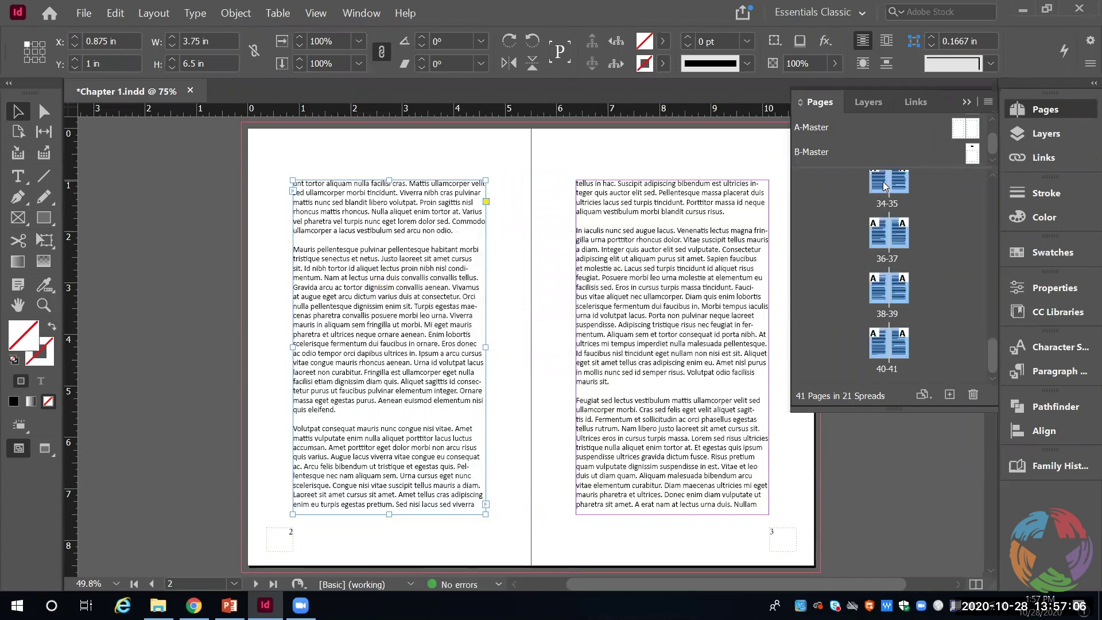
left_click(973, 395)
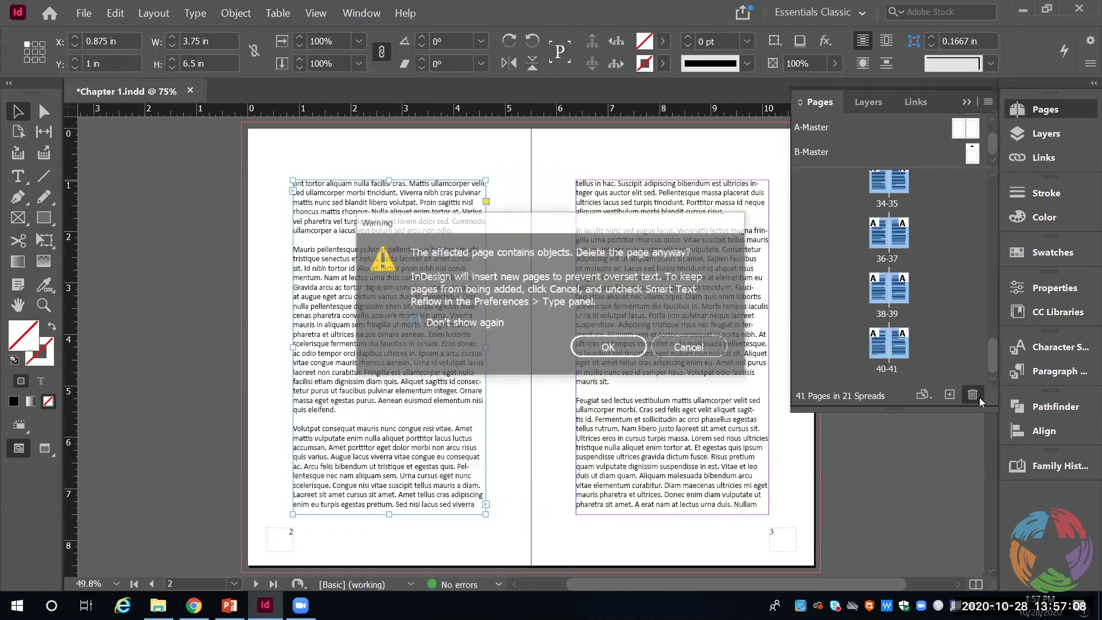
key("Return")
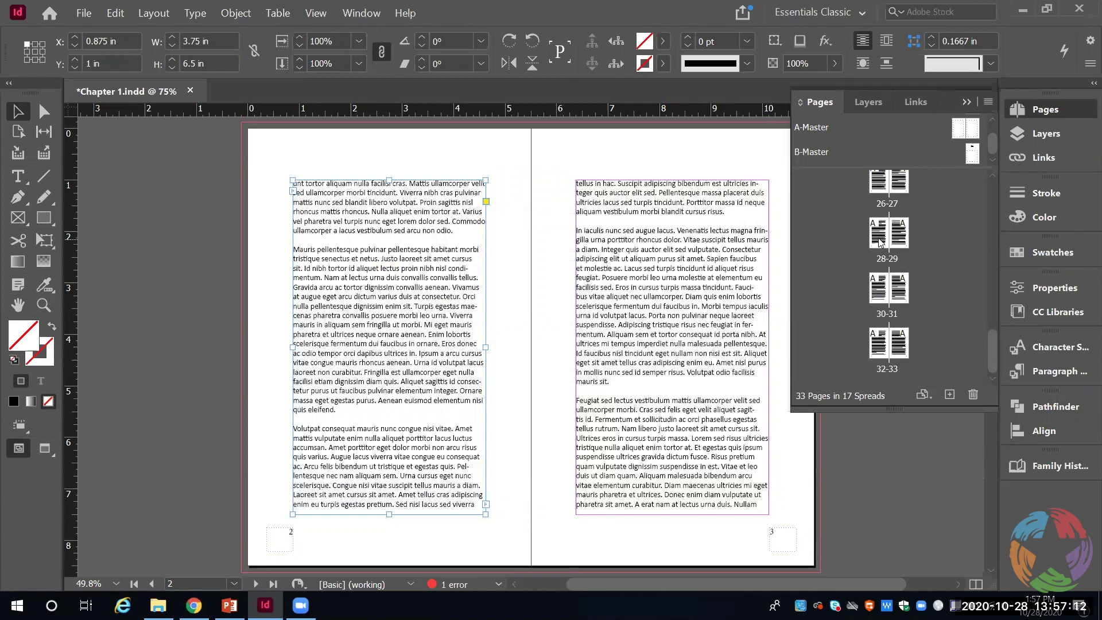
Try deleting the text-filled pages 26–33, then undo the deletion
left_click(880, 184)
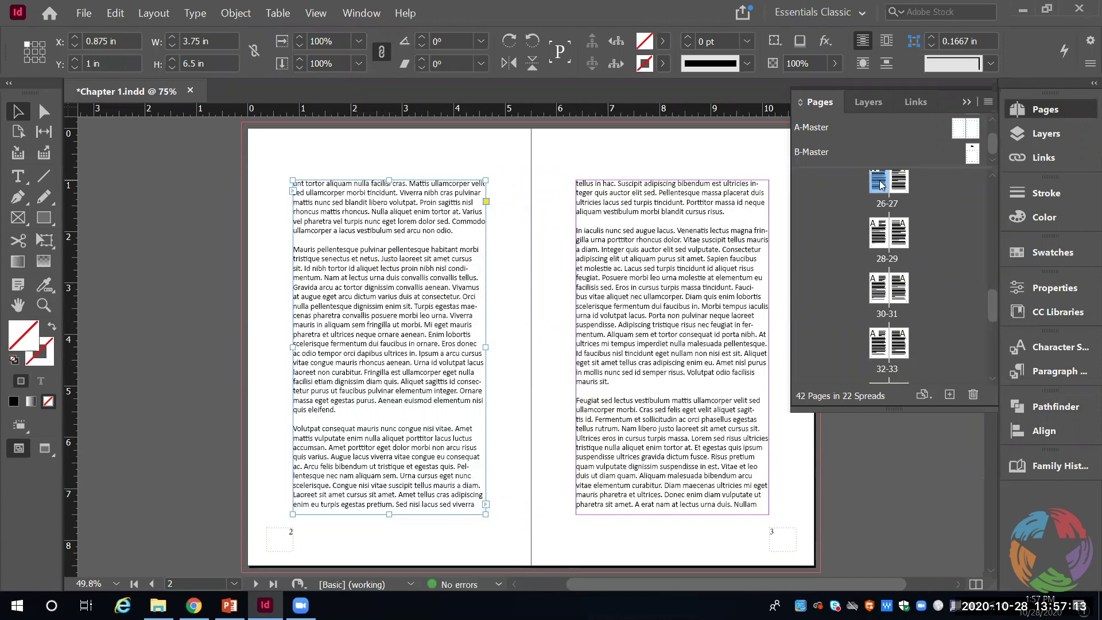
left_click(907, 346, "shift")
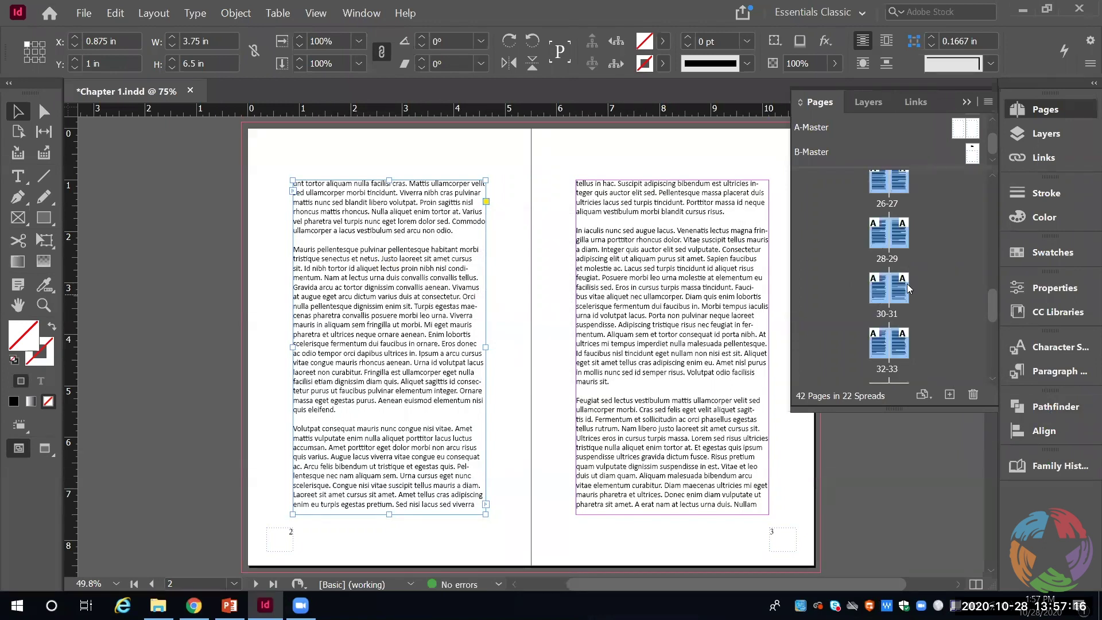
left_click_drag(905, 289, 974, 395)
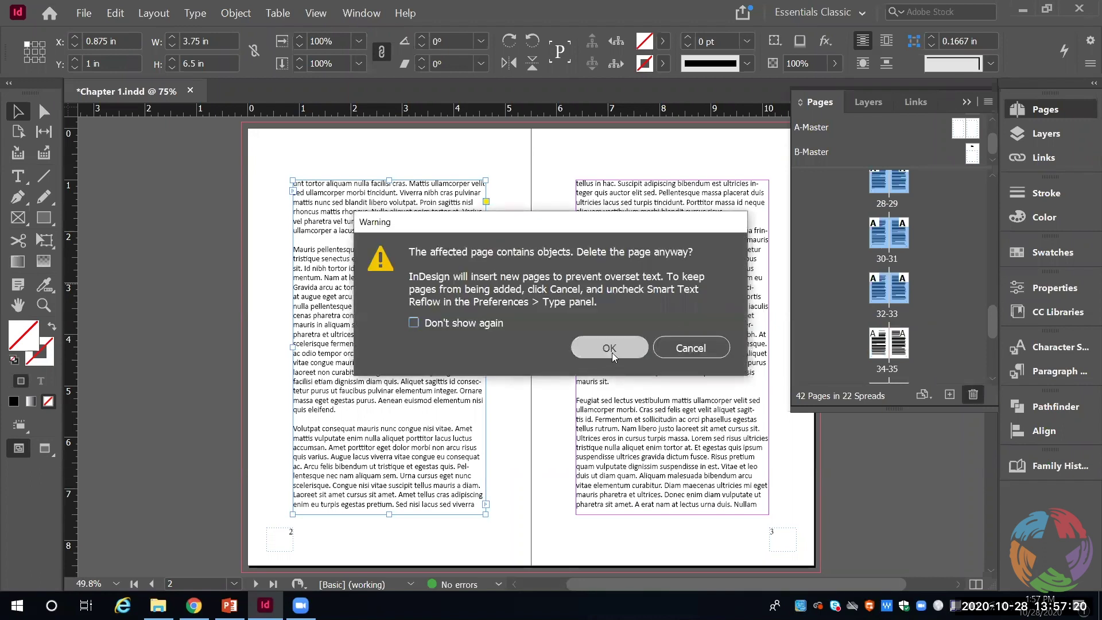
left_click(611, 357)
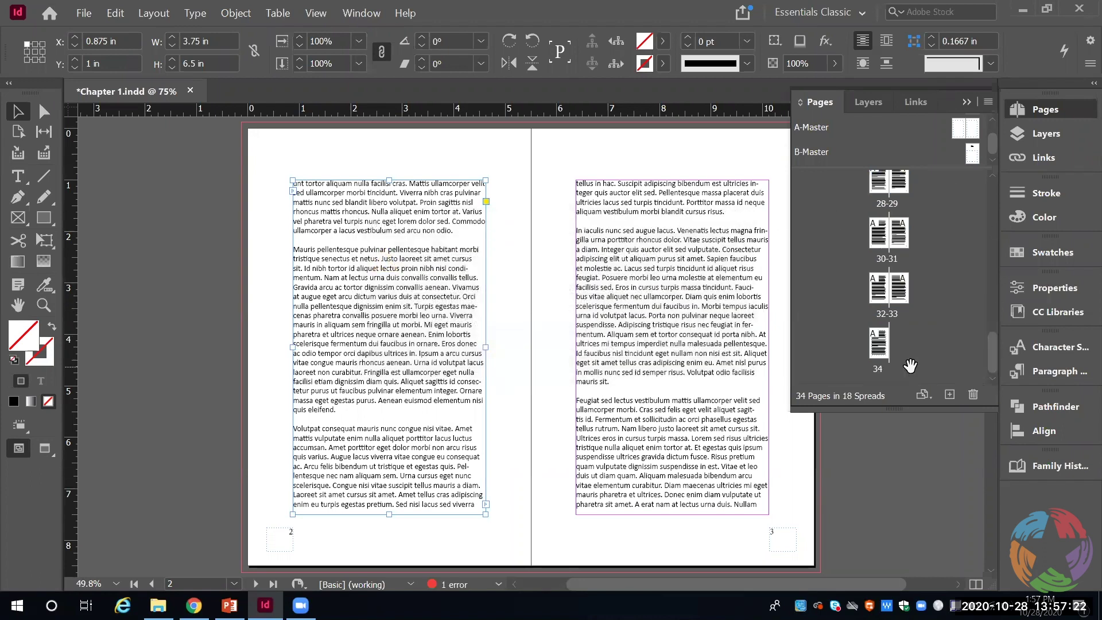
key("ctrl+z")
Change the font of the large chapter number on page 1 to Garamond
left_click_drag(996, 320, 1009, 183)
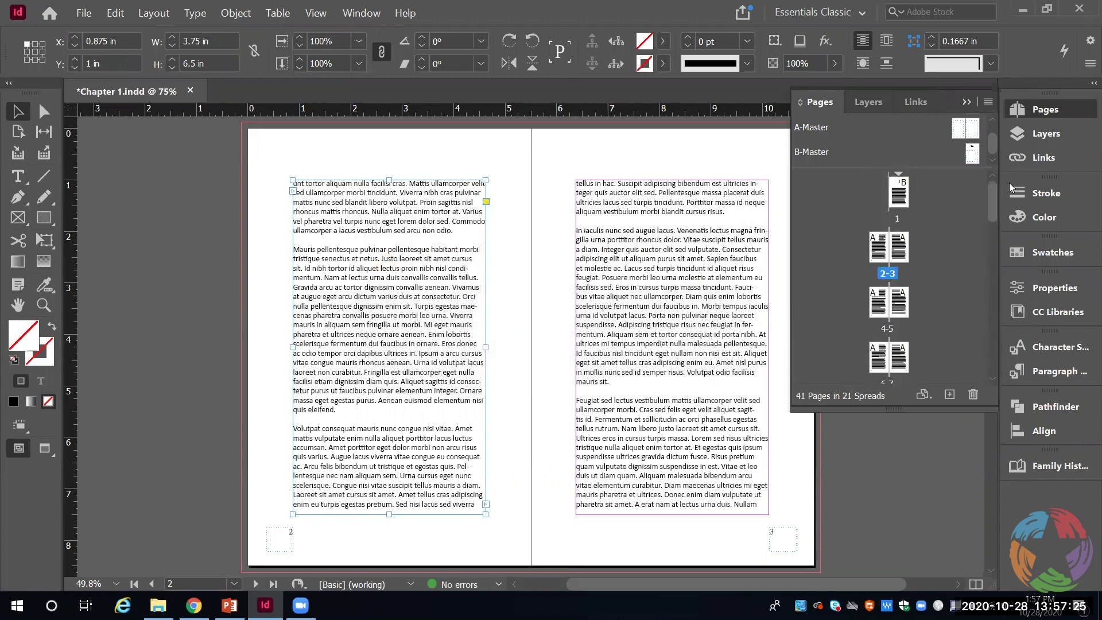
double_click(899, 198)
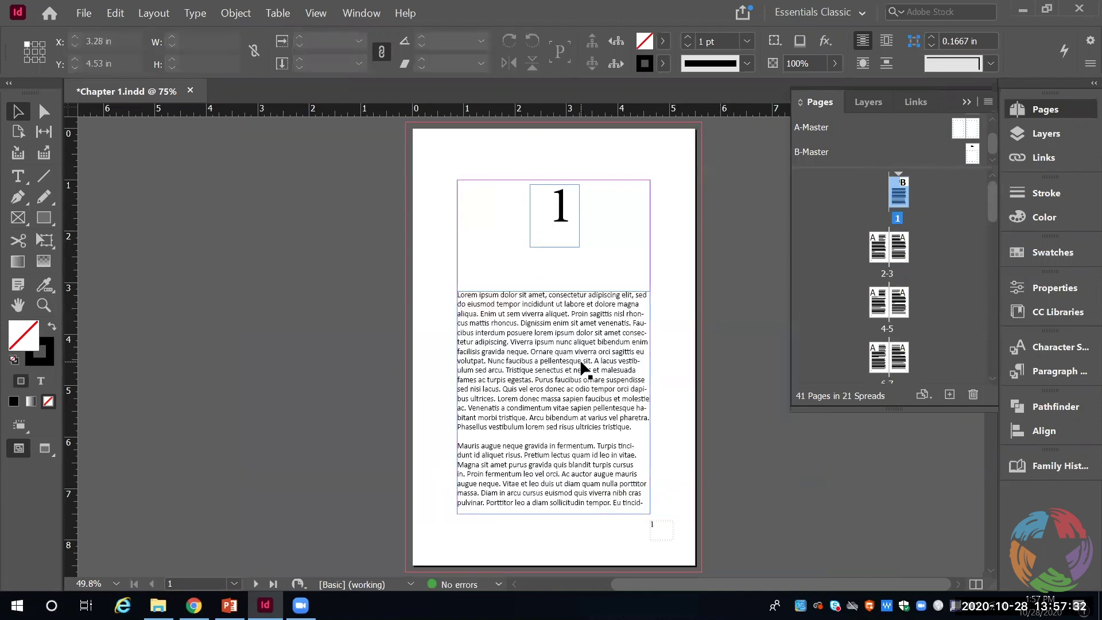
left_click(562, 207)
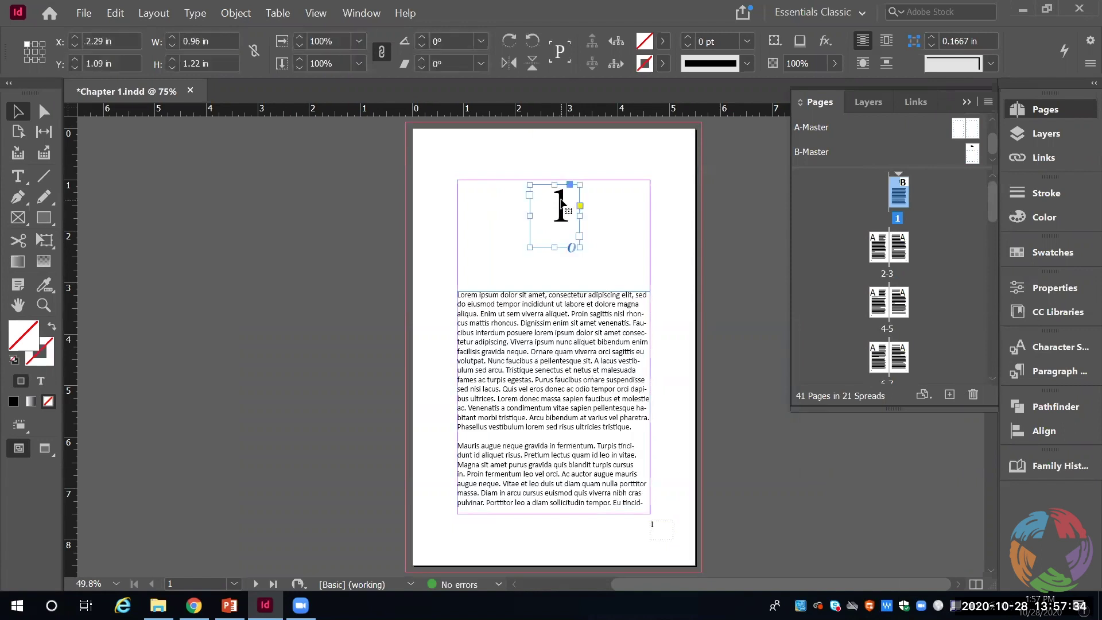
double_click(561, 204)
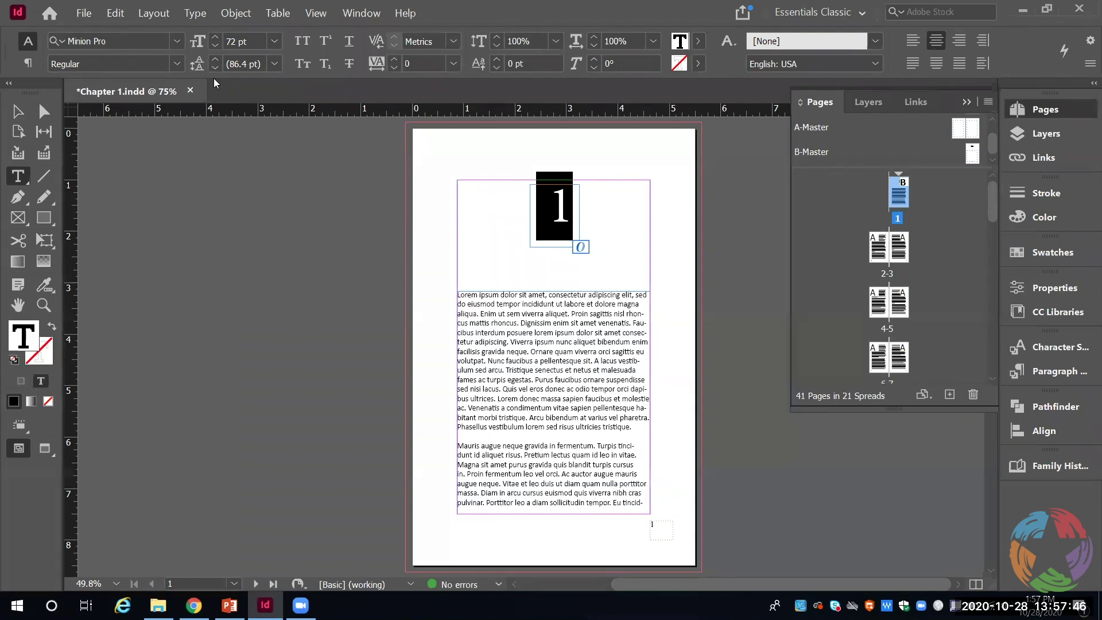
left_click(176, 45)
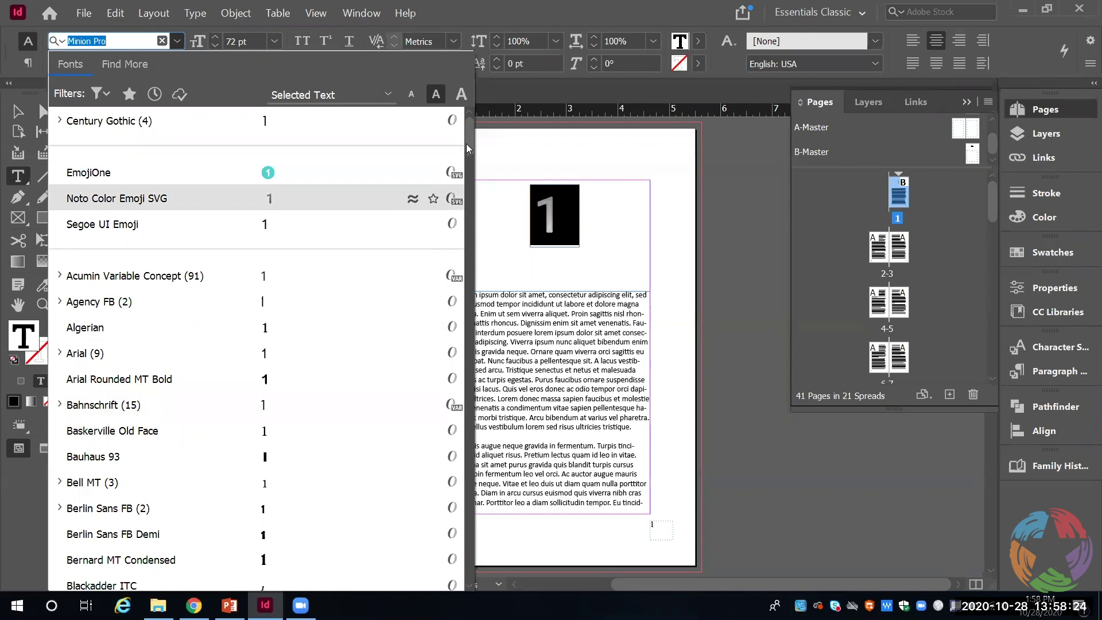
left_click_drag(469, 147, 472, 278)
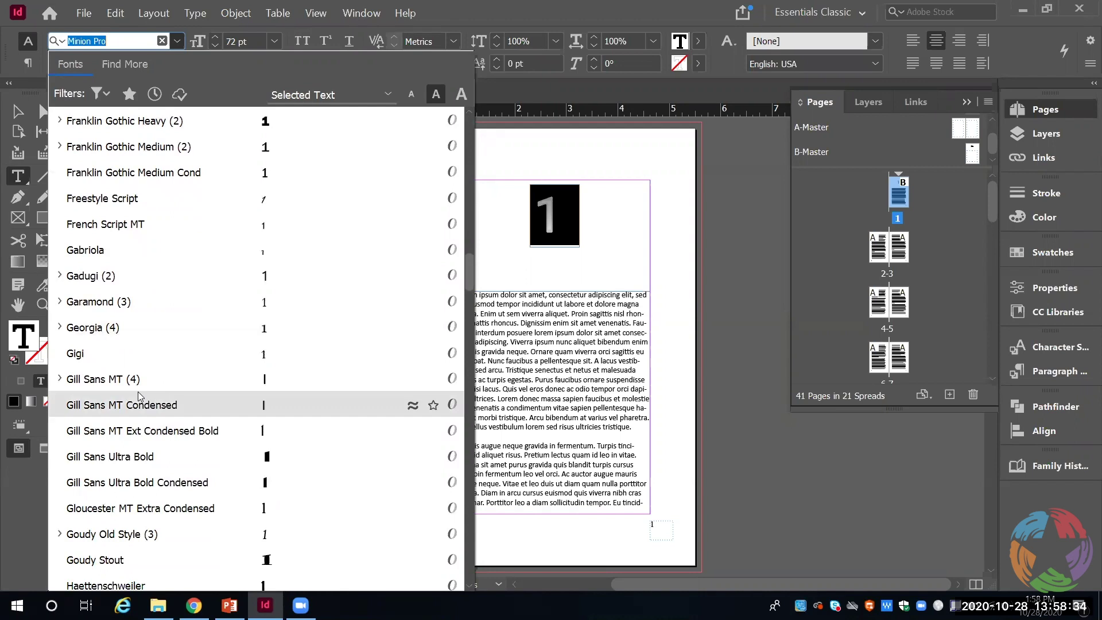
left_click(99, 304)
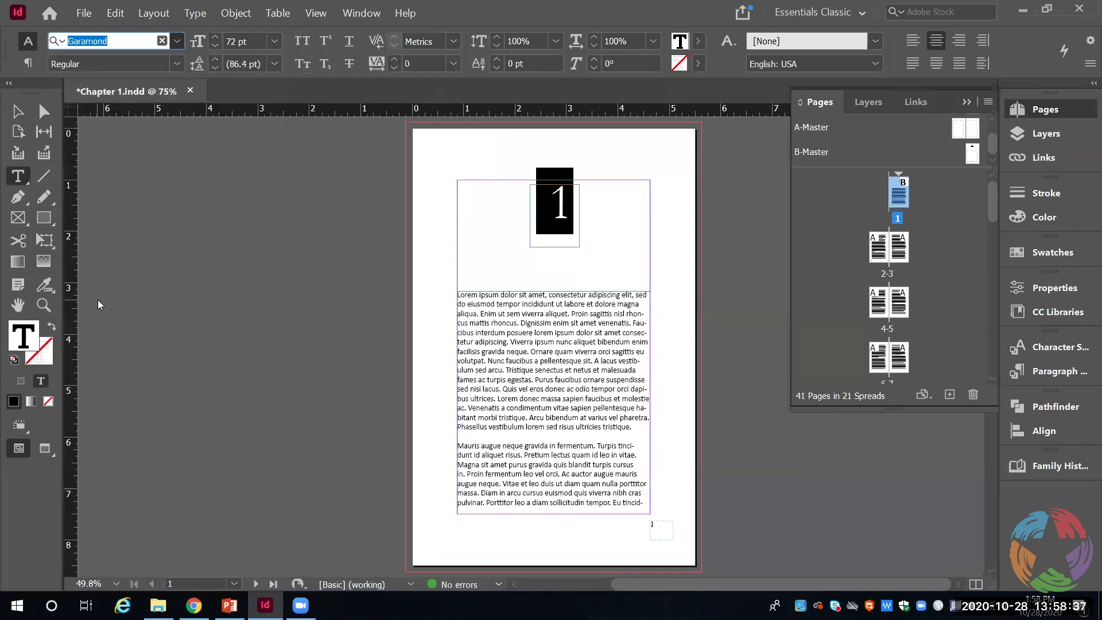
Create a new character style with the text cursor in page 1's body text and open the style's options
left_click(531, 296)
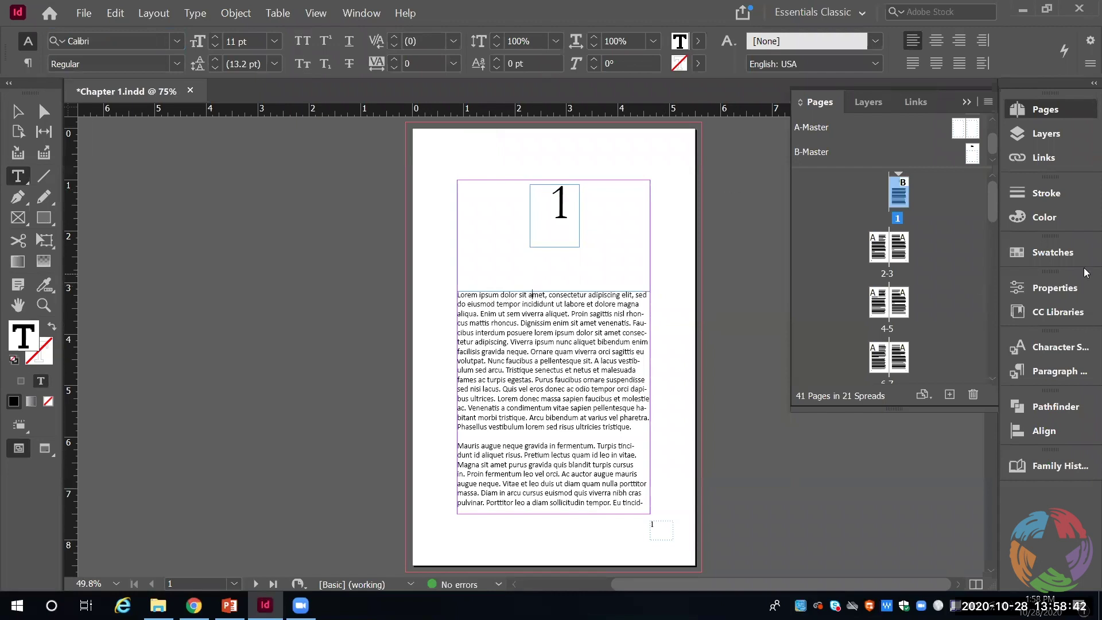
left_click(1042, 350)
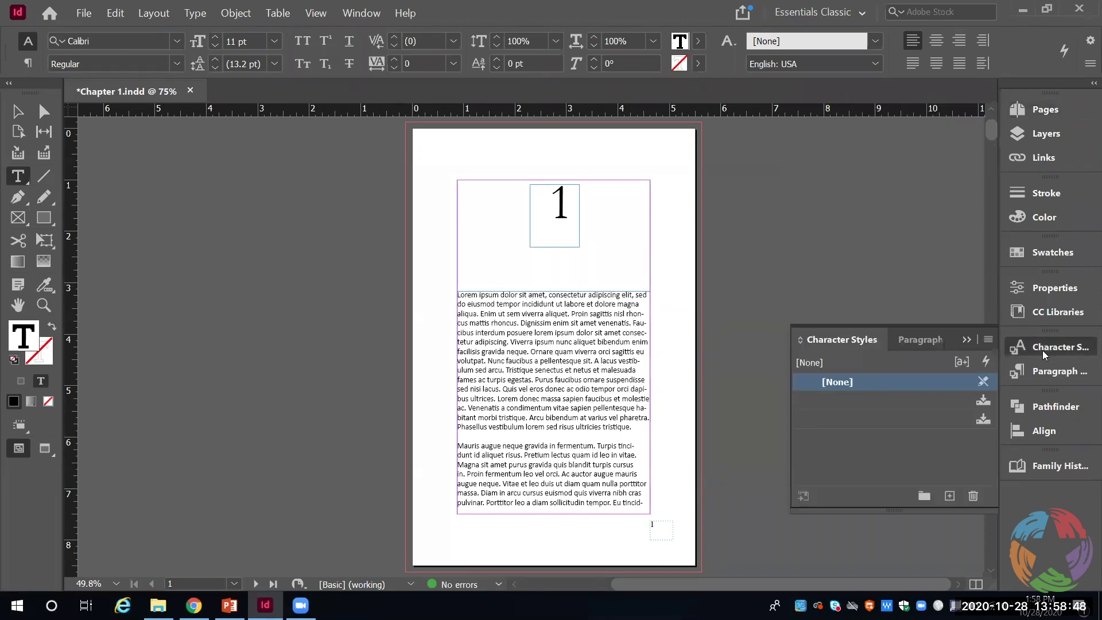
left_click(949, 495)
left_click(884, 439)
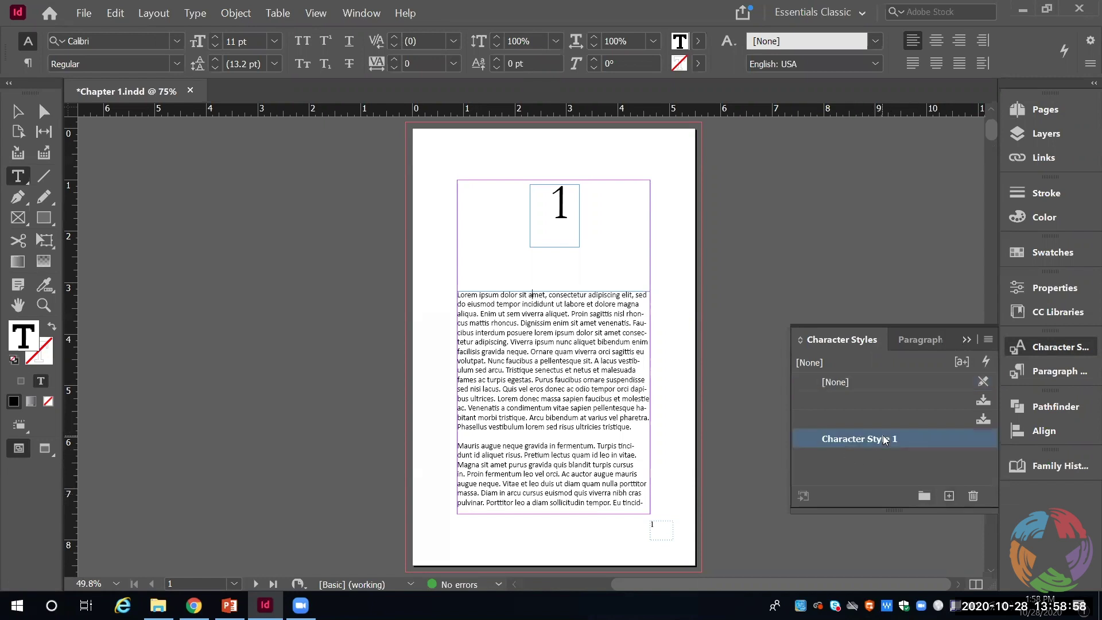
double_click(883, 439)
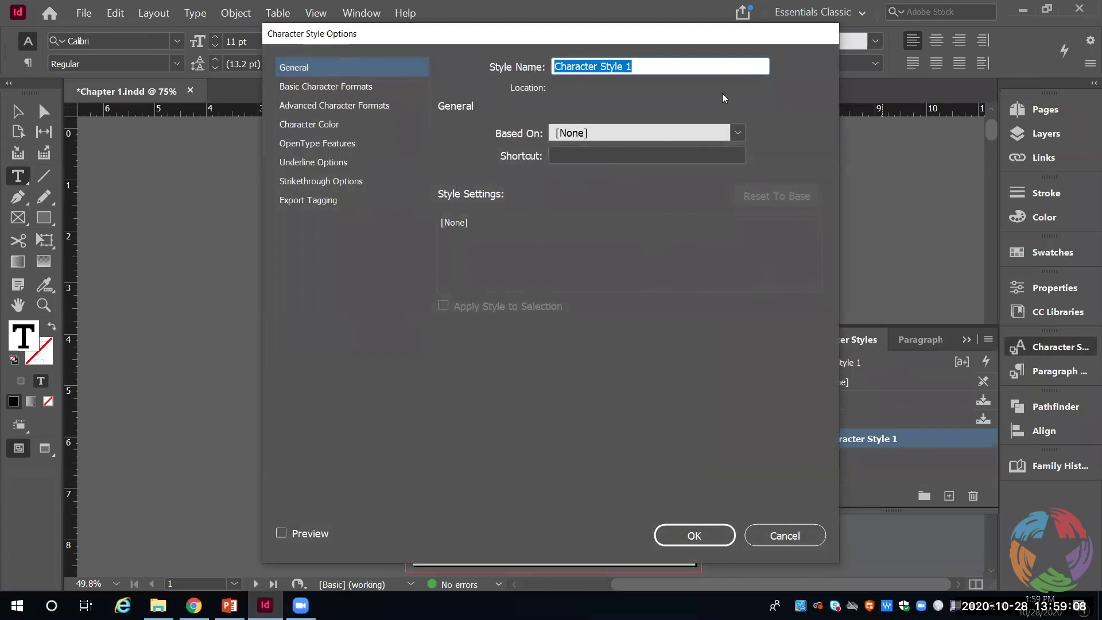
key("shift")
key("shift")
key("shift")
key("shift")
key("shift")
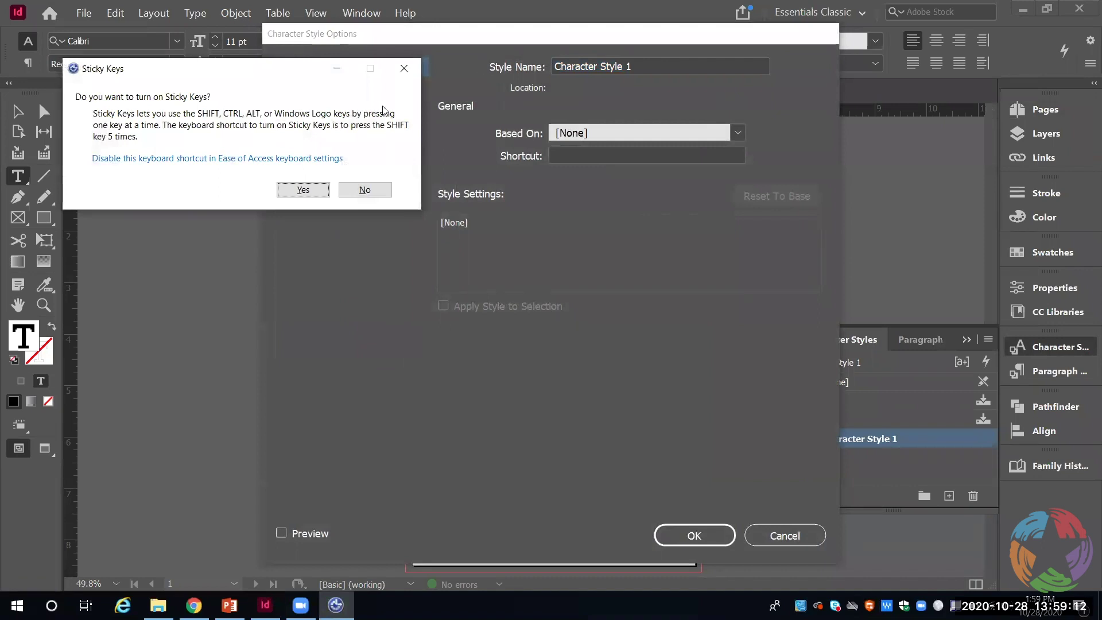
left_click(404, 69)
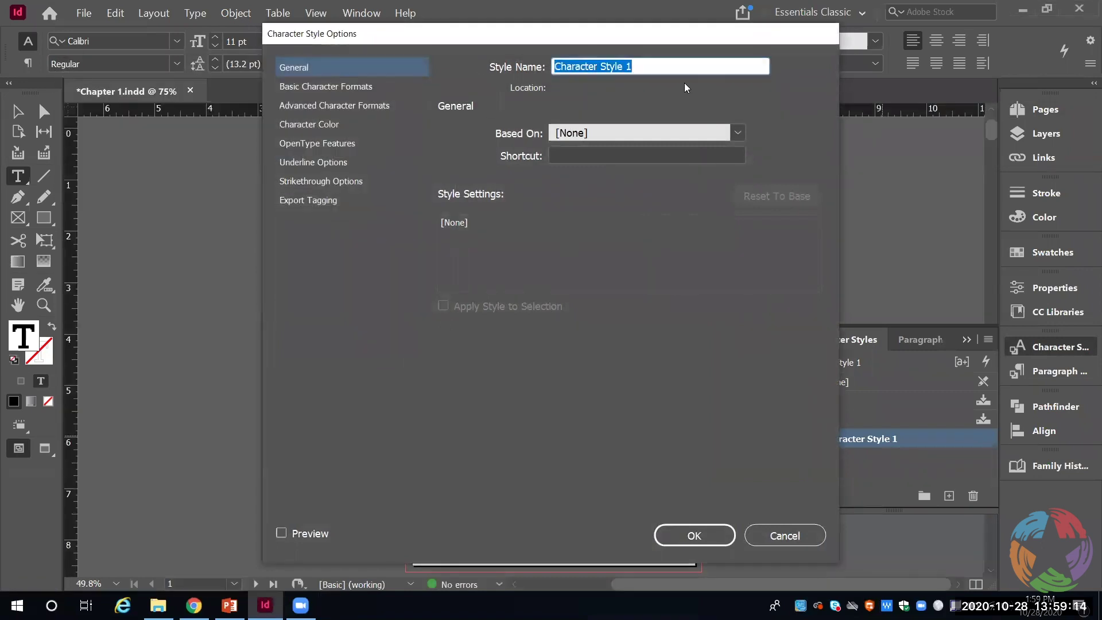
Name the new character style Paragraph and set its font family to Garamond
type("Paragr")
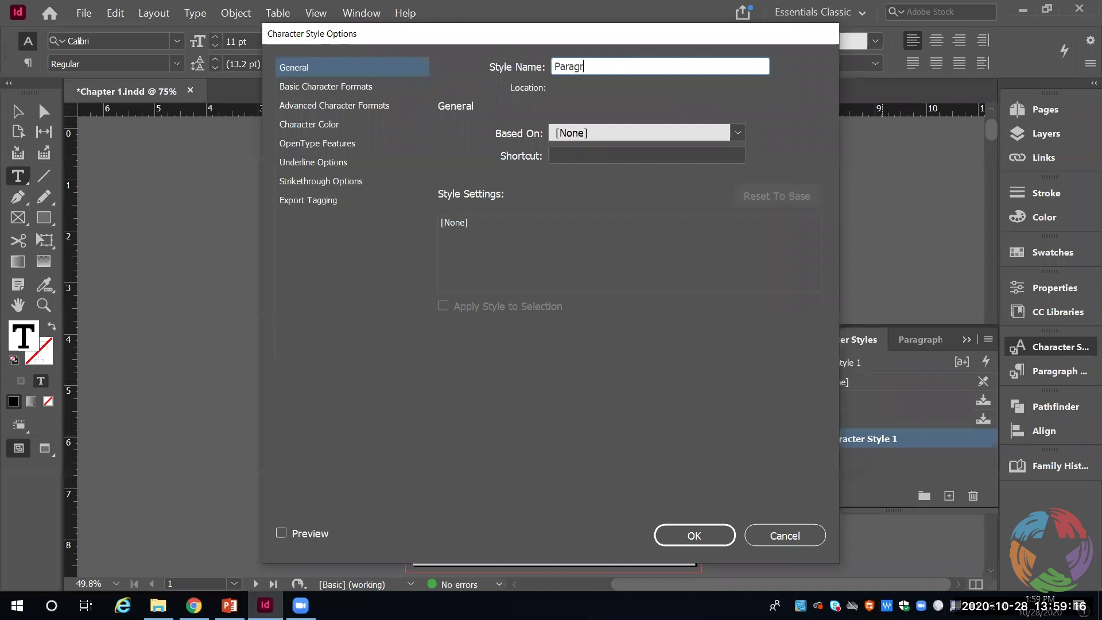
type("aph")
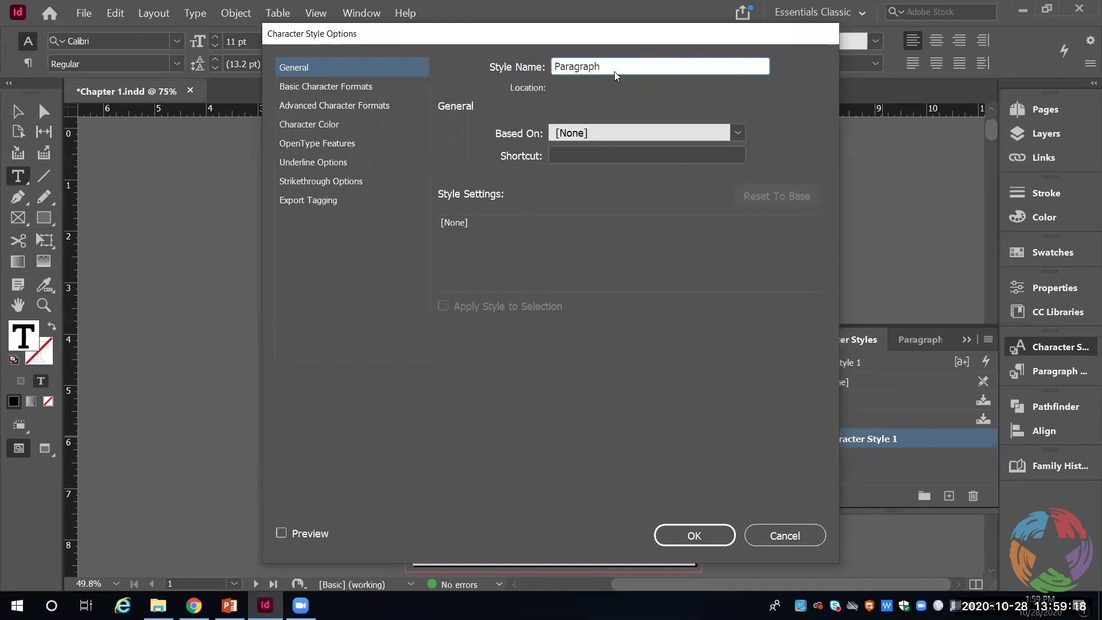
left_click(337, 86)
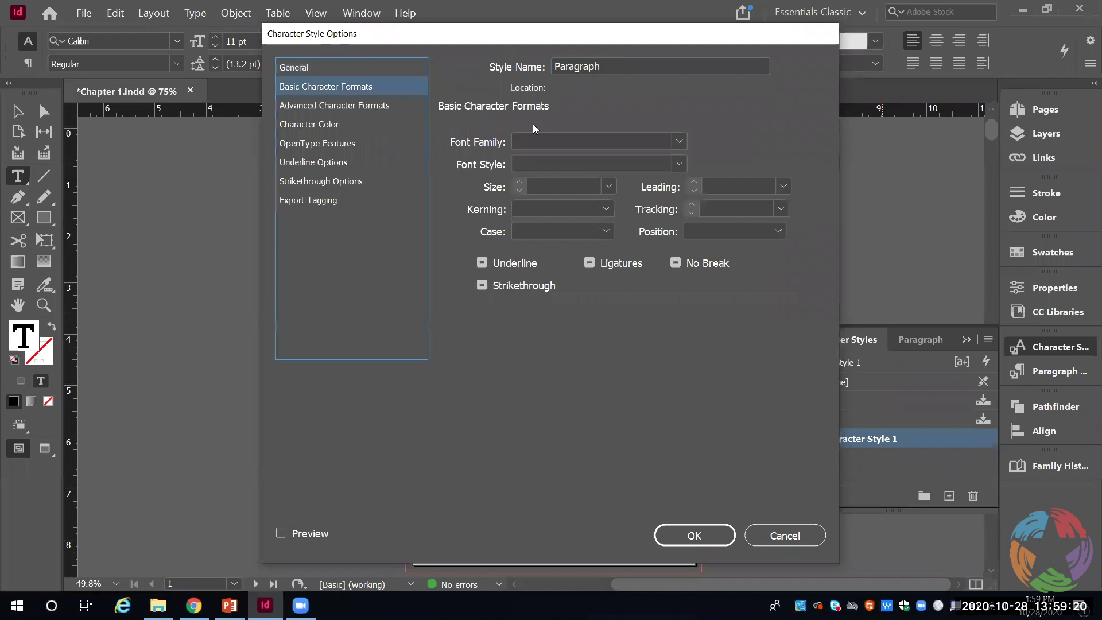
left_click(679, 144)
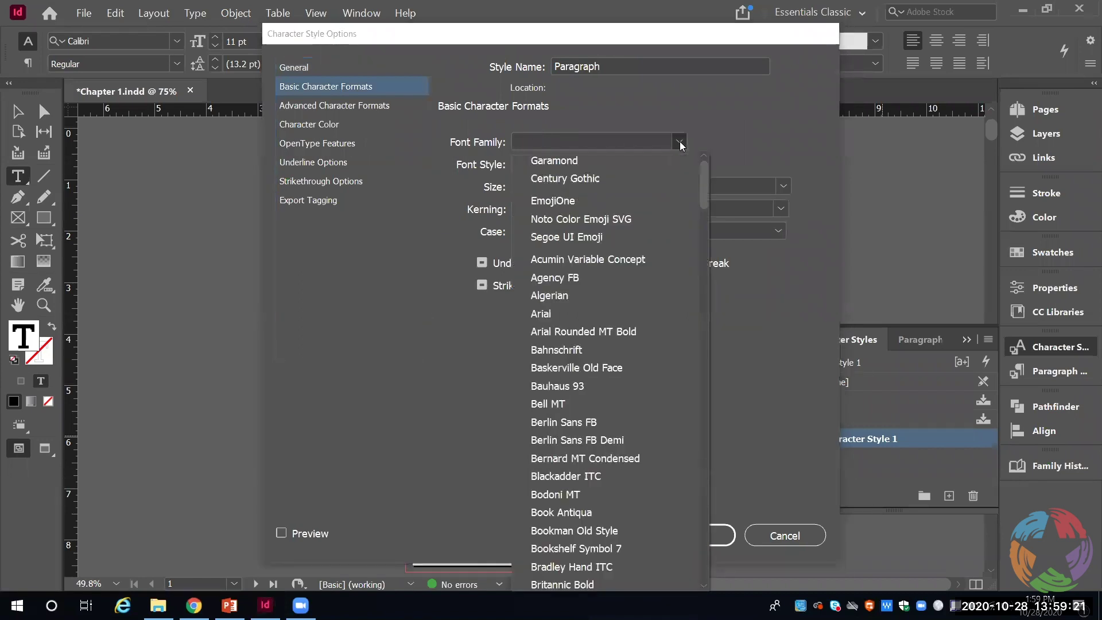
left_click(581, 160)
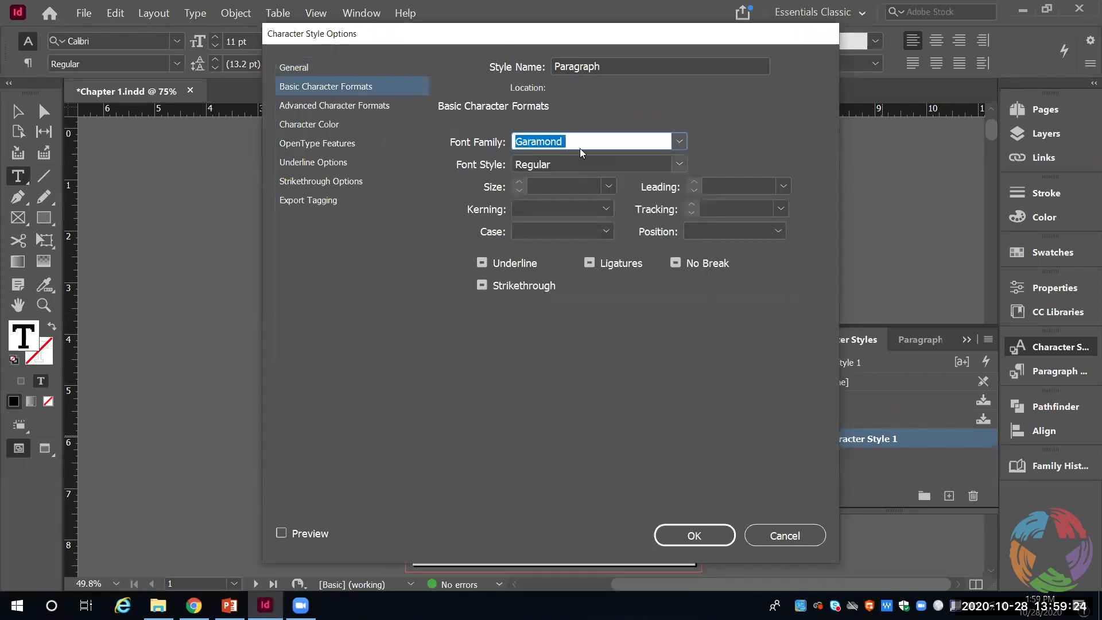
Set the Paragraph character style's size to 12 pt, look through its other option categories and save the style
left_click(607, 186)
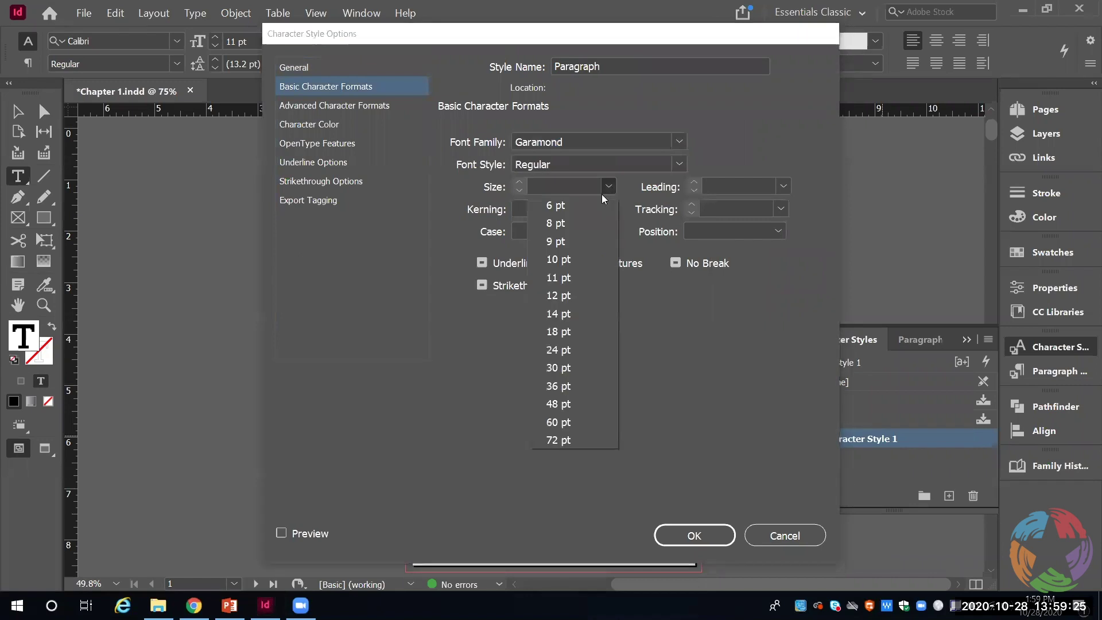
left_click(566, 296)
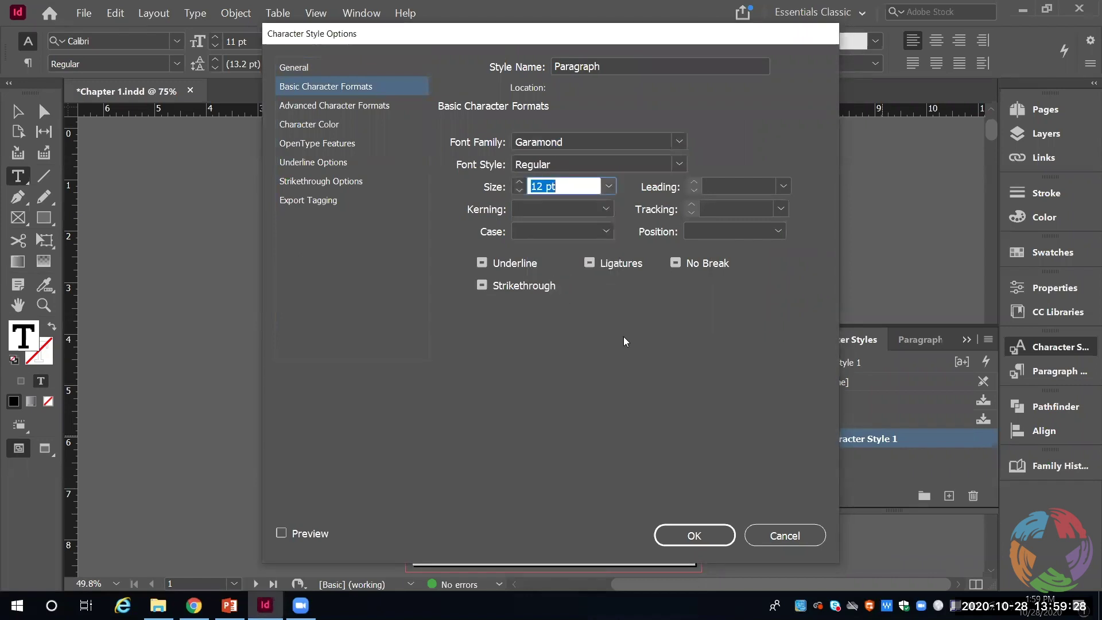
left_click(367, 106)
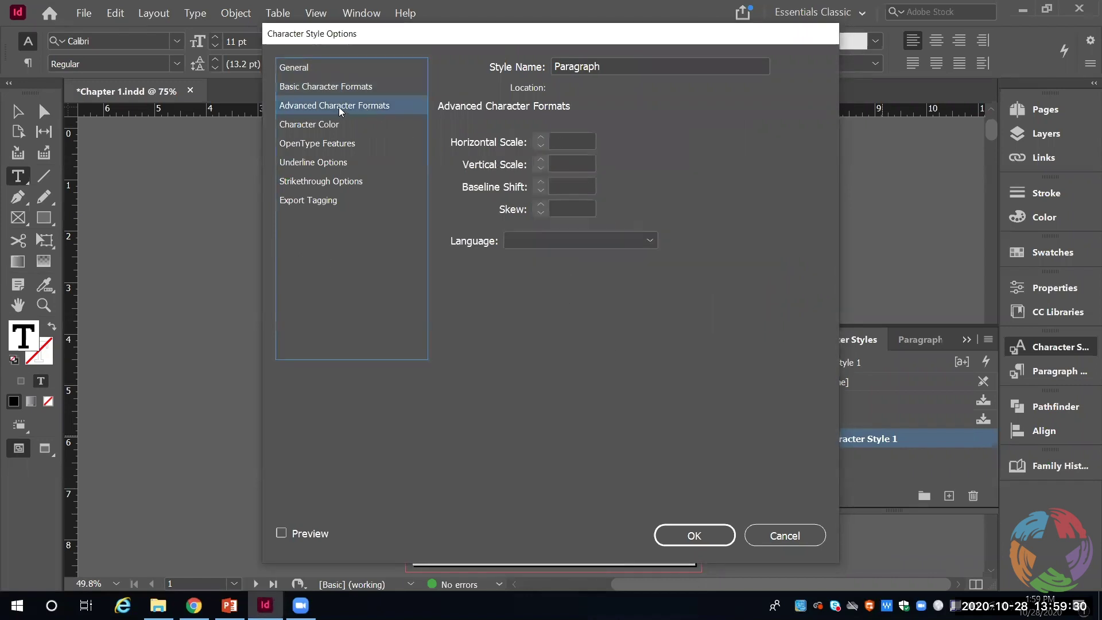
left_click(341, 124)
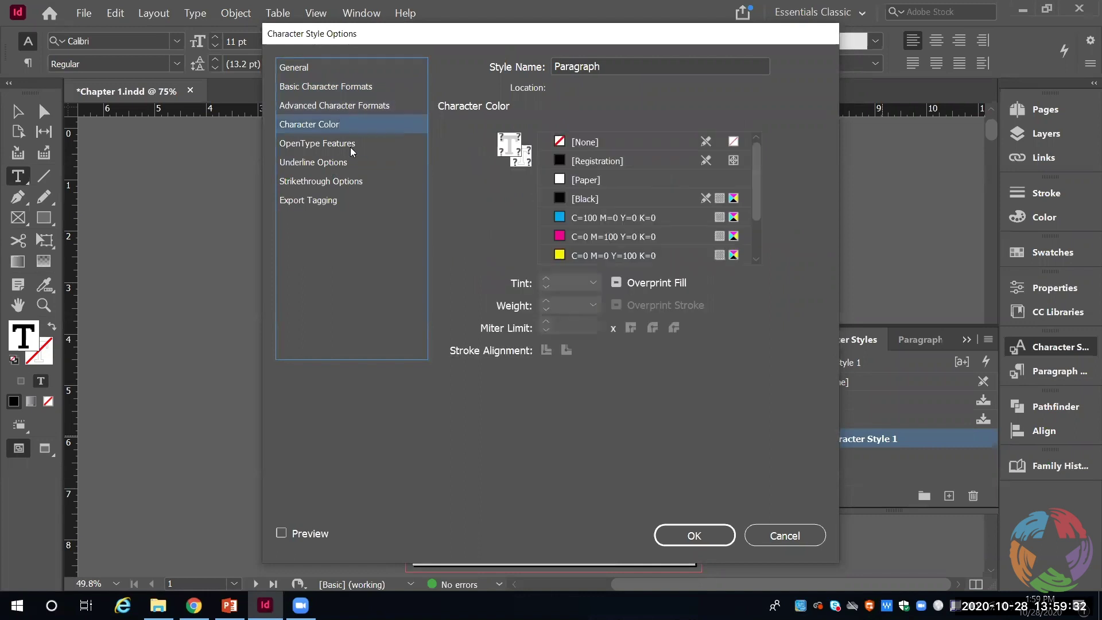
left_click(350, 145)
left_click(330, 163)
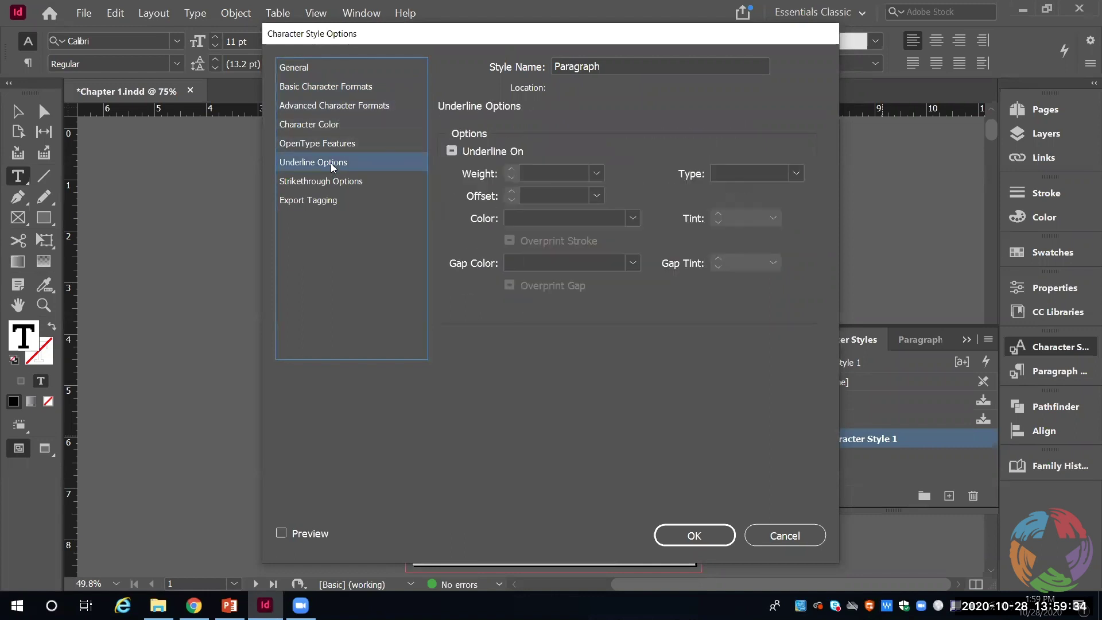
left_click(298, 68)
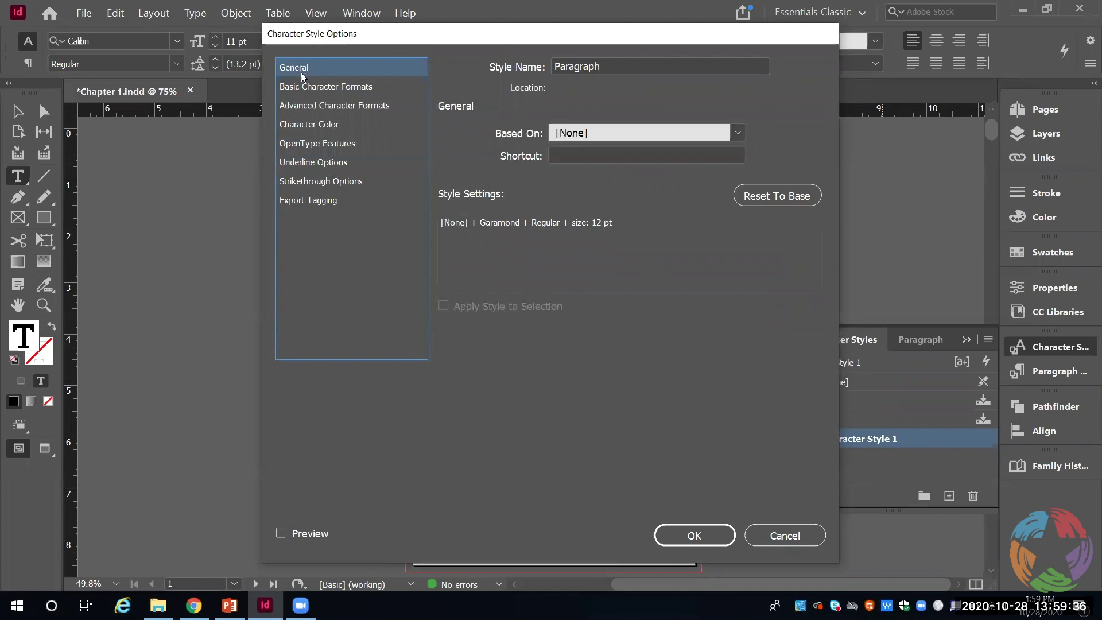
left_click(324, 88)
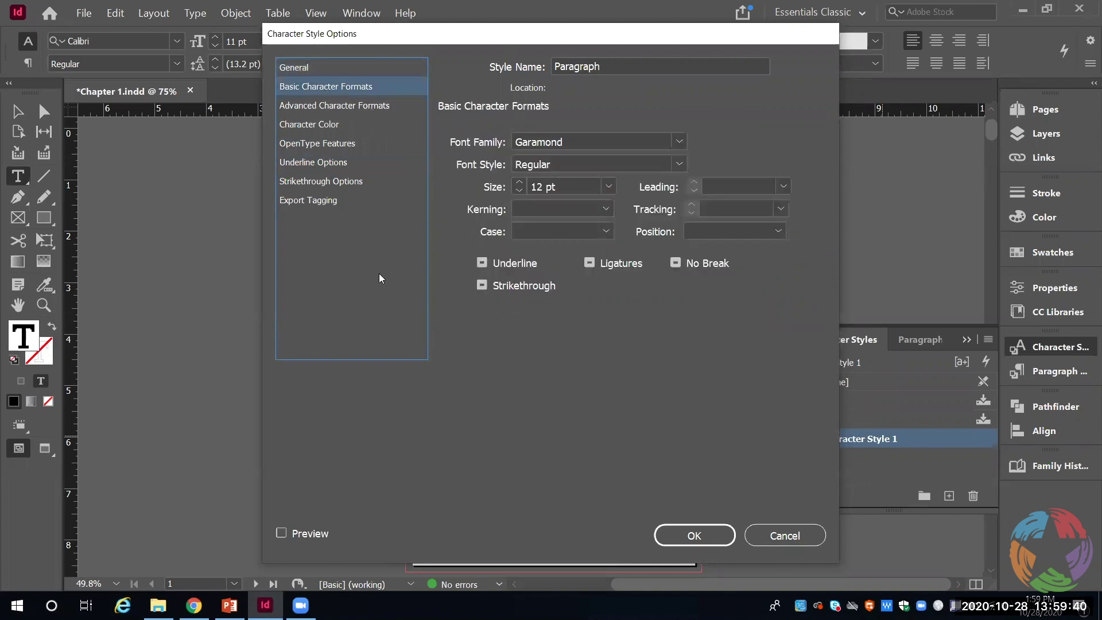
left_click(696, 533)
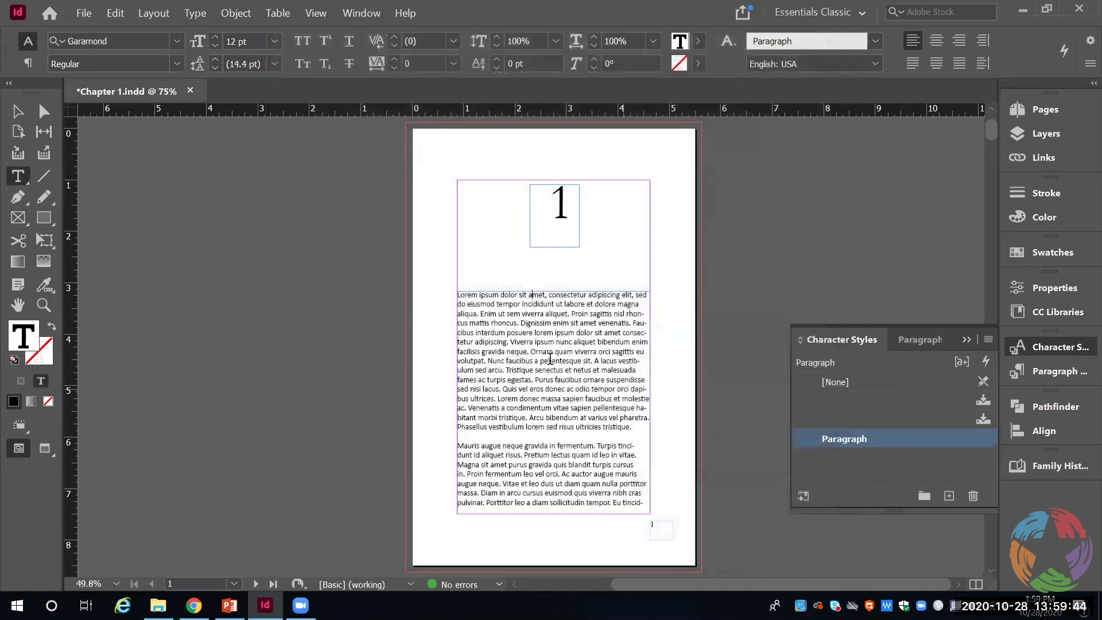
Apply the Paragraph character style to all of the chapter's body text
left_click(536, 356)
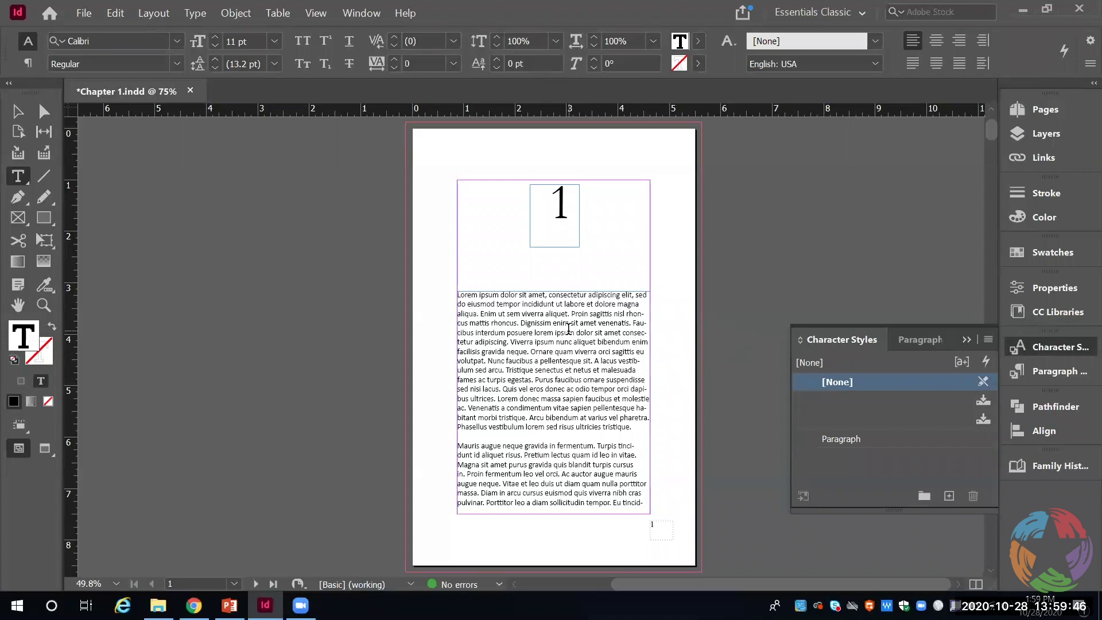
key("ctrl+a")
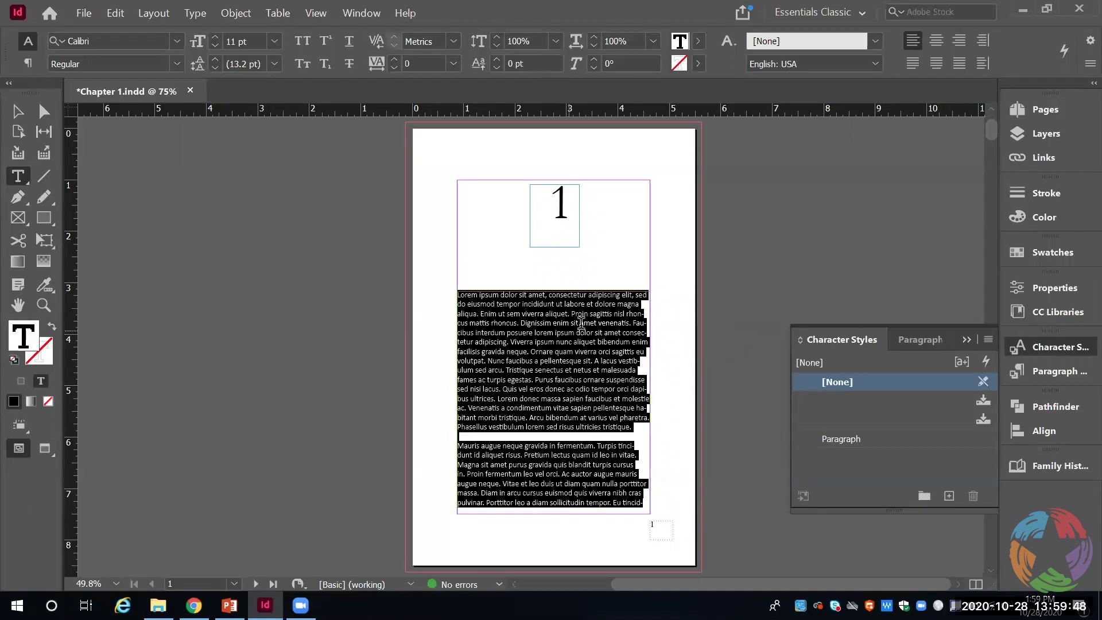
left_click(842, 439)
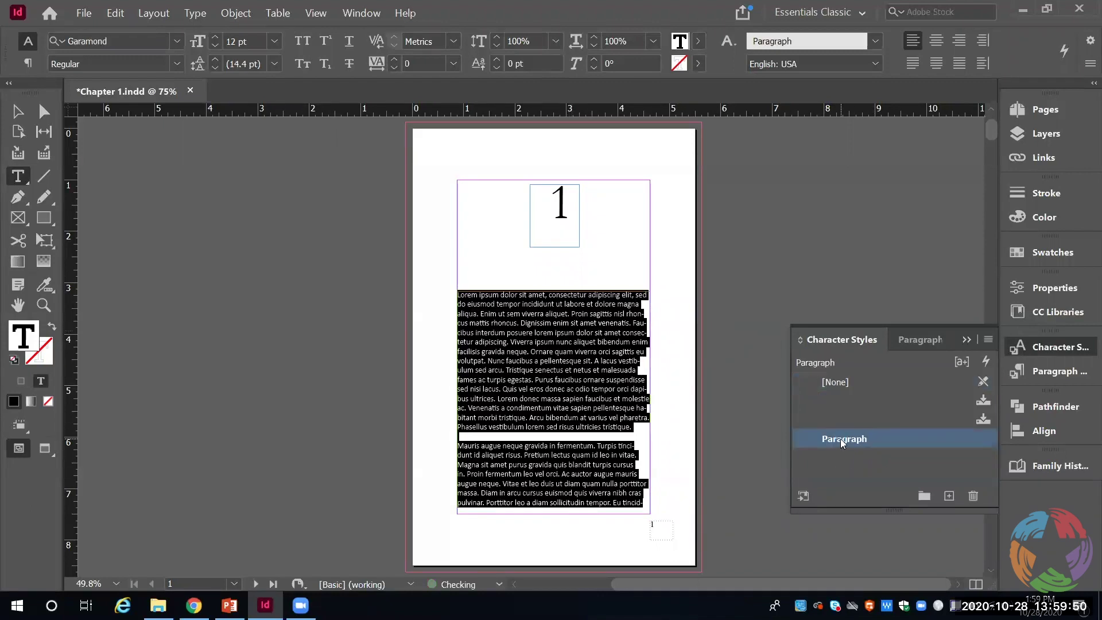
left_click(596, 391)
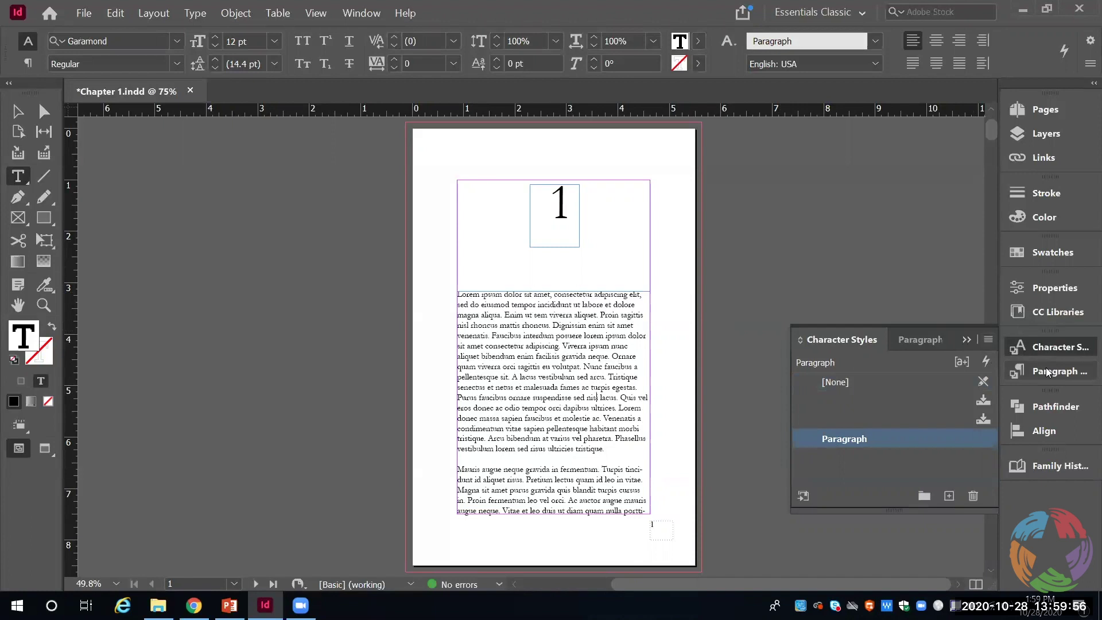
Select the first letter of page 1's body text, create a new paragraph style for it and name the style Drop Cap
left_click(542, 313)
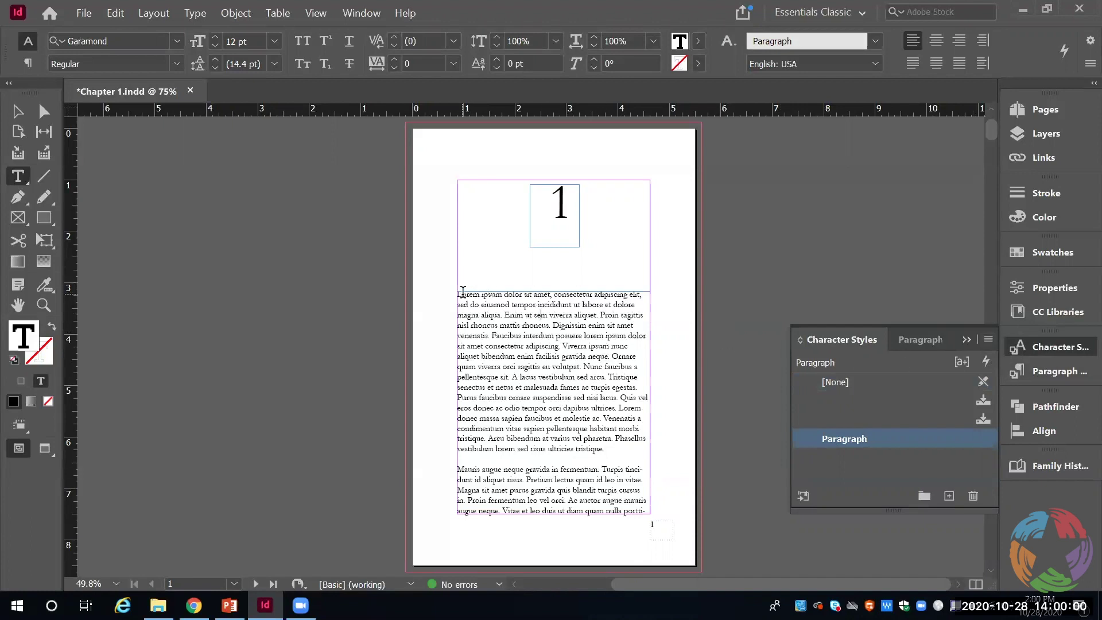
left_click_drag(459, 295, 552, 290)
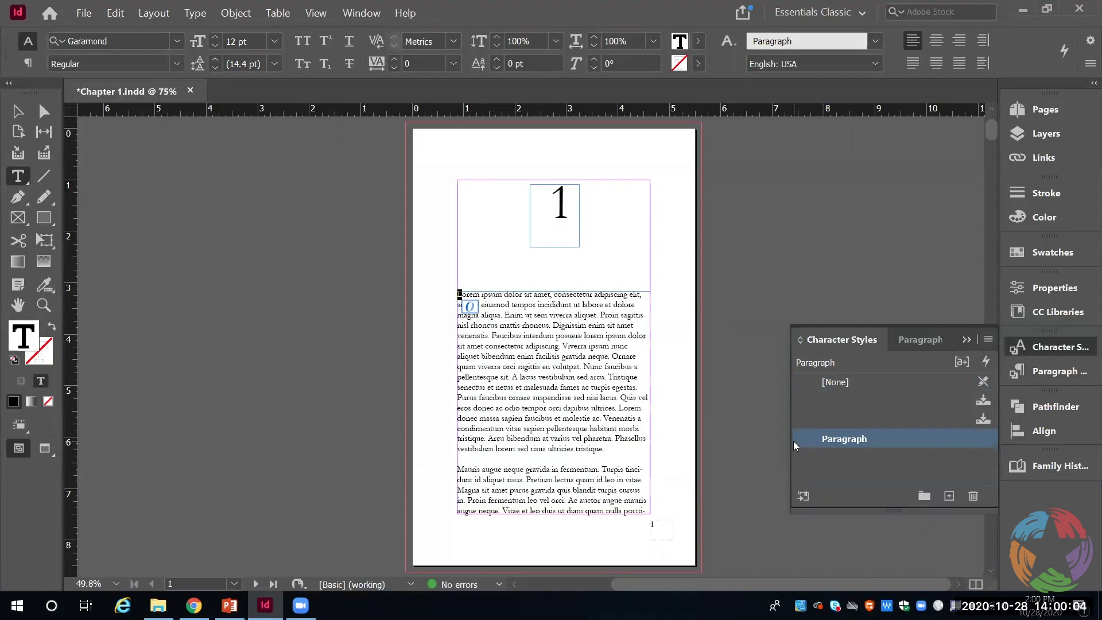
left_click(1062, 376)
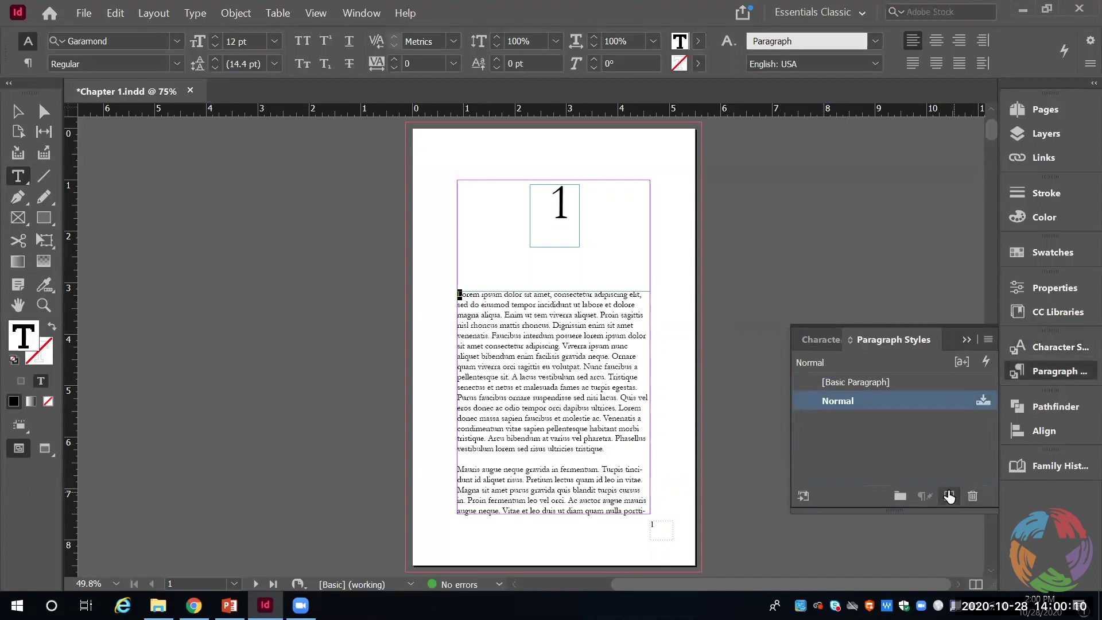
left_click(949, 497)
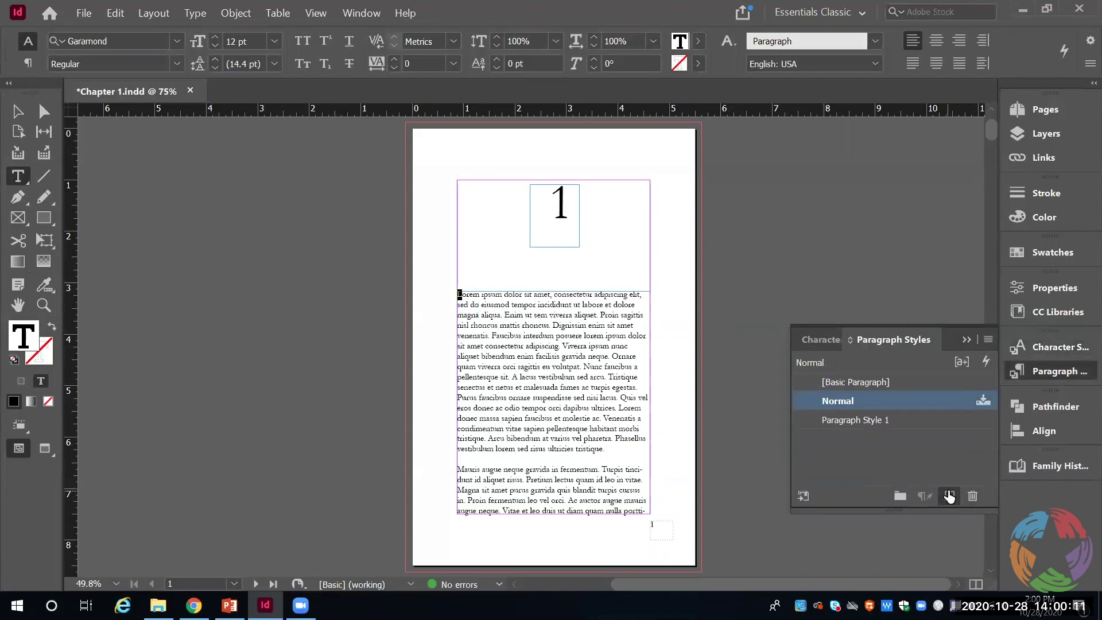
left_click(848, 421)
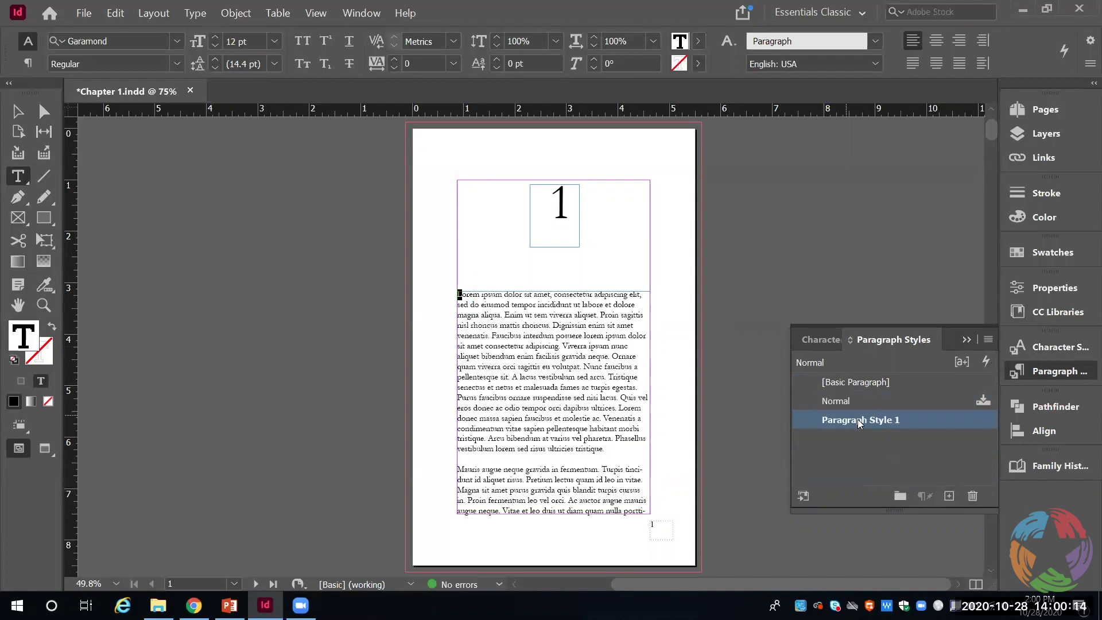
double_click(859, 421)
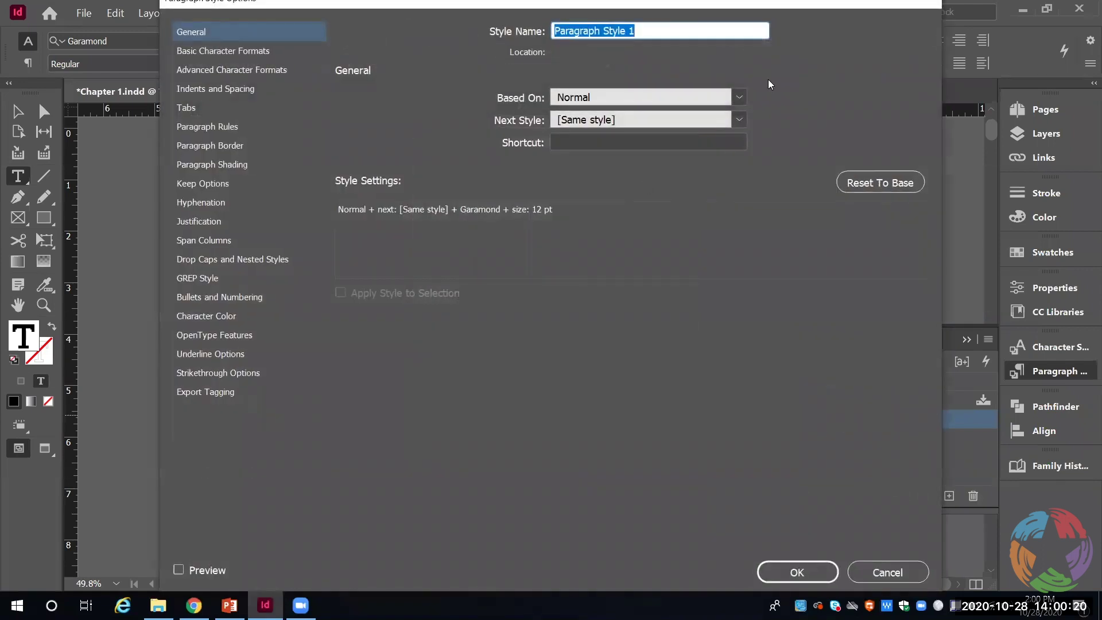
type("Drop Cap")
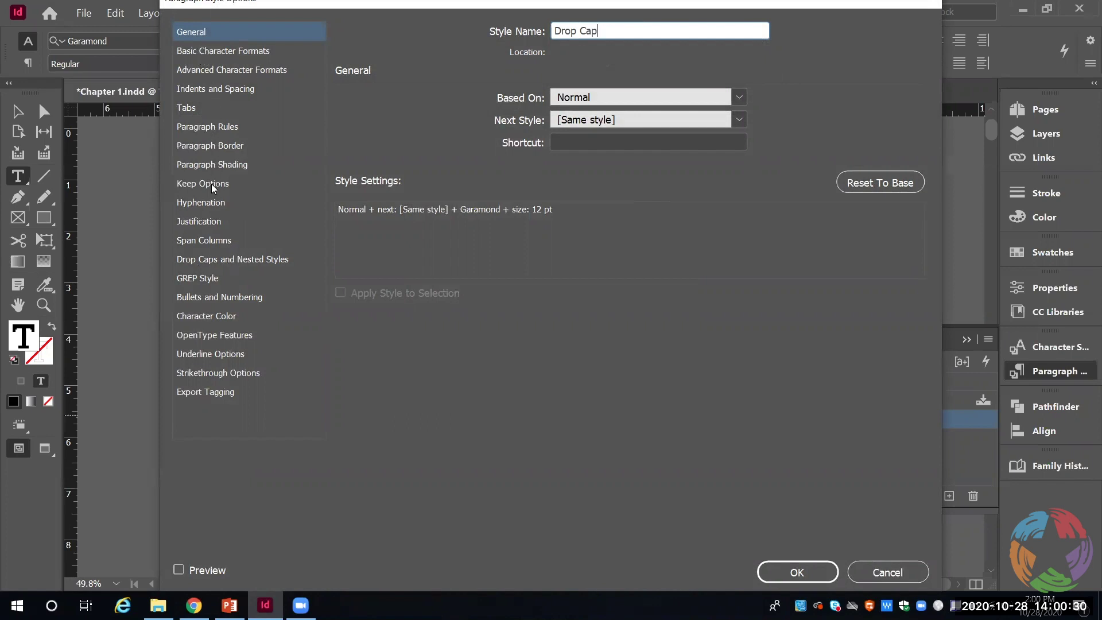
Give the Drop Cap style a drop cap 5 lines high and 1 character wide, using the Paragraph character style
left_click(195, 88)
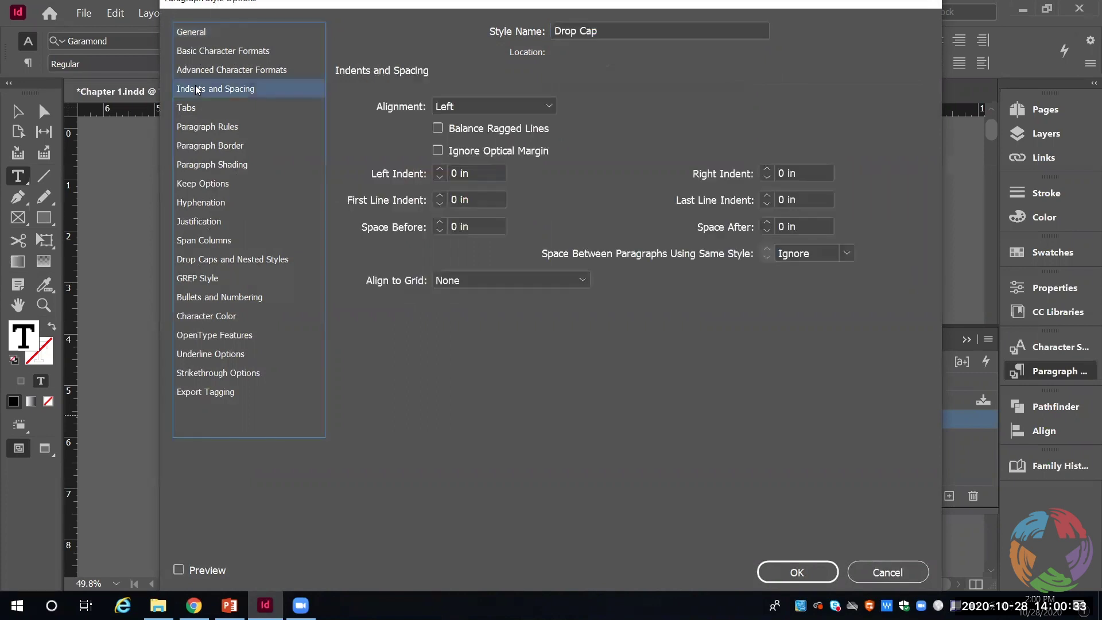
left_click(210, 127)
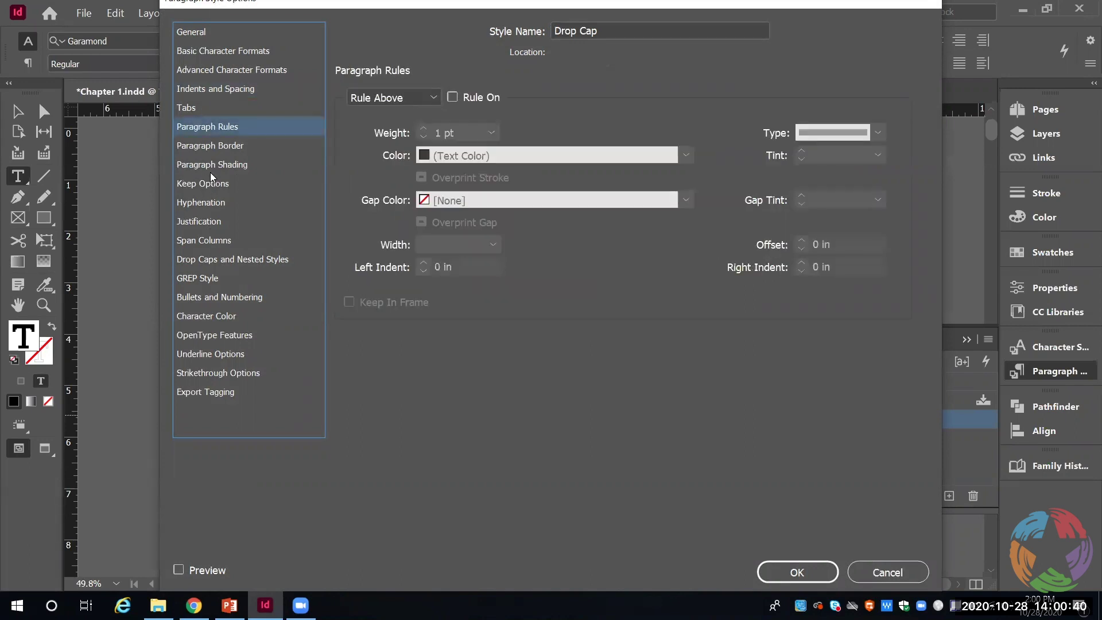
left_click(202, 222)
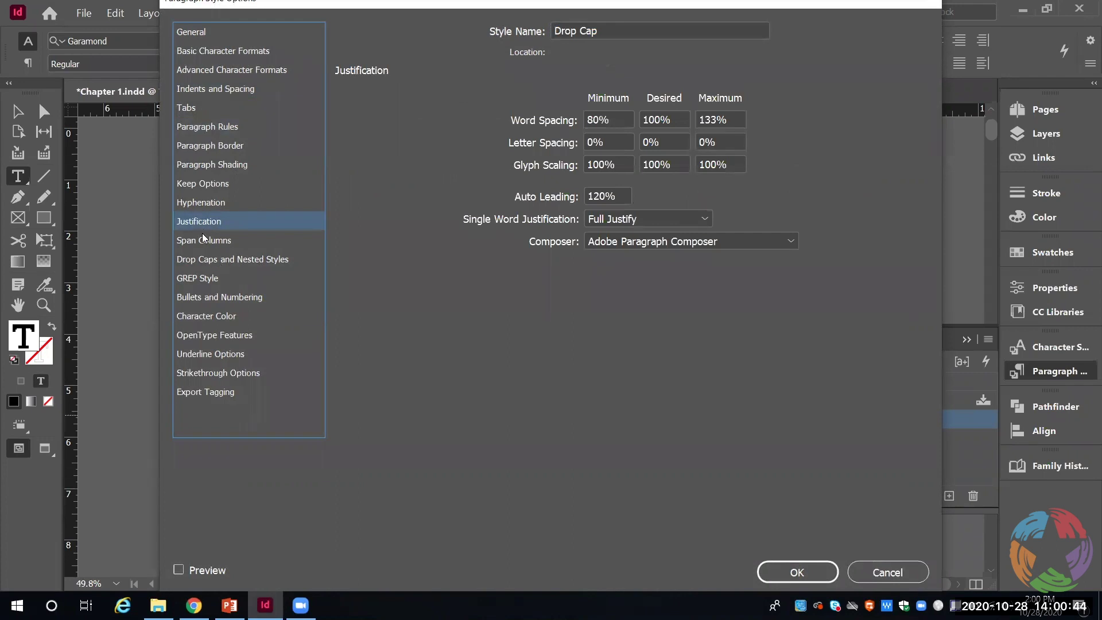
left_click(207, 254)
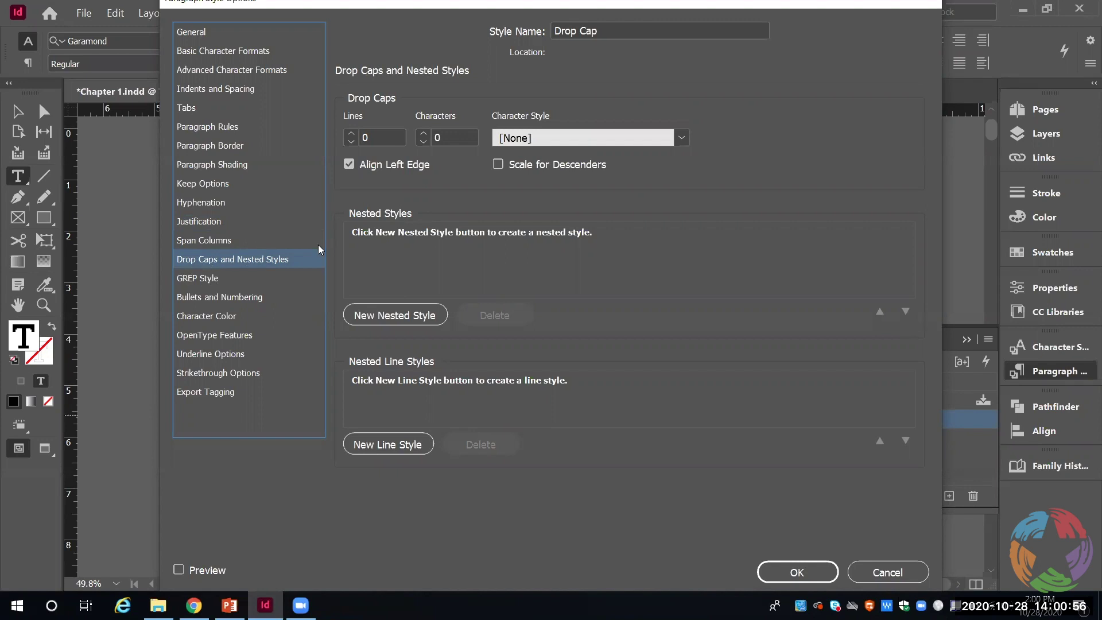
left_click(640, 138)
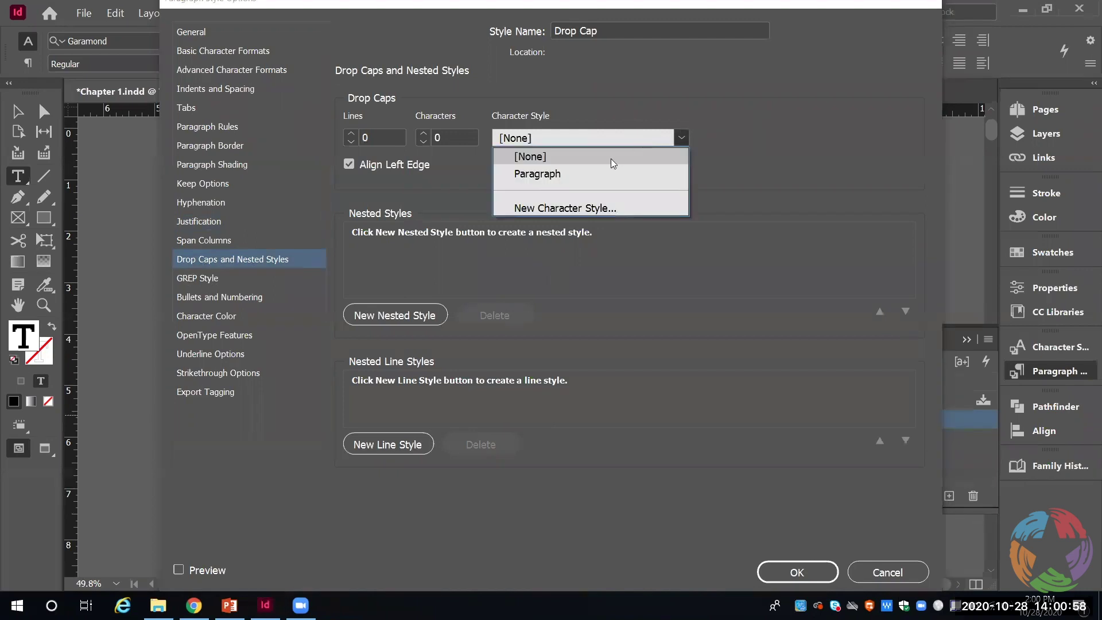
left_click(597, 177)
left_click(350, 135)
left_click(351, 134)
left_click(351, 134)
left_click(351, 134)
left_click(351, 134)
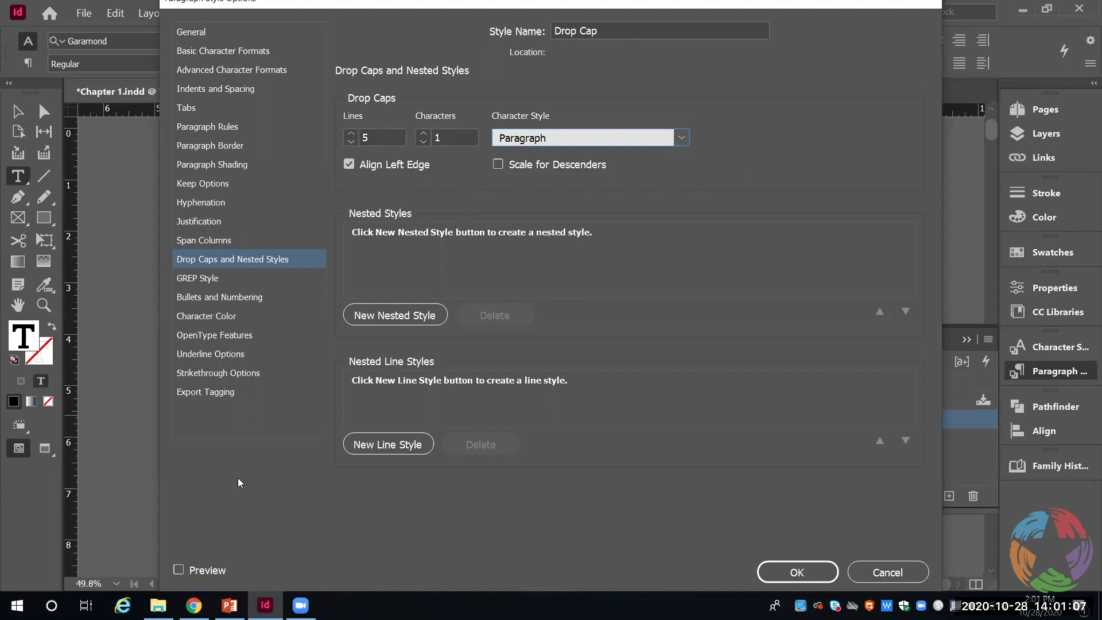
Preview the drop cap on the page with the options dialog moved aside, and reduce its height to 3 lines
left_click(179, 569)
left_click_drag(322, 4, 729, 17)
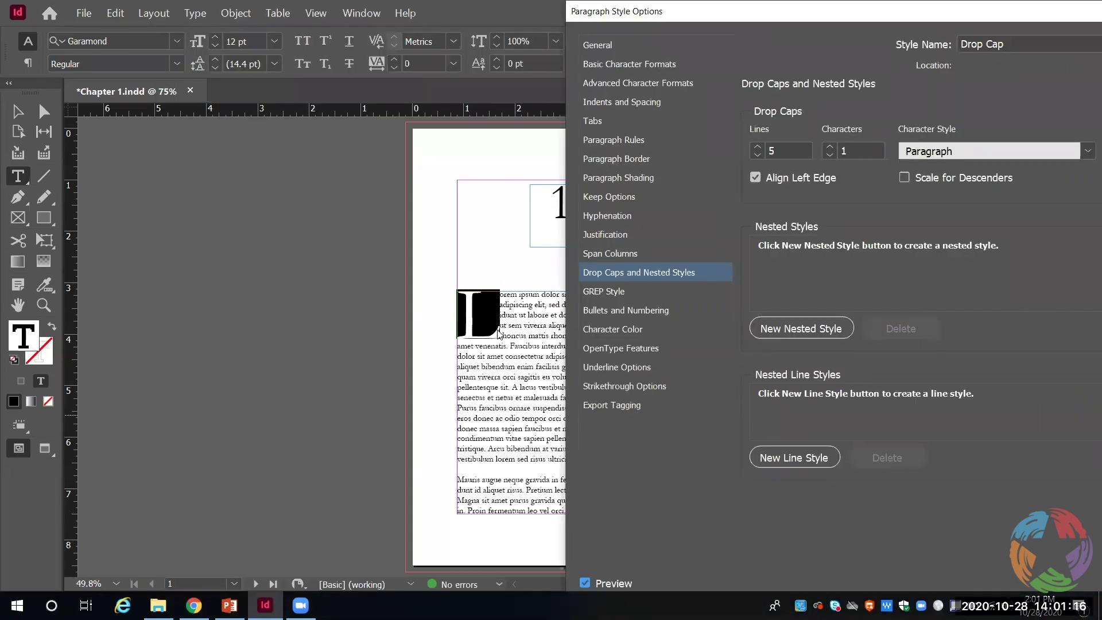
left_click(760, 153)
left_click(760, 153)
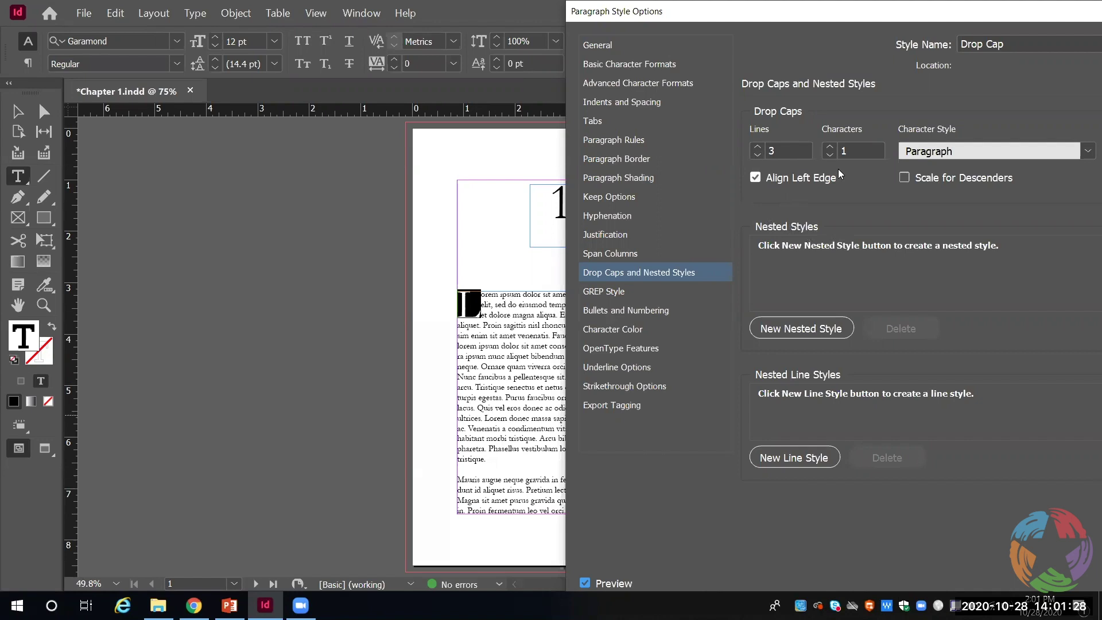
Try extending the drop cap to 5 characters, then return it to 1 character
left_click(830, 147)
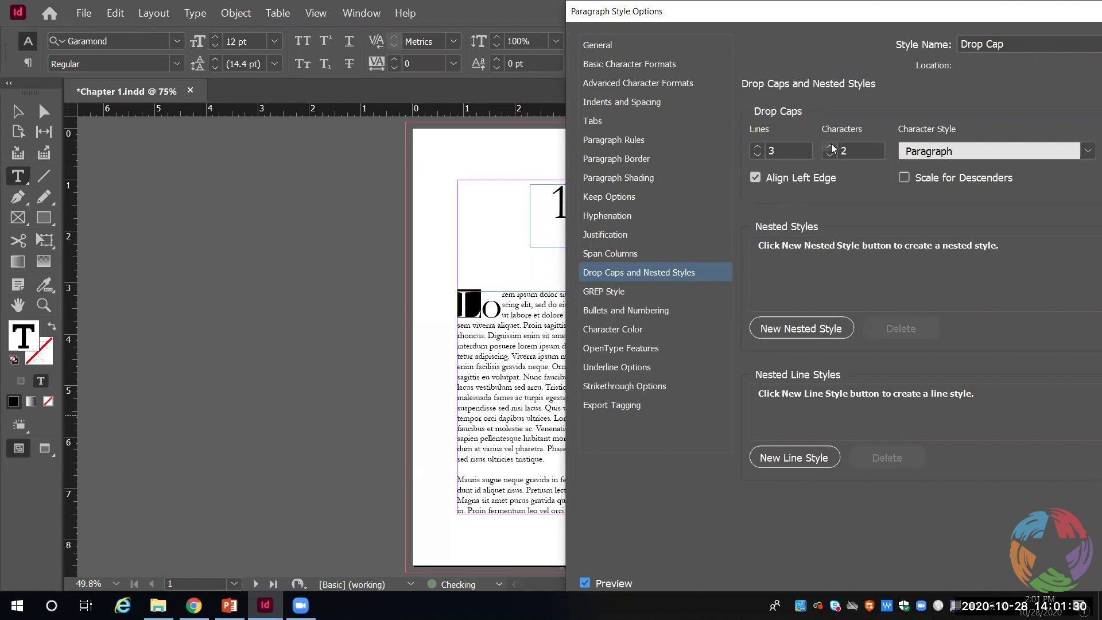
left_click(831, 147)
left_click(831, 147)
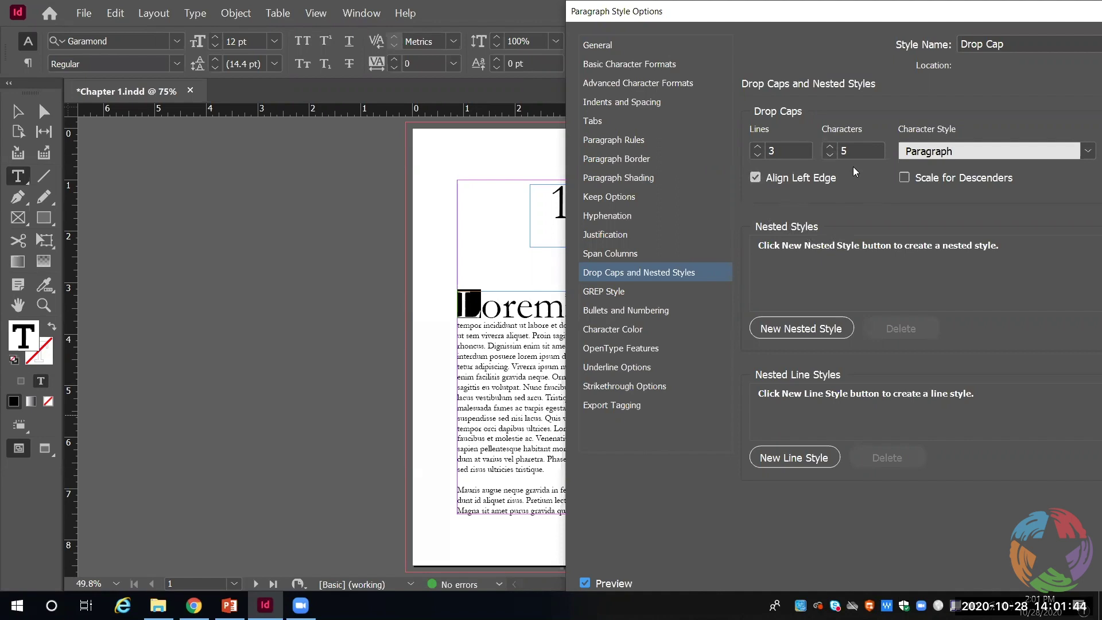
left_click(823, 155)
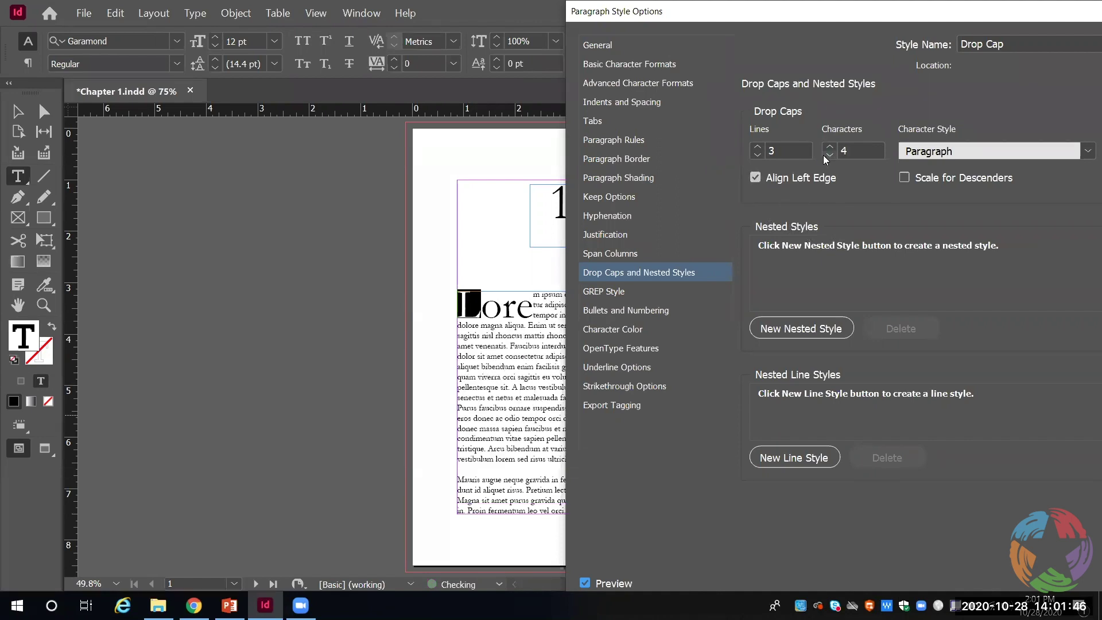
left_click(823, 155)
left_click(823, 155)
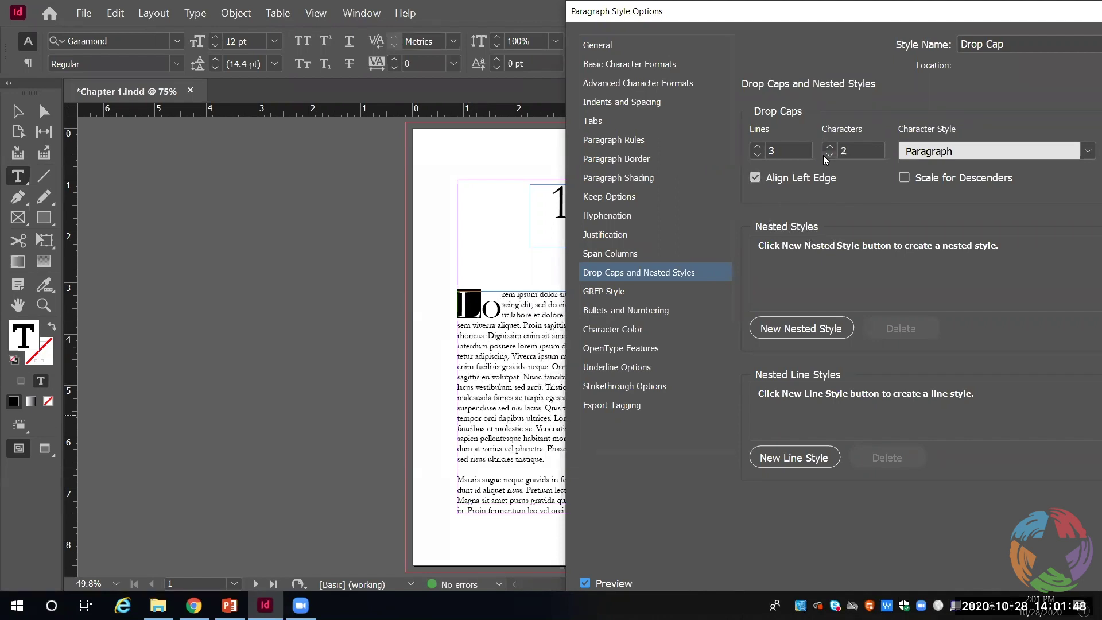
left_click(823, 155)
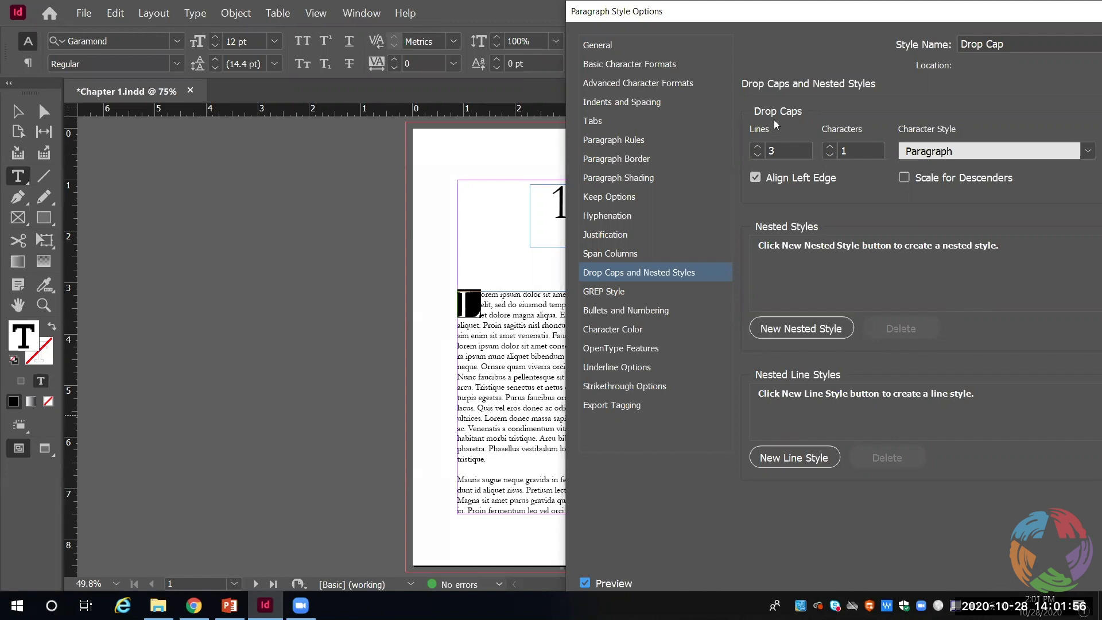
Set the drop cap's height to 4 lines and save the Drop Cap paragraph style
left_click(759, 147)
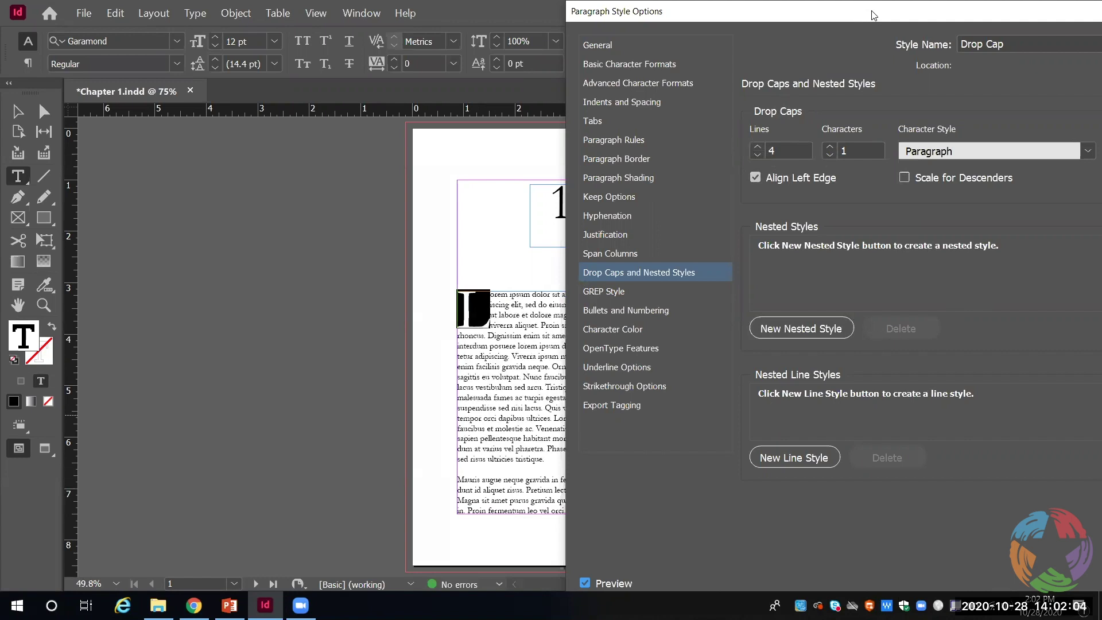
left_click_drag(873, 15, 471, 16)
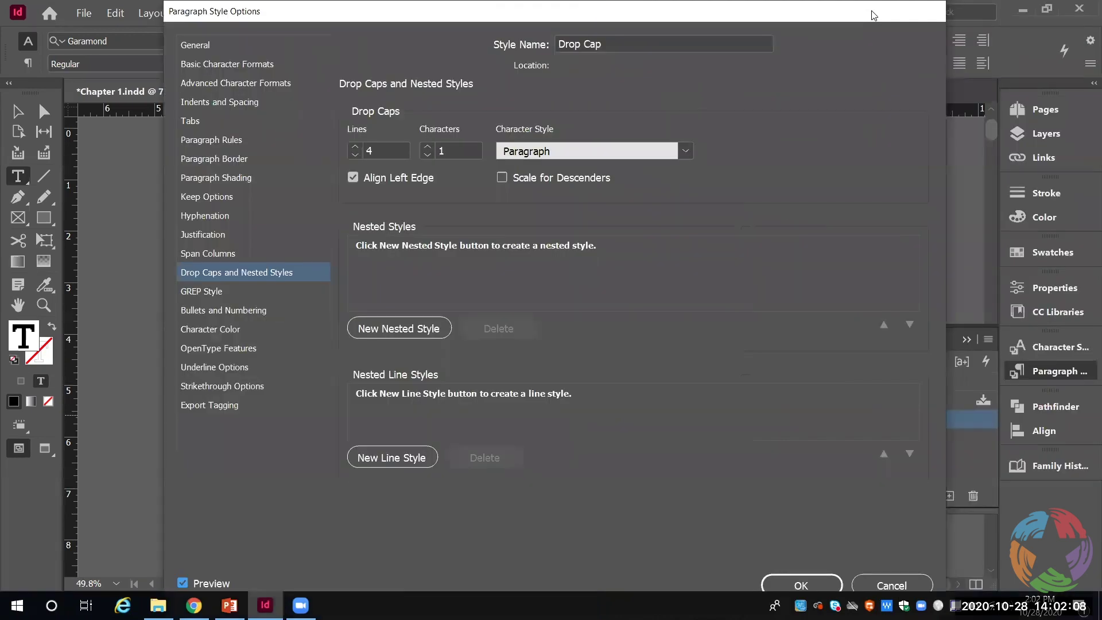
left_click(801, 585)
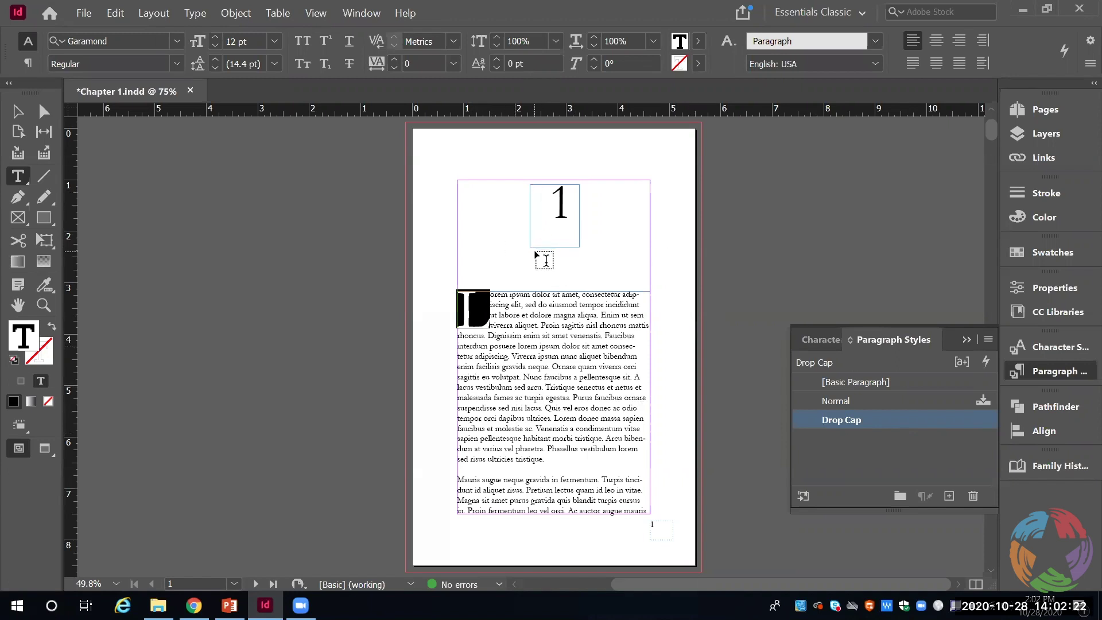
Open the B-Master page for editing and select the section marker frame near its upper margin
left_click(1044, 110)
left_click(1044, 110)
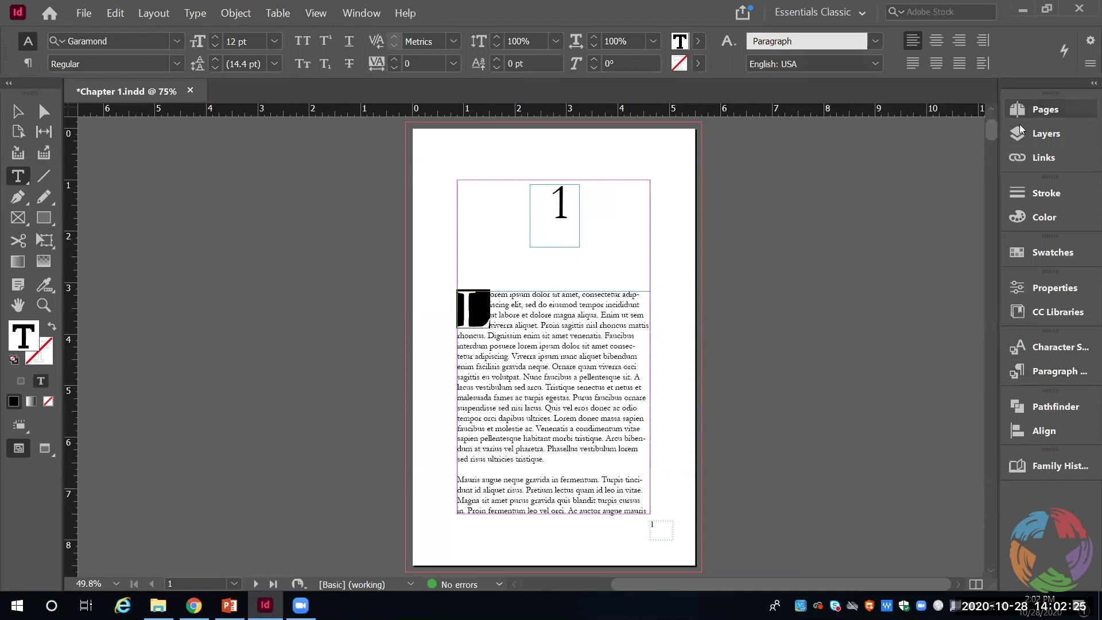
left_click(1067, 107)
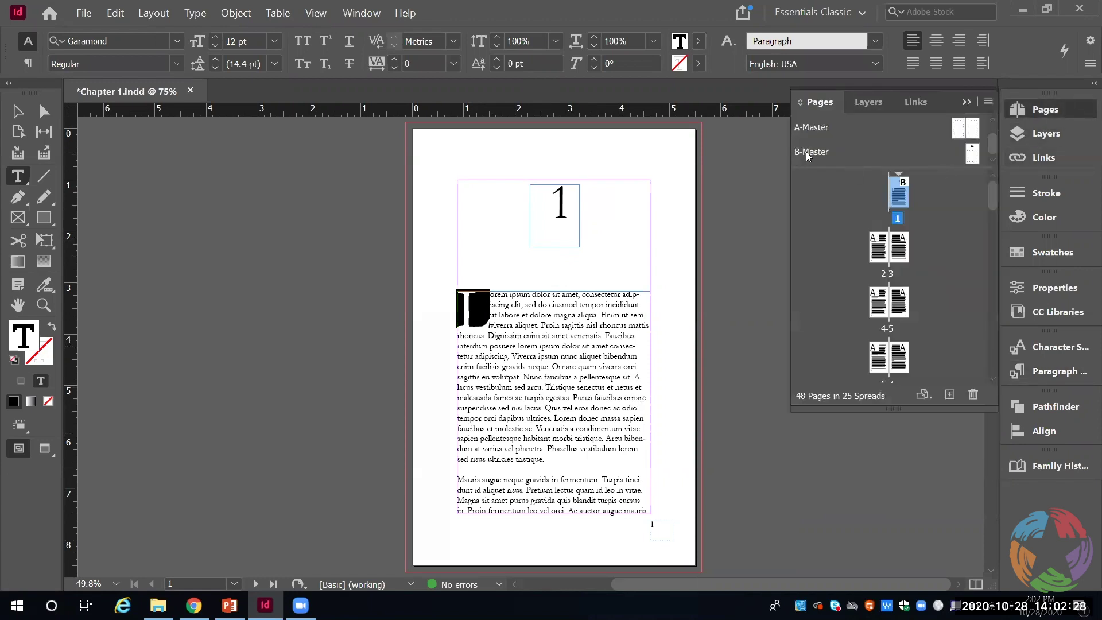
double_click(808, 153)
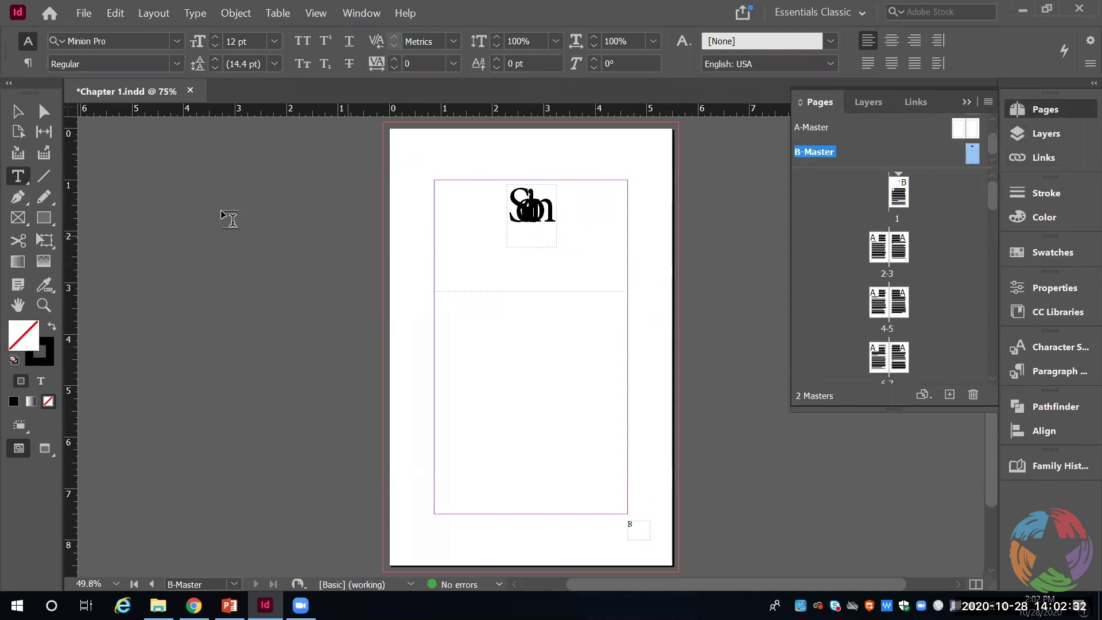
left_click(17, 111)
left_click(539, 214)
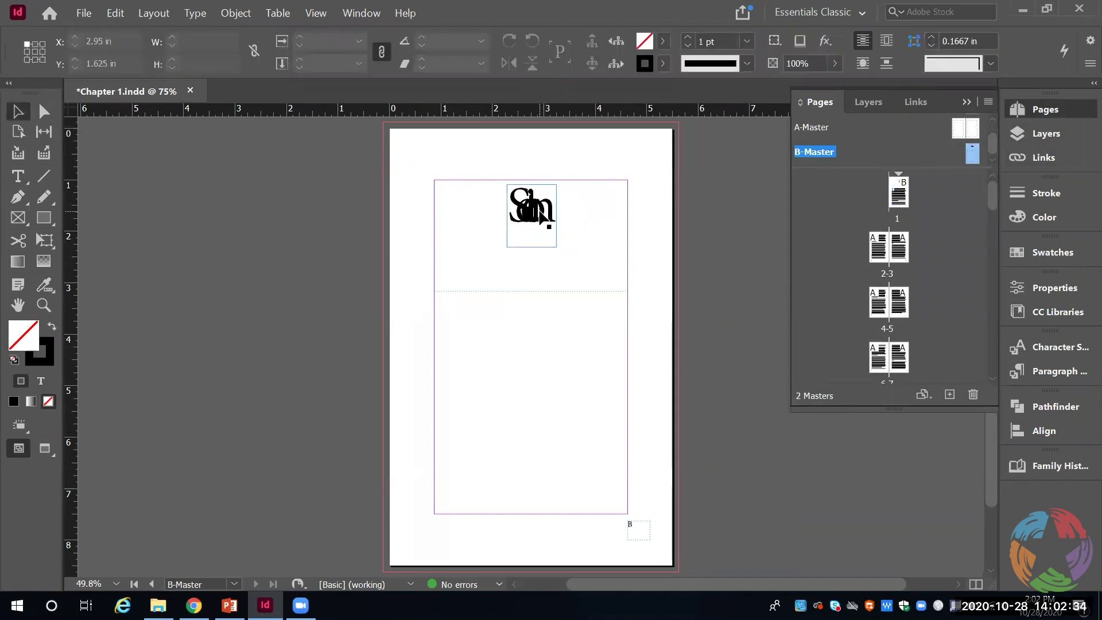
left_click(509, 225)
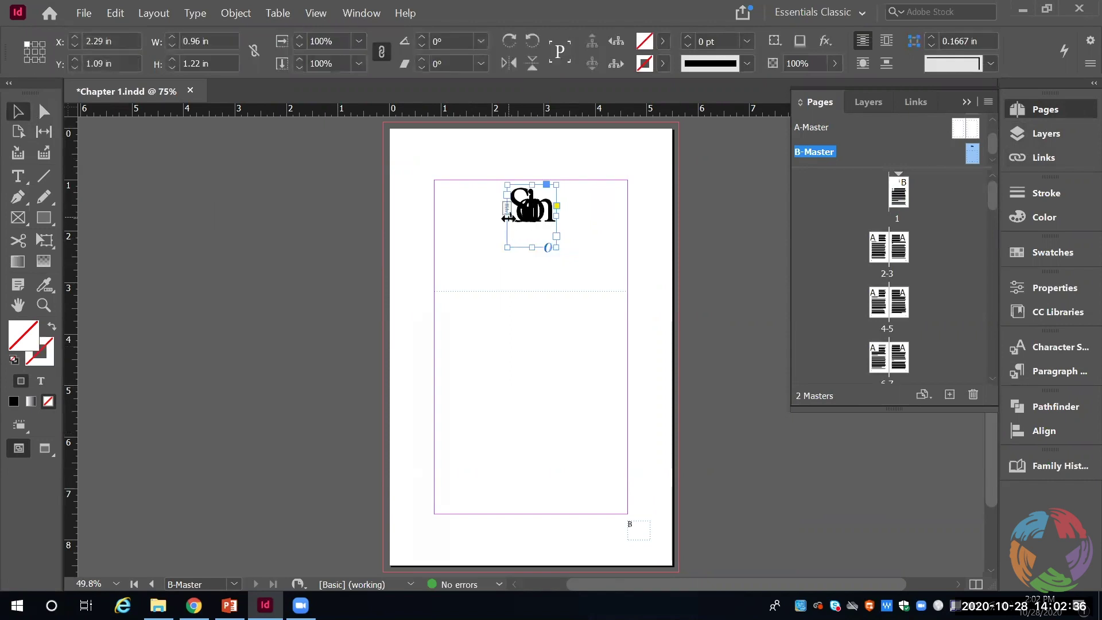
Widen the section marker frame to about 3.5 in, centre it between the margins, and shorten it to about 1 in high
left_click_drag(508, 218, 434, 216)
left_click_drag(556, 214, 615, 218)
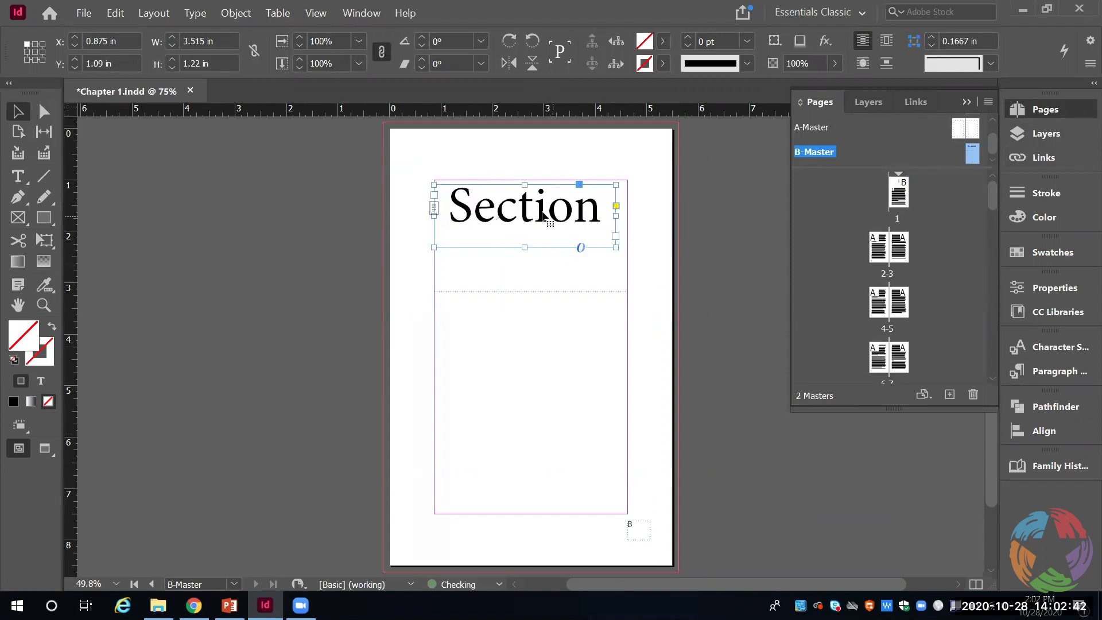
left_click_drag(543, 217, 532, 242)
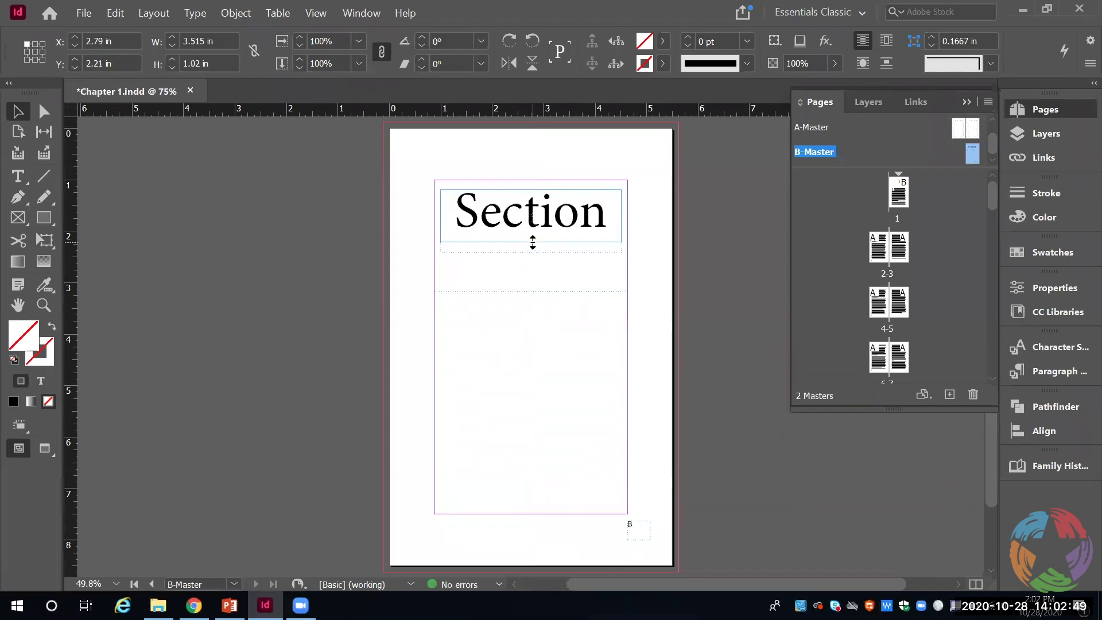
left_click(541, 271)
Add a text frame directly beneath the Section frame on B-Master containing the text "Sub Heading"
key("t")
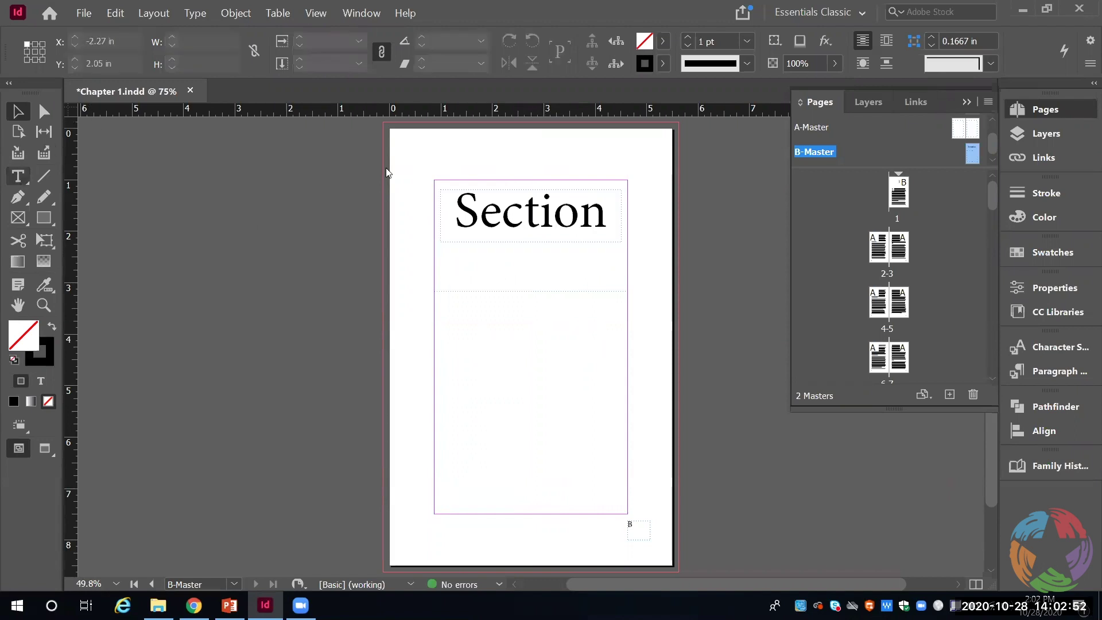
left_click_drag(521, 265, 608, 264)
type("Su")
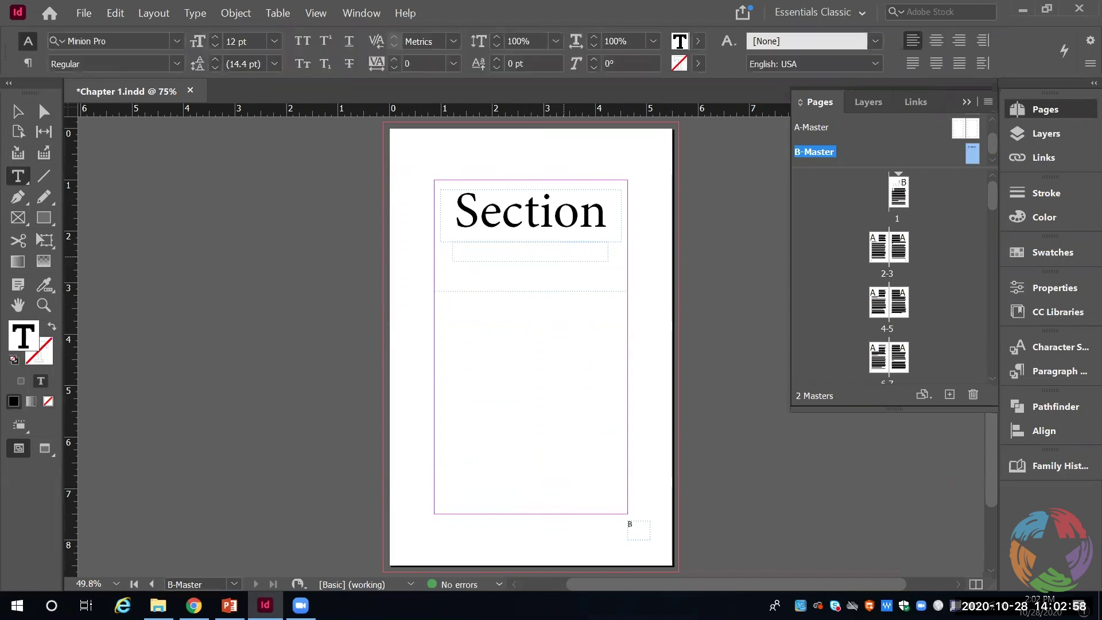
type("bHeading")
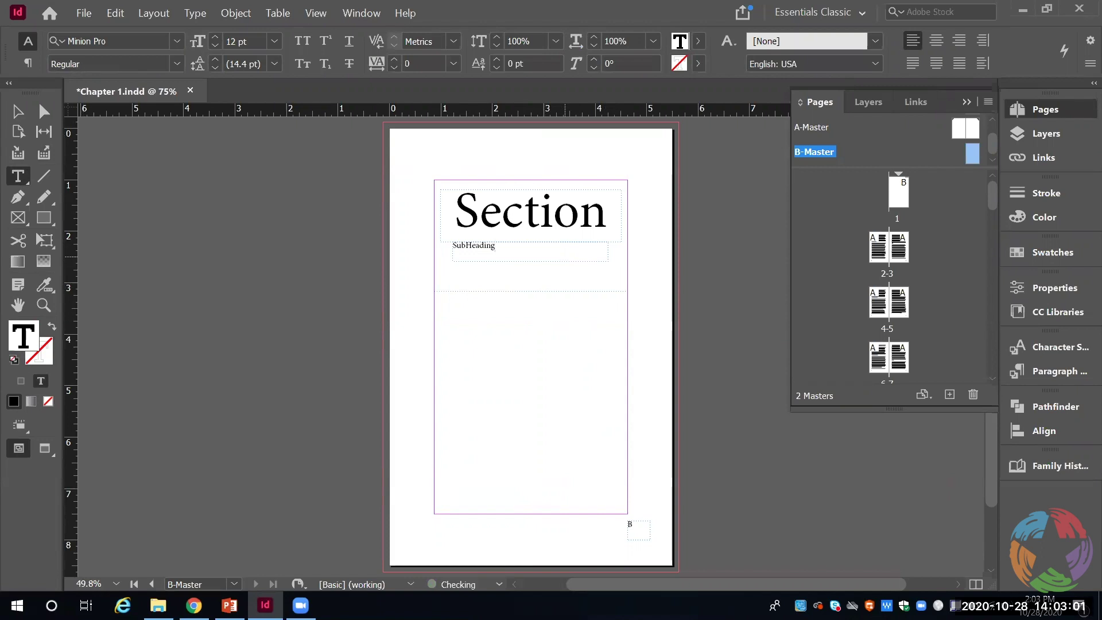
left_click(479, 245)
left_click(514, 246)
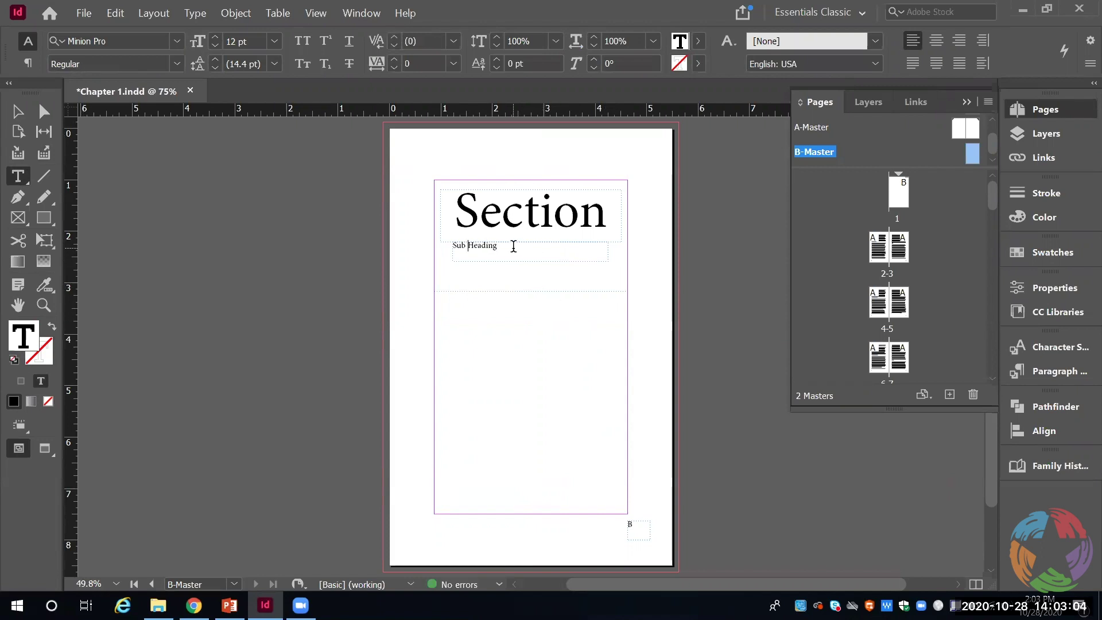
Apply the Paragraph character style to the whole Sub Heading text
triple_click(488, 250)
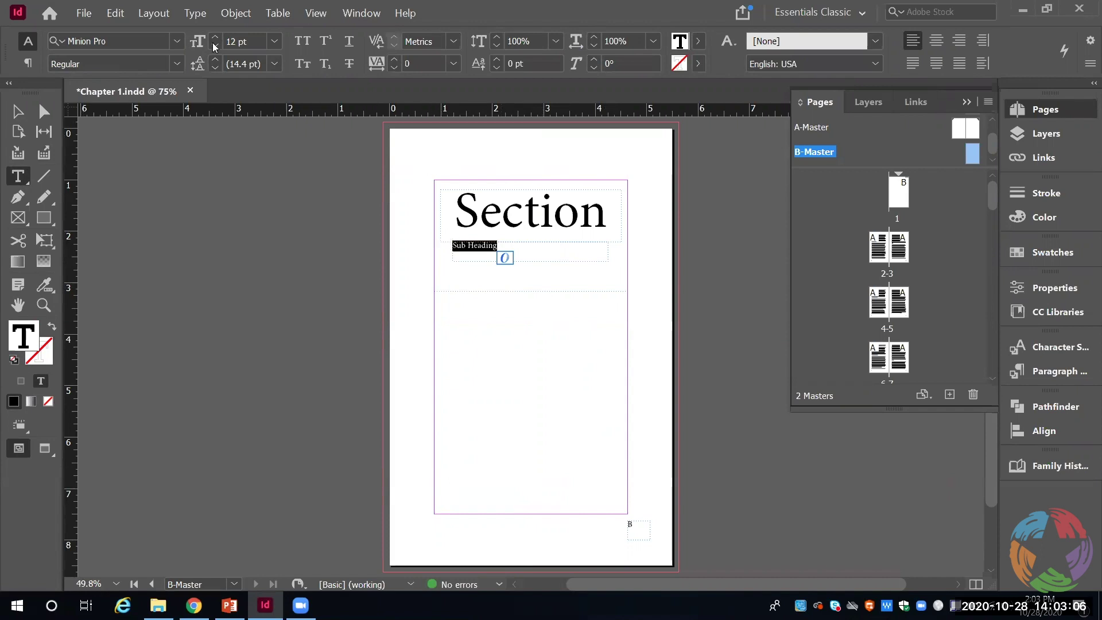
left_click(177, 64)
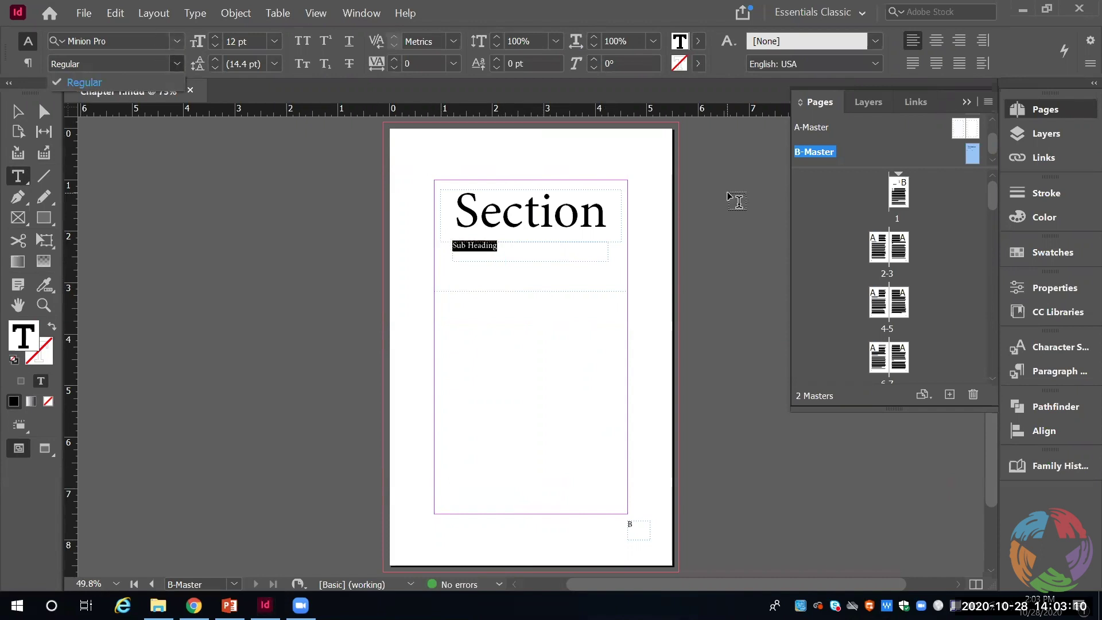
left_click(1060, 350)
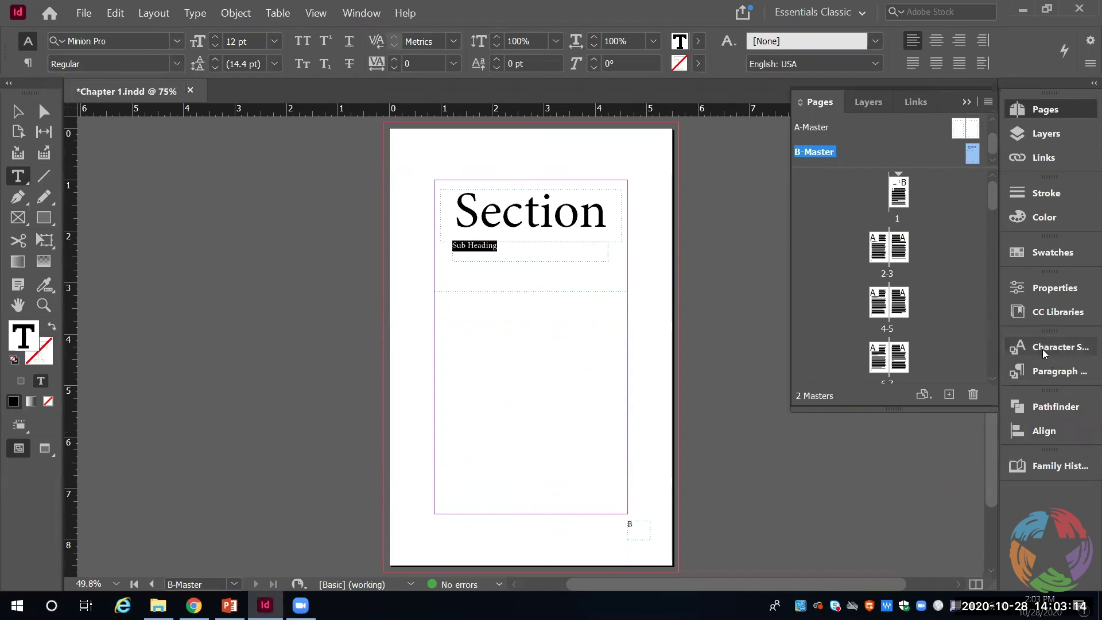
left_click(1042, 349)
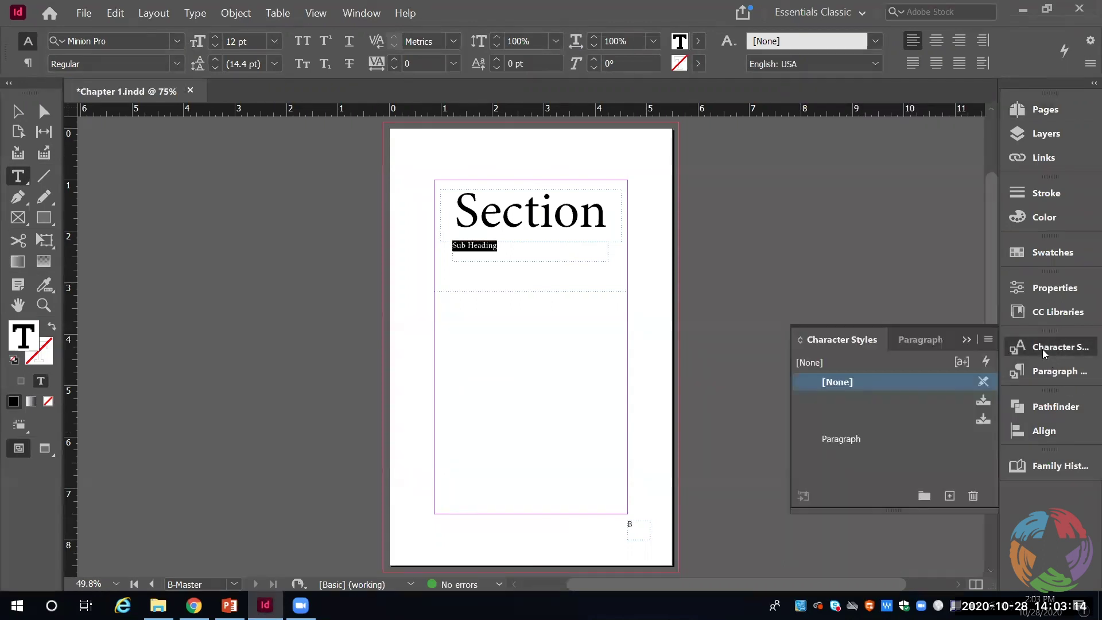
left_click(841, 442)
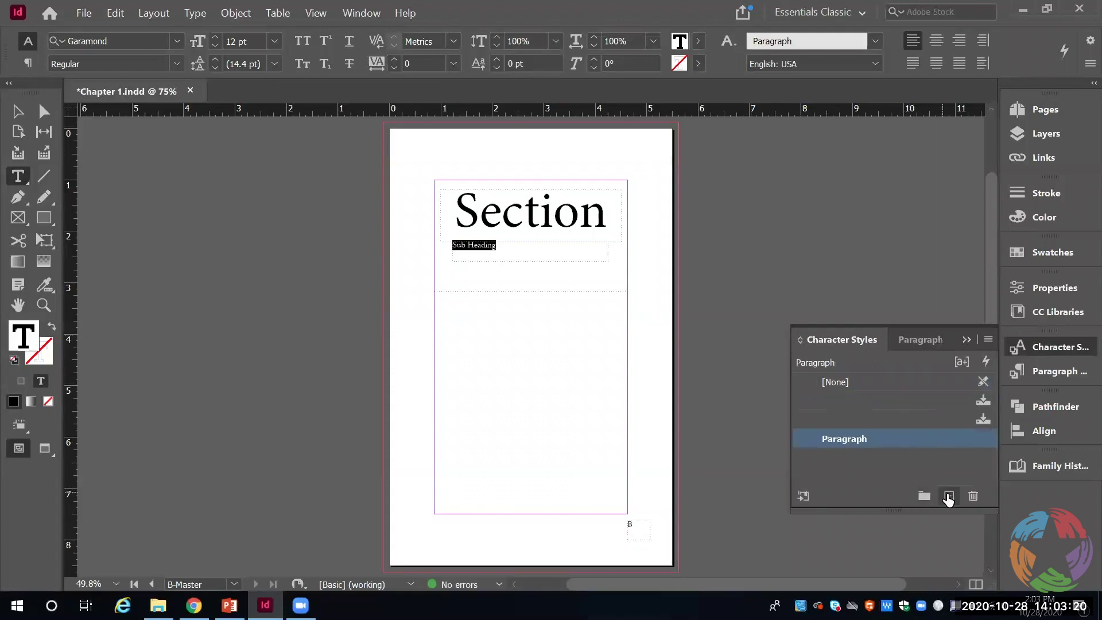
Display the paragraph styles with the Sub Heading text still selected
left_click(1071, 372)
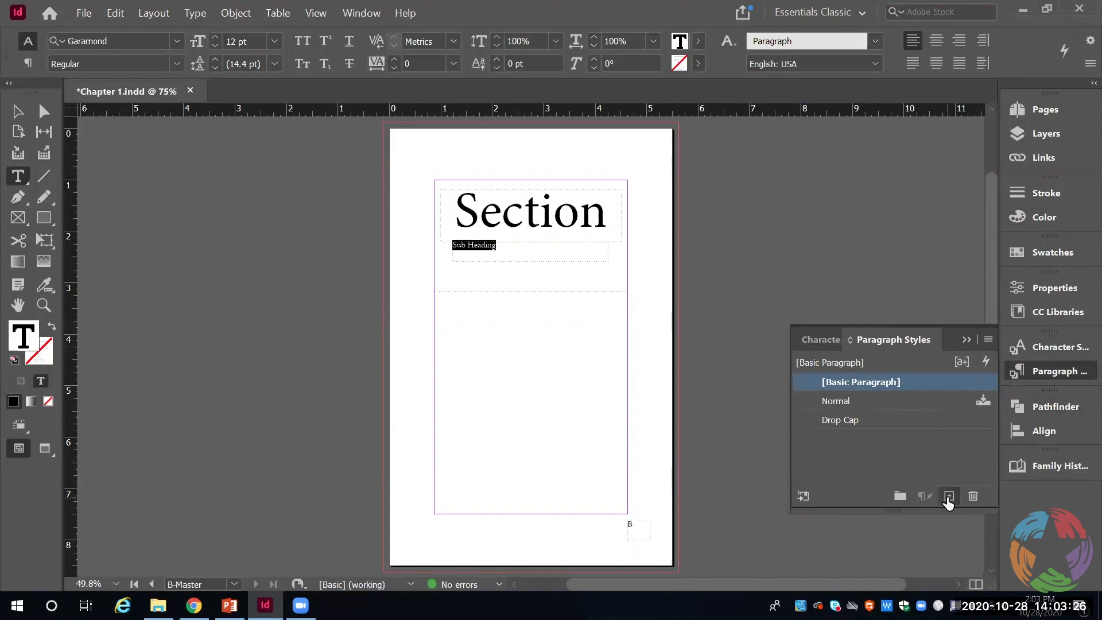
Create a paragraph style named Sub Heading based on [Basic Paragraph], keeping [Same style] as its next style
left_click(949, 497)
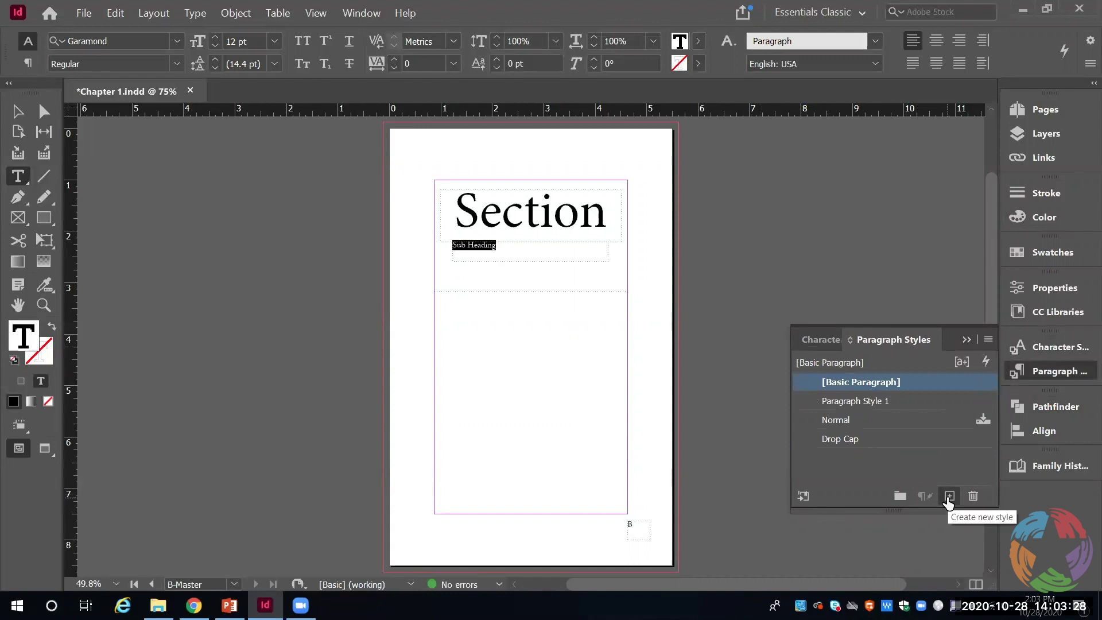
left_click(870, 401)
double_click(870, 402)
type("Sub Heading")
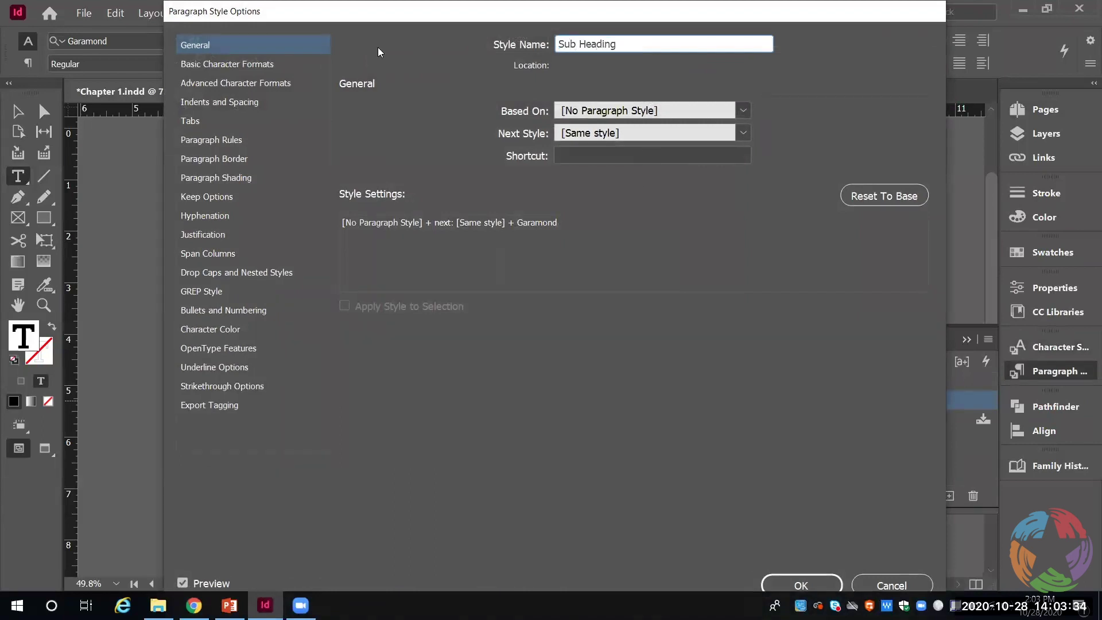
left_click(742, 111)
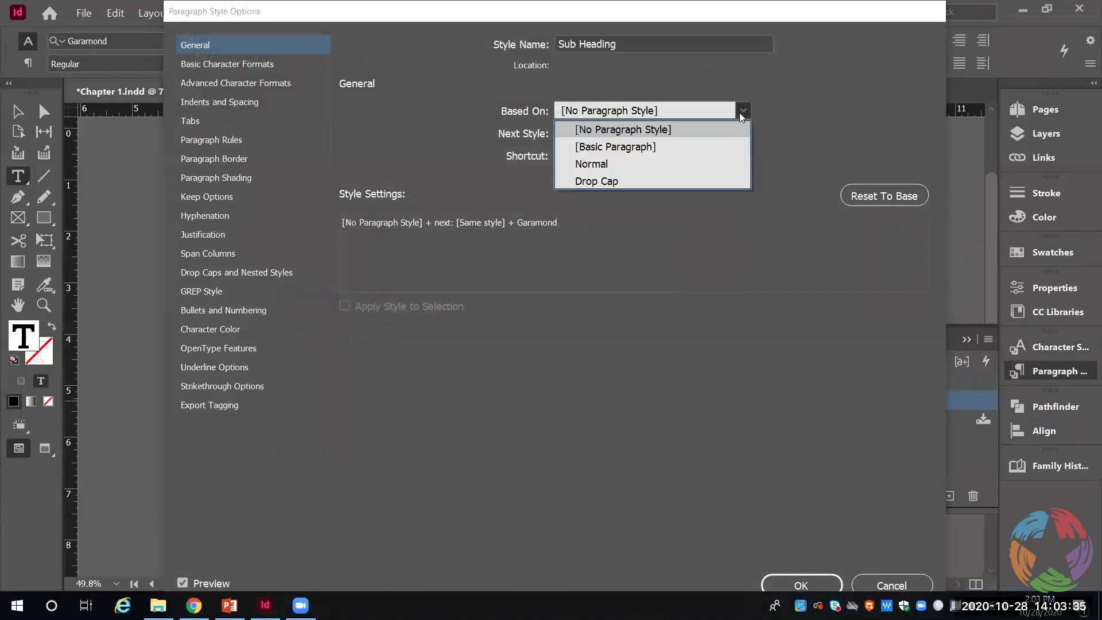
left_click(666, 148)
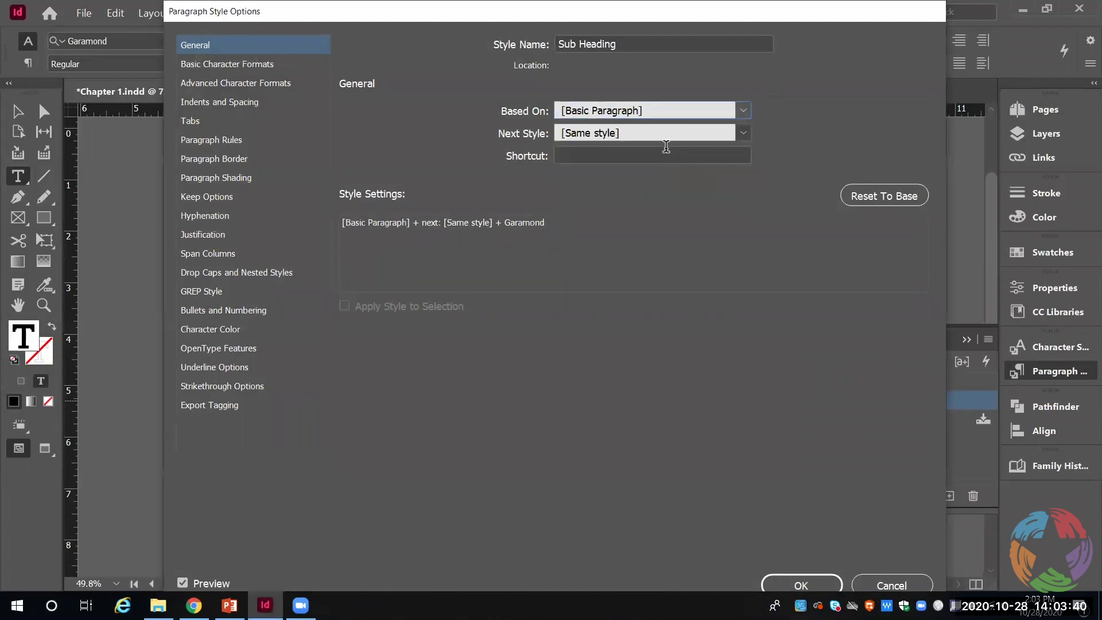
left_click(742, 134)
left_click(742, 136)
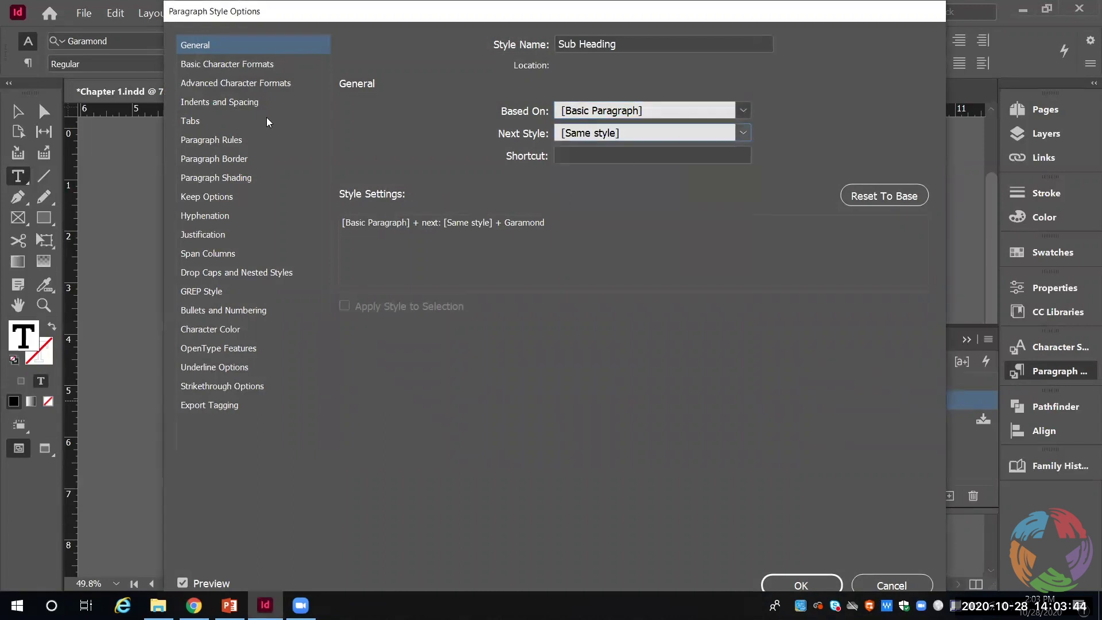
Set the Sub Heading paragraph style's font style to Italic and apply the style to the selected subheading text
left_click(216, 66)
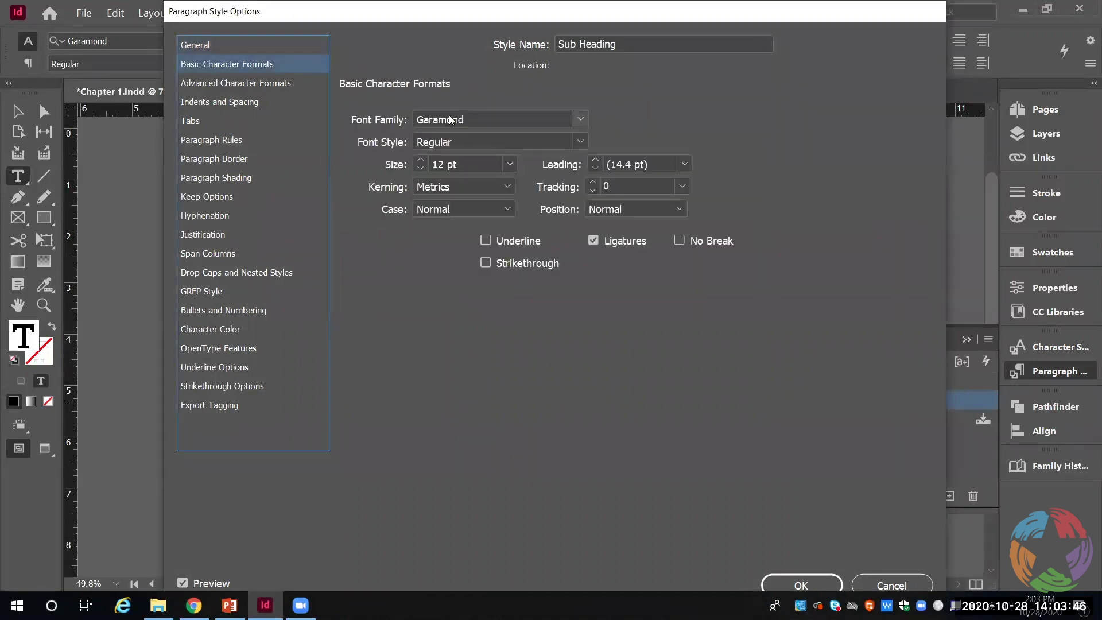
left_click(580, 141)
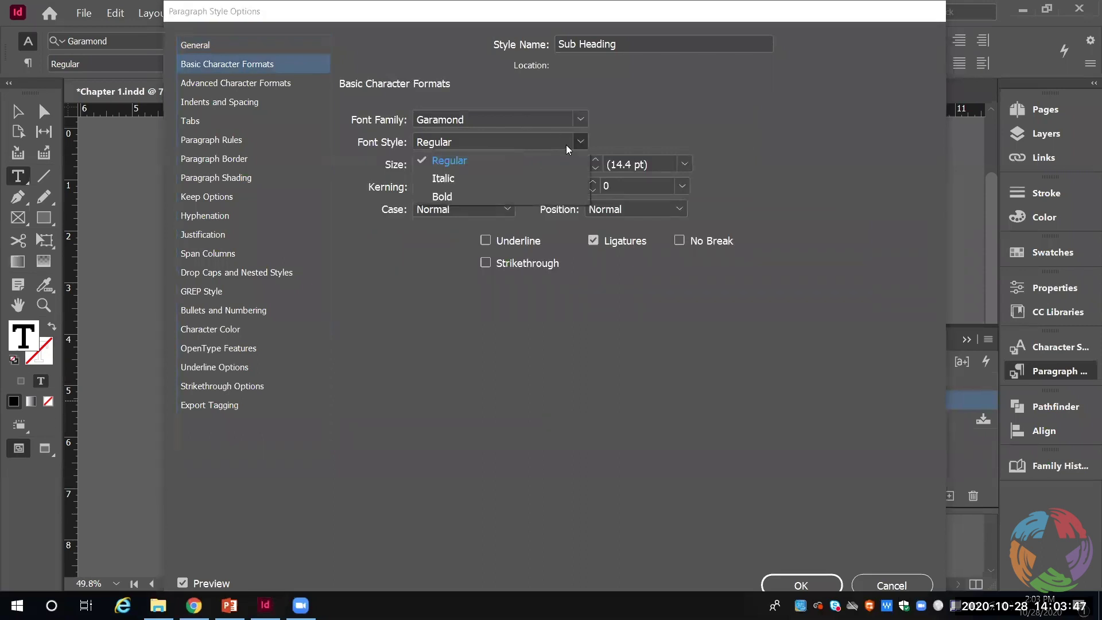
left_click(452, 177)
key("Down")
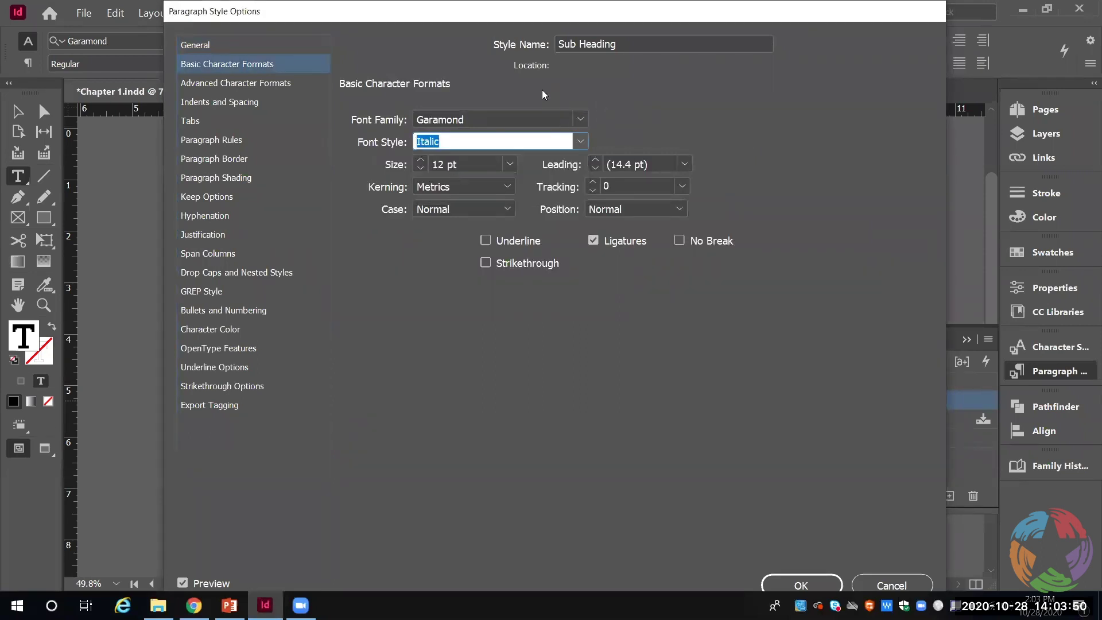
left_click(827, 586)
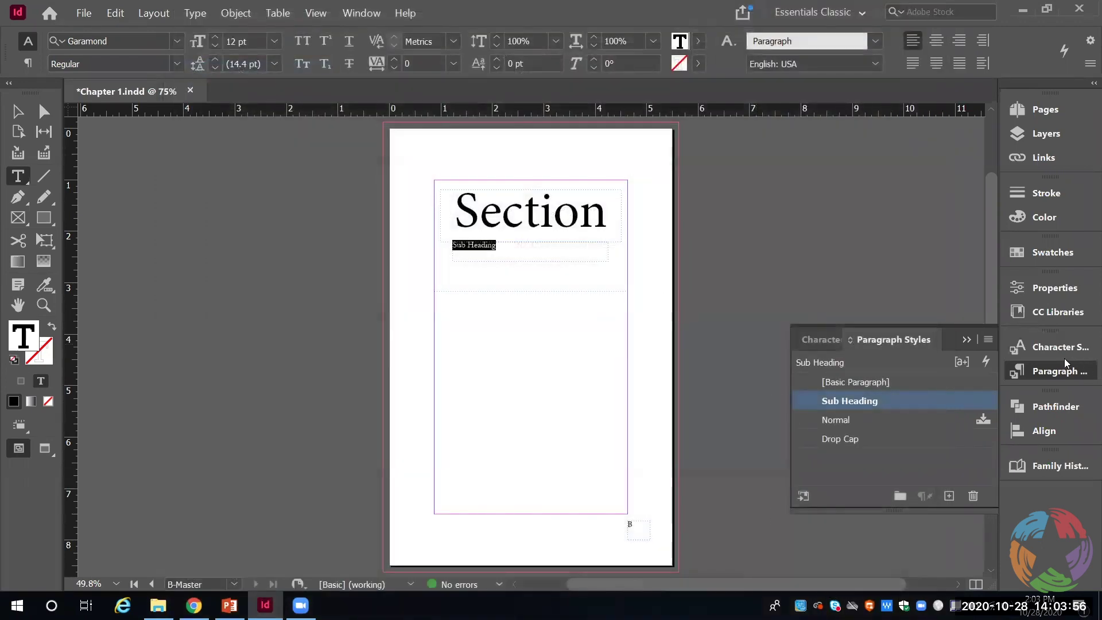
left_click(864, 401)
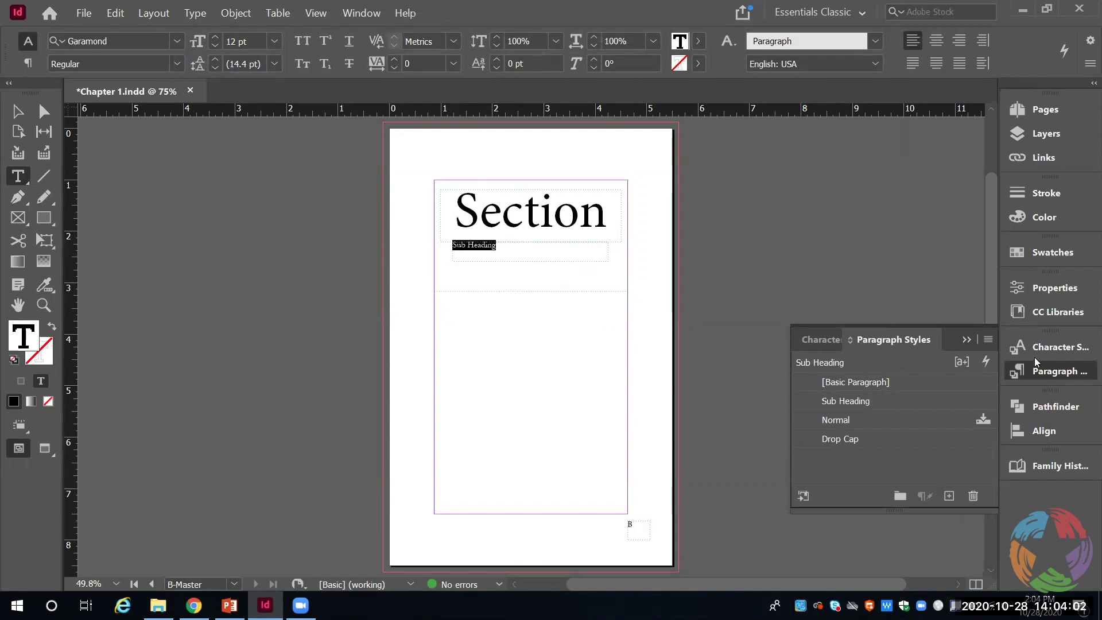
Create a character style named Sub Heading and apply it to the selected subheading text
left_click(1049, 348)
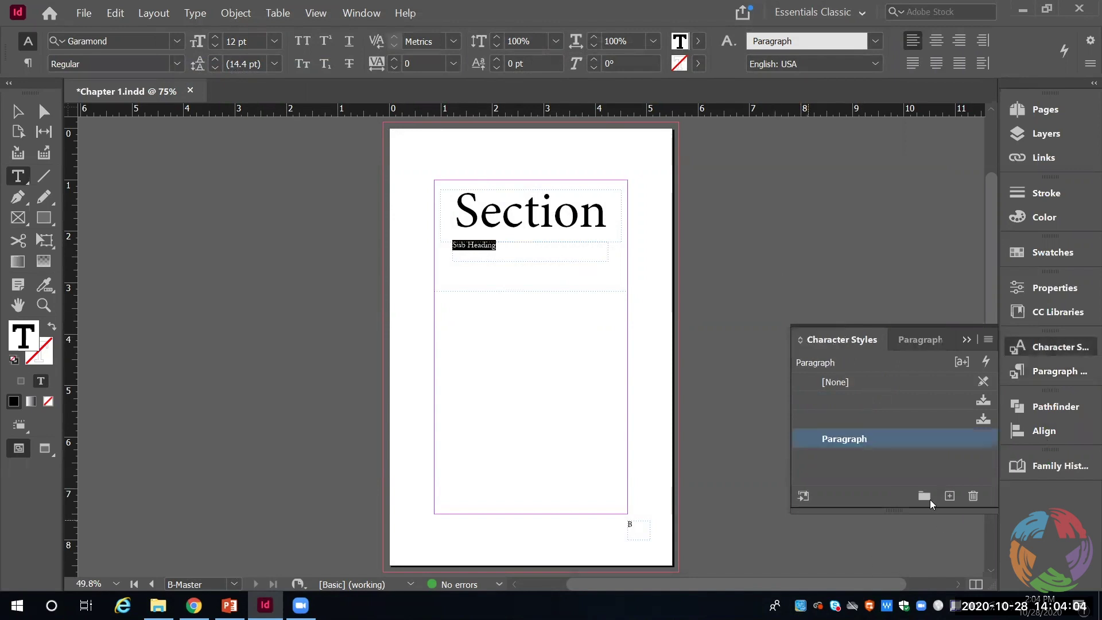
left_click(949, 496)
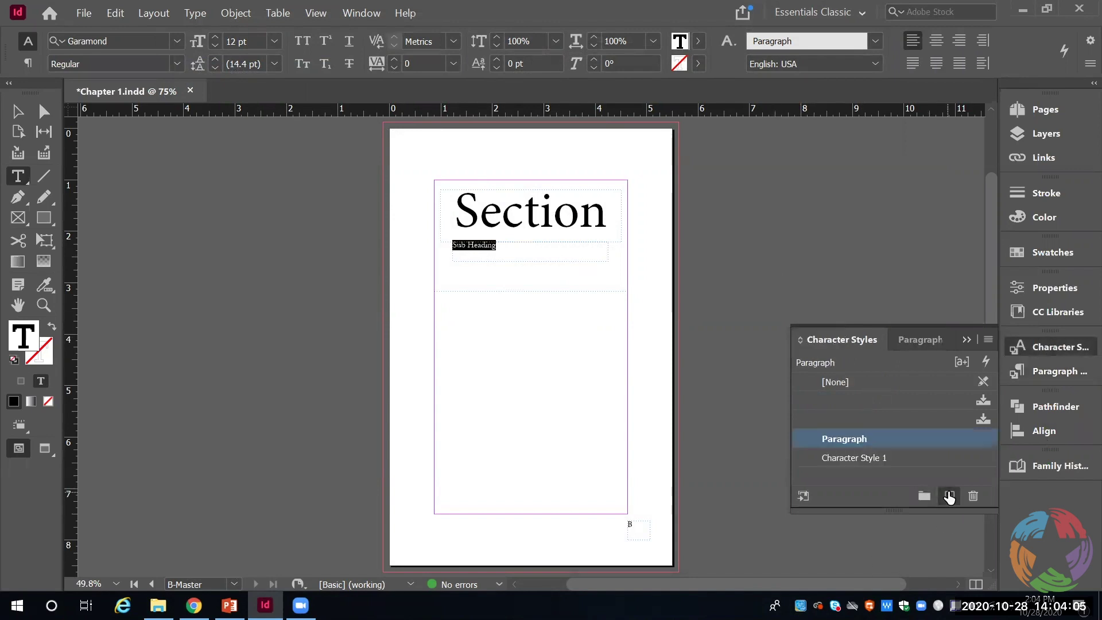
left_click(854, 458)
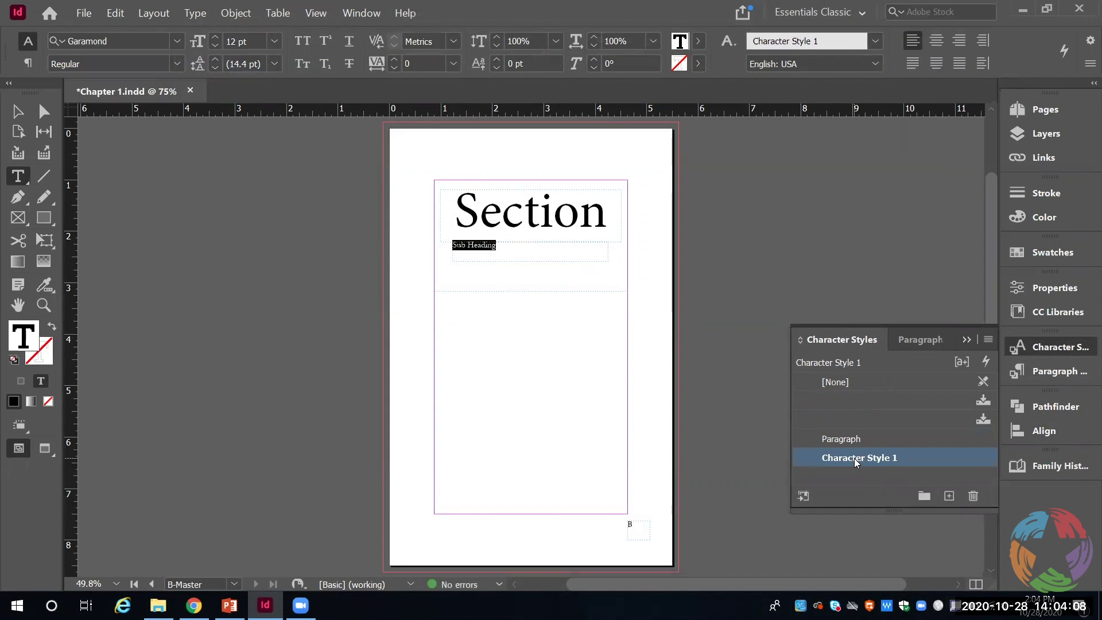
left_click(854, 458)
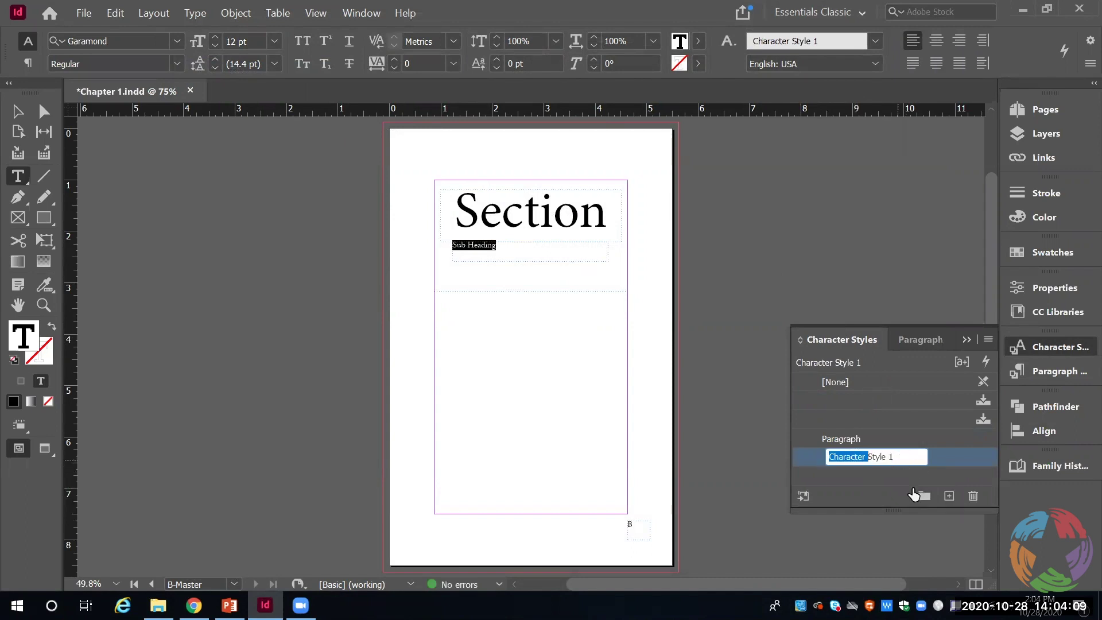
left_click(873, 475)
double_click(868, 453)
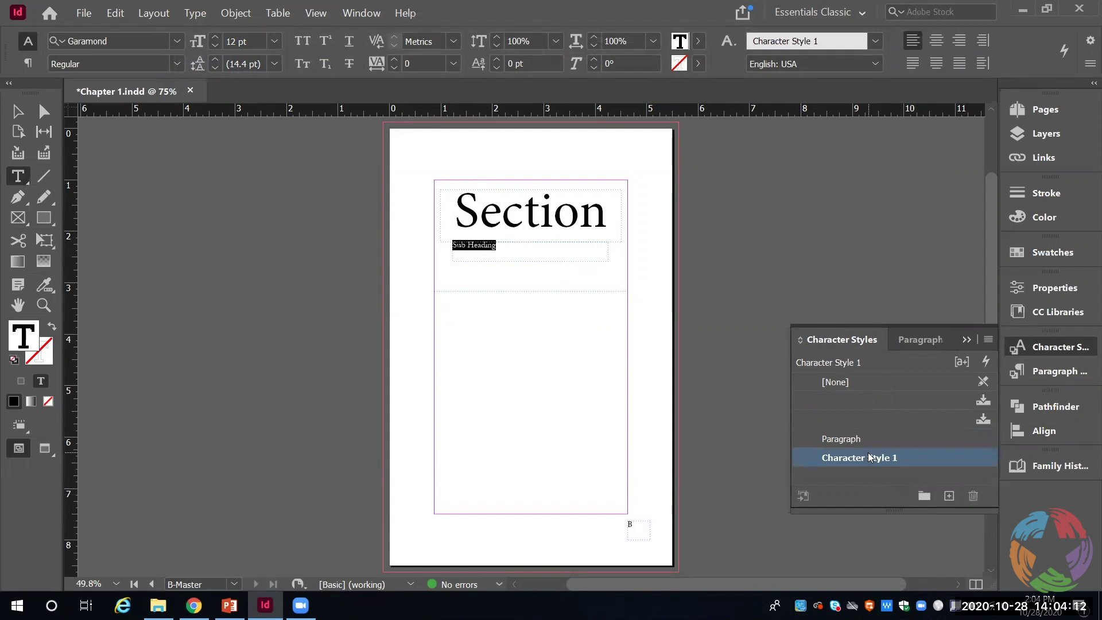
type("Su")
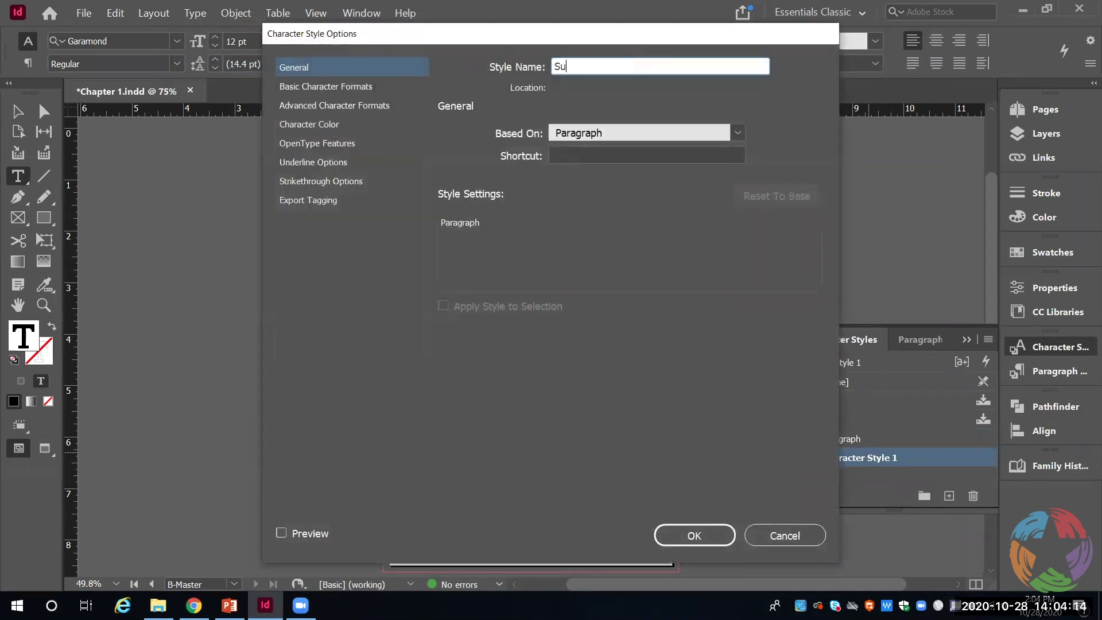
type("b Heading")
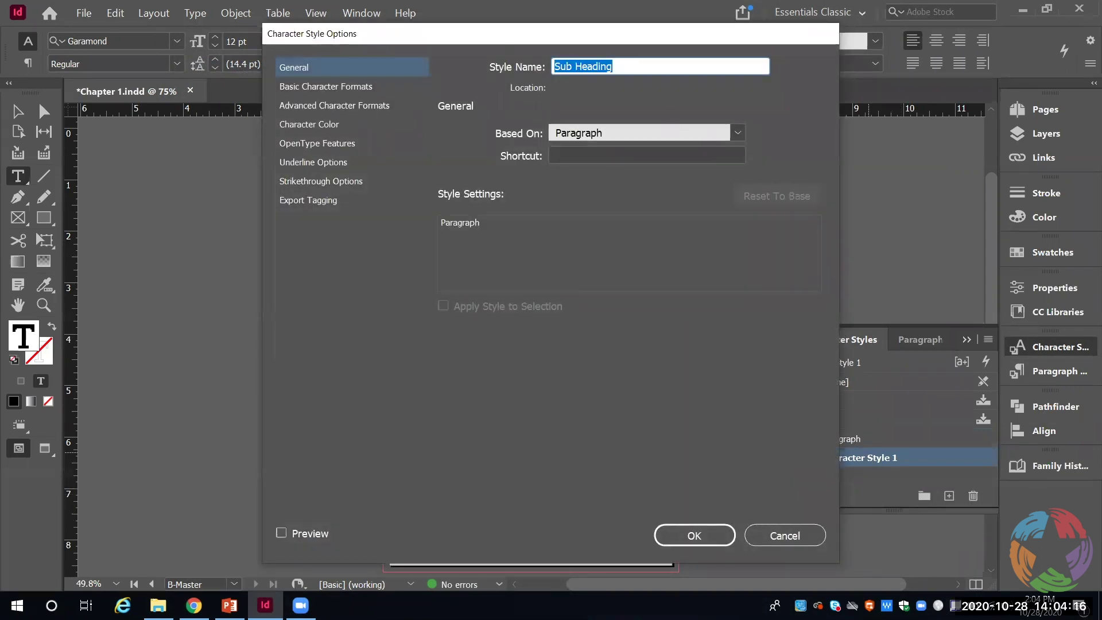
key("Return")
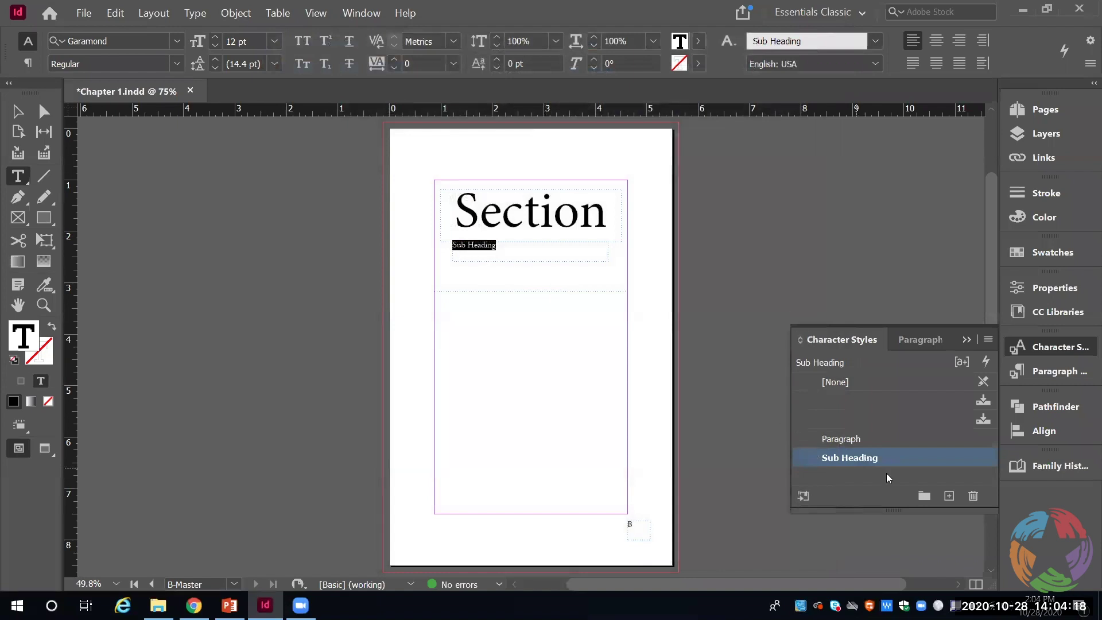
Set the Sub Heading character style's font style to Italic
double_click(870, 458)
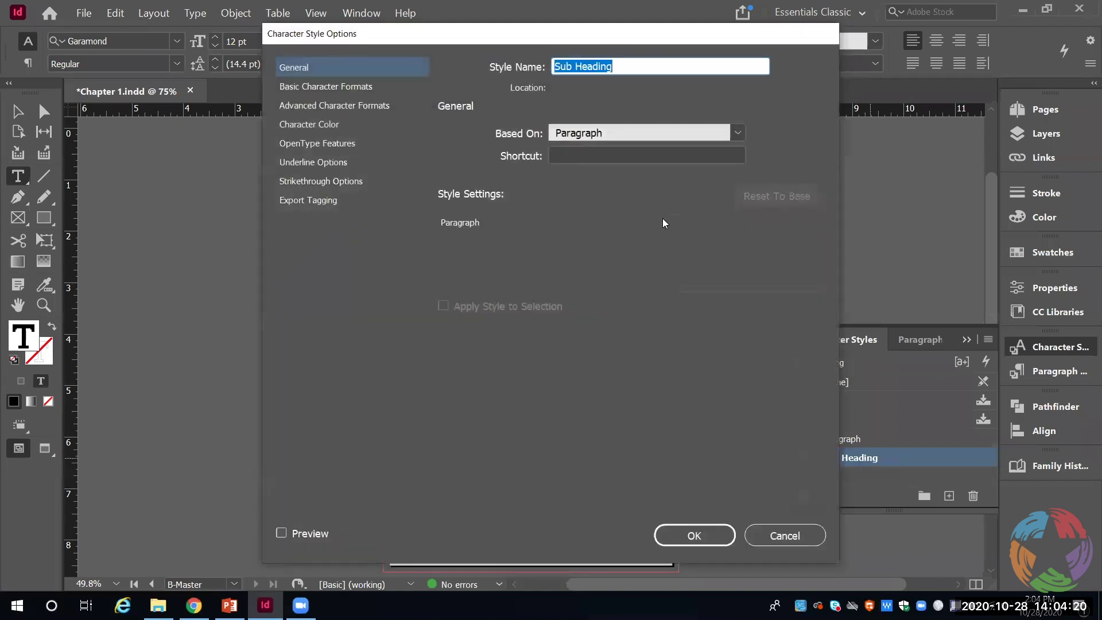
left_click(363, 87)
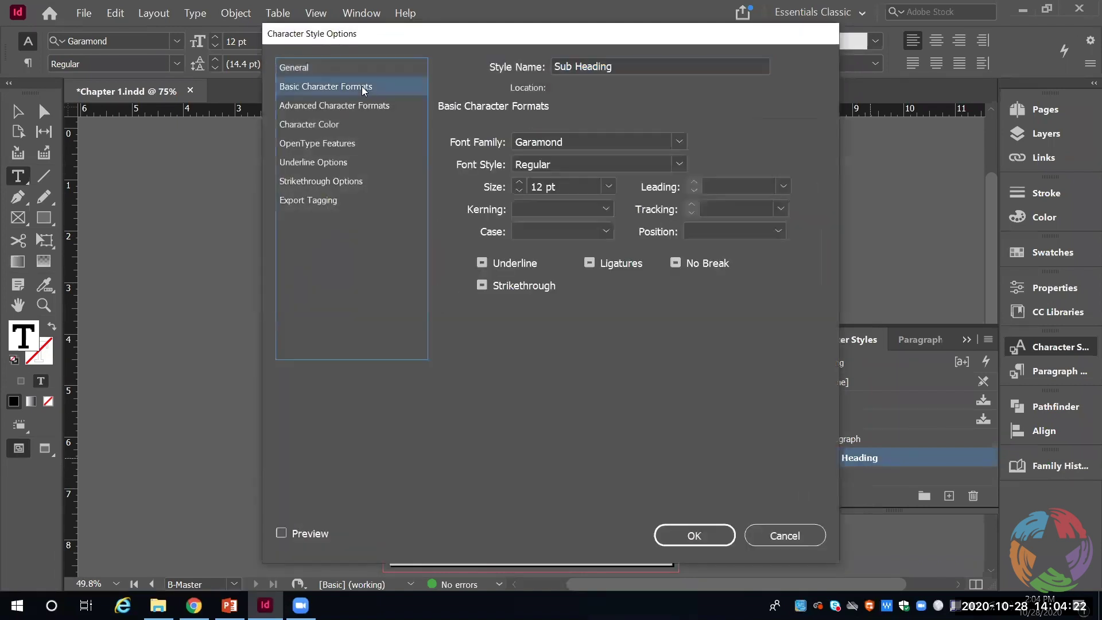
left_click(682, 163)
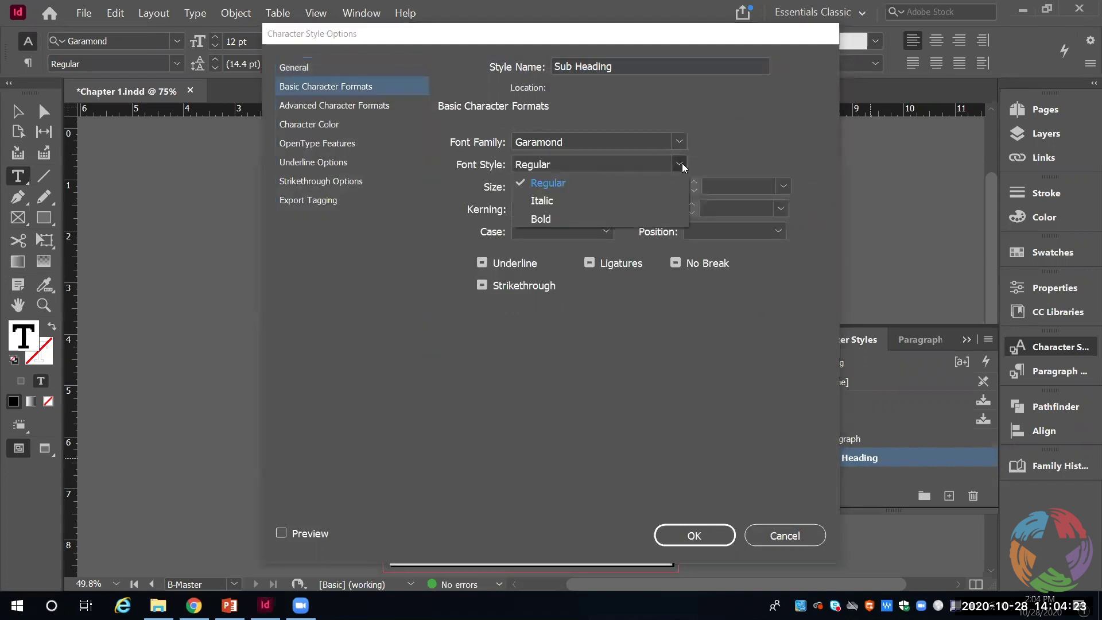
left_click(582, 204)
left_click(696, 534)
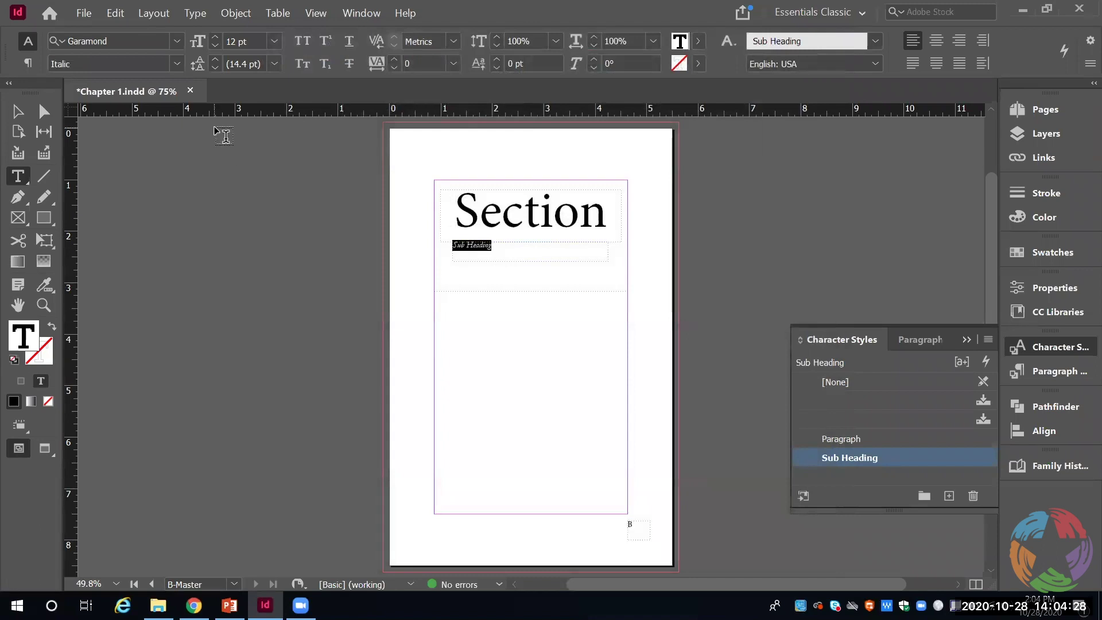
Go to page 1 and override its master subheading text frame so the text can be edited on that page
left_click(1037, 115)
double_click(898, 196)
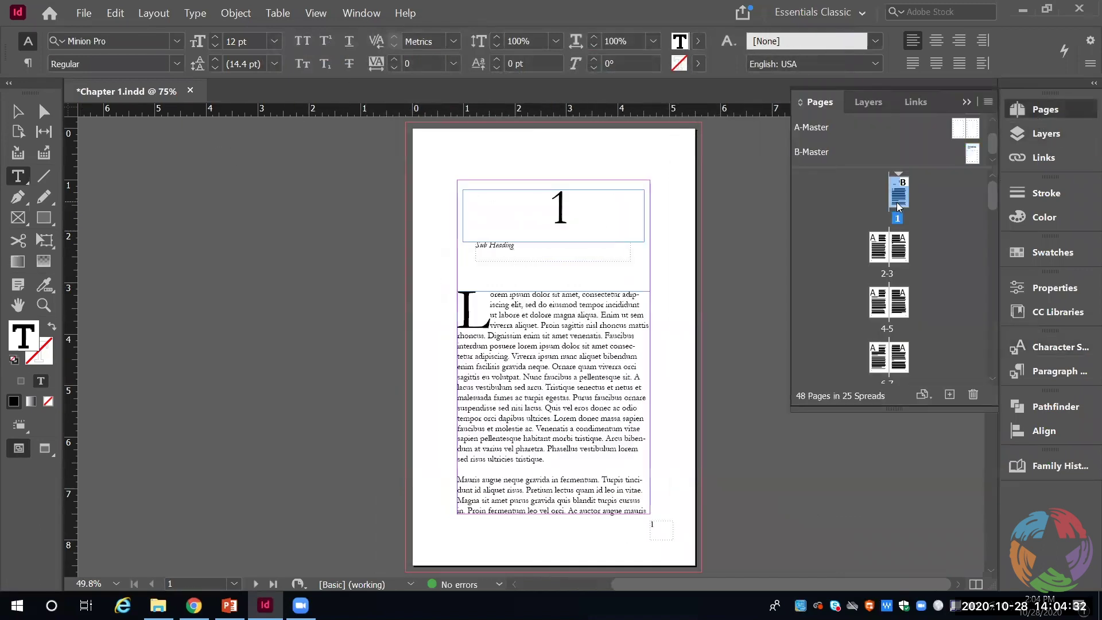
left_click(521, 255)
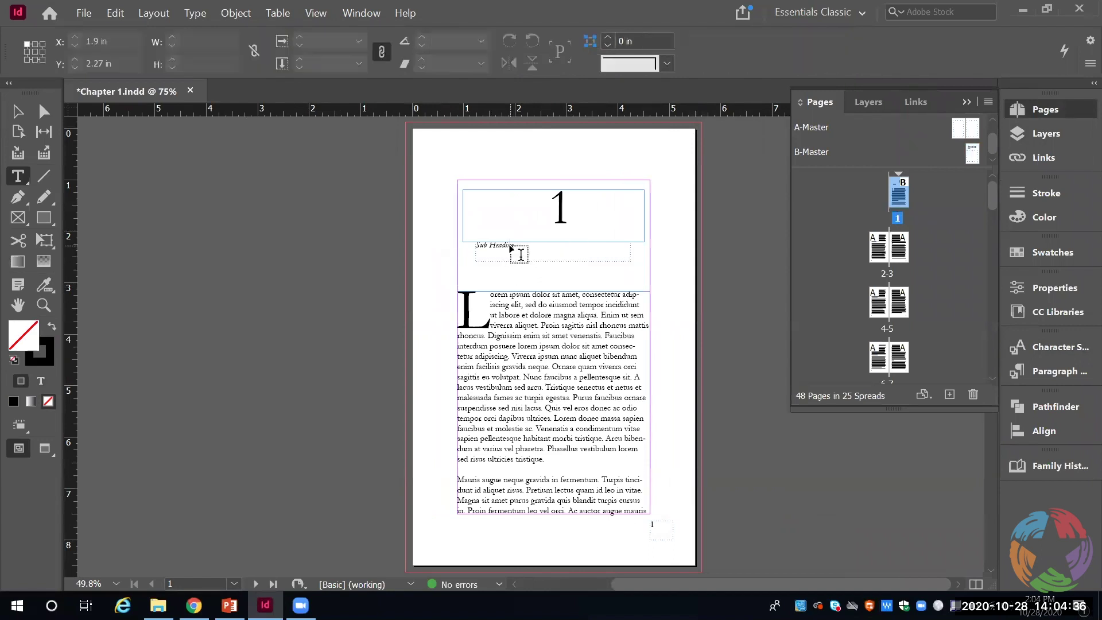
left_click(509, 243, "ctrl")
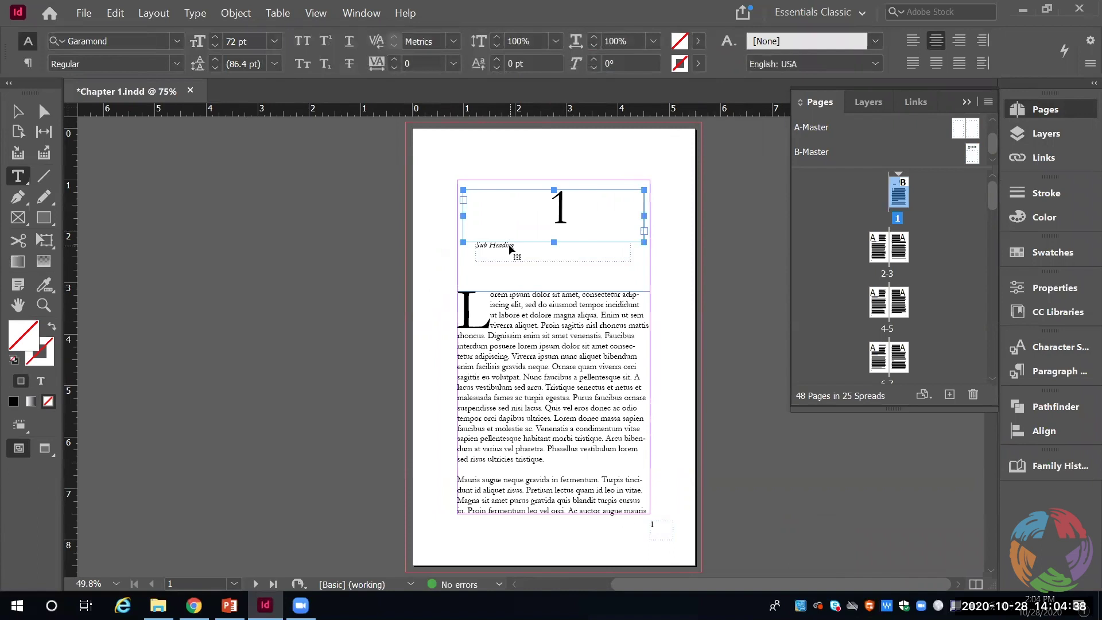
left_click(509, 244)
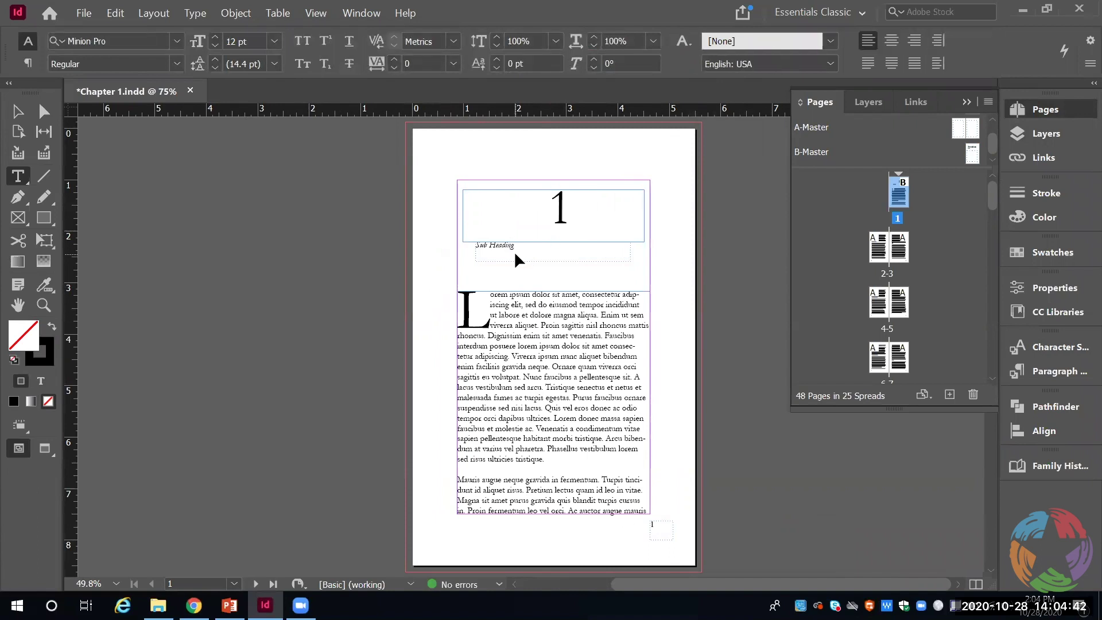
left_click(484, 258)
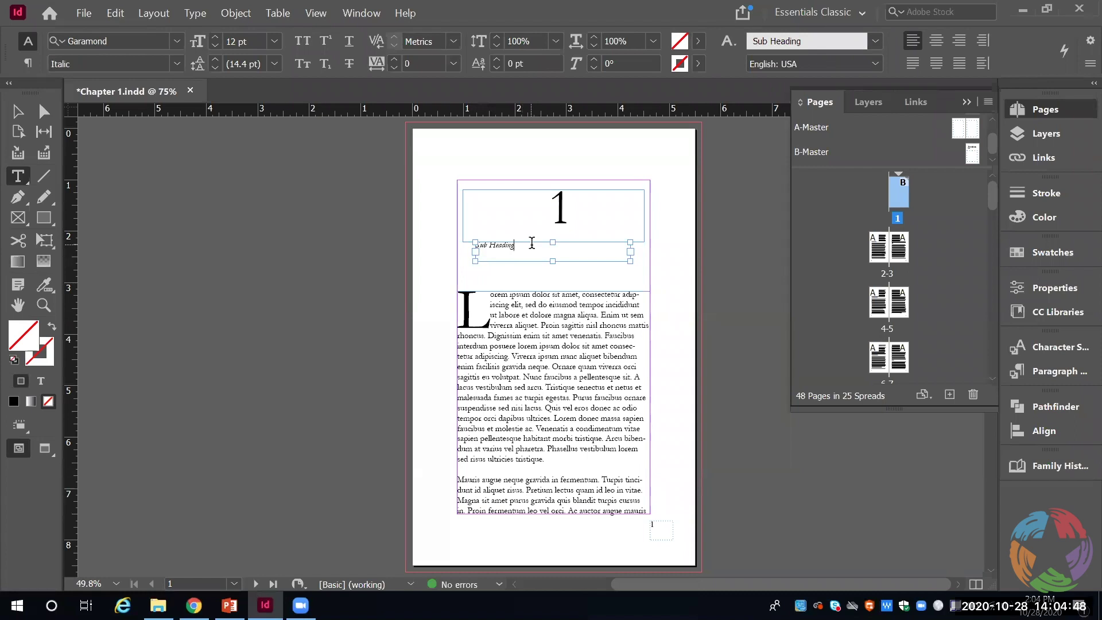
Replace the subheading placeholder on page 1 with "Introduction to Family History"
key("BackSpace")
key("BackSpace")
key("BackSpace")
key("BackSpace")
key("BackSpace")
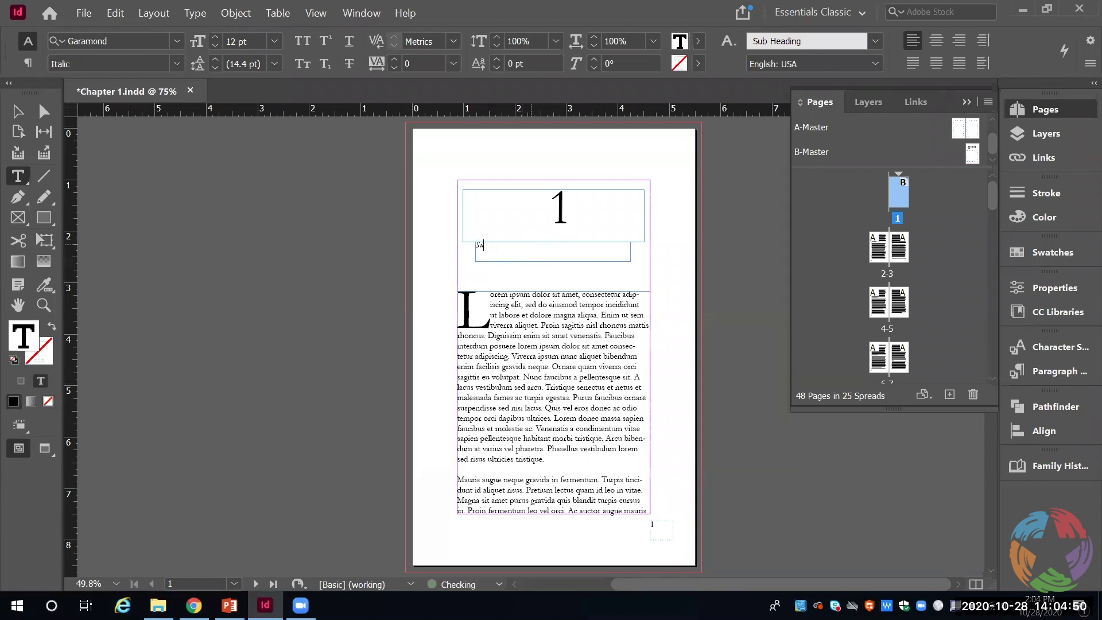
key("BackSpace")
type("to F")
key("BackSpace")
key("BackSpace")
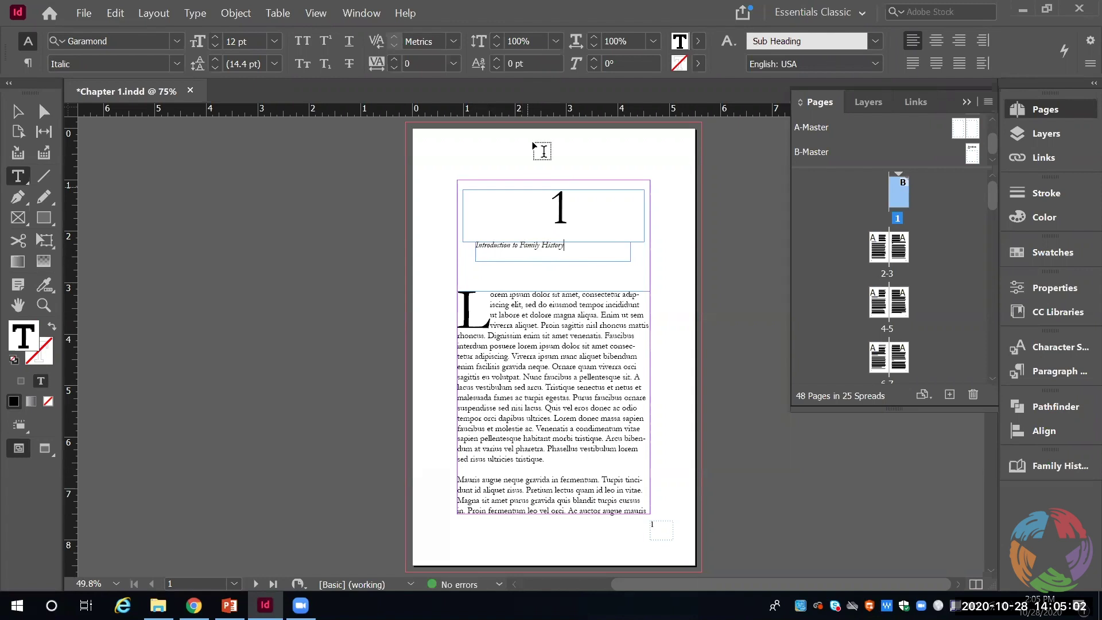
Try adding the word "Chapter" before the large section number on page 1, and remove it again
type("Chapter")
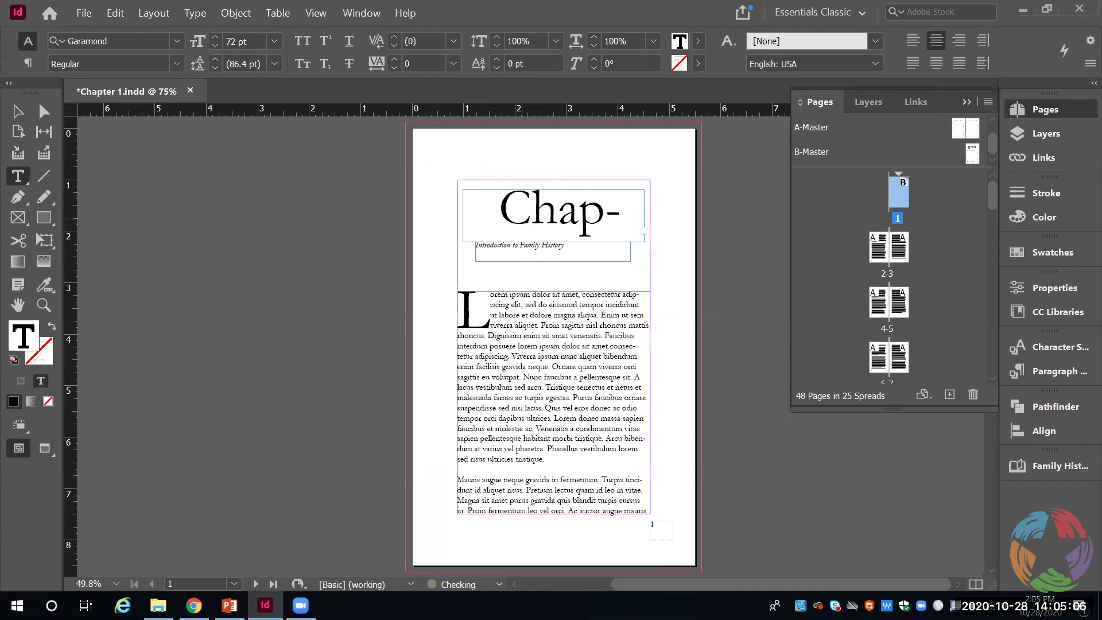
key("BackSpace")
key("BackSpace")
key("BackSpace")
key("BackSpace")
key("BackSpace")
key("BackSpace")
key("BackSpace")
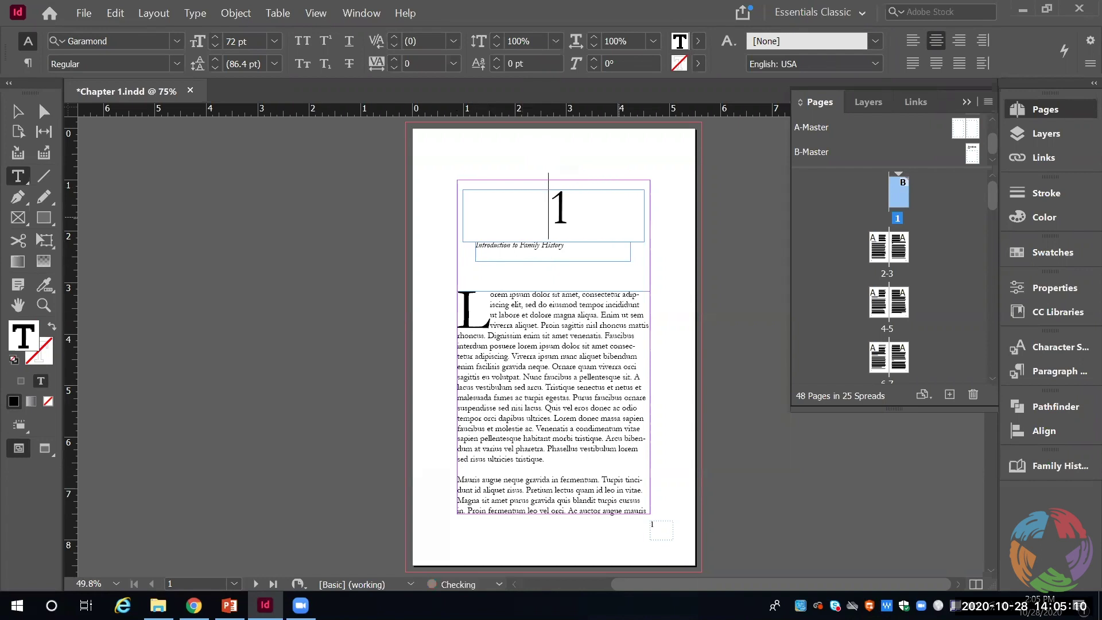
Try adding the word "Section" before the large section number on page 1, and remove it again
type("Section")
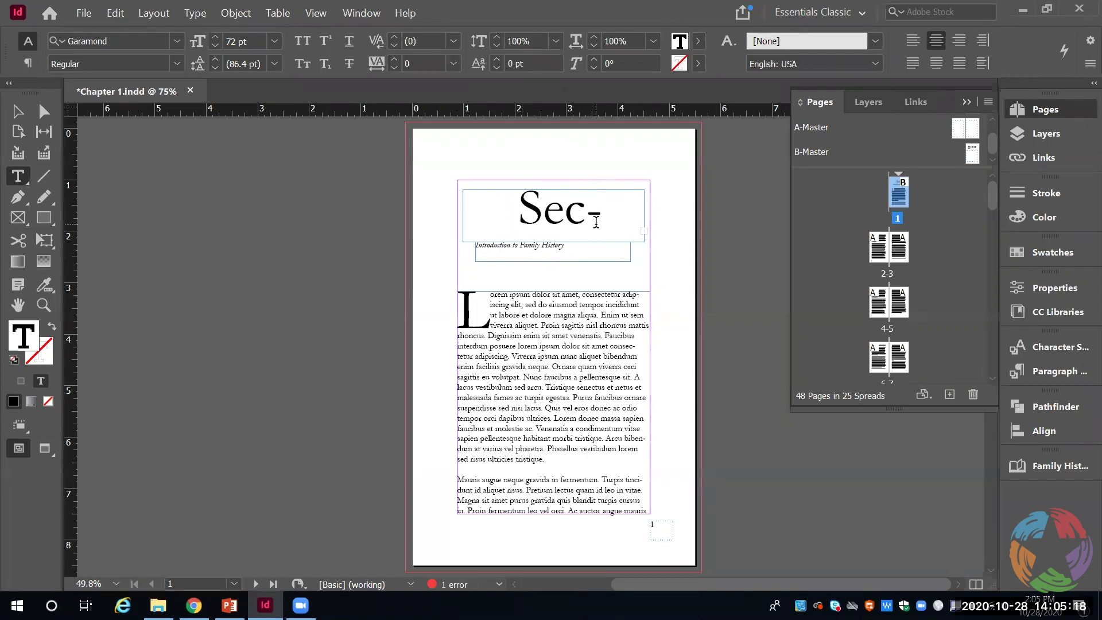
key("BackSpace")
key("BackSpace")
key("BackSpace")
key("BackSpace")
key("BackSpace")
key("BackSpace")
key("BackSpace")
key("BackSpace")
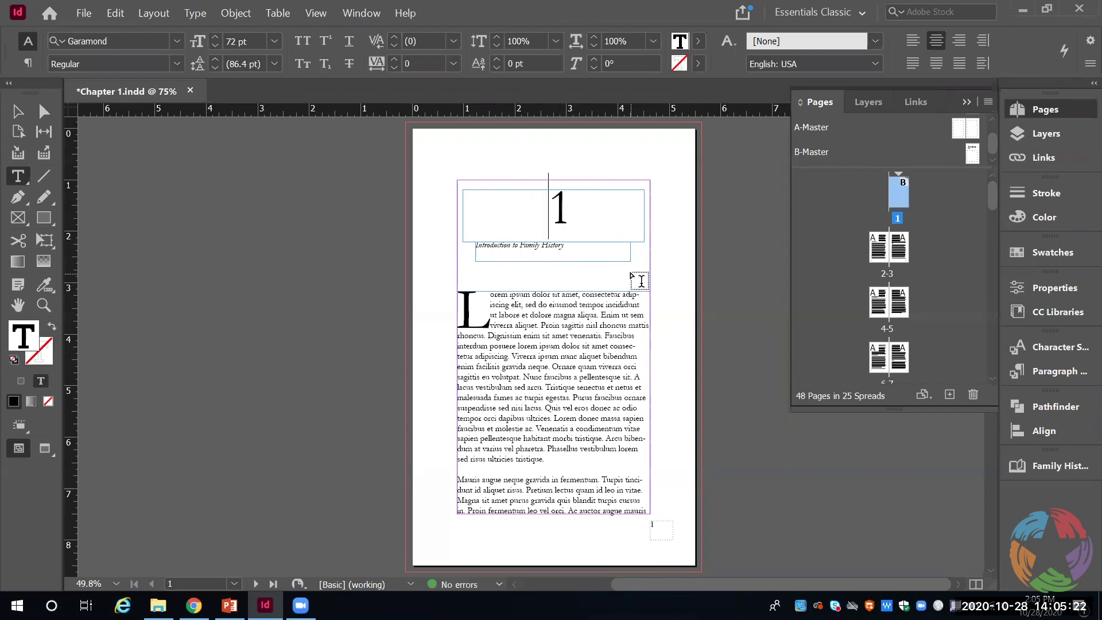
Open B-Master and centre its "Sub Heading" placeholder text
key("End")
left_click(571, 249)
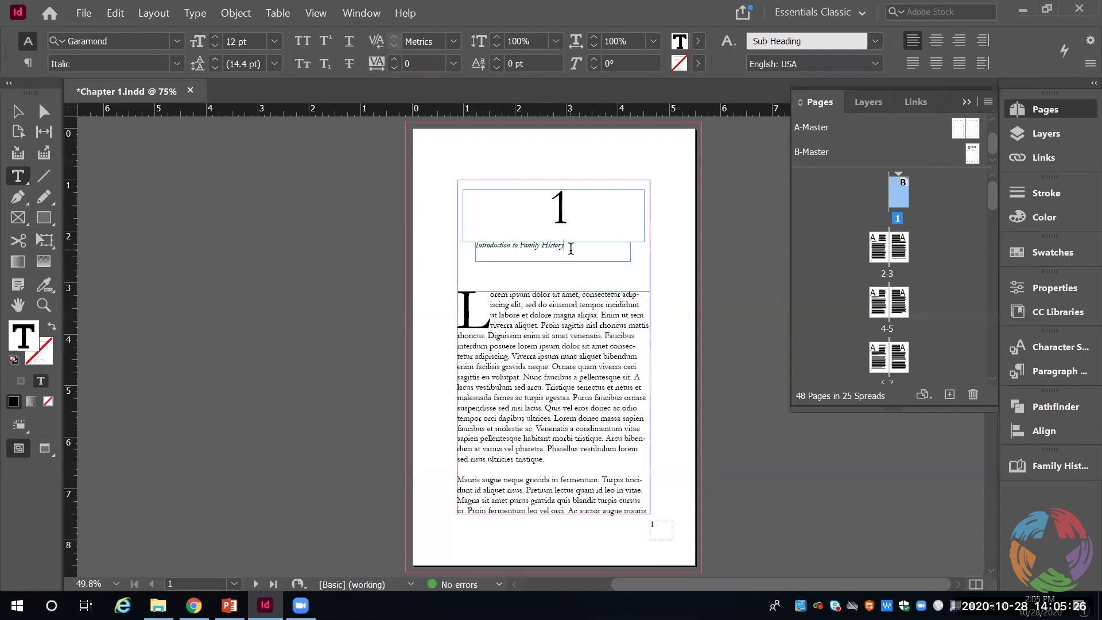
key("ctrl+a")
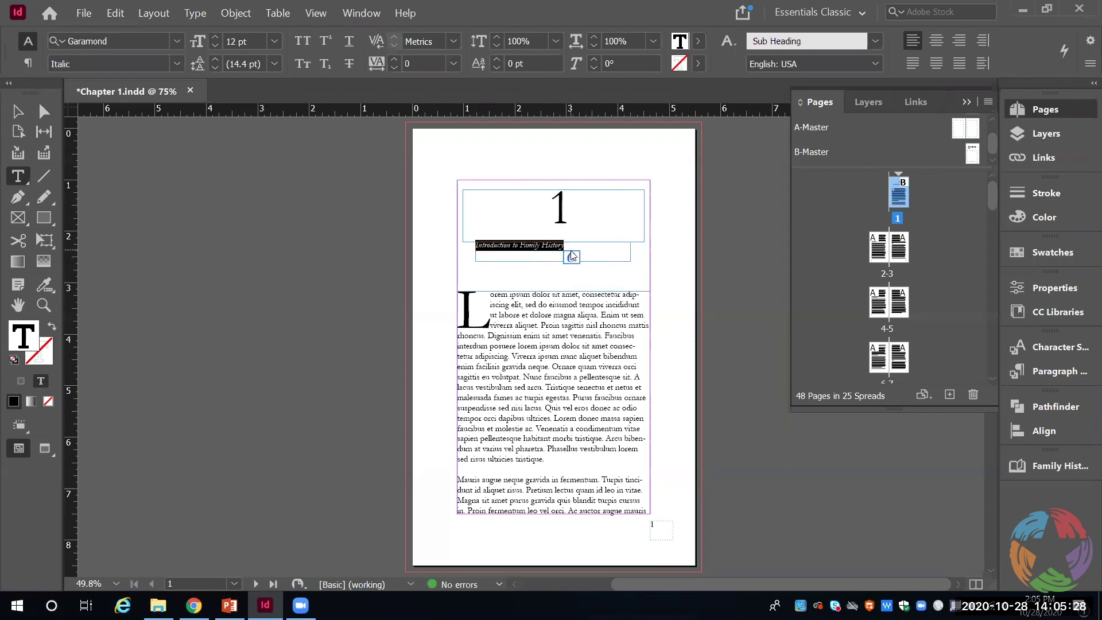
double_click(972, 154)
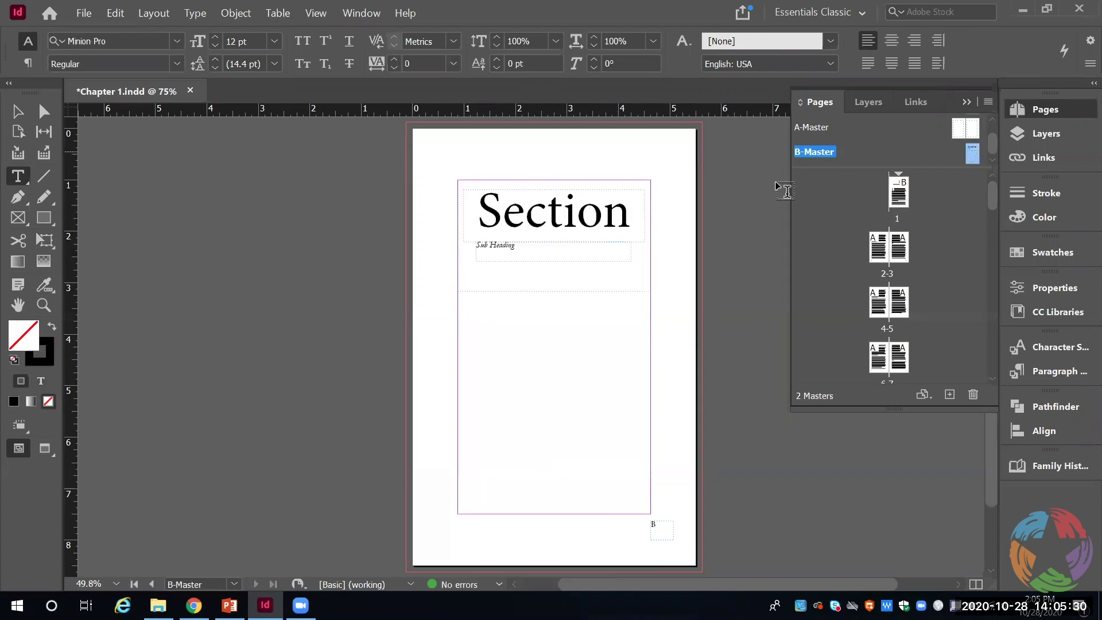
triple_click(524, 244)
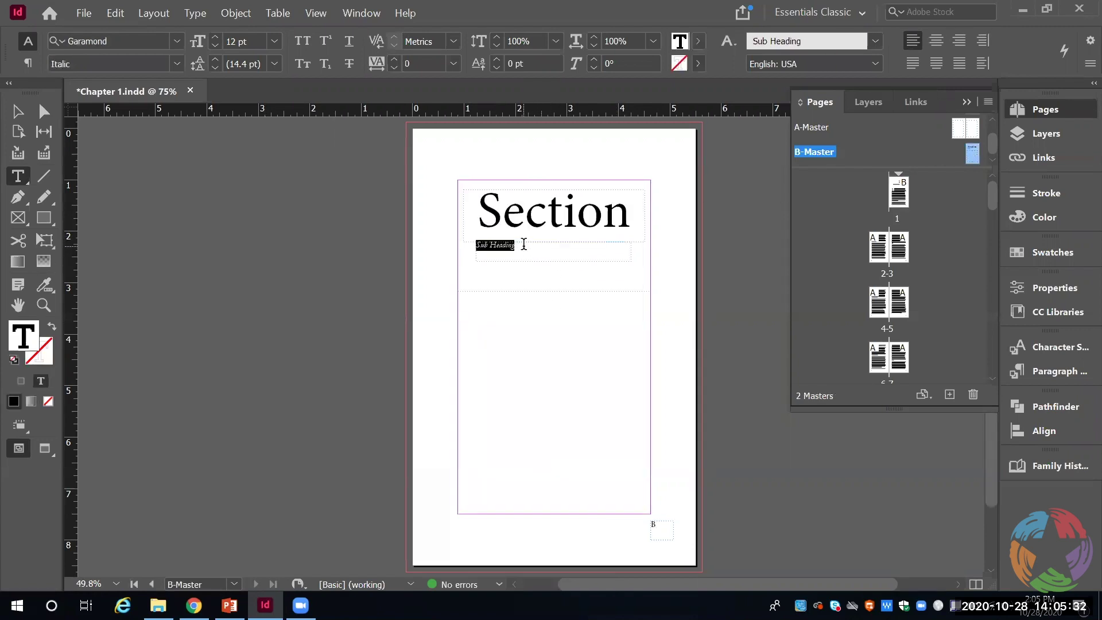
left_click(941, 44)
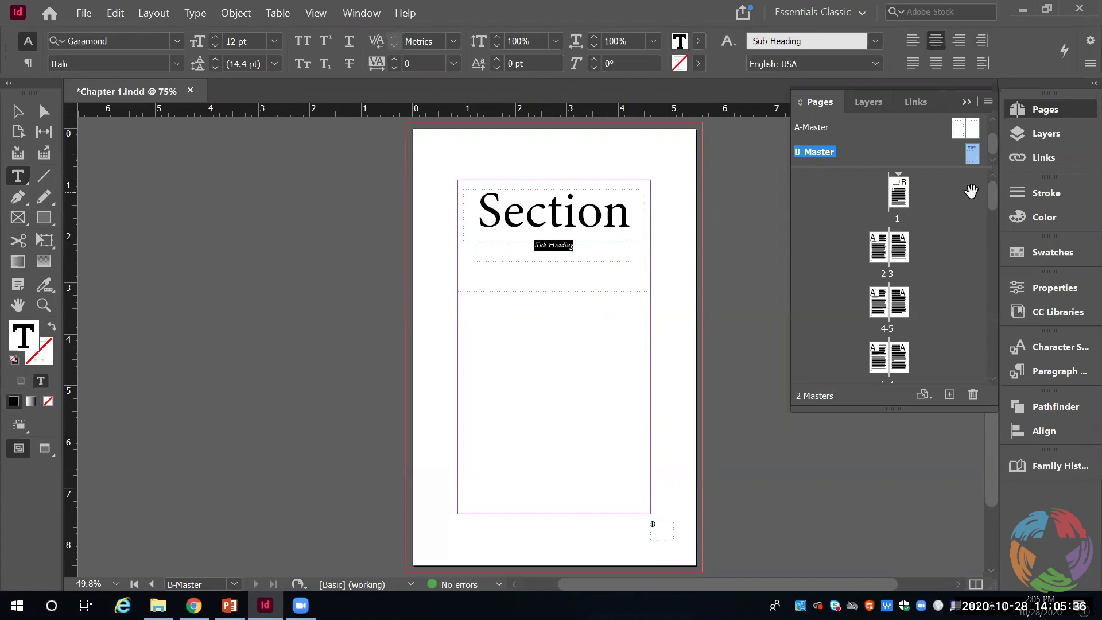
Look through the Sub Heading paragraph style's options for an alignment setting, checking paragraph rules, justification, character formats and general settings
left_click(1042, 374)
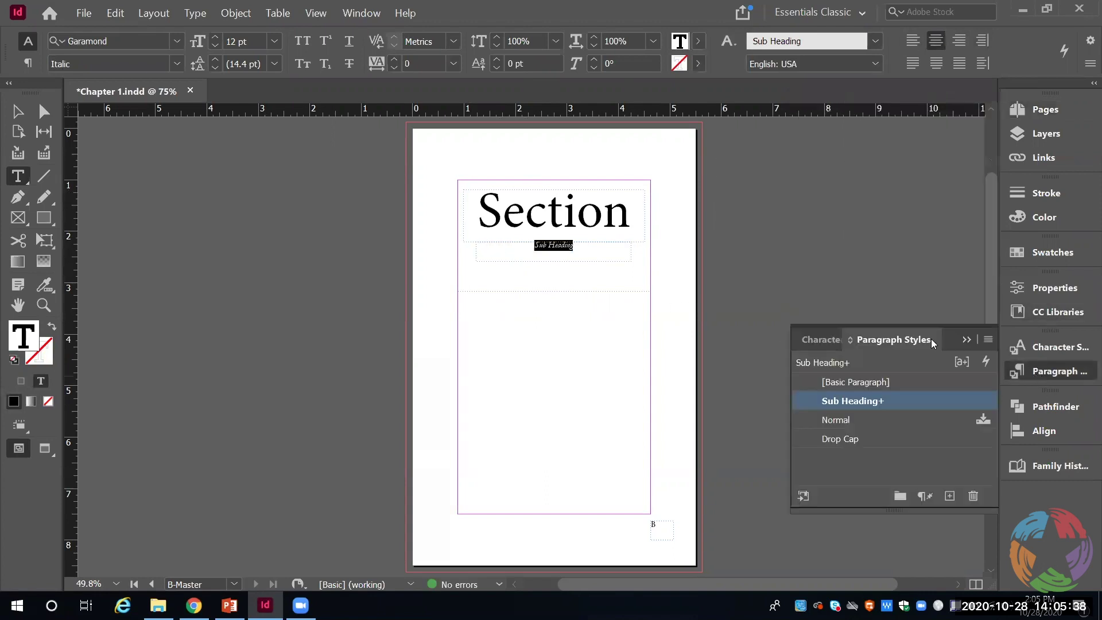
double_click(862, 401)
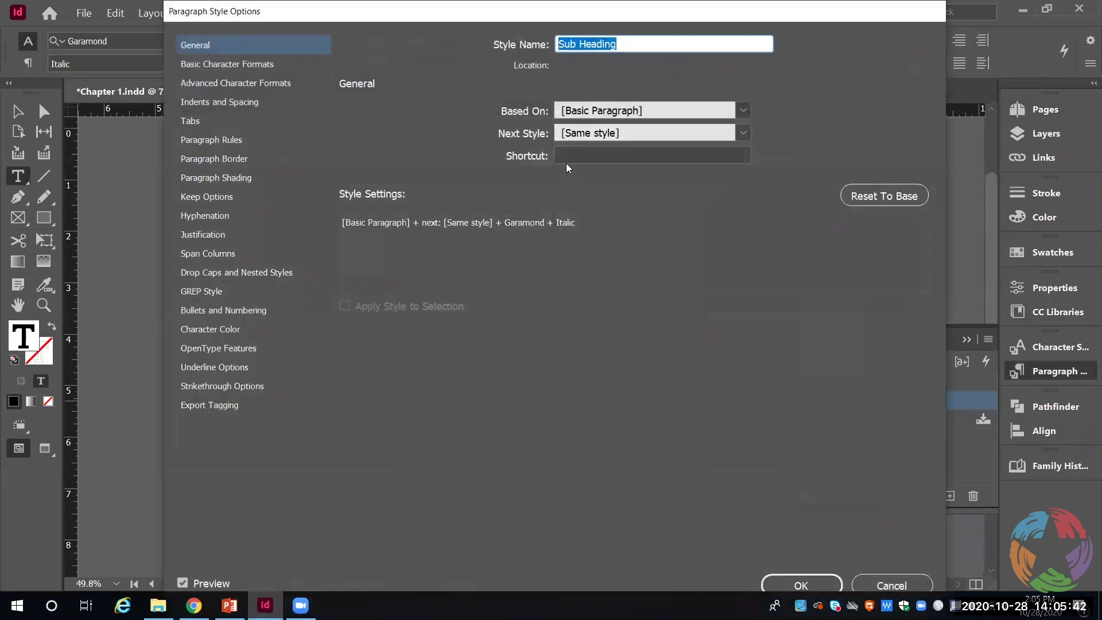
left_click(222, 98)
left_click(204, 140)
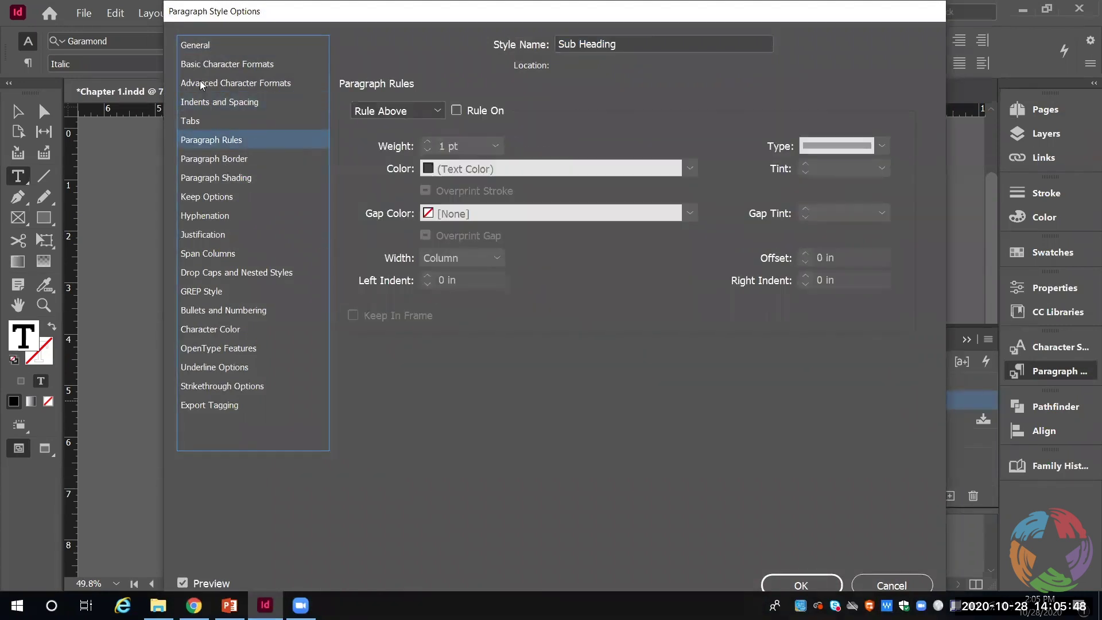
left_click(195, 236)
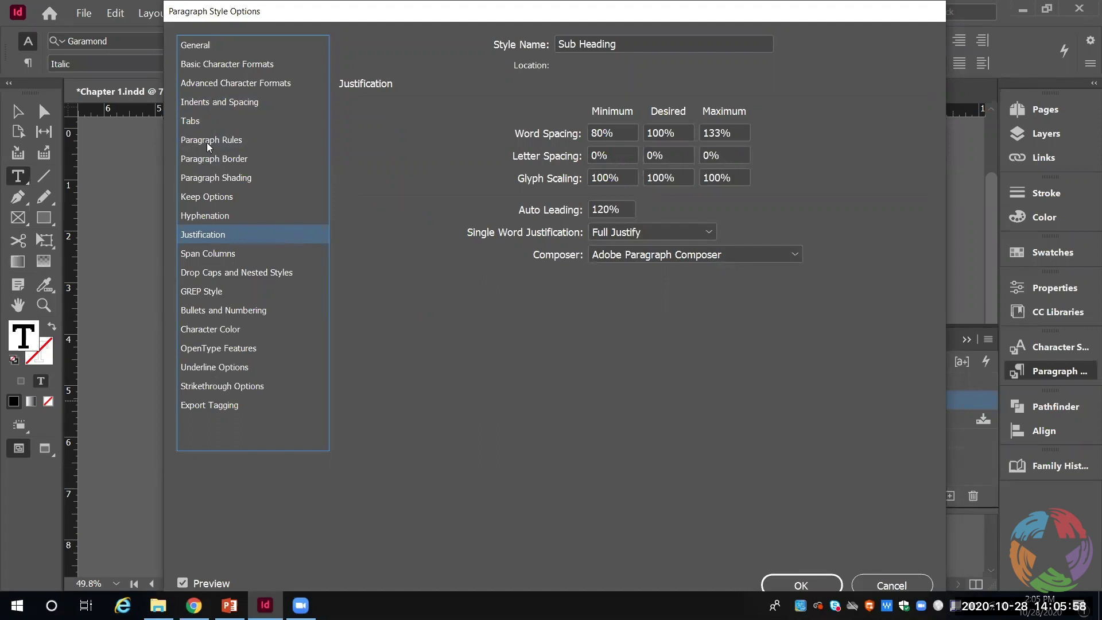
left_click(216, 64)
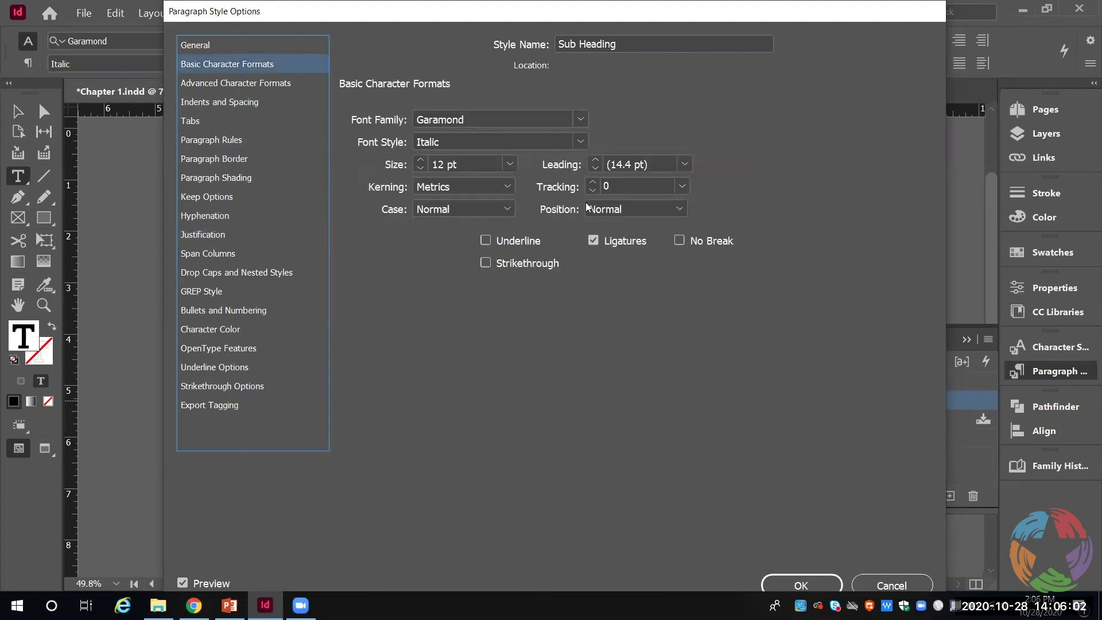
left_click(258, 85)
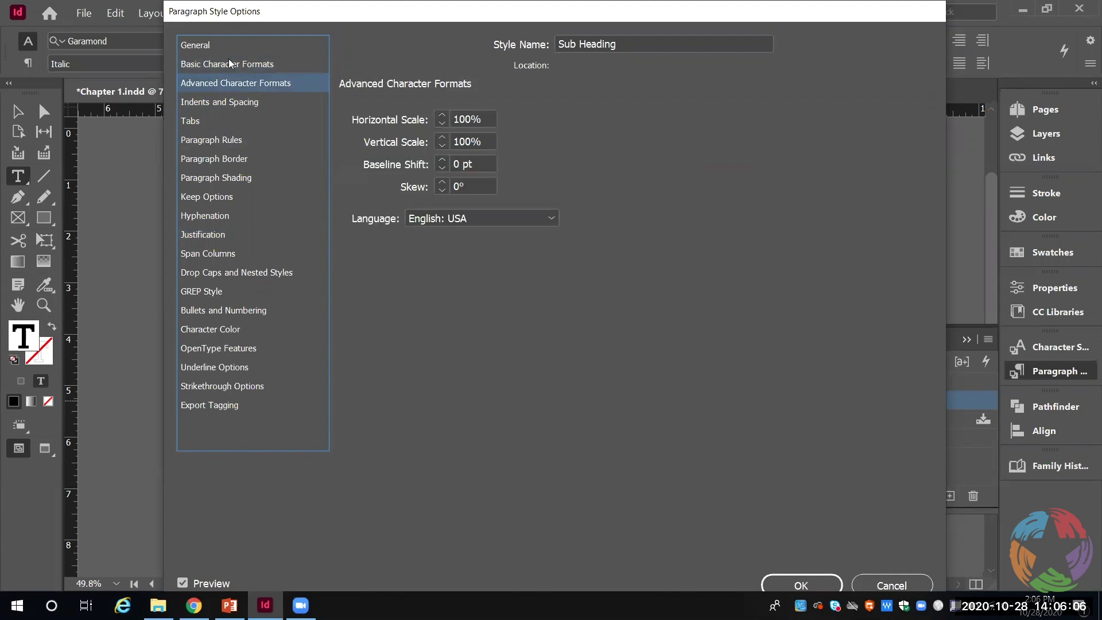
left_click(201, 48)
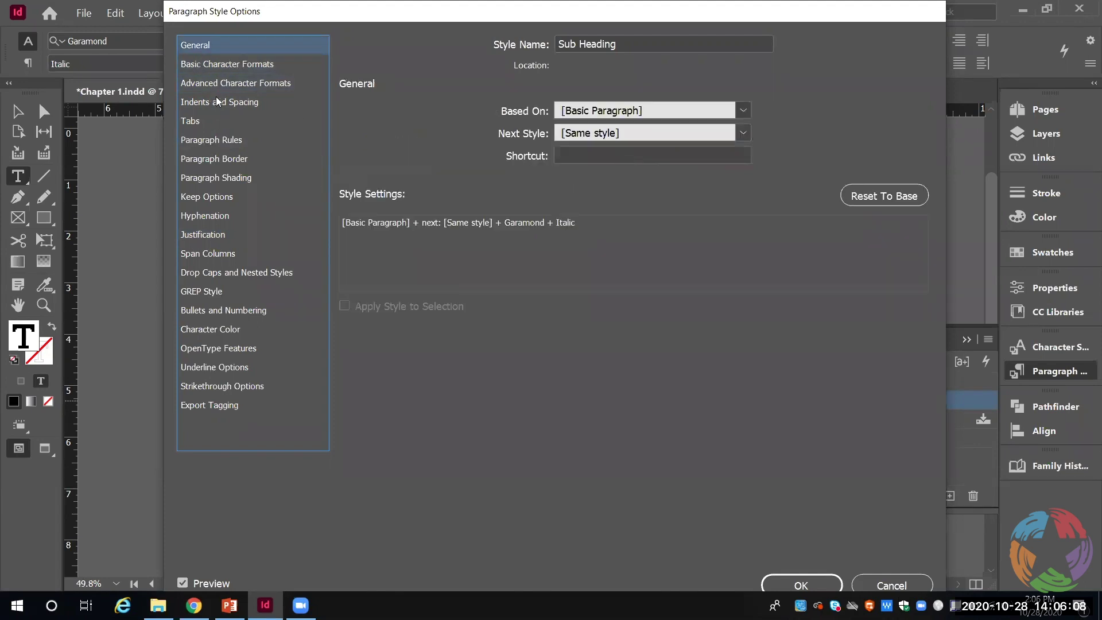
left_click(743, 134)
left_click(742, 133)
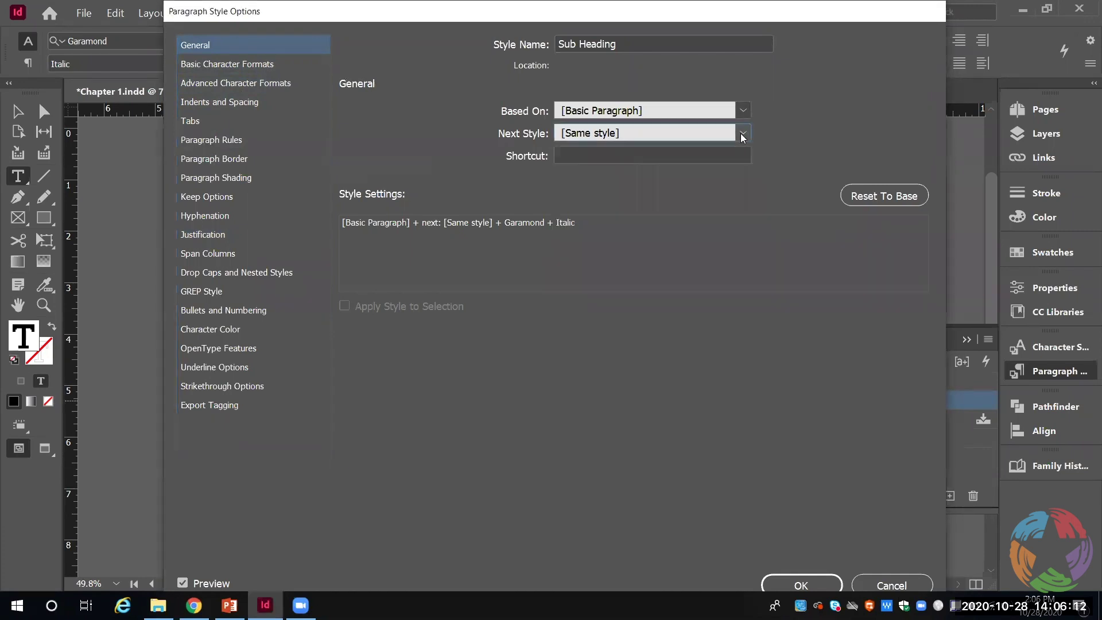
left_click(813, 578)
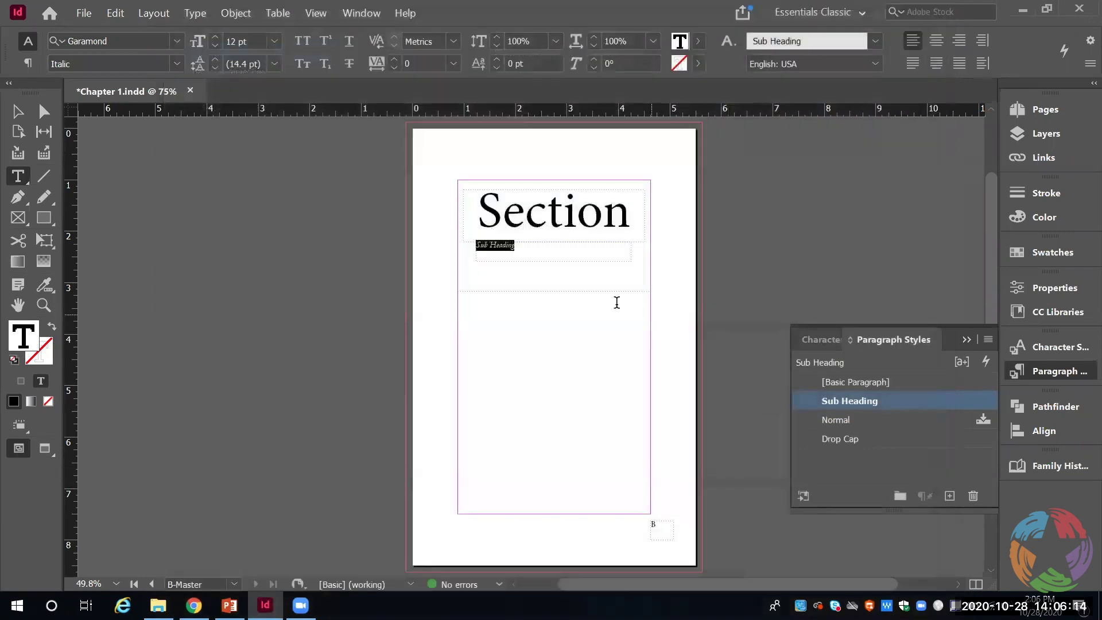
Centre the subheading line on B-Master again and delete its placeholder text
left_click(935, 42)
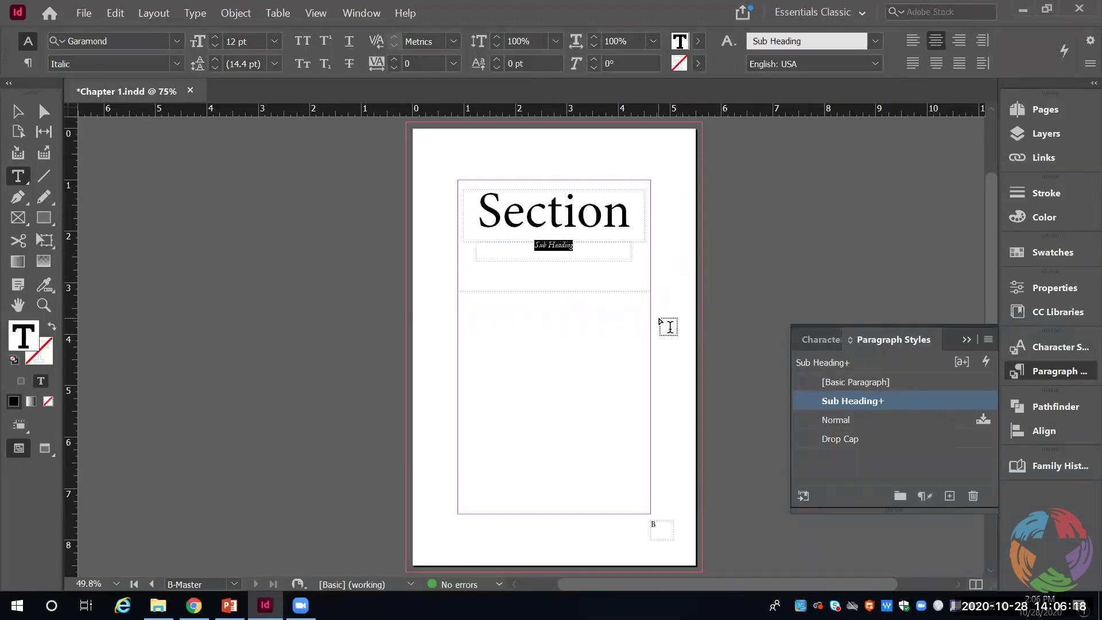
key("BackSpace")
key("BackSpace")
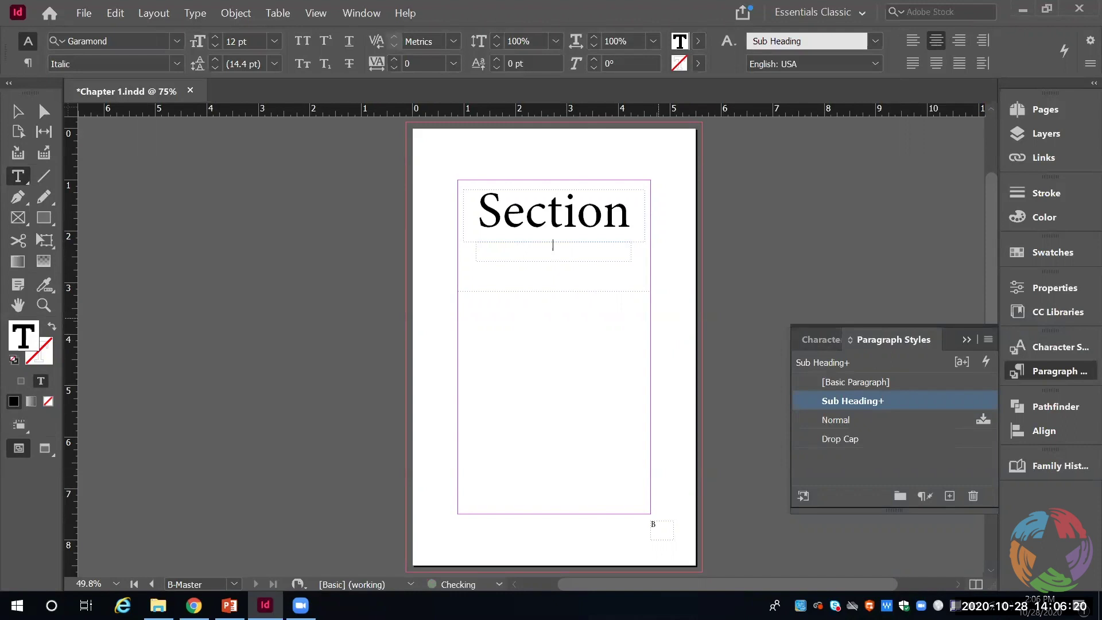
On page 1, apply the Sub Heading paragraph style to "Introduction to Family History" and centre the line
left_click(1043, 112)
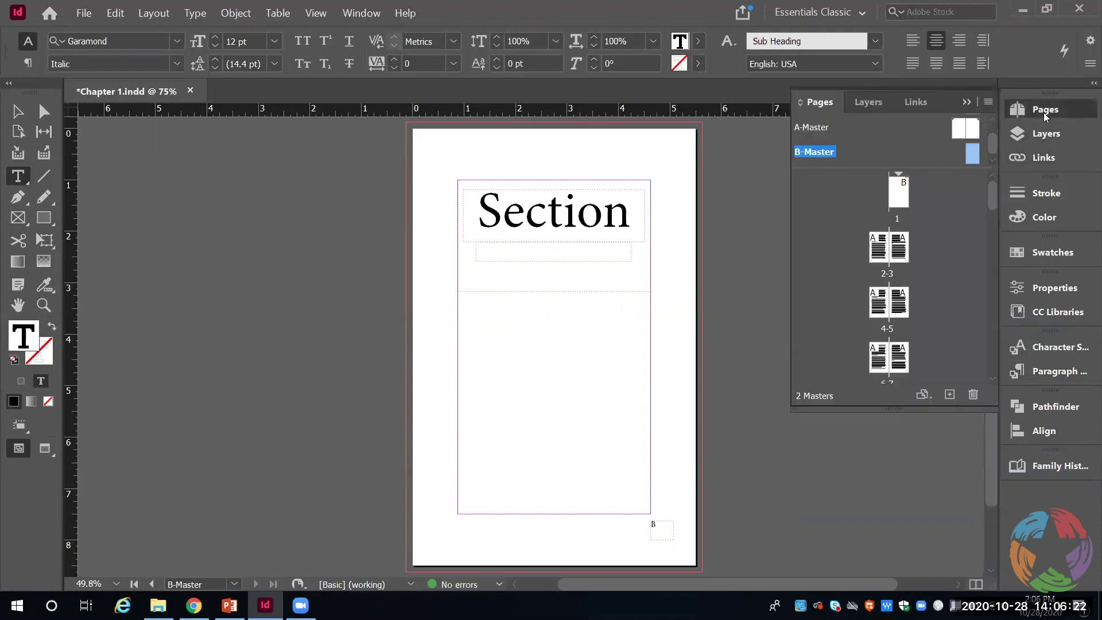
double_click(902, 189)
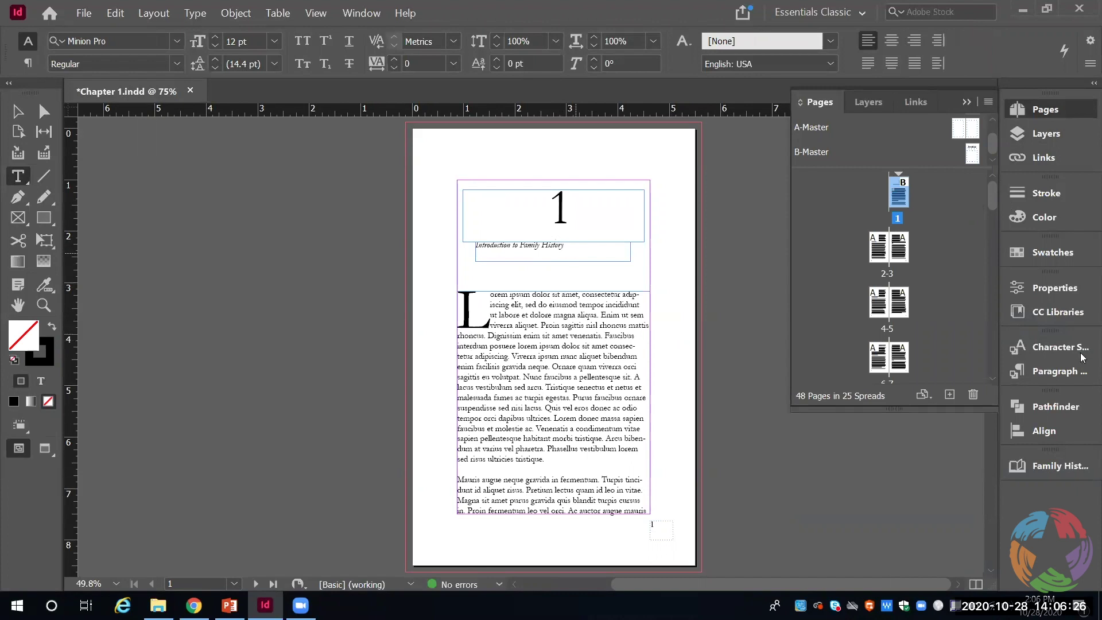
left_click(1044, 371)
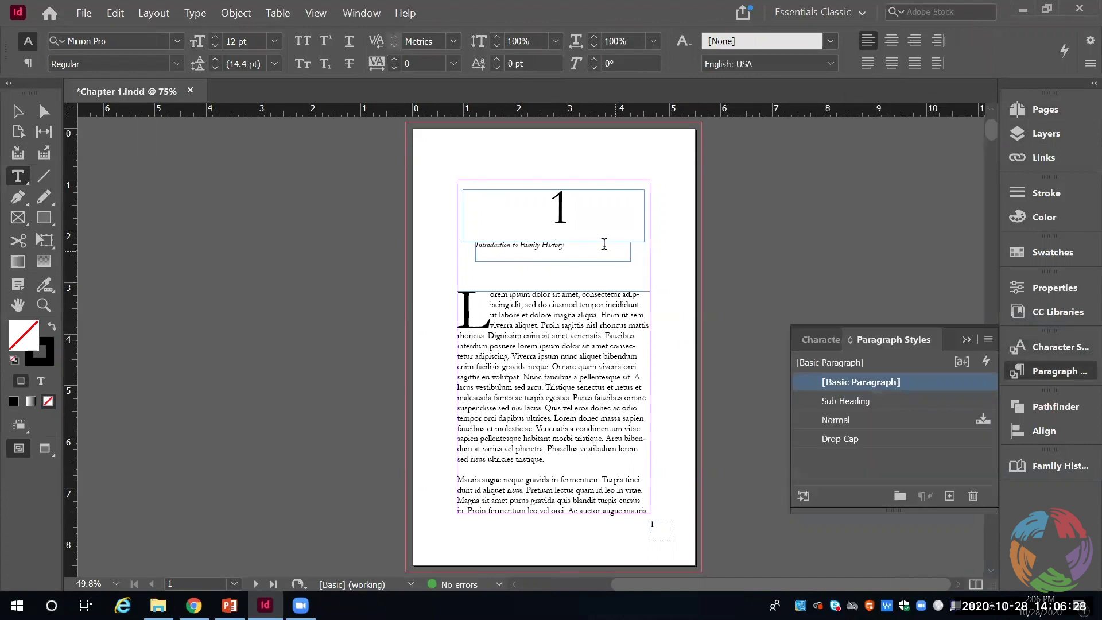
left_click(849, 400)
triple_click(597, 243)
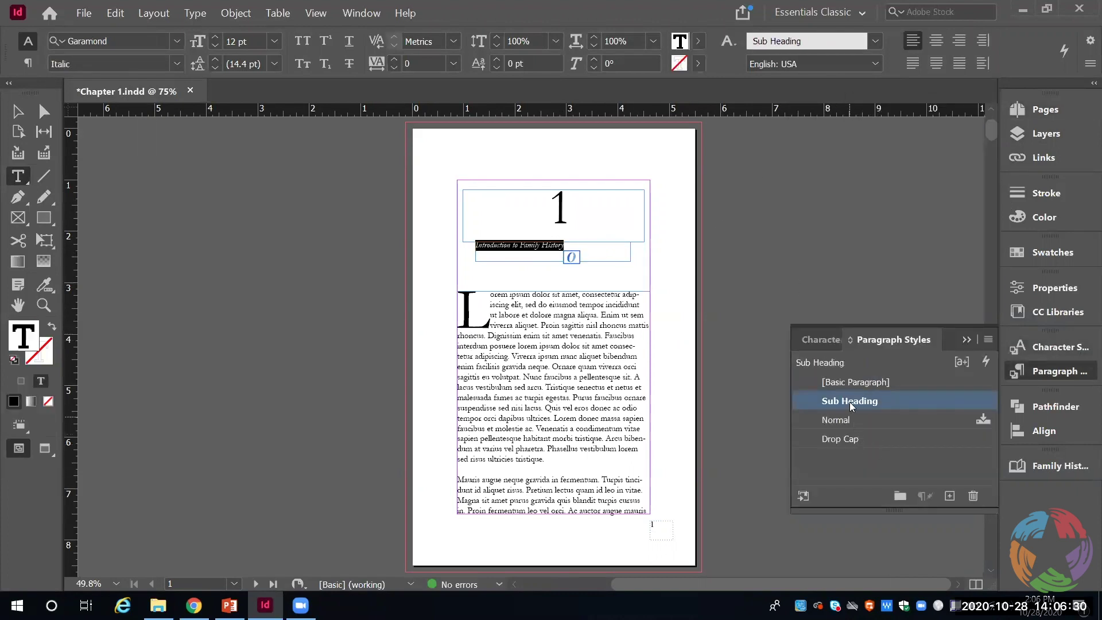
left_click(931, 43)
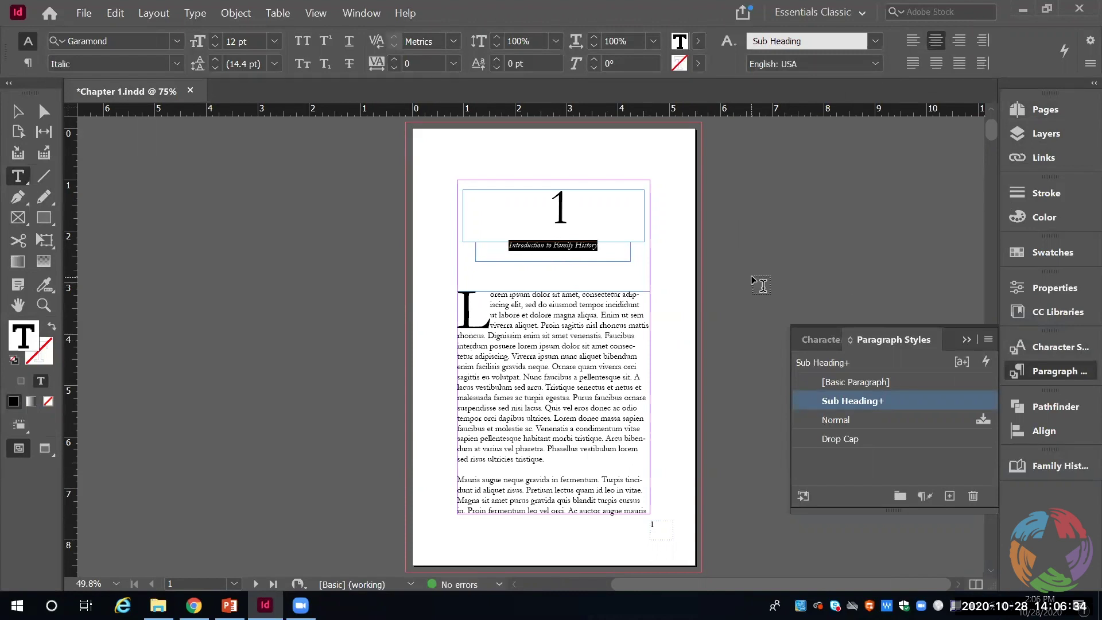
left_click(571, 238)
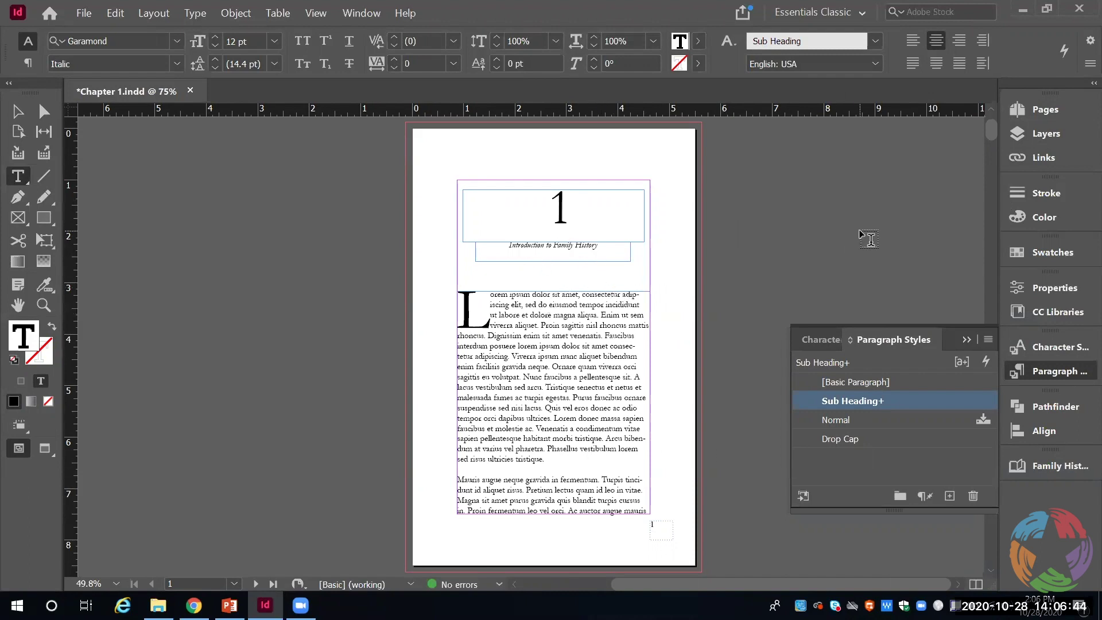
Open Chapter 2 from the Family History Book and display its A-Master spread
left_click(1053, 376)
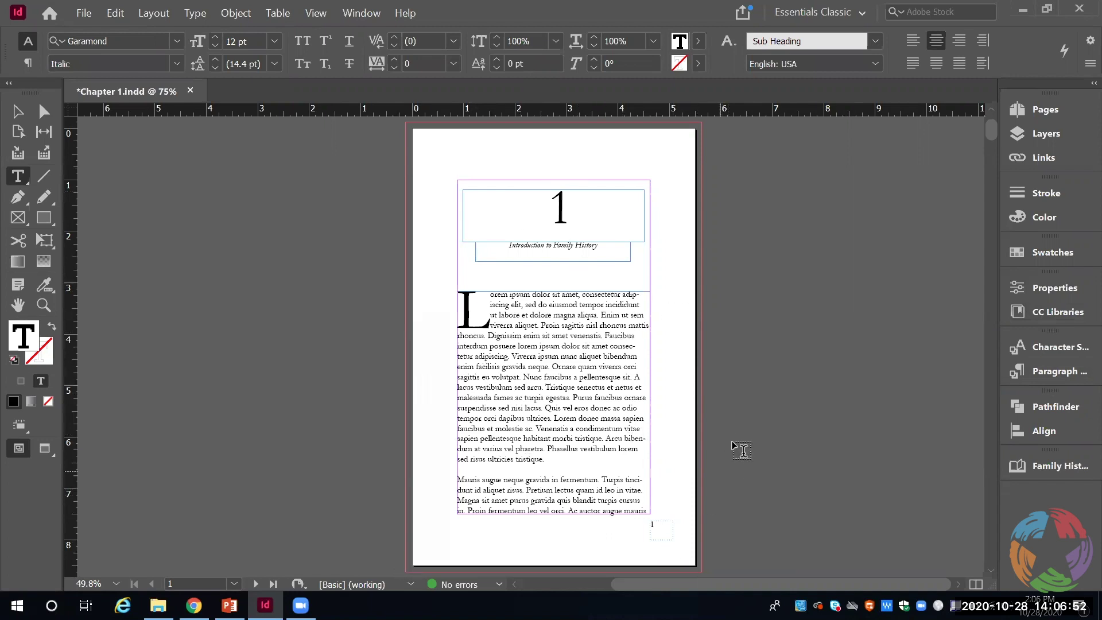
left_click(1060, 466)
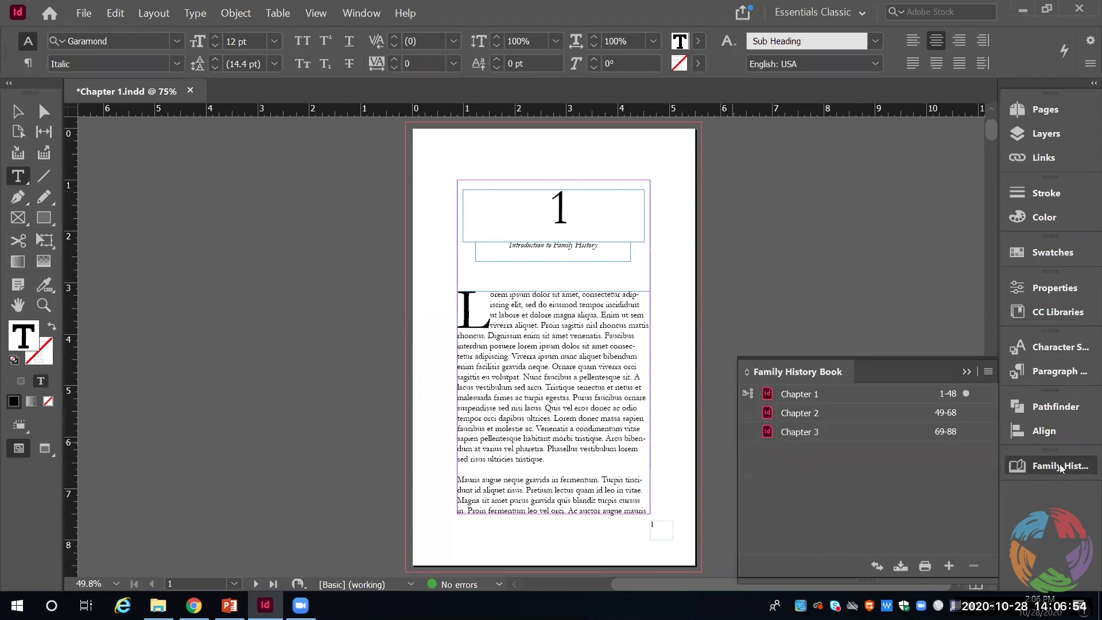
double_click(829, 415)
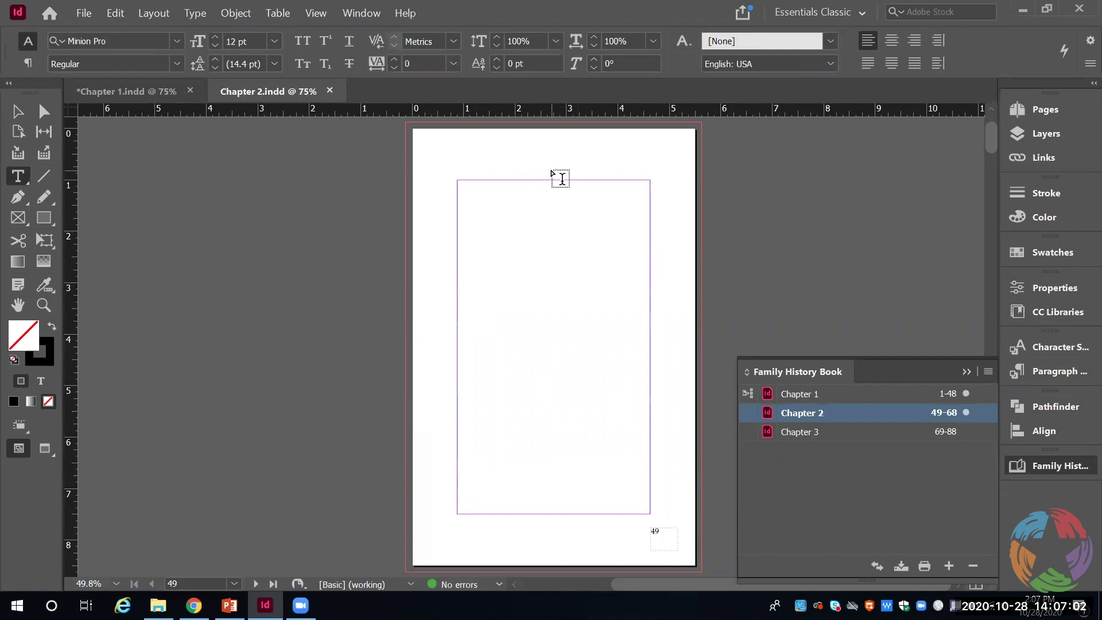
left_click(1027, 109)
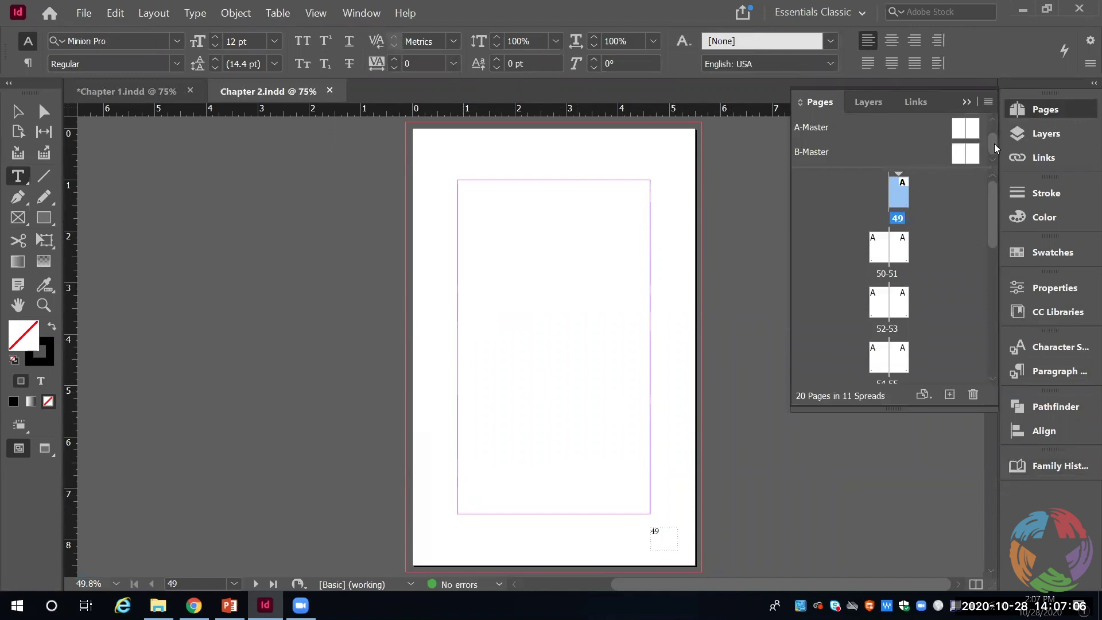
left_click_drag(997, 144, 994, 132)
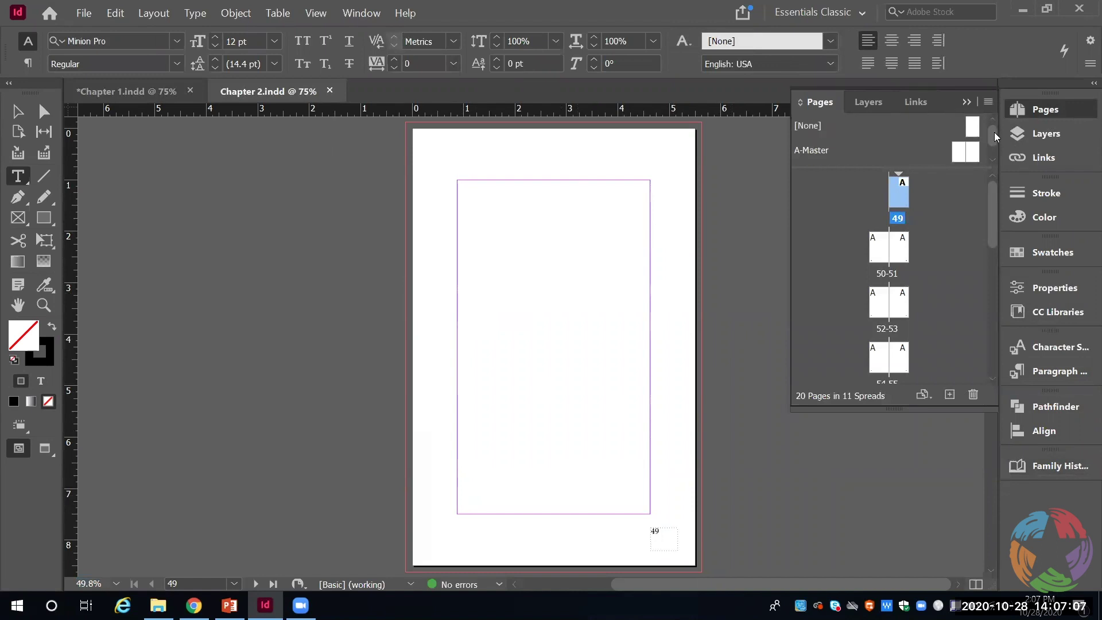
double_click(964, 153)
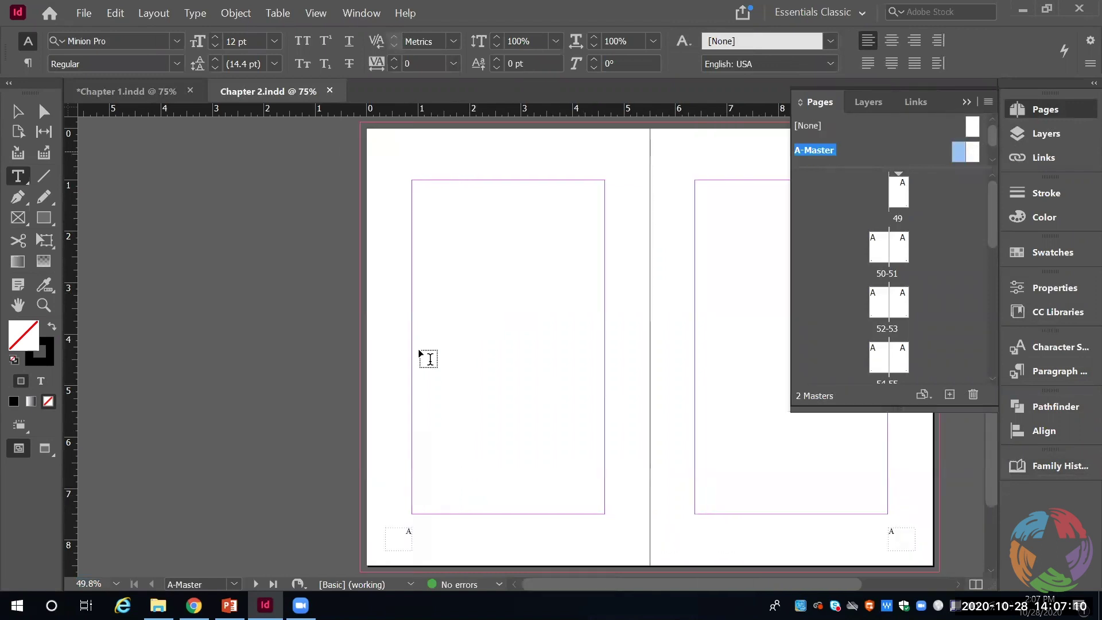
left_click(21, 115)
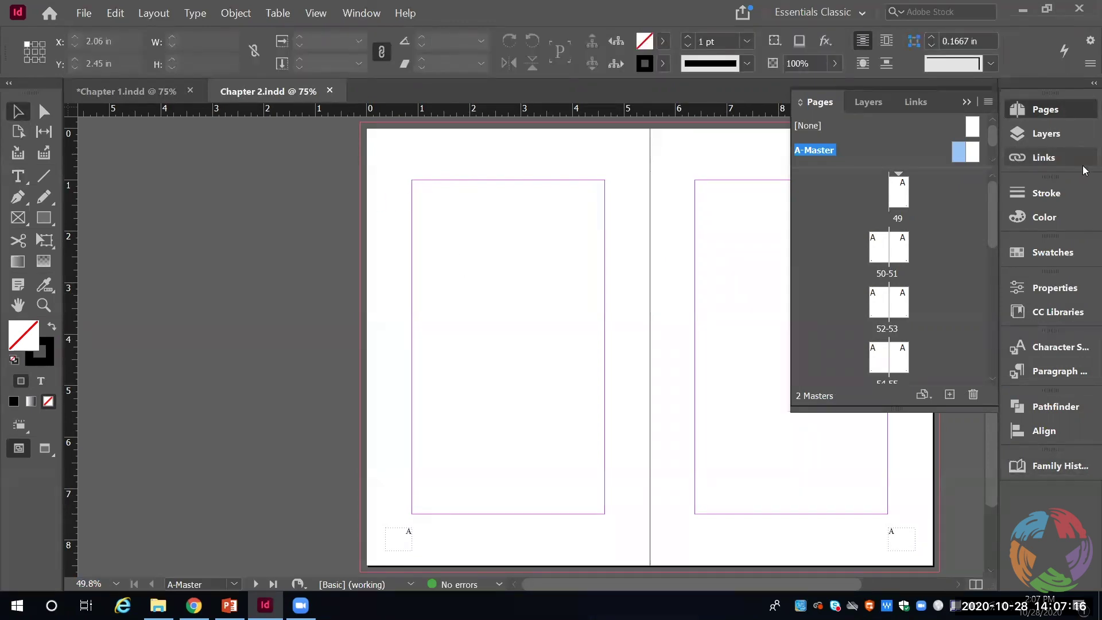
right_click(840, 152)
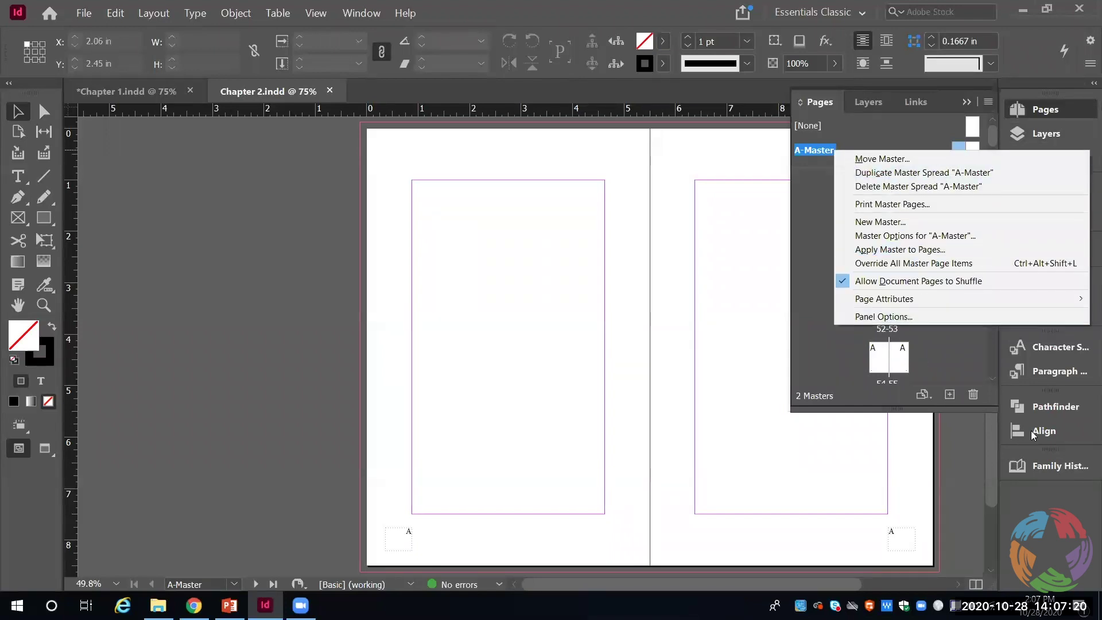
Synchronize the documents of the Family History Book with Chapter 1 as the style source
left_click(1056, 466)
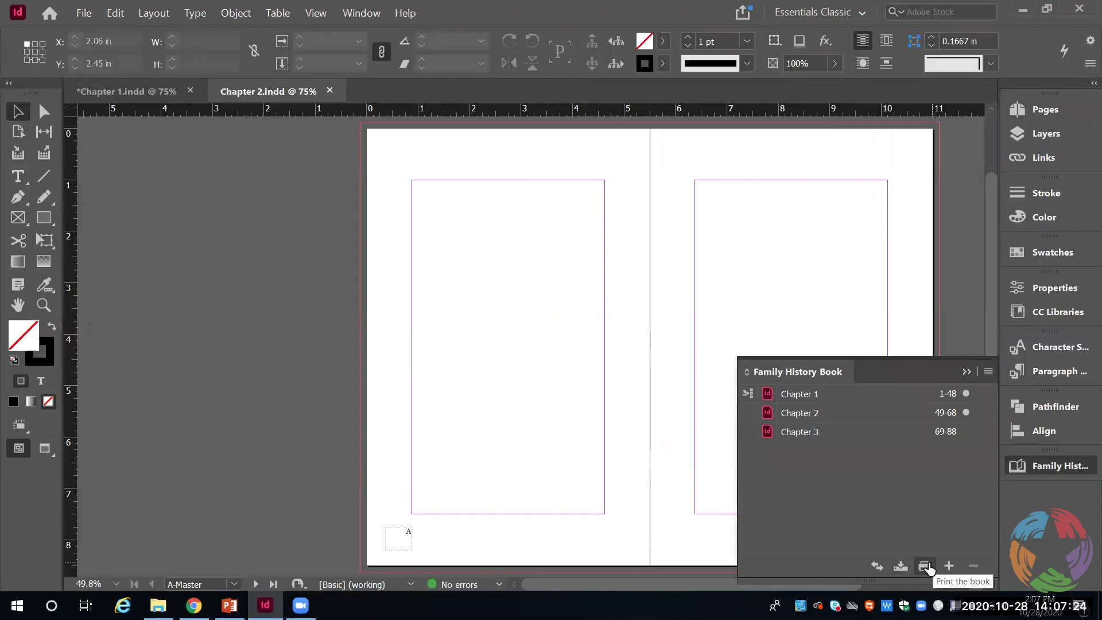
left_click(877, 565)
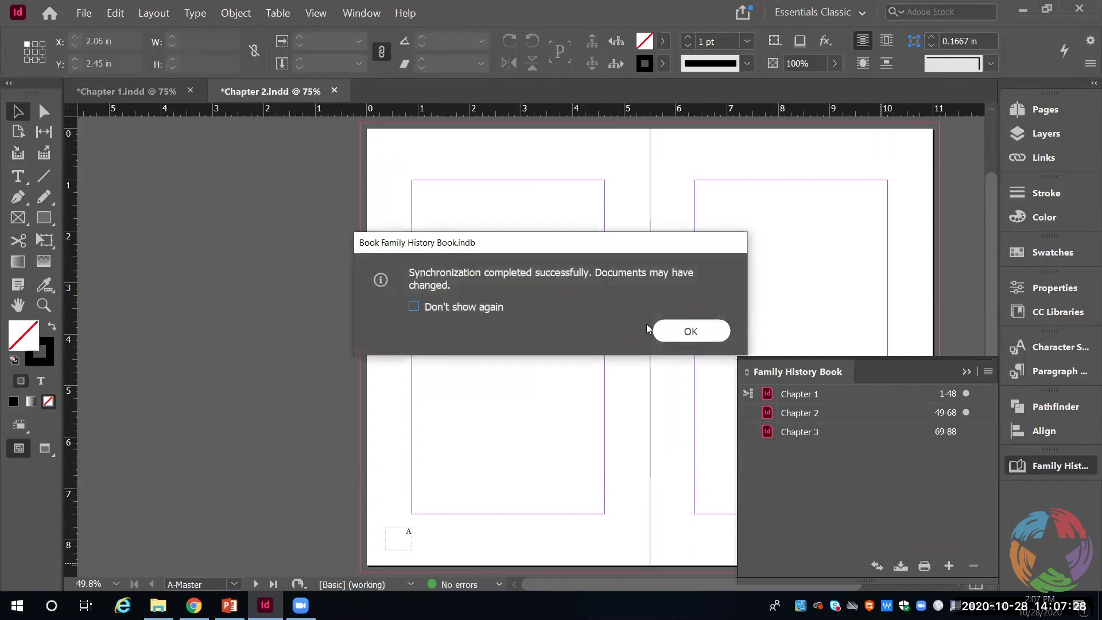
left_click(687, 330)
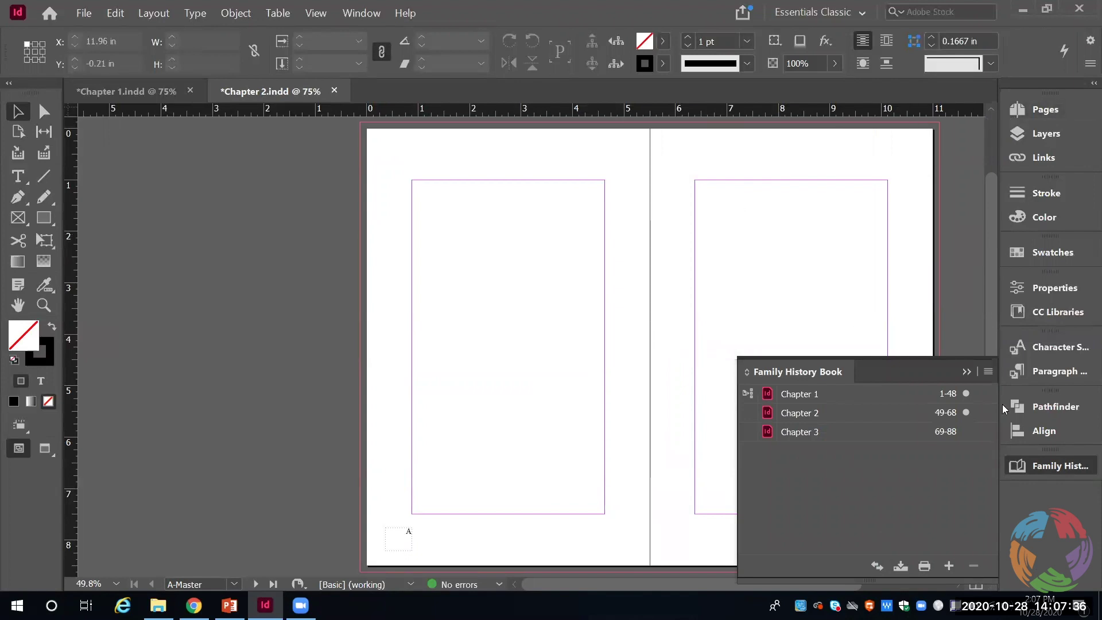
Synchronize the Family History Book again through its synchronize options, including master pages and all styles and swatches
left_click(988, 372)
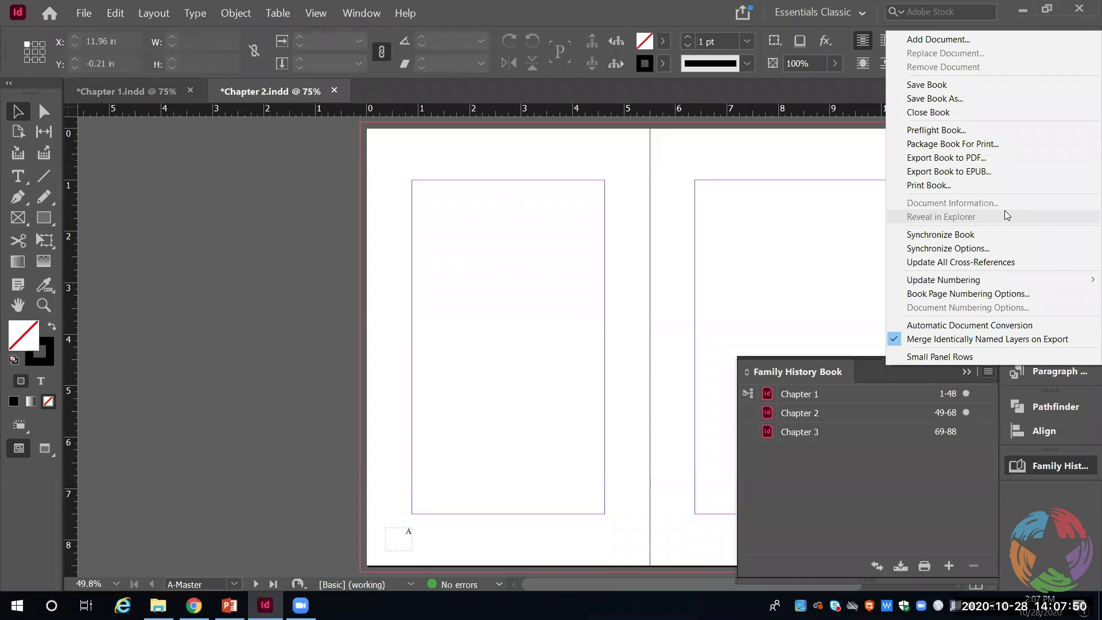
left_click(999, 248)
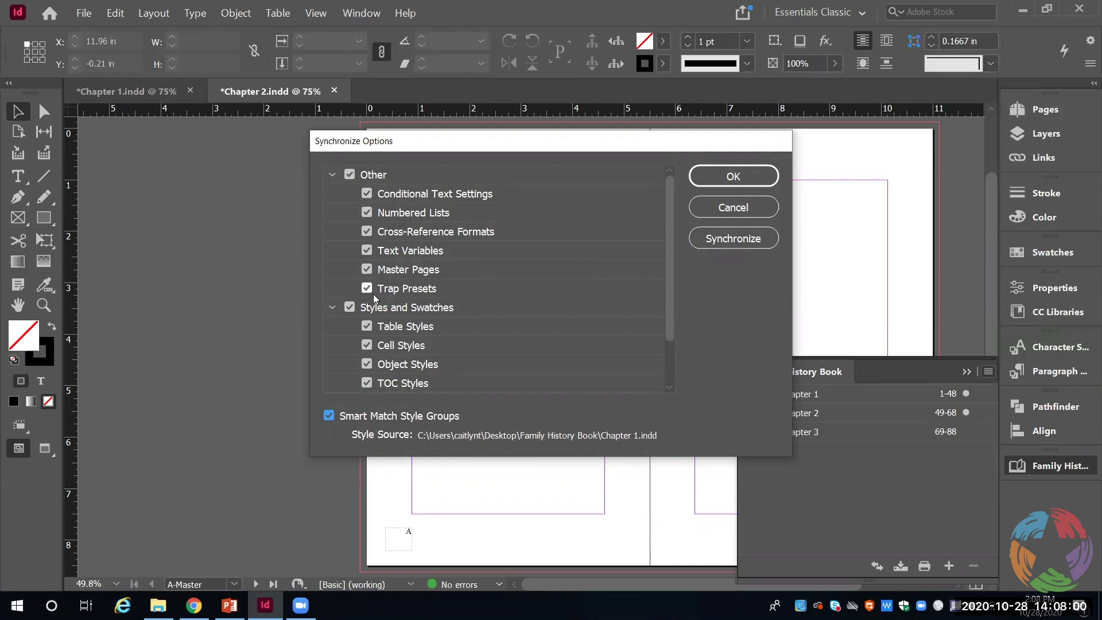
left_click(762, 239)
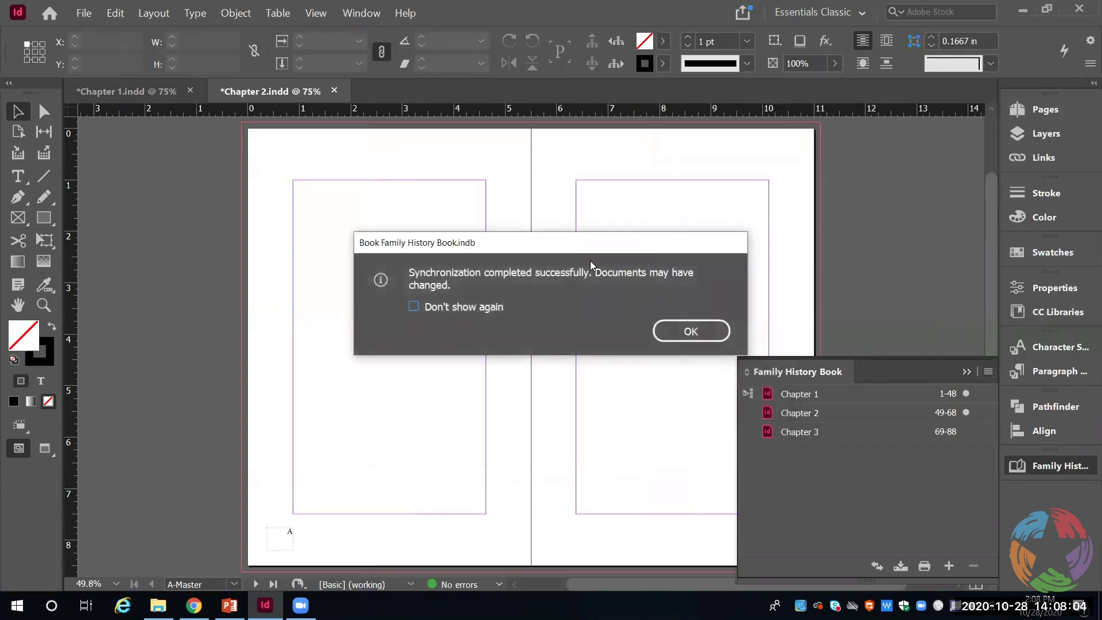
left_click(685, 332)
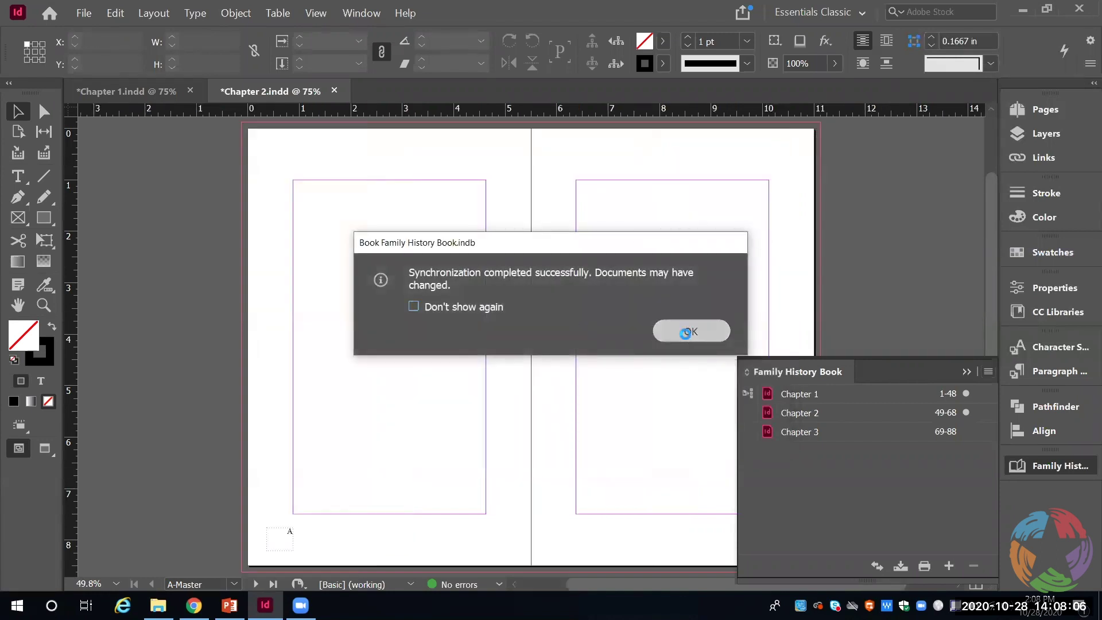
Display the synchronized B-Master page in Chapter 2
left_click(1060, 107)
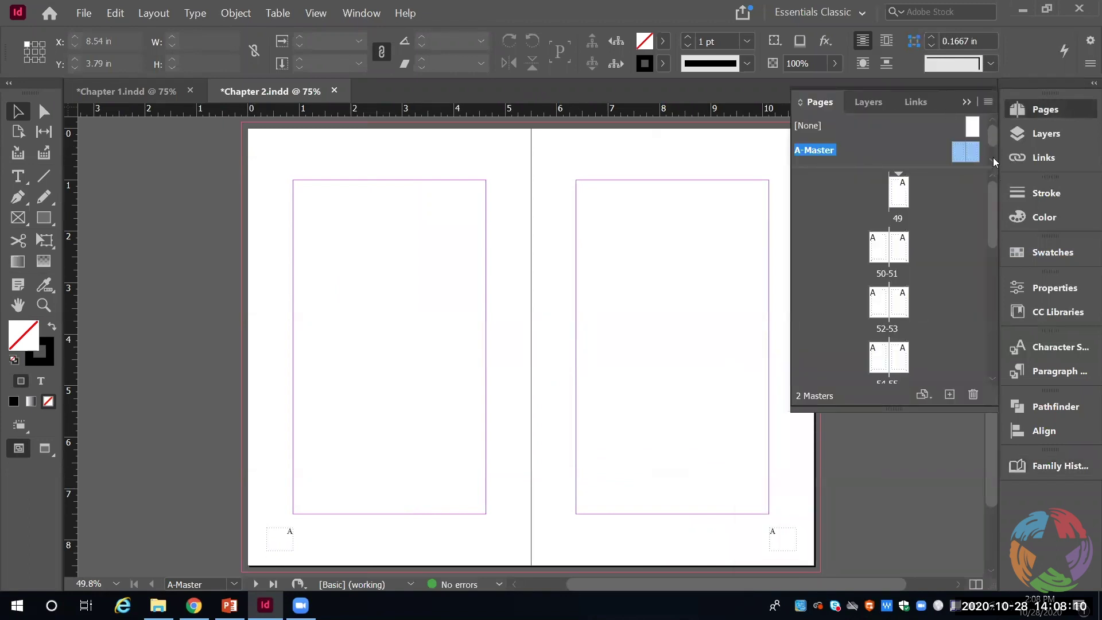
left_click(993, 159)
left_click(973, 154)
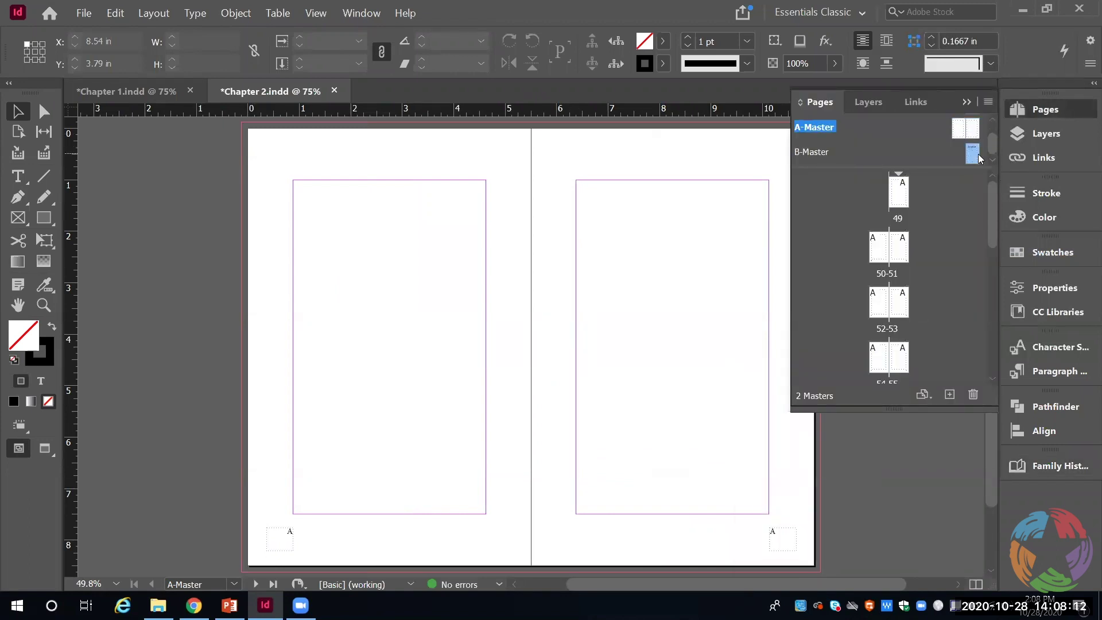
double_click(978, 155)
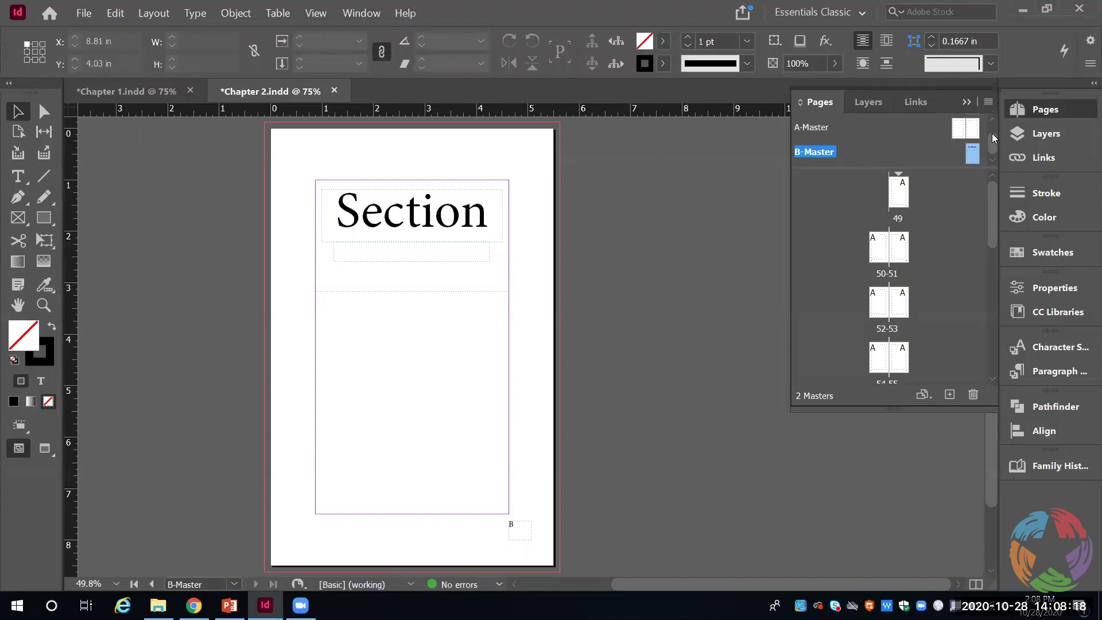
Apply B-Master to page 49 of Chapter 2 and display that page
scroll(991, 134, "up", 1)
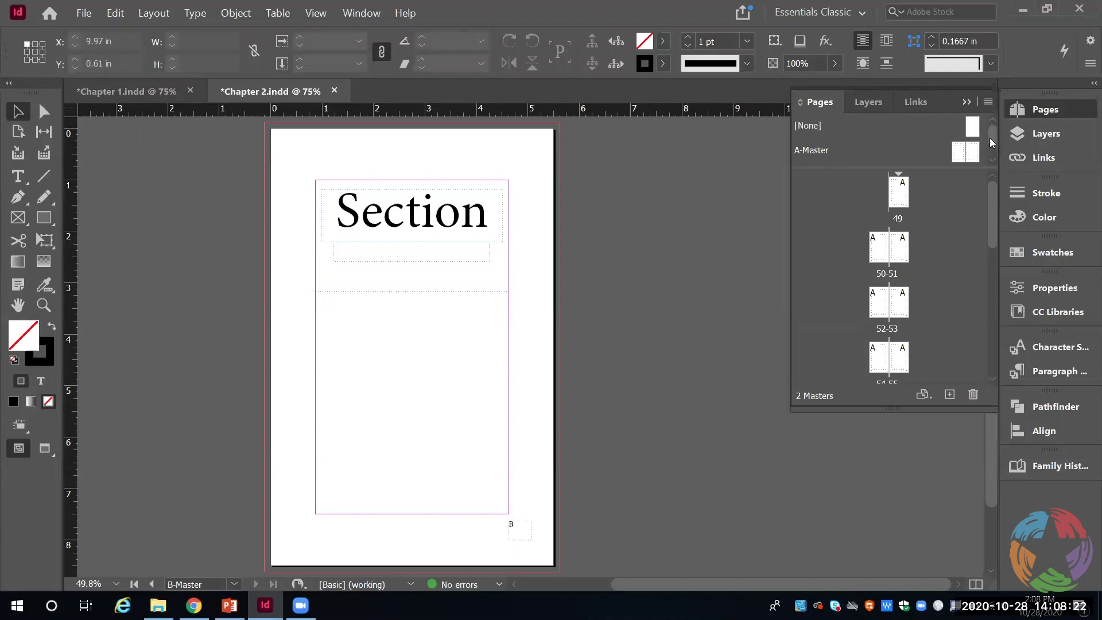
scroll(970, 152, "down", 1)
left_click_drag(973, 154, 903, 197)
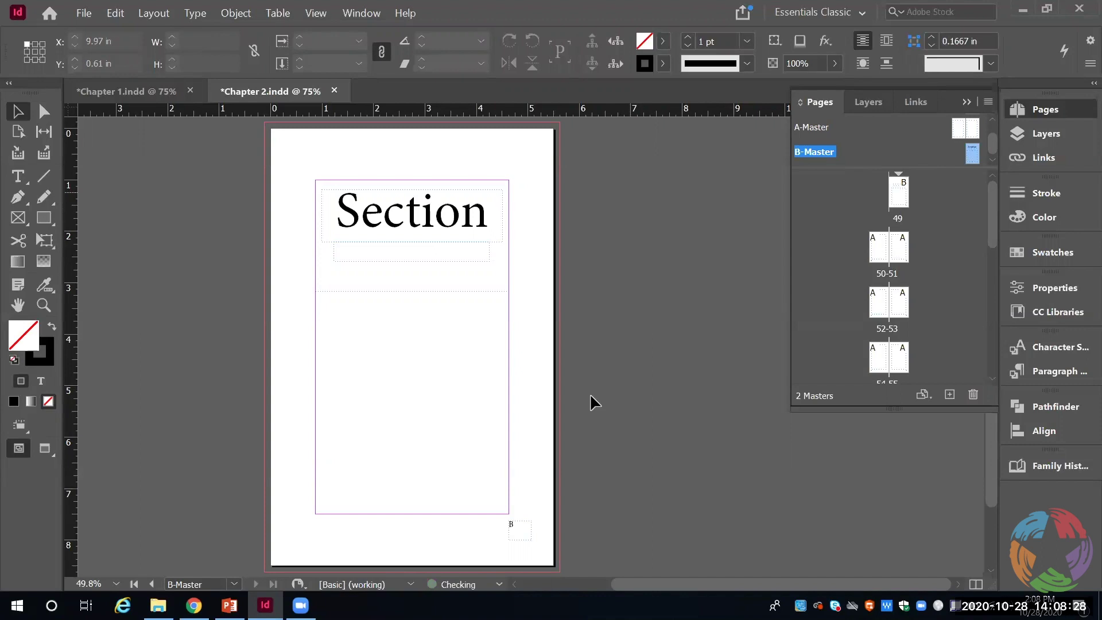
double_click(907, 210)
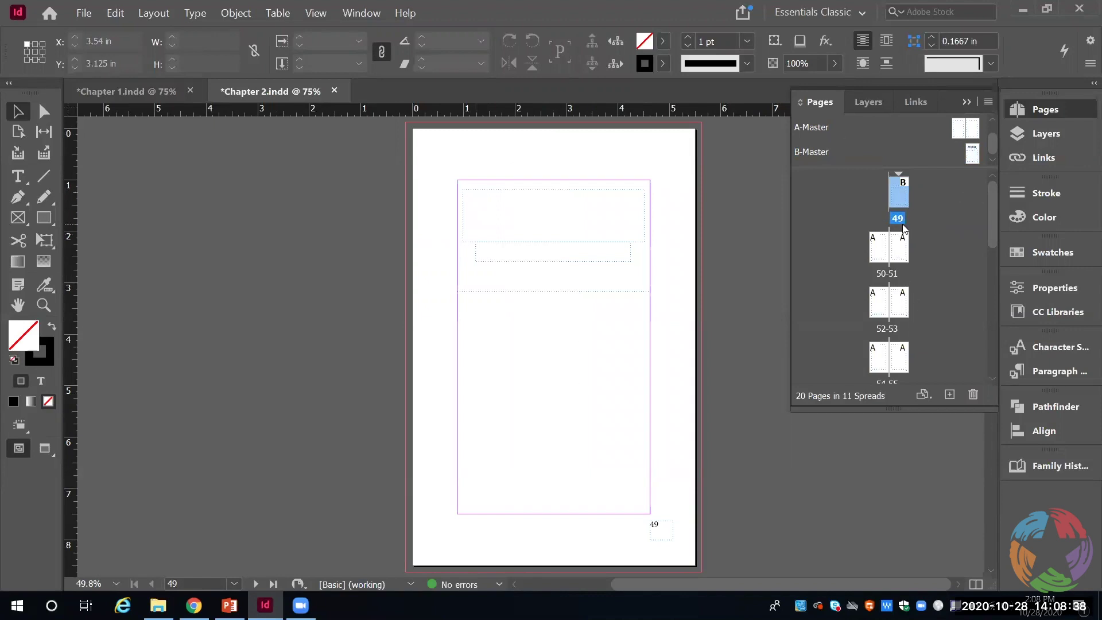
Open Chapter 1 from the Family History Book and show its page thumbnails
left_click(1053, 467)
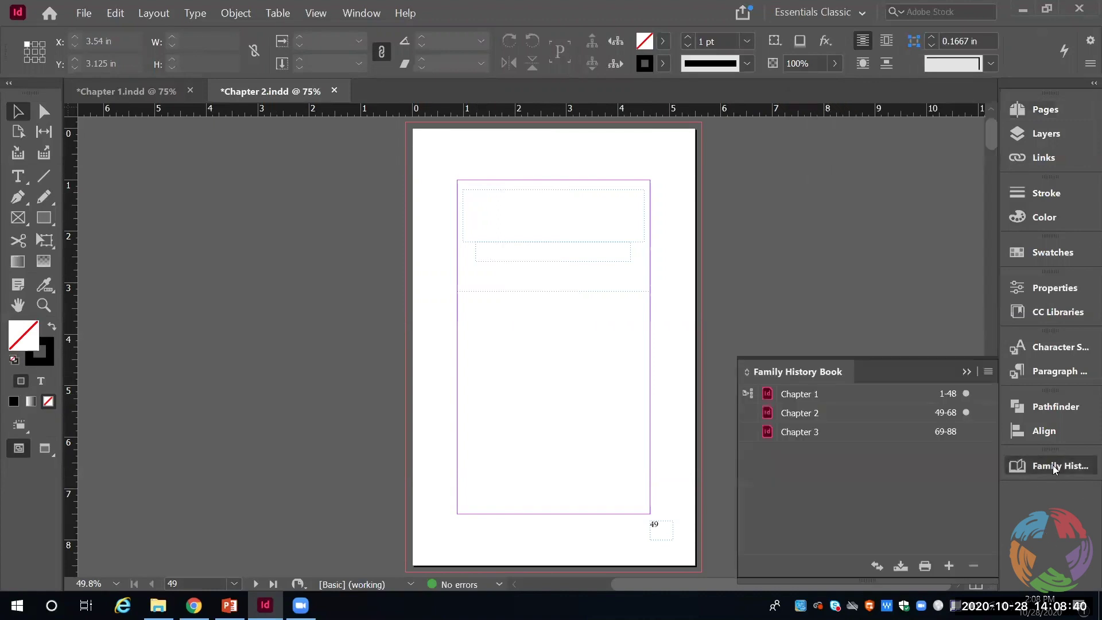
left_click(951, 394)
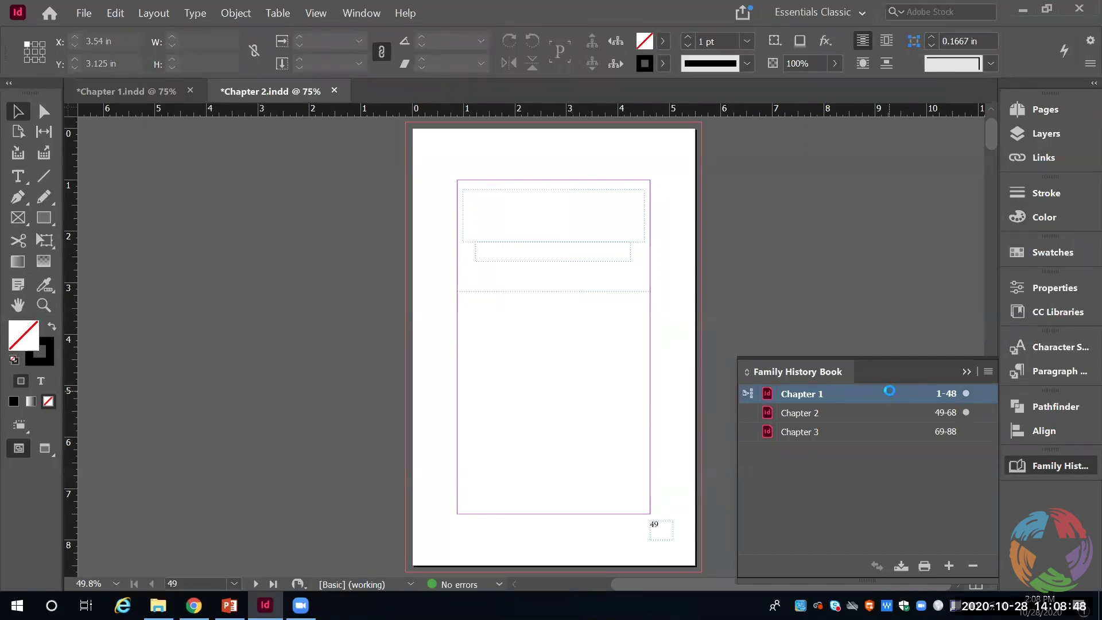
left_click(1059, 111)
Try to delete pages 42 to 48 at the end of Chapter 1
left_click_drag(995, 191, 1001, 391)
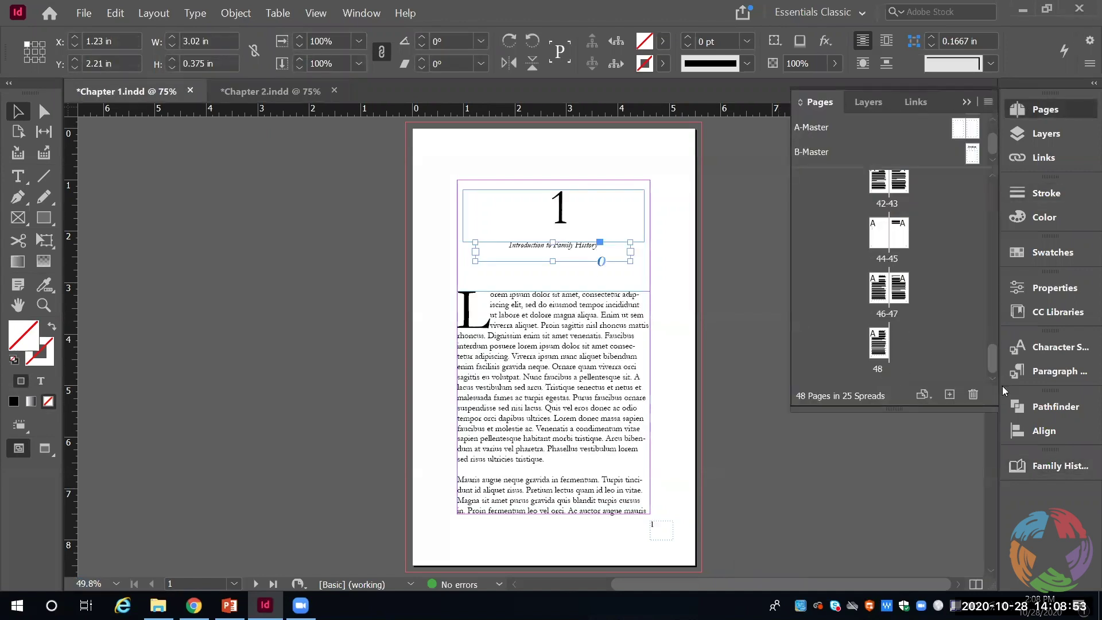
left_click(884, 346)
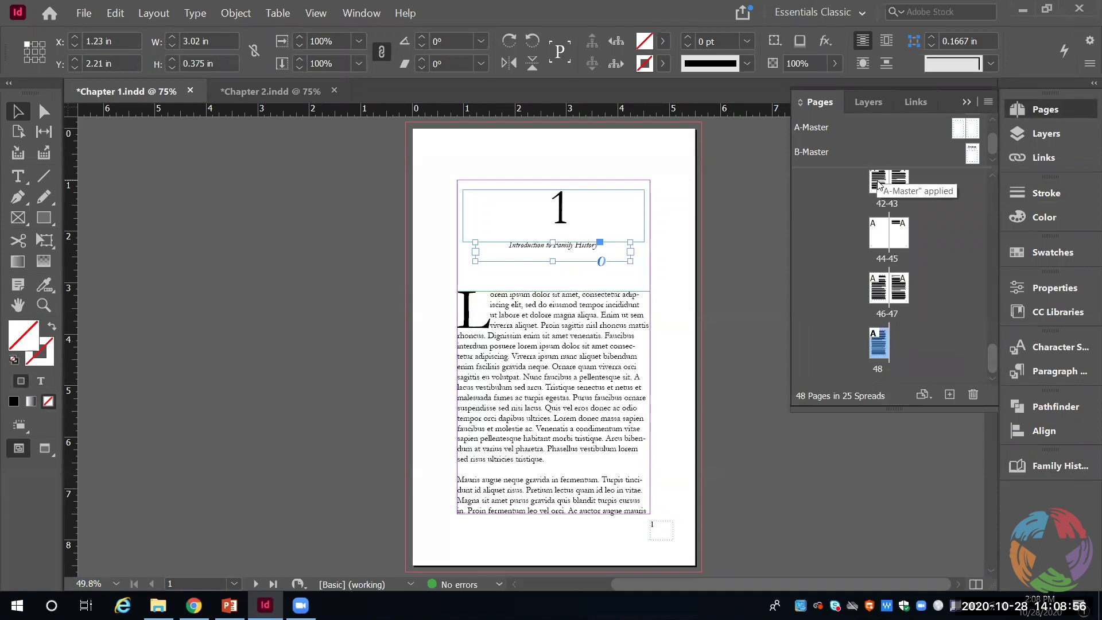
left_click(878, 184, "shift")
left_click(972, 394)
left_click(609, 347)
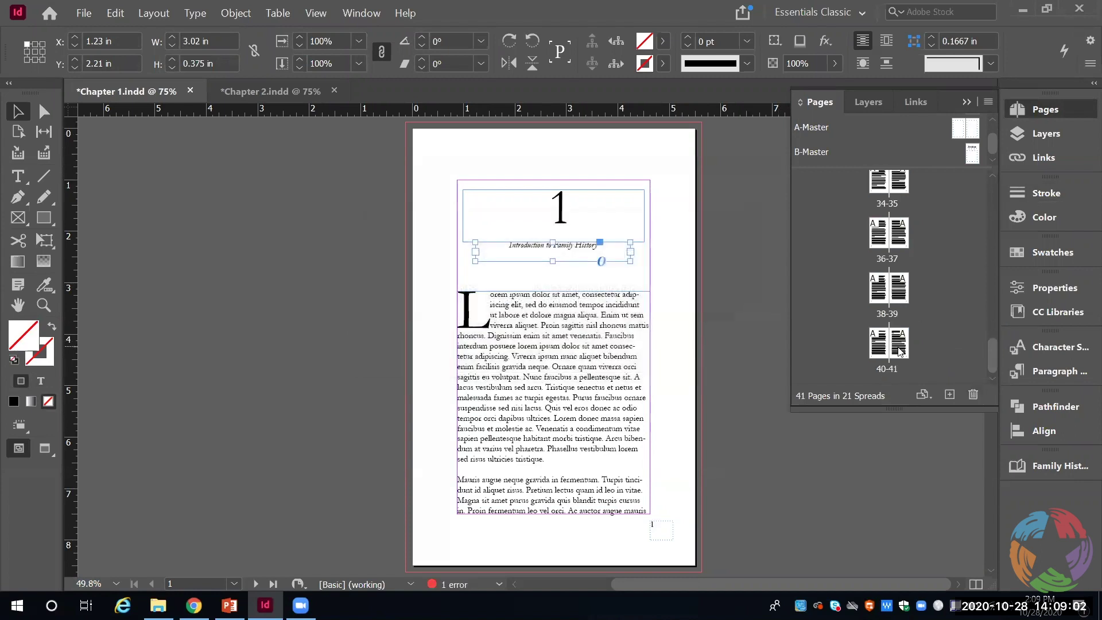
key("ctrl+z")
Try to delete the larger range of pages 36 to 48 from Chapter 1
left_click(883, 225)
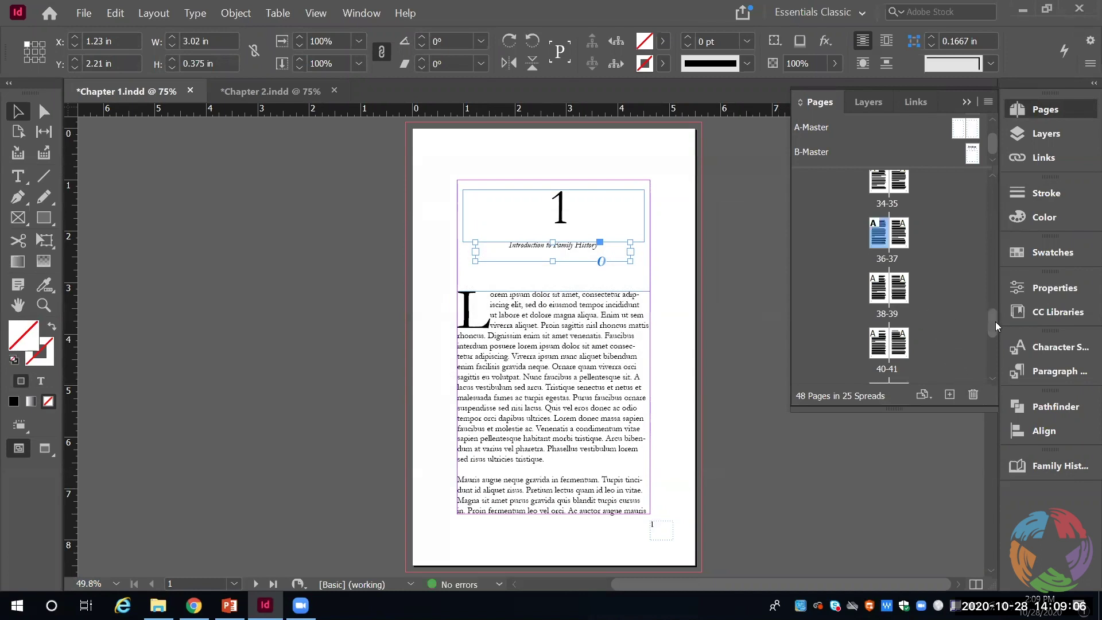
left_click_drag(996, 326, 998, 350)
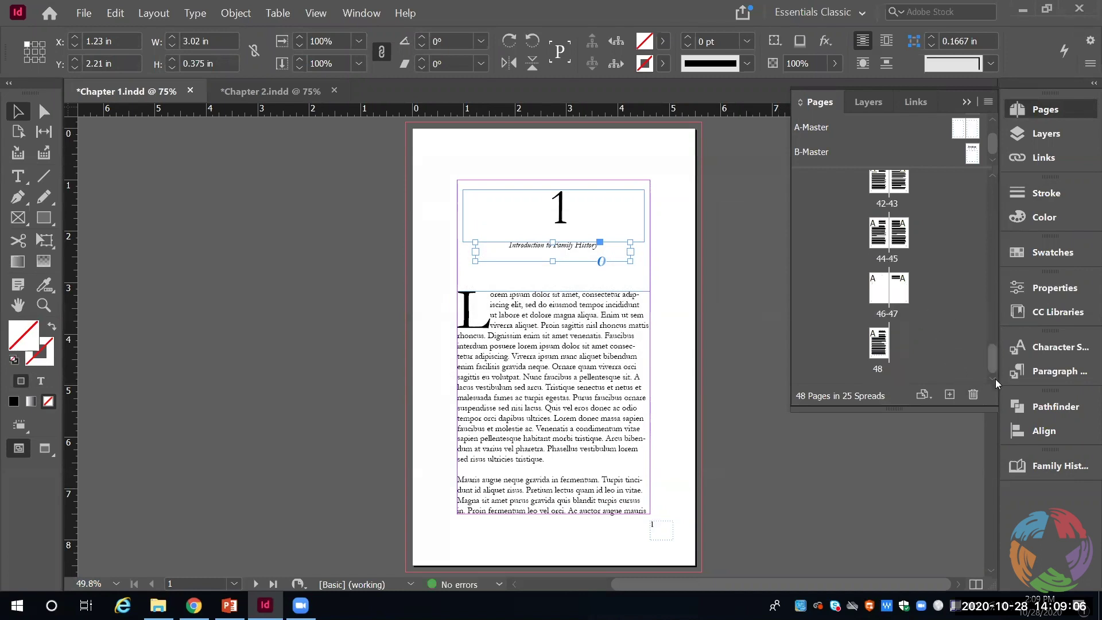
left_click(881, 357, "shift")
scroll(948, 377, "up", 1)
scroll(948, 377, "down", 1)
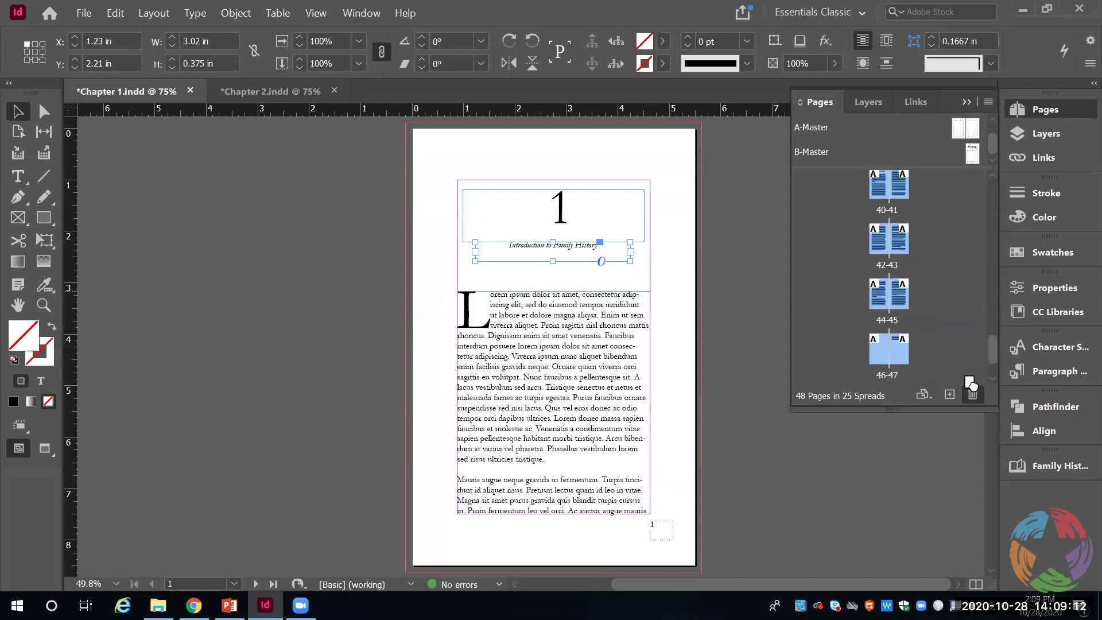
left_click(973, 394)
left_click(636, 346)
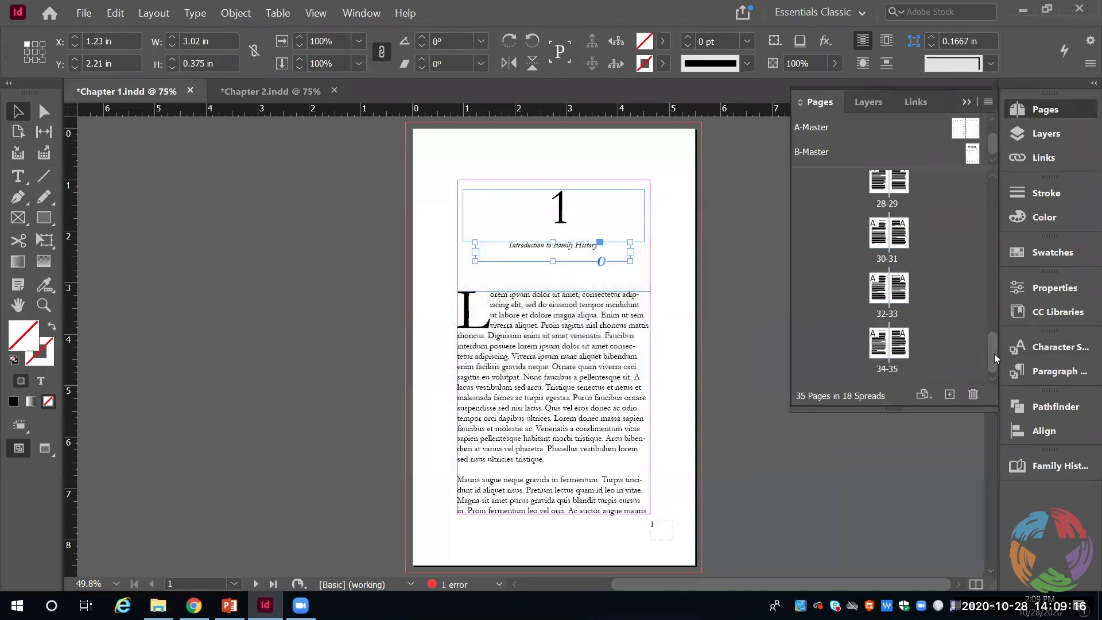
key("ctrl+z")
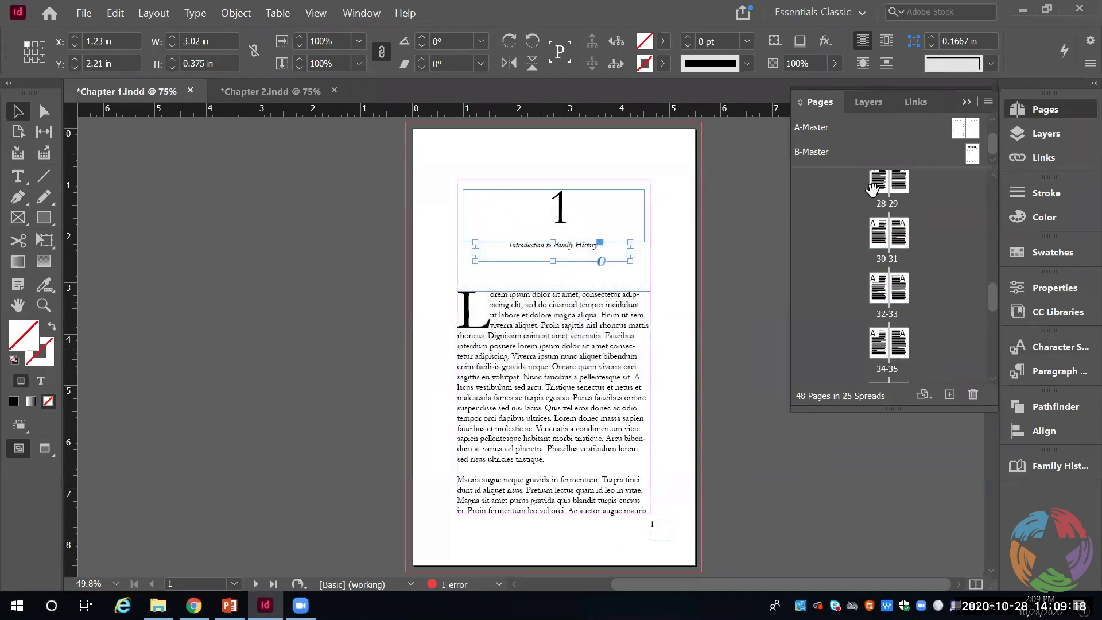
Try to delete Chapter 1's pages from page 28 onward, and save the document
left_click_drag(900, 230, 971, 391)
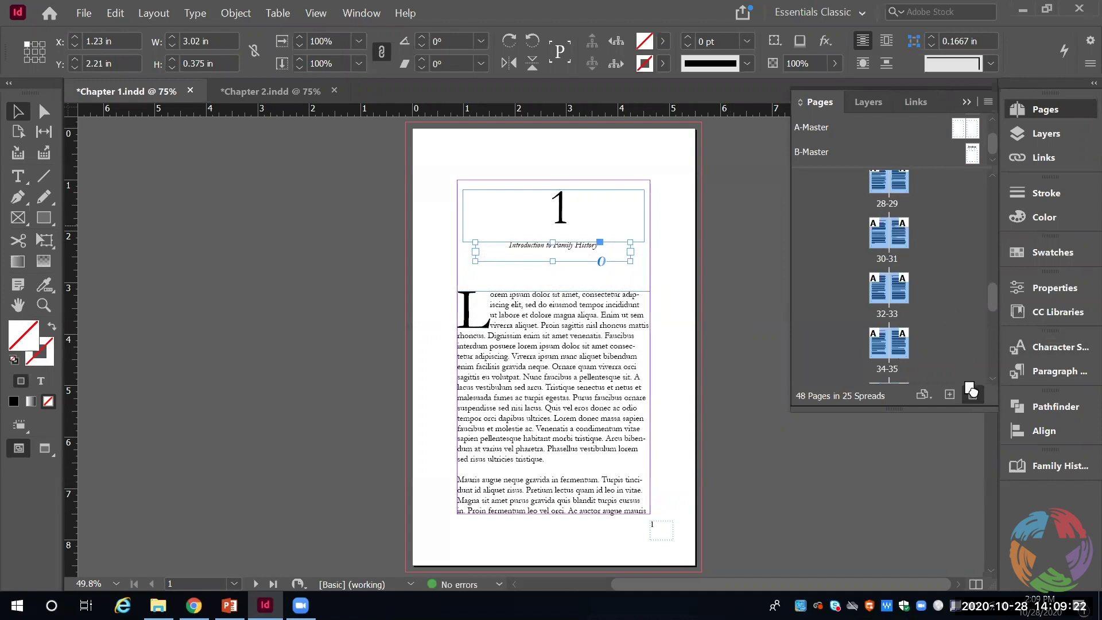
left_click(626, 348)
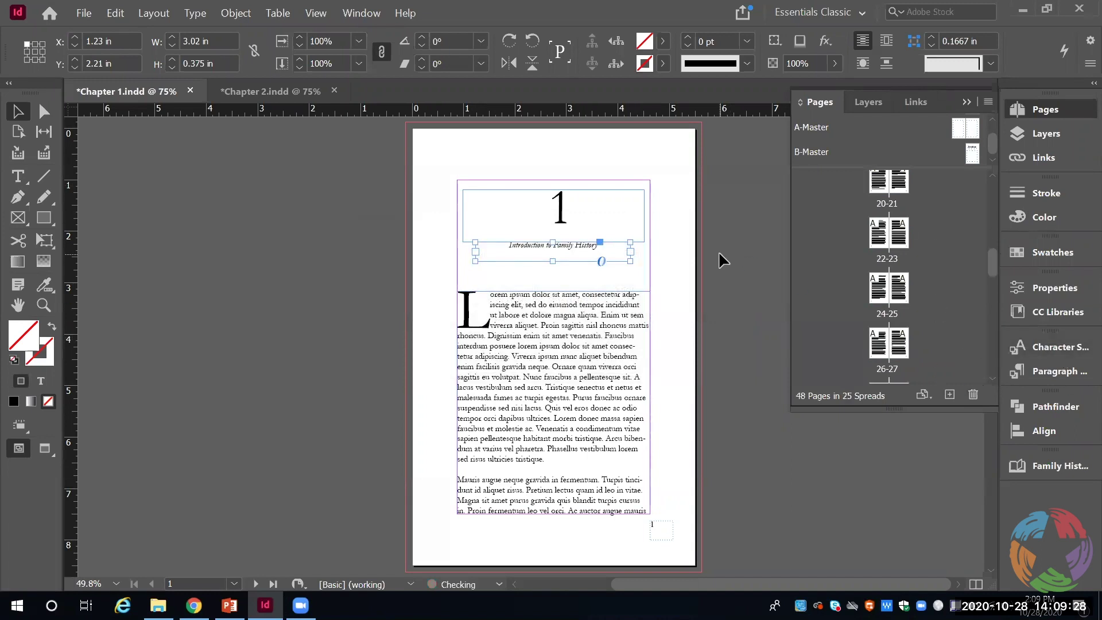
key("ctrl+s")
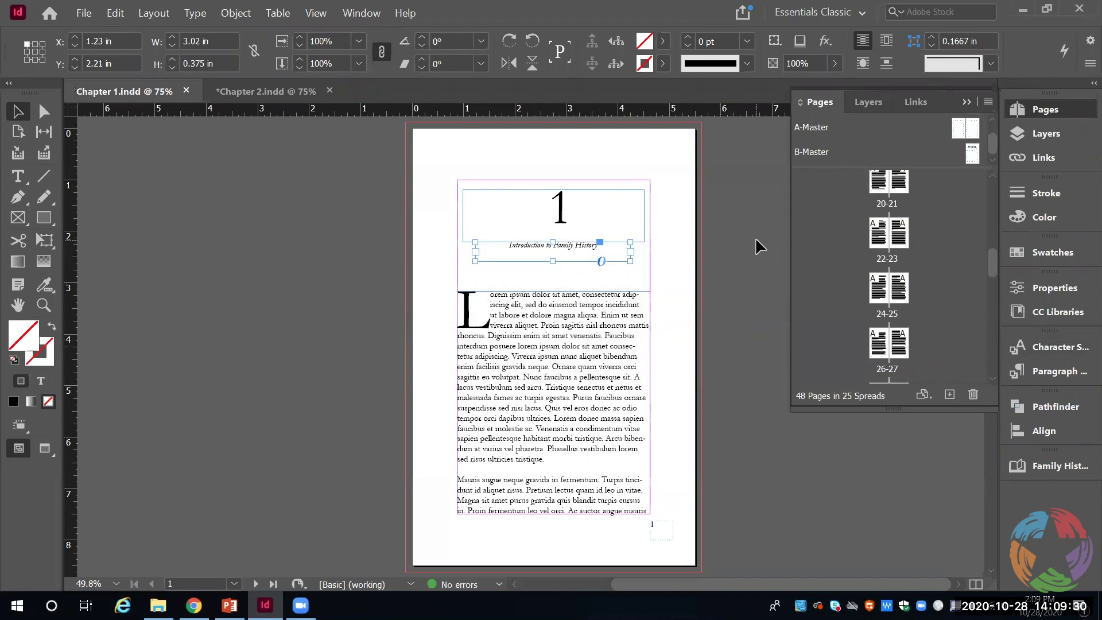
left_click(84, 13)
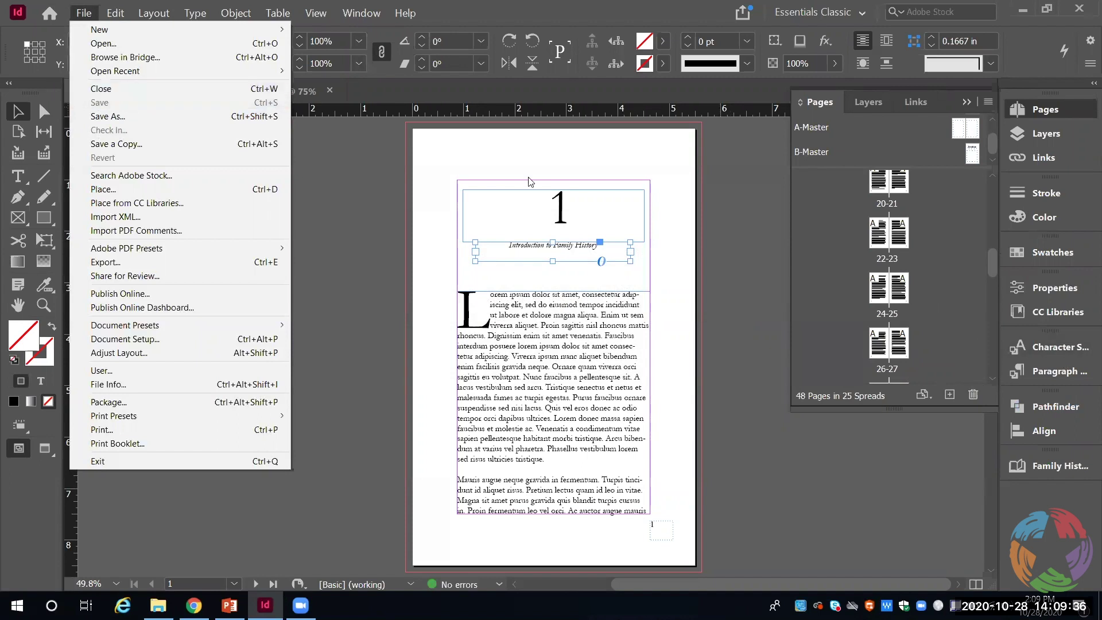
Switch to Chapter 2 from the Family History Book and update the page and section numbers
left_click(1043, 466)
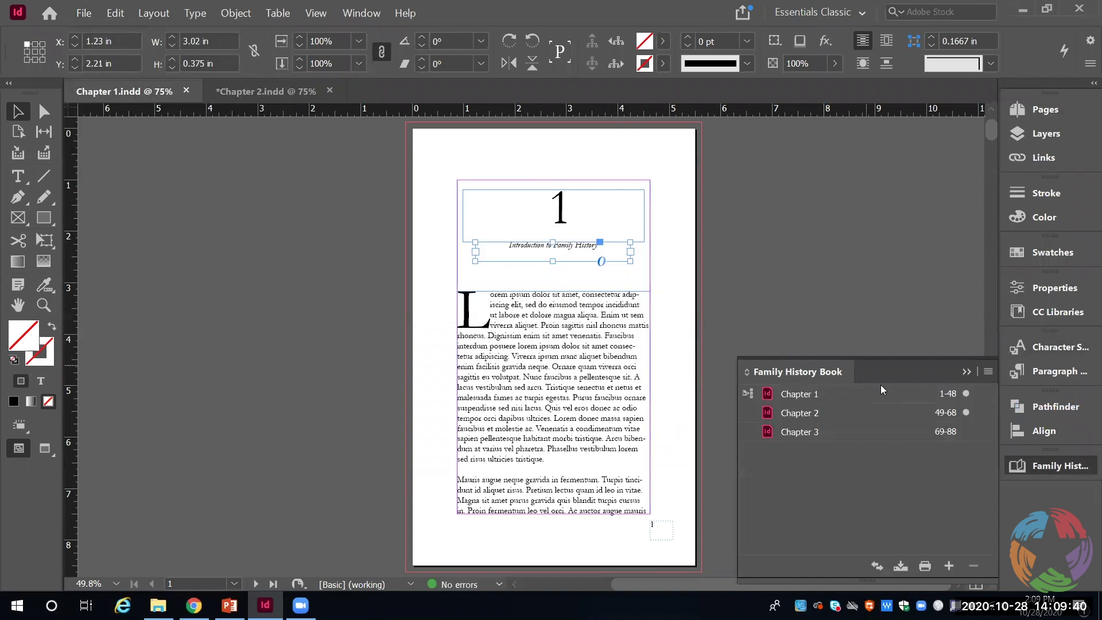
double_click(793, 415)
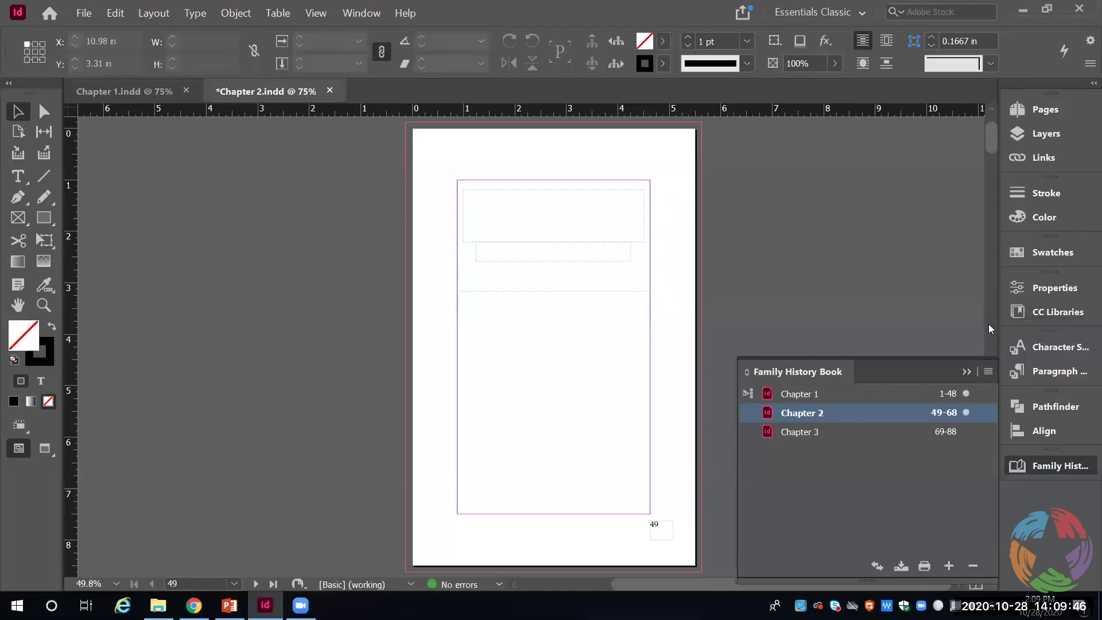
left_click(987, 373)
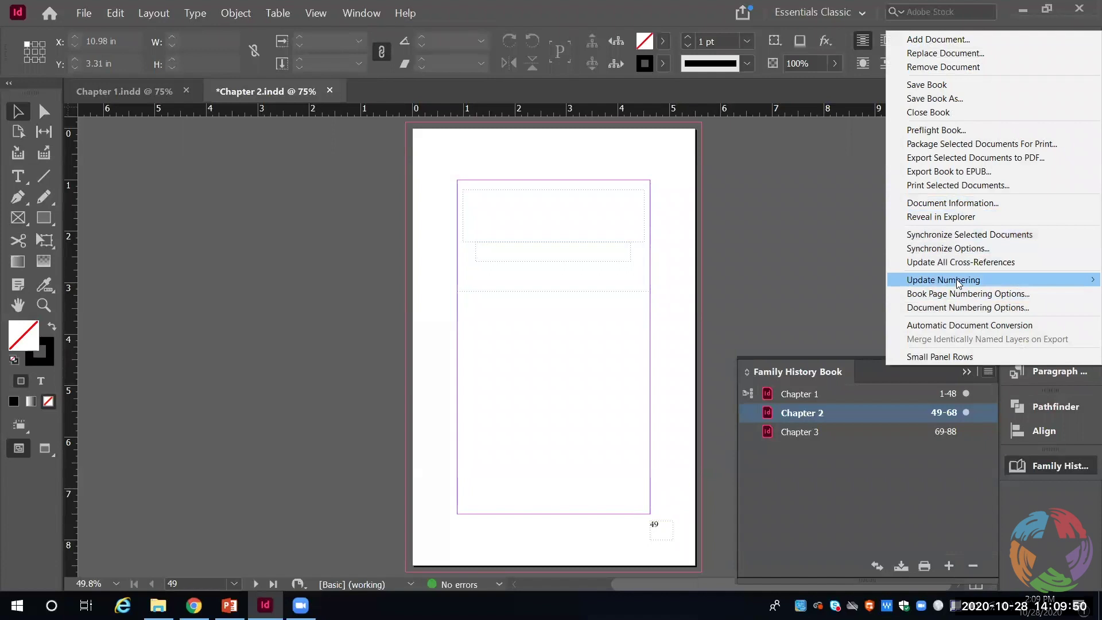
mouse_move(958, 281)
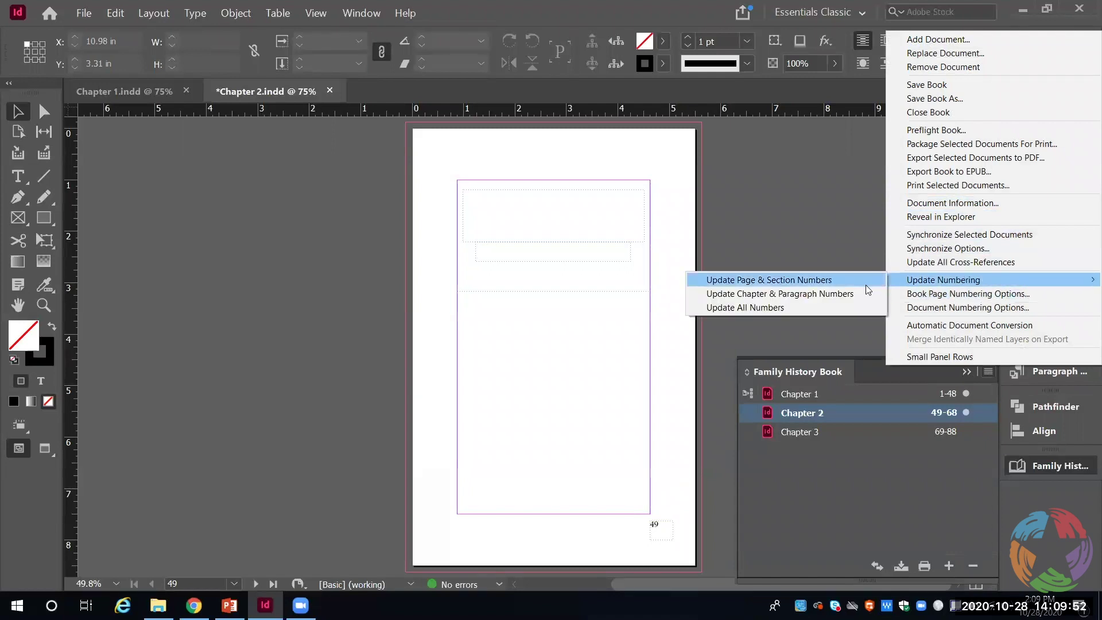
left_click(838, 285)
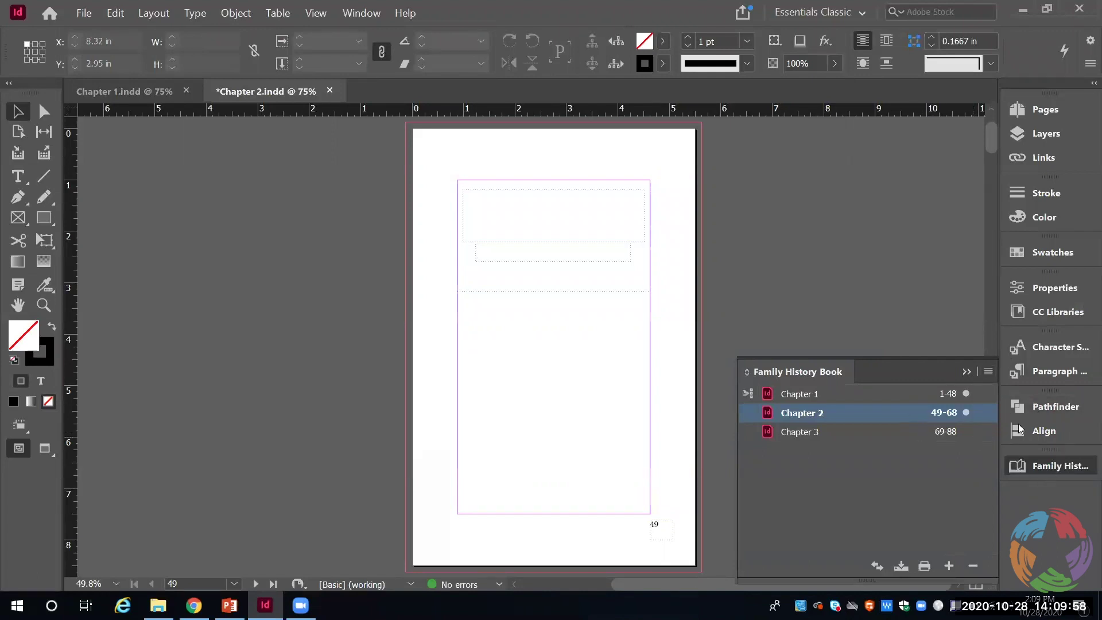
Synchronize only Chapter 2 with the book's style source
left_click(989, 373)
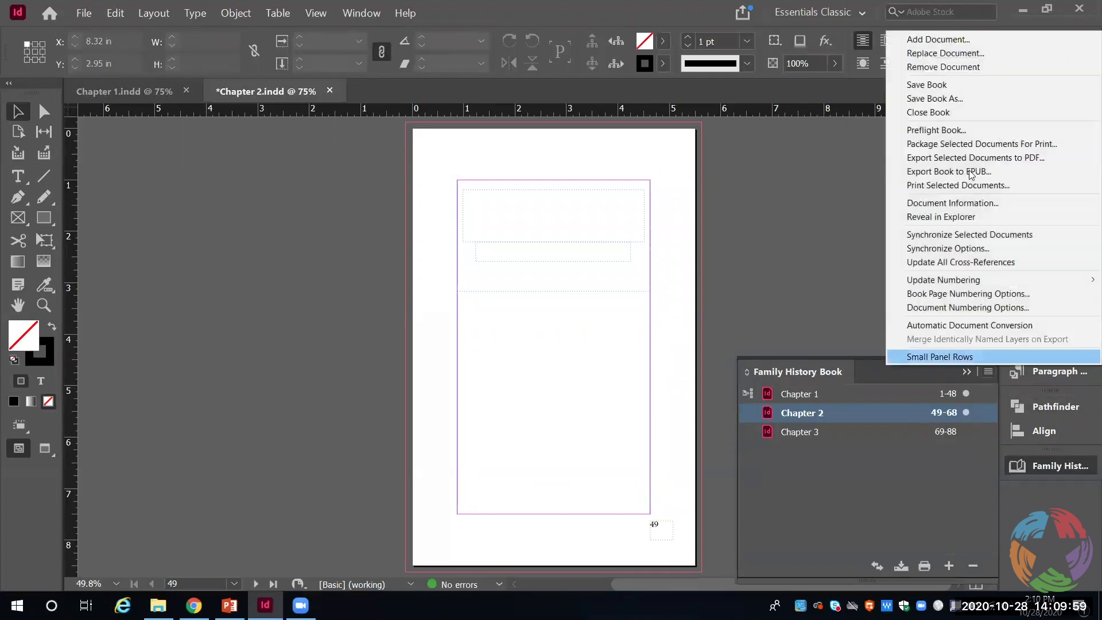
left_click(958, 234)
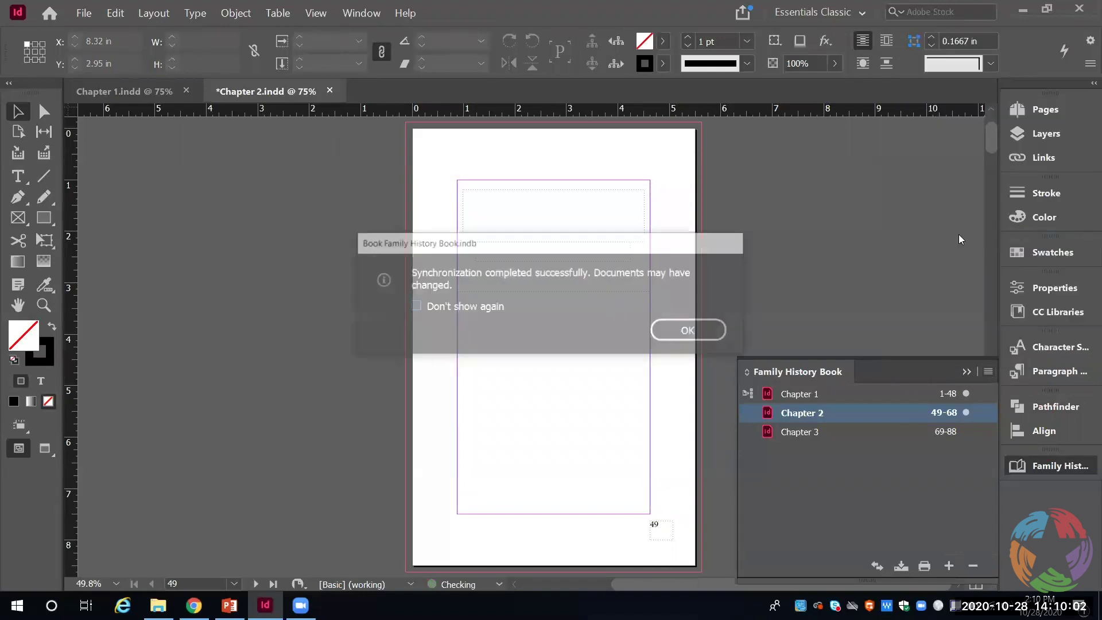
left_click(696, 329)
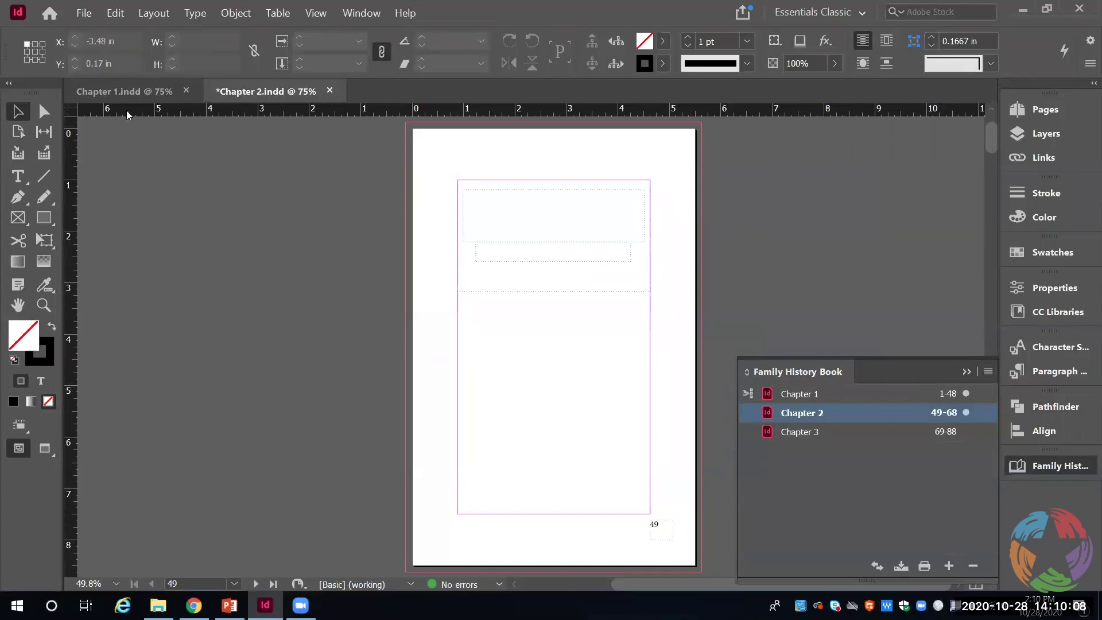
Switch to Chapter 1 and try to delete page 48 at the end of the document
left_click(127, 93)
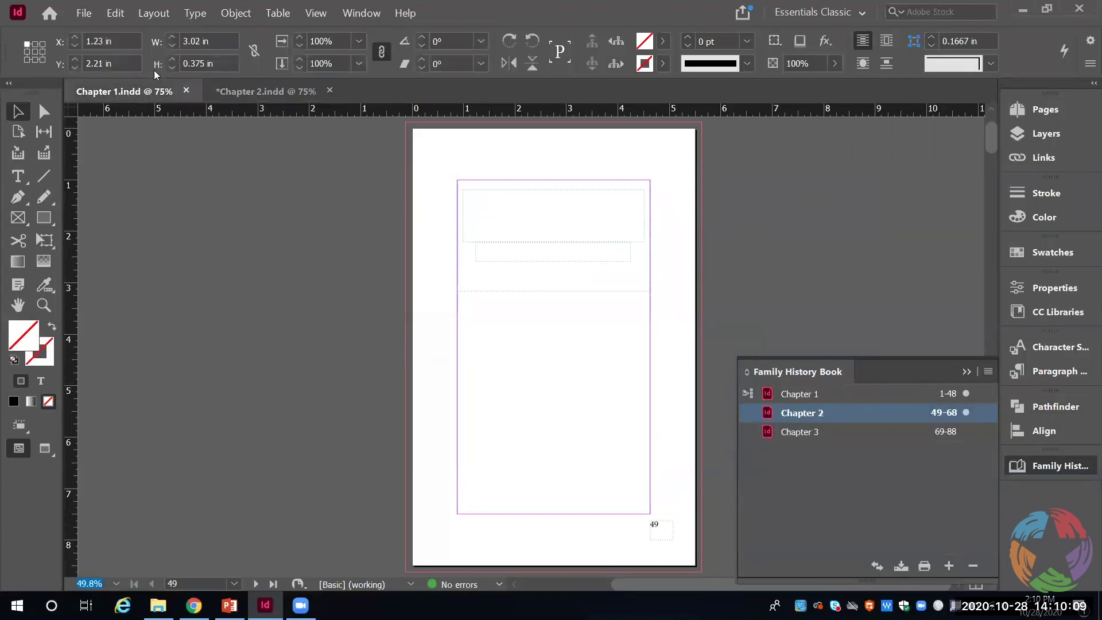
left_click(1038, 111)
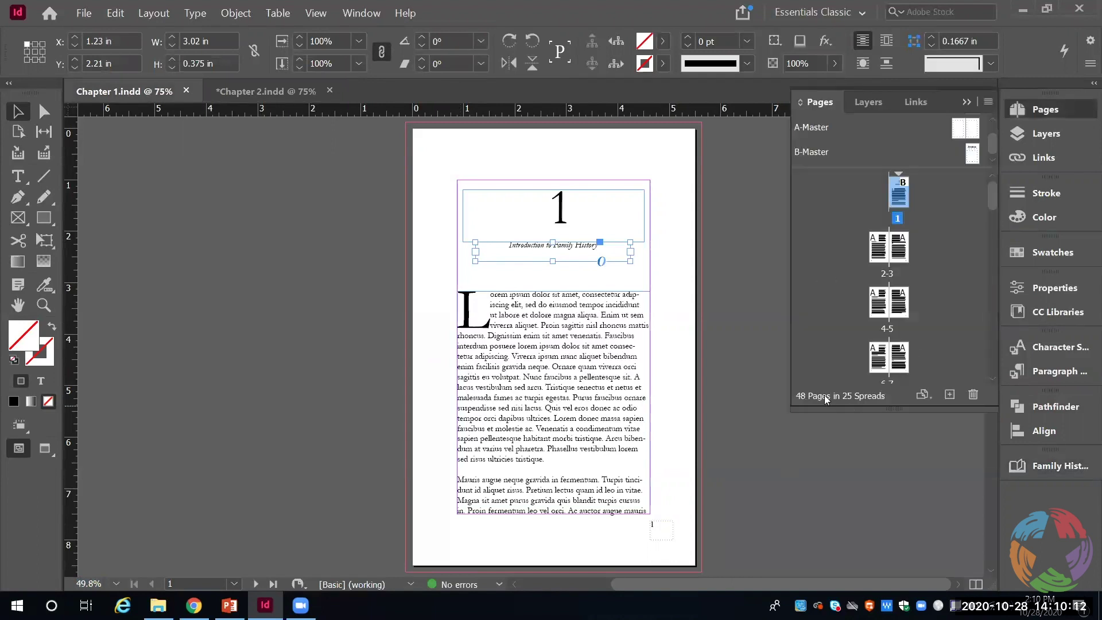
left_click_drag(991, 202, 992, 382)
left_click_drag(879, 344, 972, 393)
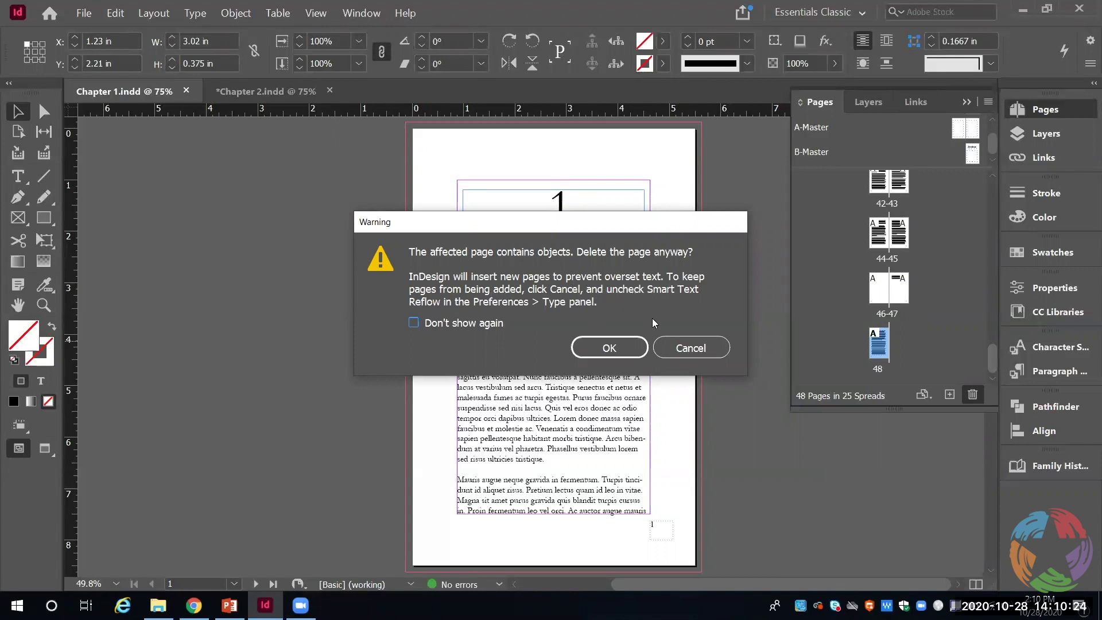
left_click(703, 351)
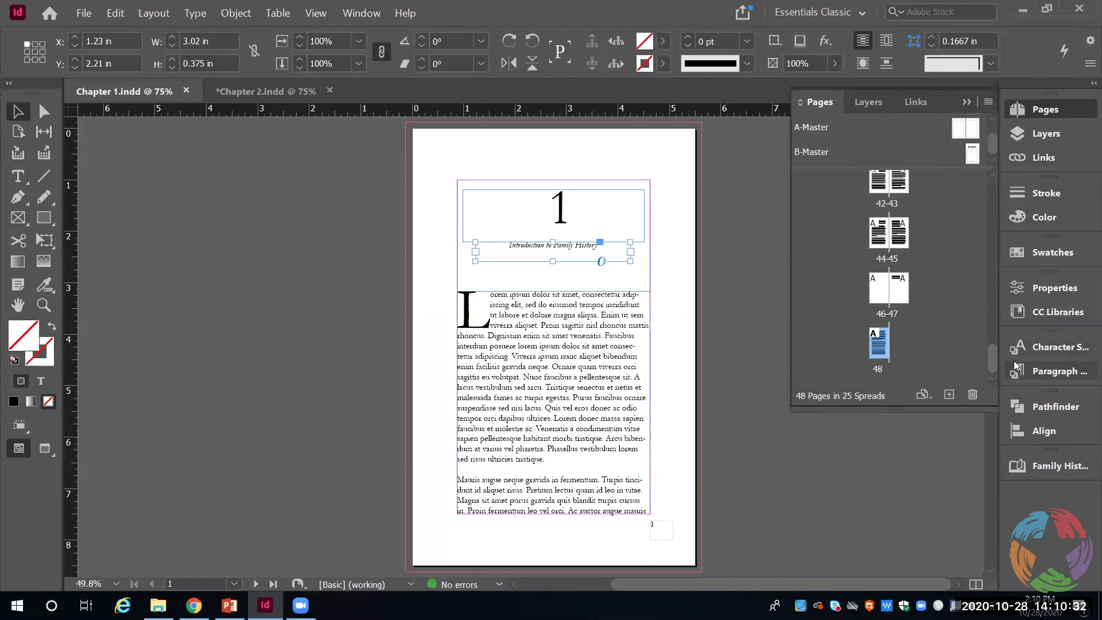
Select the body text from the end of page 48 back through the preceding pages and delete it
double_click(883, 347)
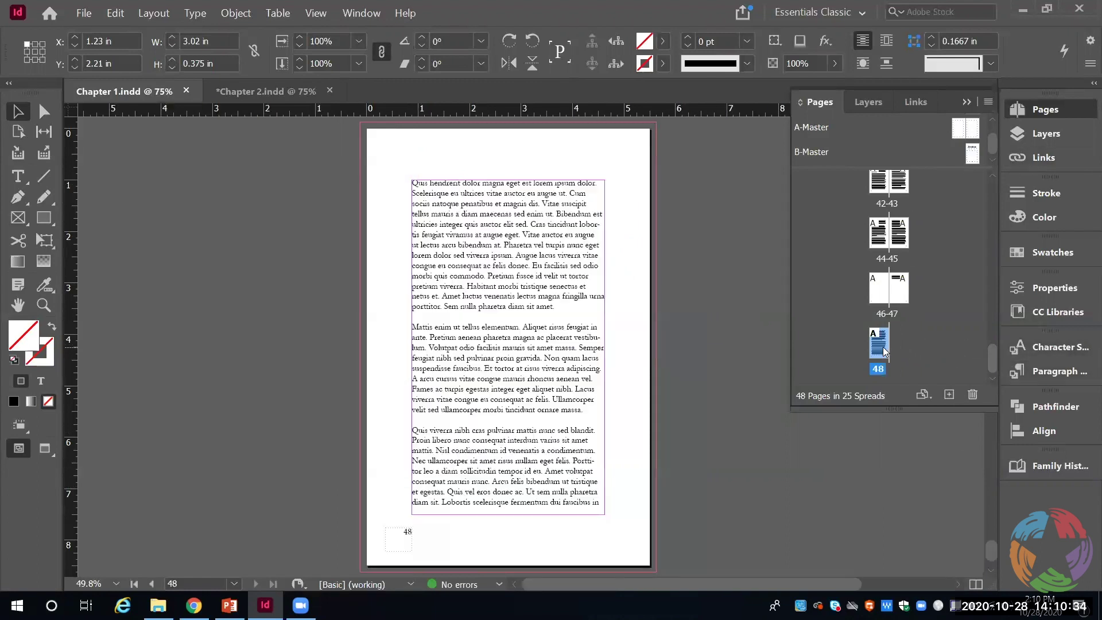
left_click(574, 444)
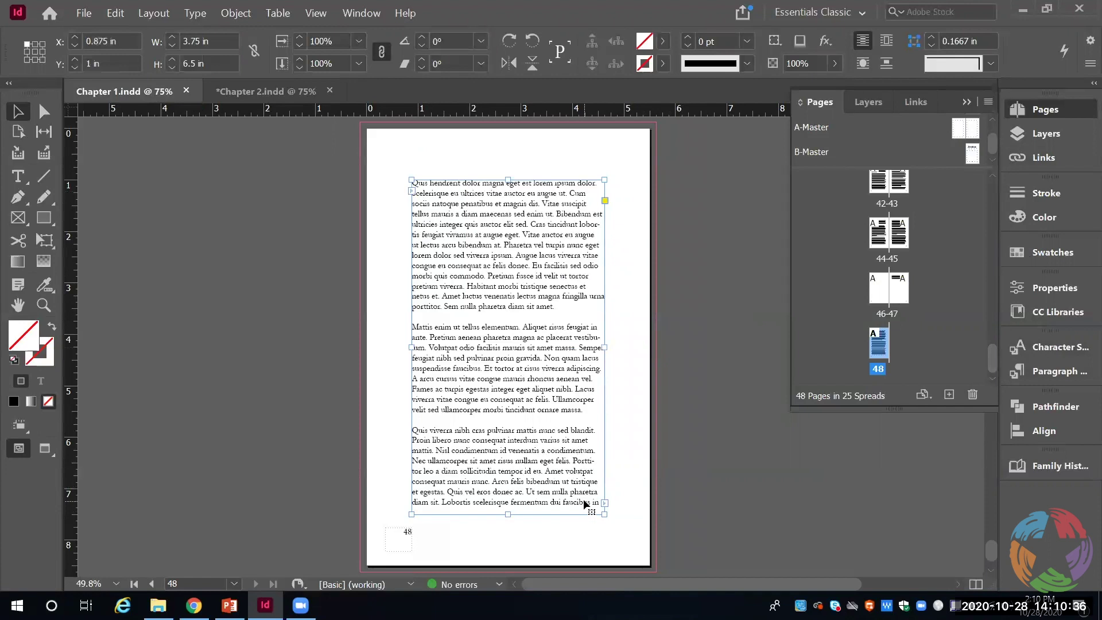
double_click(595, 502)
left_click_drag(595, 502, 503, 409)
left_click_drag(444, 271, 485, 97)
key("Delete")
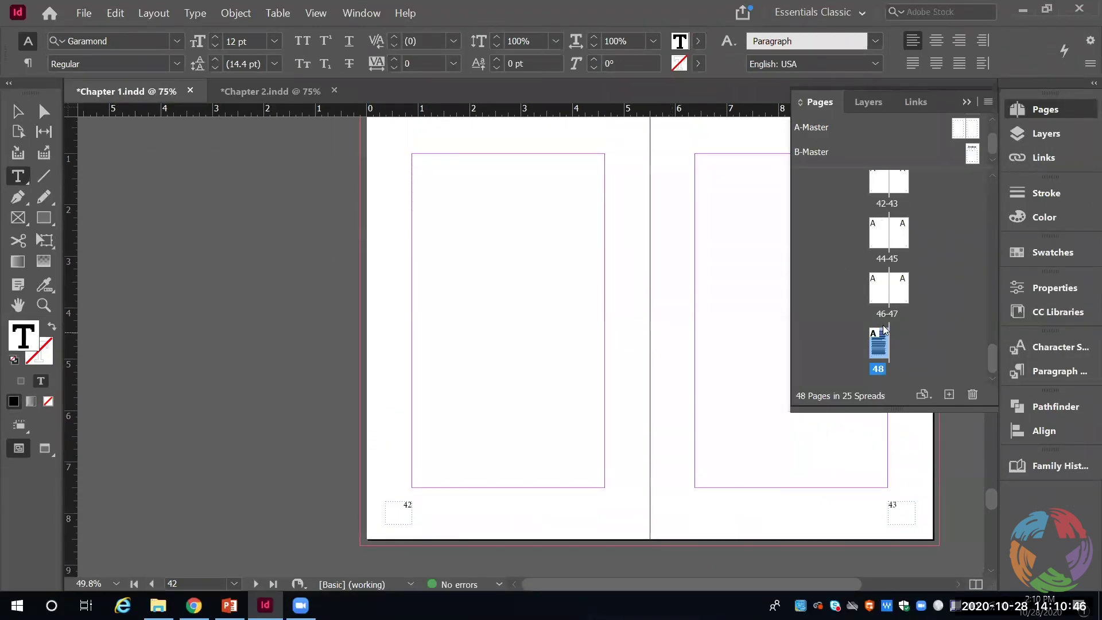
Delete the remaining body text on page 48 from within its first paragraph down to the last line
double_click(874, 299)
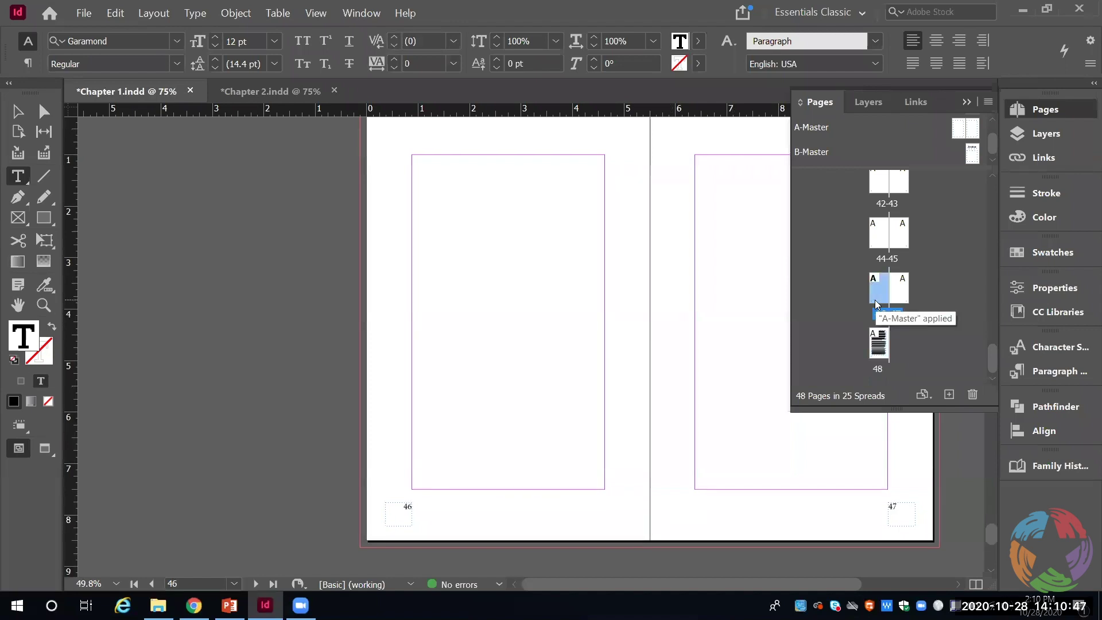
double_click(878, 347)
double_click(543, 352)
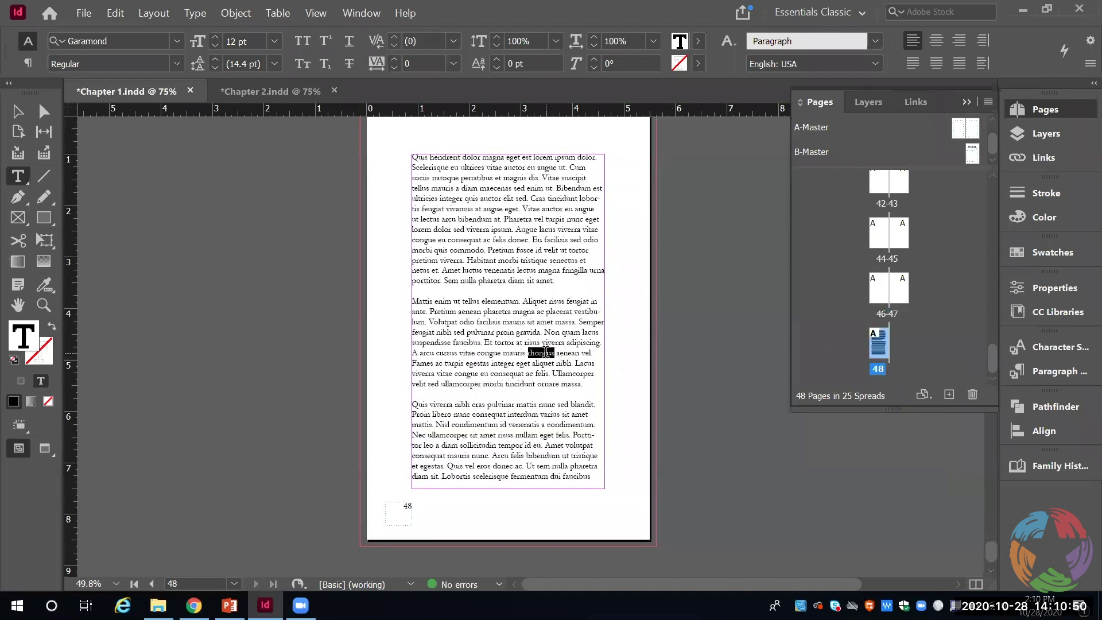
triple_click(545, 352)
key("ctrl+a")
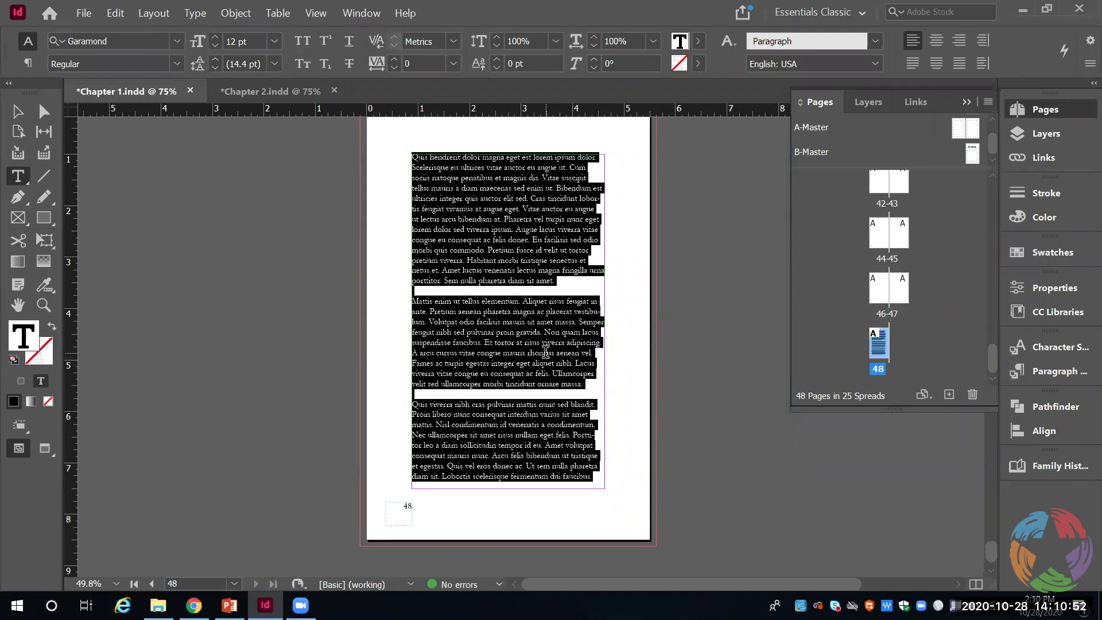
left_click_drag(509, 476, 545, 209)
key("BackSpace")
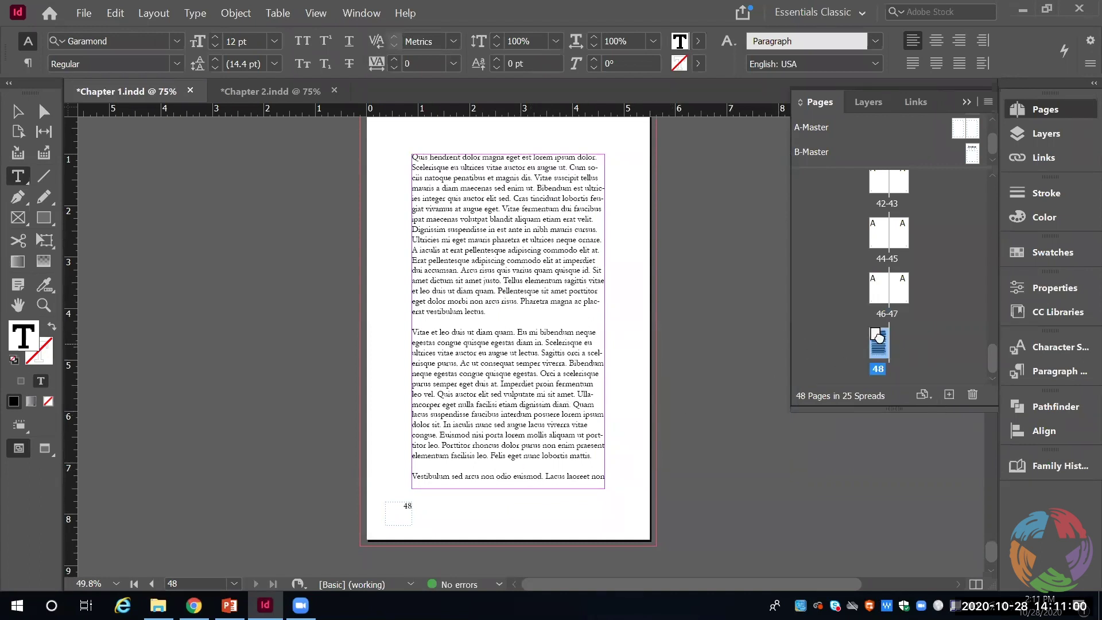
Delete page 48 and the 26-27 spread from Chapter 1, and save the document
left_click(974, 395)
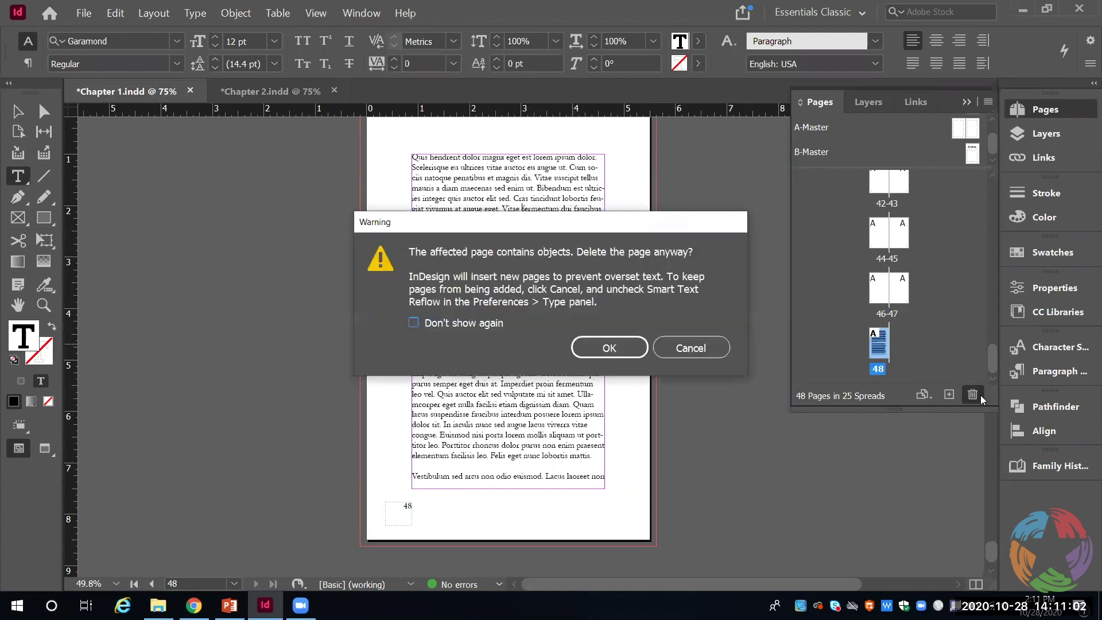
left_click(607, 350)
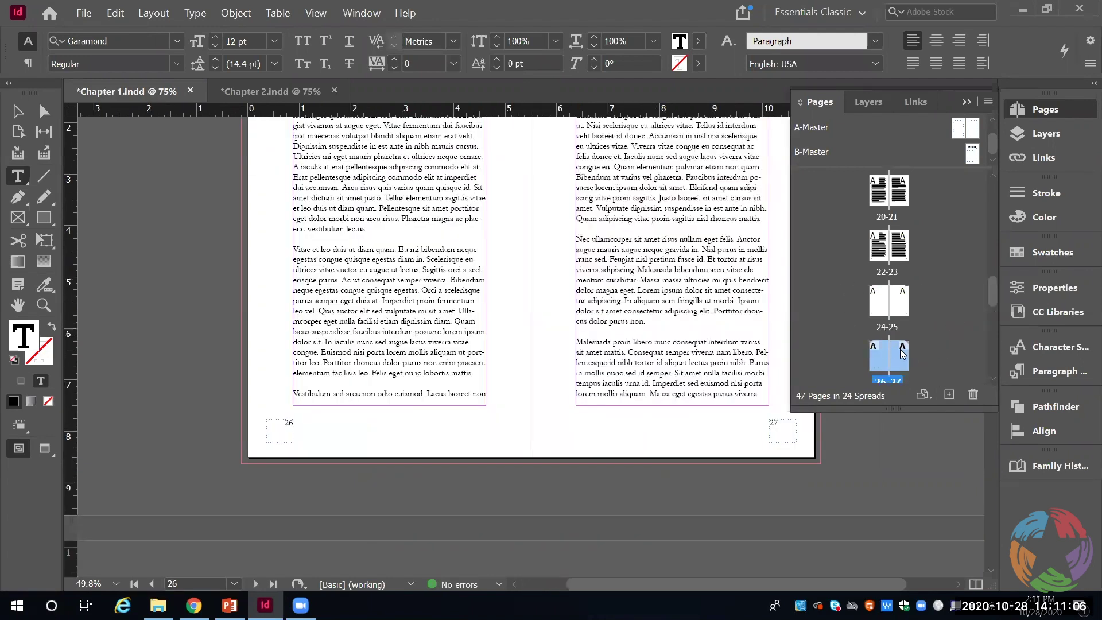
left_click(974, 394)
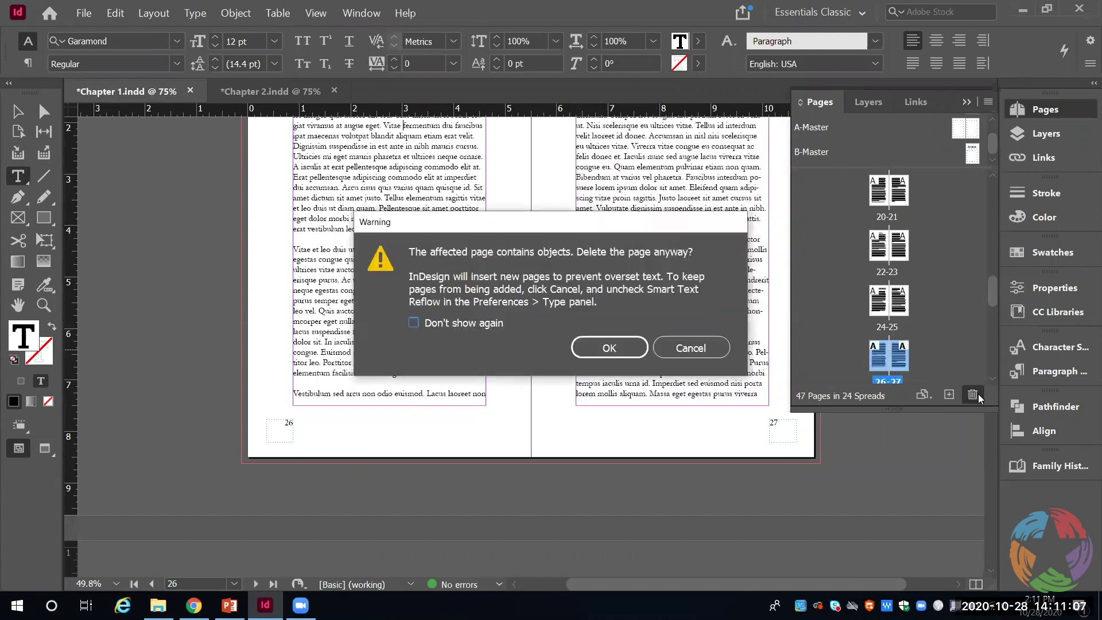
left_click(632, 354)
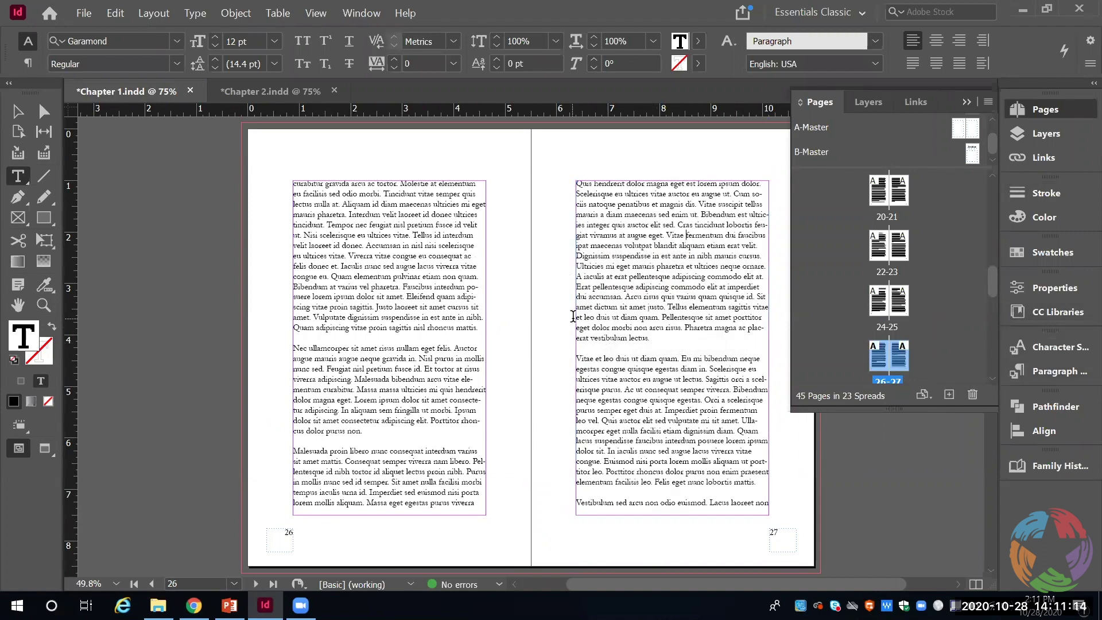
left_click(83, 13)
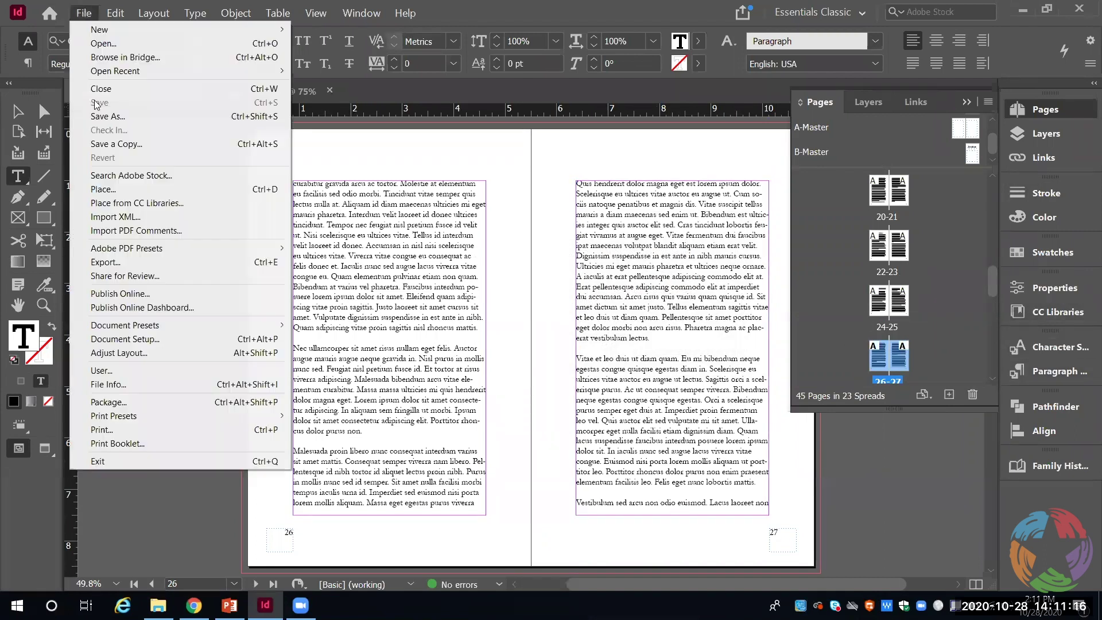
key("Escape")
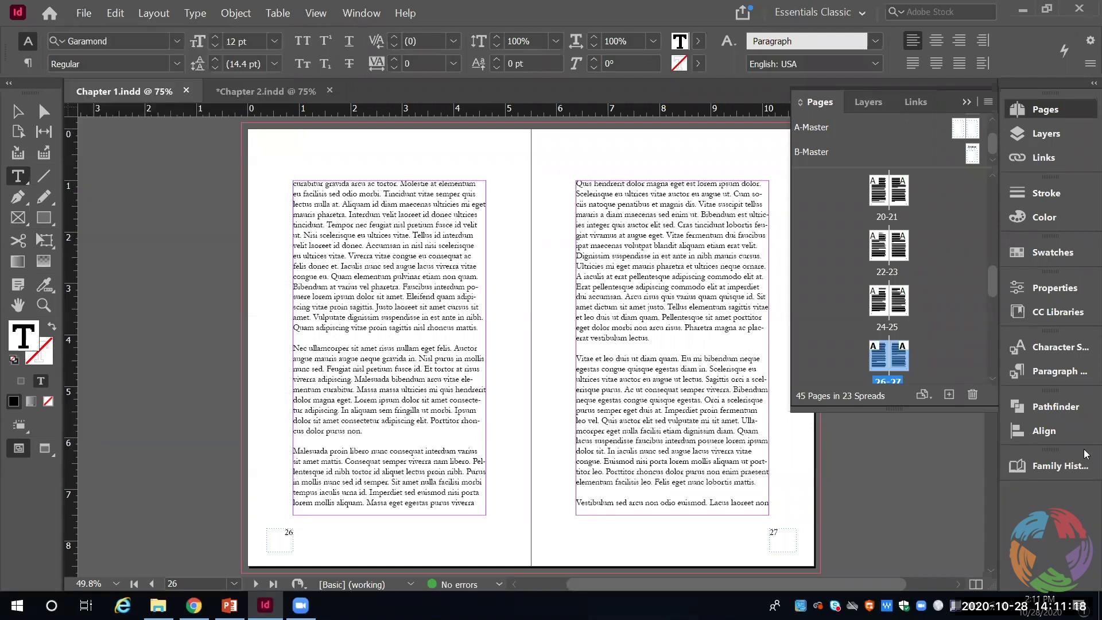
Switch to Chapter 2 from the Family History Book and show its page thumbnails
left_click(1053, 473)
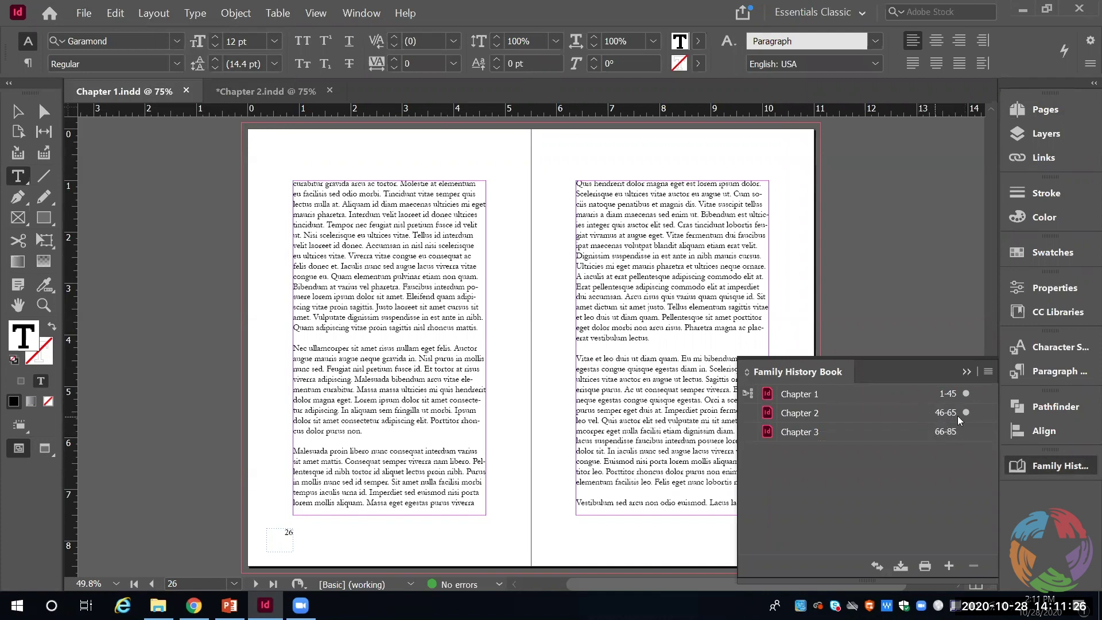
double_click(914, 418)
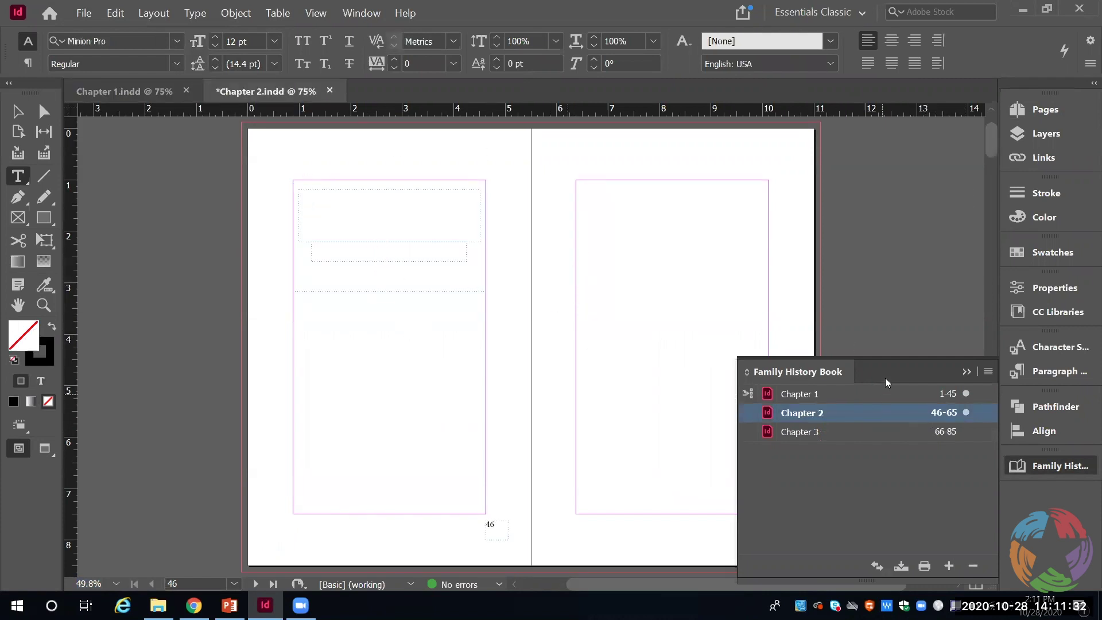
mouse_move(993, 132)
left_mouse_down()
mouse_move(990, 109)
mouse_move(994, 136)
left_mouse_up()
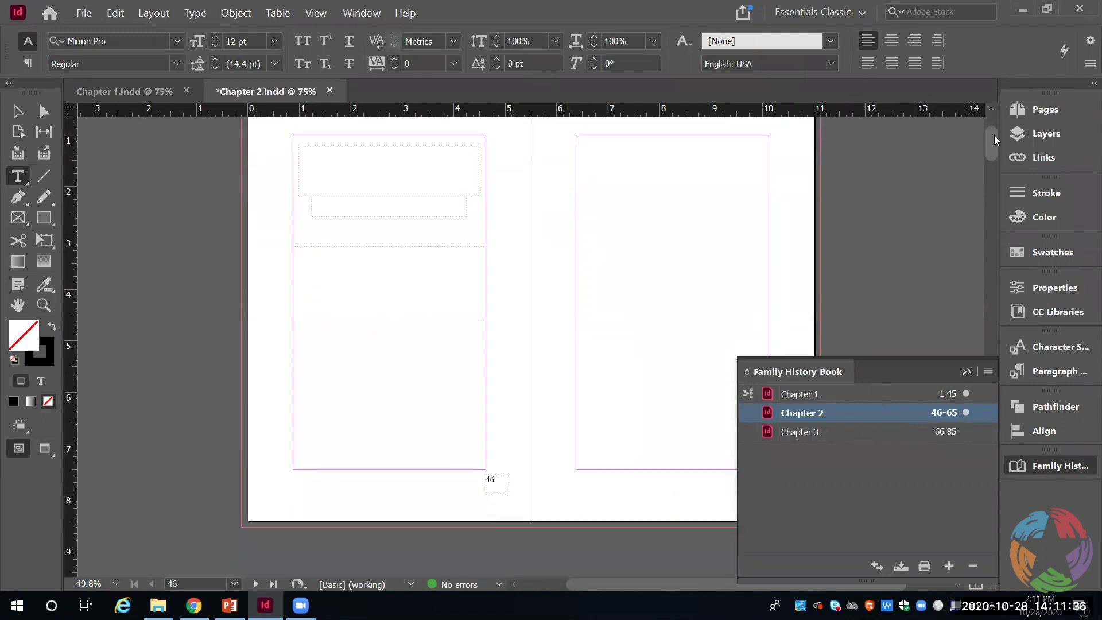
left_click(1060, 108)
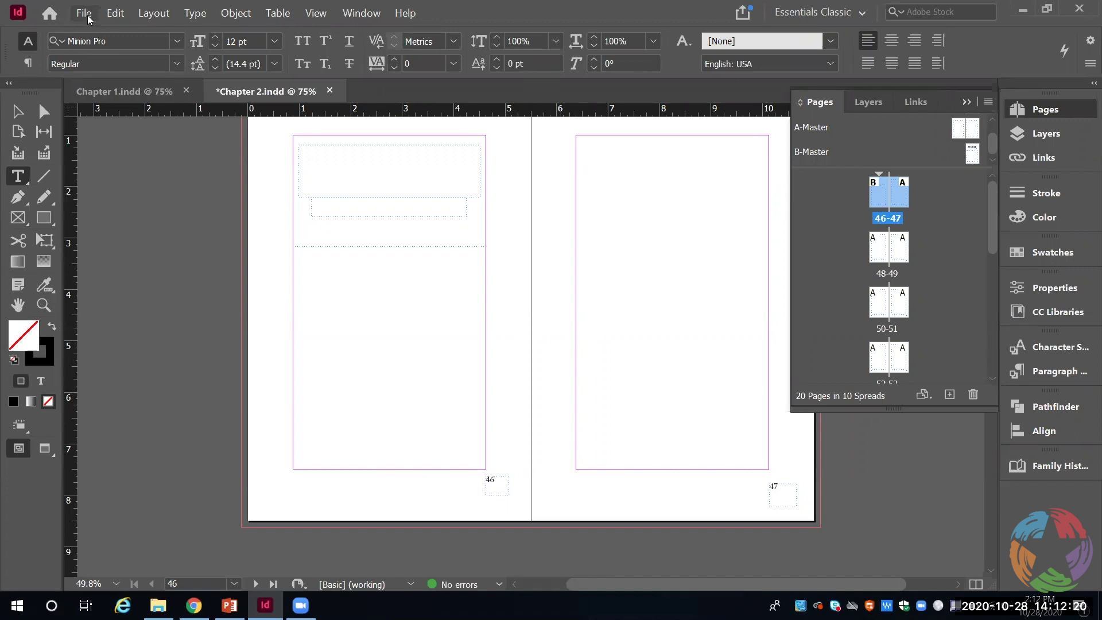
Place crabzillas logo final.png from the Letterhead Images folder onto page 47 of Chapter 2 at full size
key("alt+f")
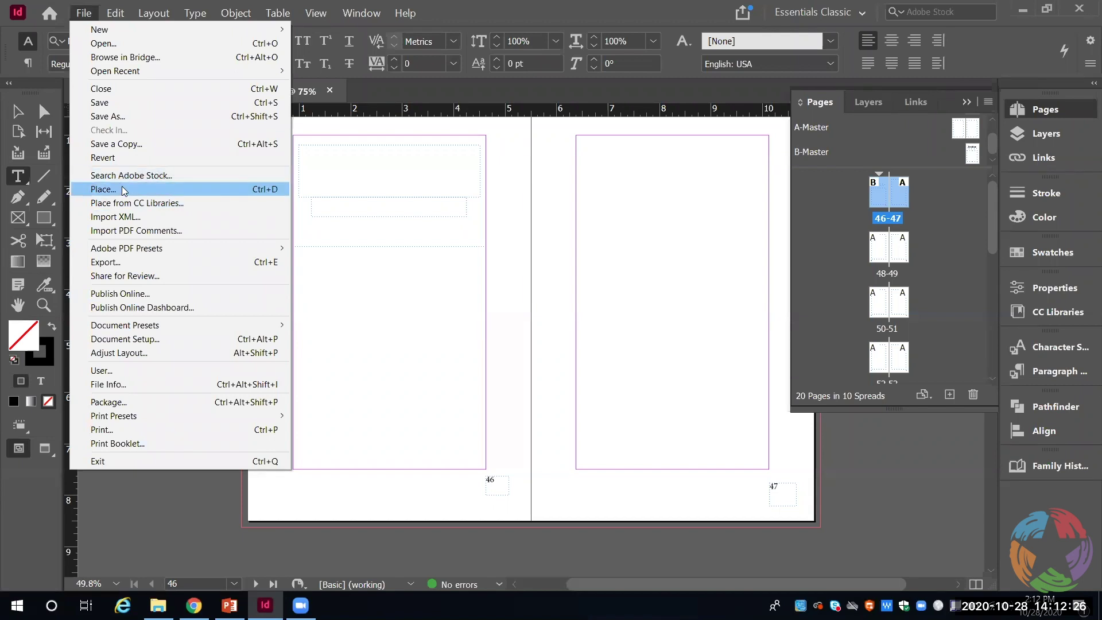
key("Return")
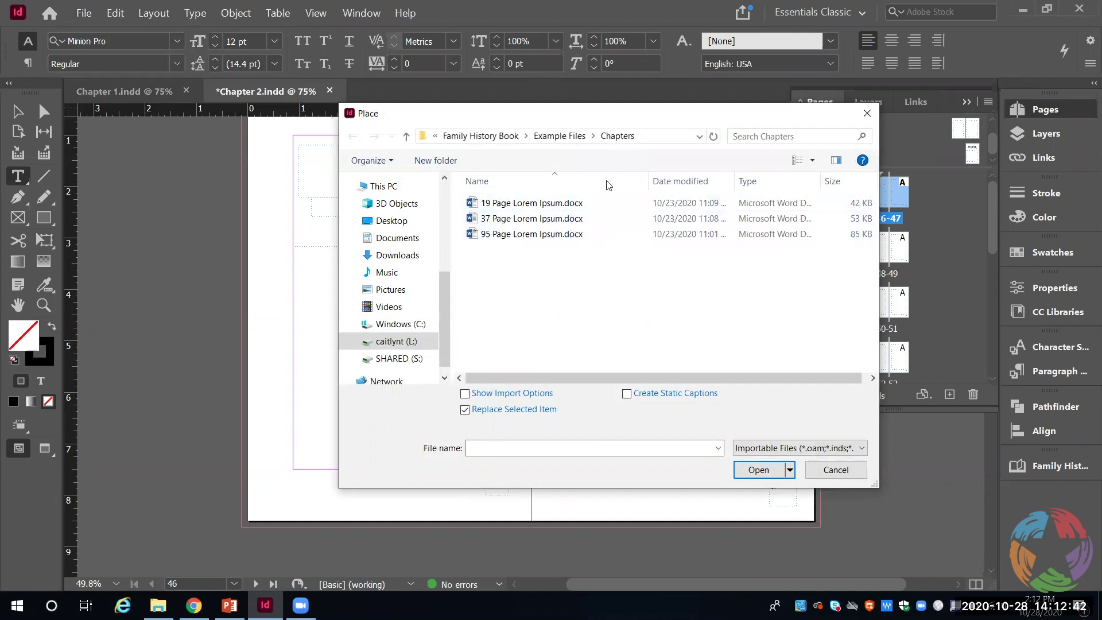
left_click(561, 138)
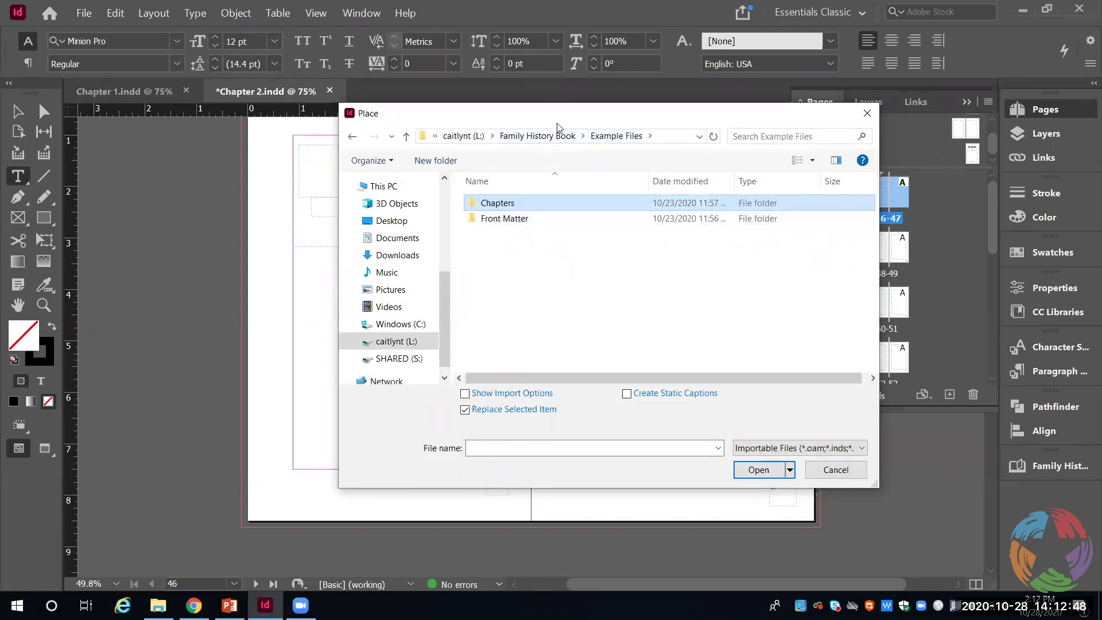
left_click(537, 138)
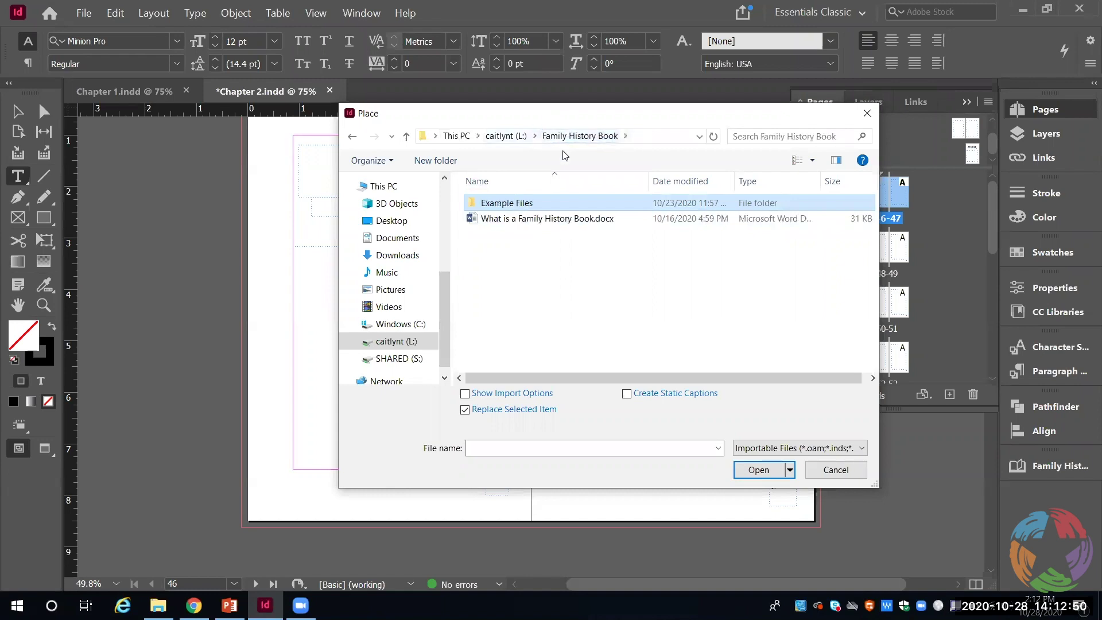
left_click(504, 138)
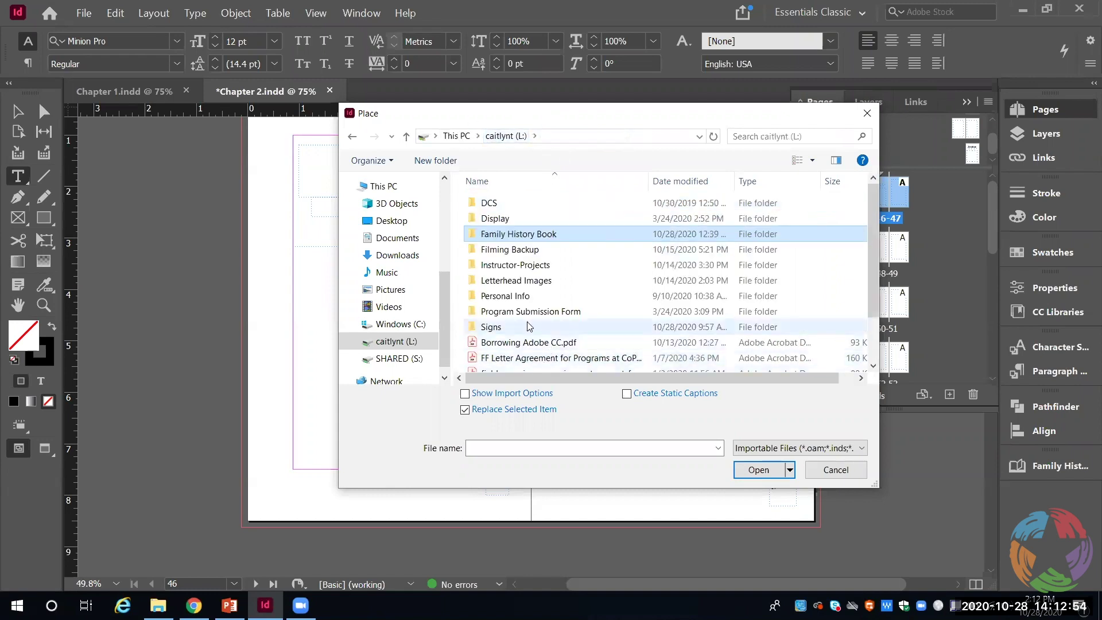
double_click(524, 283)
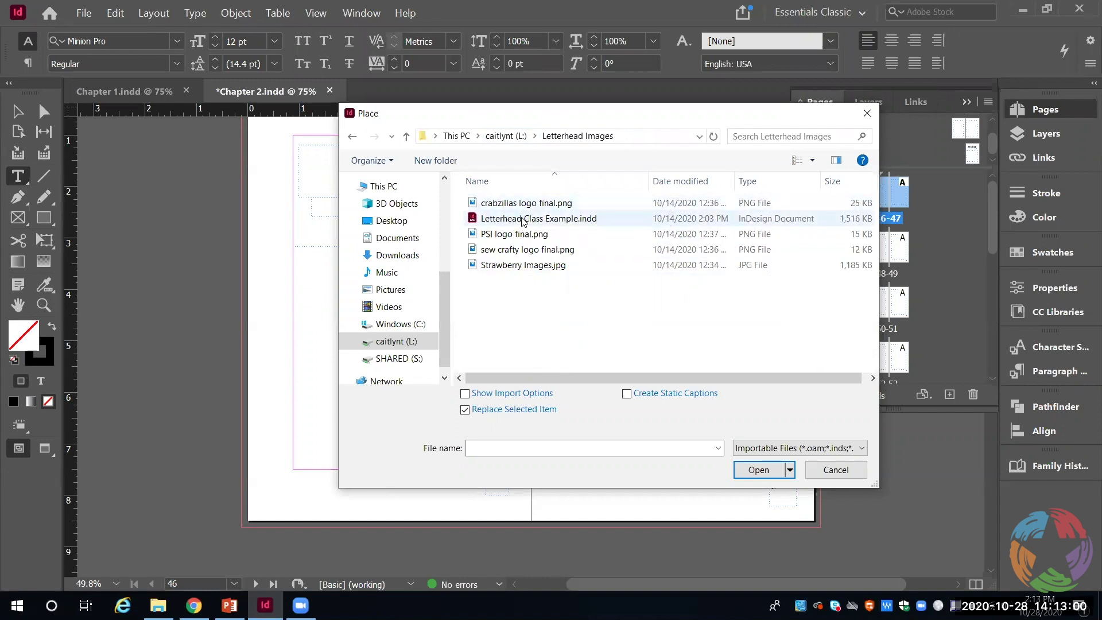
double_click(518, 205)
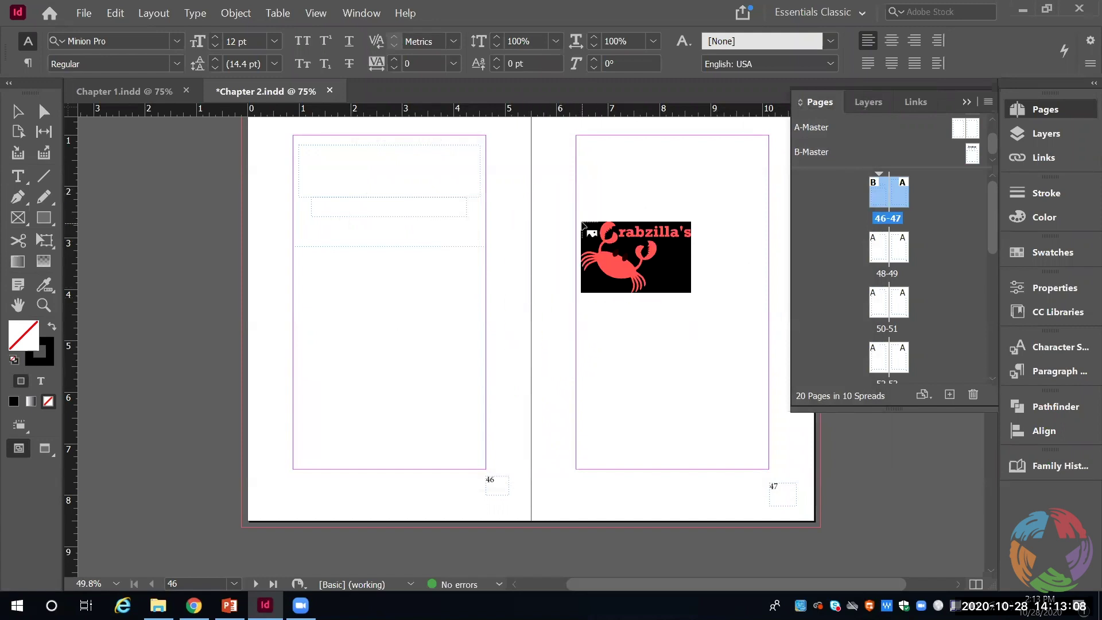
left_click(582, 223)
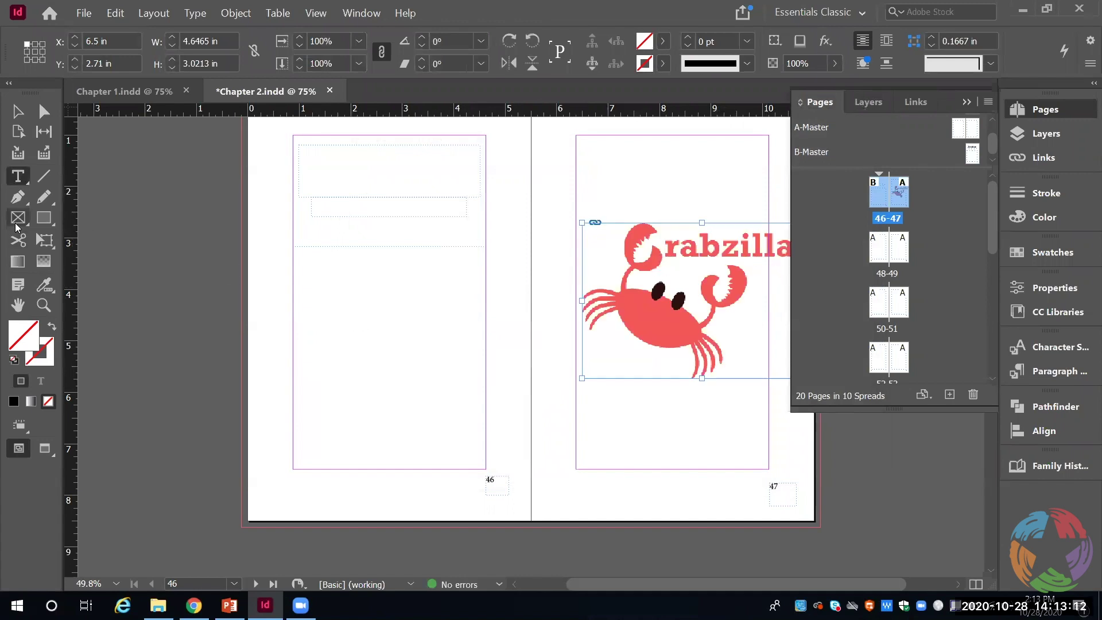
Draw a rectangular image frame about 2.7 by 1.97 in on page 48 and place crabzillas logo final.png in it
left_click(16, 225)
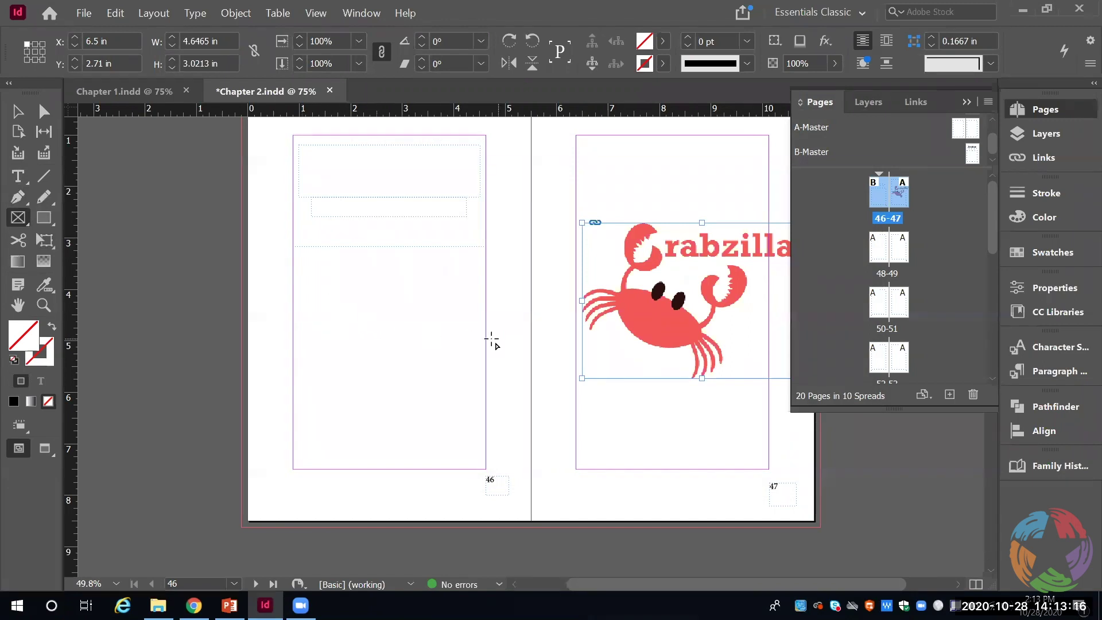
double_click(887, 247)
mouse_move(315, 226)
left_mouse_down()
mouse_move(432, 285)
mouse_move(453, 327)
left_mouse_up()
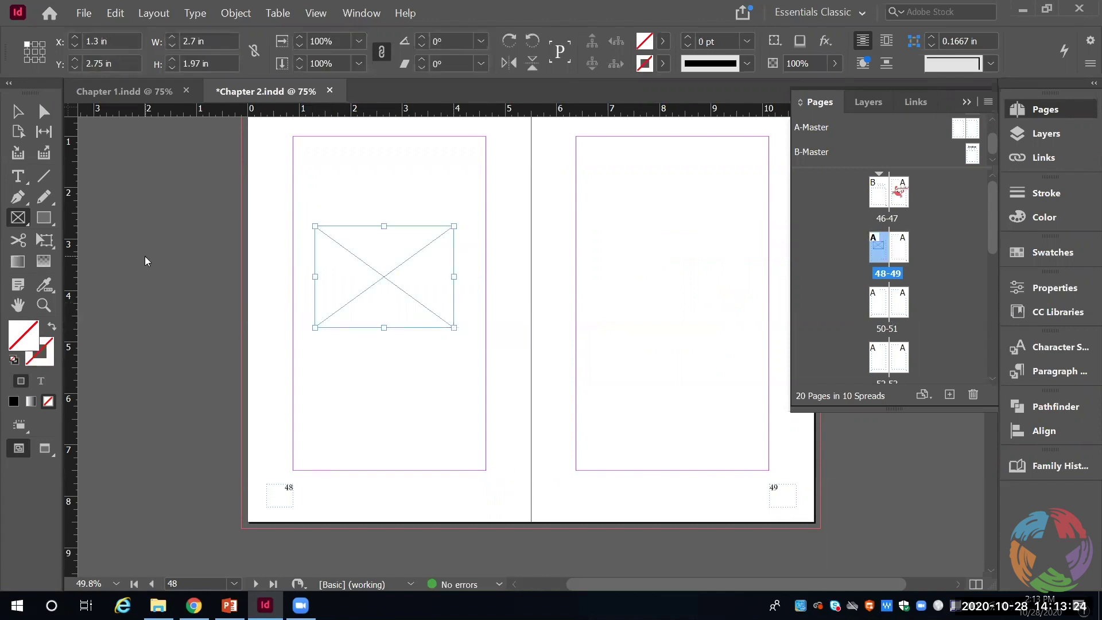
key("ctrl+d")
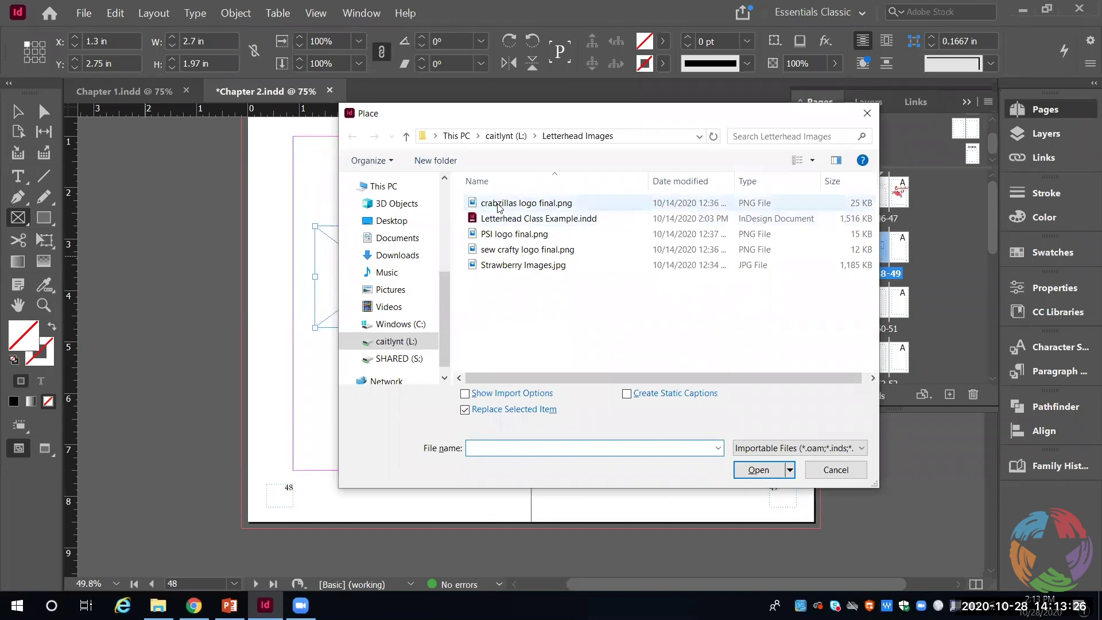
double_click(498, 203)
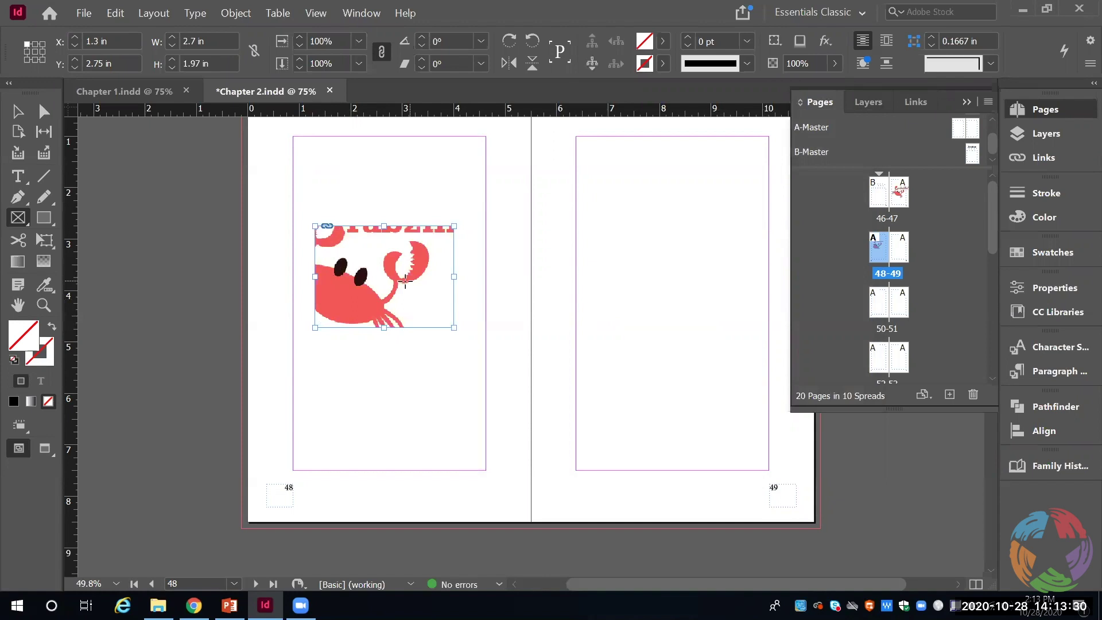
Shrink the logo frame on page 47 to about 3.5 by 2.26 in and fit its content proportionally
left_click(16, 113)
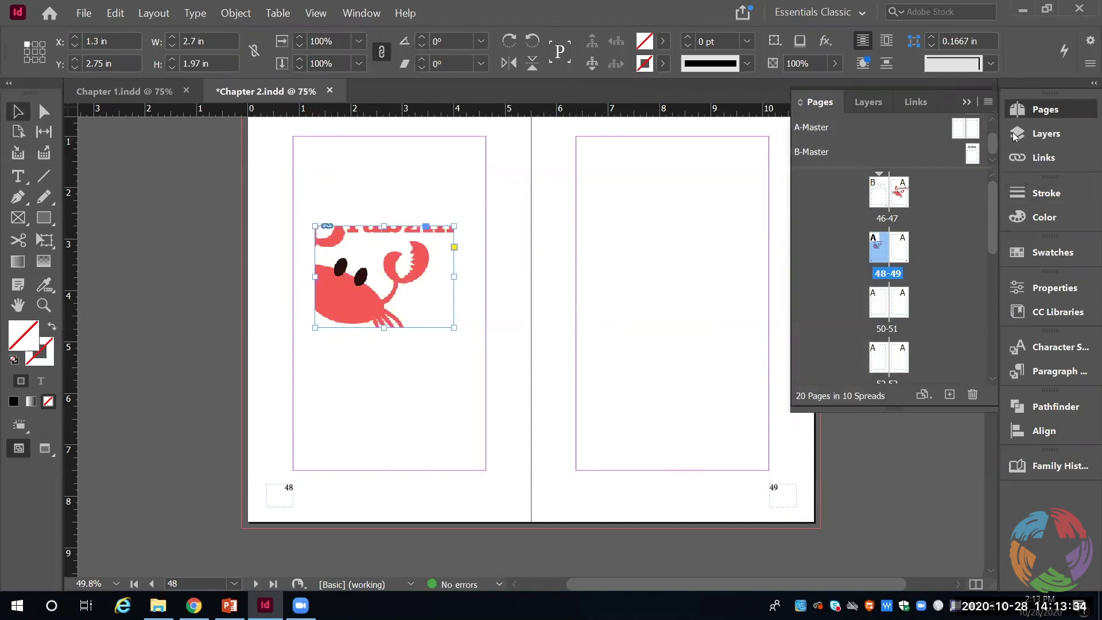
left_click(1048, 110)
left_click_drag(989, 189, 988, 128)
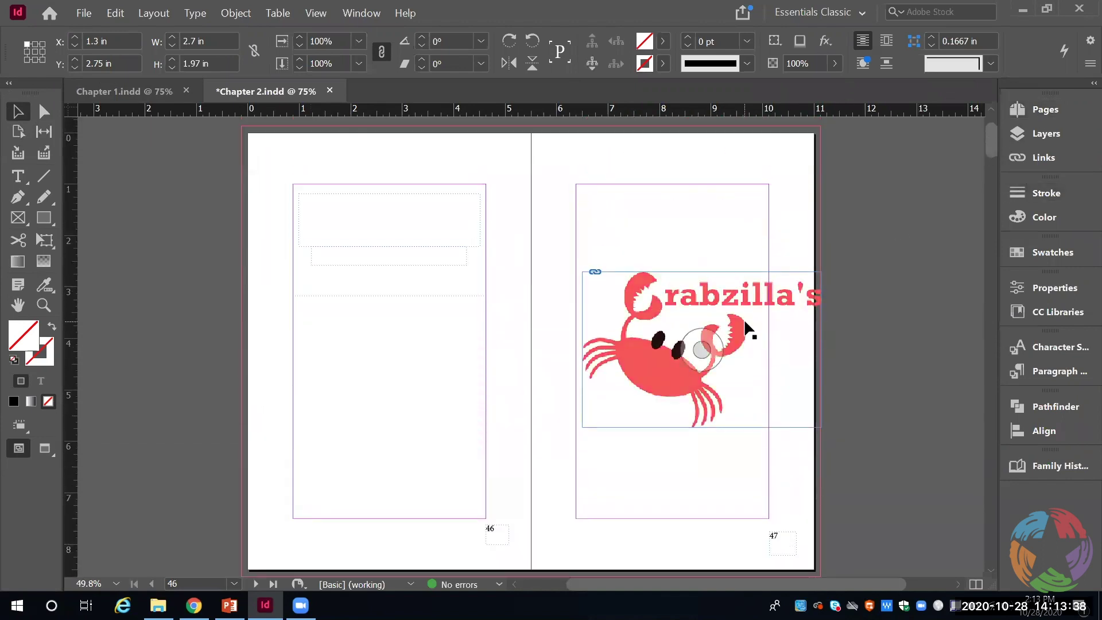
left_click_drag(821, 427, 735, 394)
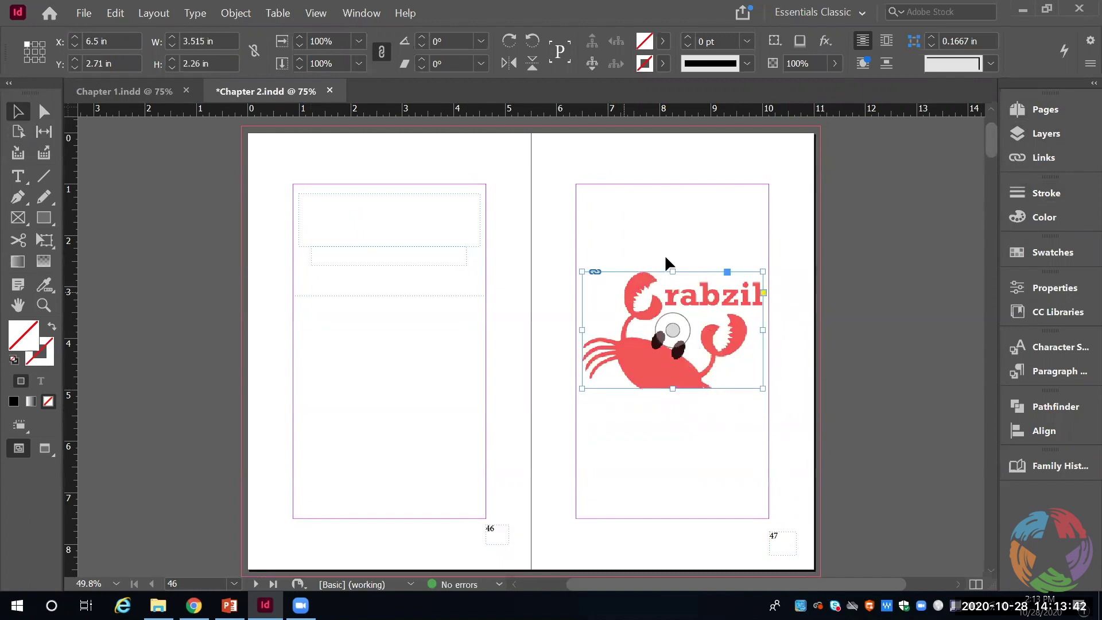
right_click(751, 316)
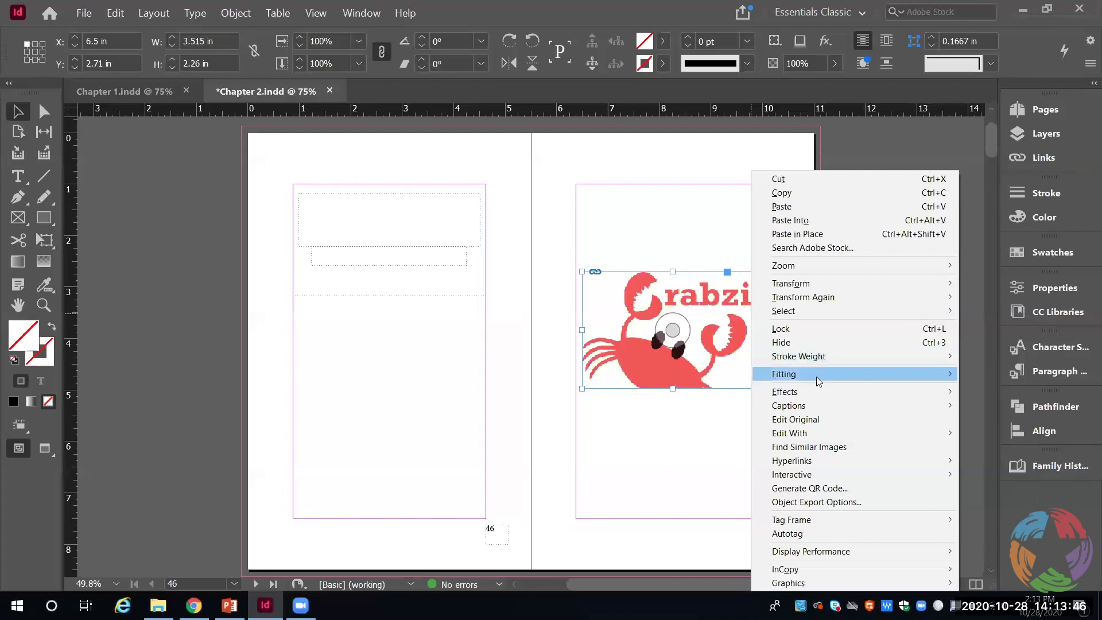
mouse_move(818, 377)
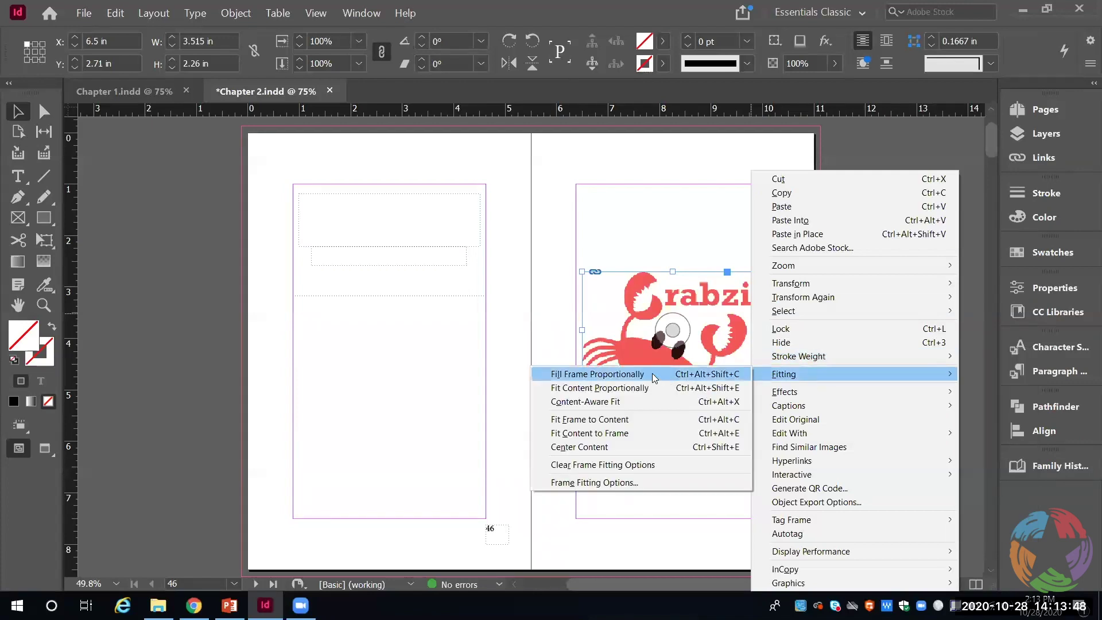
left_click(620, 392)
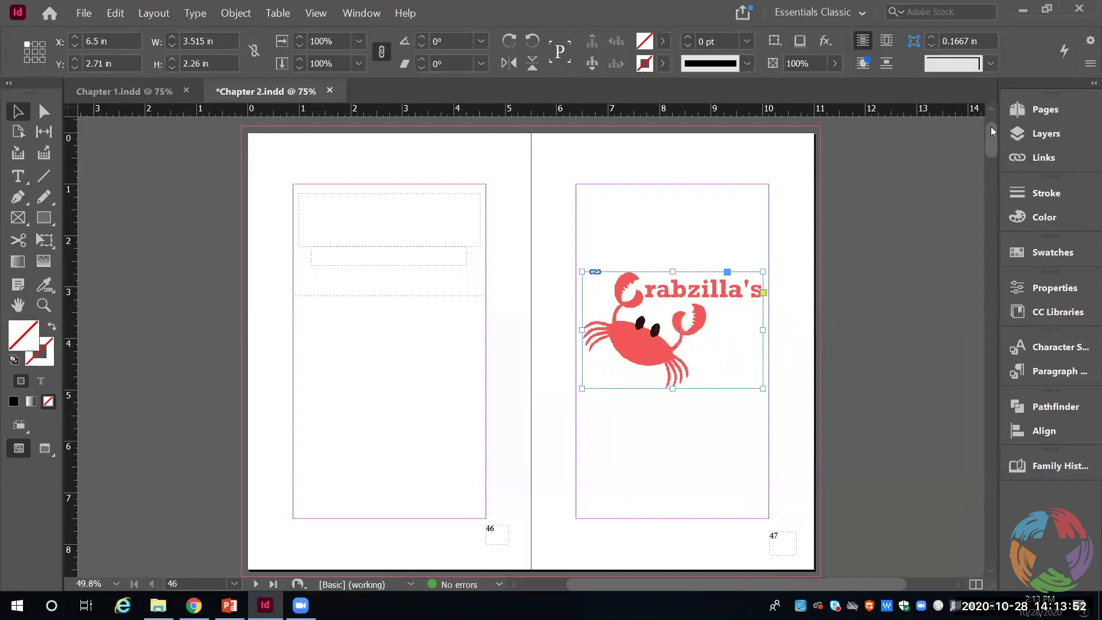
Fit the logo on page 48 proportionally inside its frame
left_click_drag(991, 132, 994, 179)
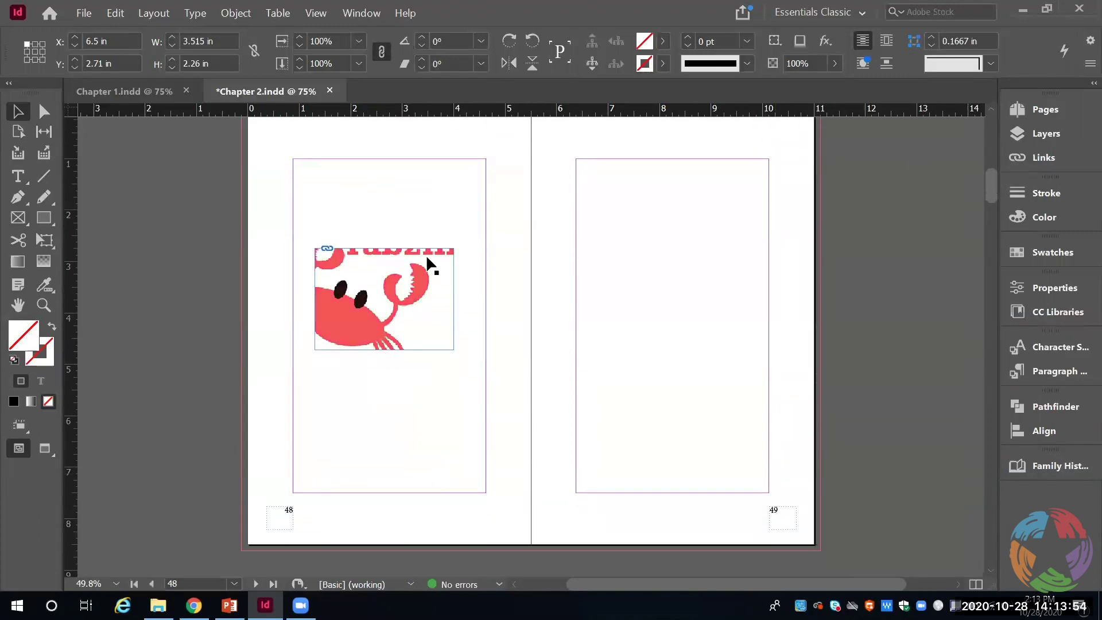
right_click(349, 271)
key("Escape")
left_click(330, 284)
right_click(330, 283)
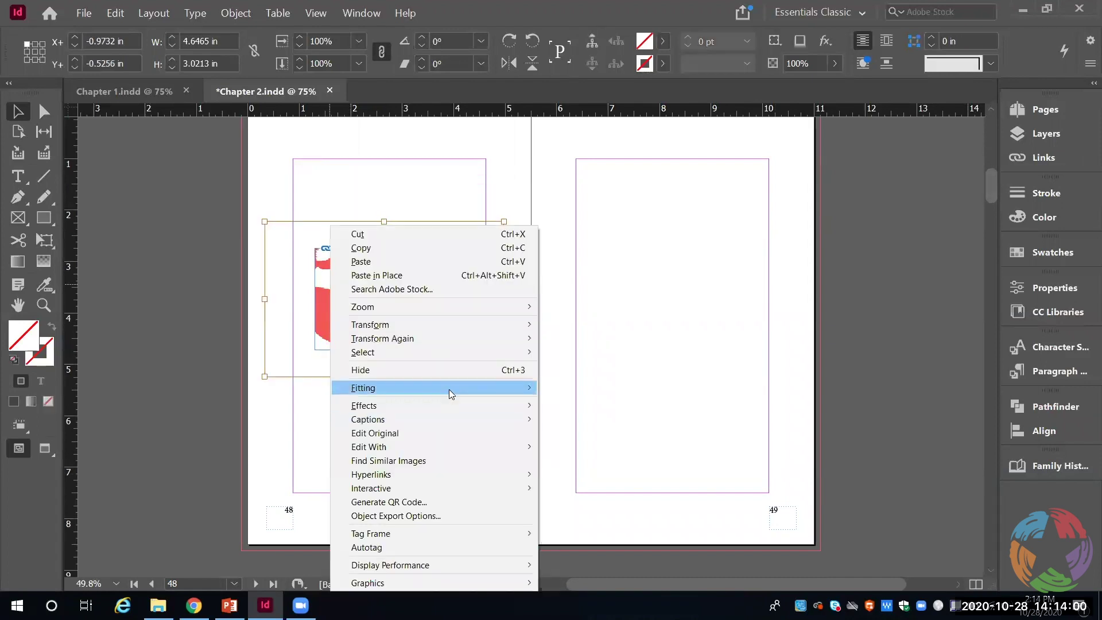
mouse_move(448, 388)
left_click(619, 402)
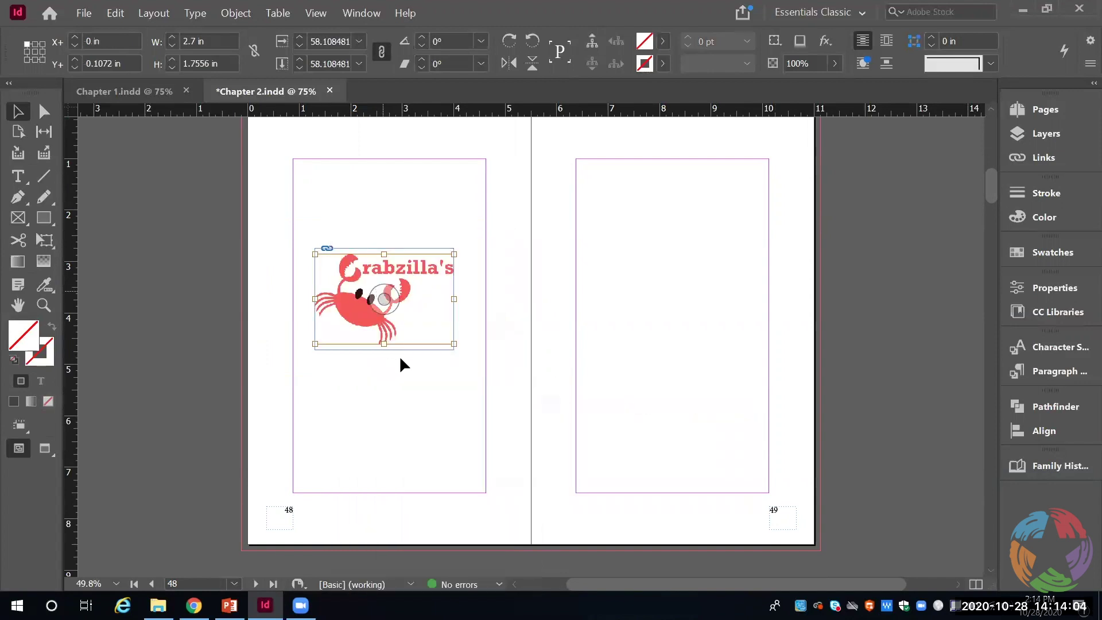
Set the display performance of the page 48 logo frame to High Quality Display
left_click(493, 364)
left_click(411, 277)
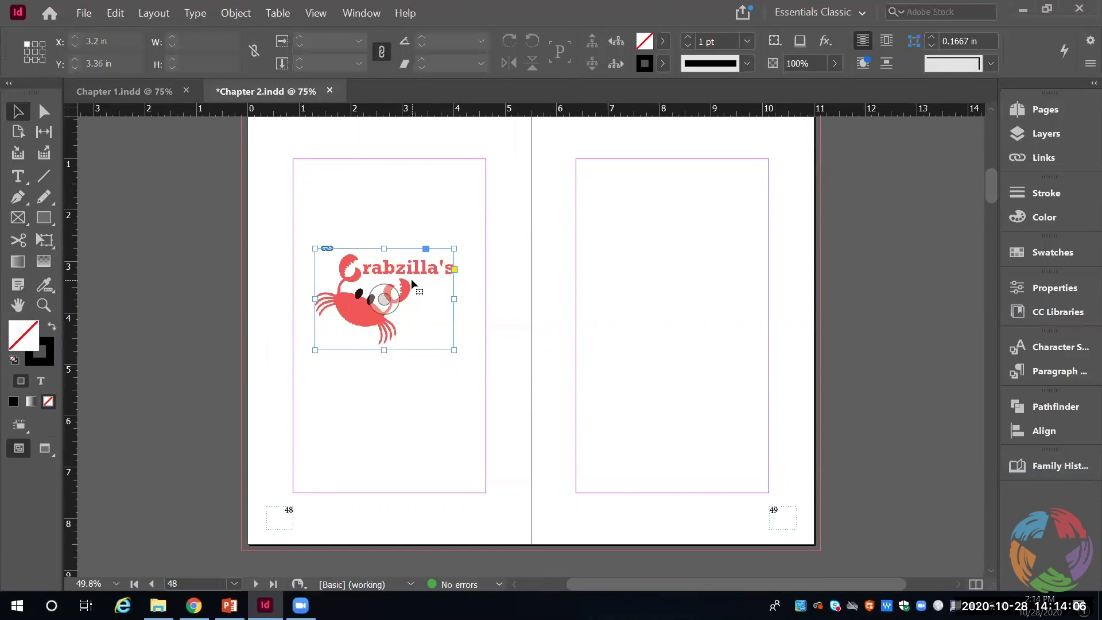
right_click(422, 316)
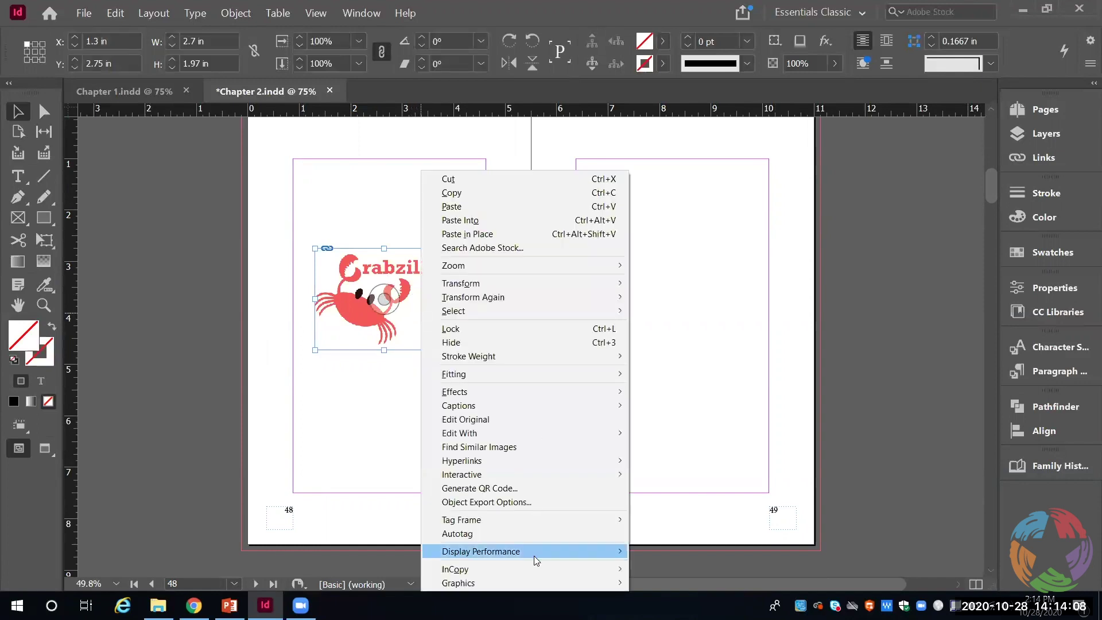
mouse_move(535, 555)
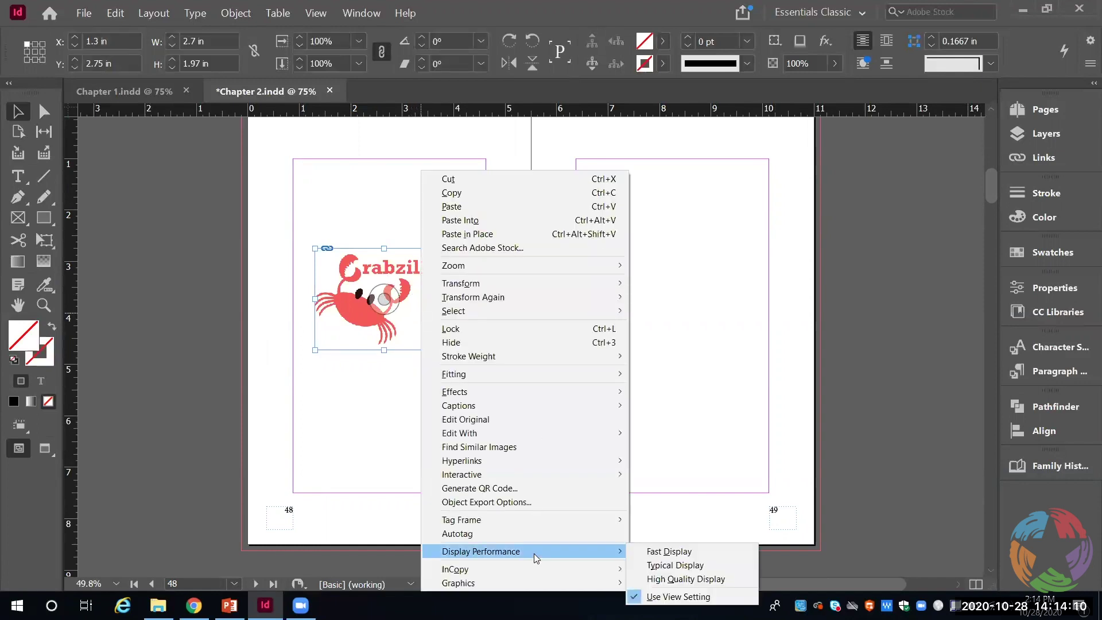
left_click(696, 580)
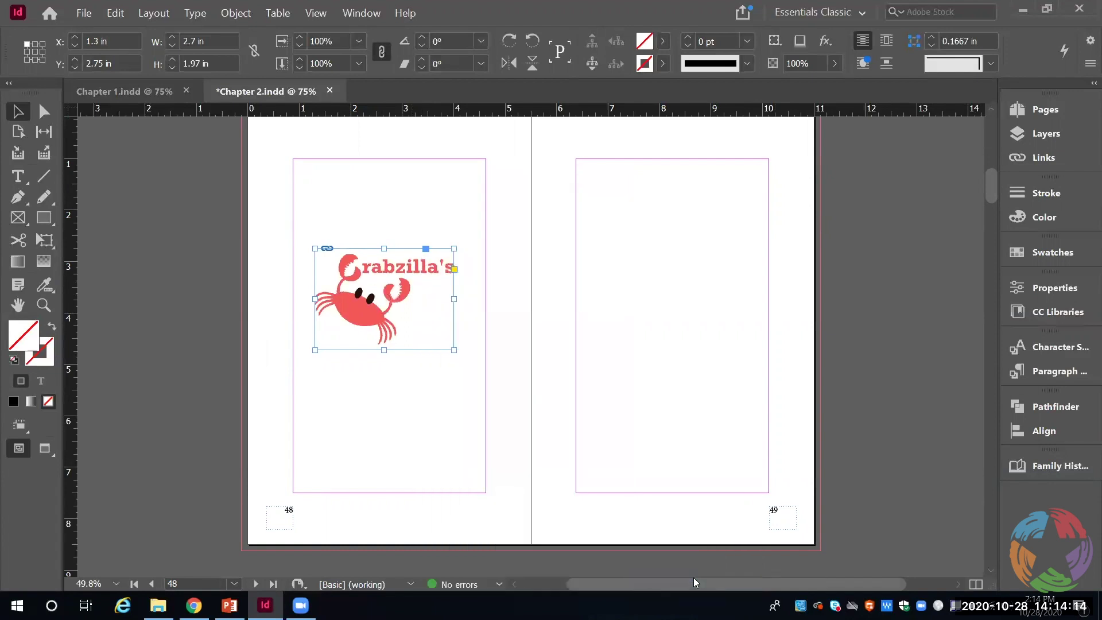
Try the Fast Display and Typical Display settings on the page 47 logo
left_click_drag(995, 191, 989, 154)
right_click(706, 195)
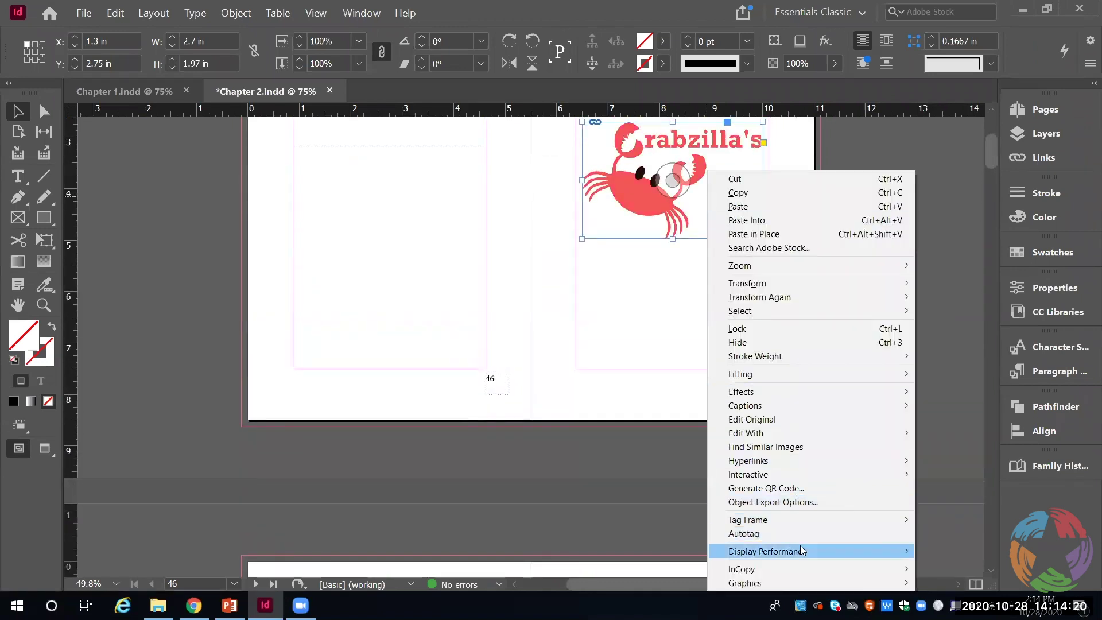
mouse_move(802, 551)
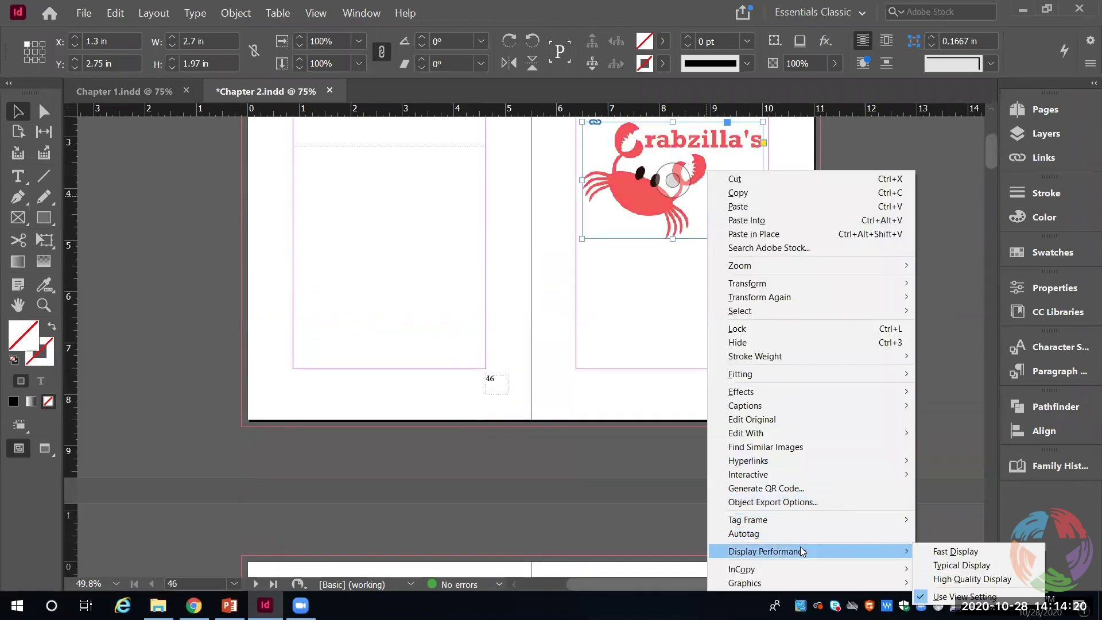
left_click(933, 552)
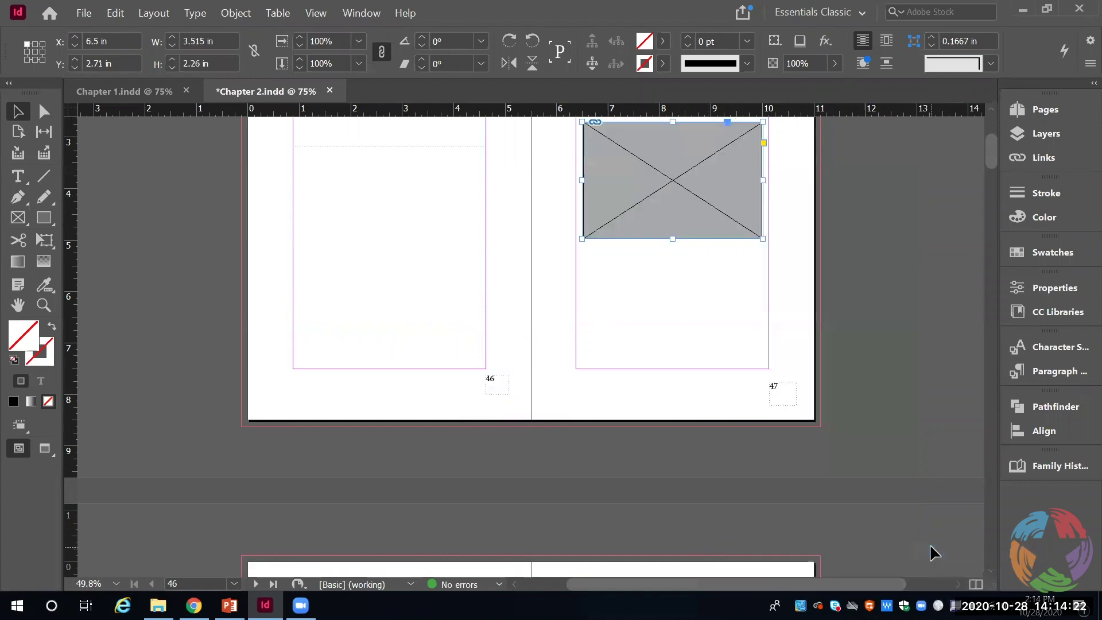
right_click(710, 168)
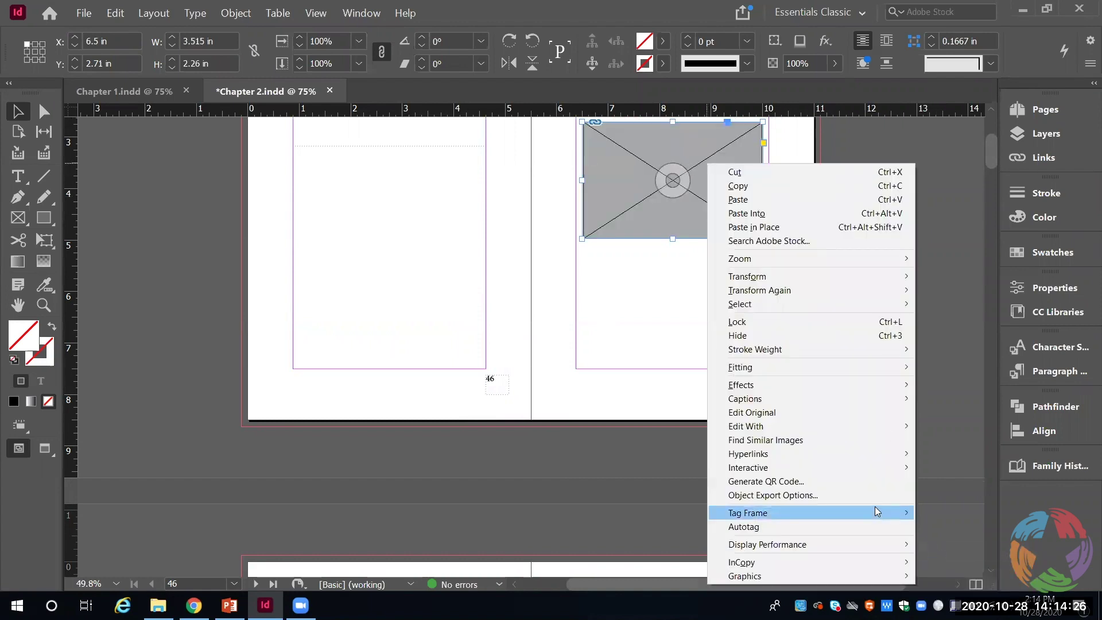
mouse_move(843, 549)
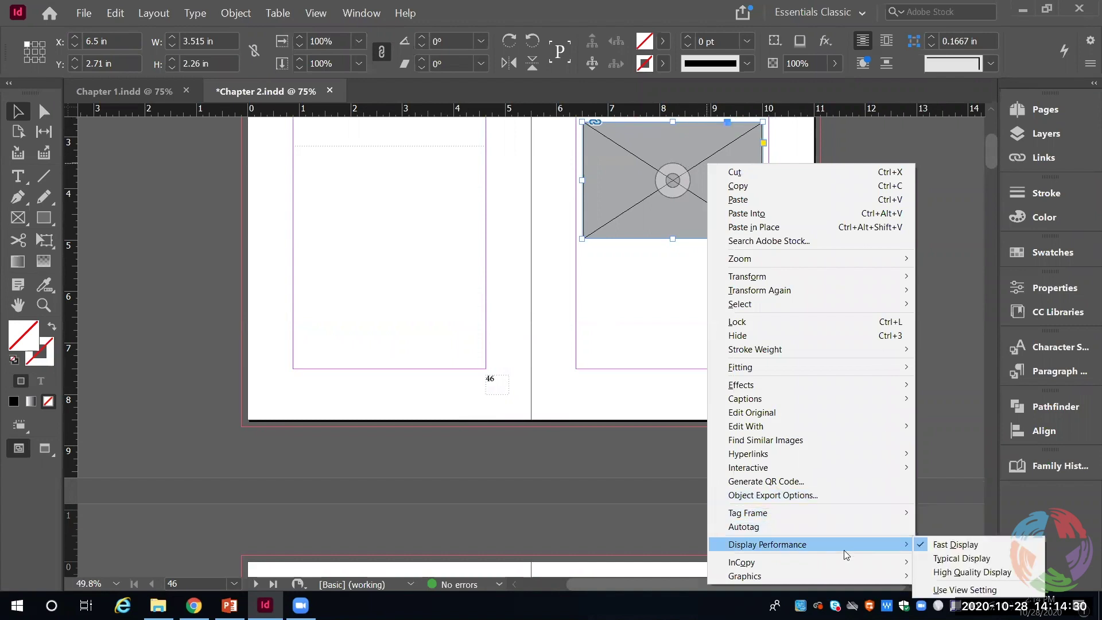
left_click(972, 557)
Set the display performance of the page 47 logo to High Quality Display
right_click(672, 179)
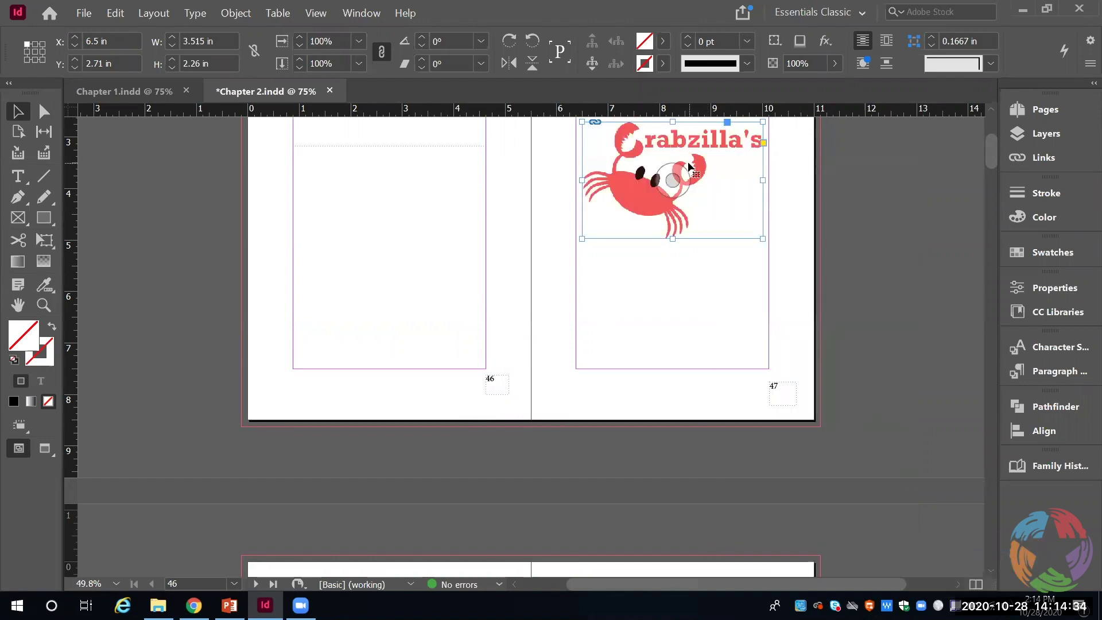
mouse_move(836, 544)
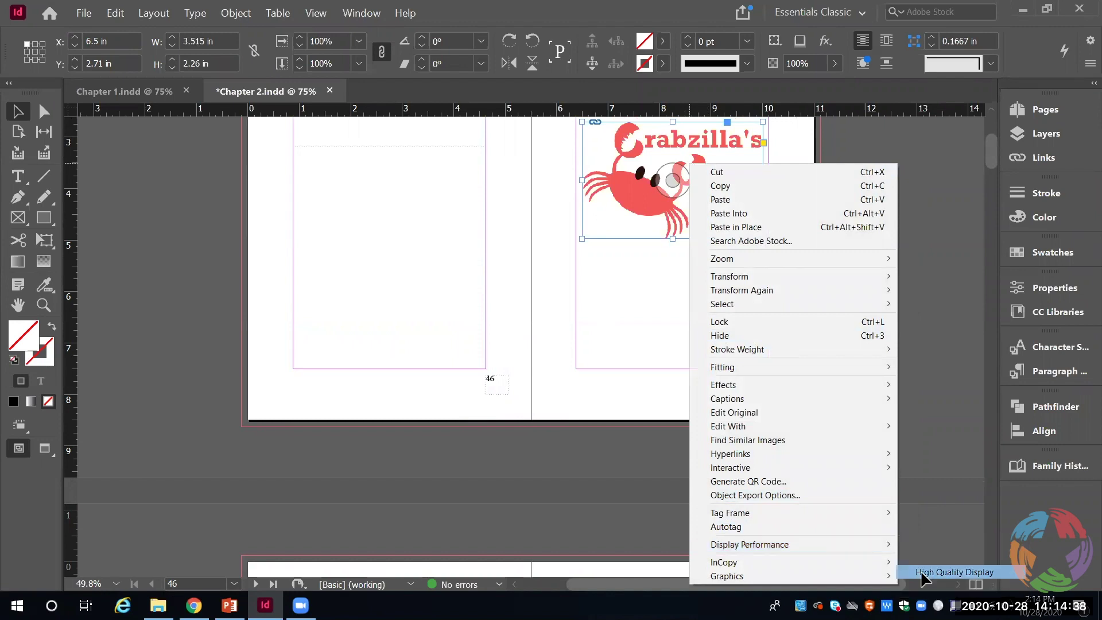
left_click(924, 572)
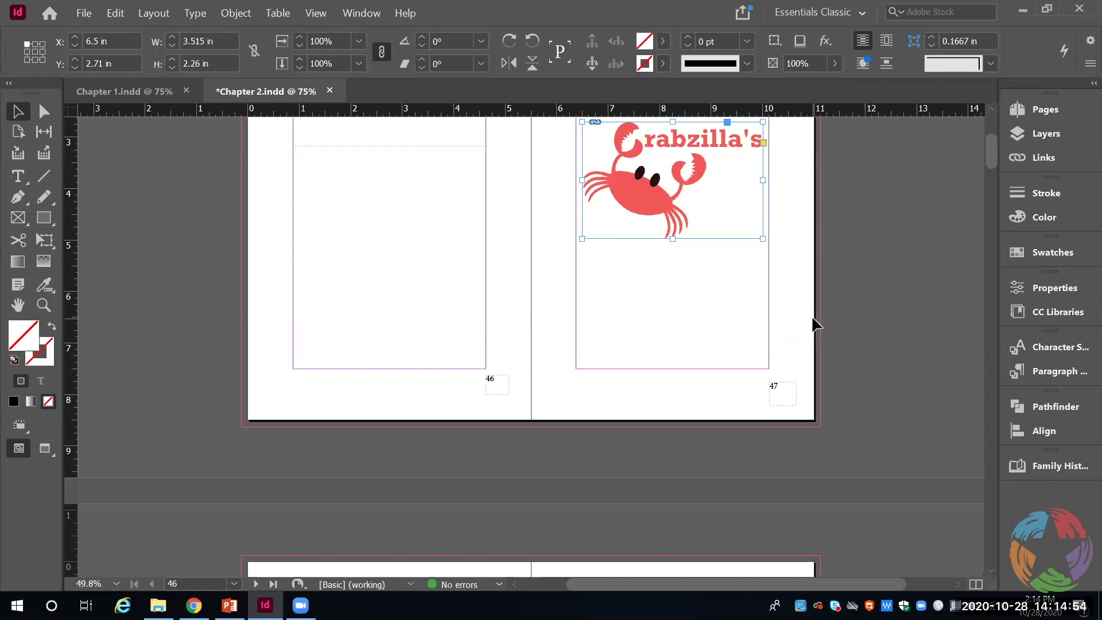
Override the section title frame inherited from the master on page 46, and deselect everything
left_click_drag(987, 158, 982, 143)
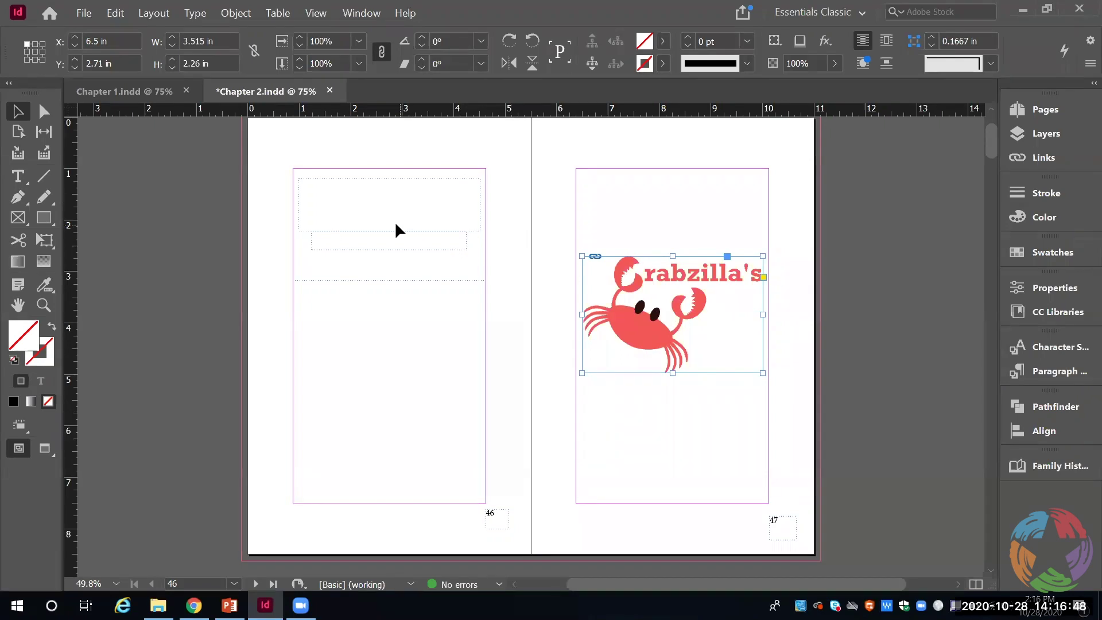
left_click(428, 203)
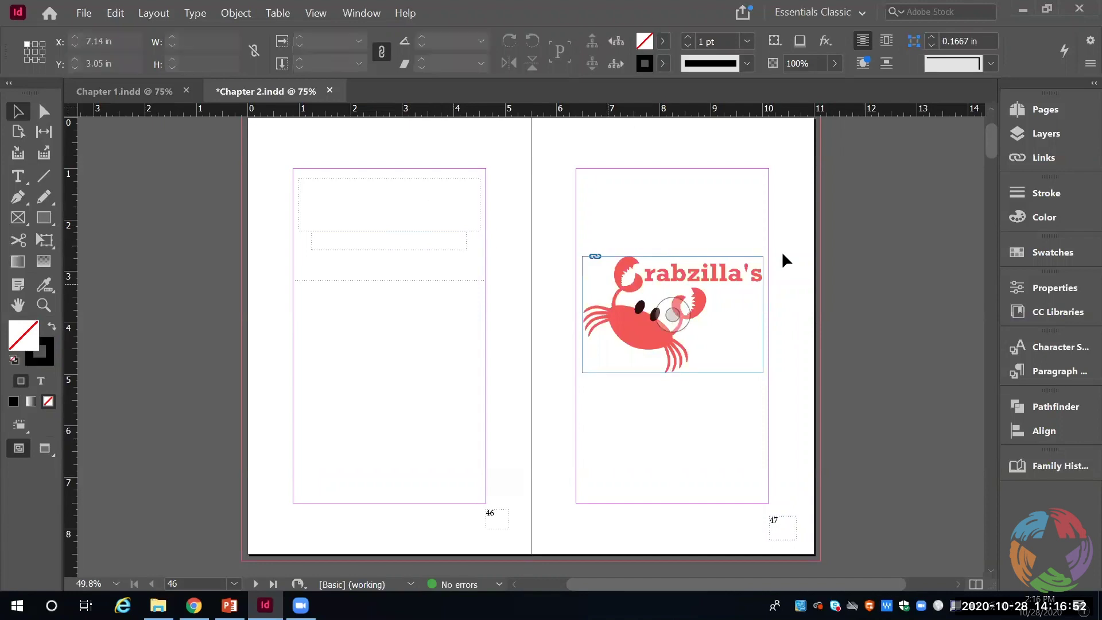
left_click(675, 295)
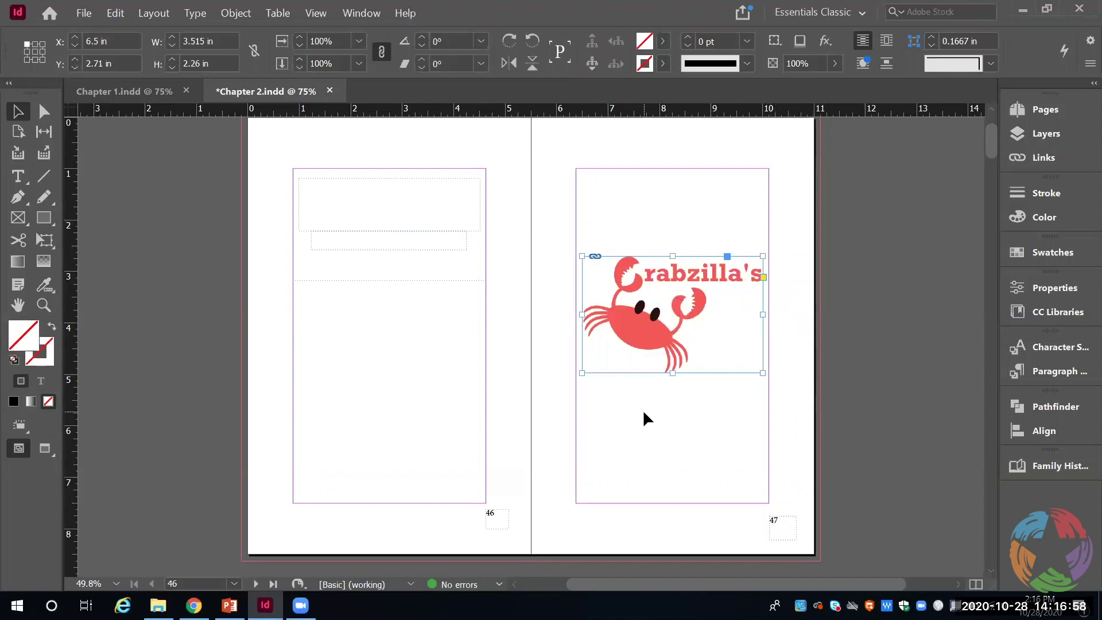
left_click(396, 206, "shift")
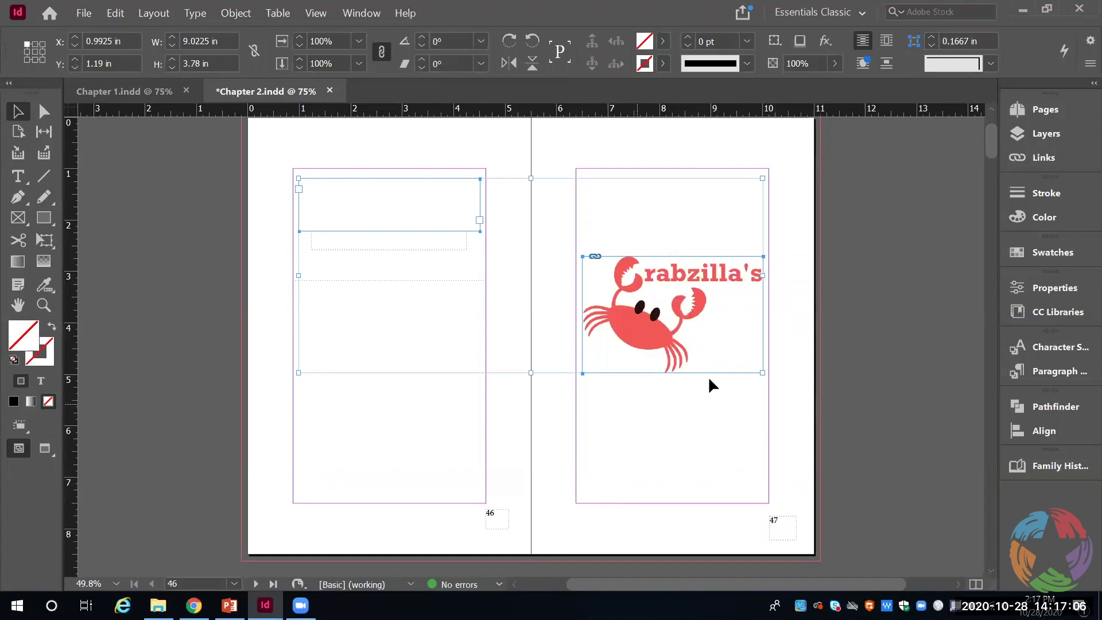
left_click(694, 453)
key("d")
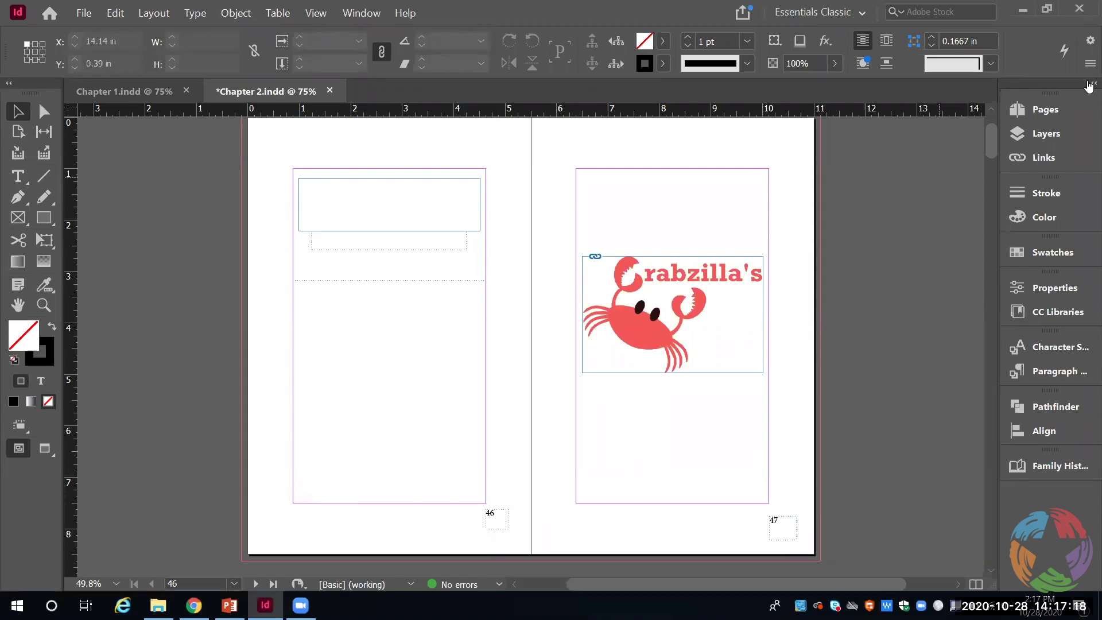
On B-Master, move the page number frame to the page's lower-left corner at about X 0.43 in, Y 7.65 in, and right-align its text
left_click(1040, 109)
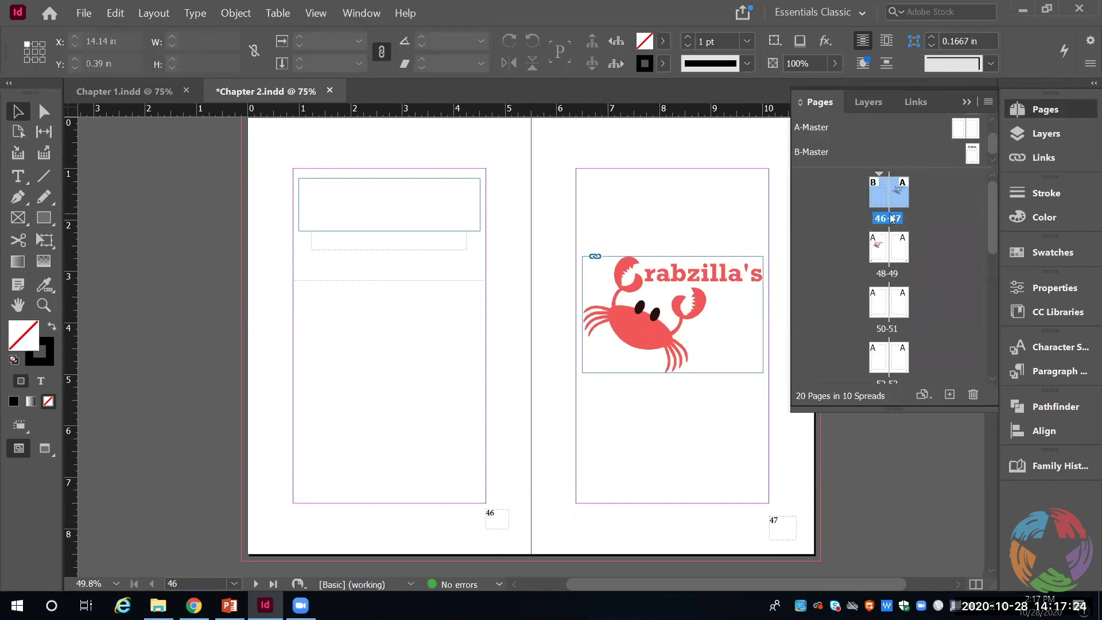
double_click(971, 159)
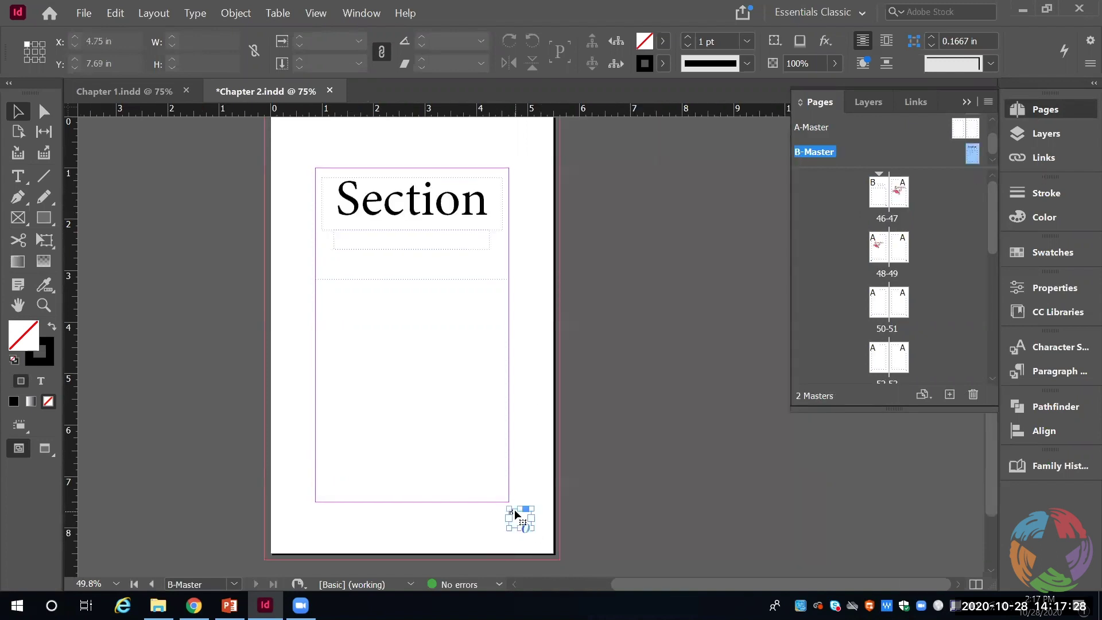
left_click(517, 515)
left_click_drag(515, 514, 298, 517)
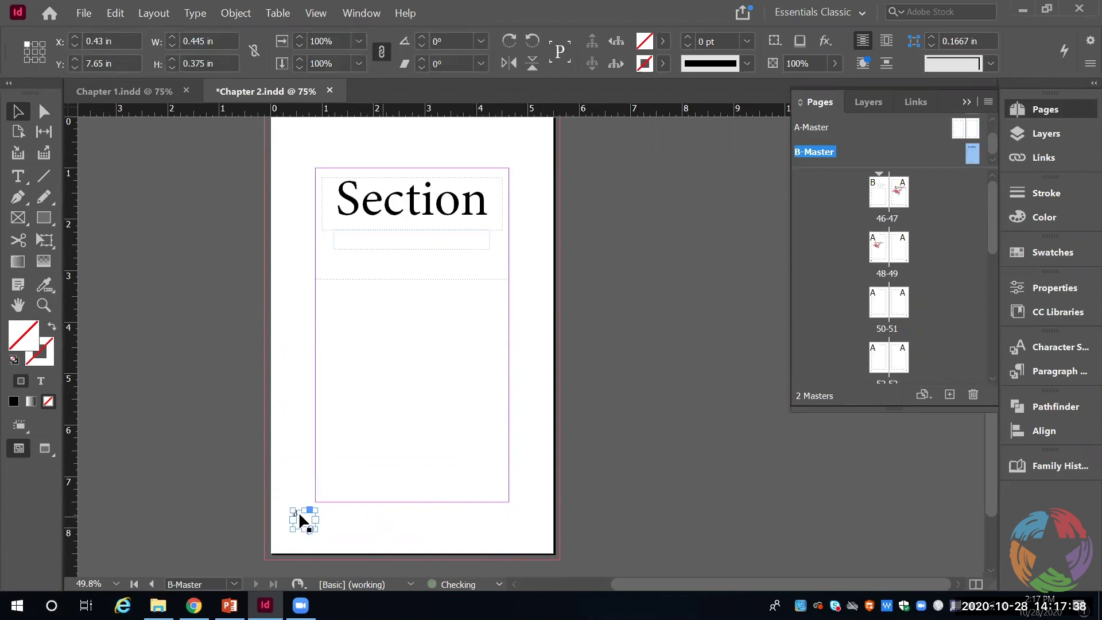
double_click(298, 513)
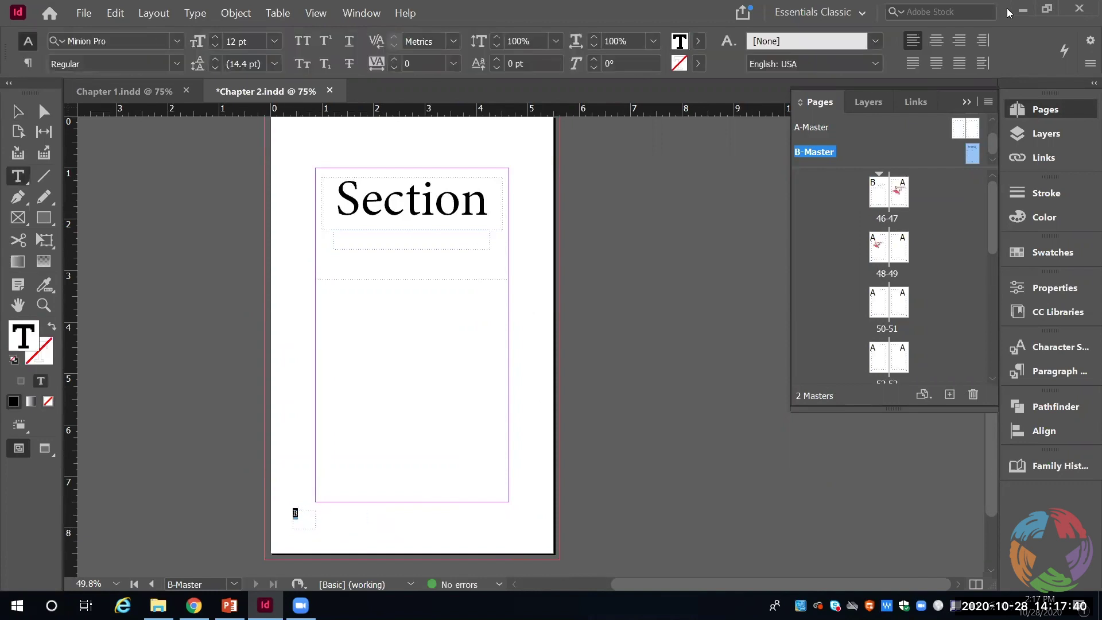
left_click(959, 40)
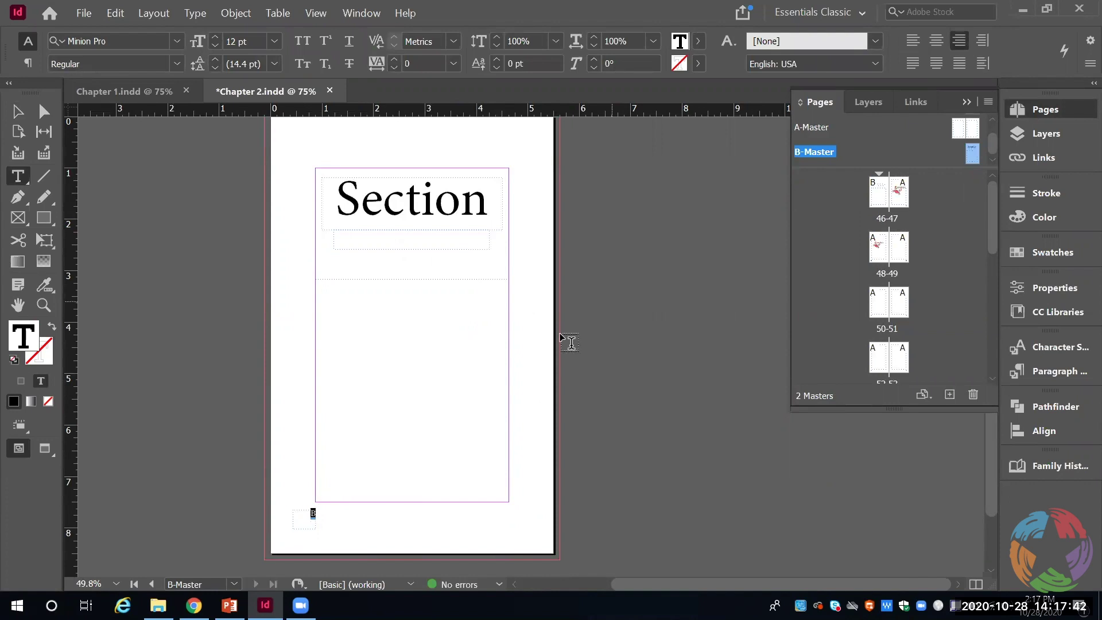
left_click(495, 500)
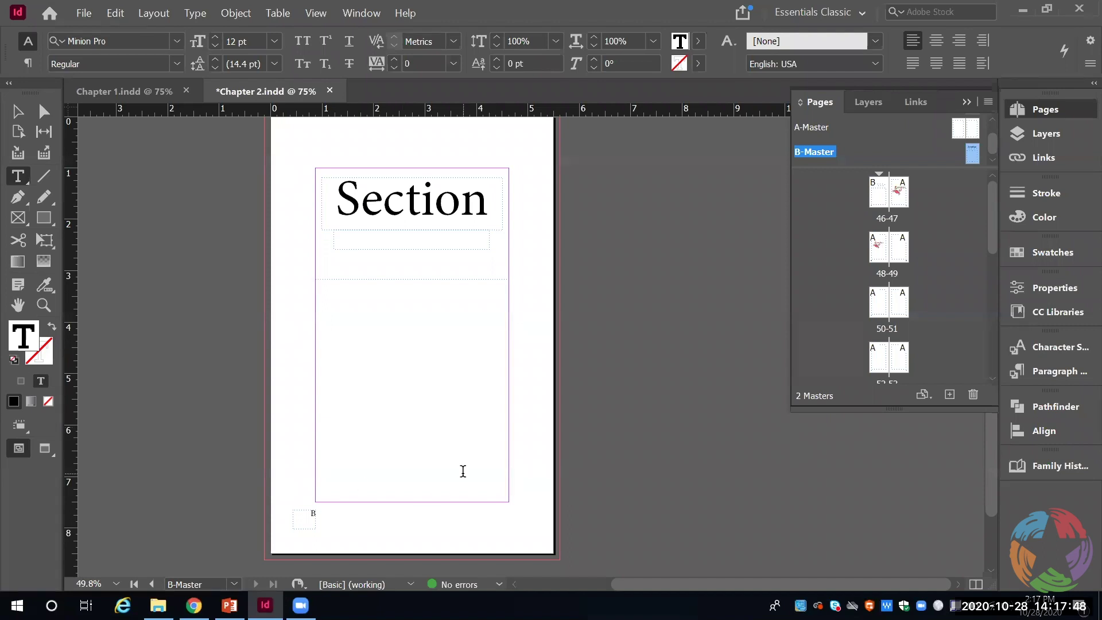
Return to page 46 and override the large body text frame inherited from B-Master
left_click(902, 199)
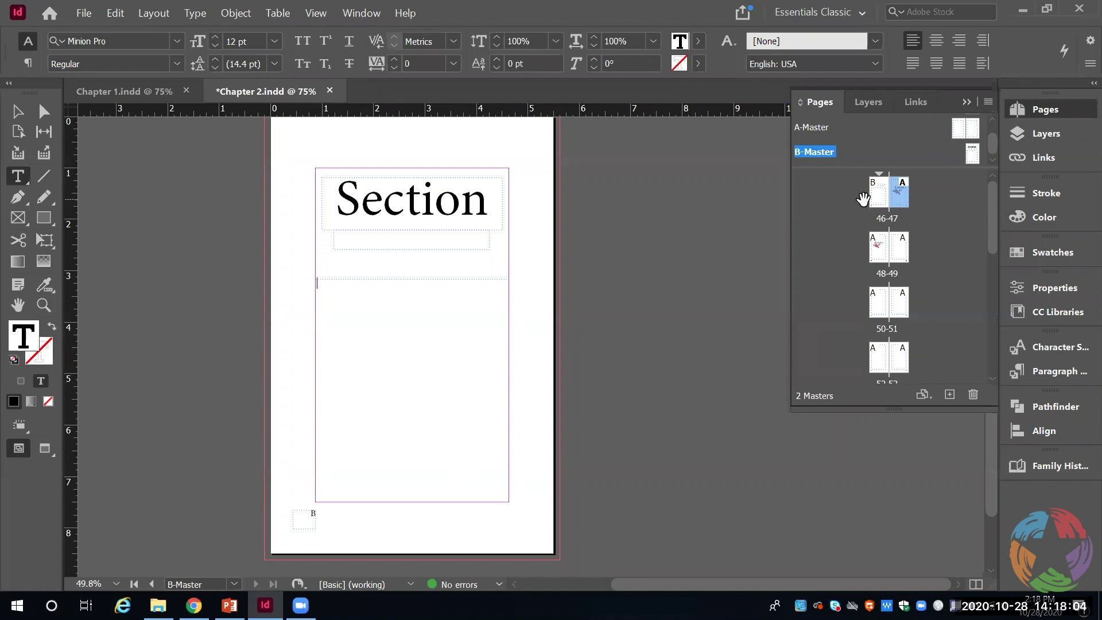
double_click(877, 204)
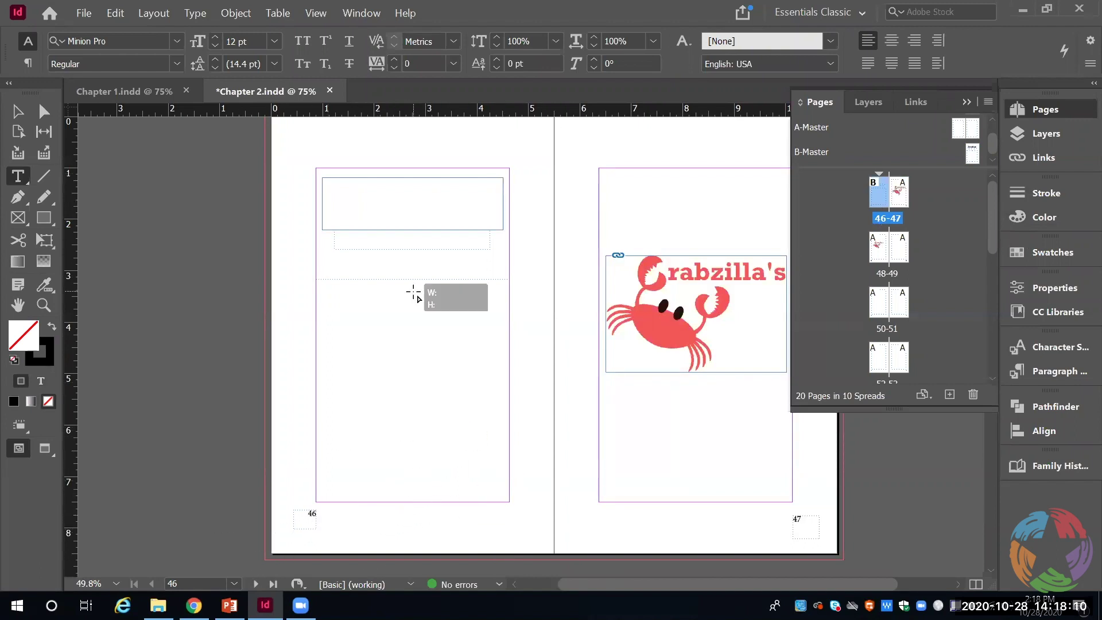
left_click(332, 302, "ctrl+shift")
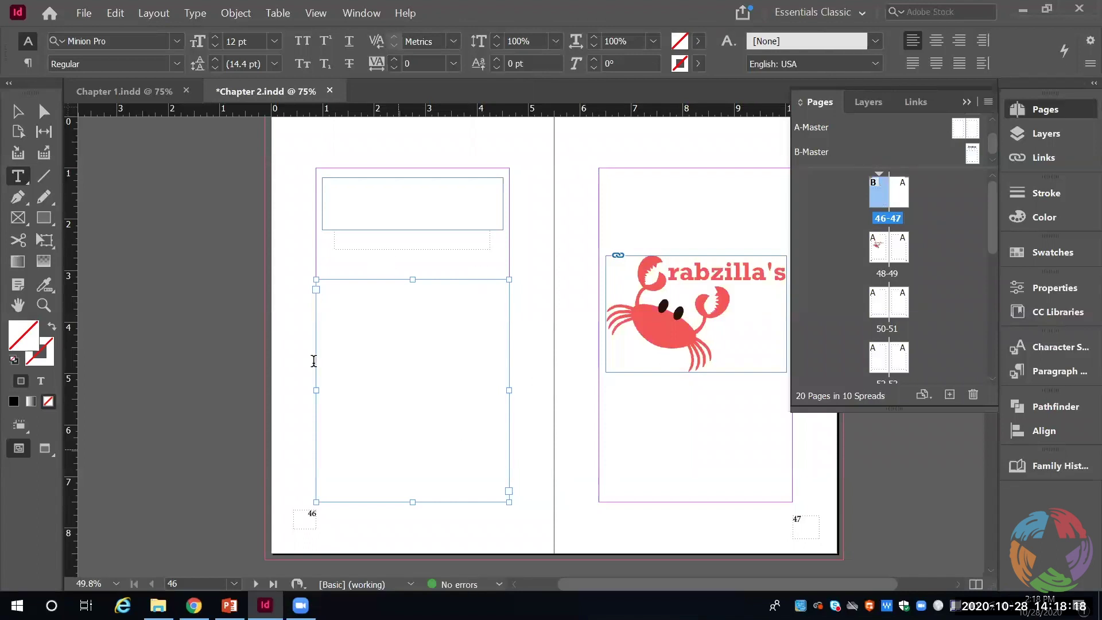
Override the body text frame inherited from the master on page 47, and place the text cursor in page 46's body frame
left_click(615, 213, "ctrl+shift")
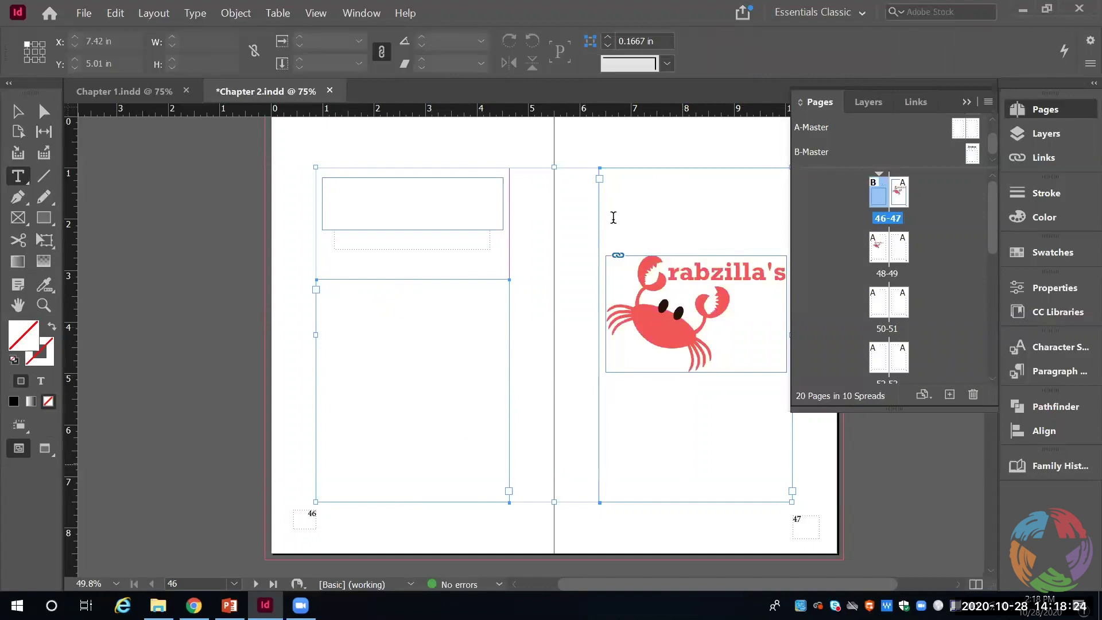
left_click(340, 342)
left_click(339, 309)
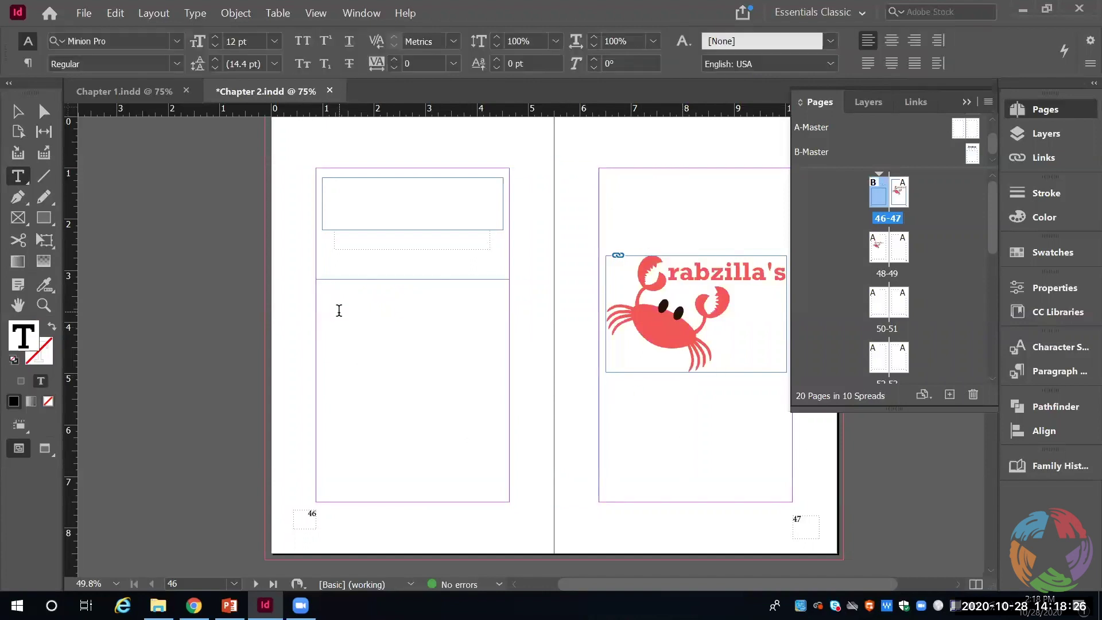
Place introduction.docx from the Family History Book's Example Files, Front Matter folder, into the body text frame on page 46
key("ctrl+d")
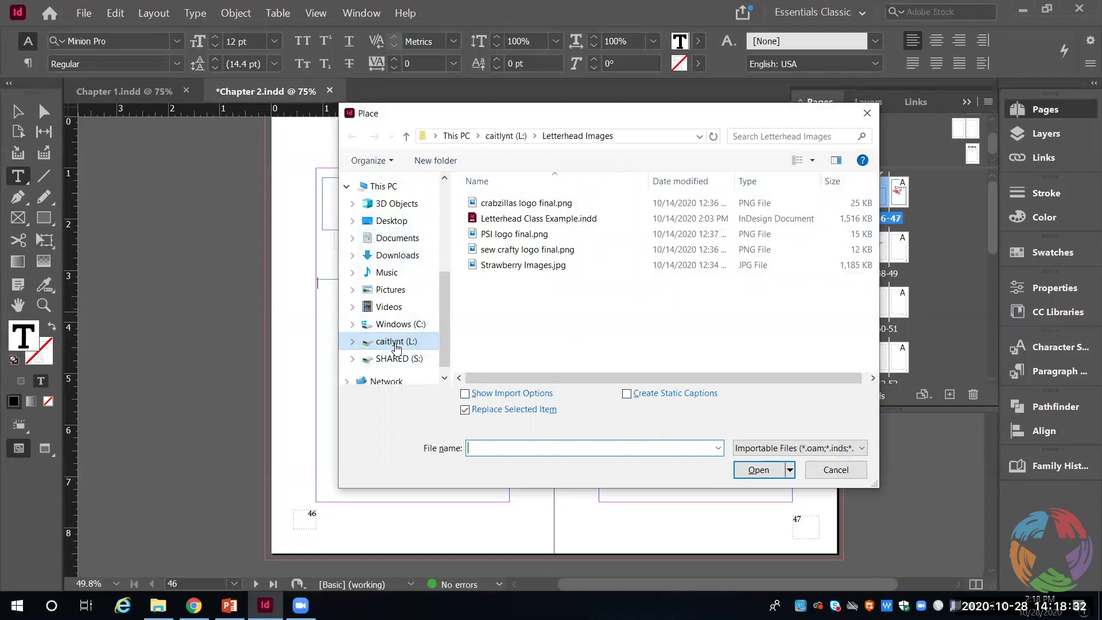
double_click(545, 237)
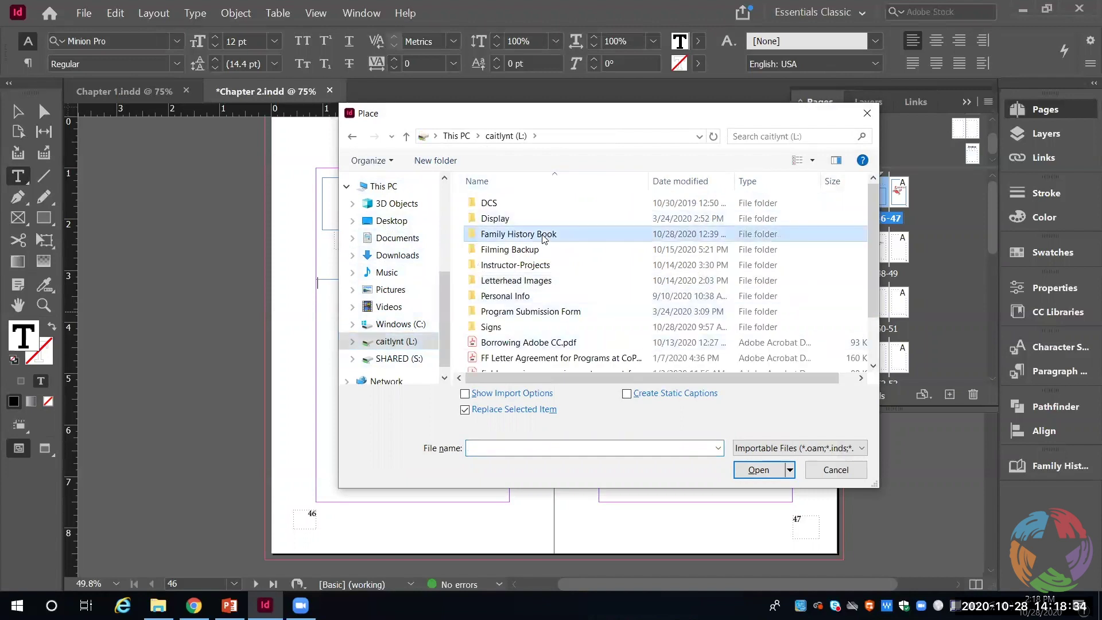
double_click(505, 203)
left_click(510, 204)
double_click(510, 204)
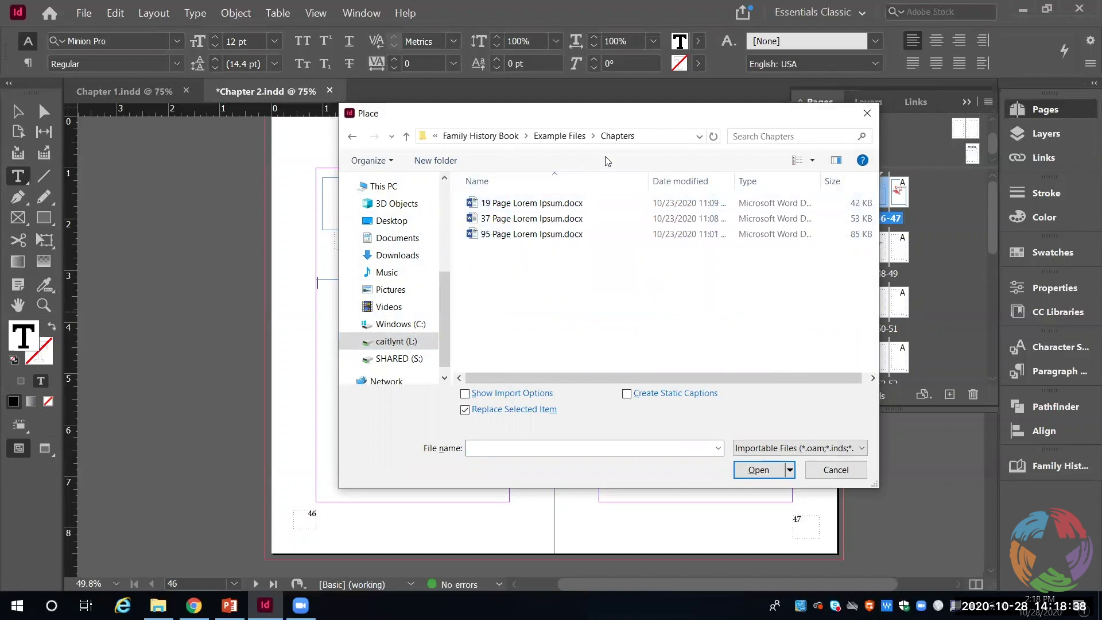
left_click(566, 136)
double_click(505, 218)
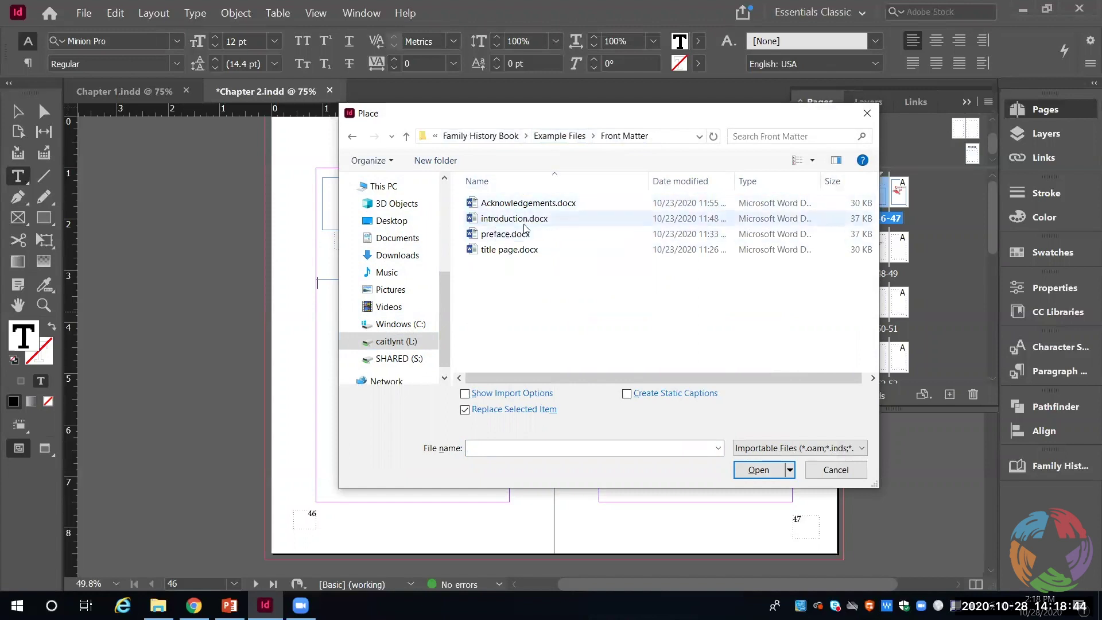
double_click(517, 219)
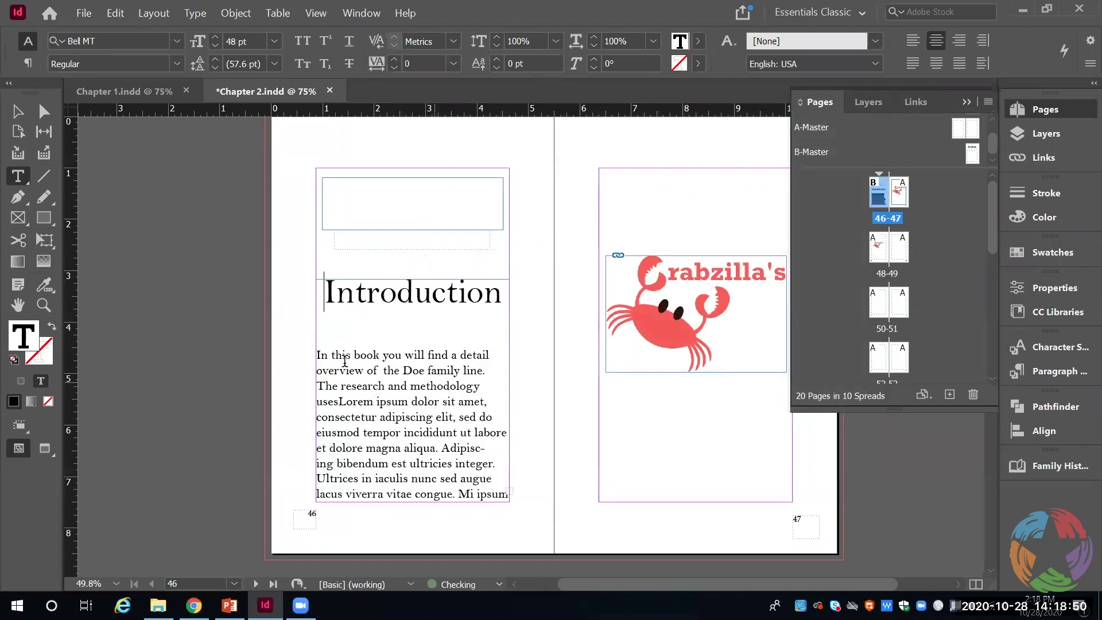
Delete the "Introduction" heading and the opening words so the page 46 text starts at "ok you will find"
key("Delete")
key("Delete")
key("Delete")
key("Delete")
key("Delete")
key("Delete")
key("Delete")
key("Delete")
key("Delete")
key("Delete")
key("Delete")
key("Delete")
key("Delete")
key("Delete")
key("Delete")
key("Delete")
key("Delete")
key("Delete")
key("Delete")
key("Delete")
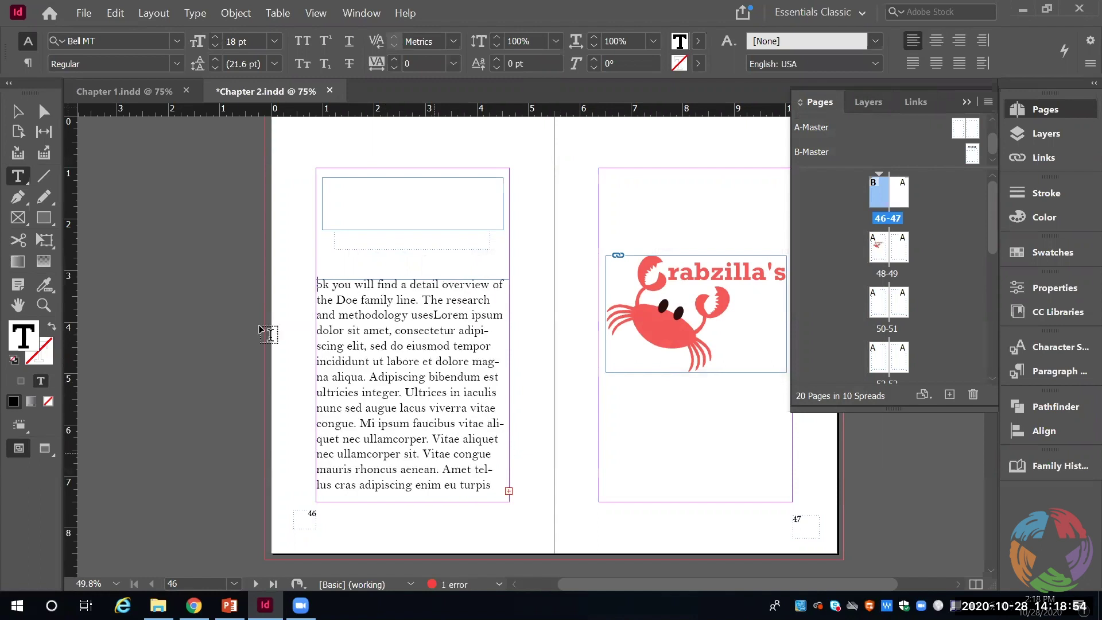
left_click(404, 346)
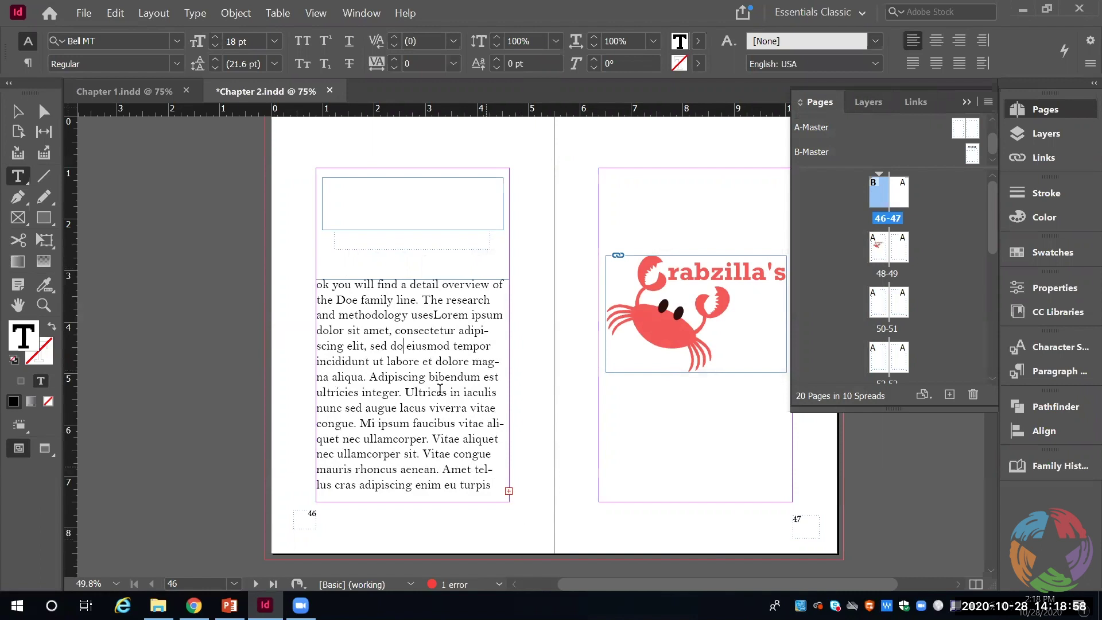
Flow the overset text of page 46's body frame into page 47 and the following pages, starting at page 47's upper-left margin corner
left_click(17, 111)
left_click(385, 495)
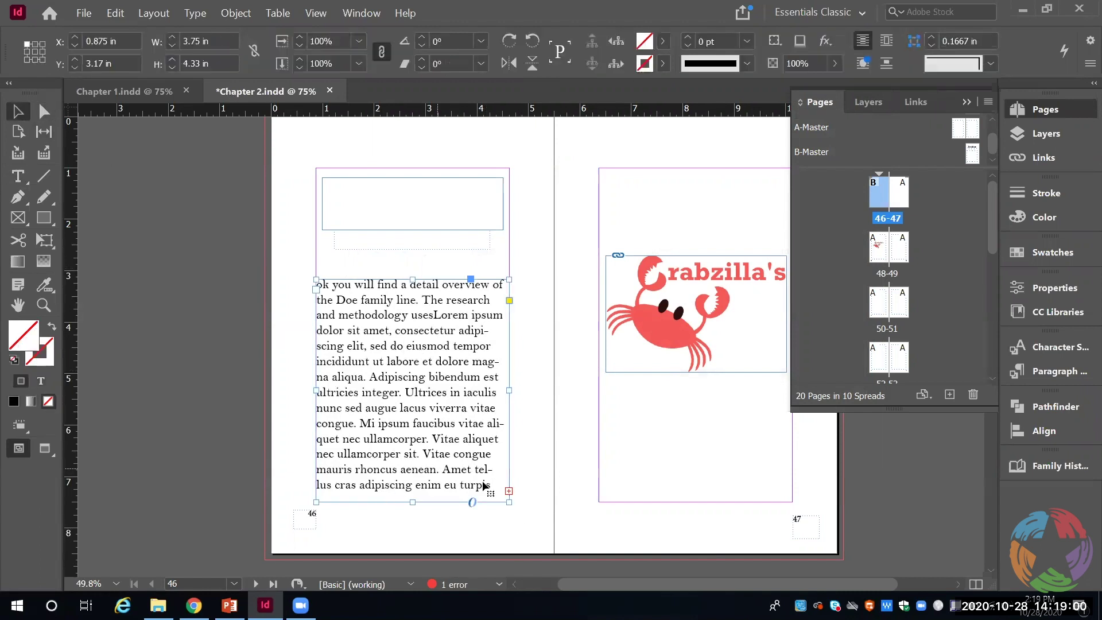
left_click(509, 491)
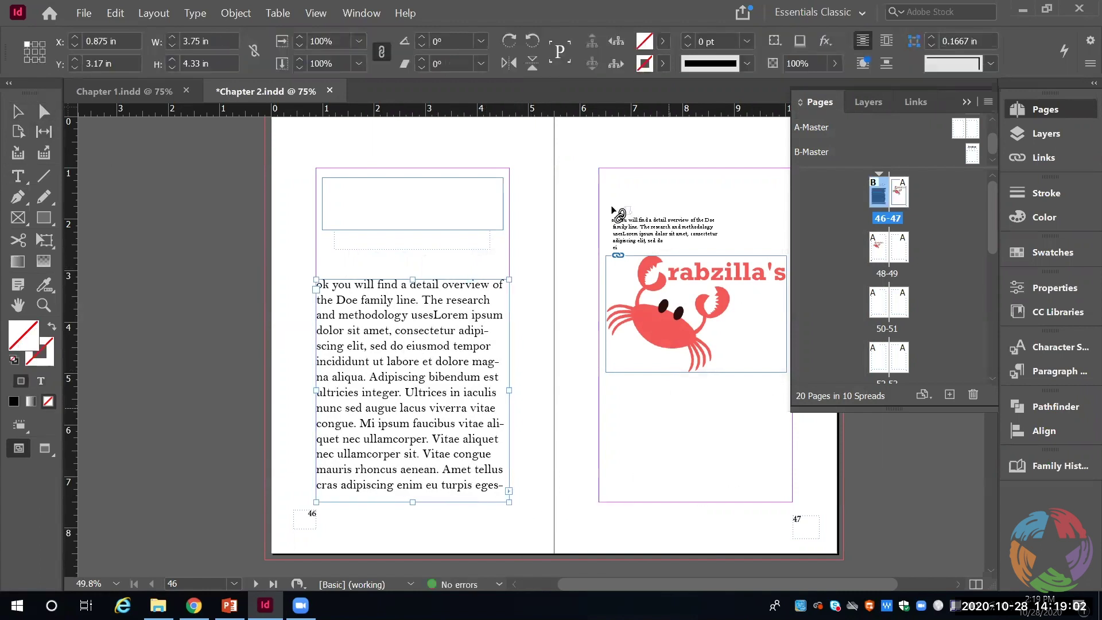
left_click(600, 168)
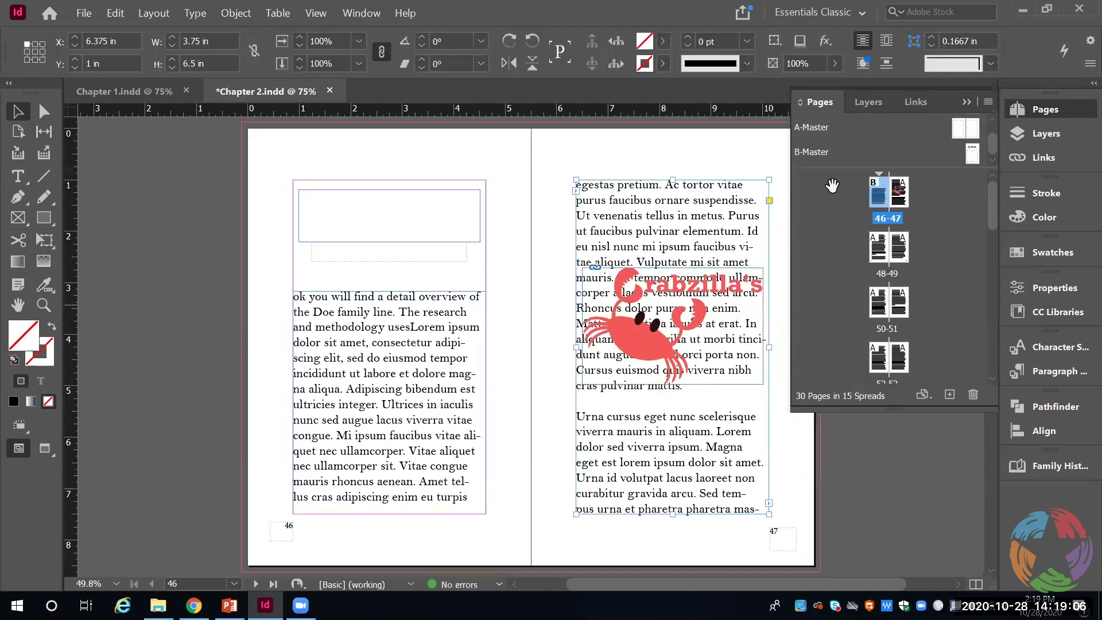
Show the Text Wrap settings and dock them with the Family History Book group
left_click(678, 331)
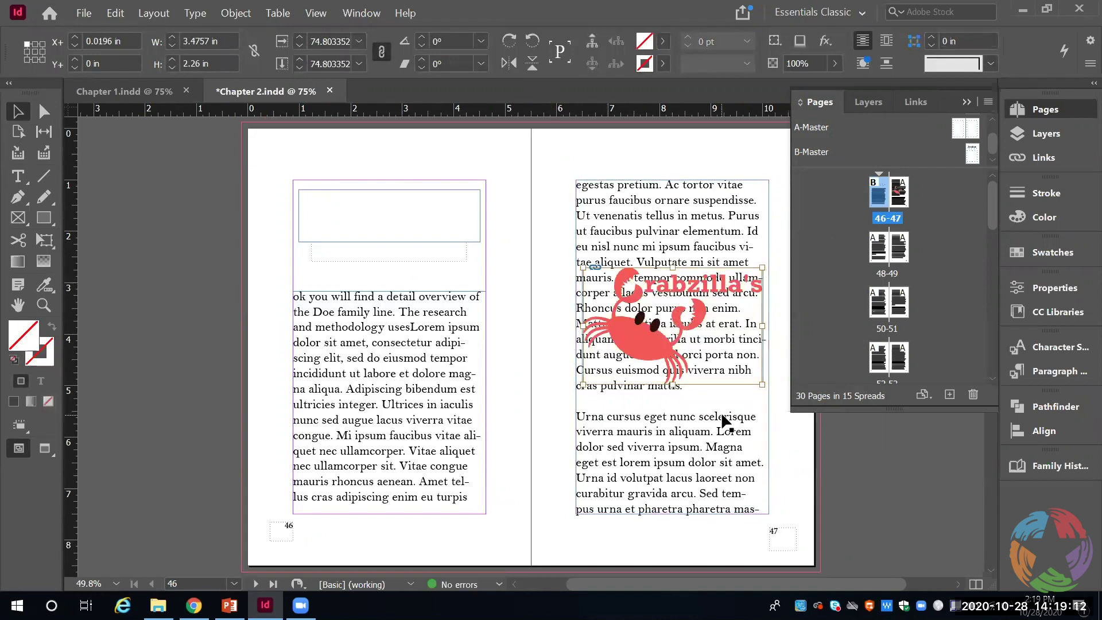
left_click(777, 277)
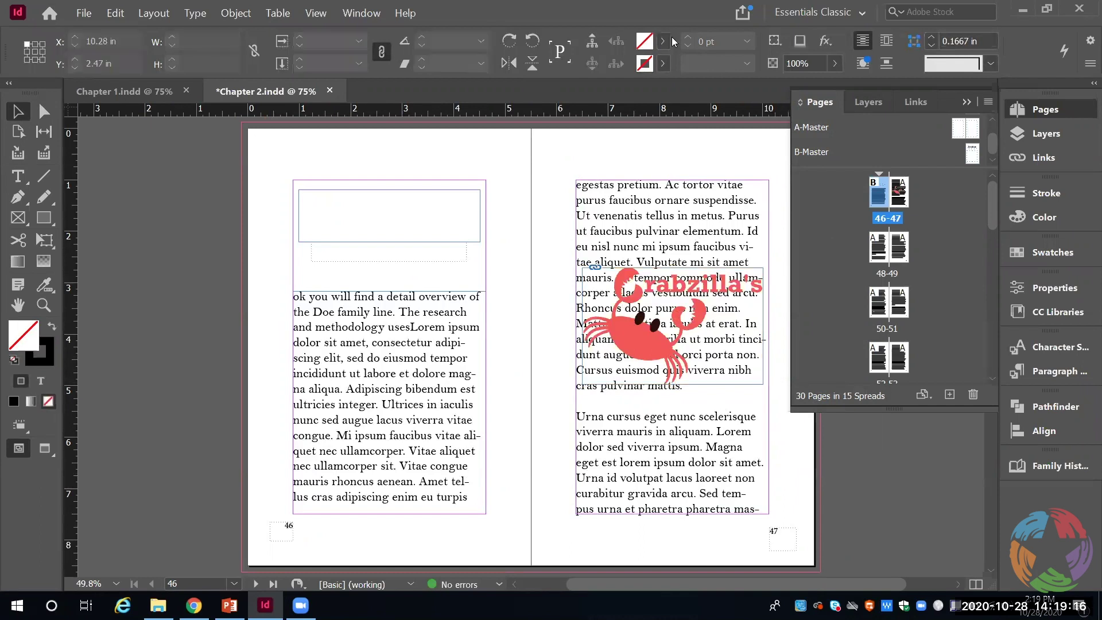
left_click(348, 16)
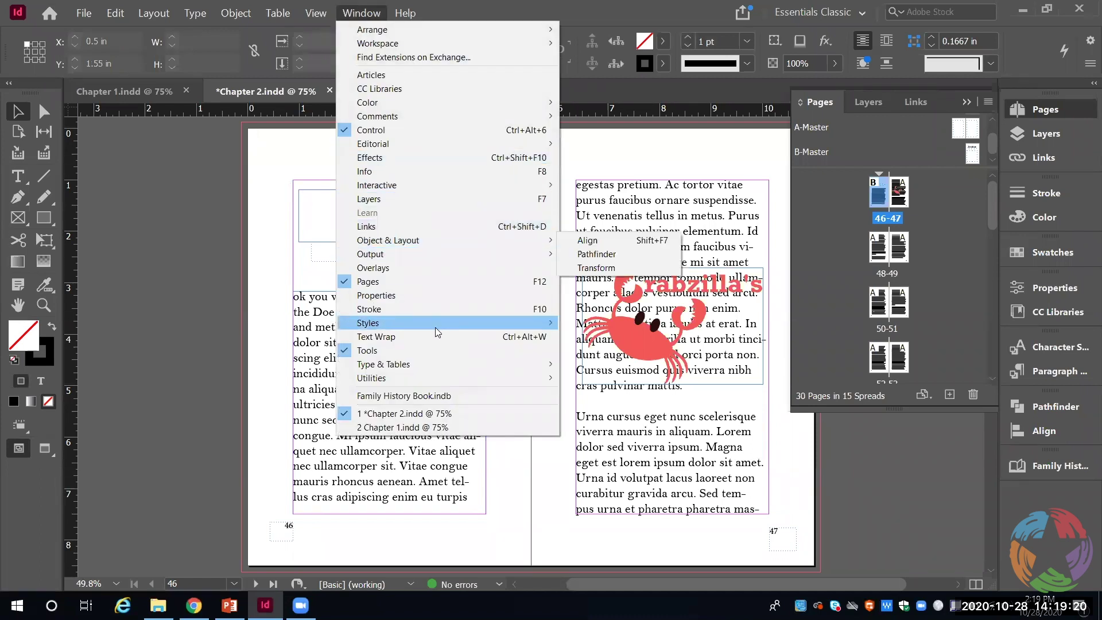
mouse_move(438, 328)
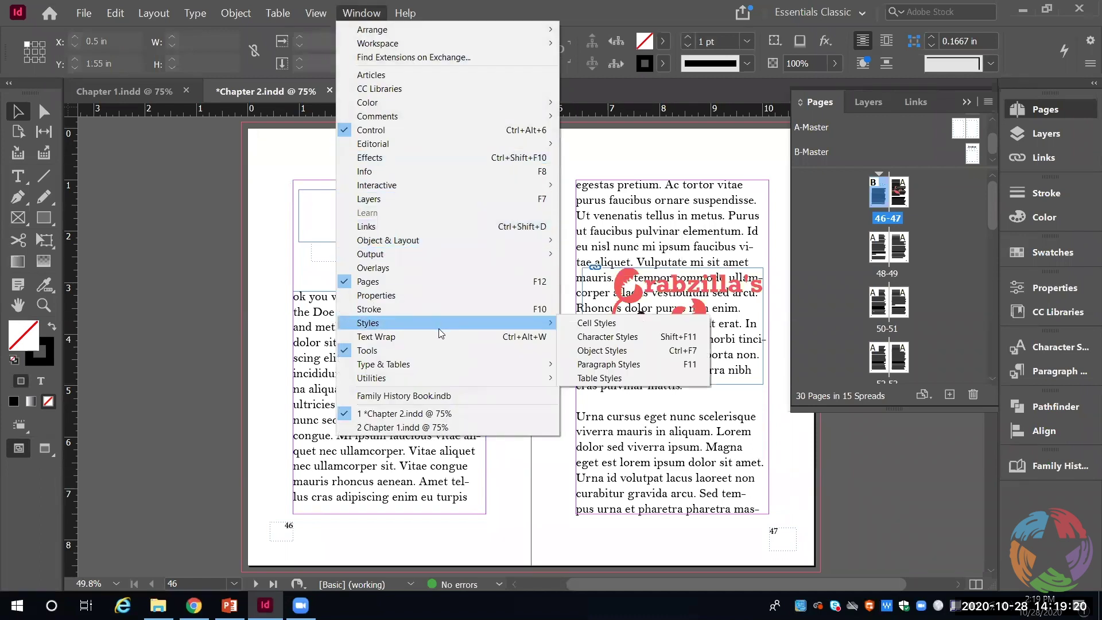
left_click(381, 341)
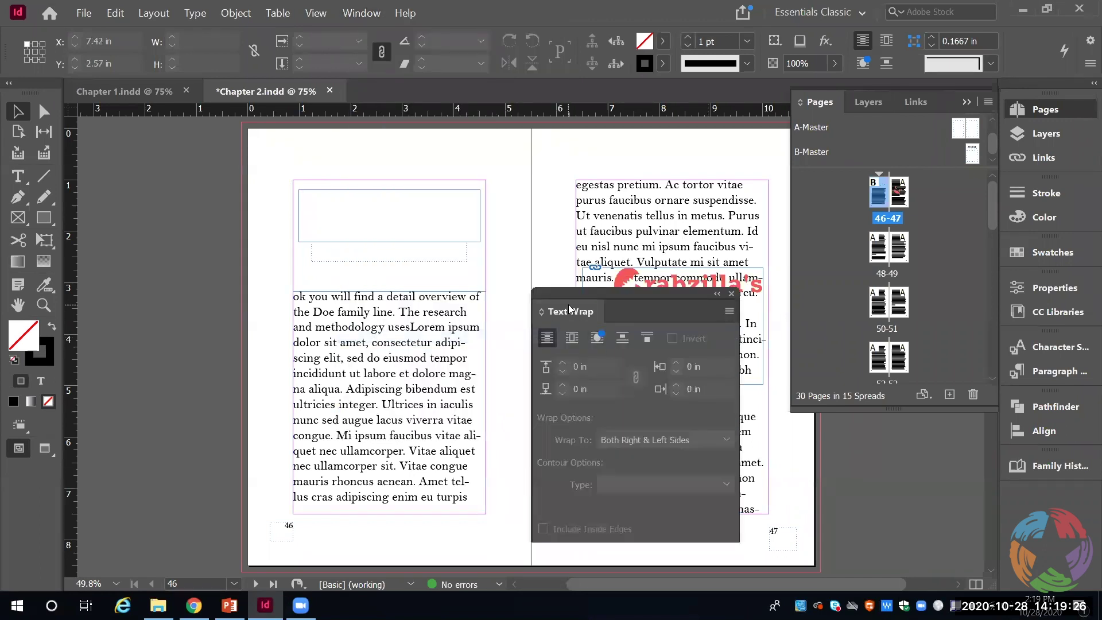
left_click_drag(570, 311, 1045, 455)
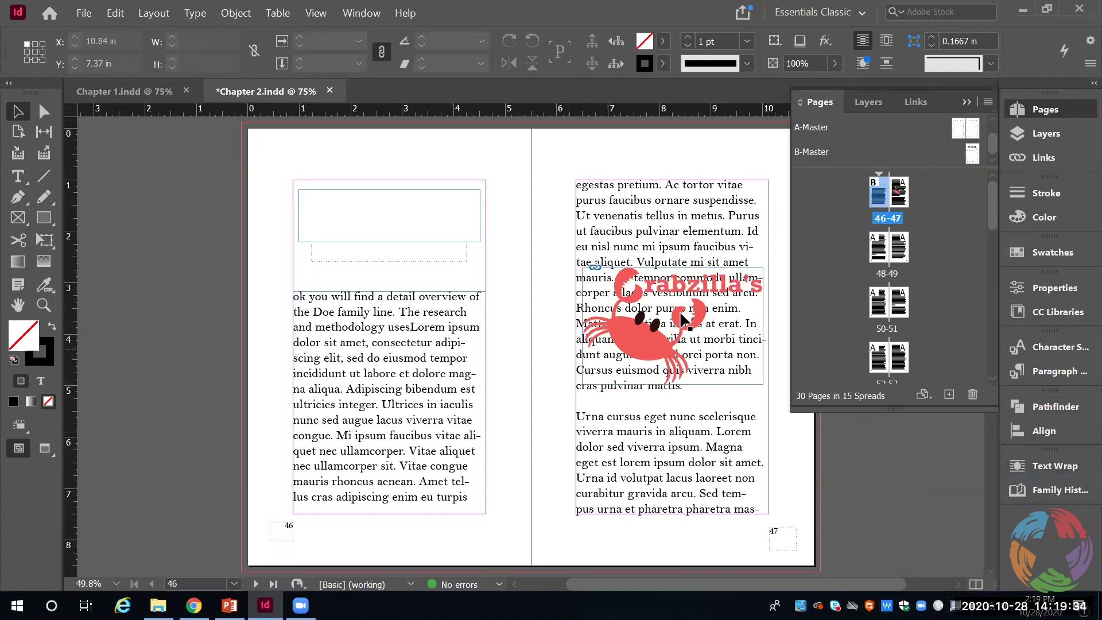
Try wrapping the text around the page 47 crab logo by its bounding box and by its object shape
left_click(649, 294)
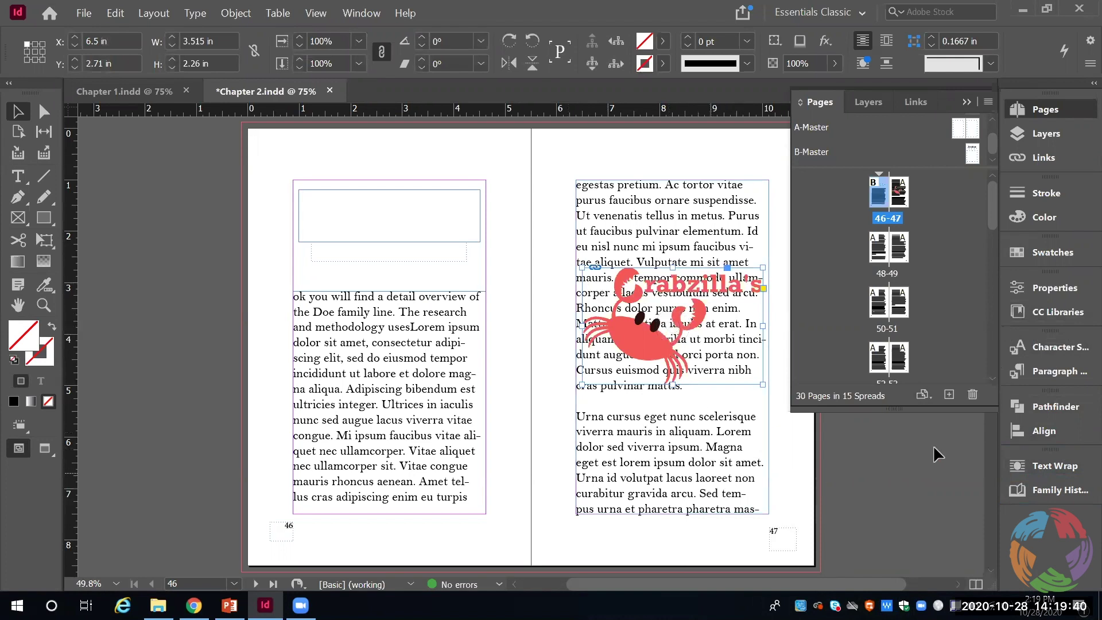
left_click(1041, 468)
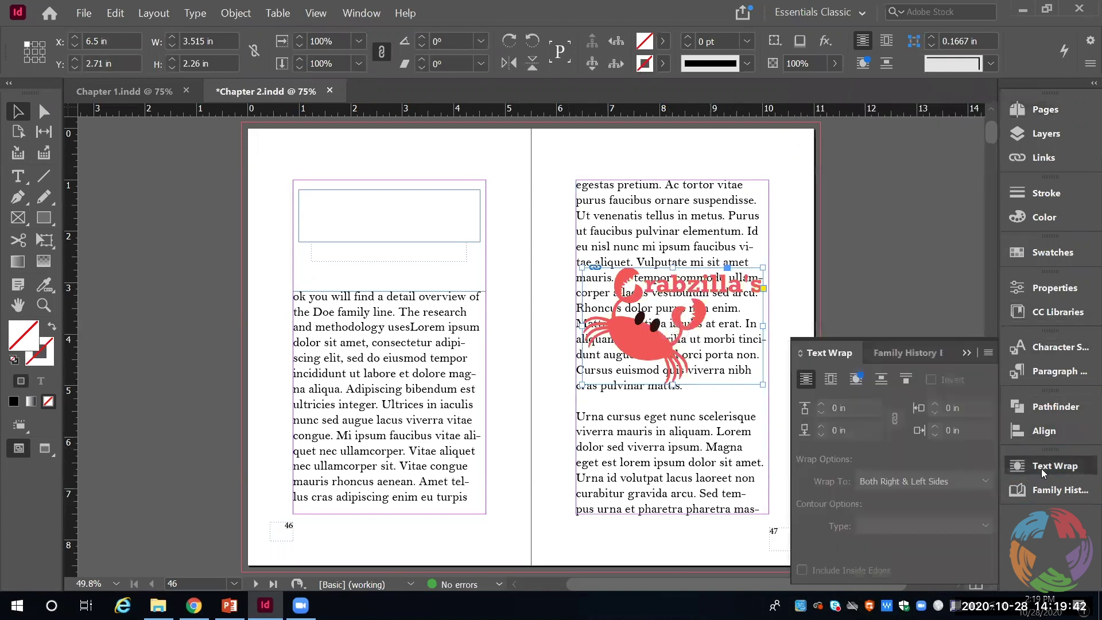
left_click(830, 379)
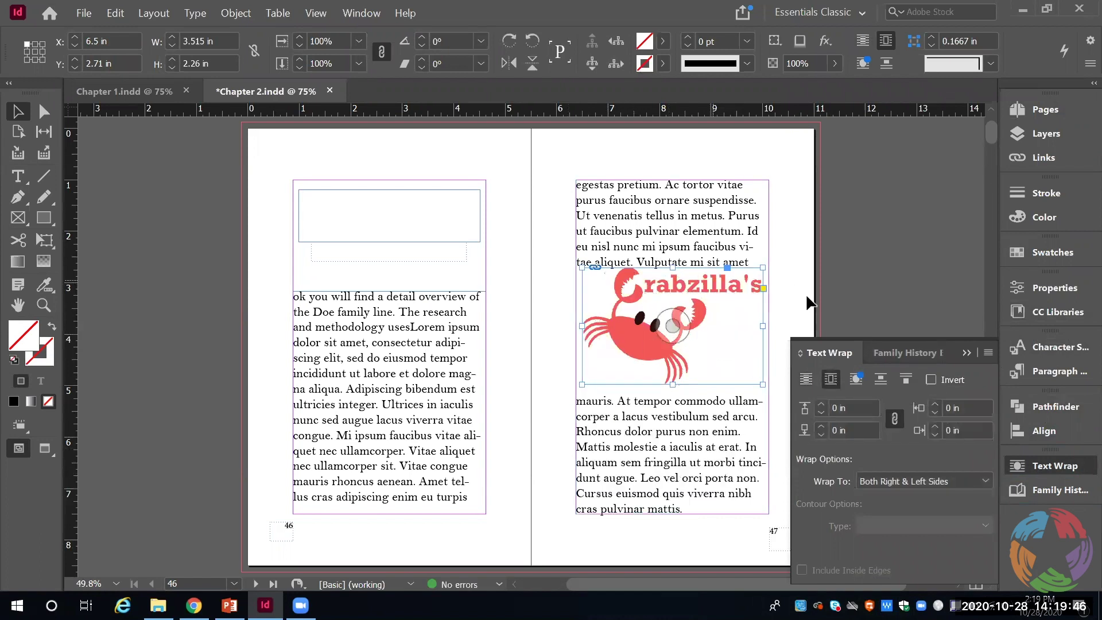
left_click(856, 379)
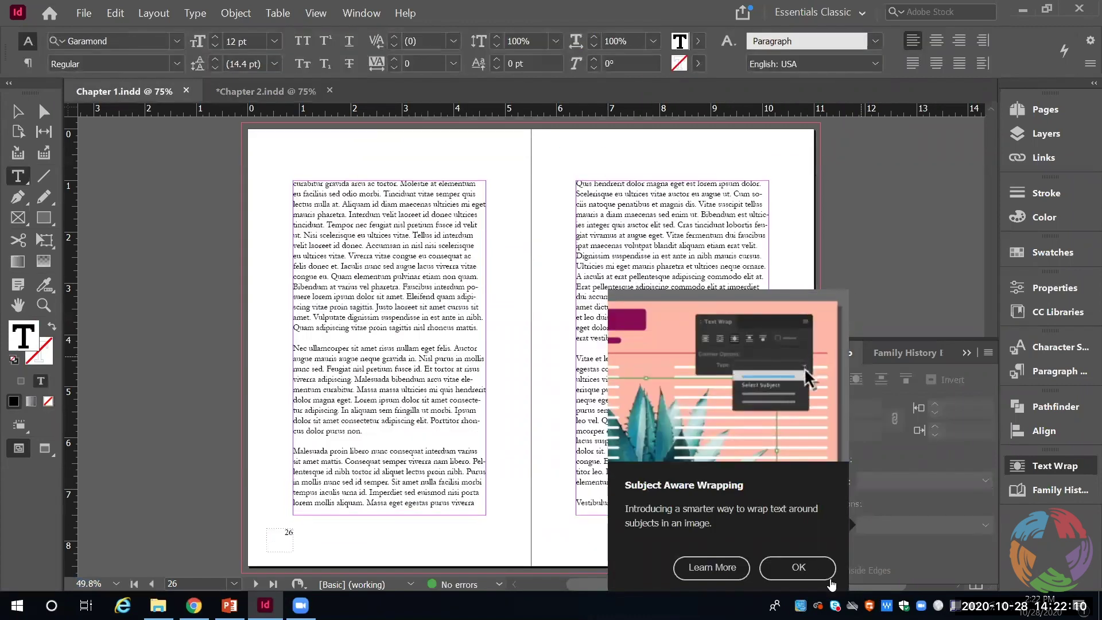
Dismiss the Subject Aware Wrapping notice and return to the Chapter 2 document
left_click(782, 567)
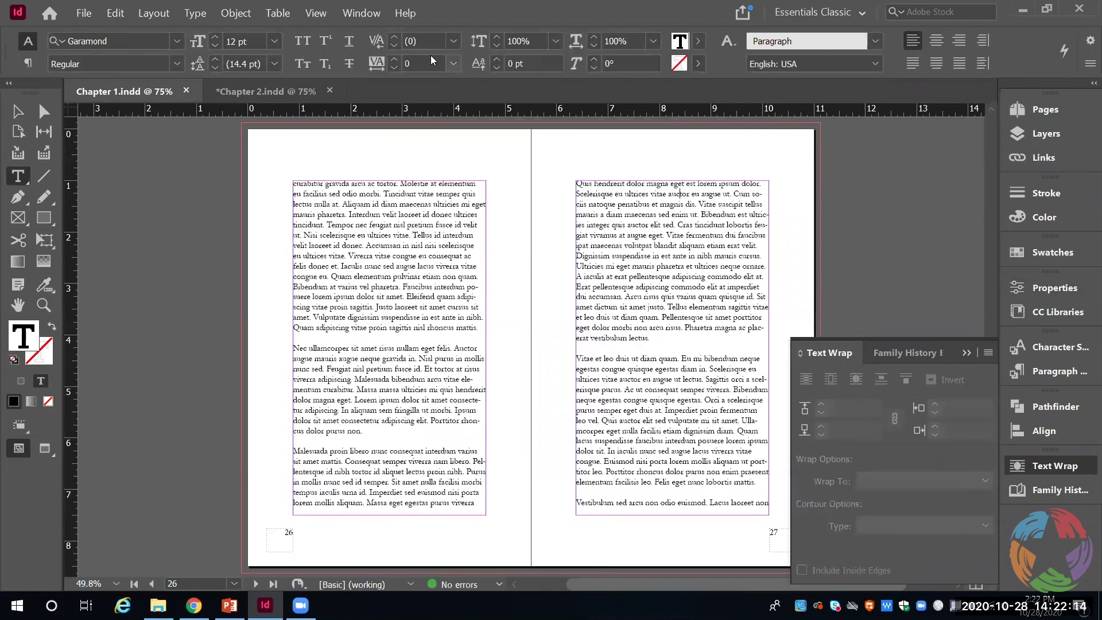
left_click(276, 89)
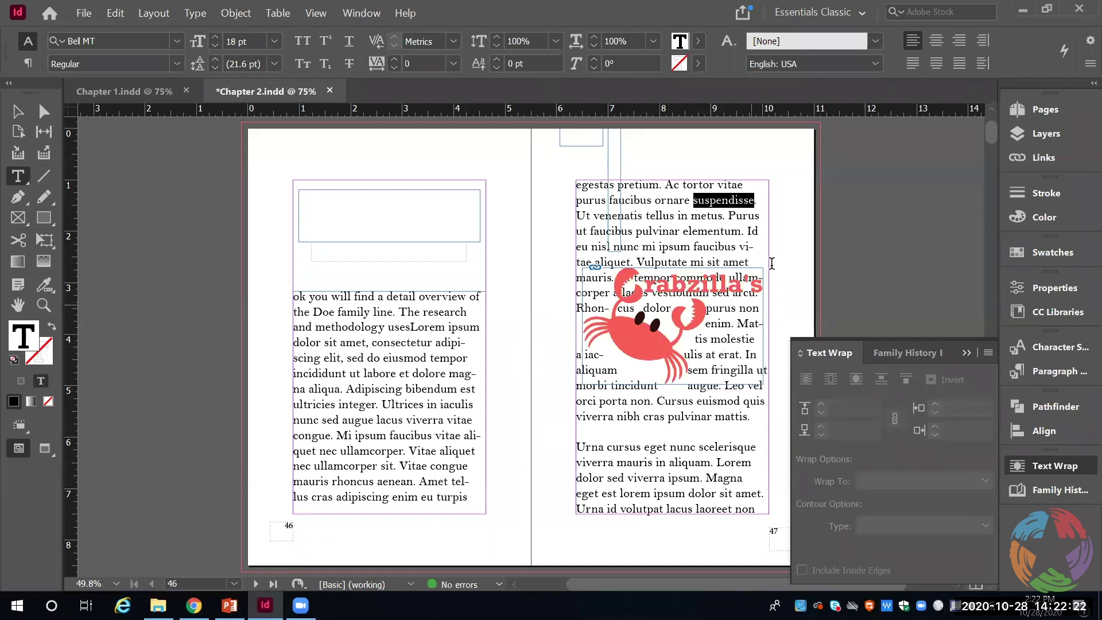
key("Escape")
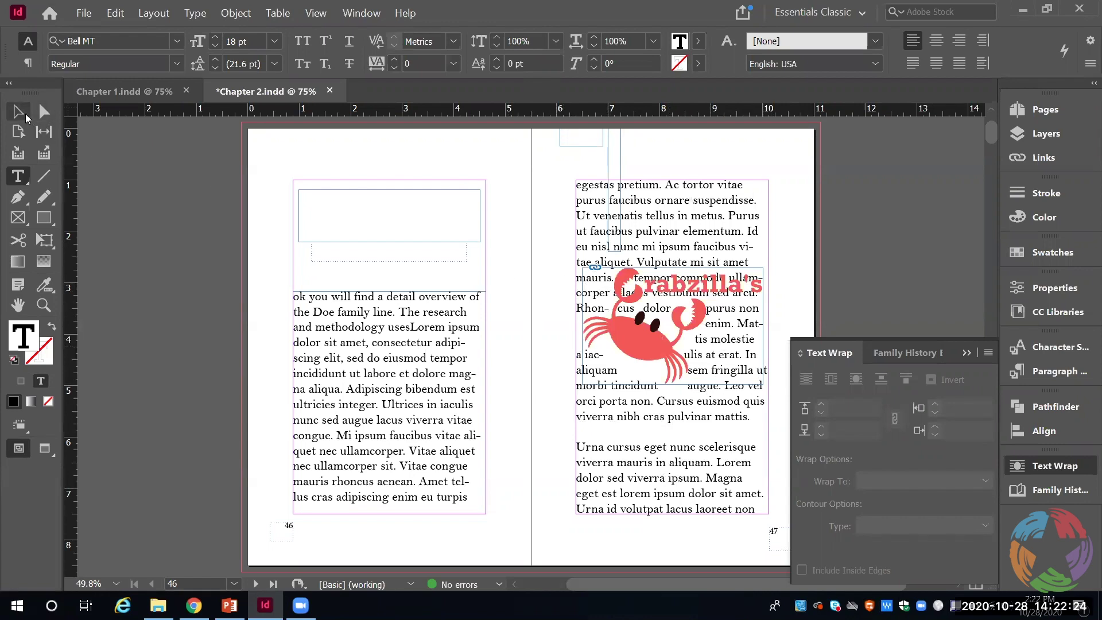
Wrap the text around the page 47 logo's bounding box with 0.0625 in offsets, and move the logo to about X 6.49 in, Y 2.87 in
left_click(633, 298)
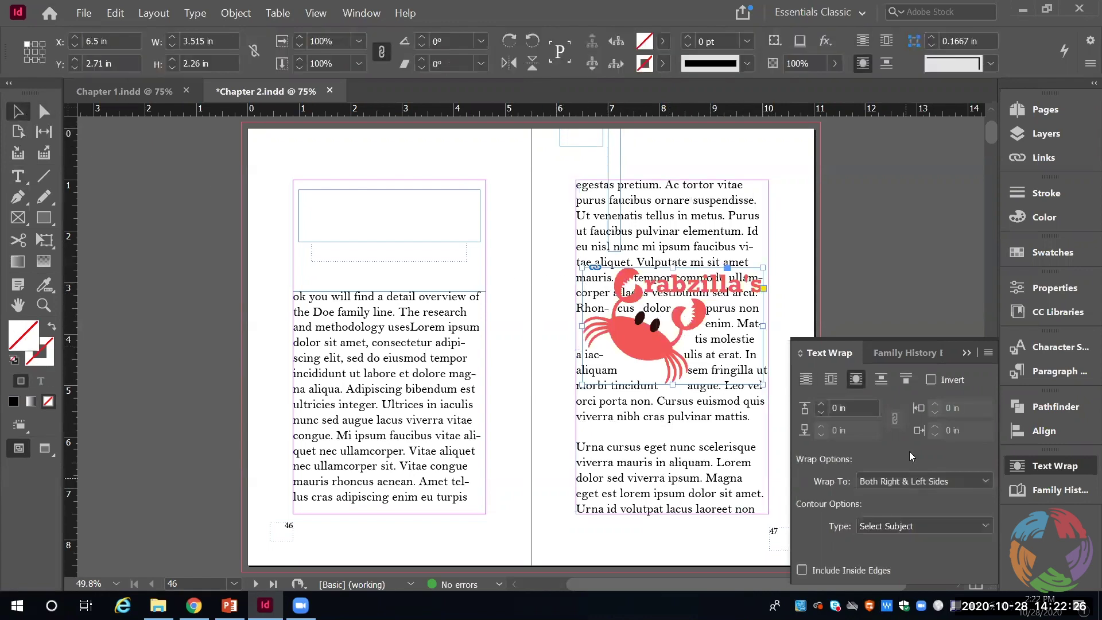
left_click(830, 381)
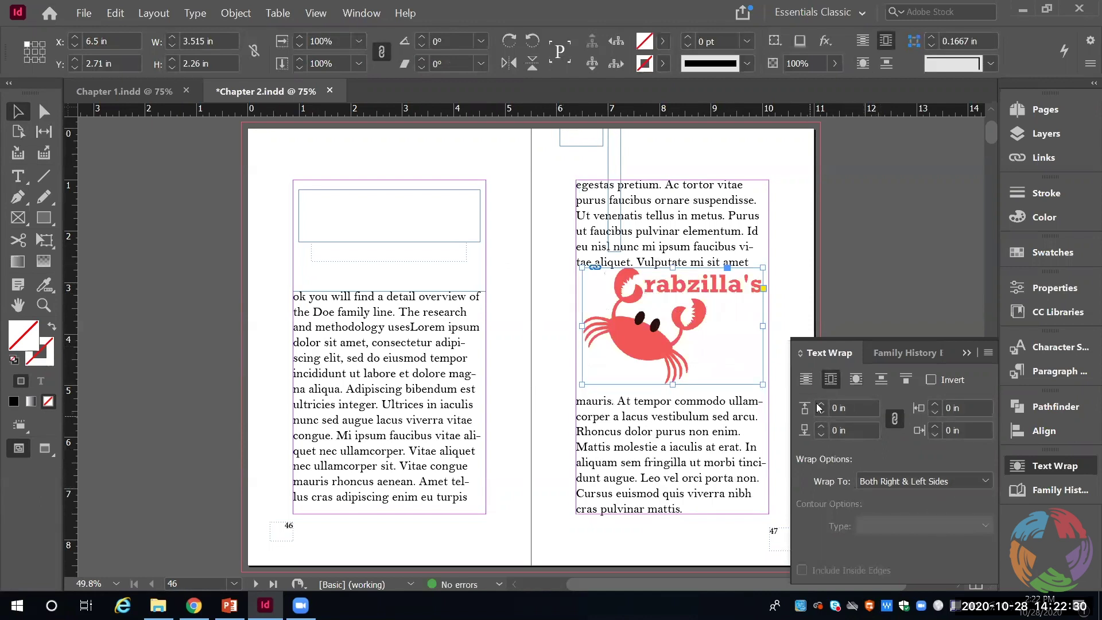
left_click(823, 404)
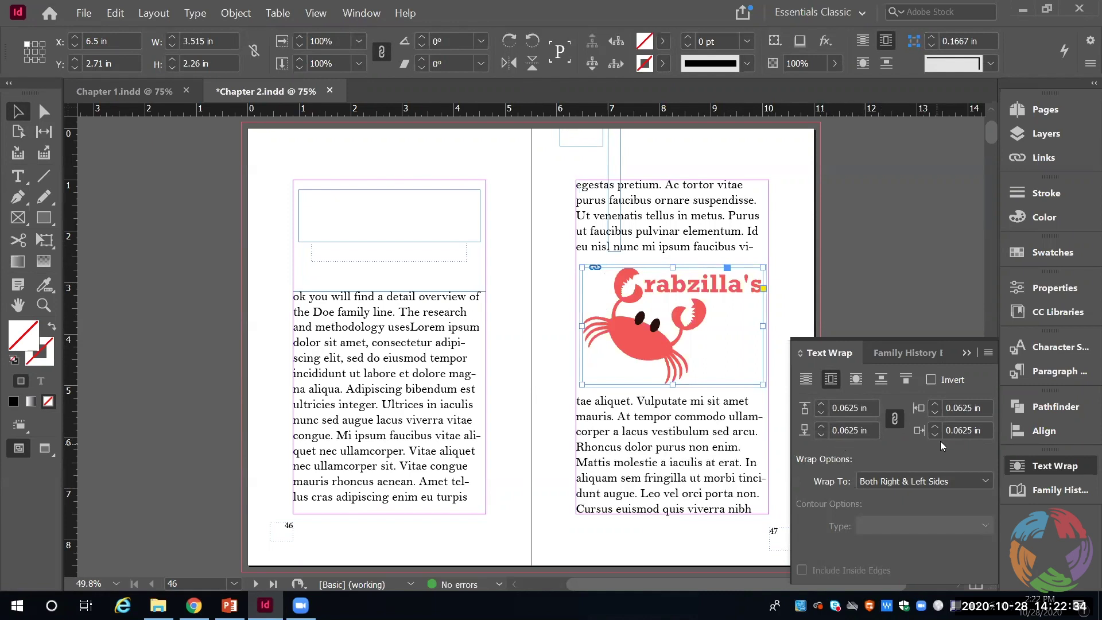
left_click_drag(698, 320, 695, 322)
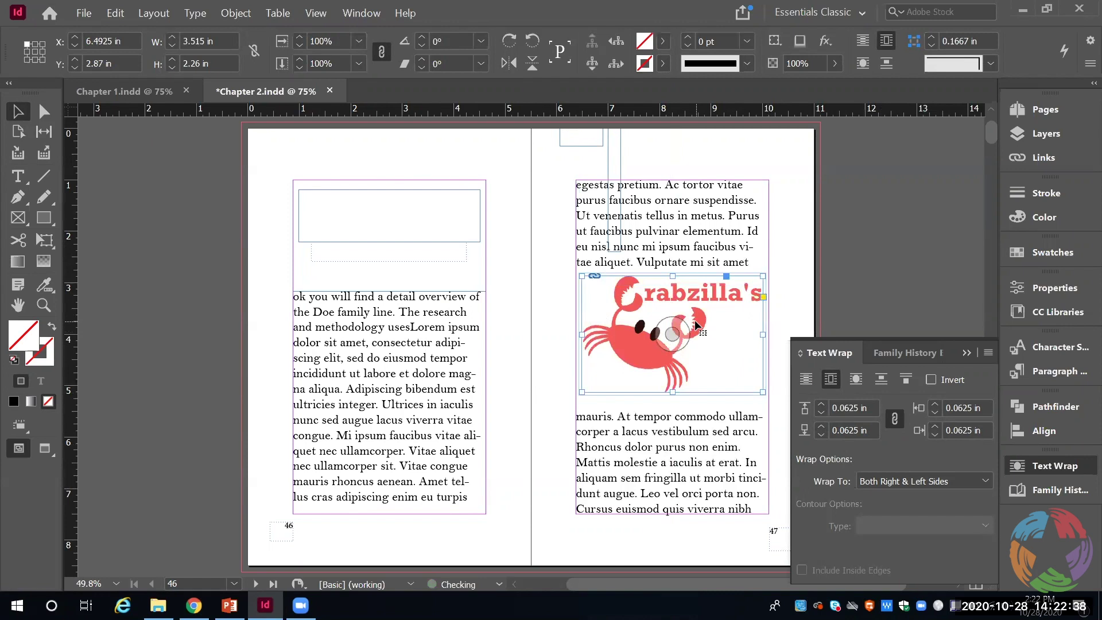
Delete the two stray empty text frames near the upper edge of page 47
left_click(614, 145)
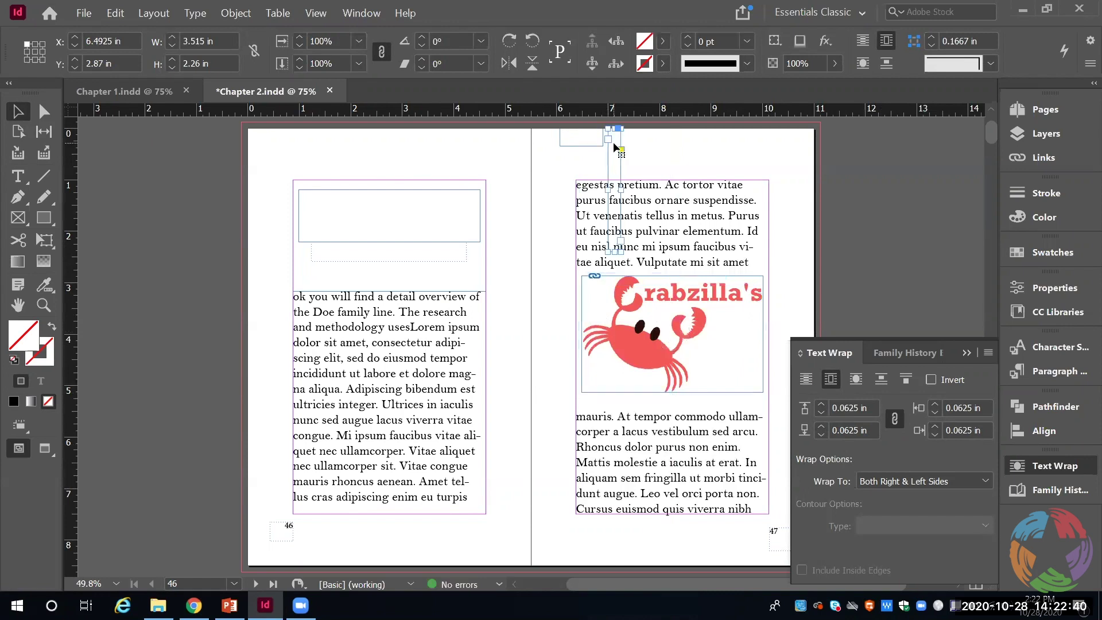
left_click(613, 144)
left_click(592, 130)
key("Delete")
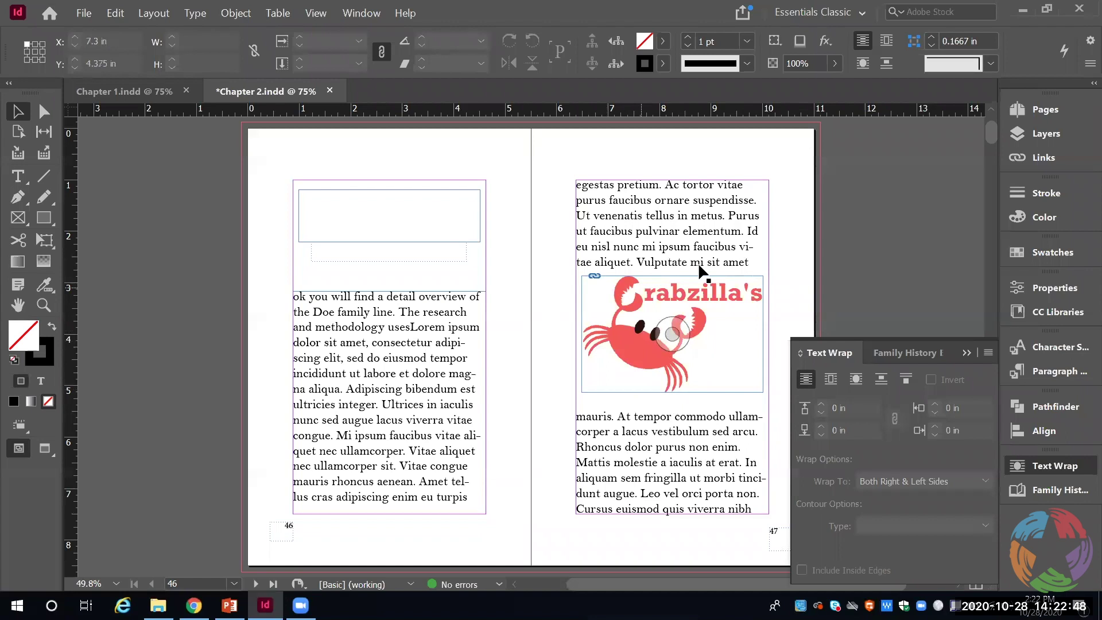
Apply the Paragraph character style to the whole body text story that starts on page 46
triple_click(335, 344)
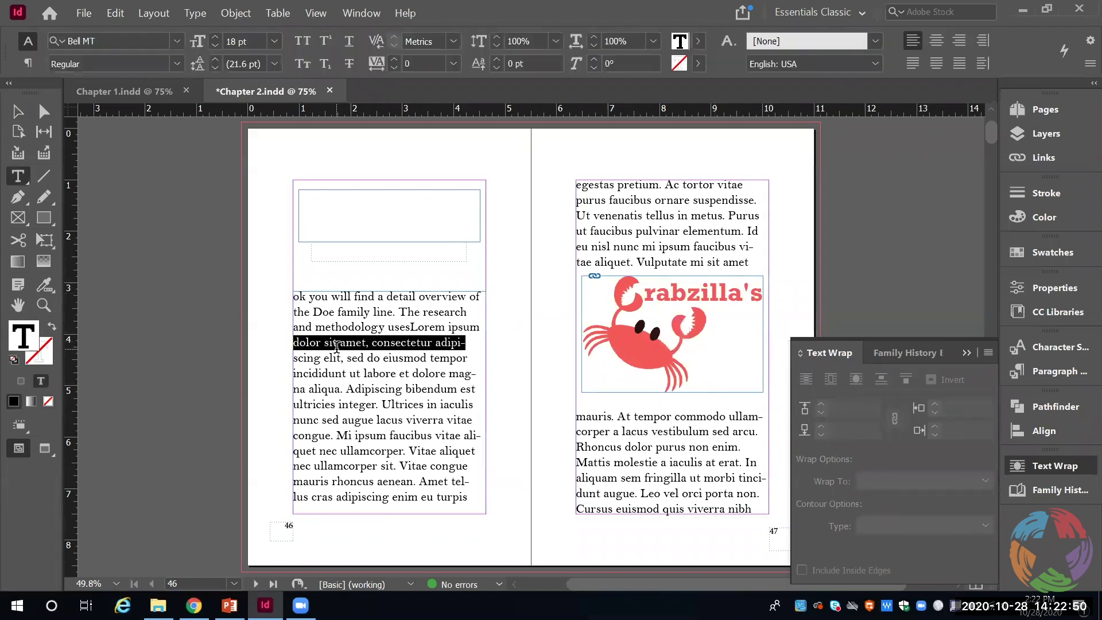
key("ctrl+a")
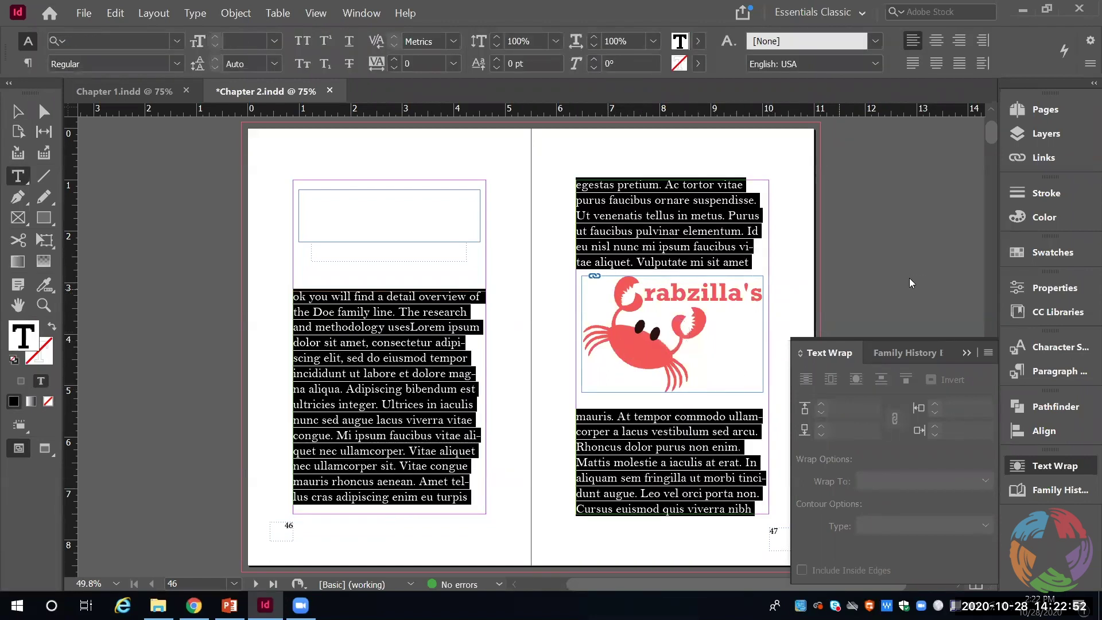
left_click(1059, 371)
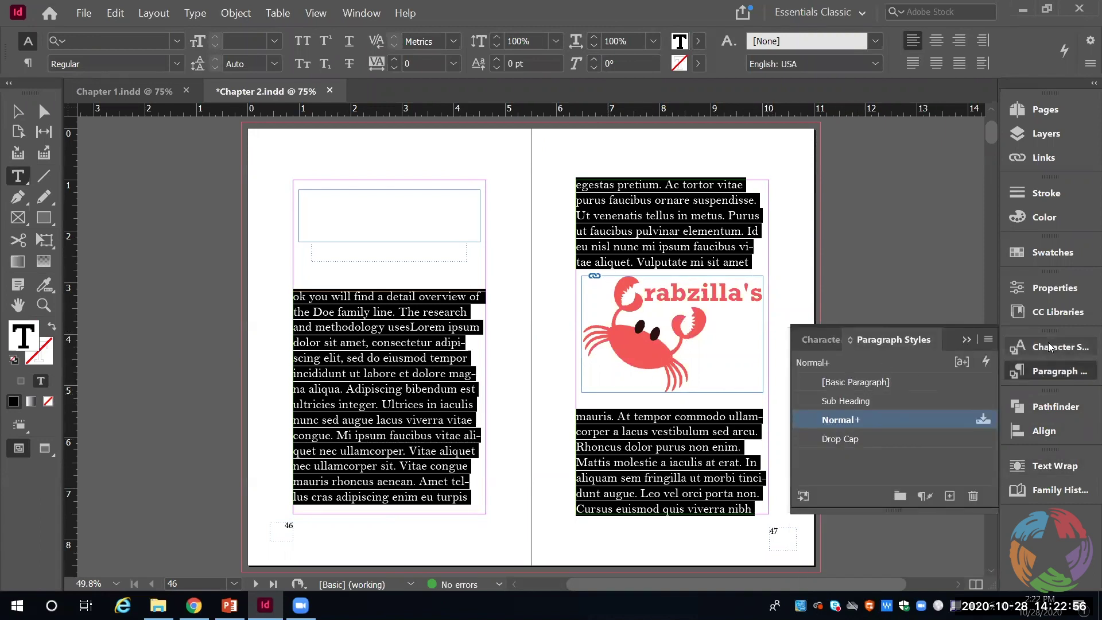
left_click(1049, 347)
left_click(842, 403)
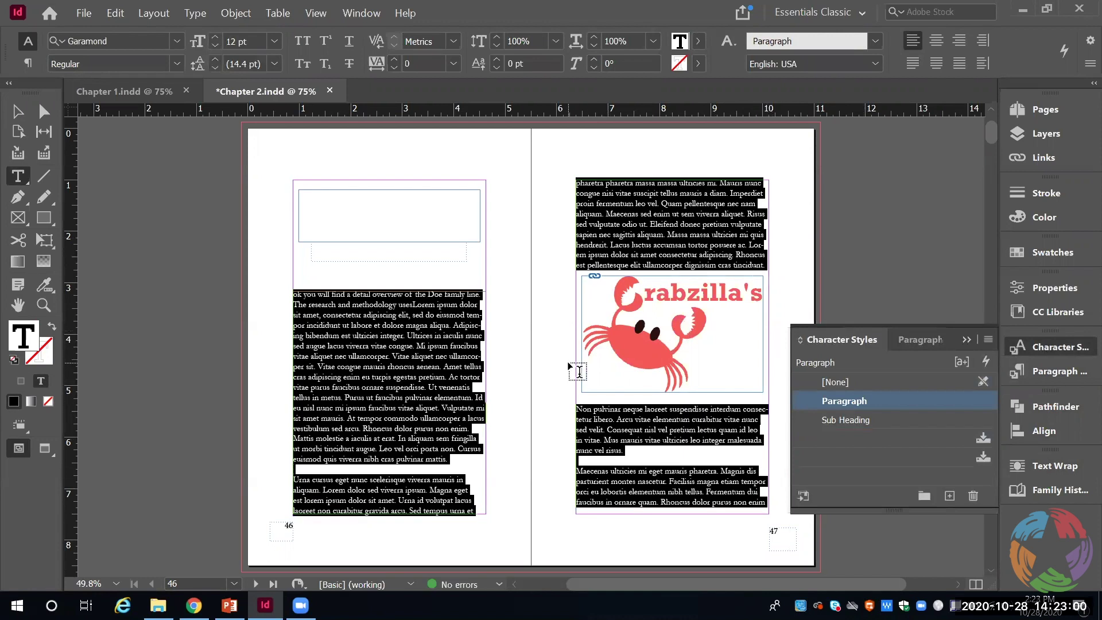
Apply the Drop Cap paragraph style to the opening paragraph of the body text on page 46
left_click(293, 295)
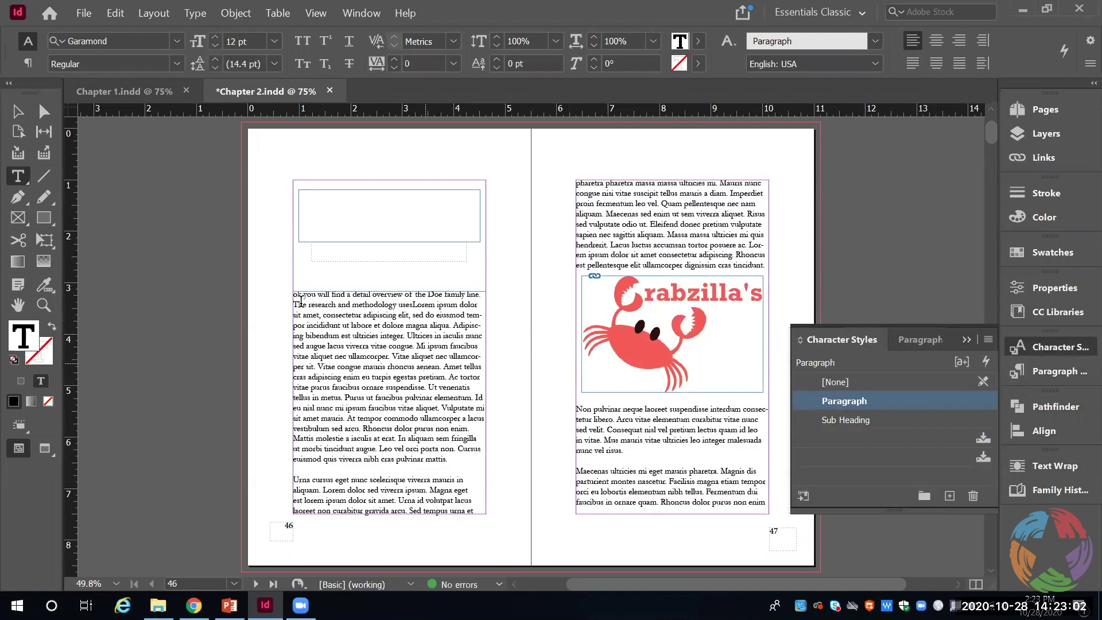
left_click_drag(289, 295, 298, 295)
left_click(1039, 373)
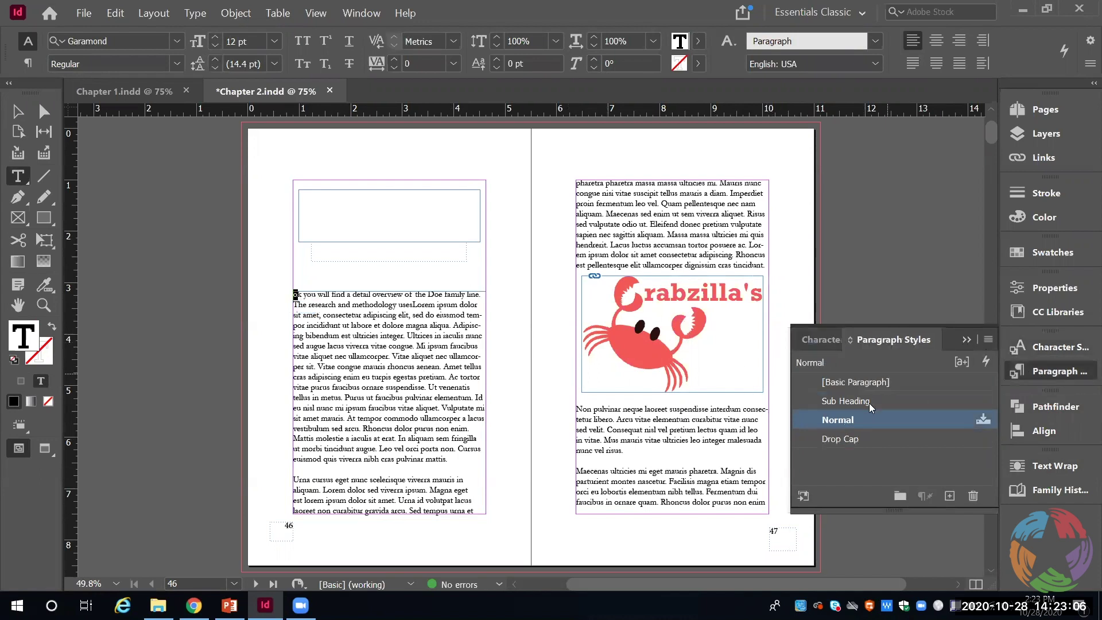
left_click(838, 440)
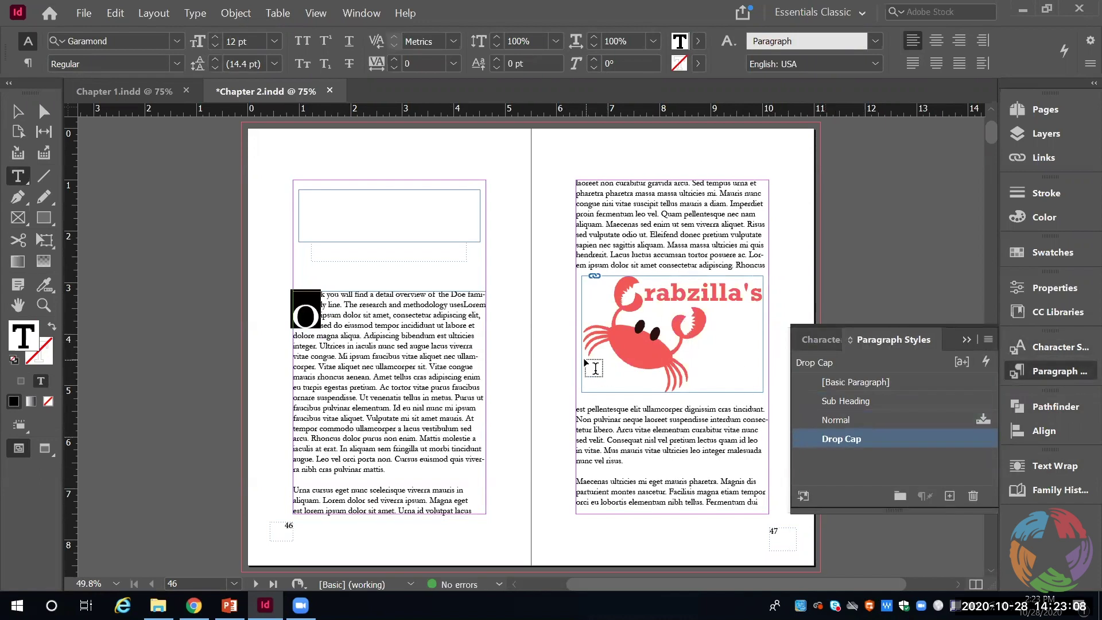
Set the drop cap letter at the start of page 46's body text to All Caps
left_click(348, 335)
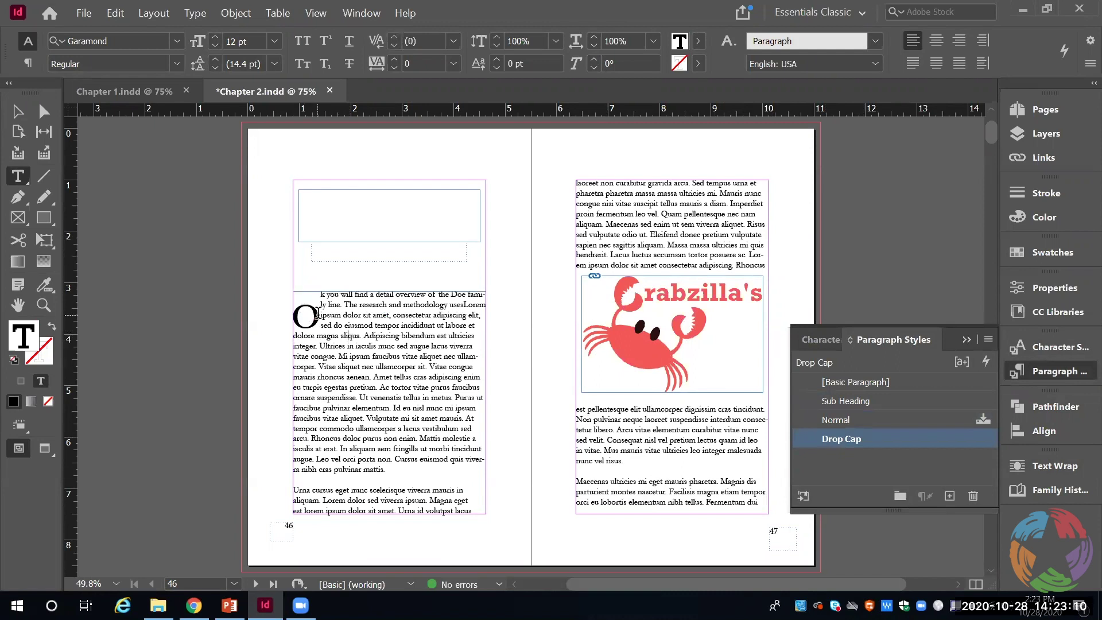
left_click_drag(317, 314, 300, 310)
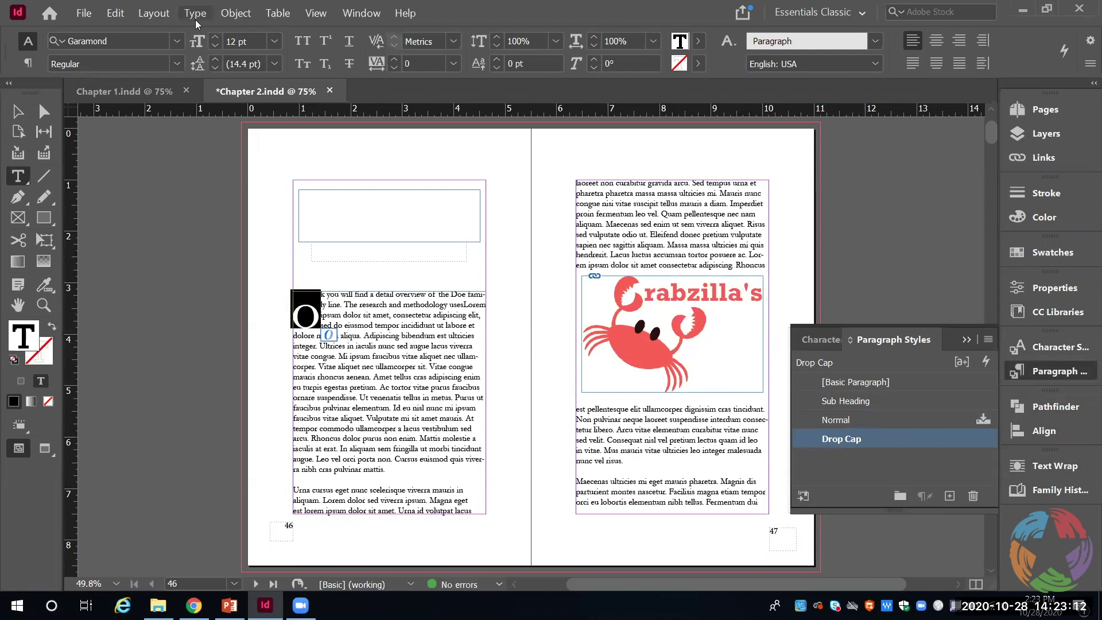
left_click(303, 40)
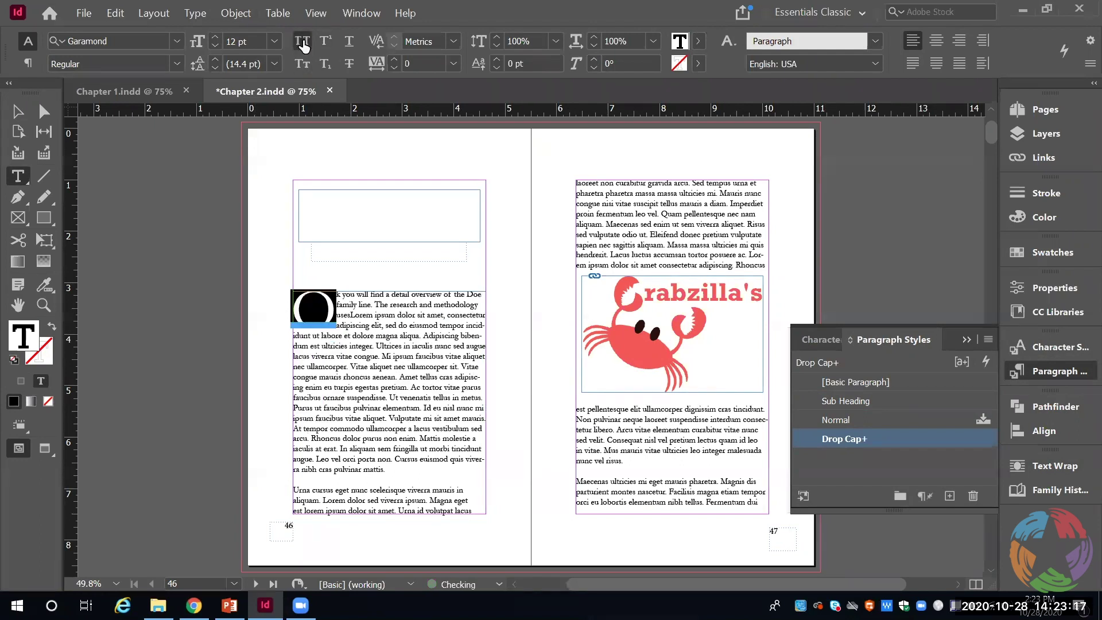
left_click(343, 299)
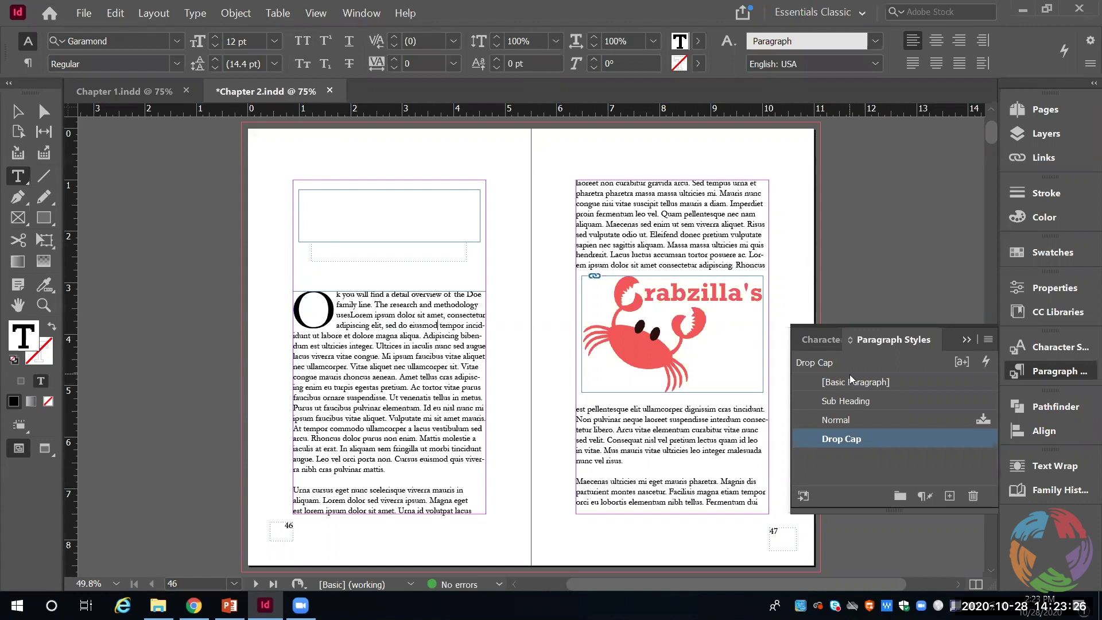
left_click(675, 251)
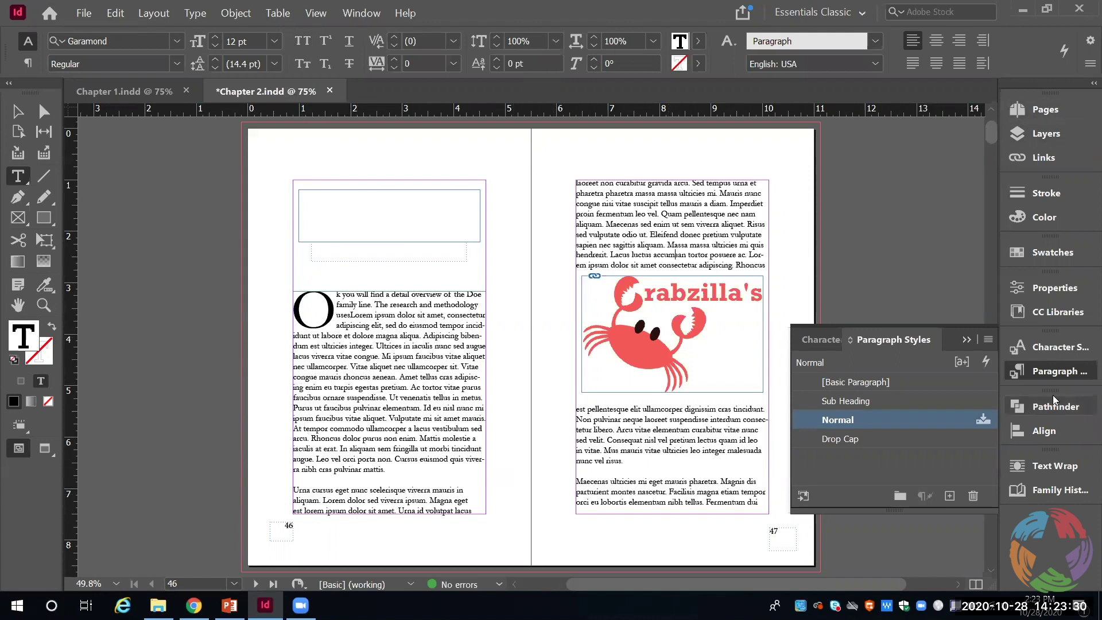
Inspect the text frames on pages 48–49, selecting each one through its entry in Layer 1
left_click_drag(993, 131, 939, 158)
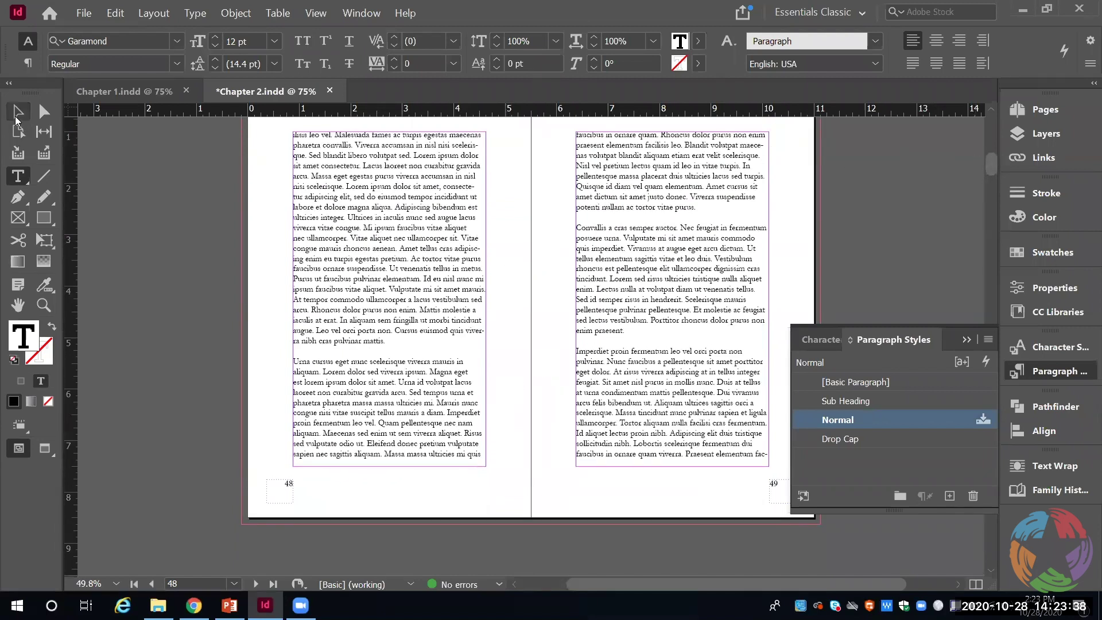
left_click(17, 118)
left_click(429, 284)
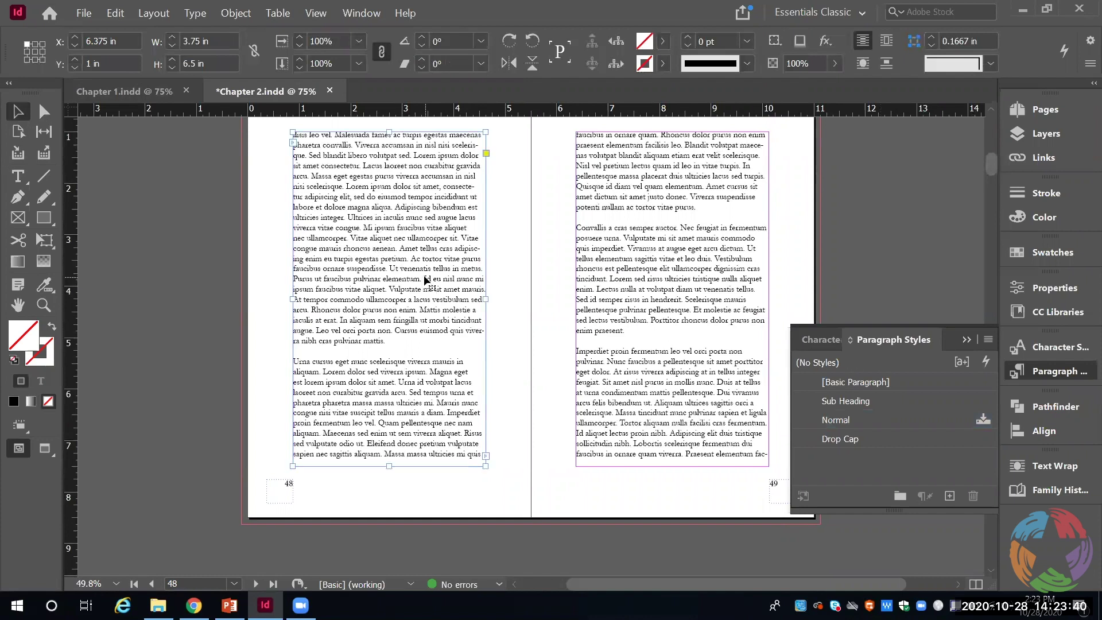
left_click(1041, 110)
left_click(1041, 110)
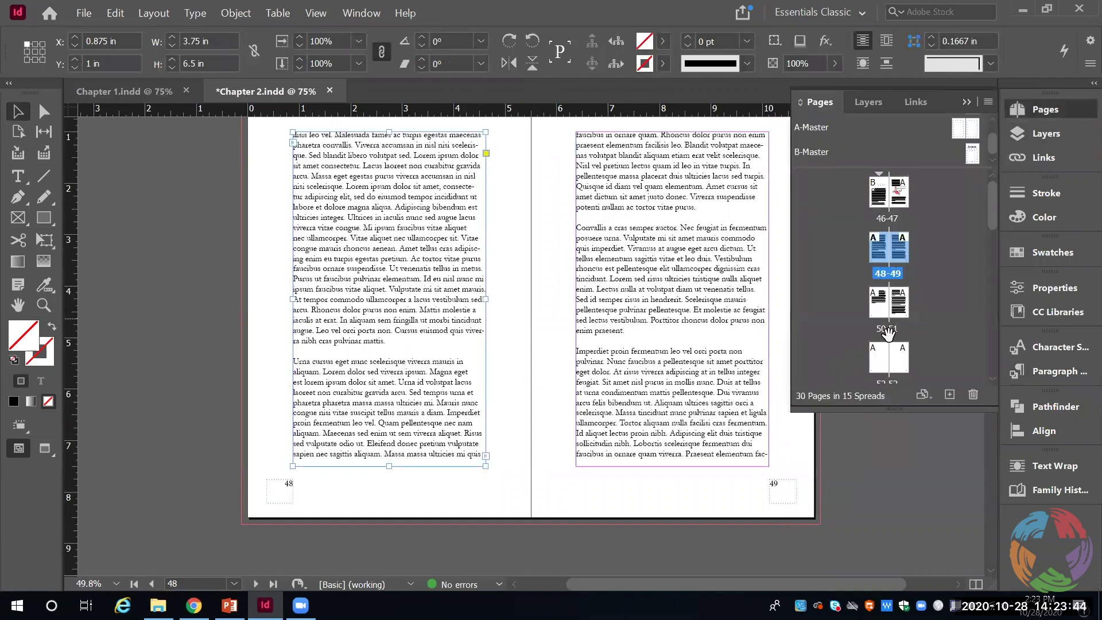
left_click(1067, 138)
left_click(844, 124)
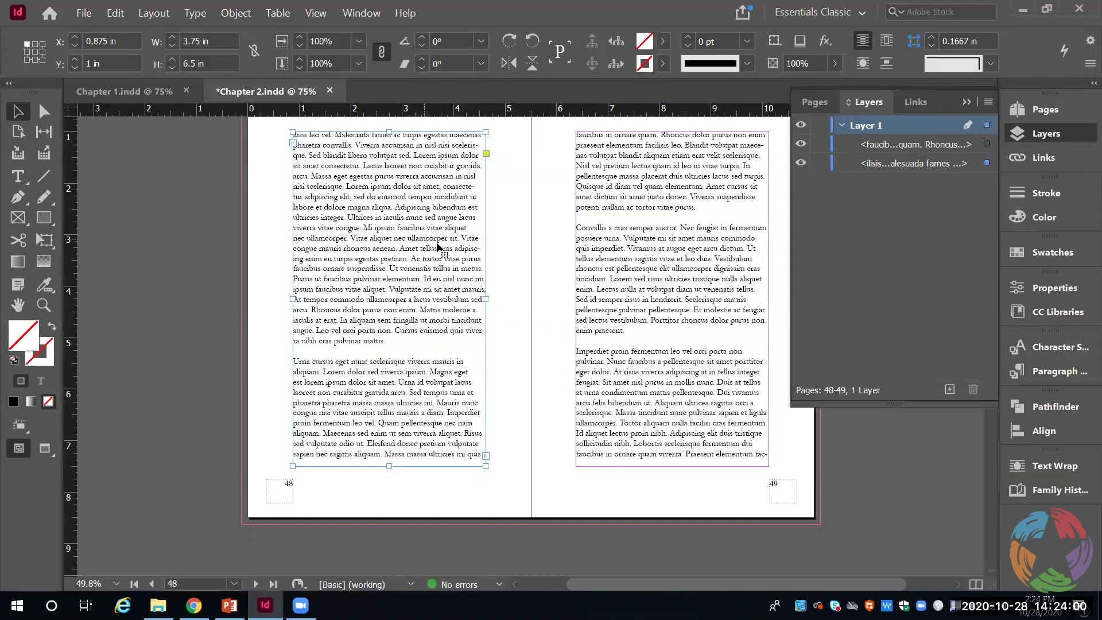
left_click(986, 144)
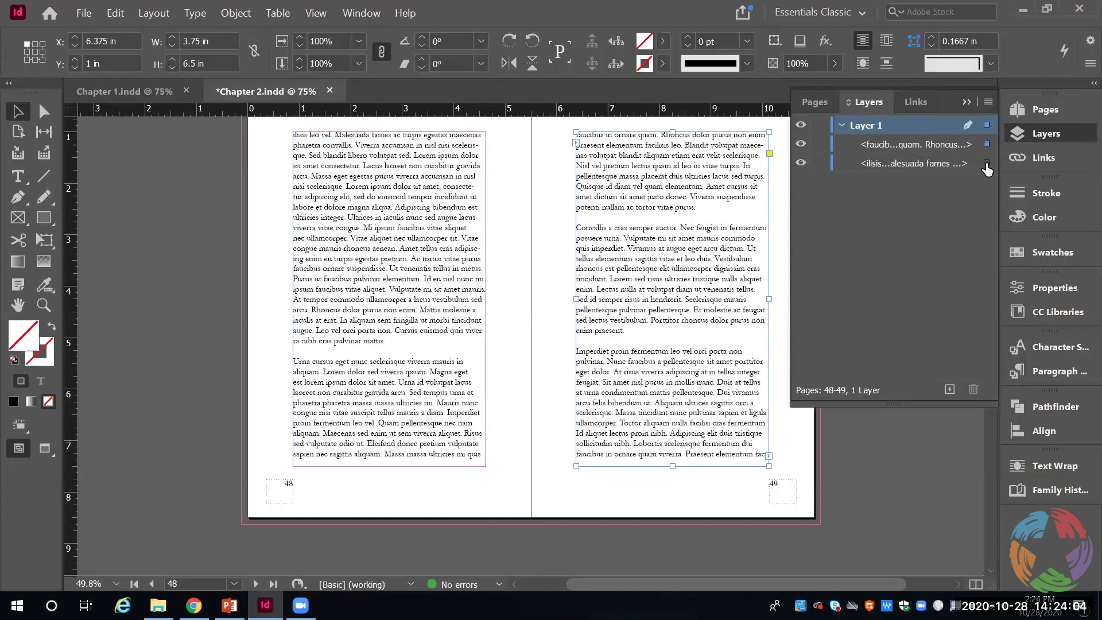
left_click(987, 163)
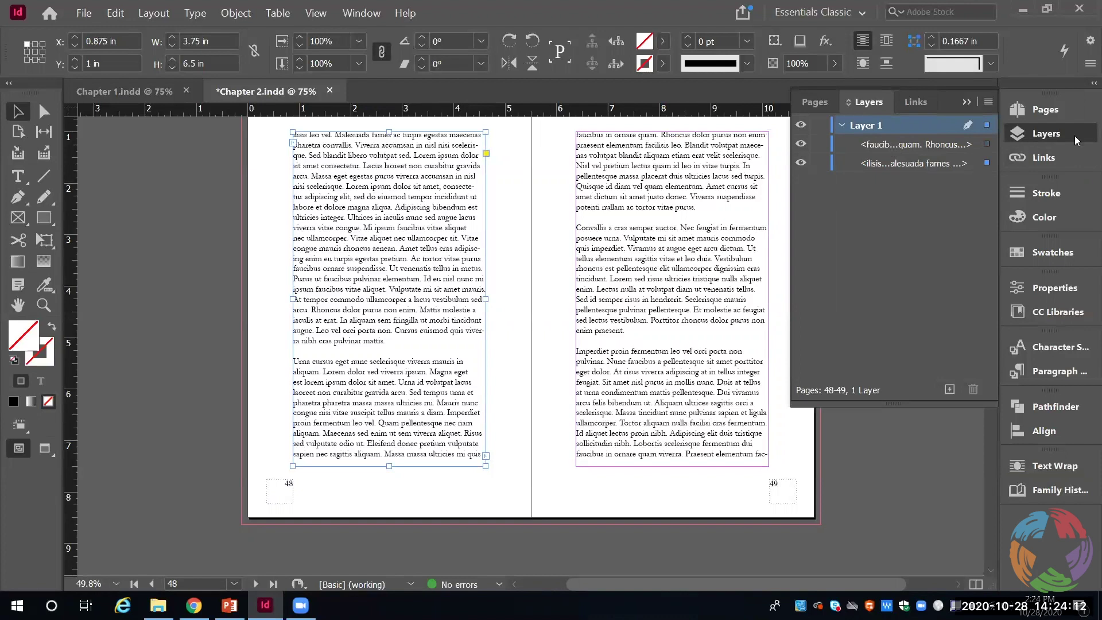
Review the text wrap settings and the Wrap To choices of the crab logo on page 47
left_click(1059, 462)
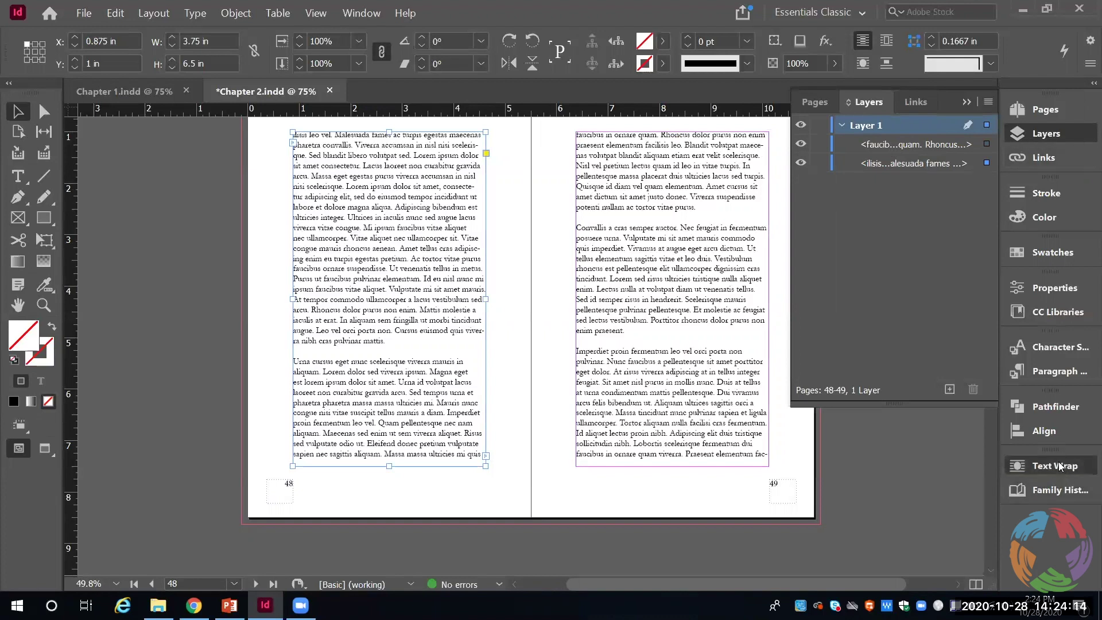
left_click_drag(989, 168, 988, 143)
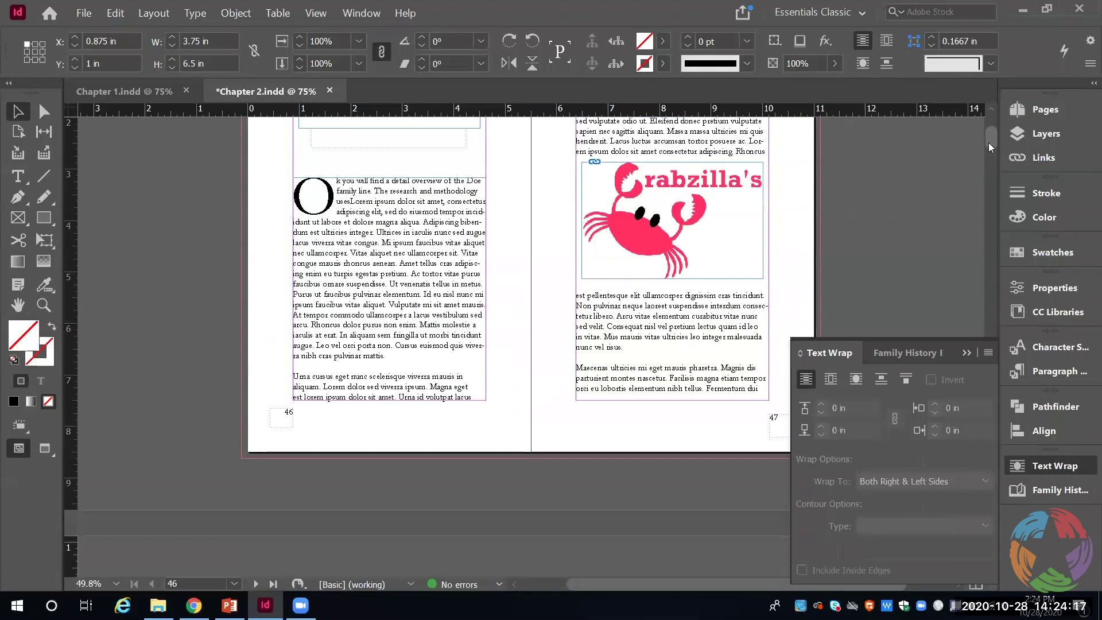
left_click(654, 219)
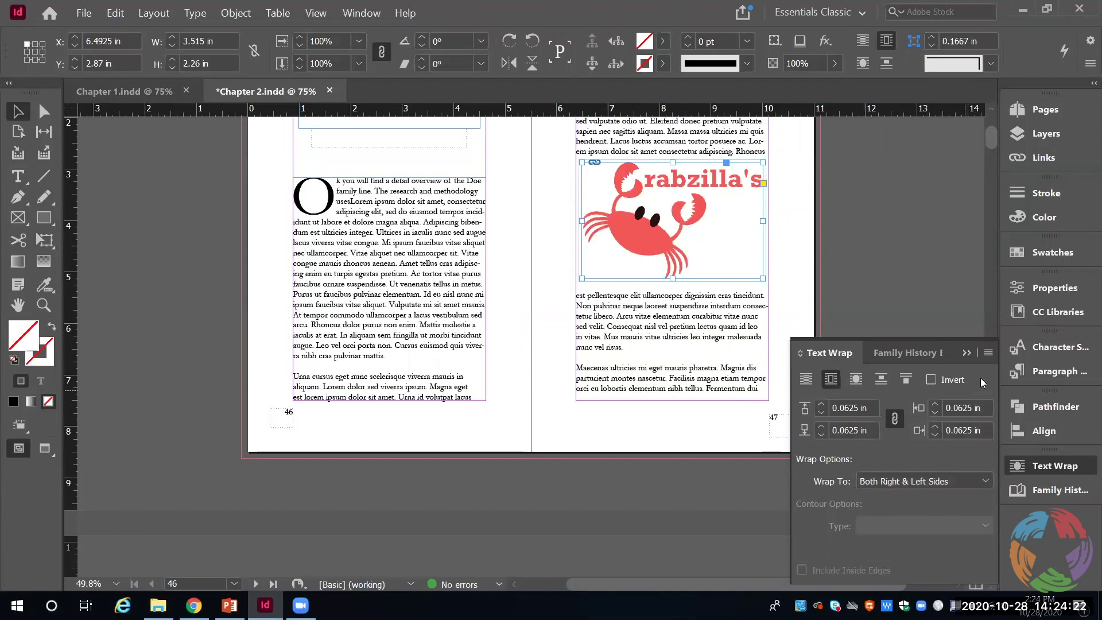
left_click(987, 353)
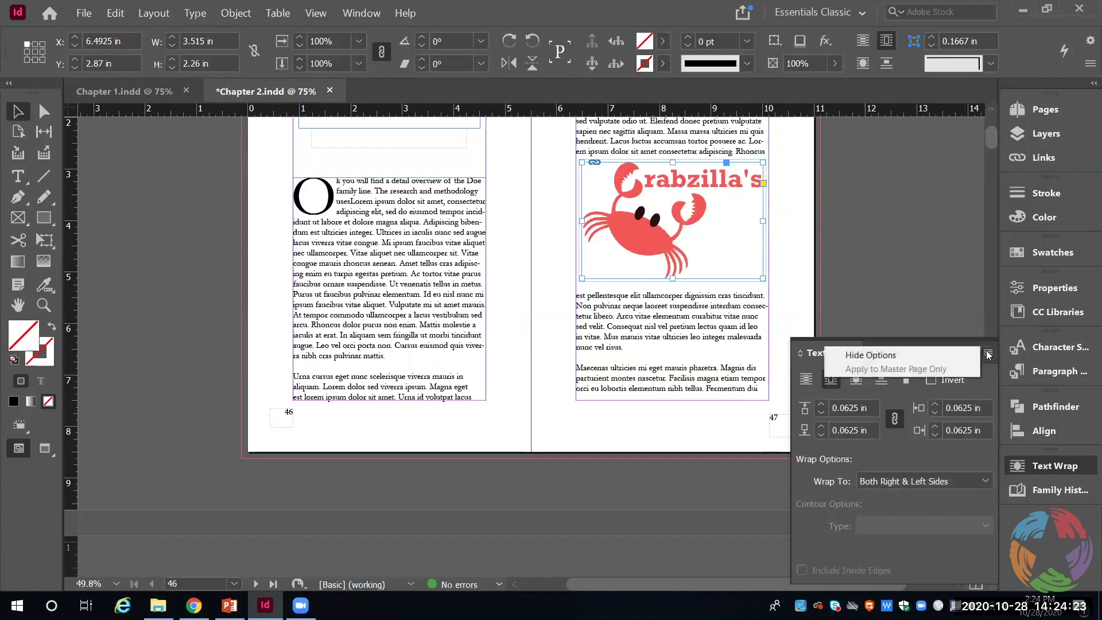
left_click(876, 502)
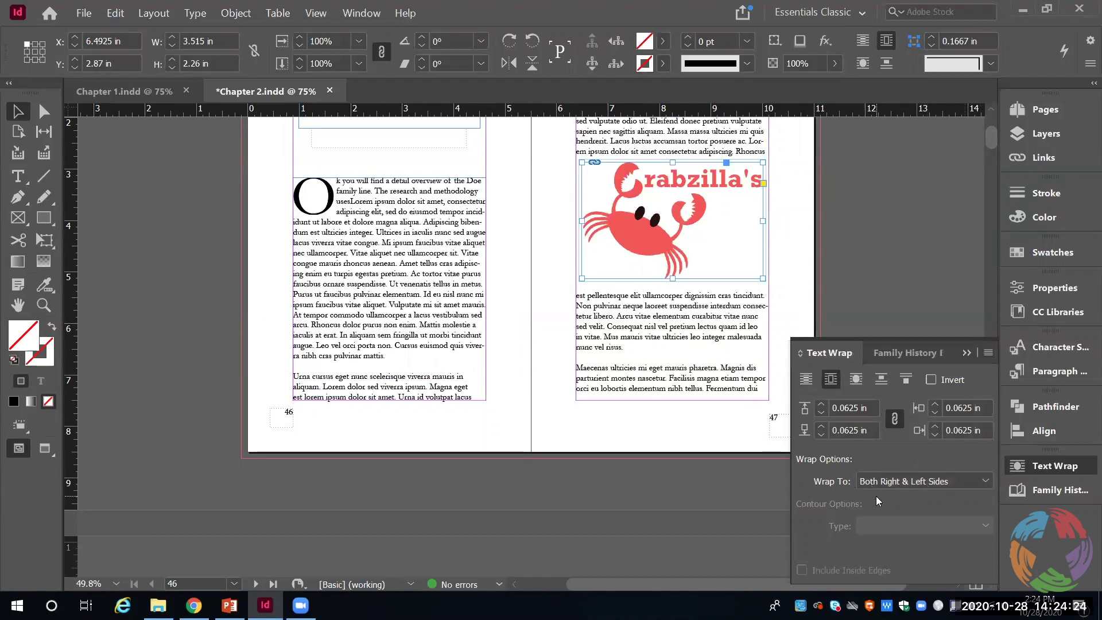
left_click(963, 483)
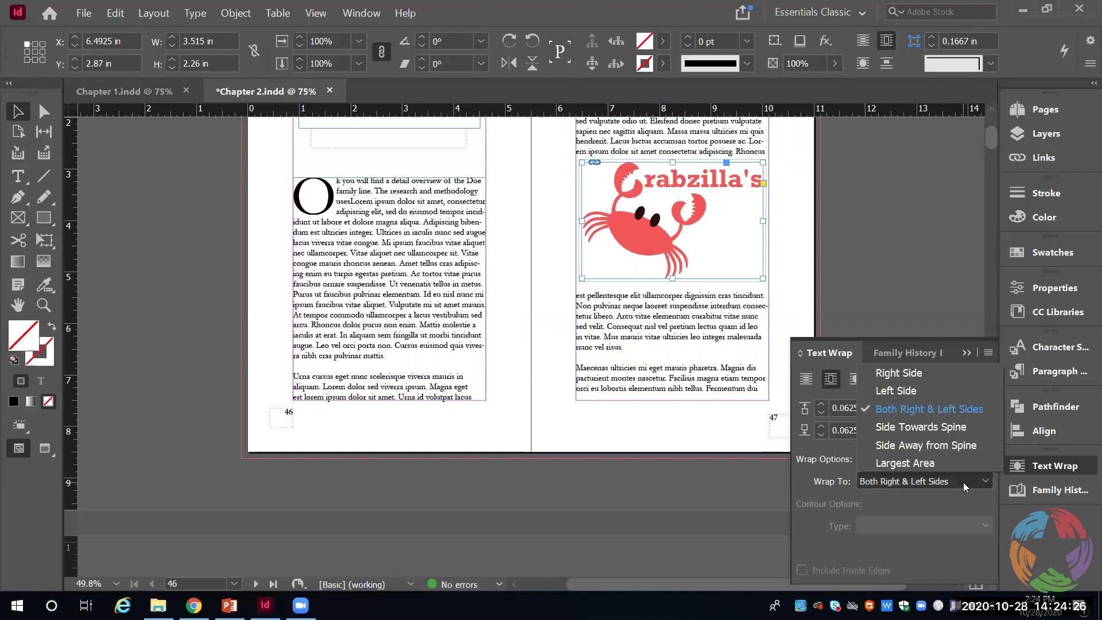
left_click(931, 524)
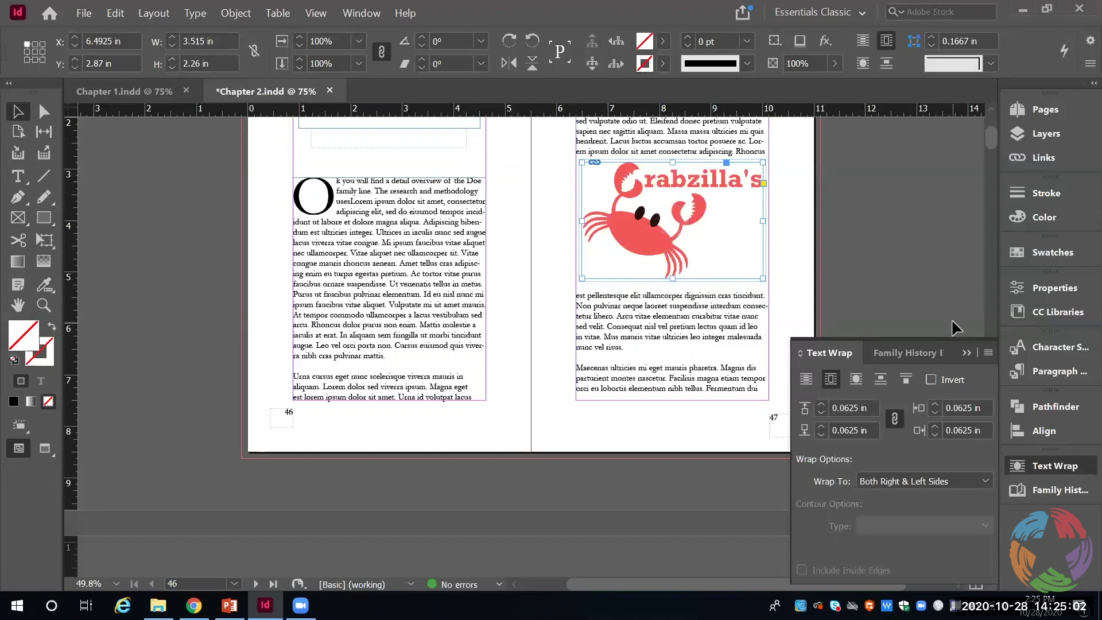
left_click(1069, 467)
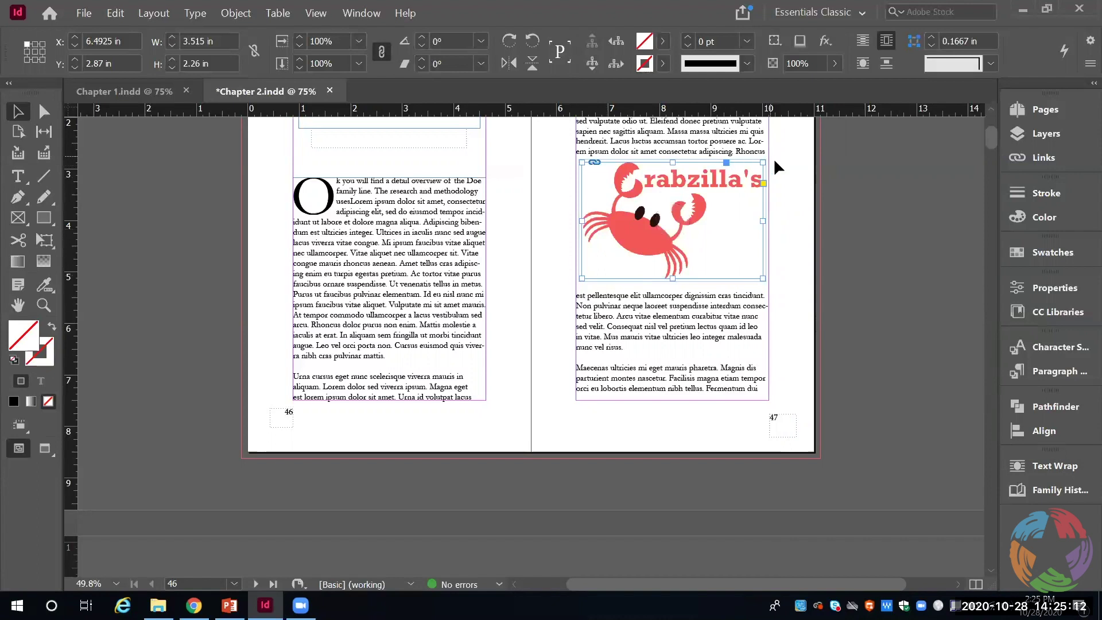
Show the Object Styles panel and dock it with the Character Styles and Paragraph Styles panels
left_click(196, 14)
mouse_move(222, 15)
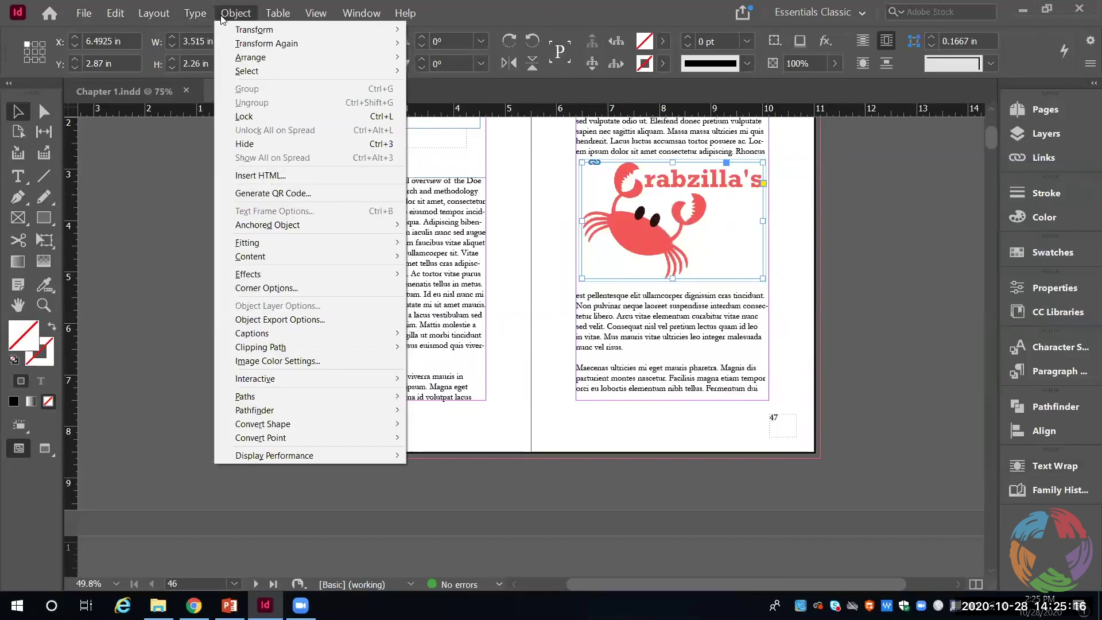
mouse_move(282, 261)
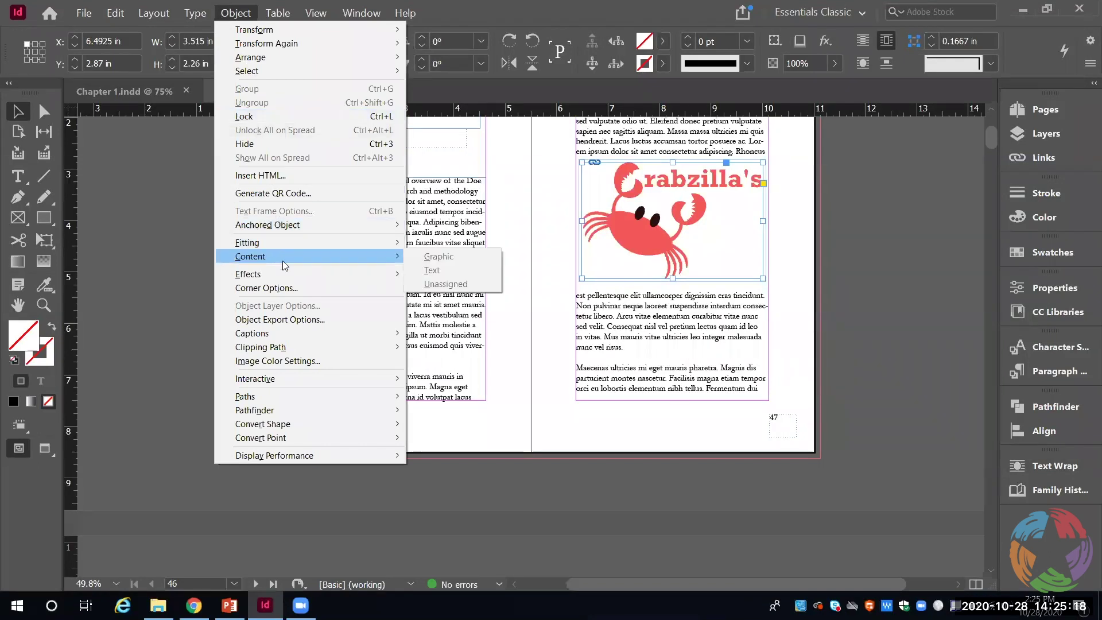
mouse_move(317, 395)
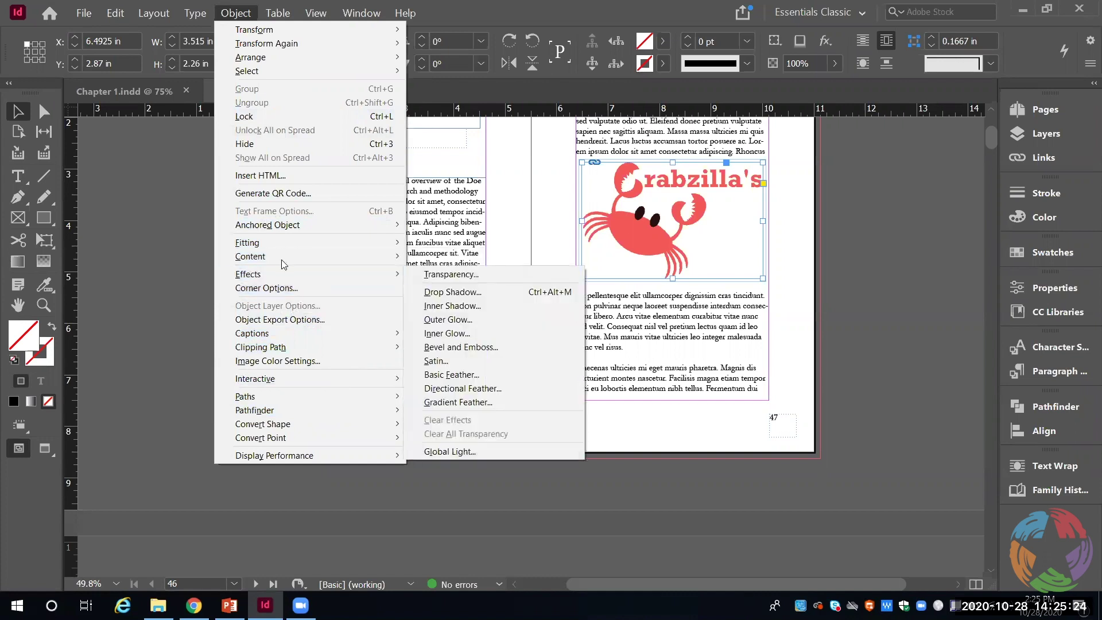
mouse_move(279, 228)
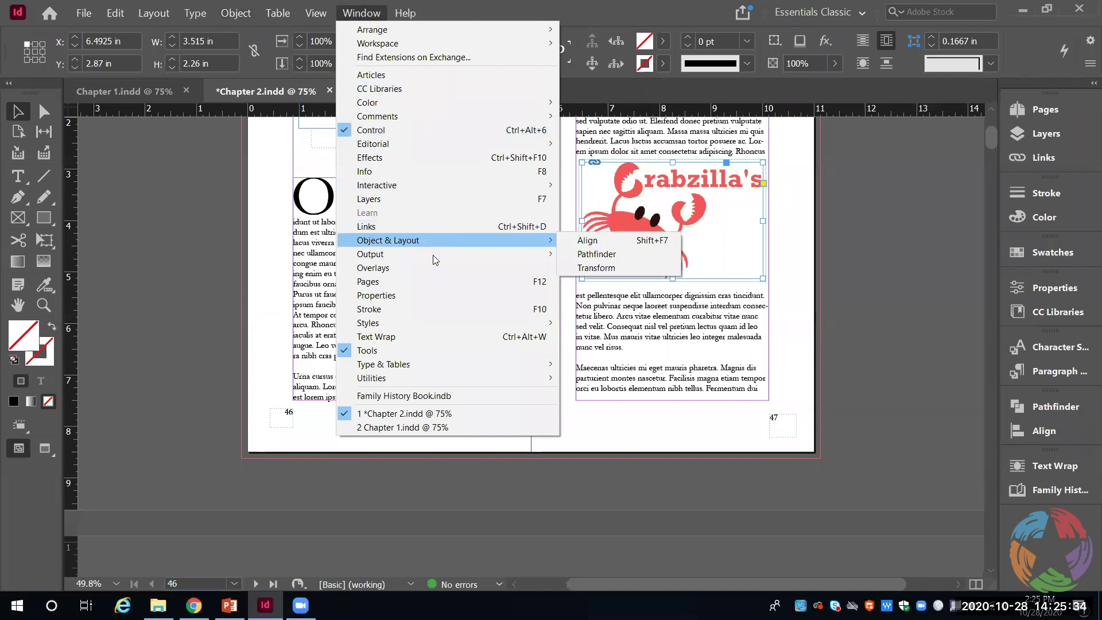
mouse_move(475, 324)
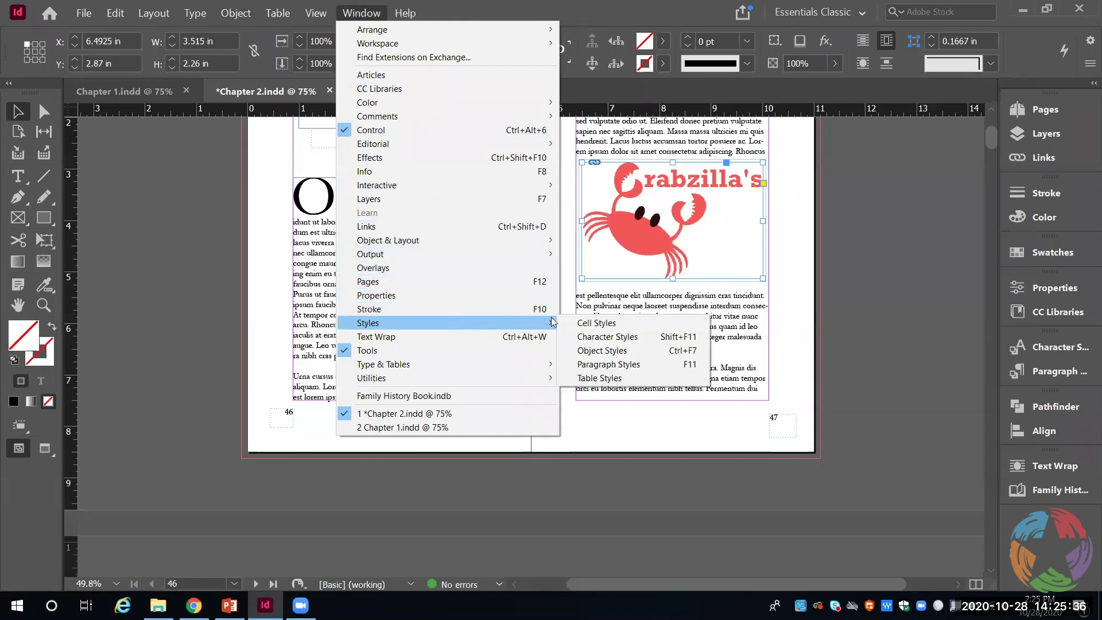
left_click(611, 356)
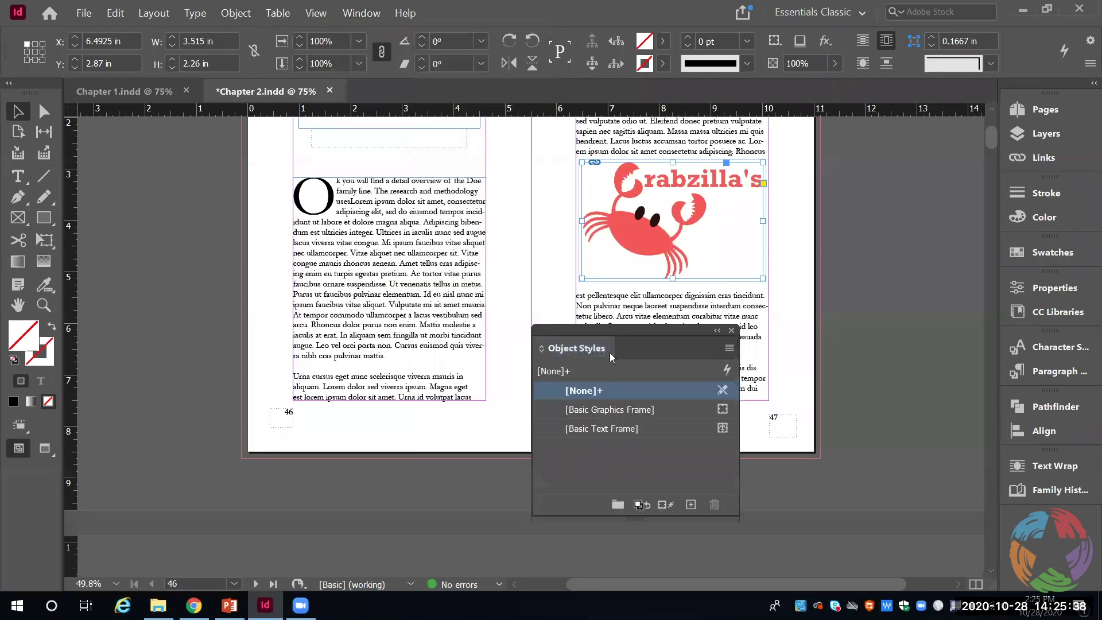
left_click_drag(597, 351, 1069, 374)
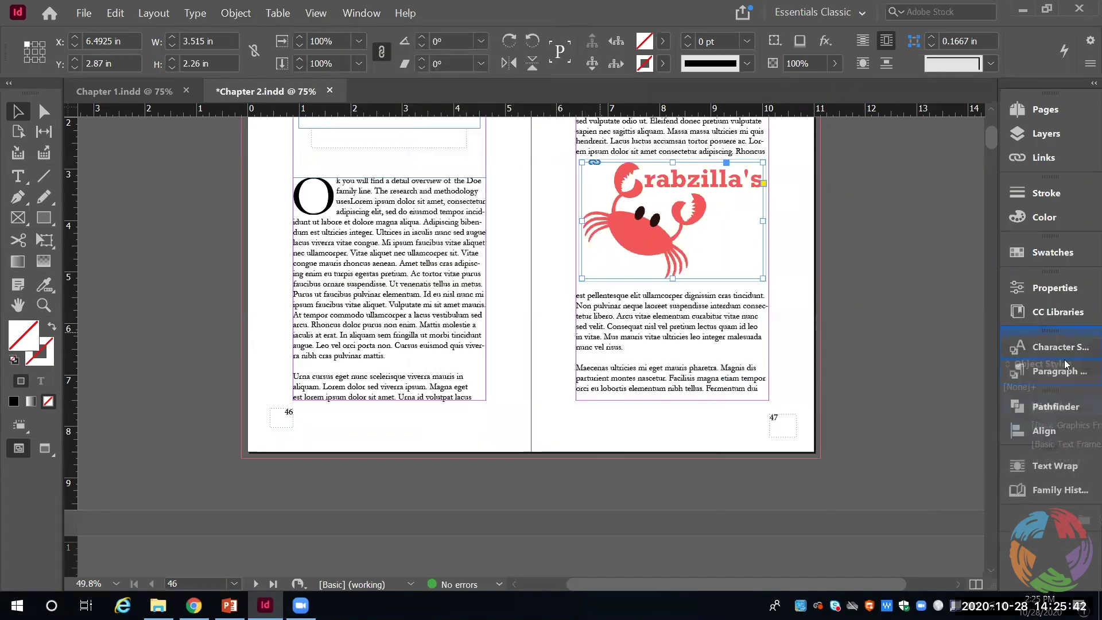
Check which Anchored Object commands are available for the crab logo's image content and for its frame on page 47
left_click(672, 221)
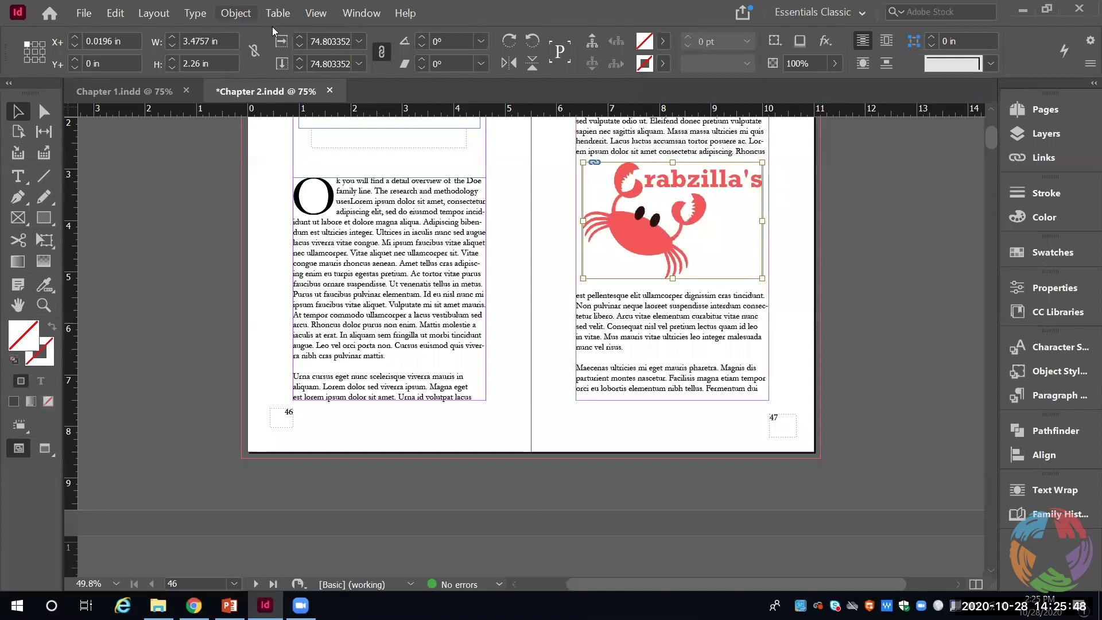
left_click(230, 14)
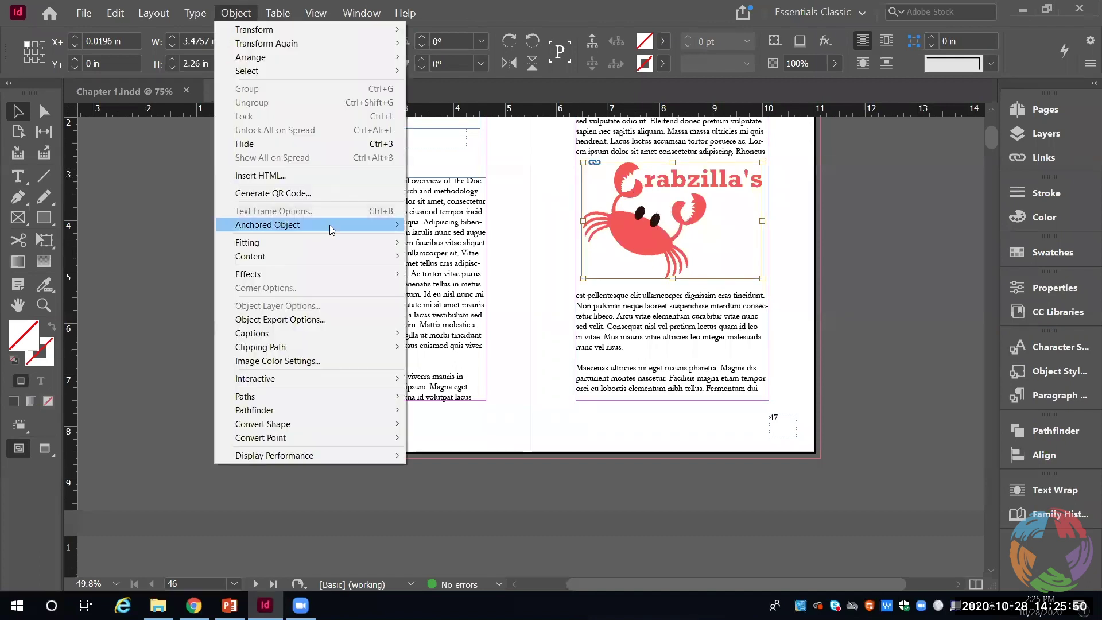
mouse_move(328, 227)
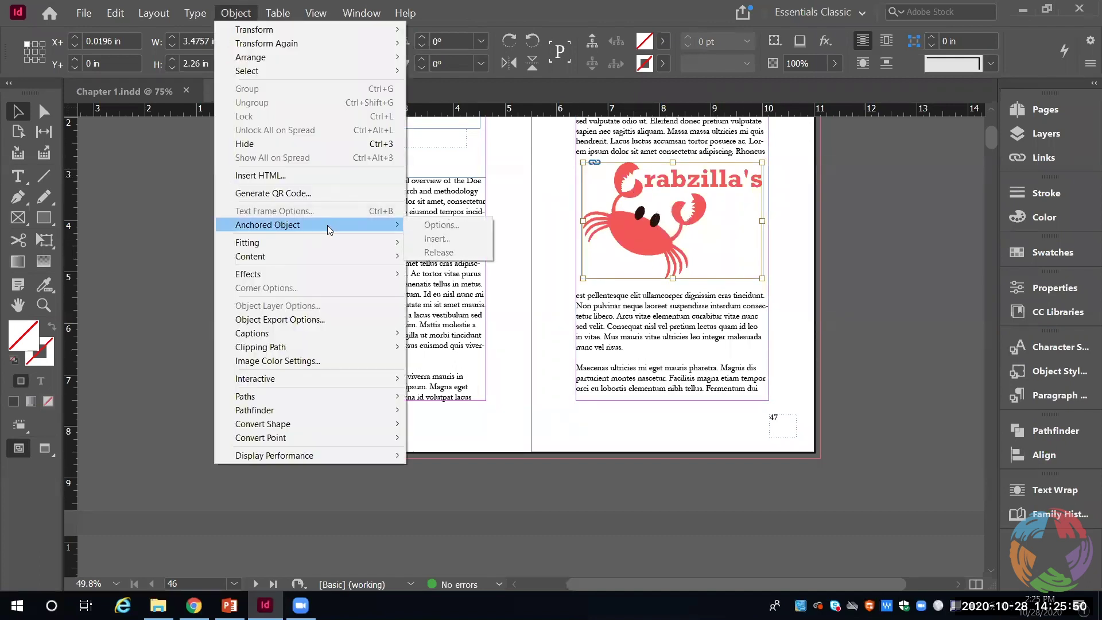
left_click(664, 262)
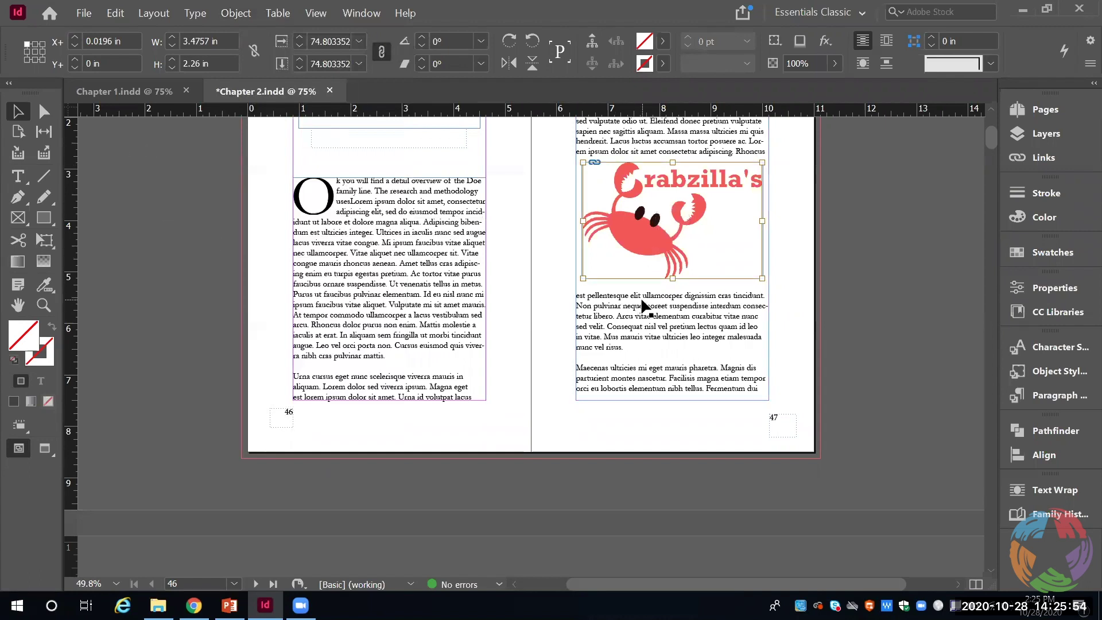
left_click(818, 291)
left_click(679, 248)
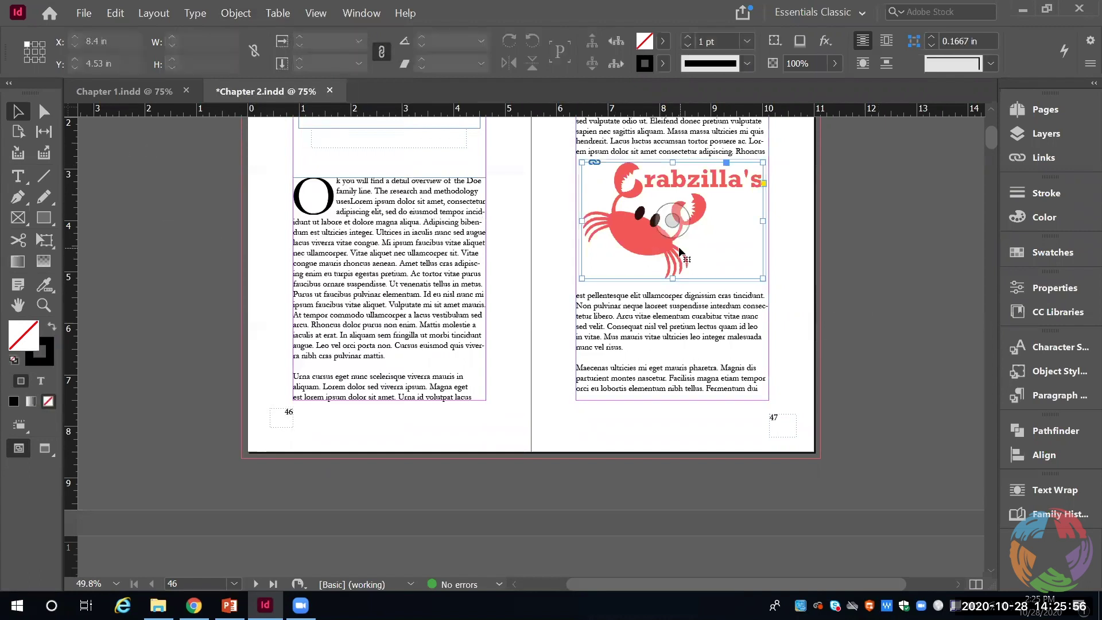
left_click(226, 15)
mouse_move(303, 224)
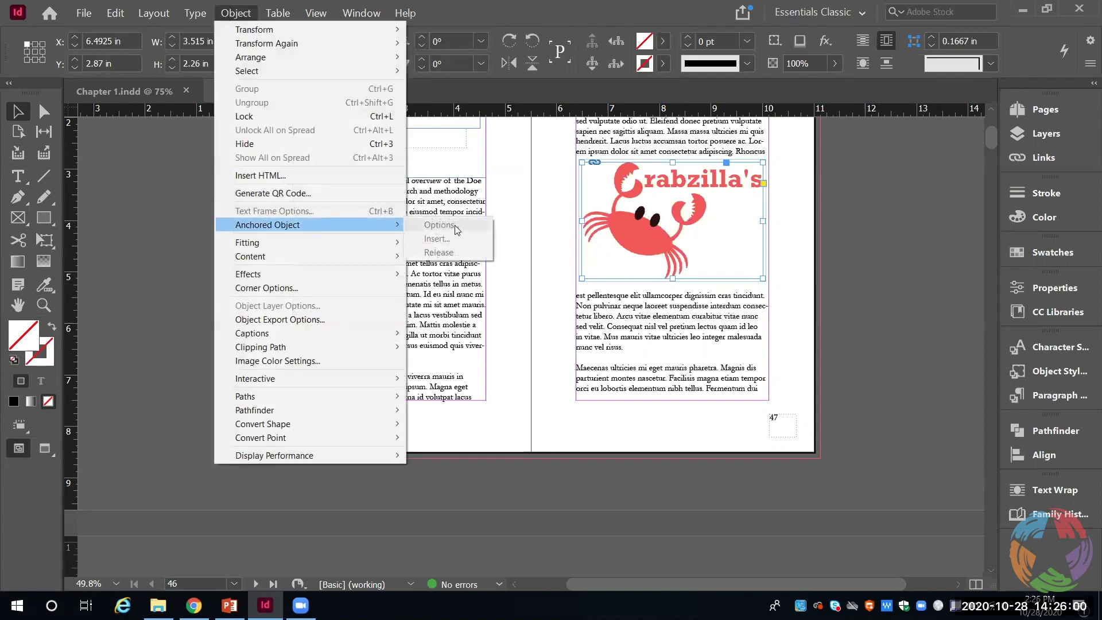
left_click(230, 14)
left_click(194, 13)
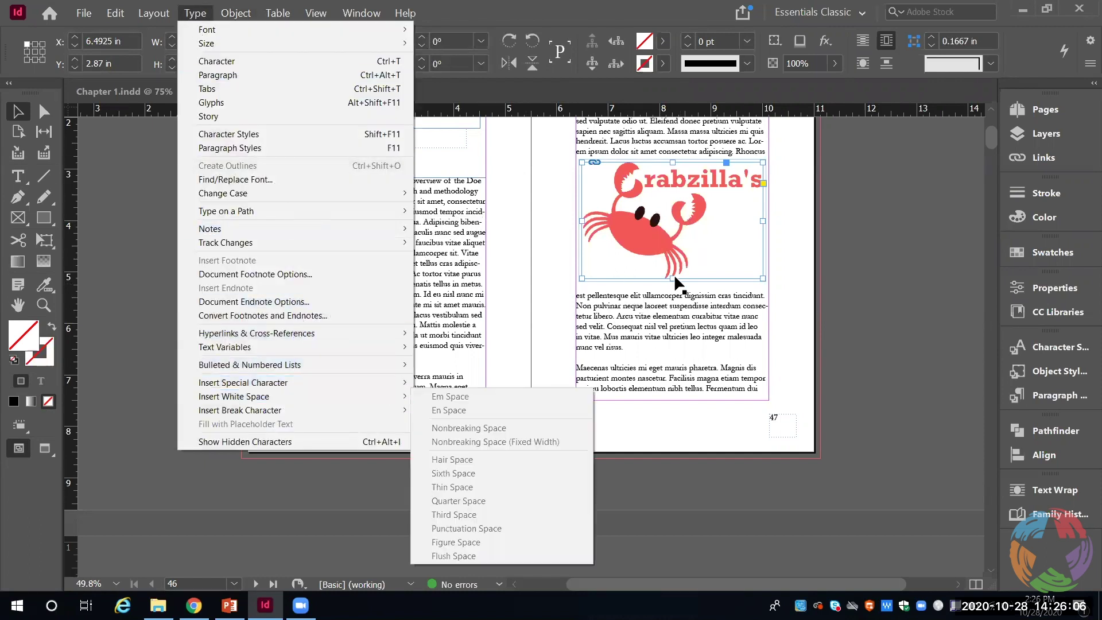
Create a new object style from the crab logo's frame on page 47 and apply it to the logo
left_click(1056, 376)
left_click(1056, 373)
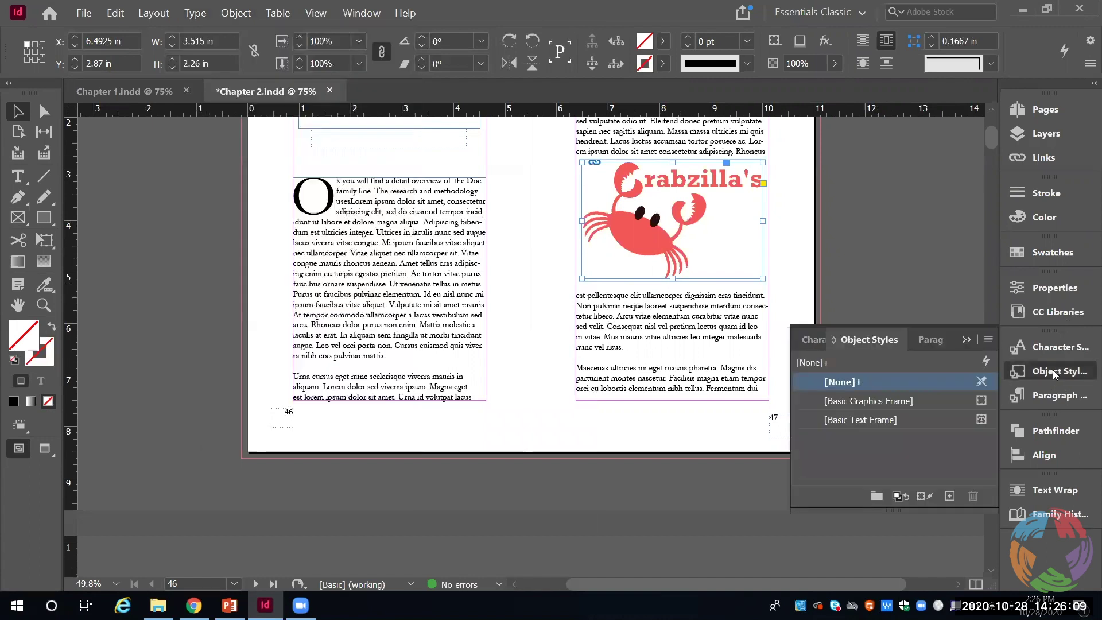
left_click(950, 496)
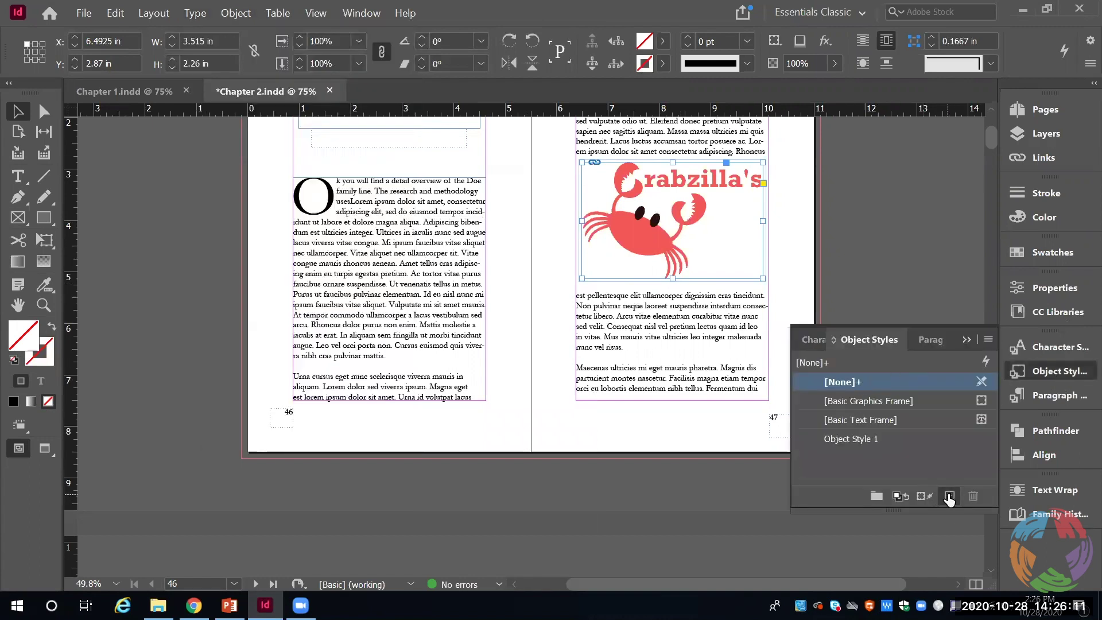
left_click(848, 437)
left_click(848, 437)
double_click(848, 437)
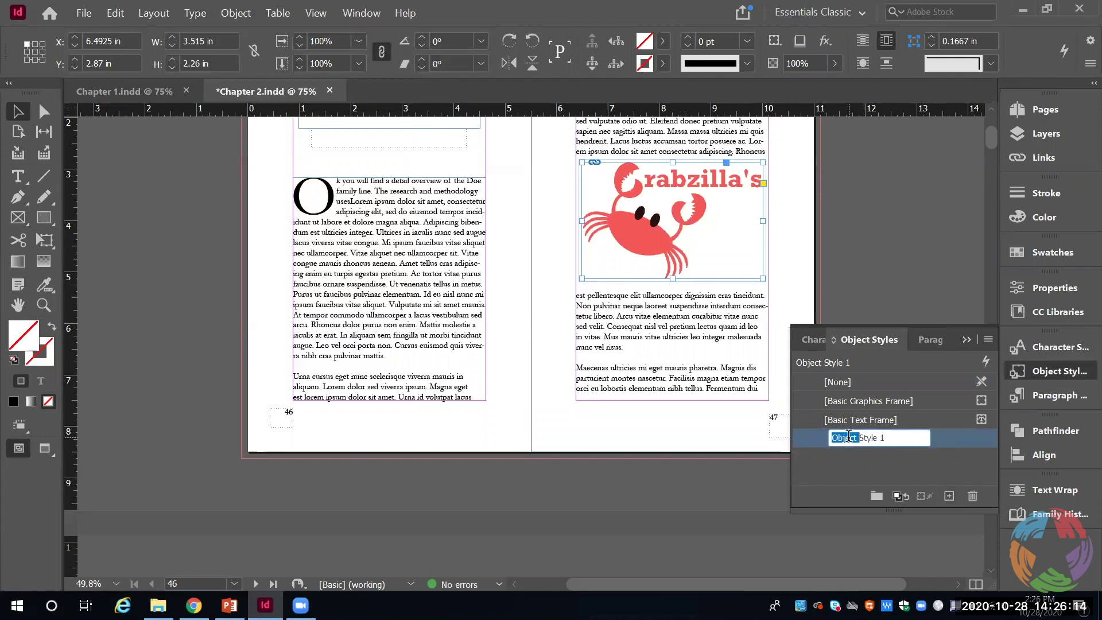
left_click(851, 473)
left_click(869, 446)
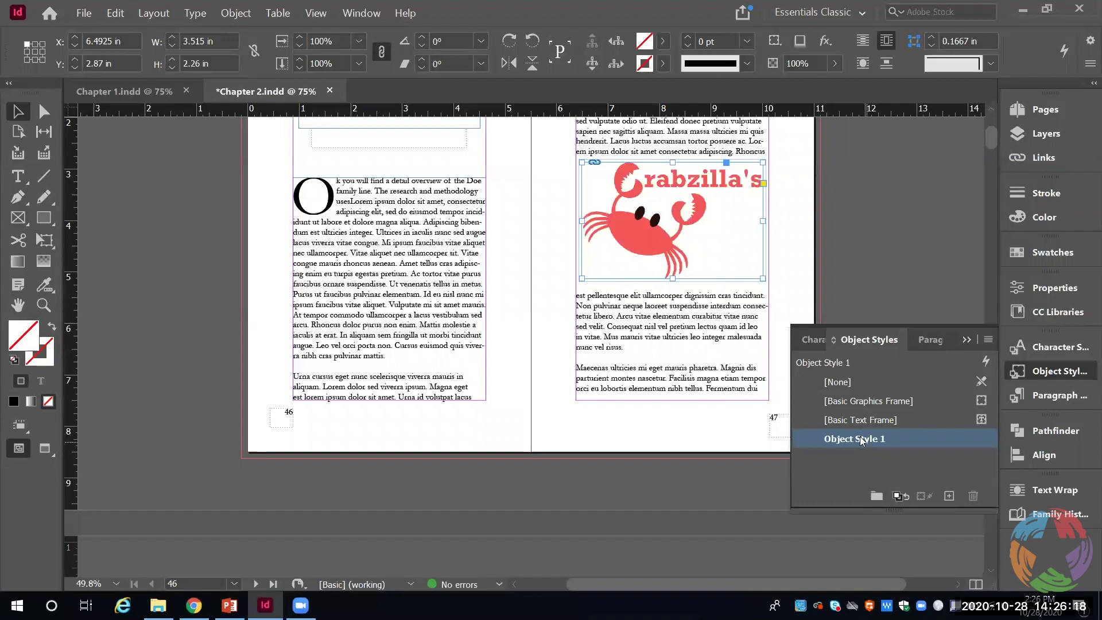
Review the attributes and effects of Object Style 1, including its stroke and corner settings, leaving the style unedited
double_click(861, 439)
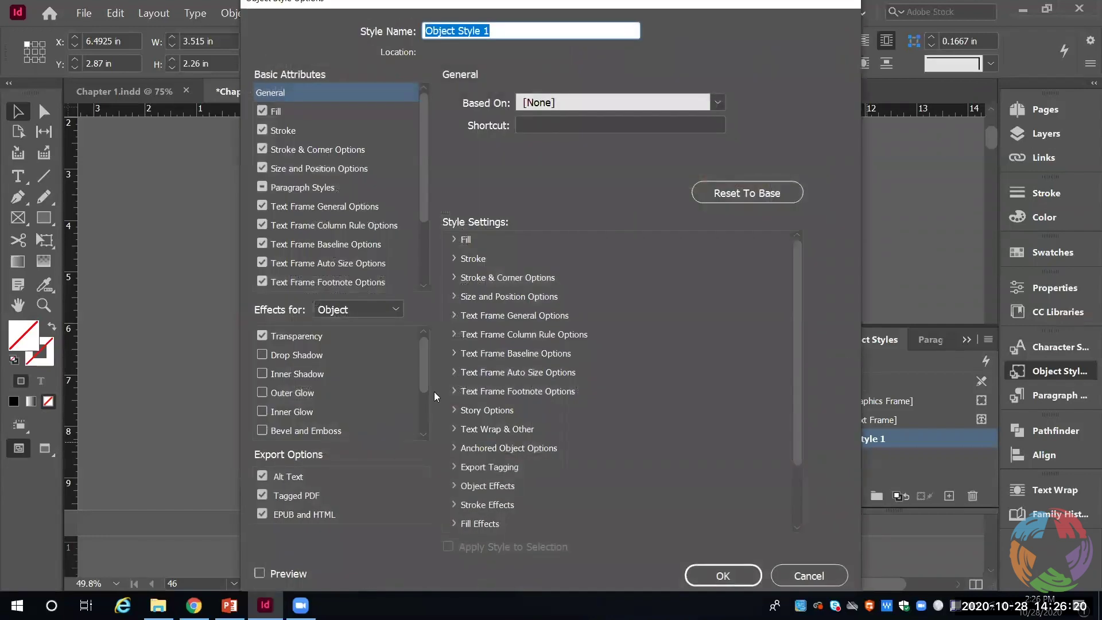
left_click(417, 148)
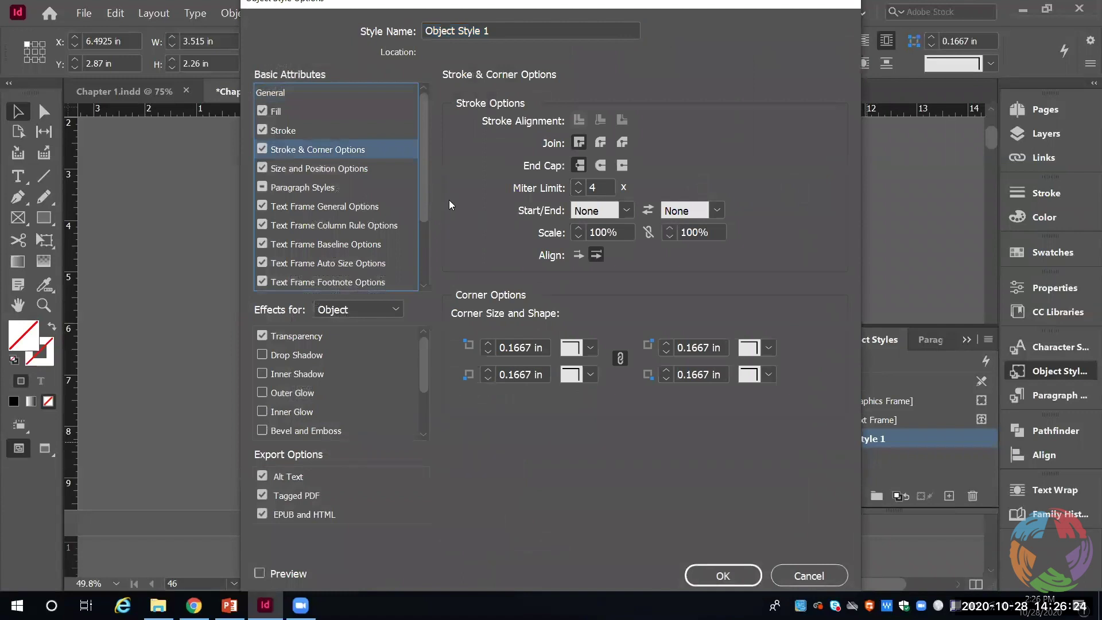
left_click_drag(424, 140, 437, 213)
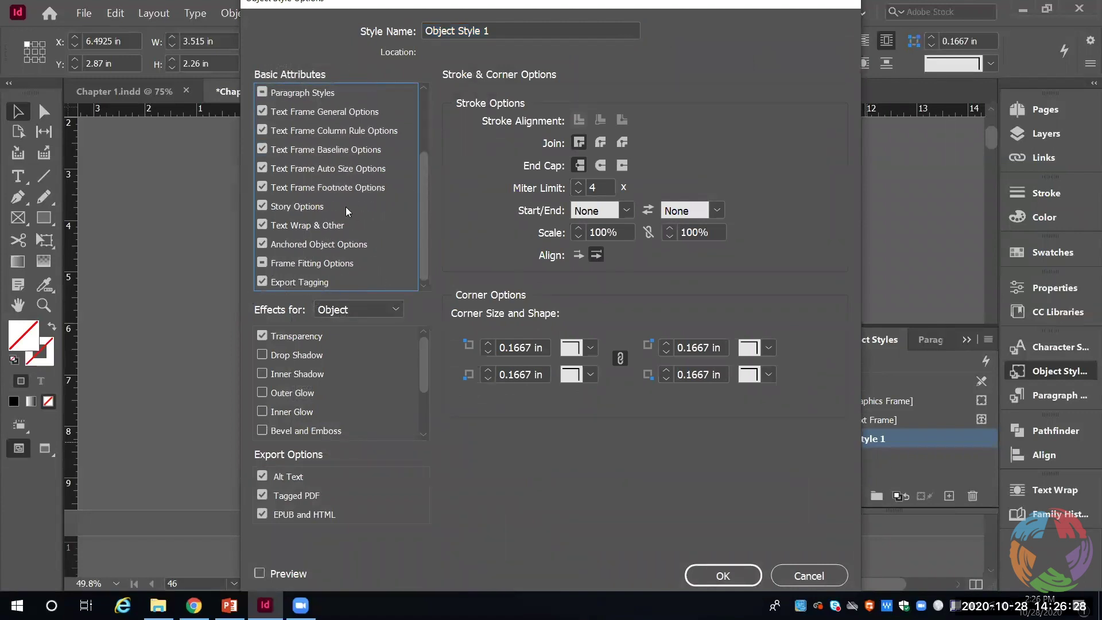
left_click_drag(426, 372, 432, 310)
left_click(824, 576)
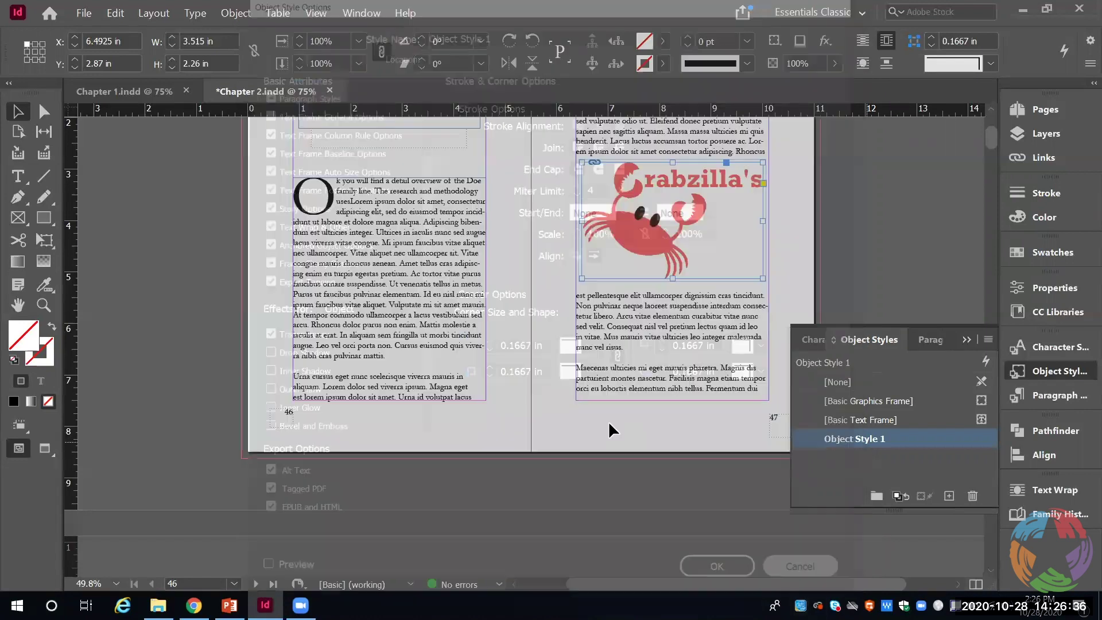
right_click(718, 212)
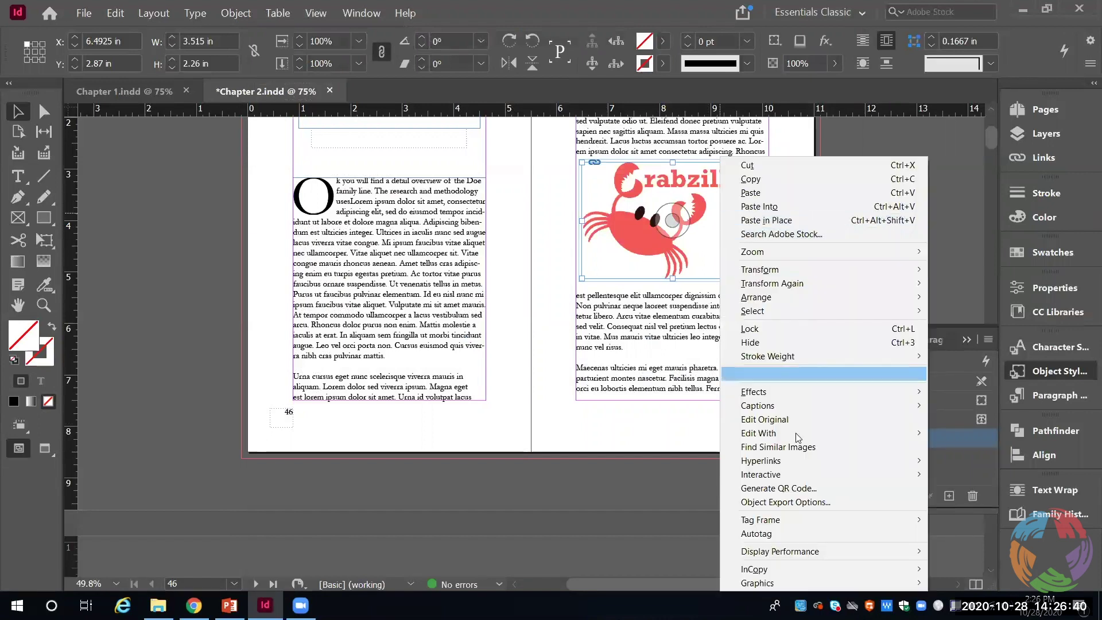
mouse_move(797, 435)
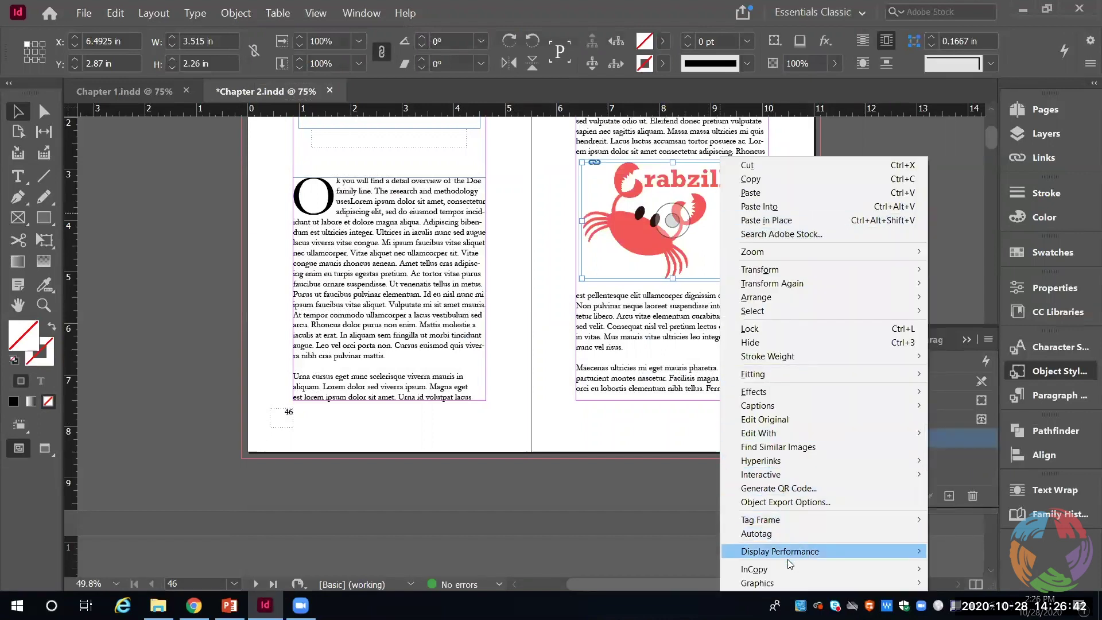
mouse_move(828, 271)
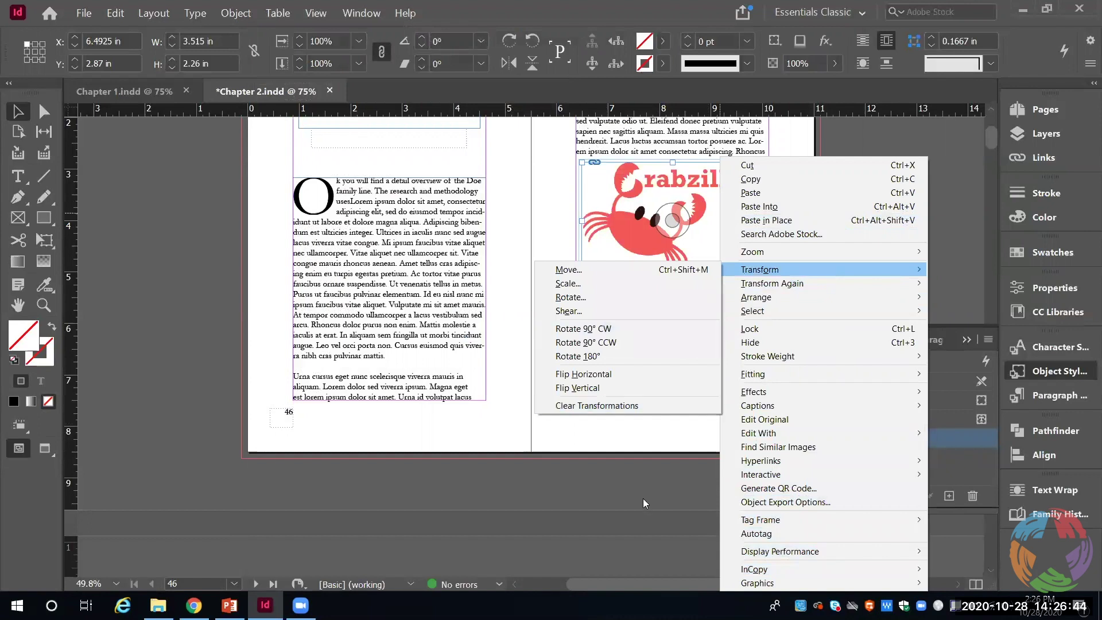
left_click(608, 483)
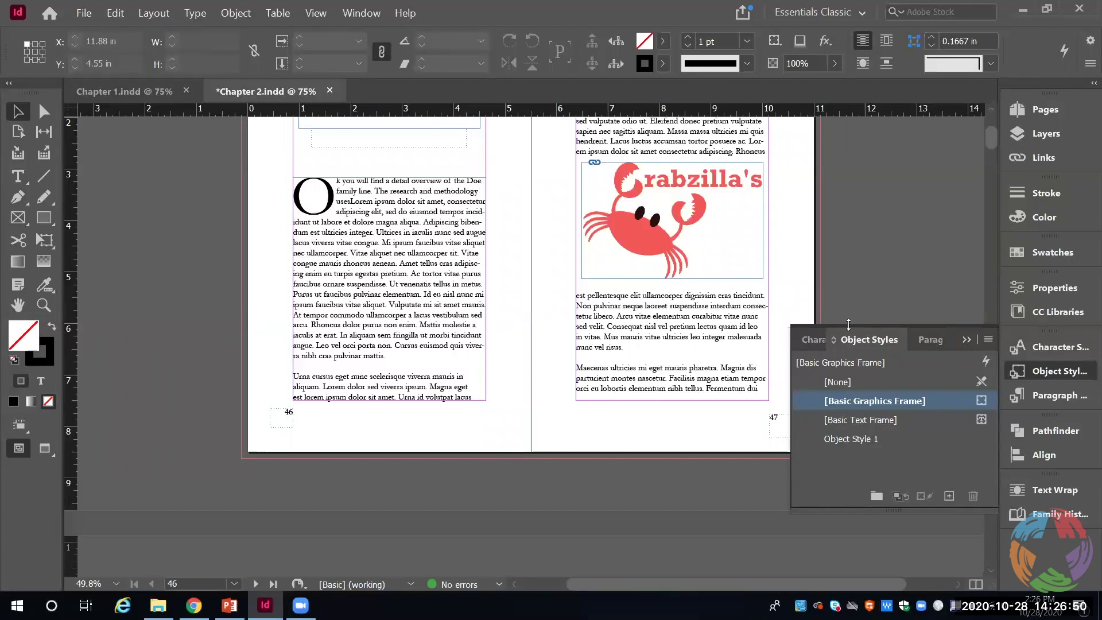
left_click(709, 222)
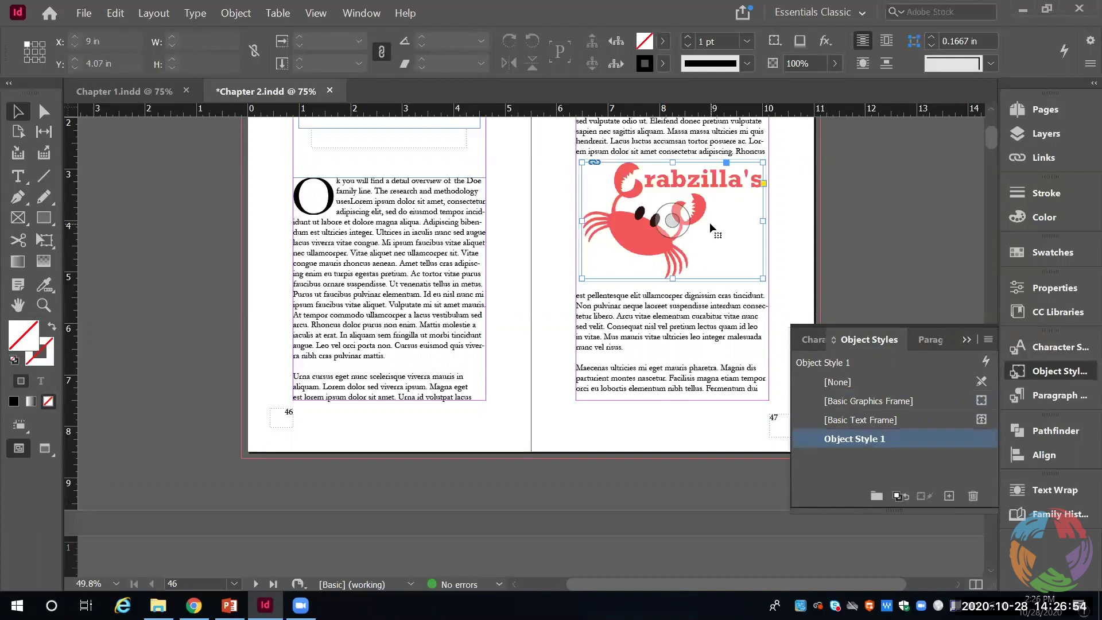
Insert an inline anchored object after "Rhoncus" above the crab logo on page 47, with Graphic content and Object Style 1
double_click(751, 151)
left_click(766, 150)
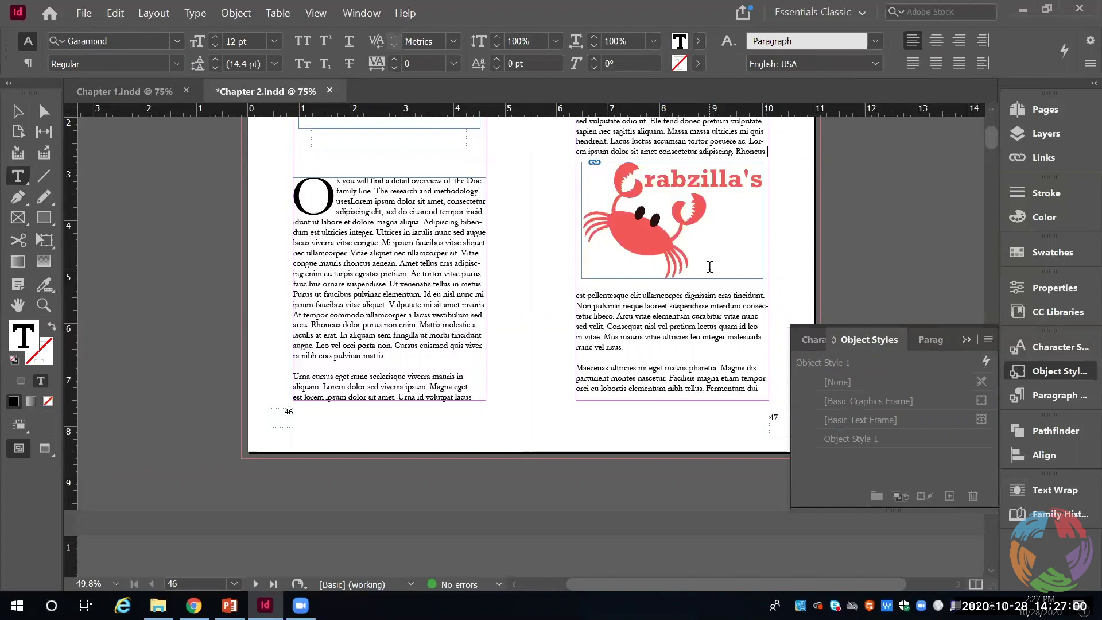
key("alt+o")
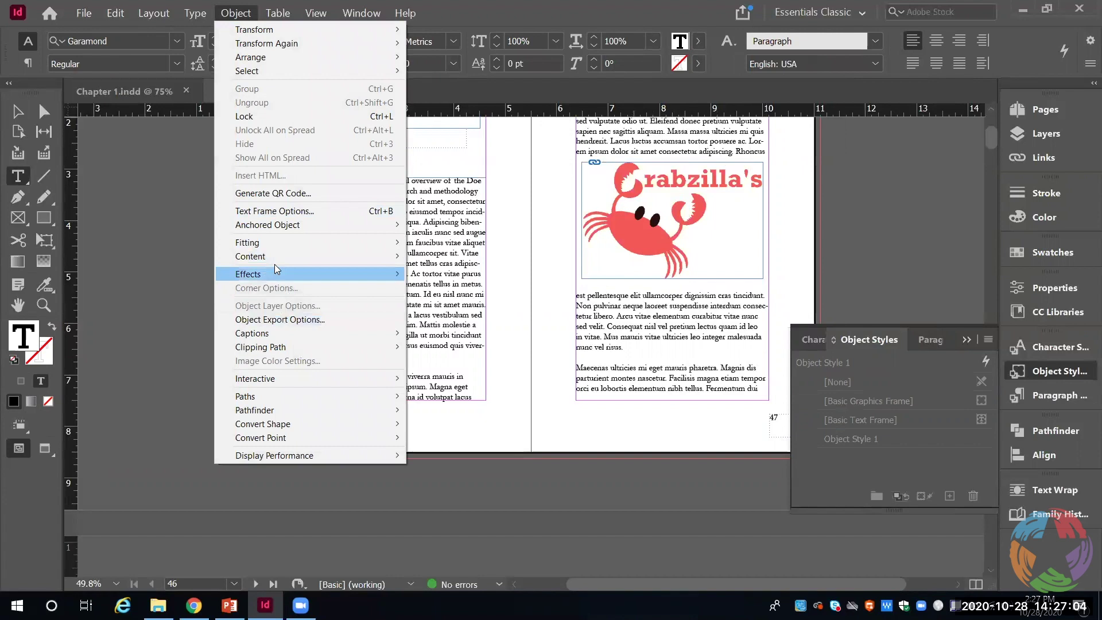
mouse_move(332, 255)
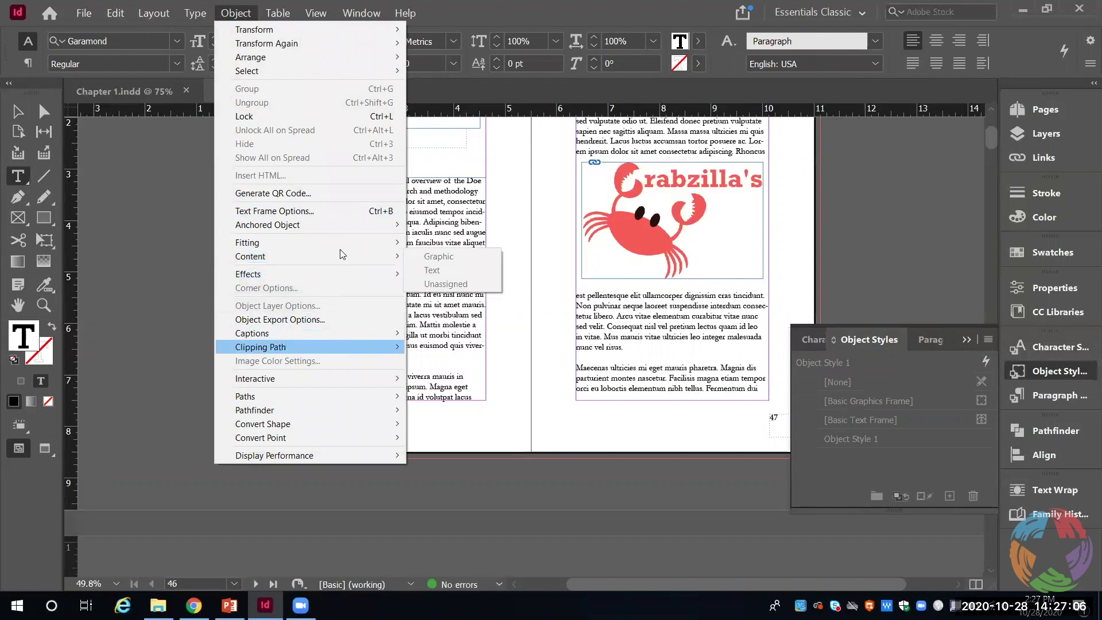
mouse_move(355, 229)
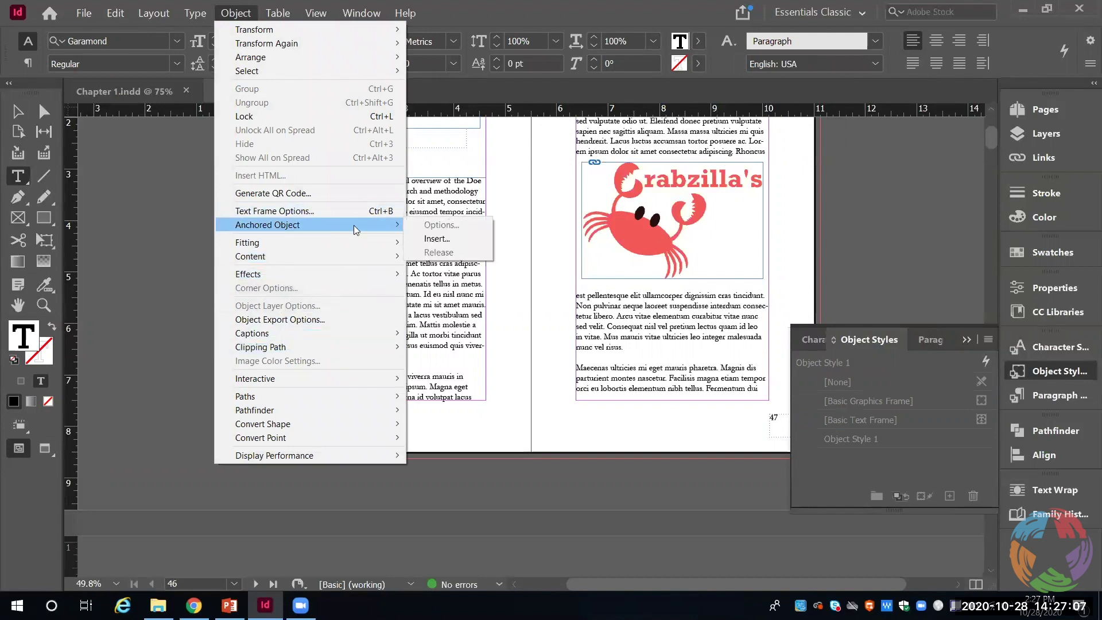
left_click(437, 238)
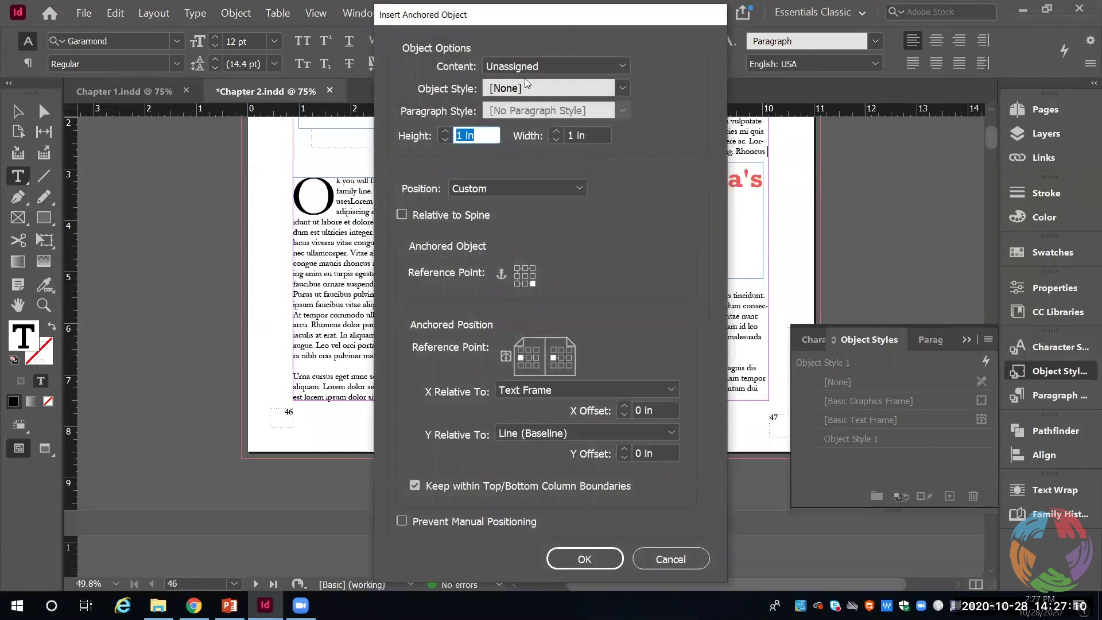
left_click(604, 68)
left_click(567, 103)
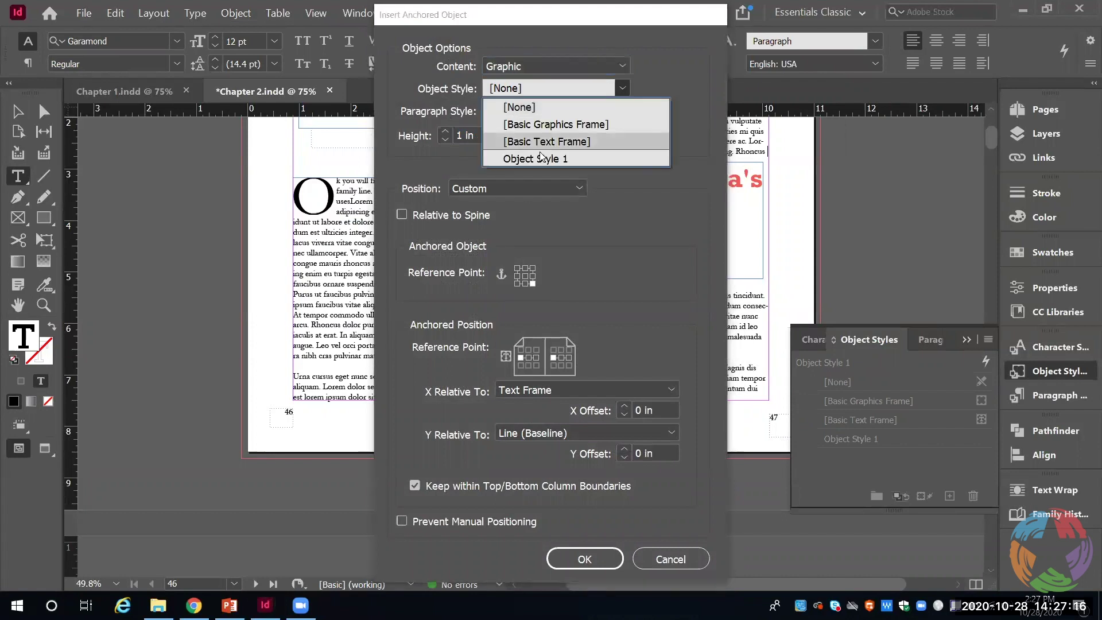
left_click(558, 159)
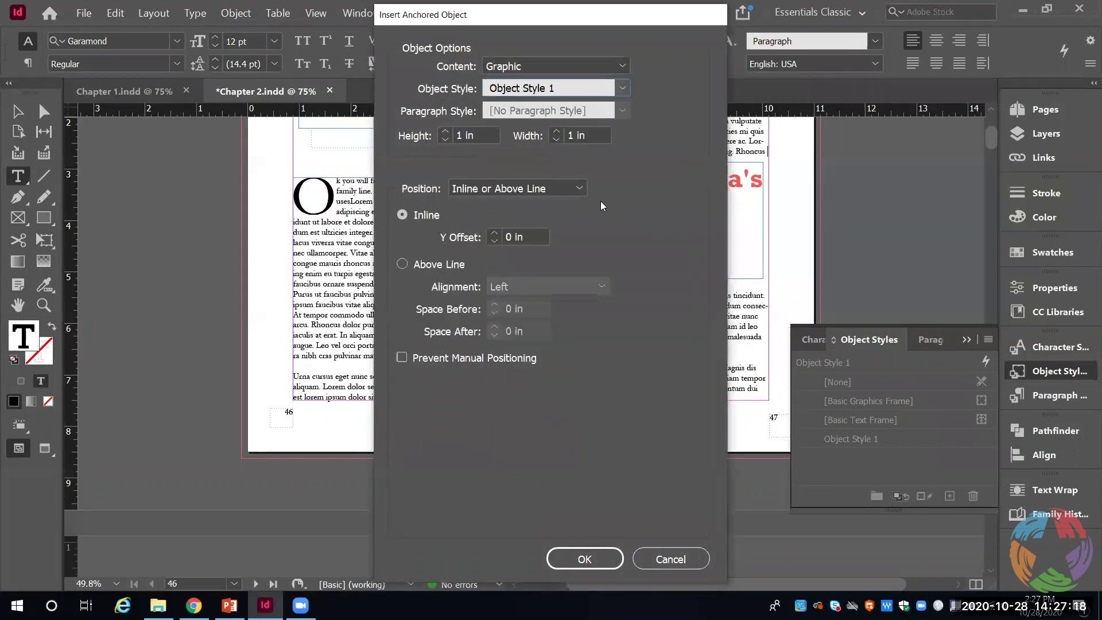
left_click(556, 187)
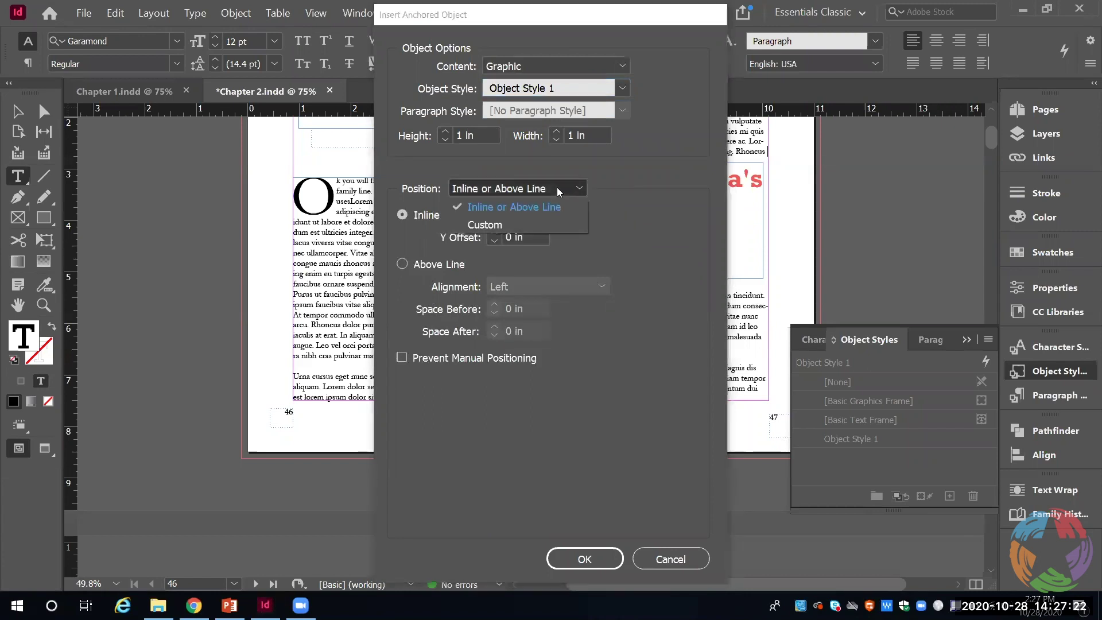
left_click(518, 205)
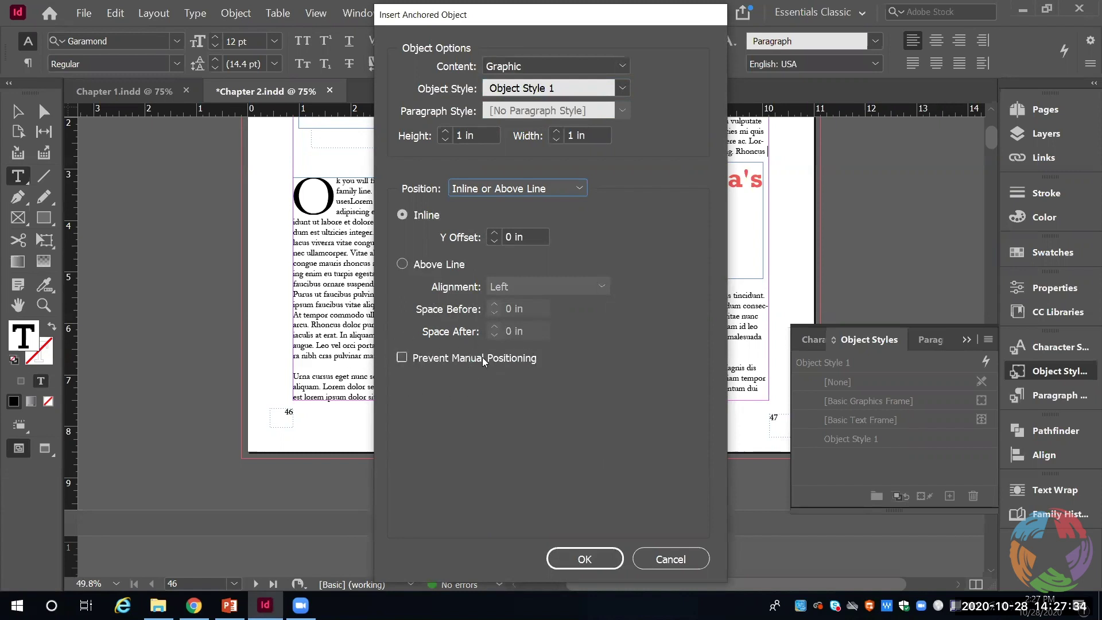
left_click(586, 559)
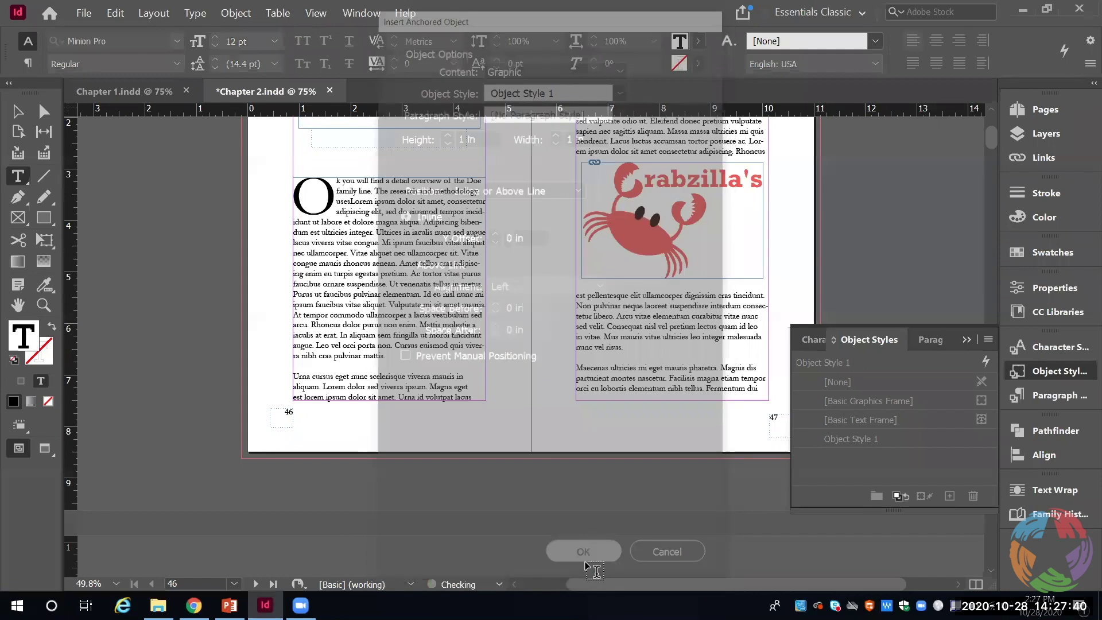
Move the anchored graphic frame into the body text on page 48, within the word "Lobortis"
left_click(606, 344)
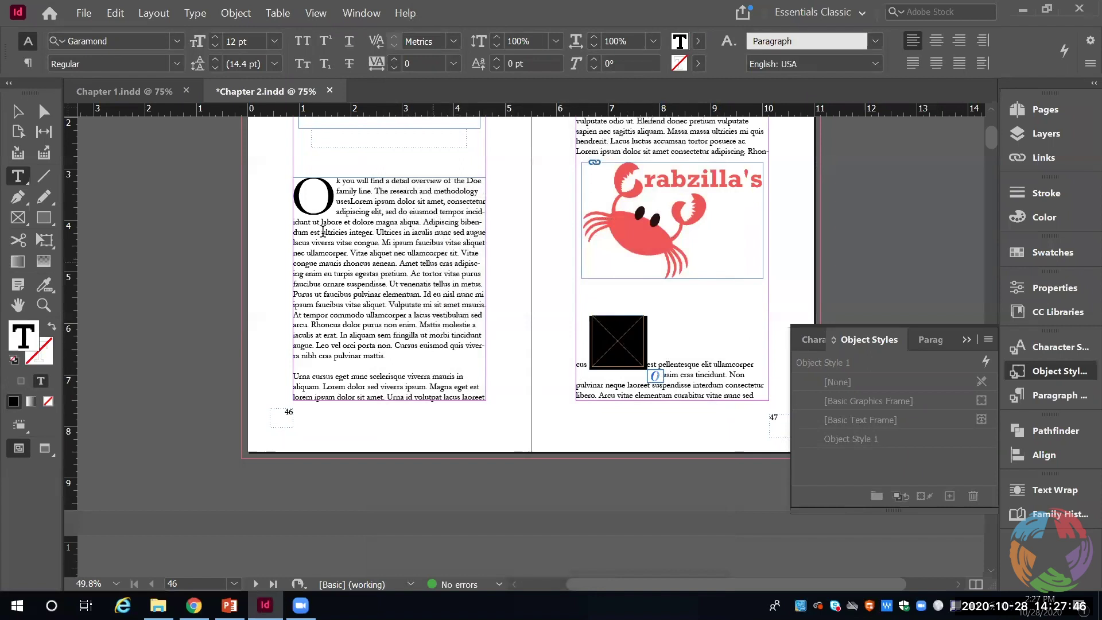
left_click(16, 112)
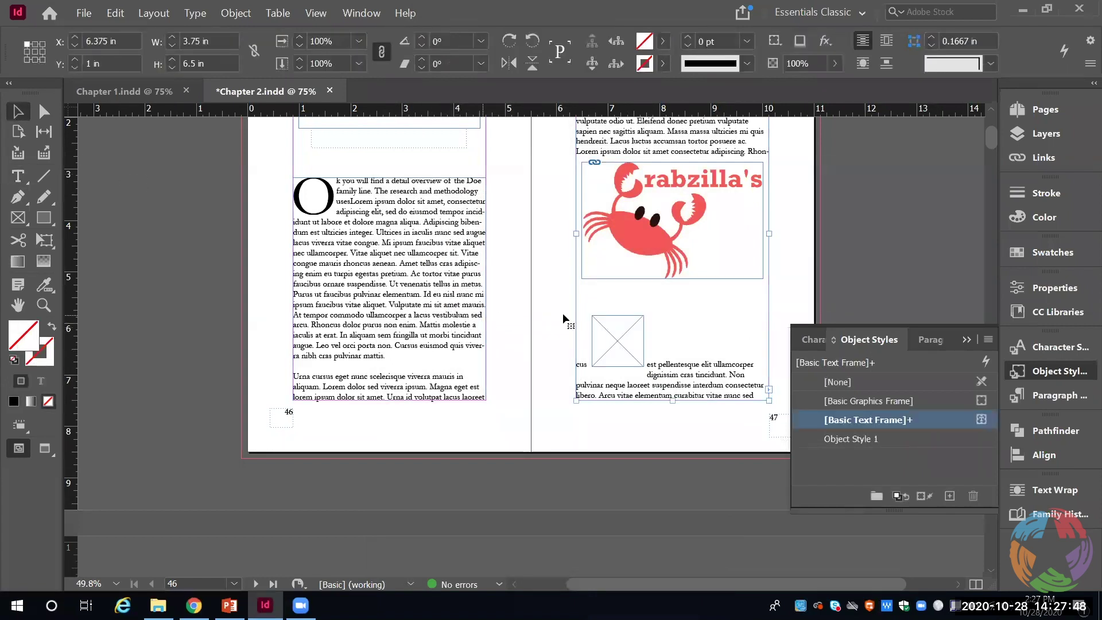
left_click(617, 336)
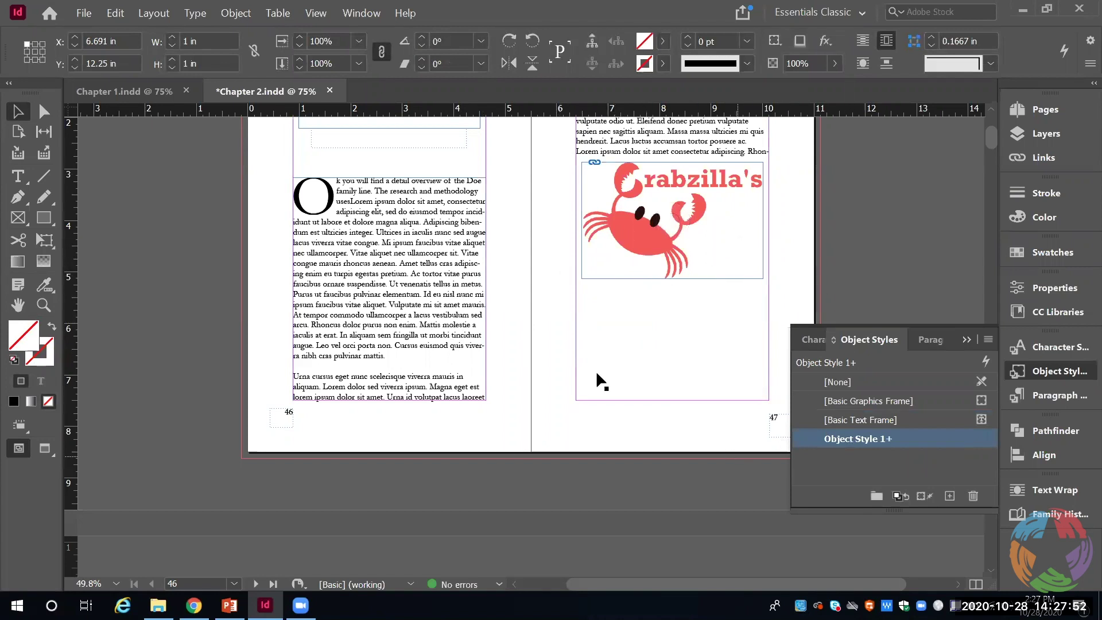
mouse_move(993, 142)
left_mouse_down()
mouse_move(995, 172)
mouse_move(994, 163)
left_mouse_up()
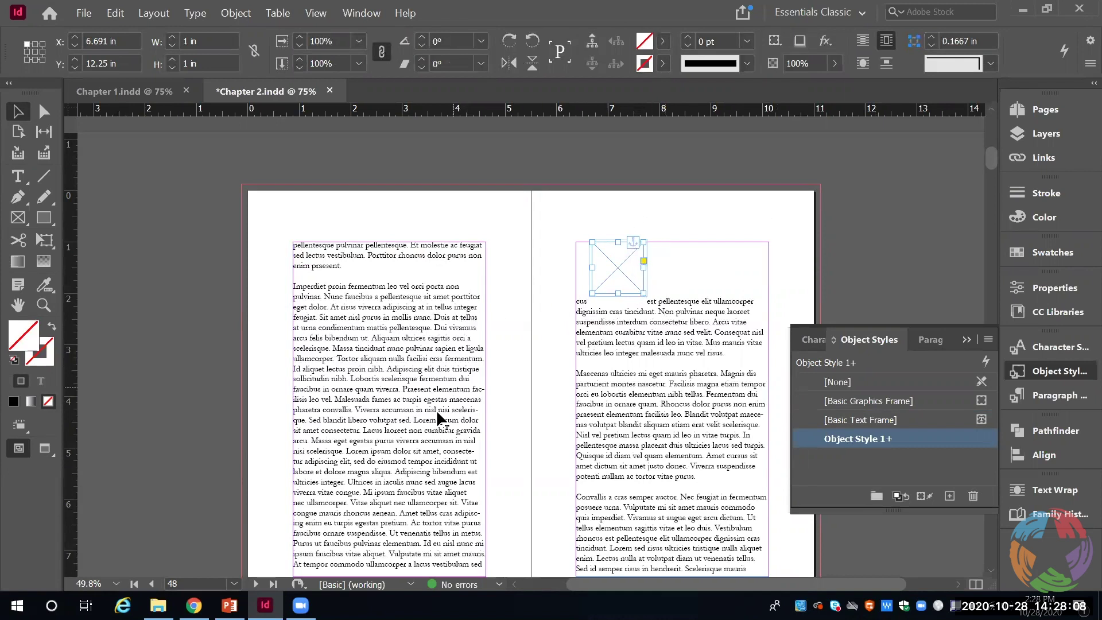
key("ctrl+z")
left_click_drag(372, 379, 373, 379)
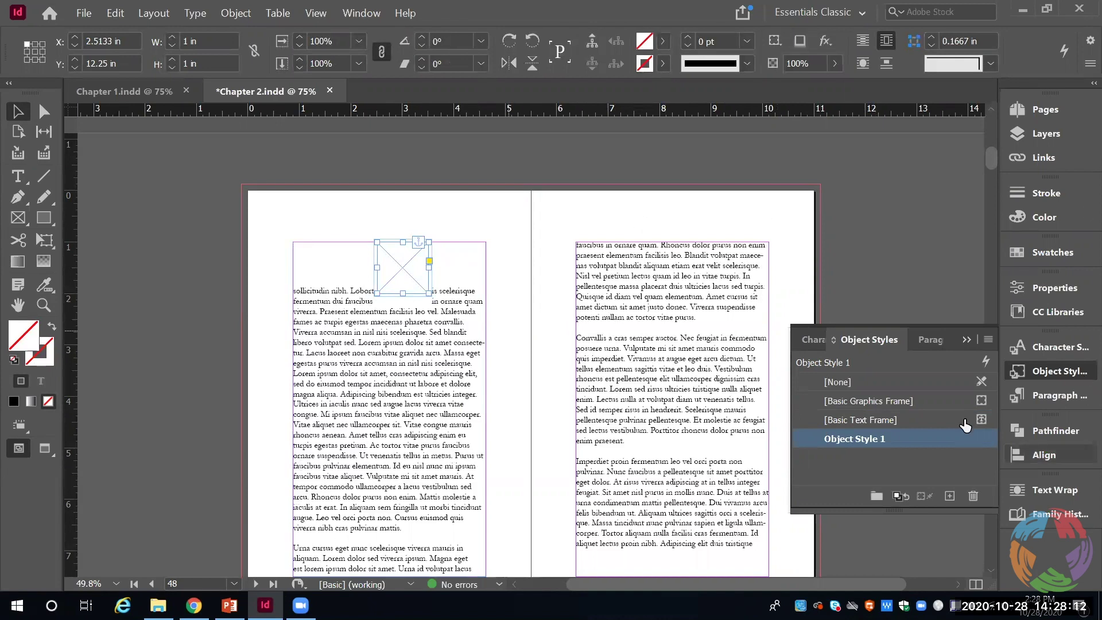
Edit Object Style 1 so its text wrap type is Jump Object
left_click(1057, 484)
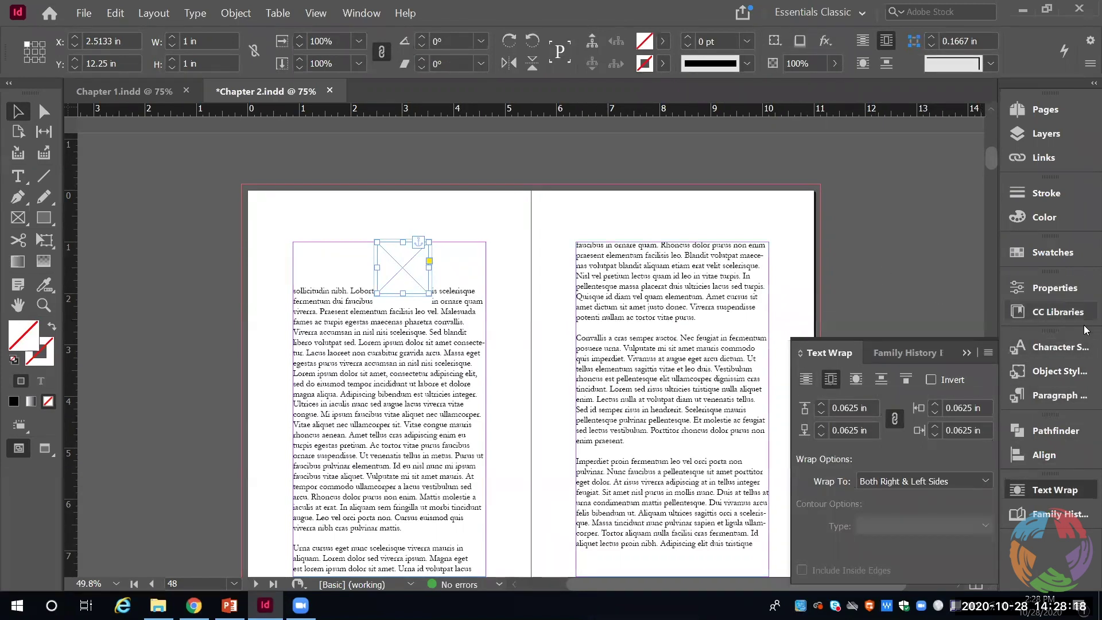
left_click(1052, 372)
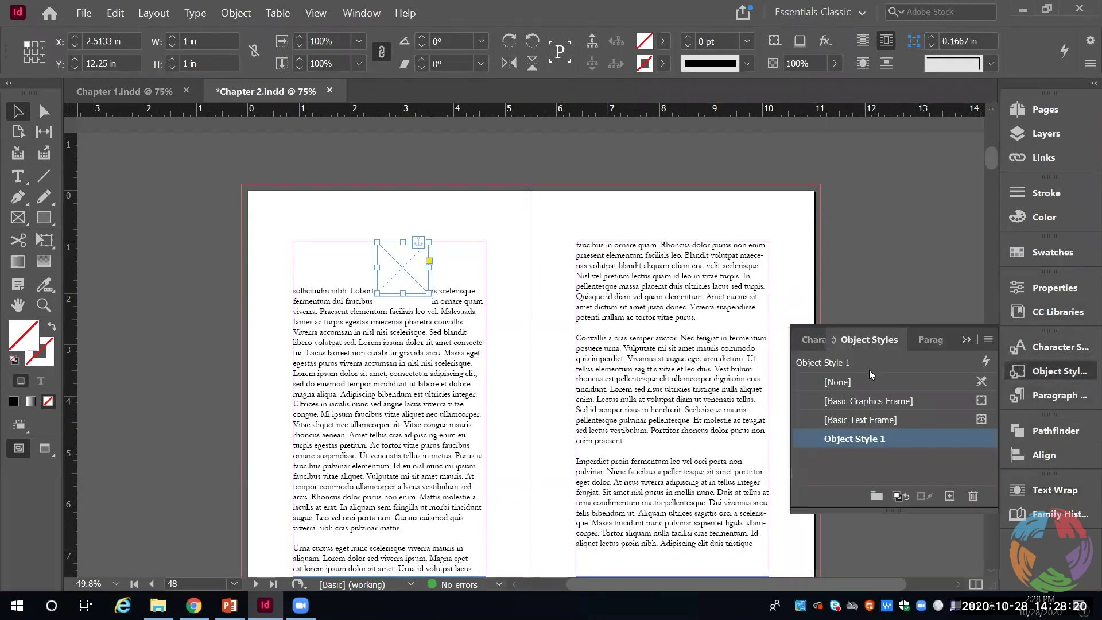
double_click(836, 439)
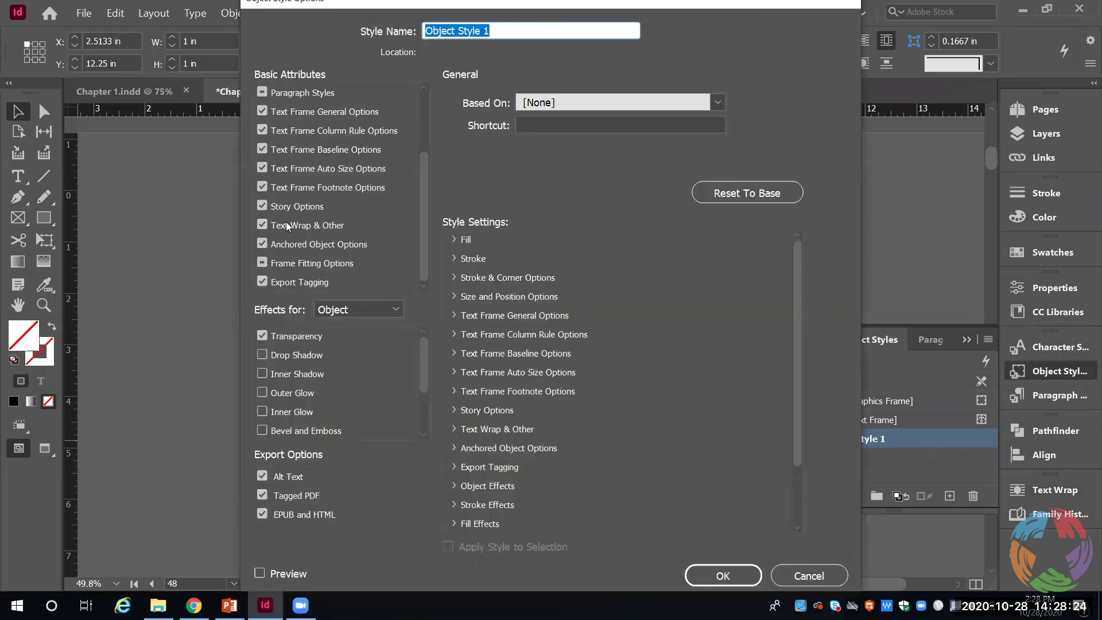
left_click(286, 224)
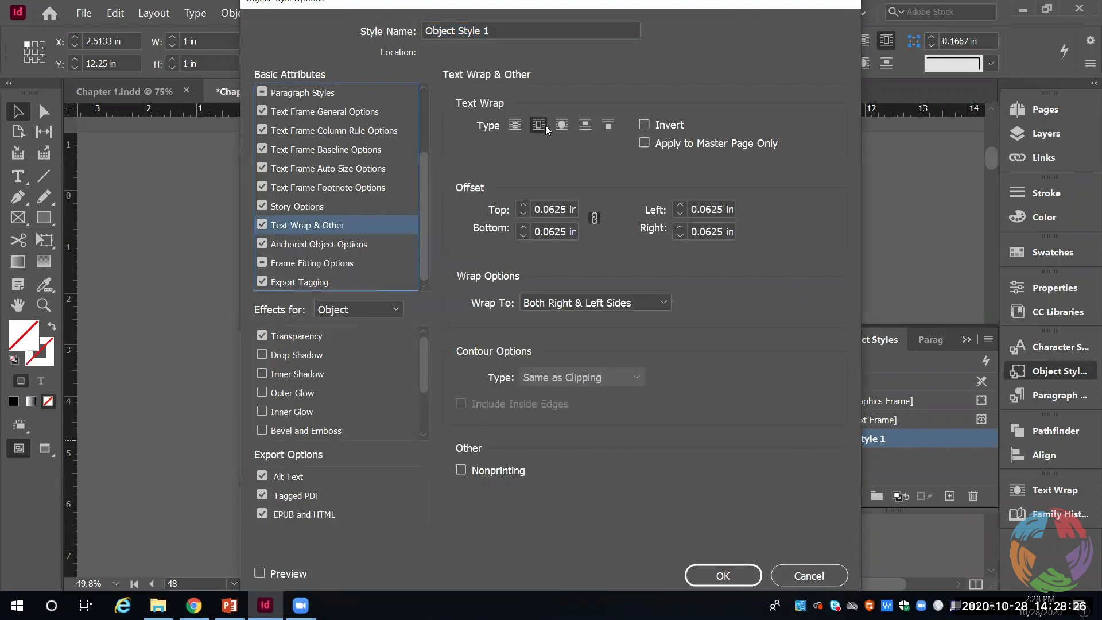
left_click(583, 125)
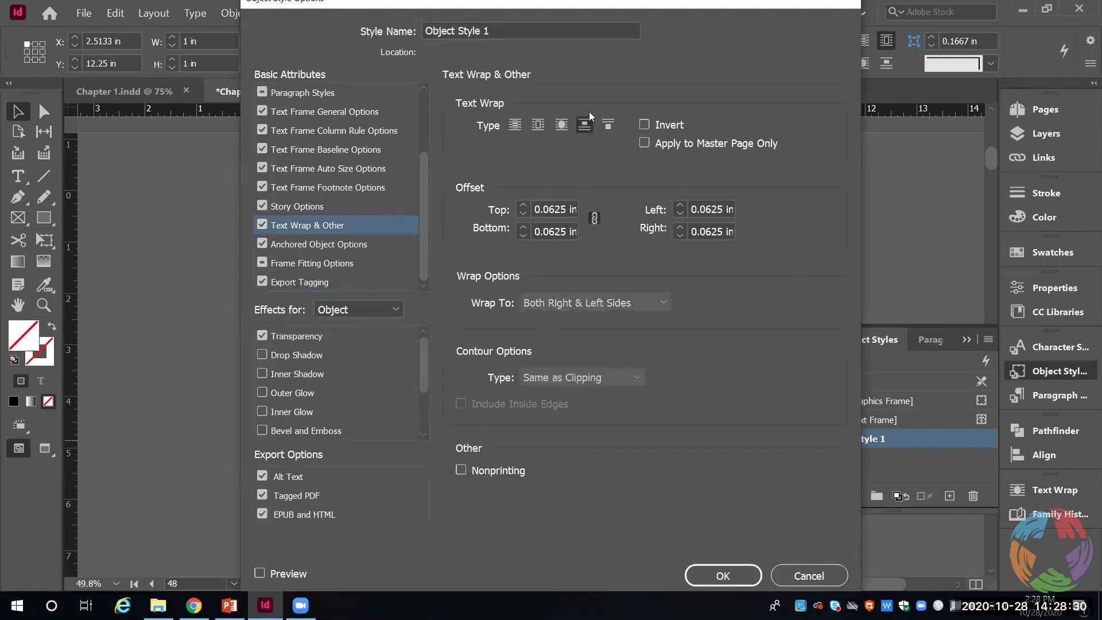
left_click(709, 573)
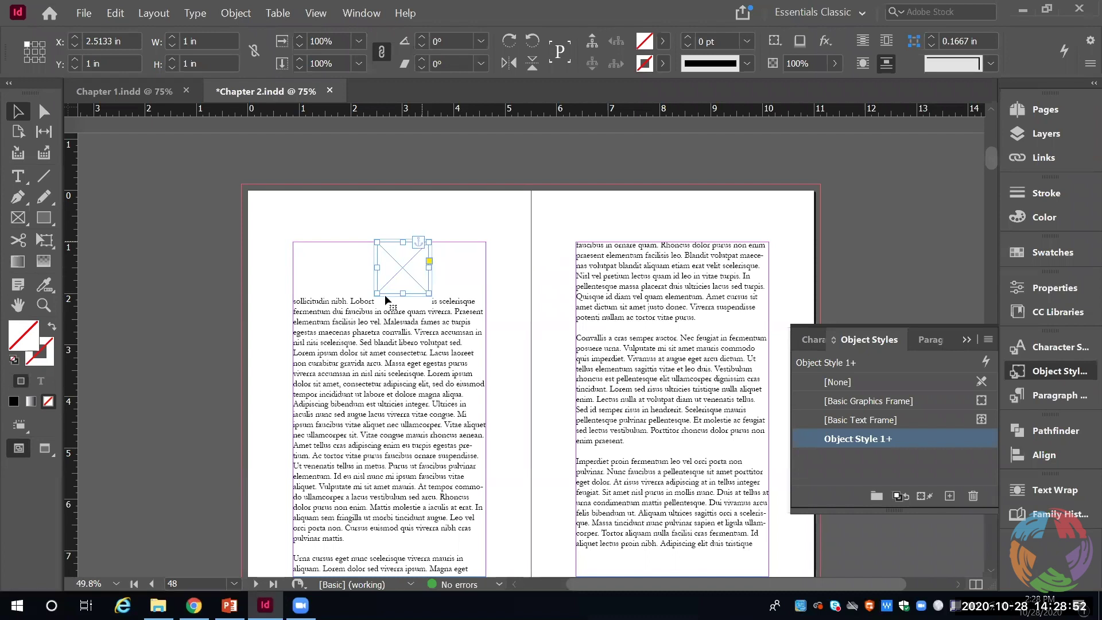
Insert a run of capital N's inside the word "nibh" before the anchored frame on page 48 to push it along the text
triple_click(337, 301)
key("ctrl+a")
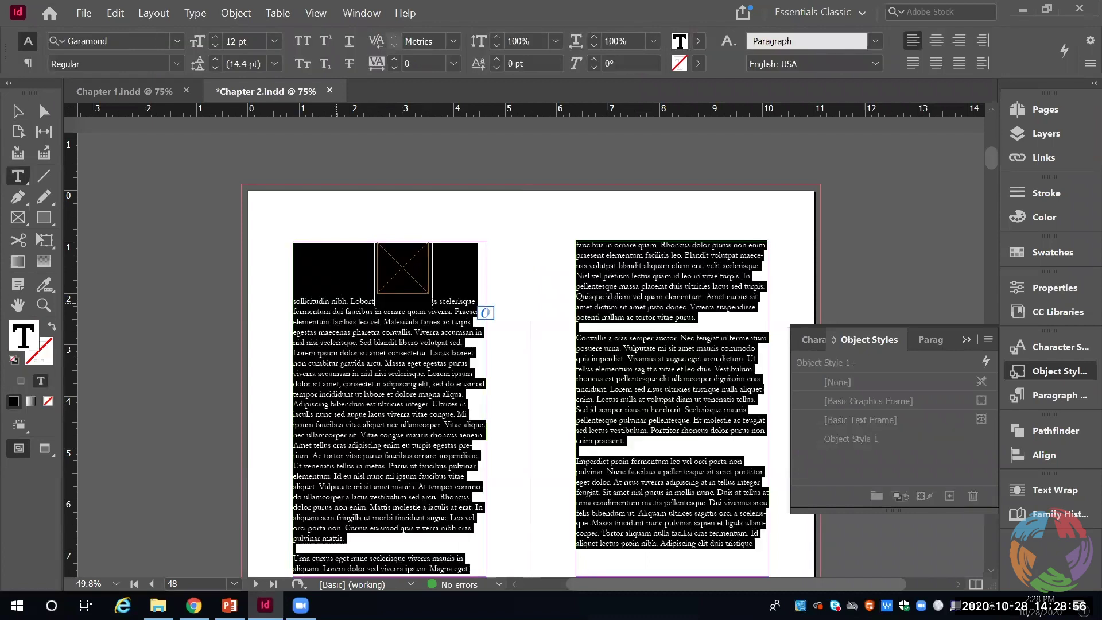
left_click(337, 301)
type("NNNNNNN")
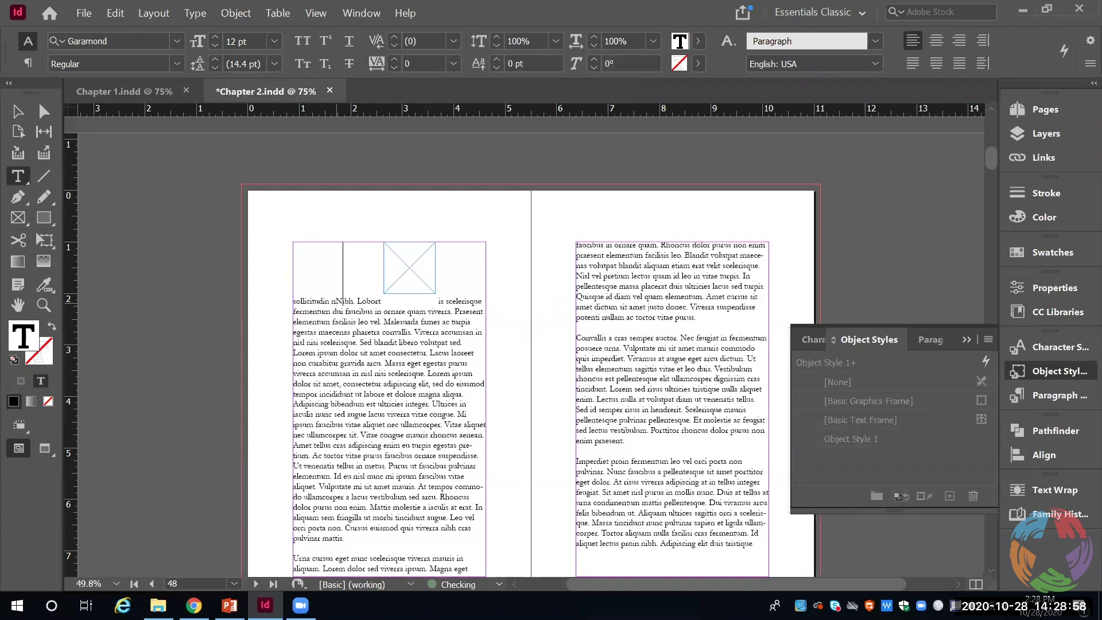
type("NNNNNNNNN")
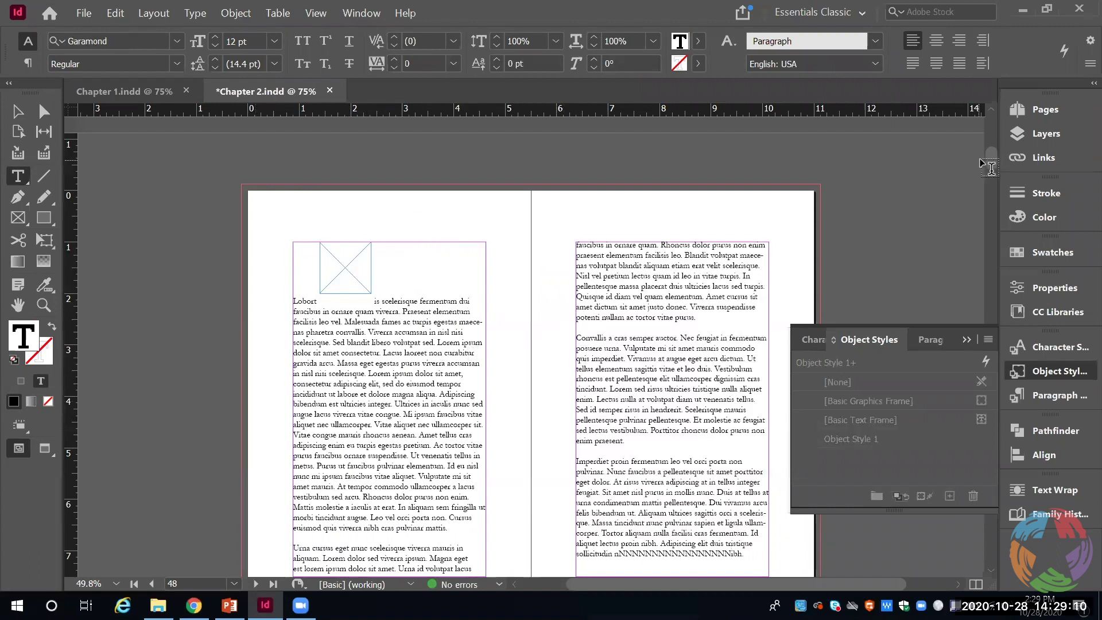
Place "sew crafty logo final.png" from the Letterhead Images folder into the empty anchored frame on page 48
left_click_drag(991, 159, 995, 149)
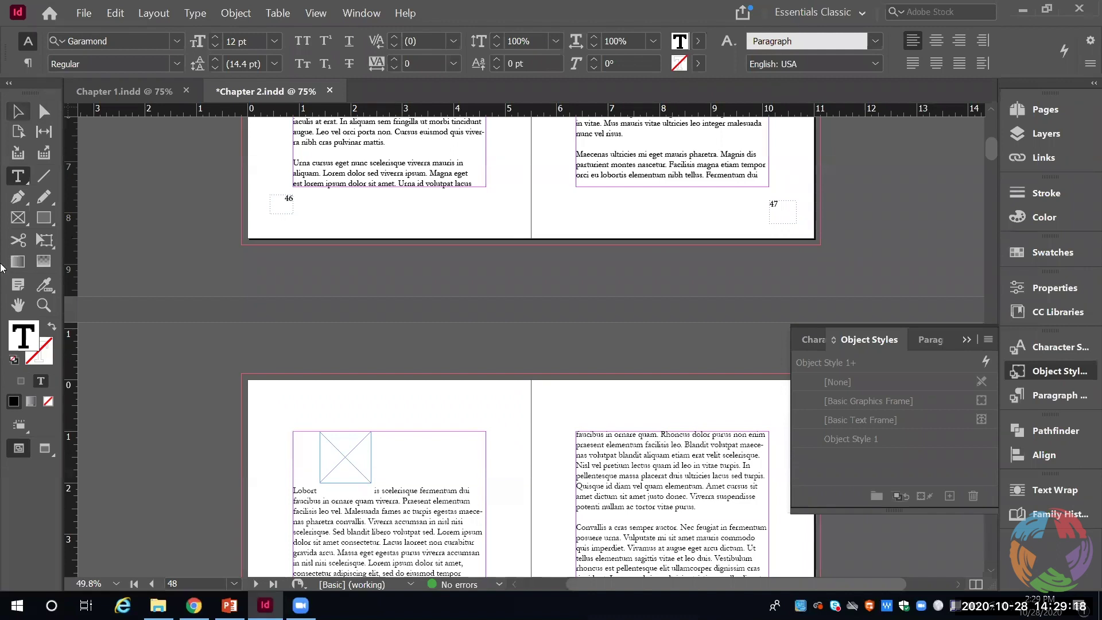
key("Escape")
left_click(370, 467)
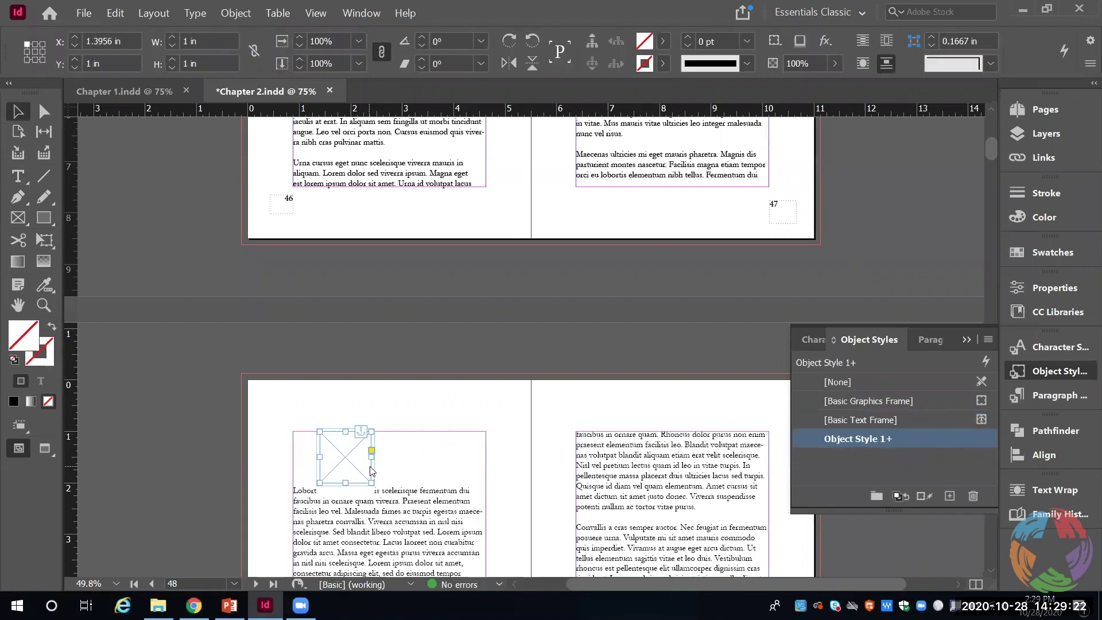
key("ctrl+d")
left_click(377, 341)
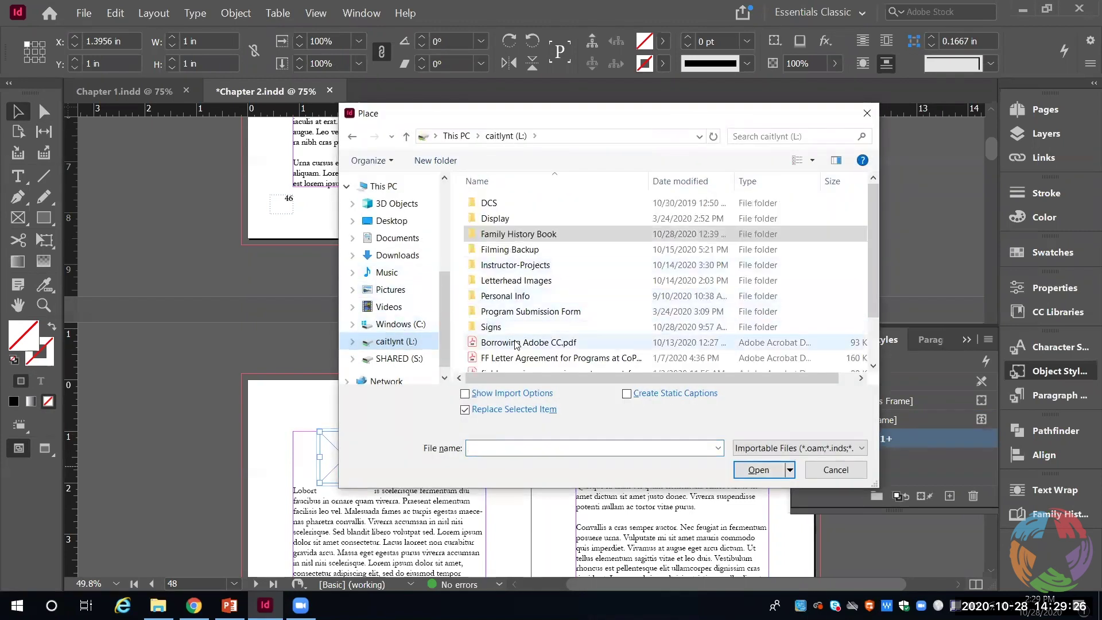
double_click(527, 287)
double_click(530, 250)
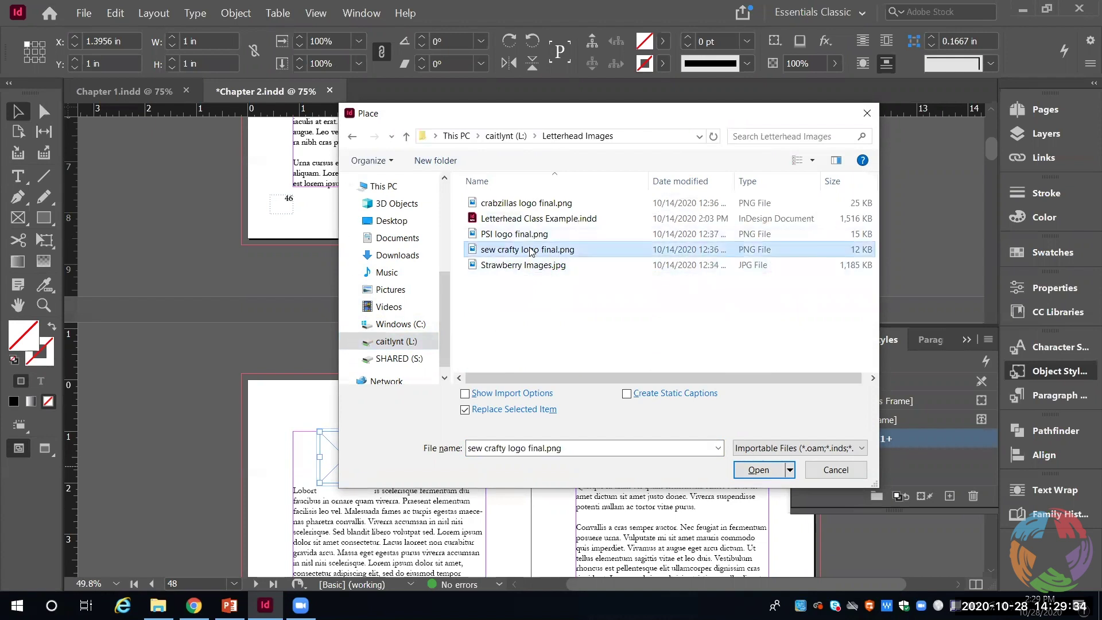
Set the placed logo to High Quality Display and make it fill its frame proportionally
right_click(348, 459)
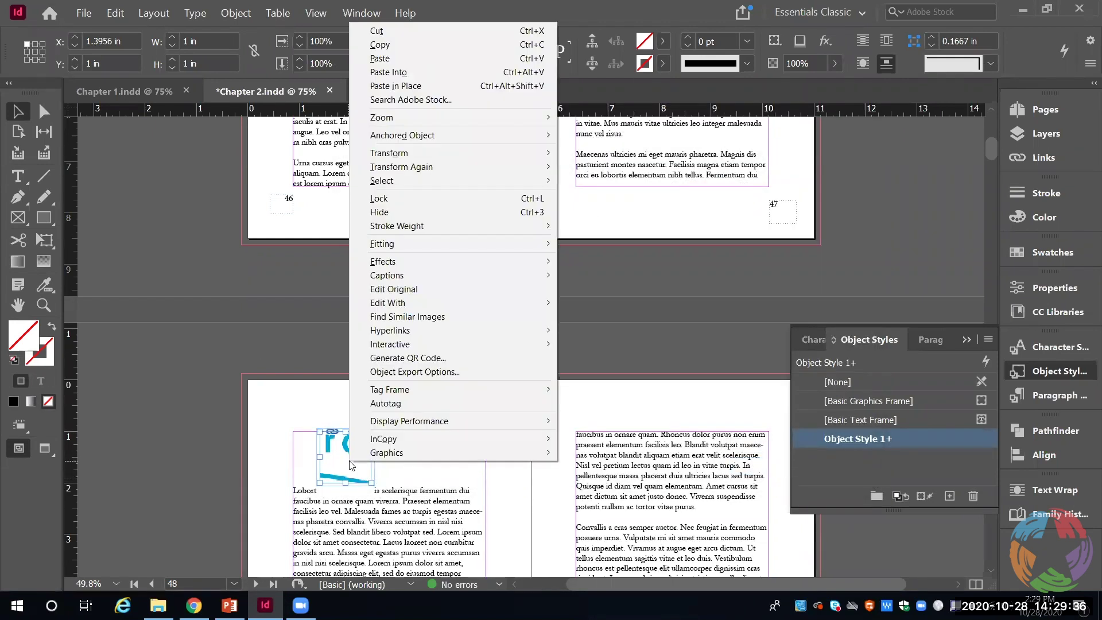
mouse_move(391, 423)
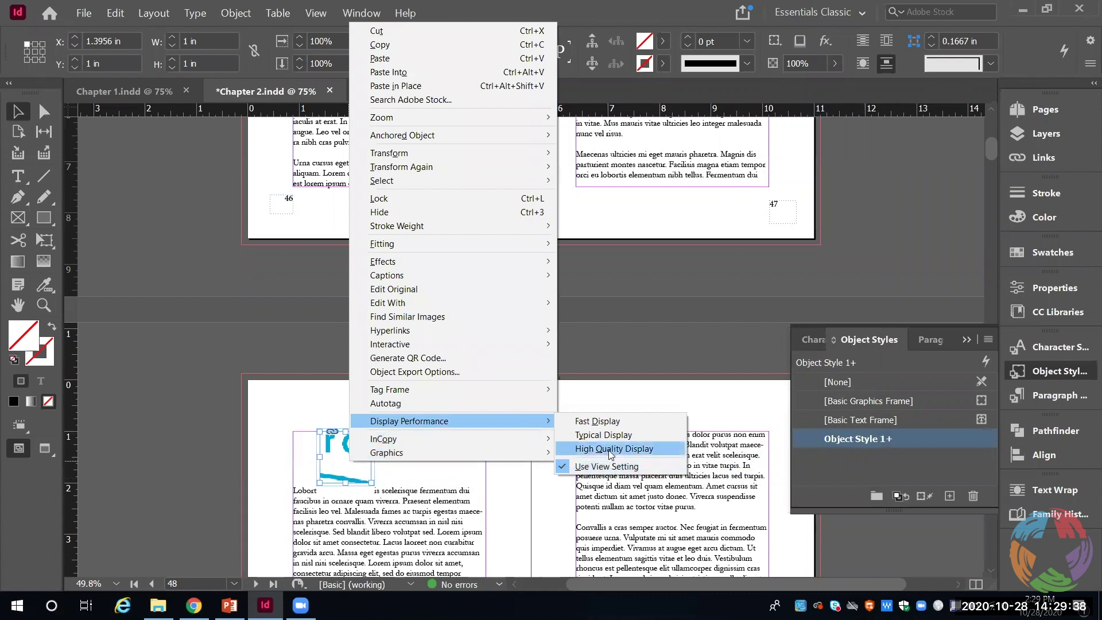
left_click(611, 450)
right_click(340, 459)
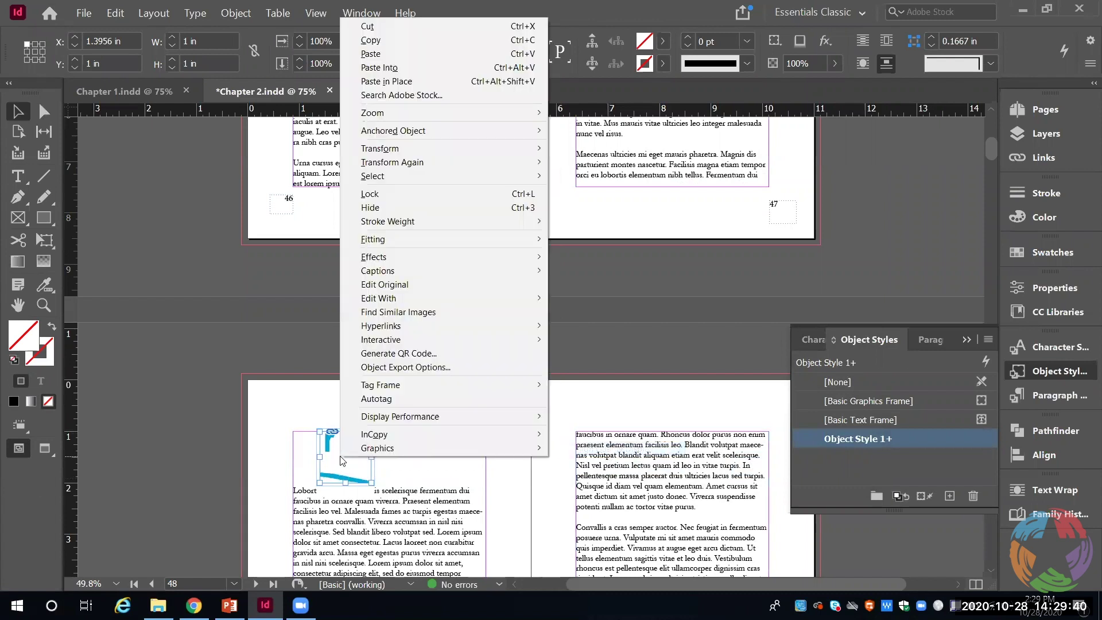
mouse_move(508, 245)
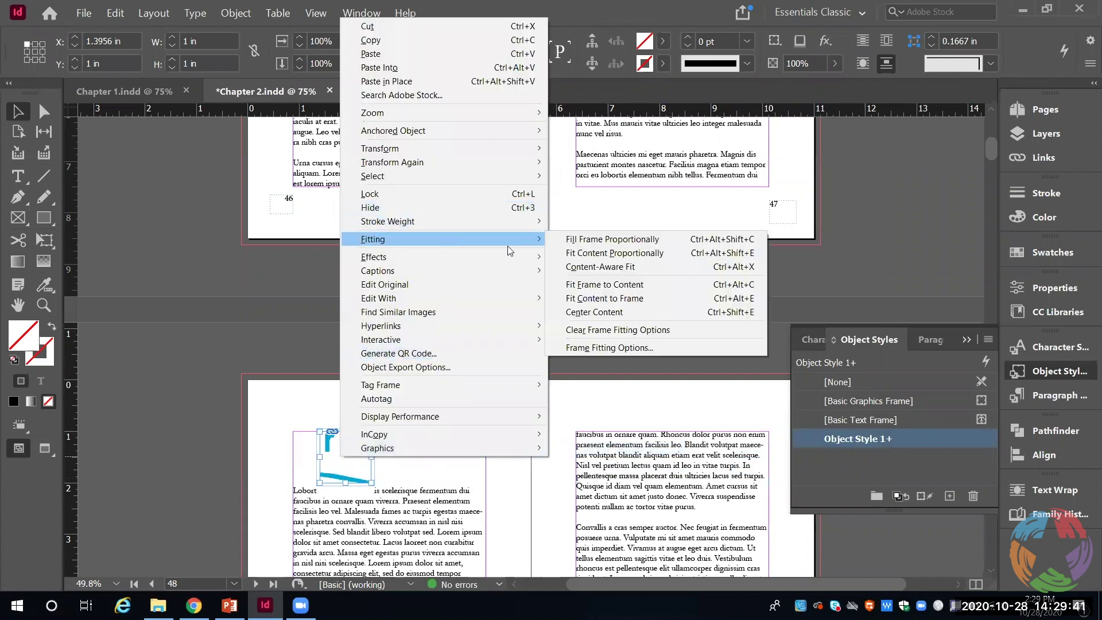
left_click(646, 240)
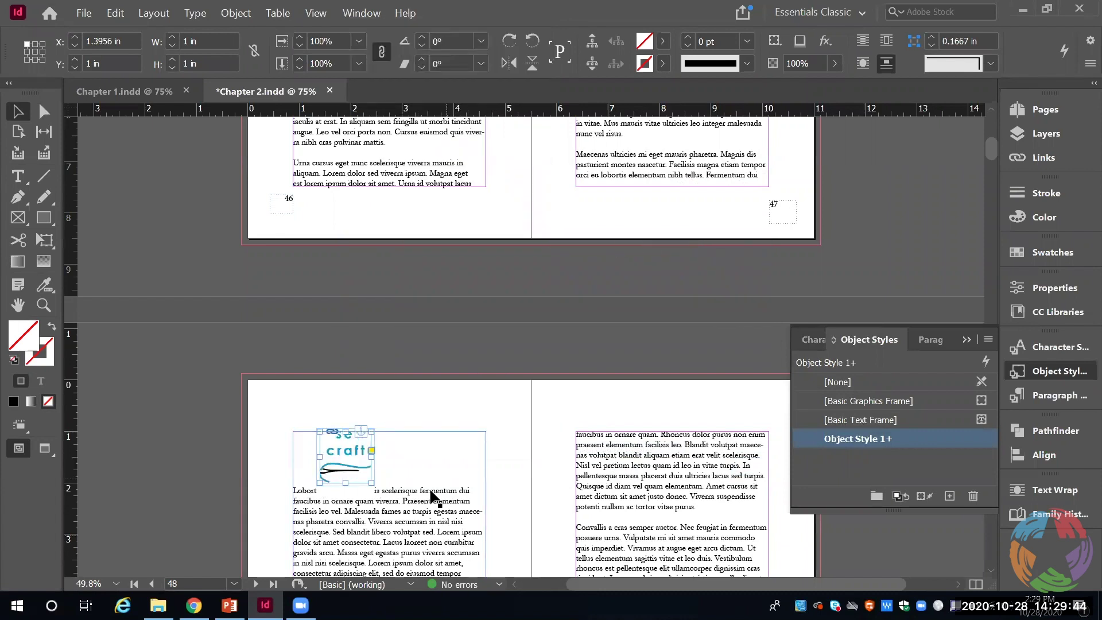
Change the logo frame's anchored object position to Custom
left_click(422, 459)
left_click(357, 473)
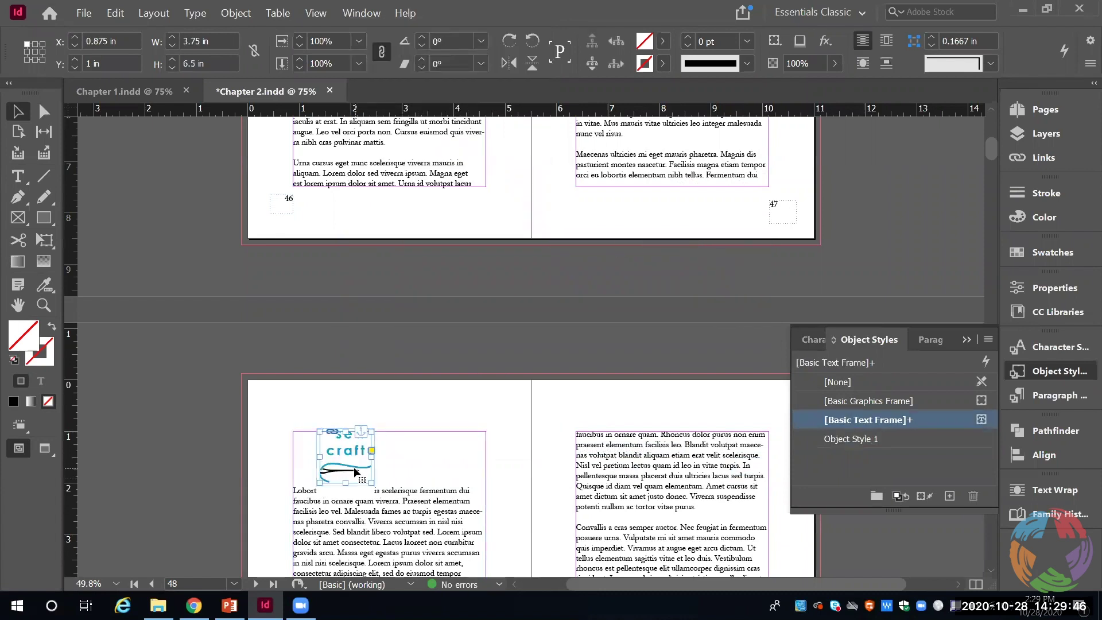
right_click(360, 432)
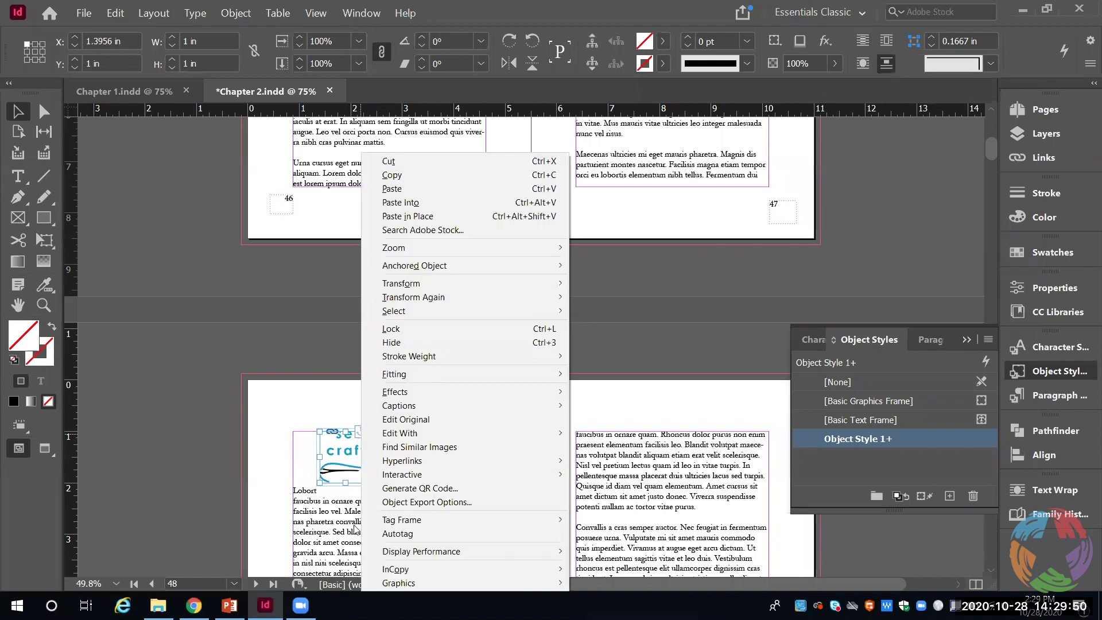
left_click(345, 459)
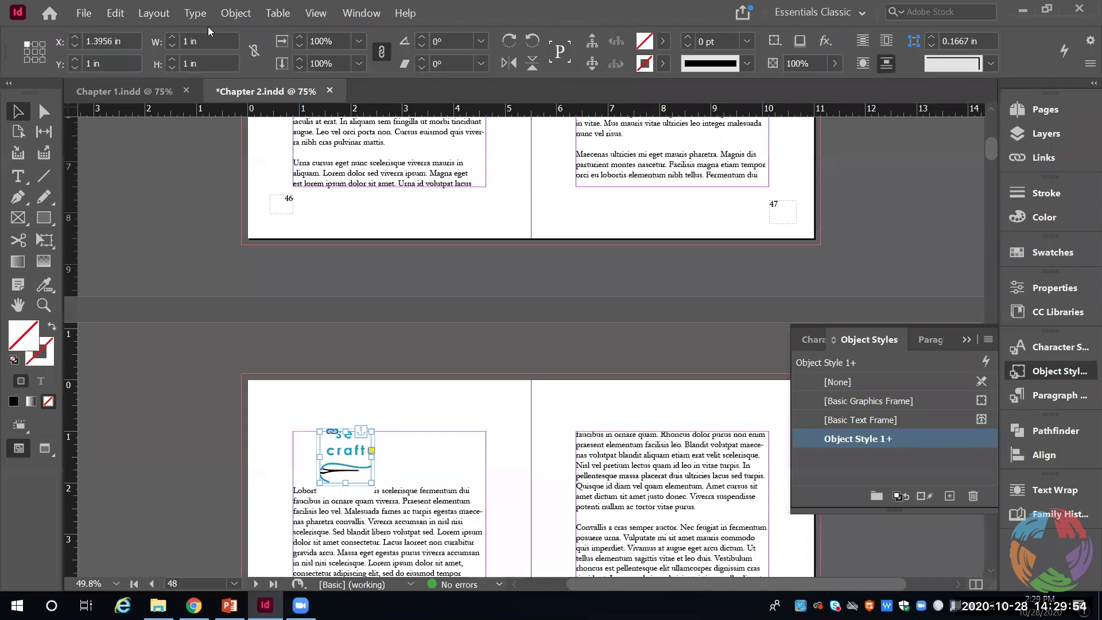
left_click(235, 13)
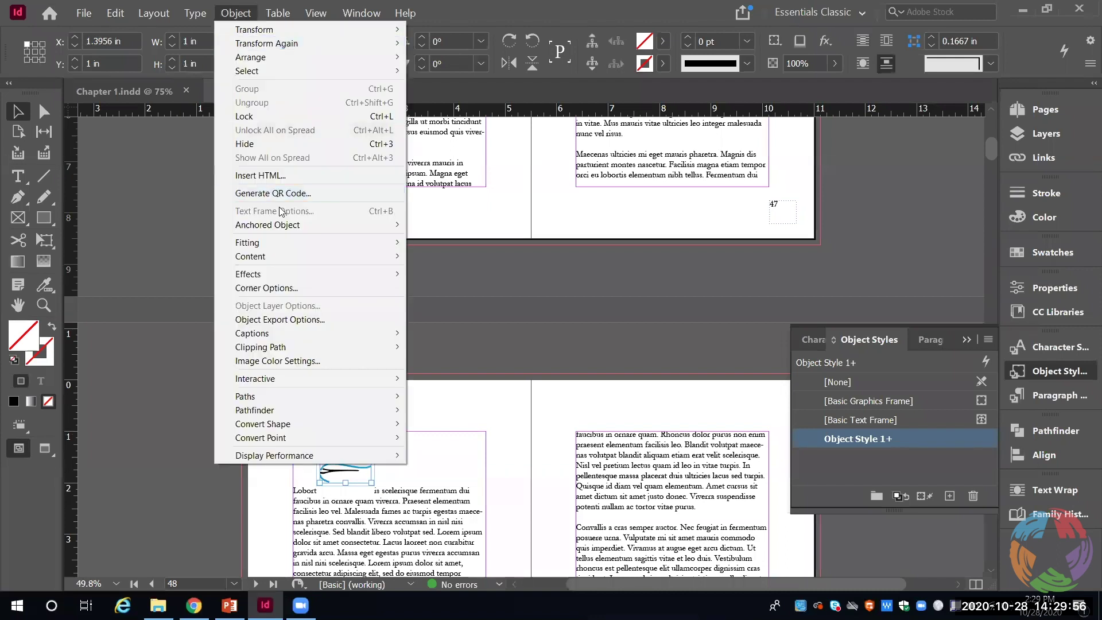
mouse_move(285, 226)
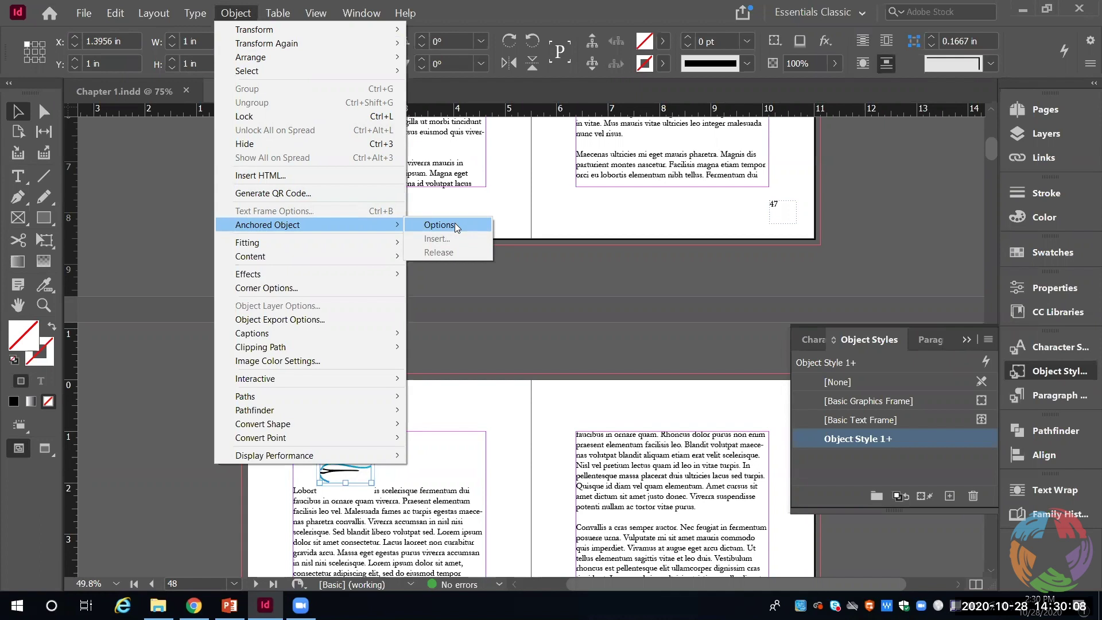
left_click(439, 224)
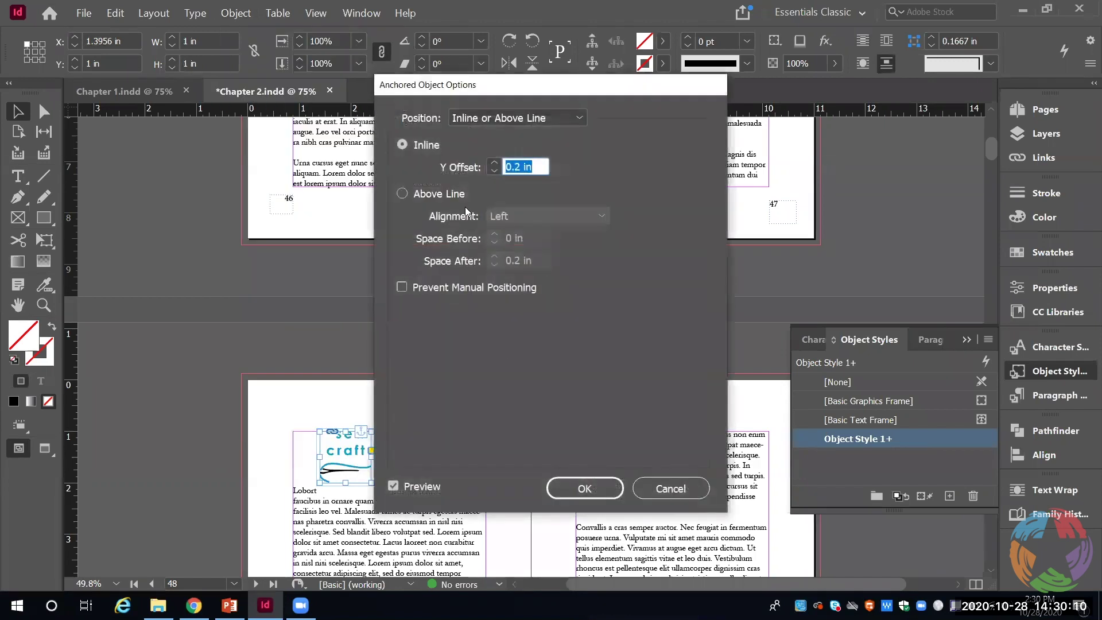
left_click(571, 117)
left_click(497, 151)
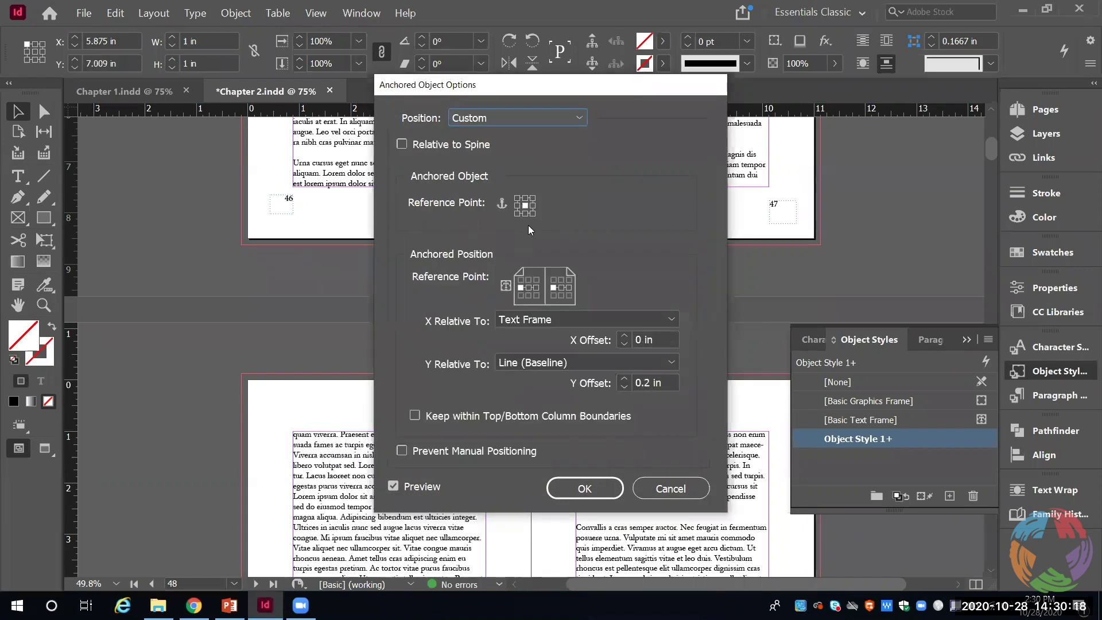
Position the logo horizontally relative to the Anchor Marker with a centered anchored reference point, kept within the top/bottom column boundaries
left_click(668, 318)
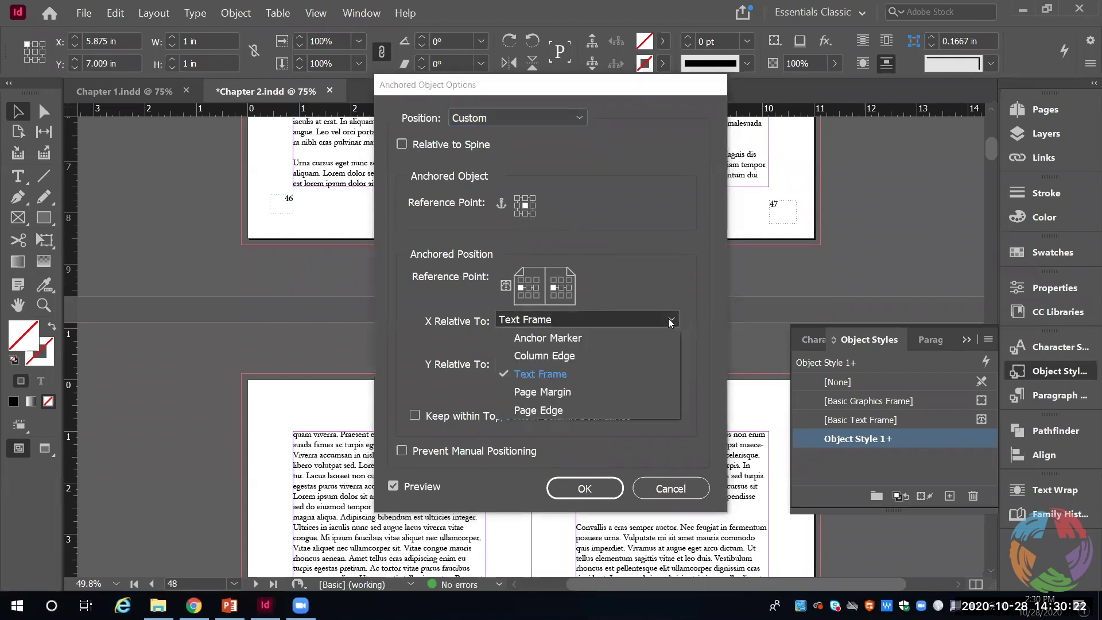
left_click(566, 338)
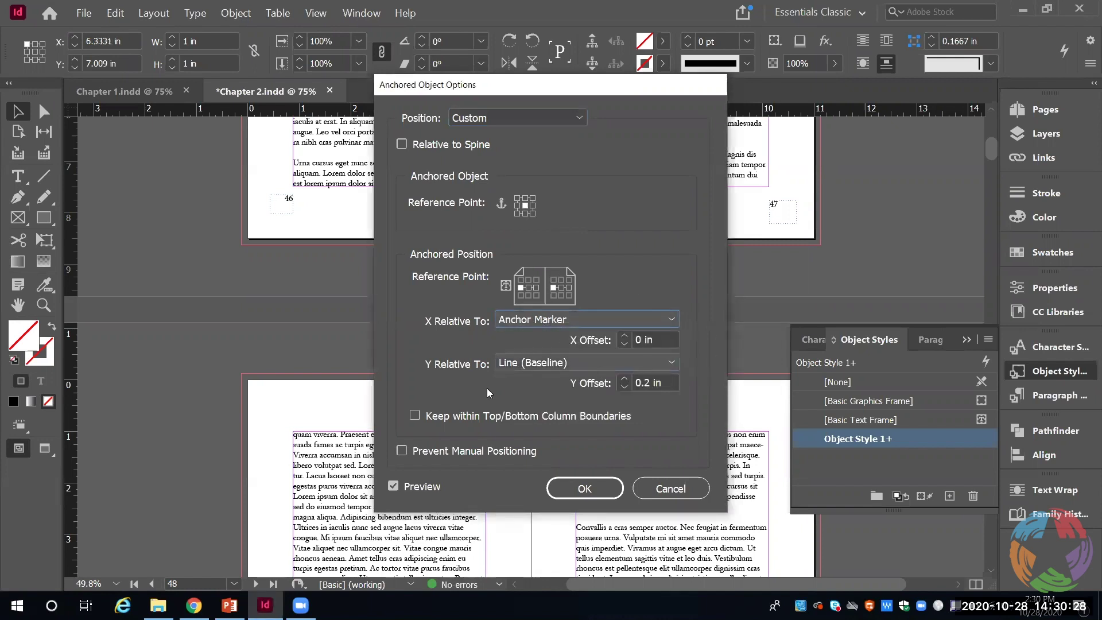
left_click(413, 417)
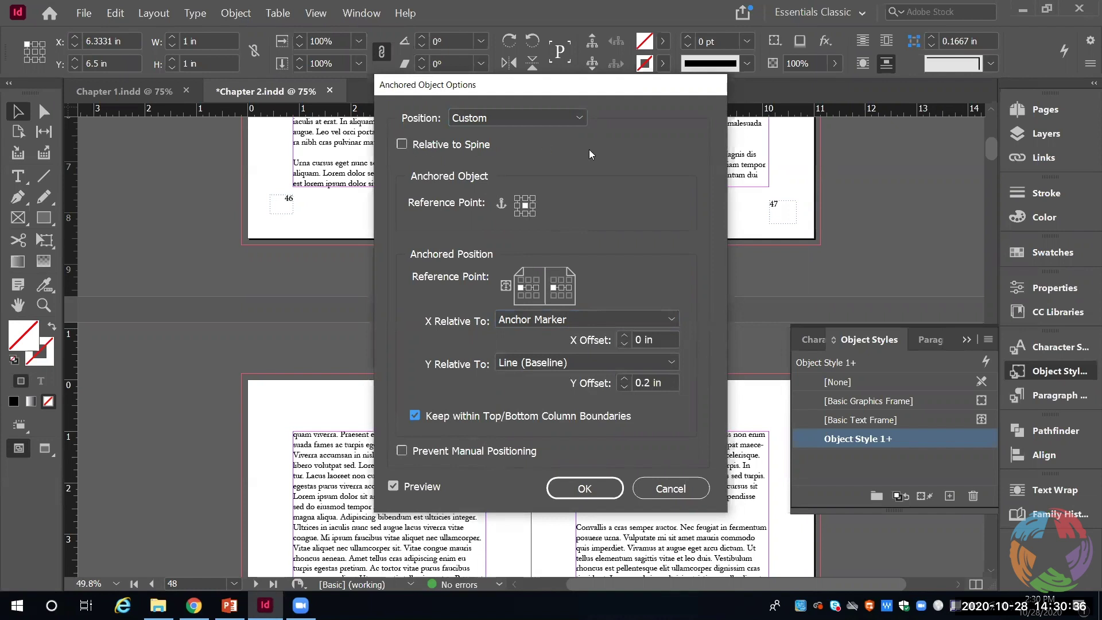
left_click(559, 285)
left_click(671, 321)
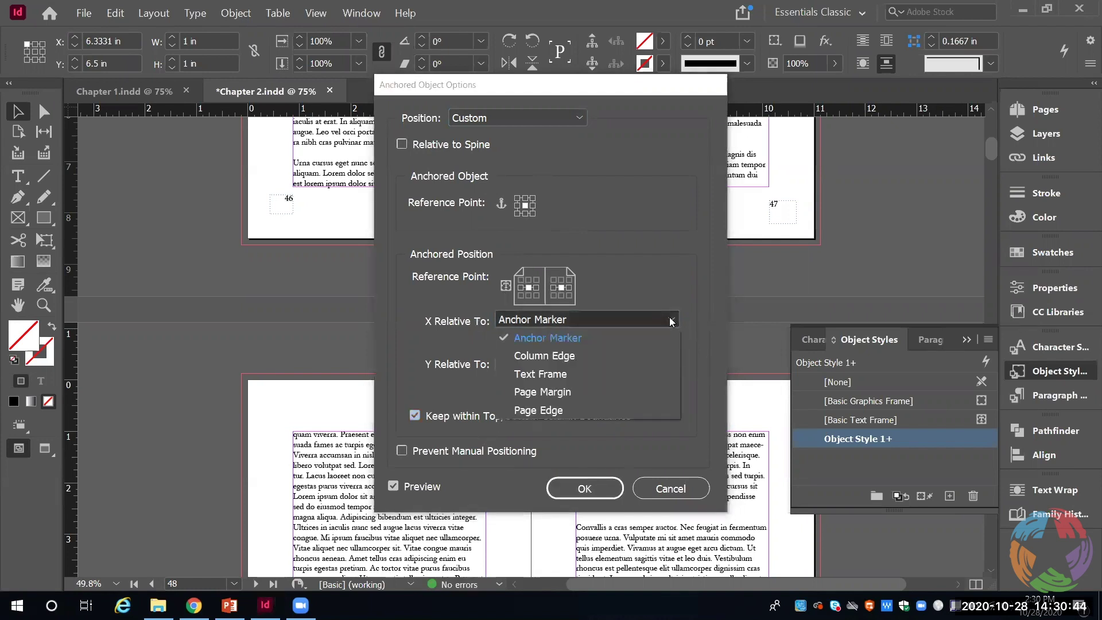
left_click(557, 338)
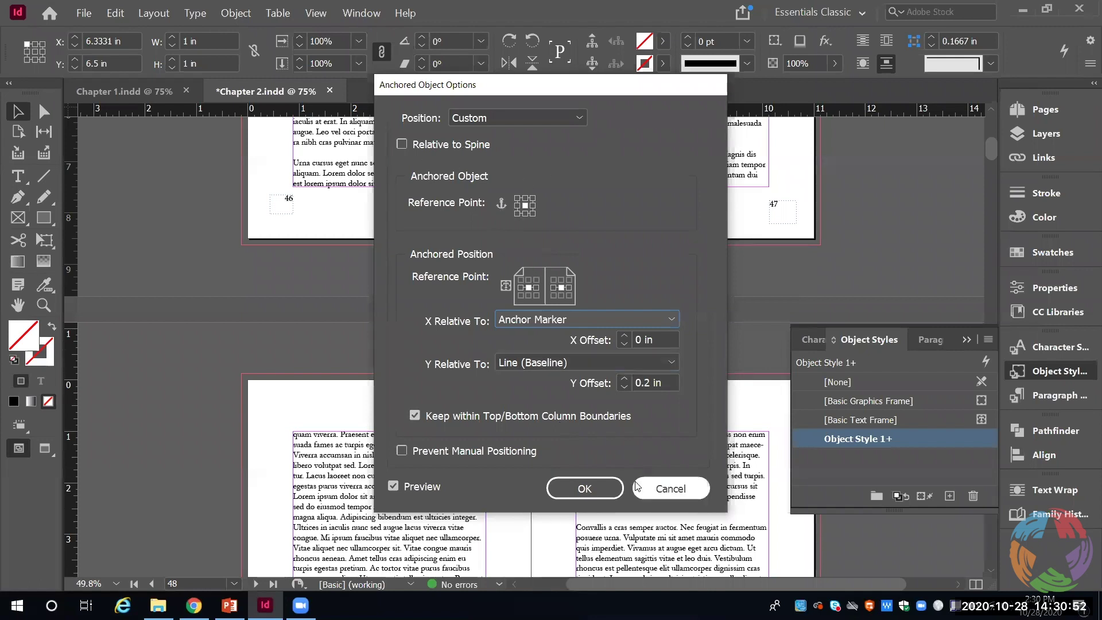
left_click(600, 486)
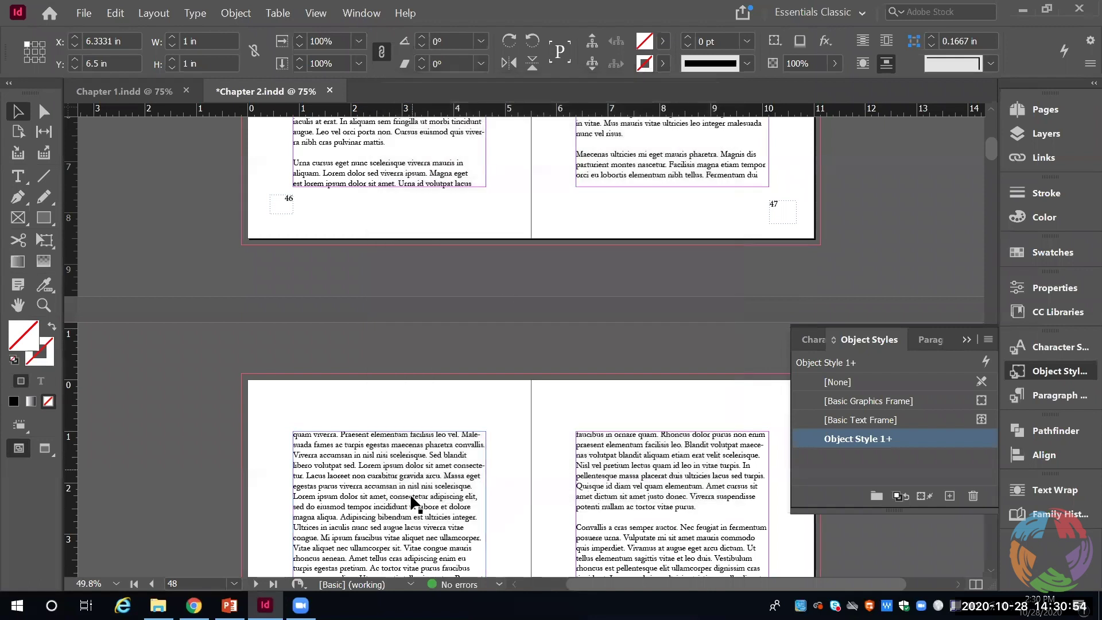
Move the anchored logo up into the middle of page 49's text, to about X 7.59 in, Y 3.91 in
mouse_move(995, 149)
left_mouse_down()
mouse_move(994, 130)
mouse_move(997, 164)
left_mouse_up()
left_click(607, 428)
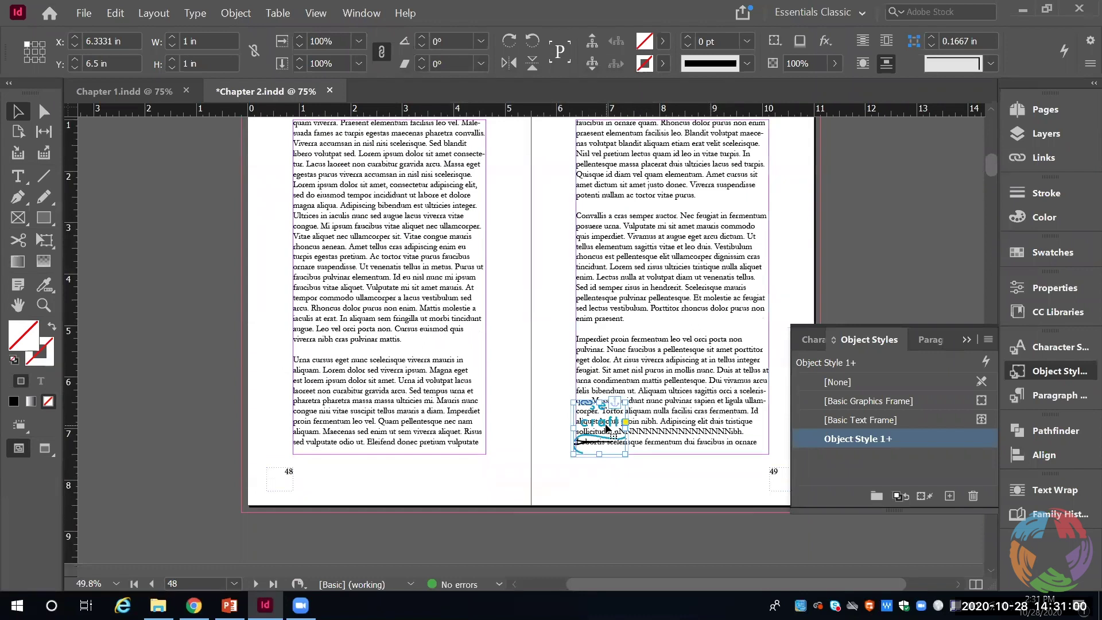
left_click_drag(607, 428, 672, 292)
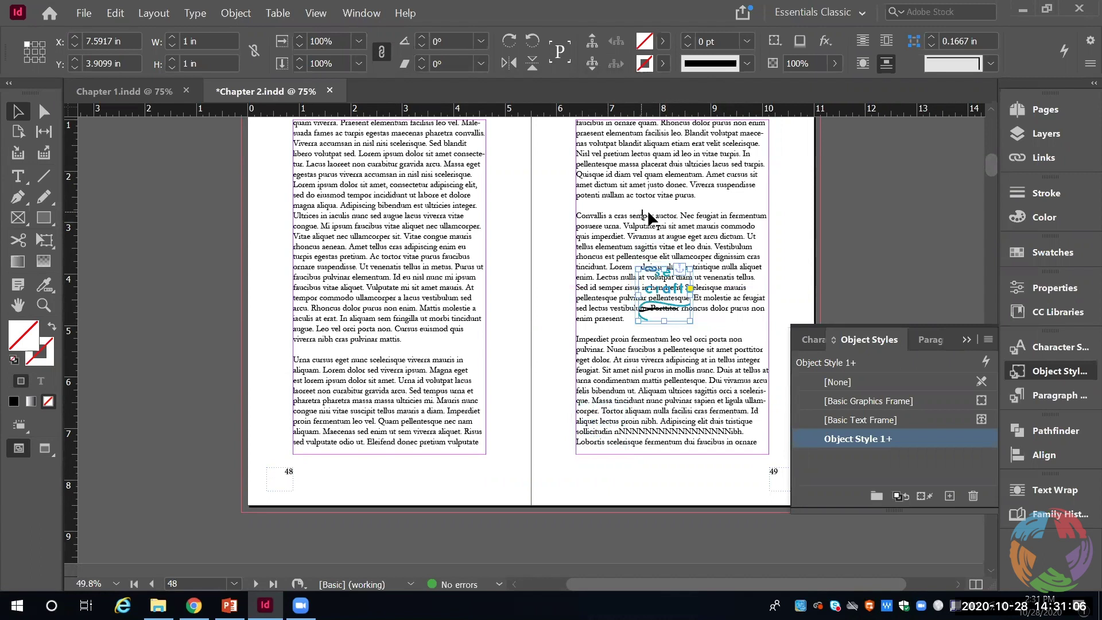
mouse_move(649, 213)
left_mouse_down()
mouse_move(677, 248)
mouse_move(656, 216)
left_mouse_up()
left_click_drag(698, 191, 698, 191)
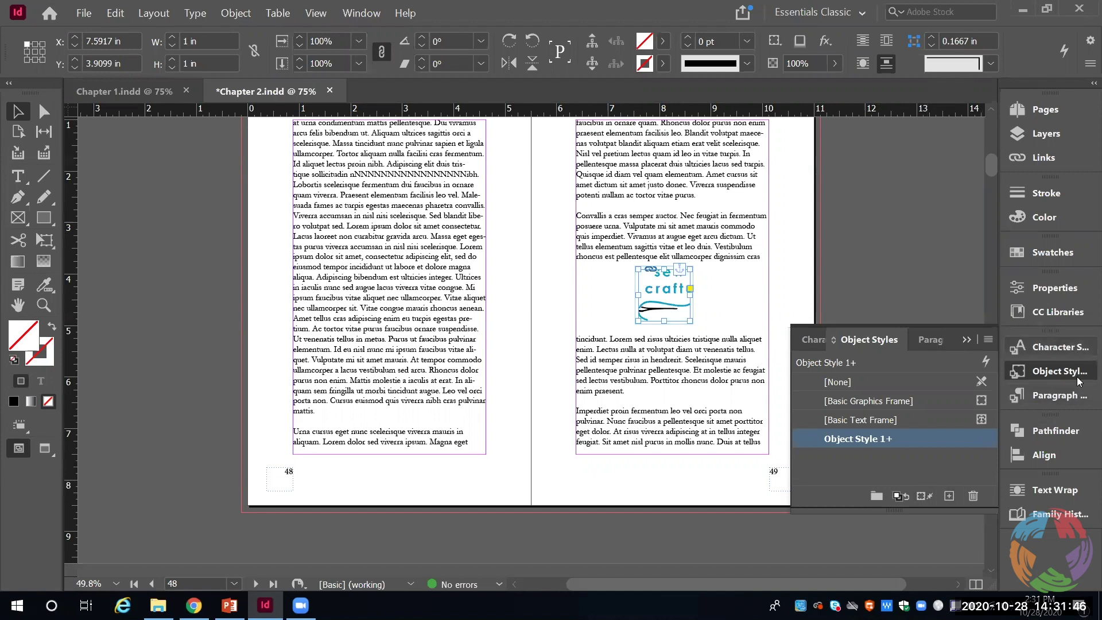
Create a new character style, Character Style 1, and base it on the Paragraph style
left_click(1065, 346)
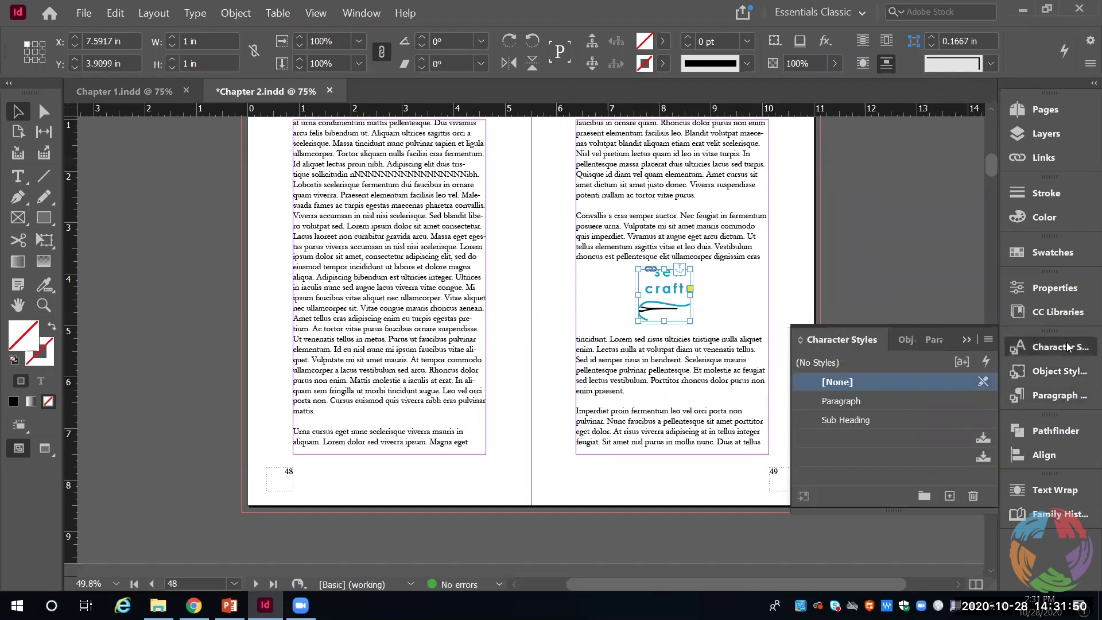
left_click(948, 496)
double_click(871, 477)
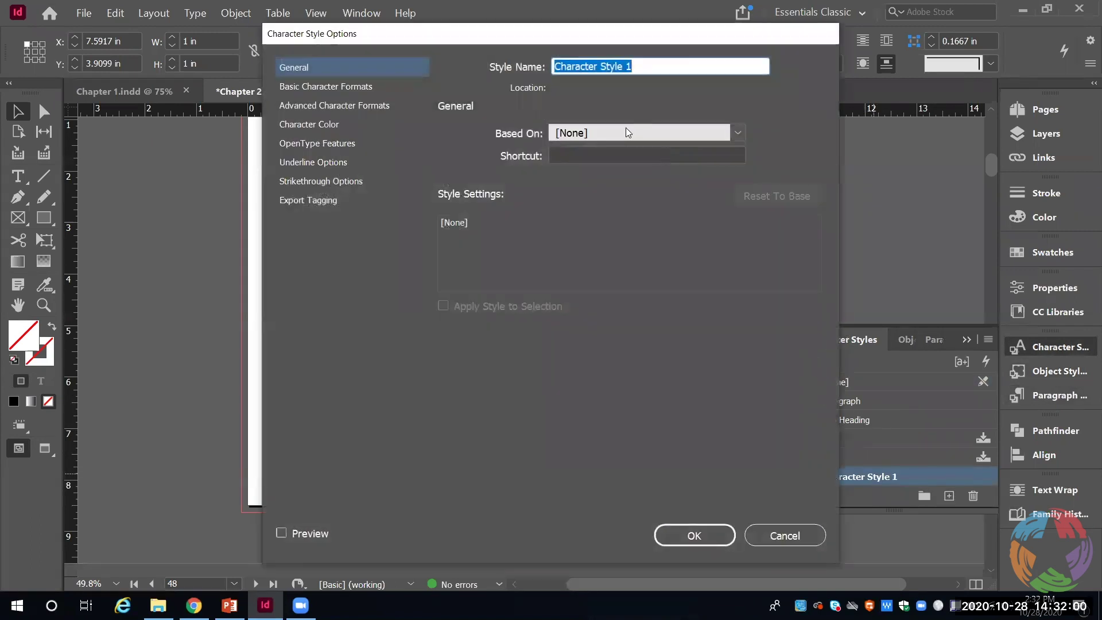
left_click(625, 128)
left_click(614, 148)
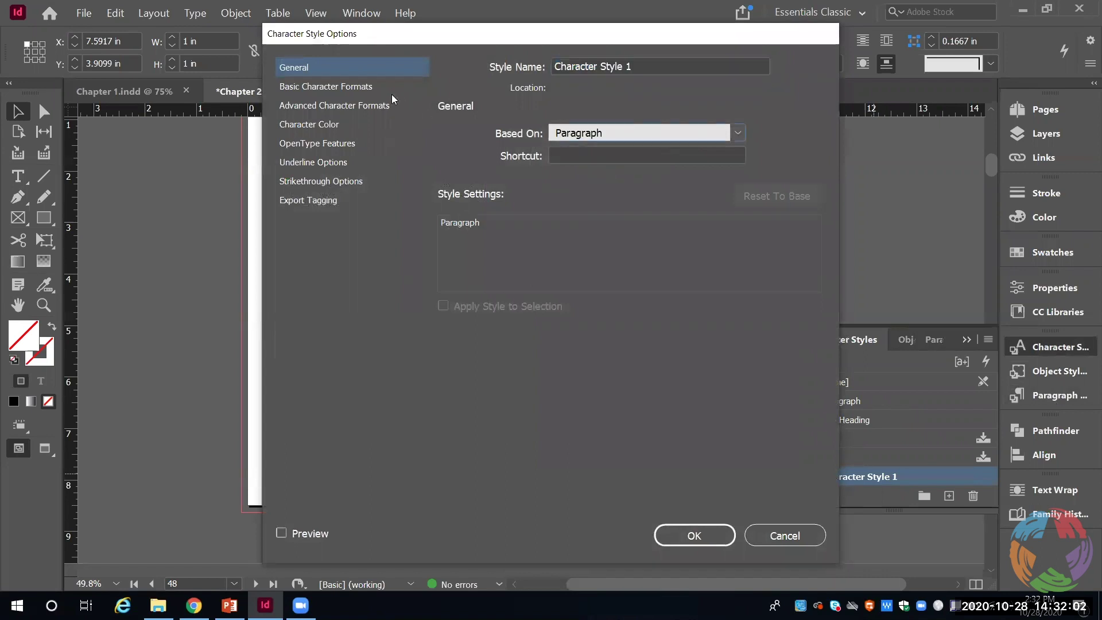
Set Character Style 1's basic formats to Garamond Italic at 11 pt and save the style
left_click(357, 86)
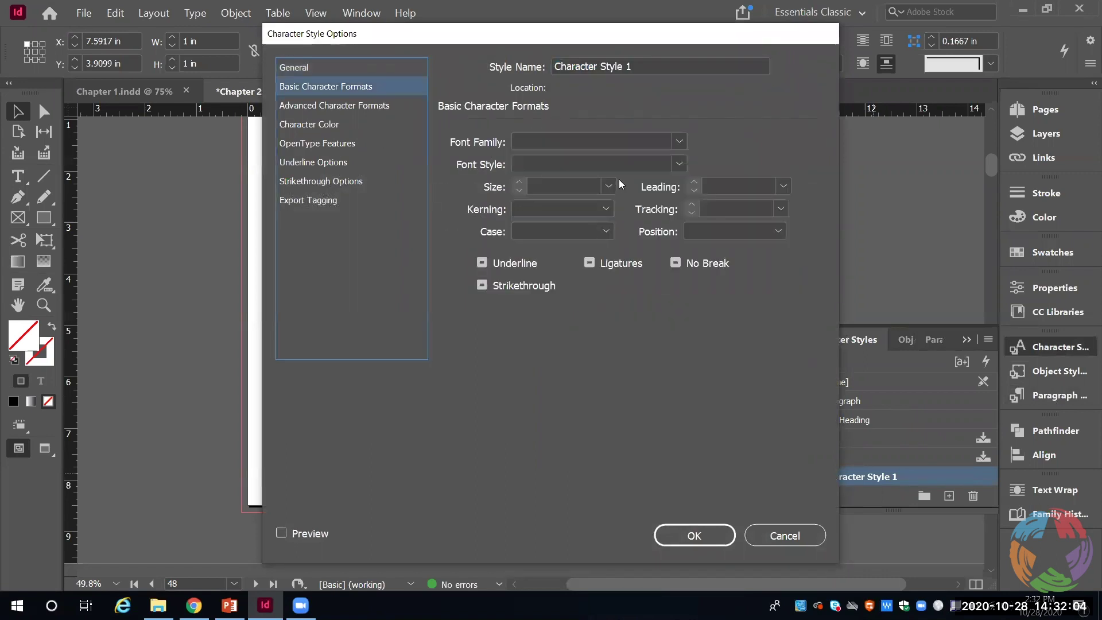
left_click(673, 141)
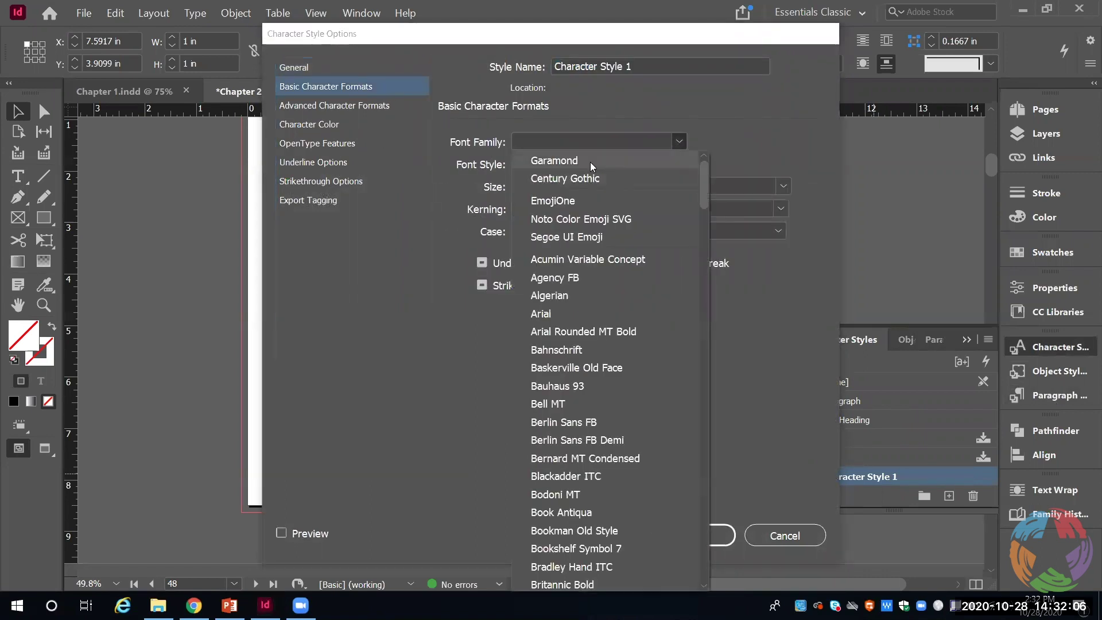
left_click(590, 162)
left_click(664, 165)
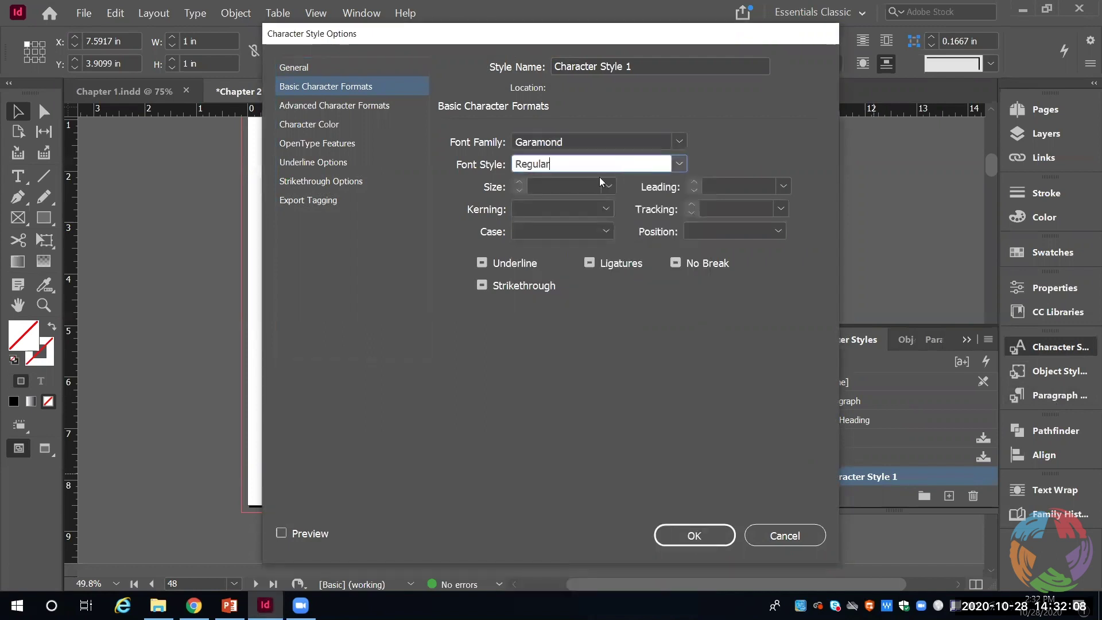
left_click(679, 164)
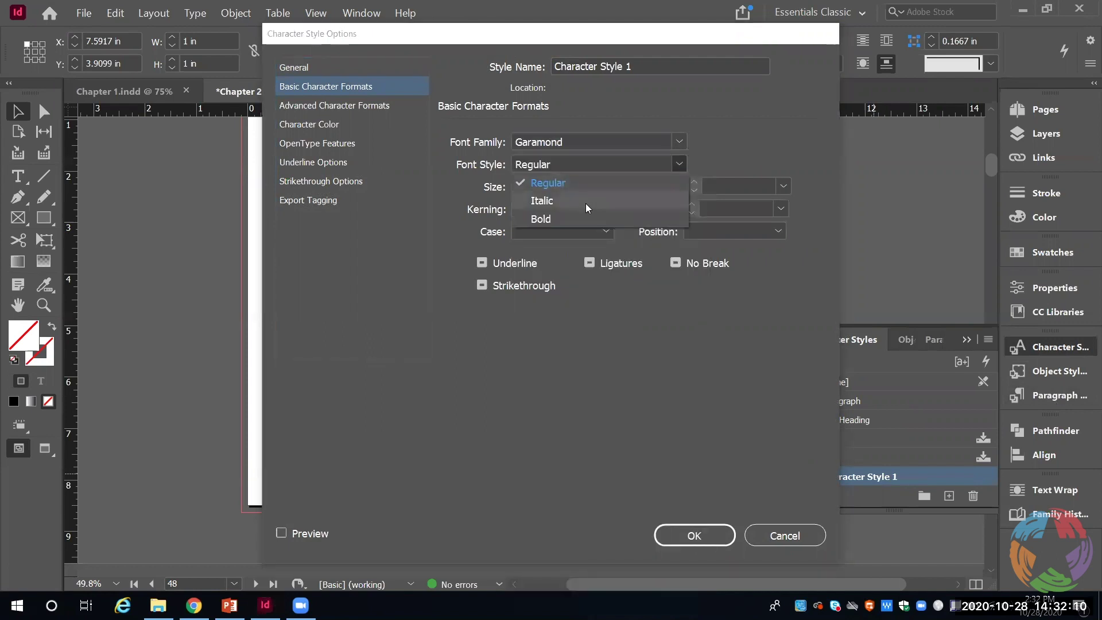
key("Escape")
key("Down")
left_click(609, 186)
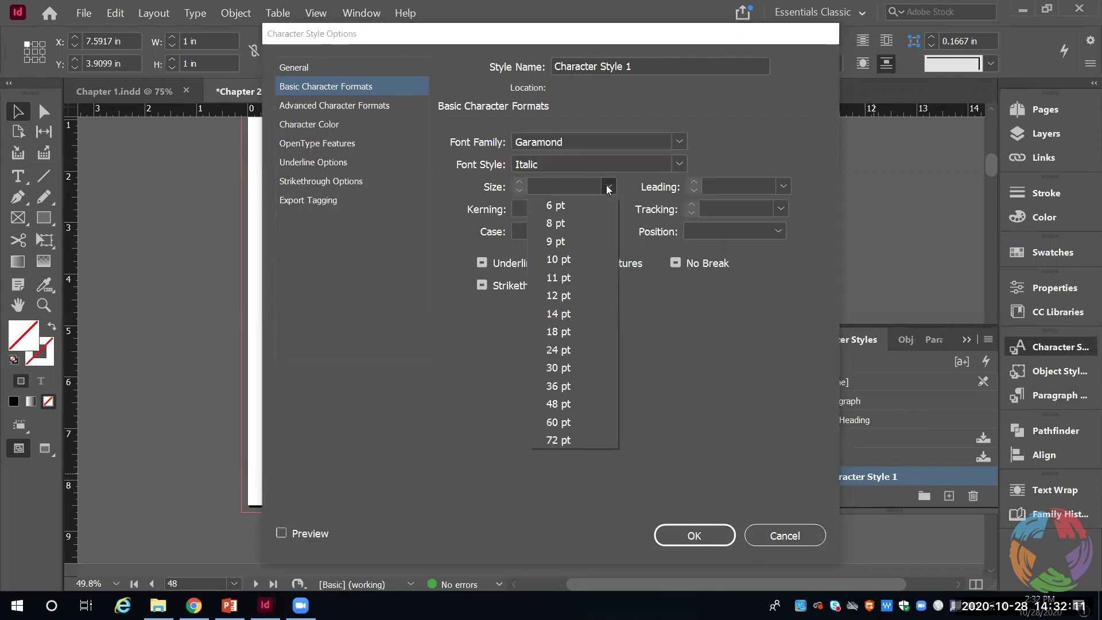
left_click(573, 276)
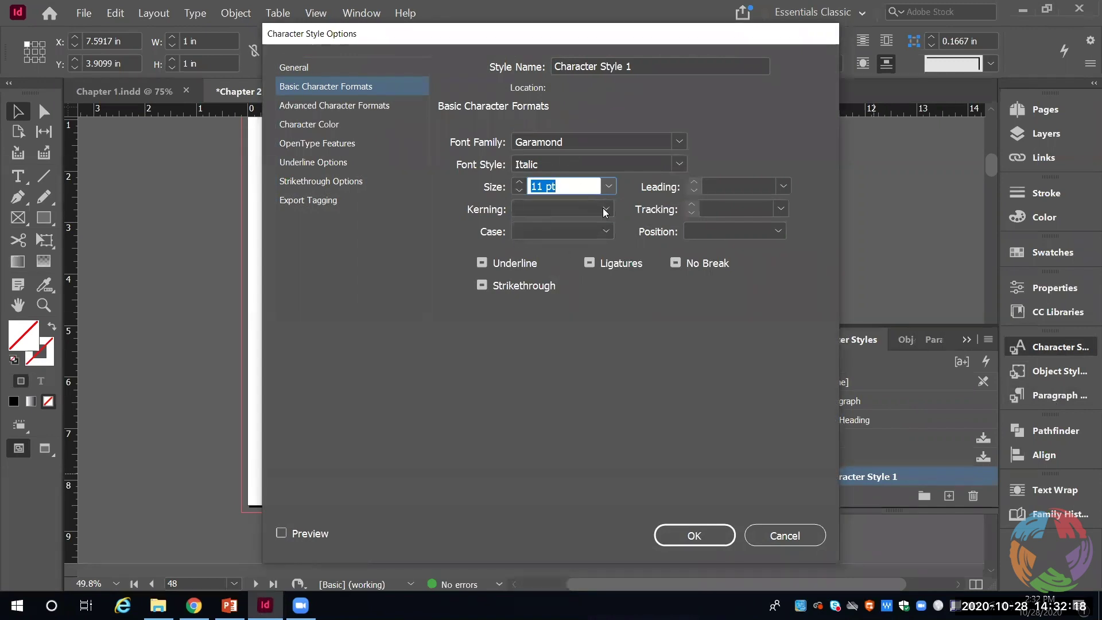
left_click(713, 534)
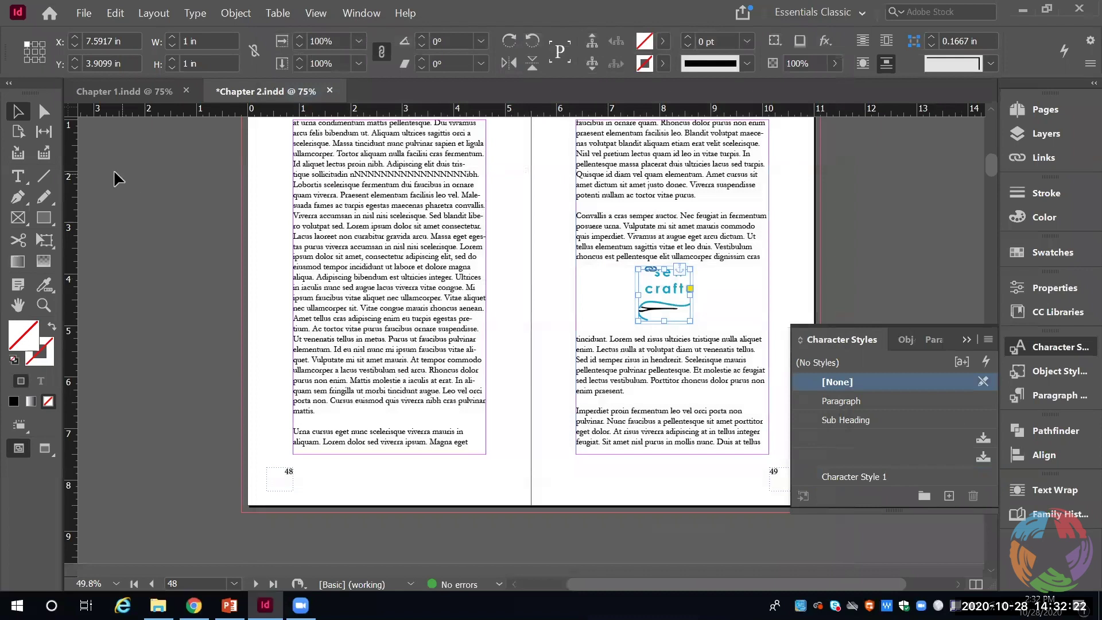
Draw a text frame about 1.72 × 0.56 in on the pasteboard beside page 49 and enter "FIGURE 1"
left_click(18, 177)
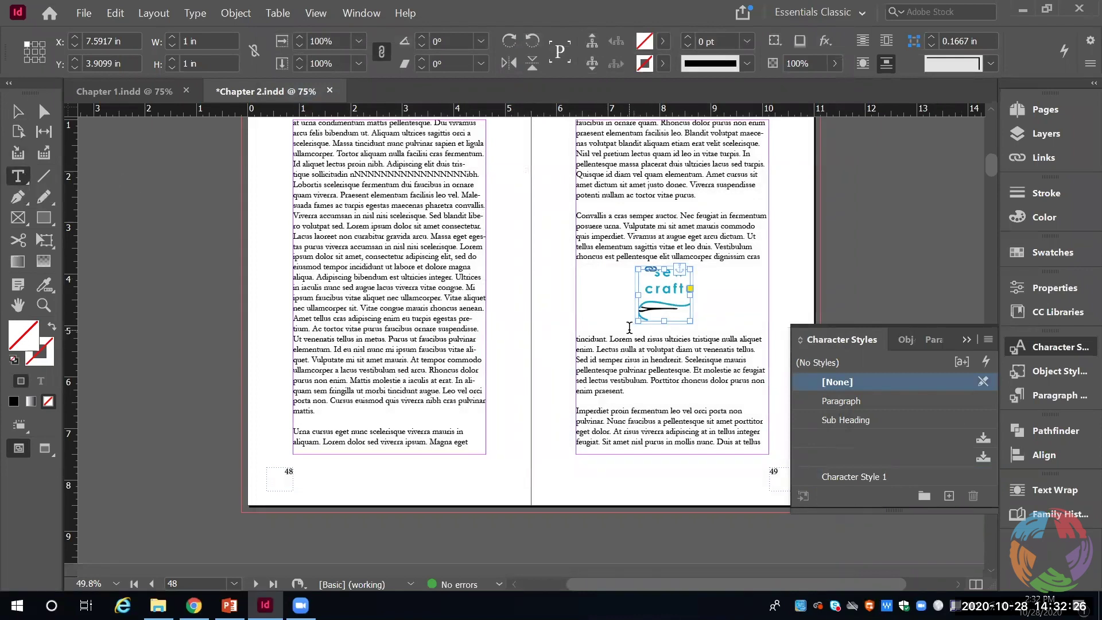
left_click_drag(634, 339, 663, 340)
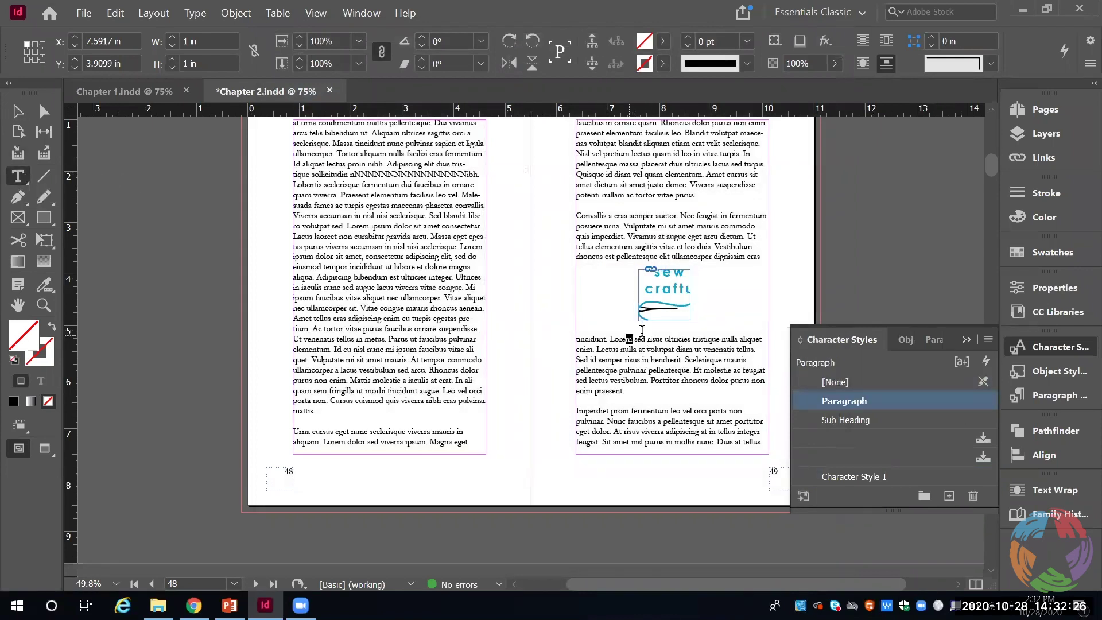
left_click(611, 303)
left_click_drag(849, 253, 937, 278)
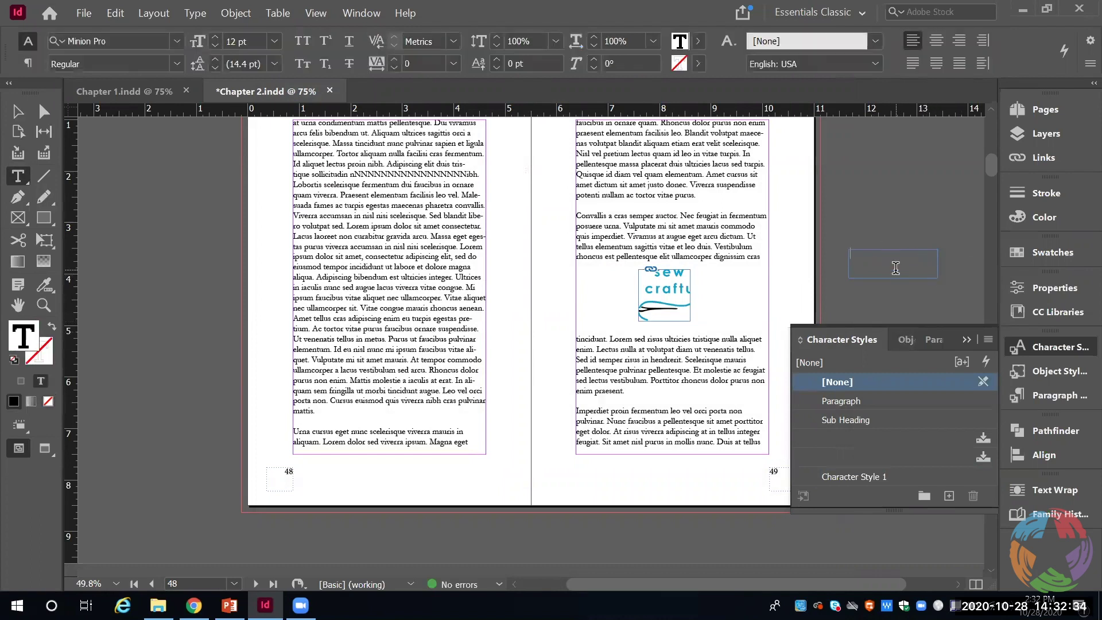
type("FIGURE 1")
Apply Character Style 1 to the FIGURE 1 text and set it in Small Caps
left_click_drag(896, 254, 835, 254)
left_click(848, 475)
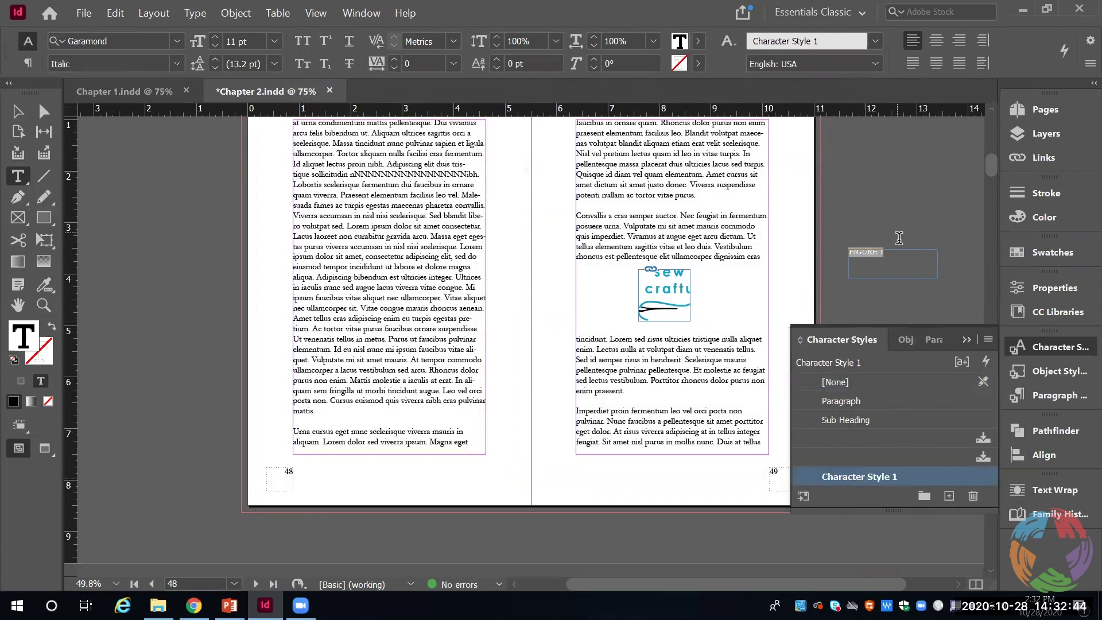
left_click(302, 63)
left_click(297, 41)
left_click(300, 63)
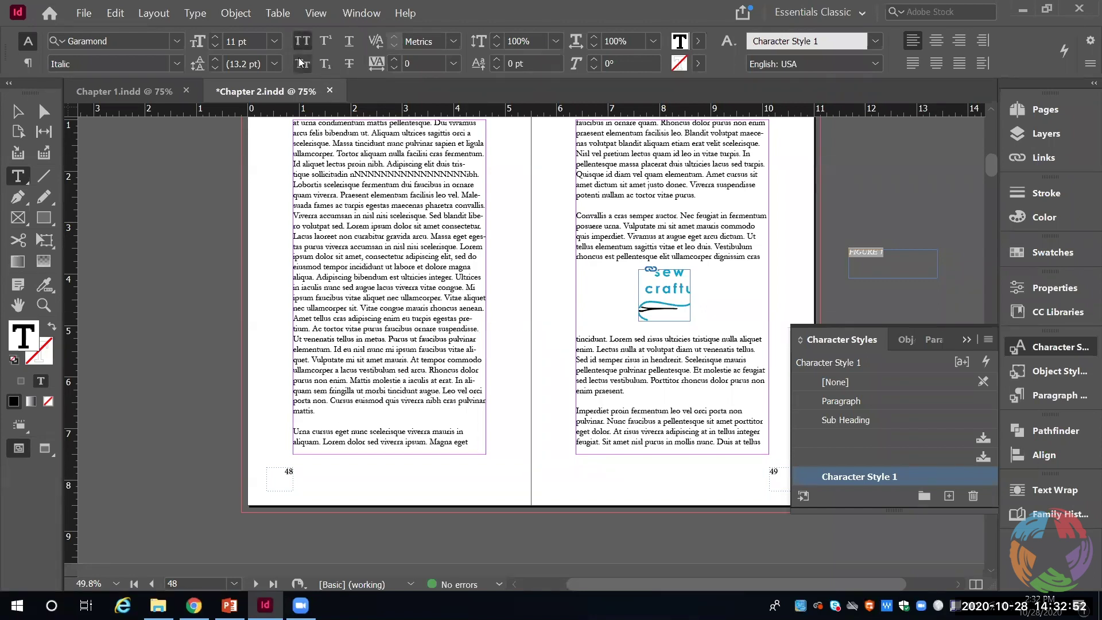
left_click(900, 245)
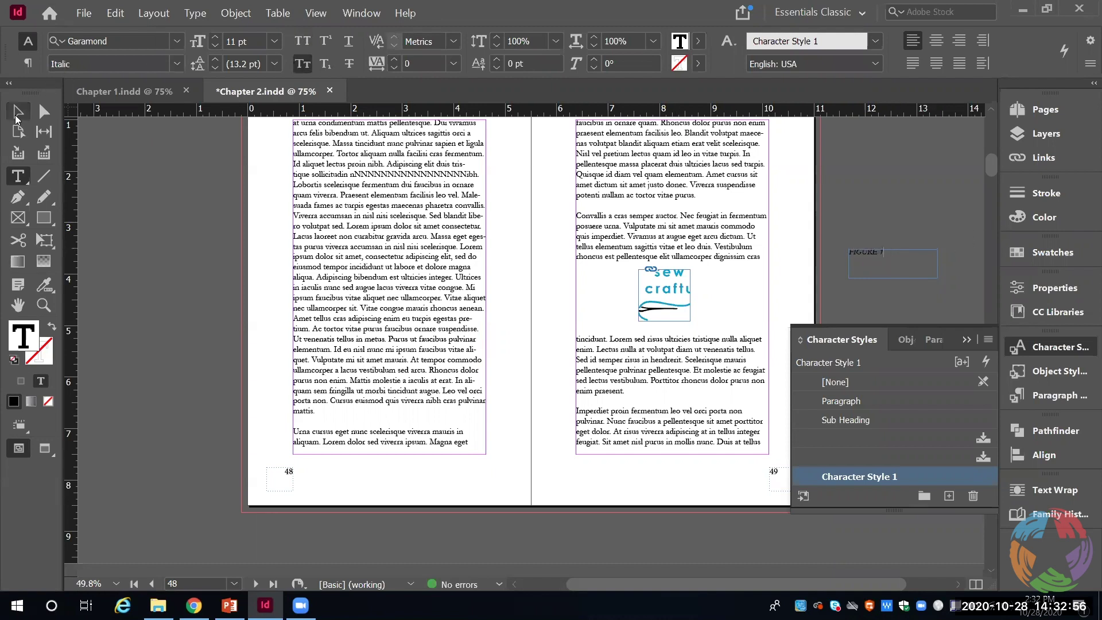
Place the FIGURE 1 caption frame directly beneath the logo at about X 7.7 in, Y 4.94 in, sized about 0.86 × 0.26 in
left_click(17, 113)
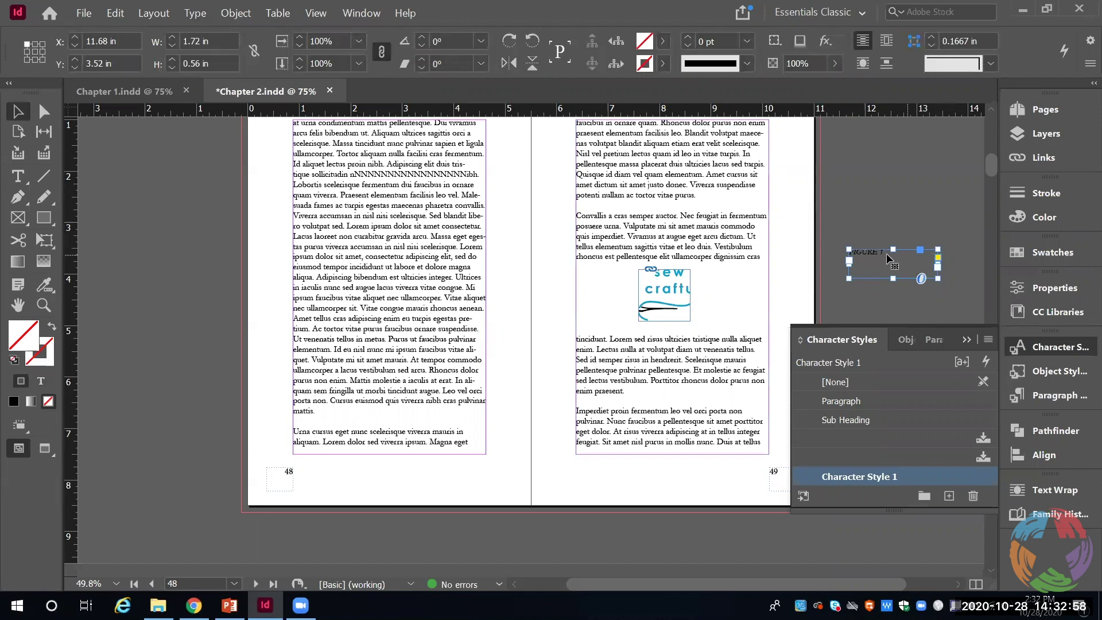
left_click_drag(888, 258, 660, 323)
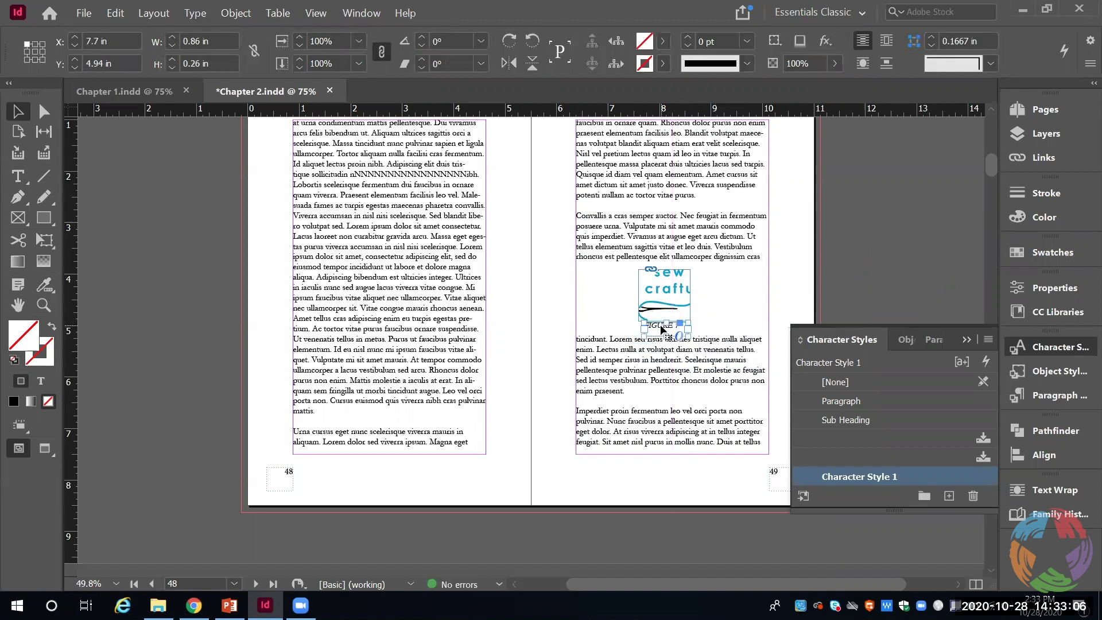
left_click(678, 309)
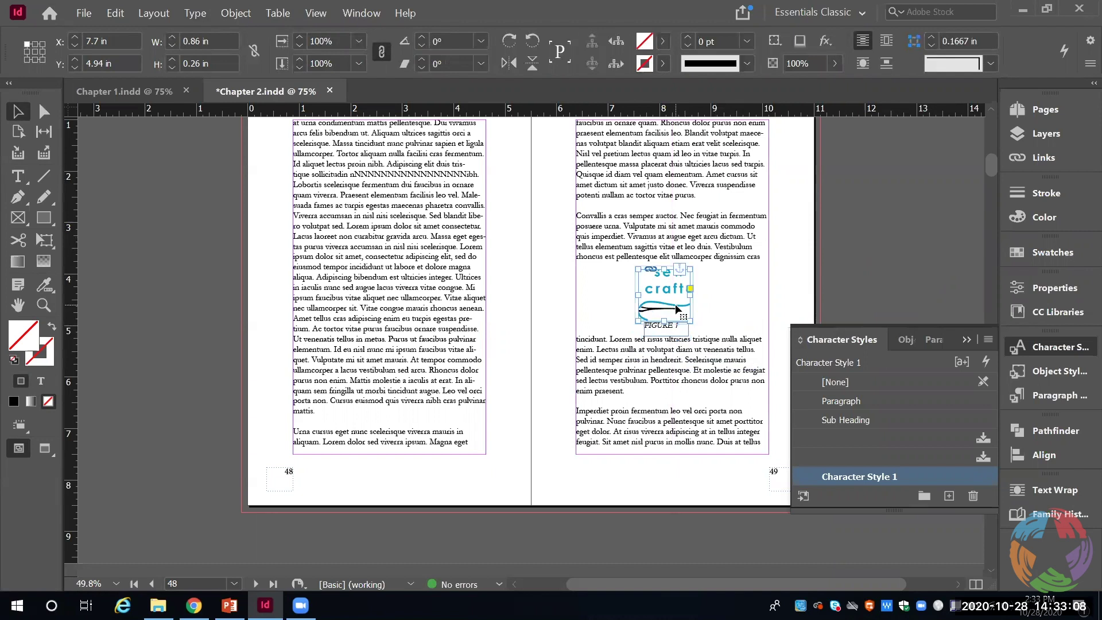
left_click(674, 326)
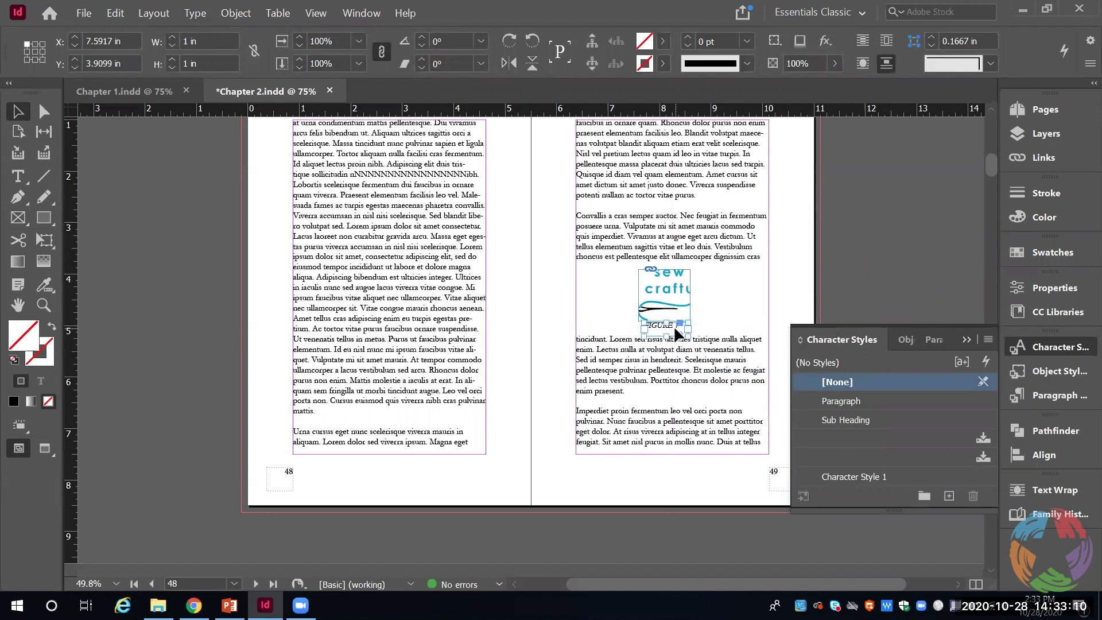
left_click(661, 301)
left_click_drag(706, 304, 689, 325)
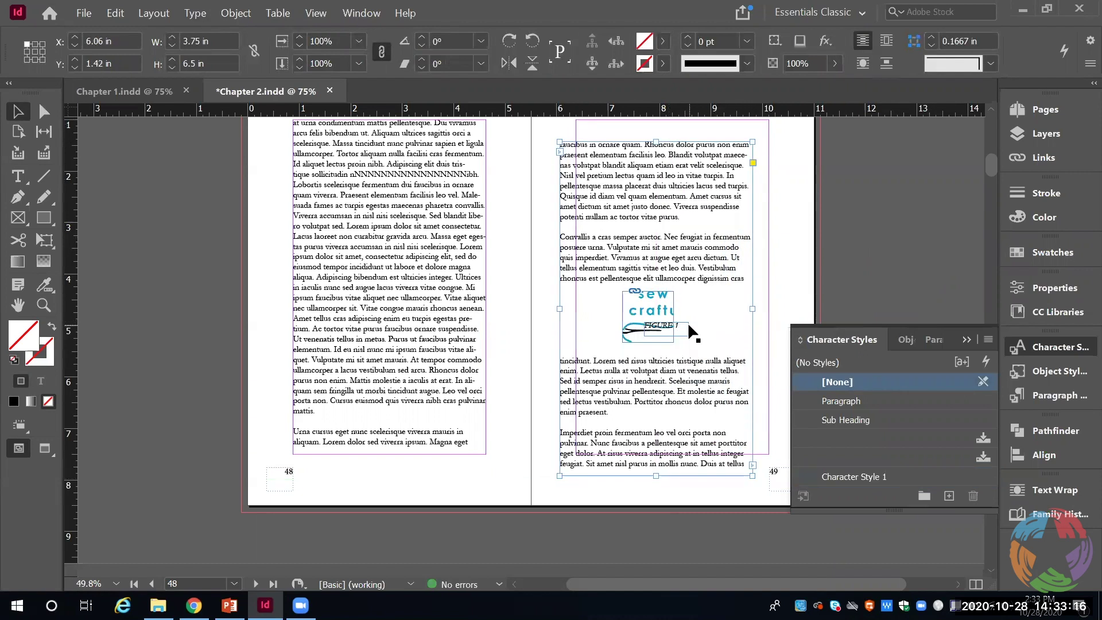
key("ctrl+z")
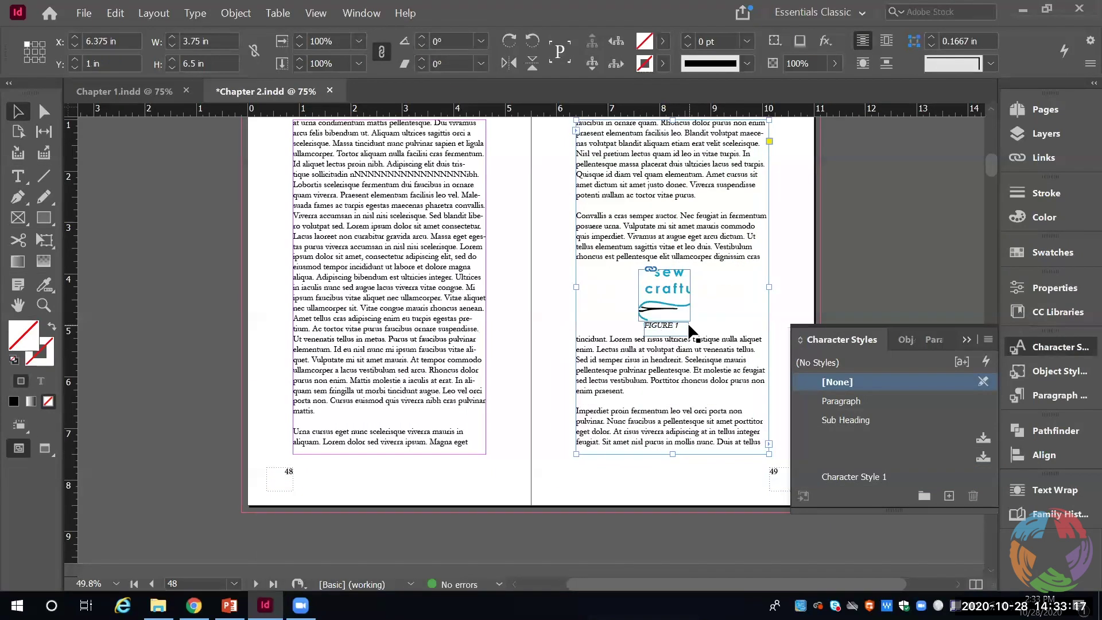
left_click(798, 288)
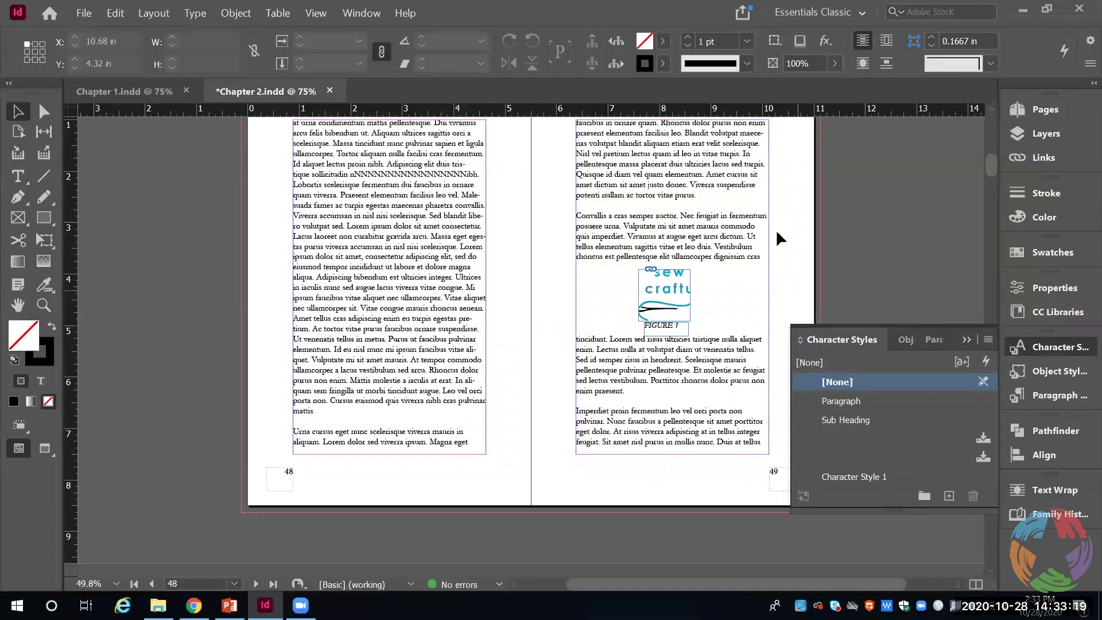
Expand page 49's text frame in the layer structure and select the FIGURE 1 caption and the sew crafty logo in turn
left_click(1045, 135)
left_click(882, 146)
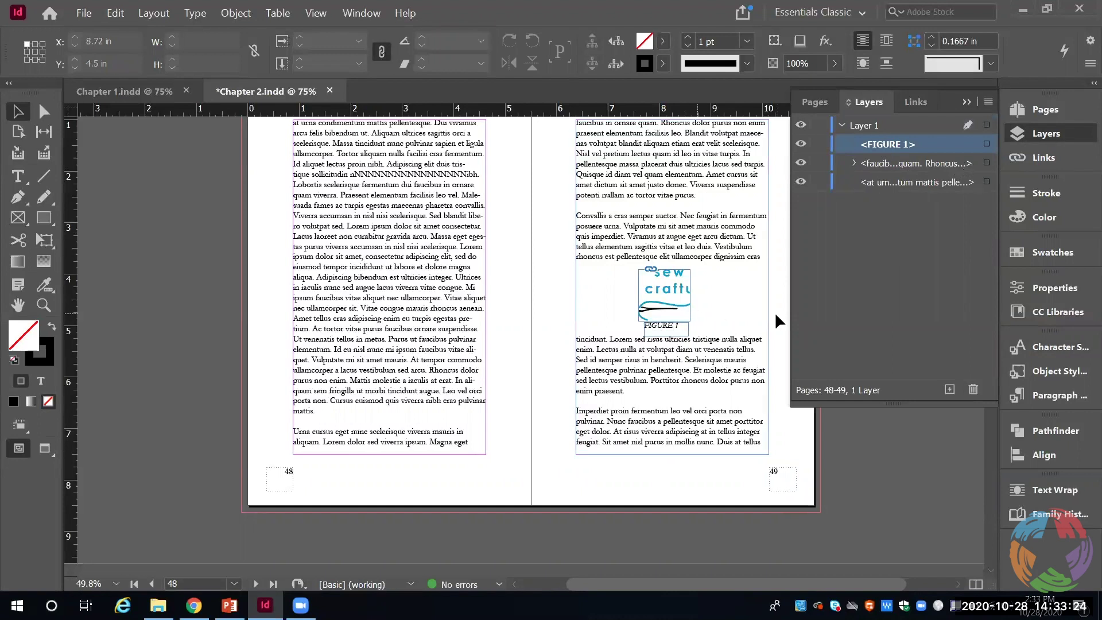
left_click(688, 291)
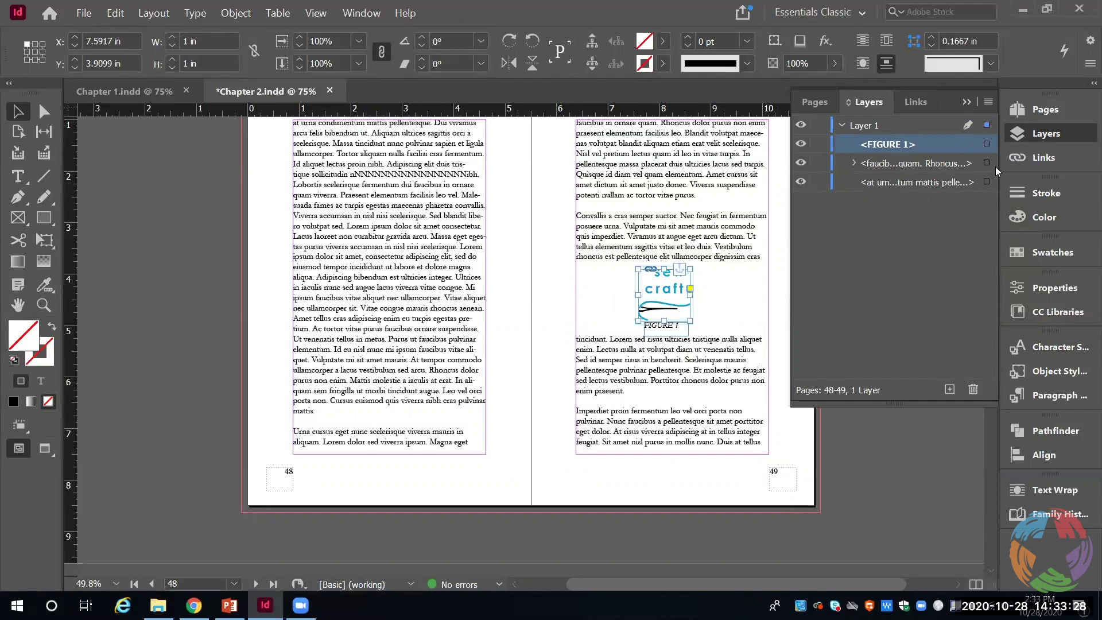
left_click(853, 163)
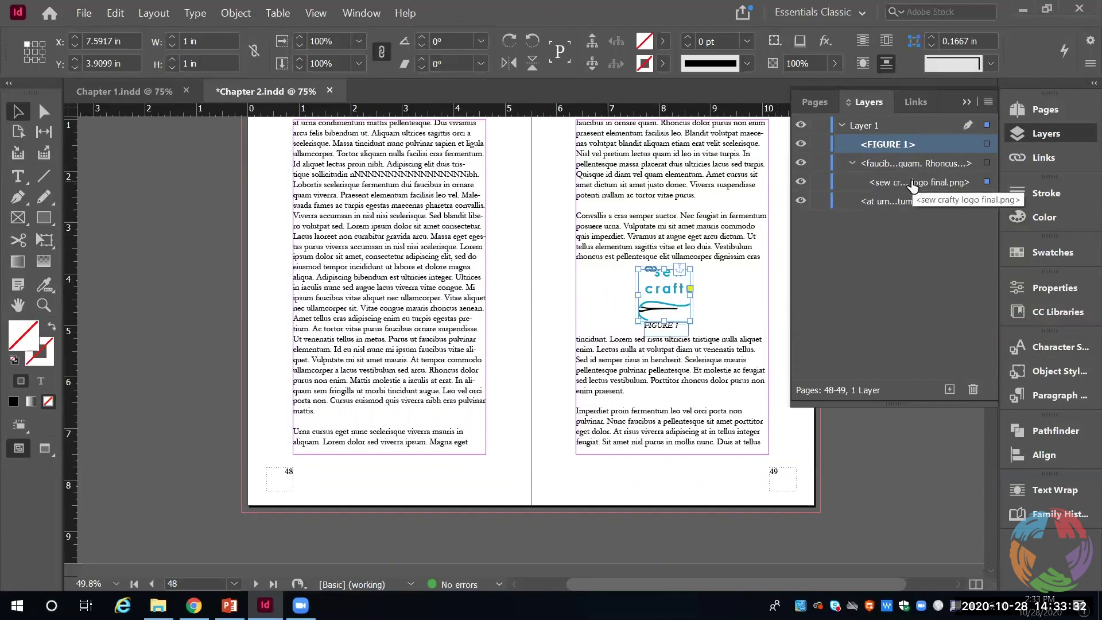
left_click(986, 144)
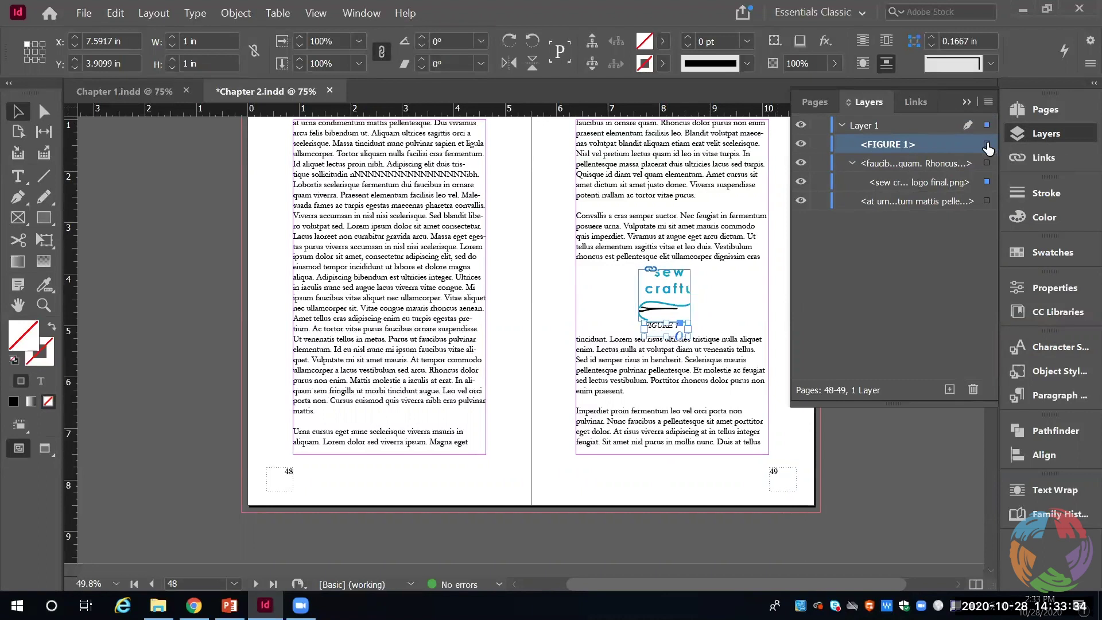
left_click(985, 182)
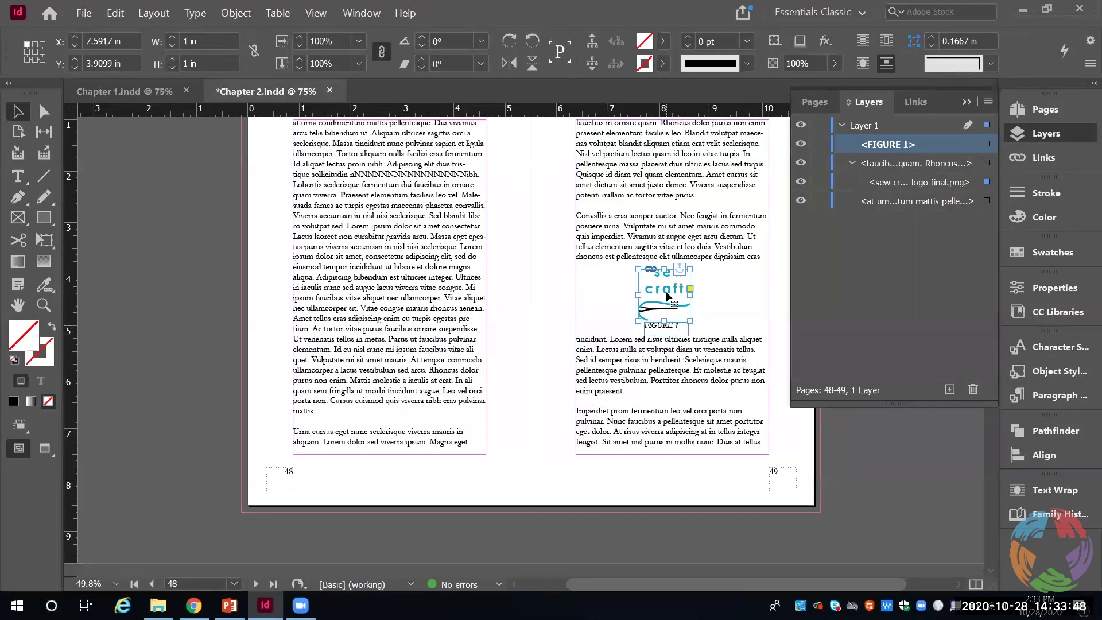
Check which Anchored Object commands are available for the FIGURE 1 caption frame
left_click(672, 327)
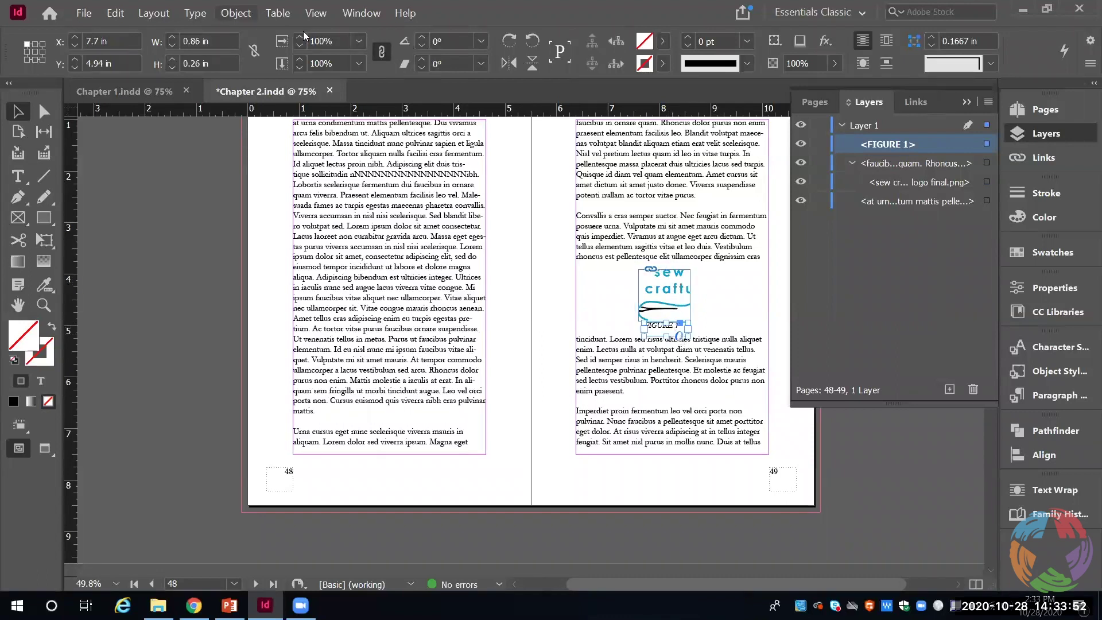
key("alt+o")
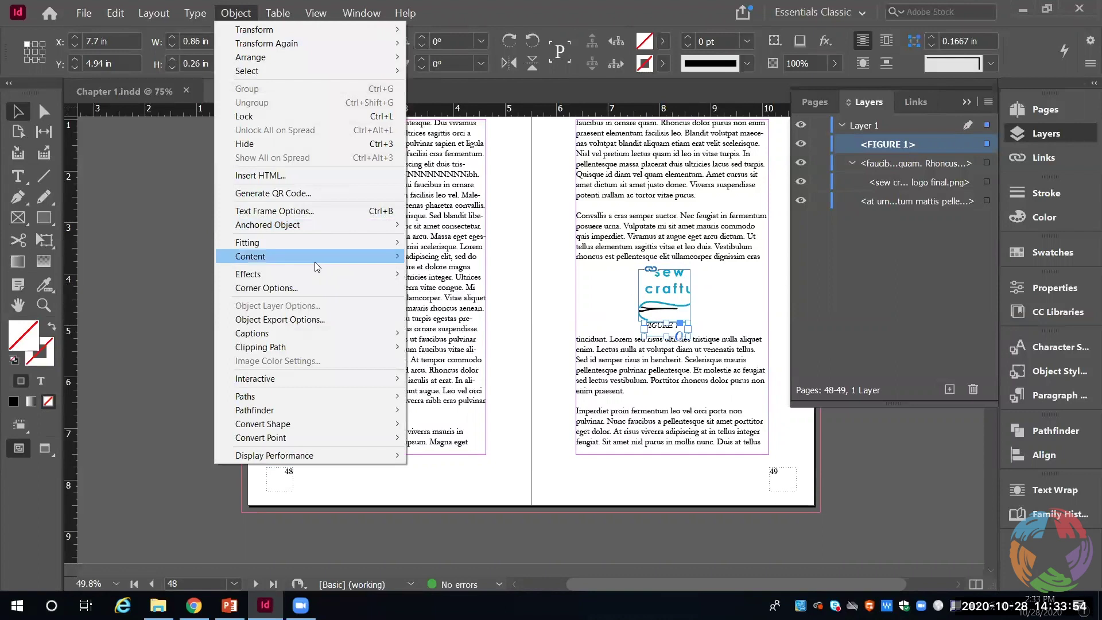
mouse_move(333, 224)
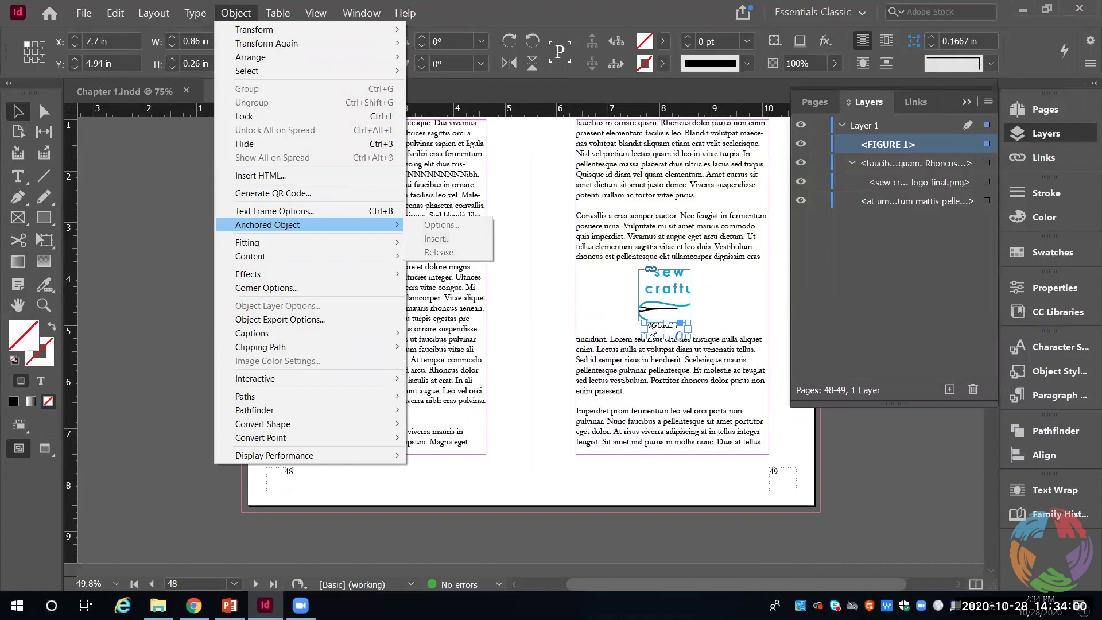
left_click(732, 312)
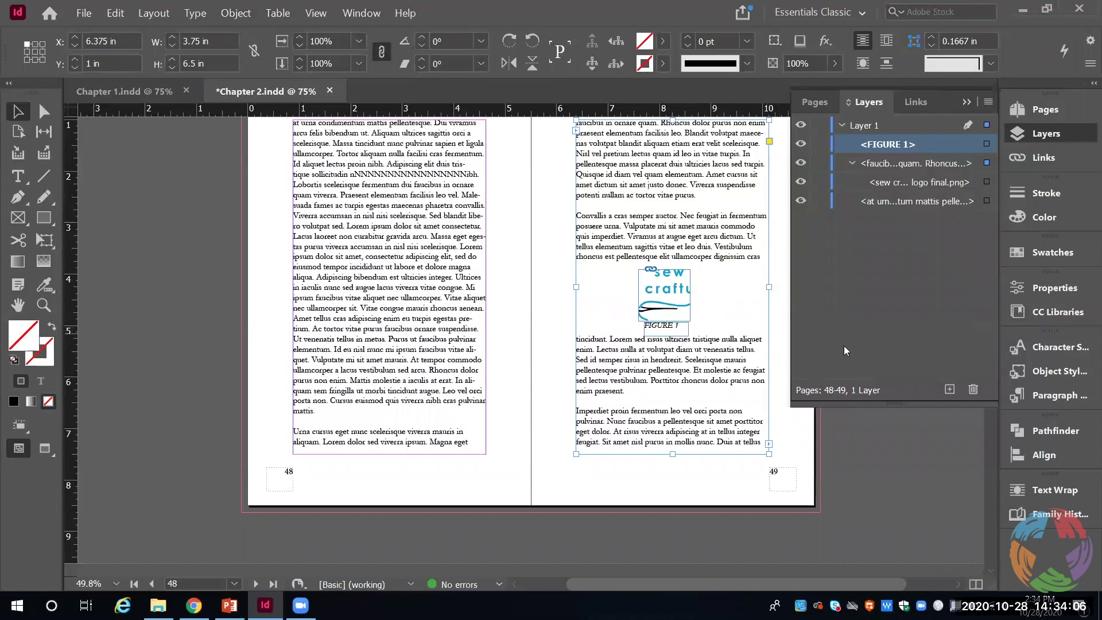
Review the sew crafty logo's Anchored Object Options and close them without applying anything
left_click(666, 320)
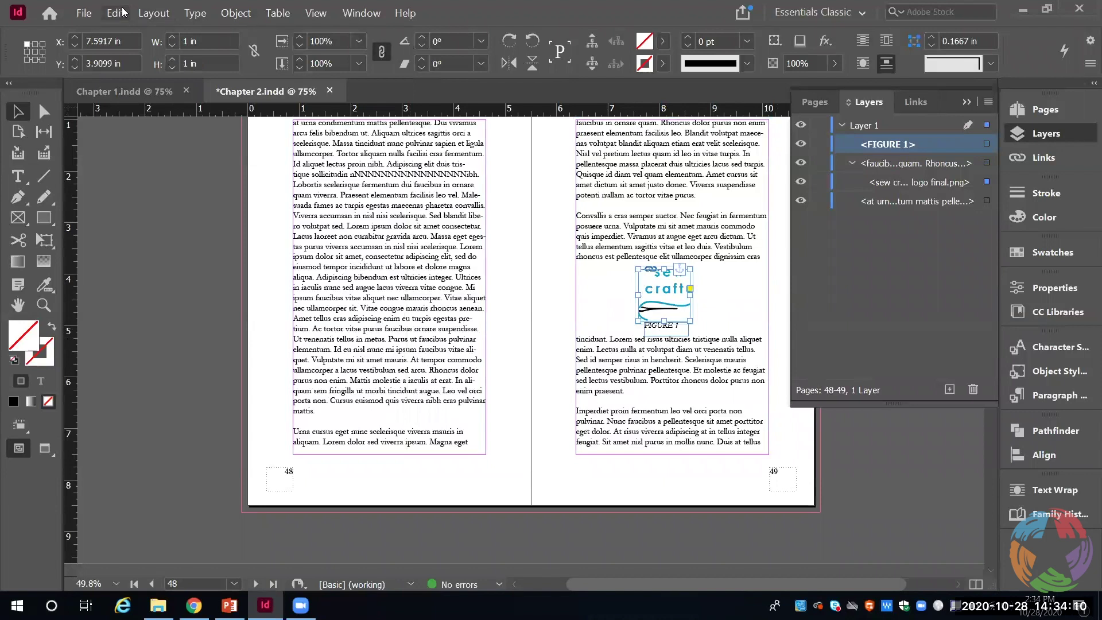
left_click(154, 13)
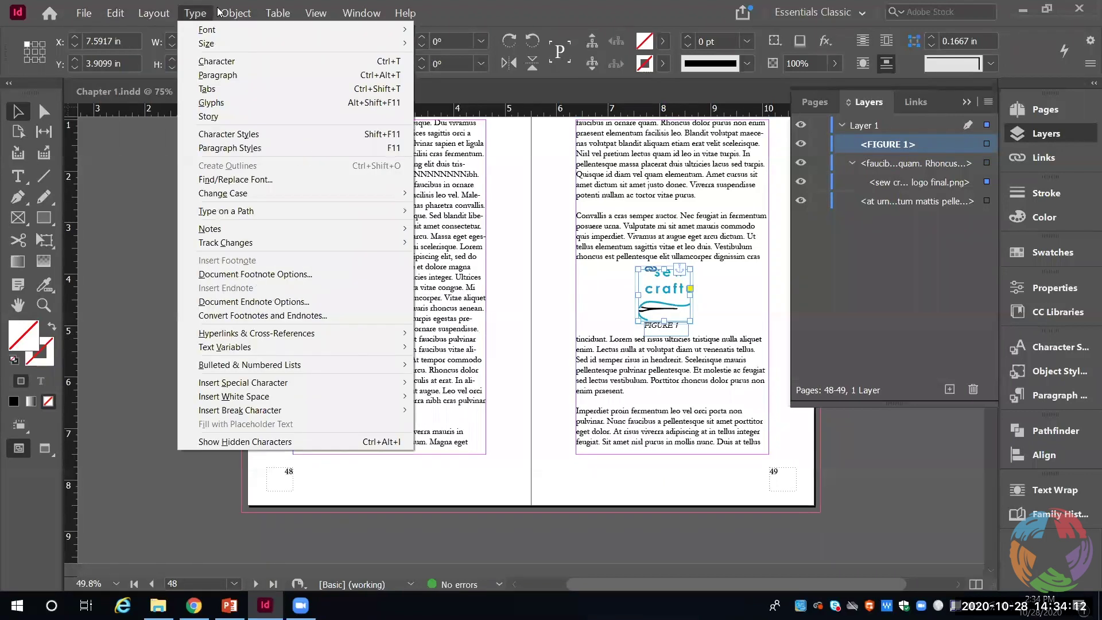
mouse_move(228, 13)
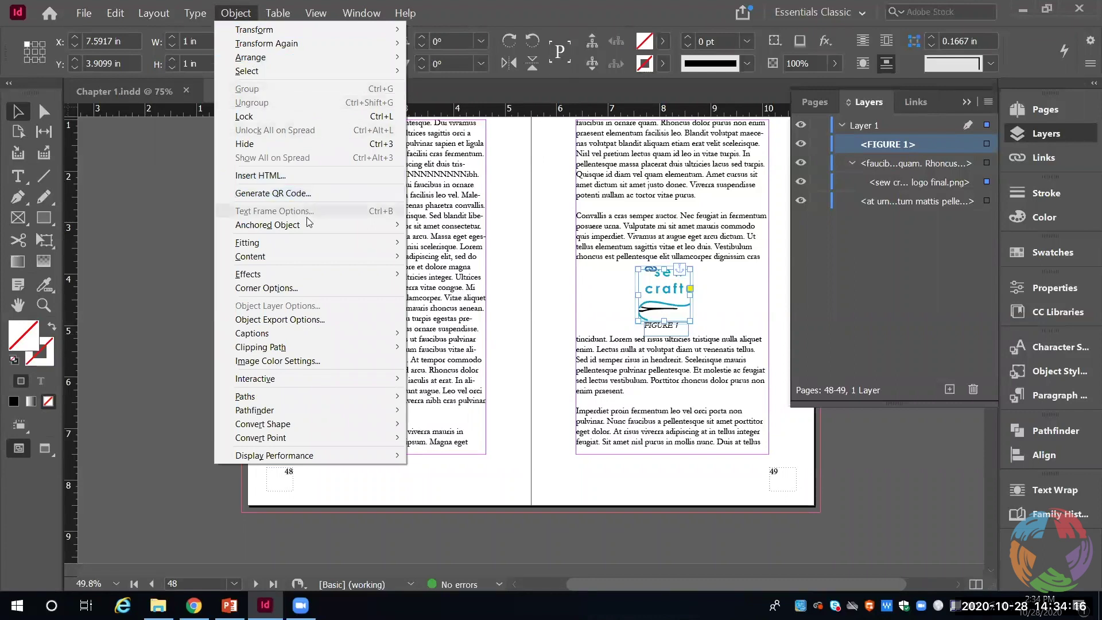
mouse_move(308, 221)
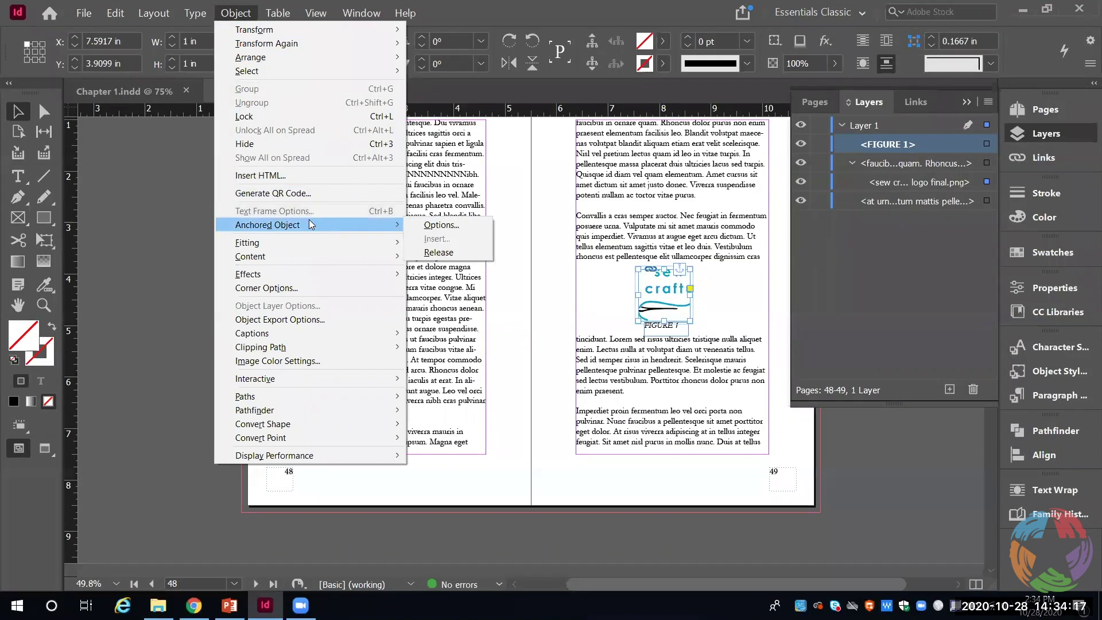
left_click(461, 225)
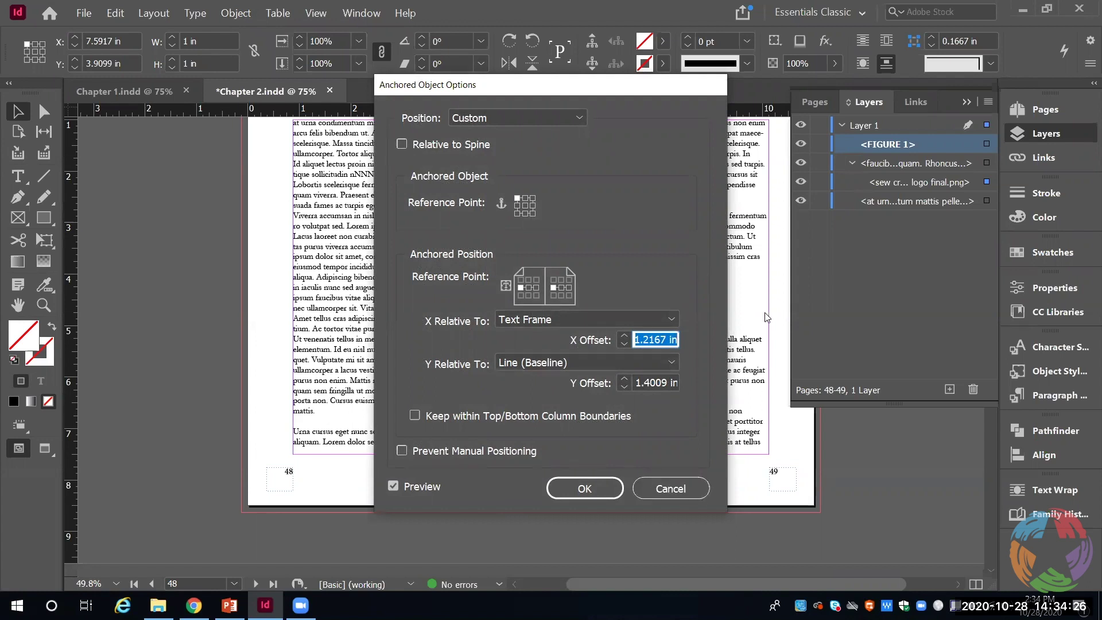
left_click(674, 493)
Check which Anchored Object commands are available for page 49's text frame
left_click(738, 319)
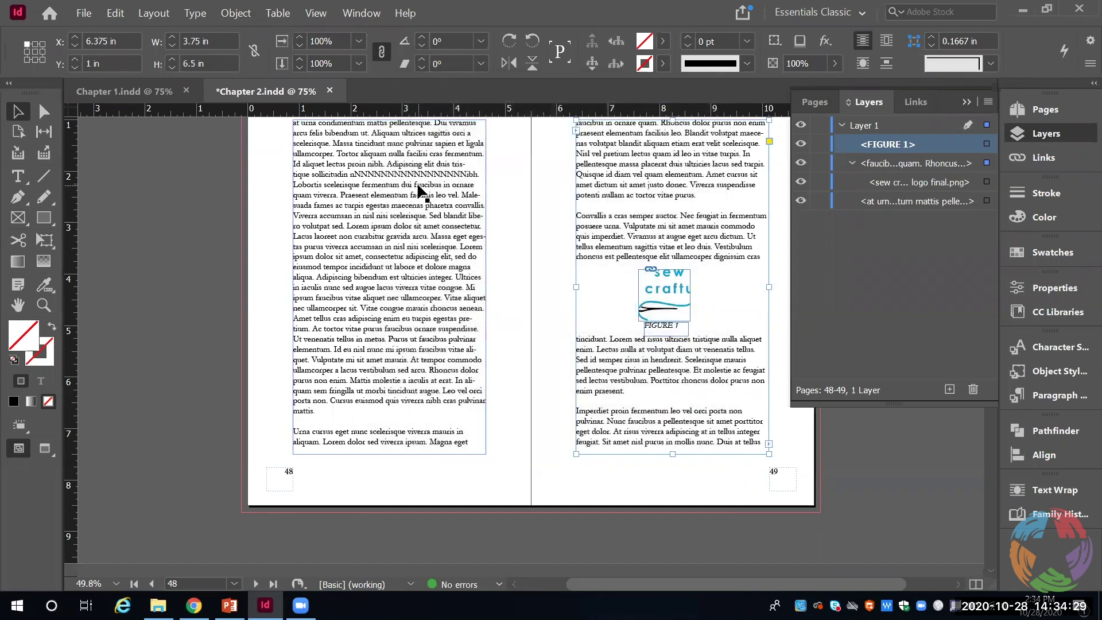
left_click(236, 13)
mouse_move(310, 225)
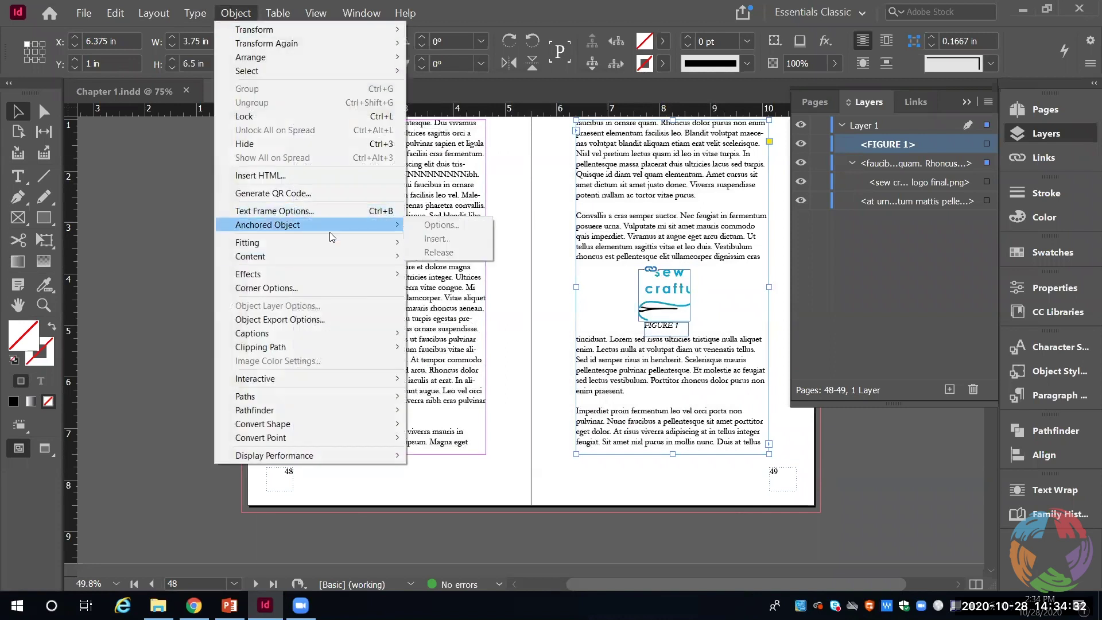
Place the text cursor inside "tincidunt" below the FIGURE 1 caption and start inserting an anchored object there
double_click(722, 324)
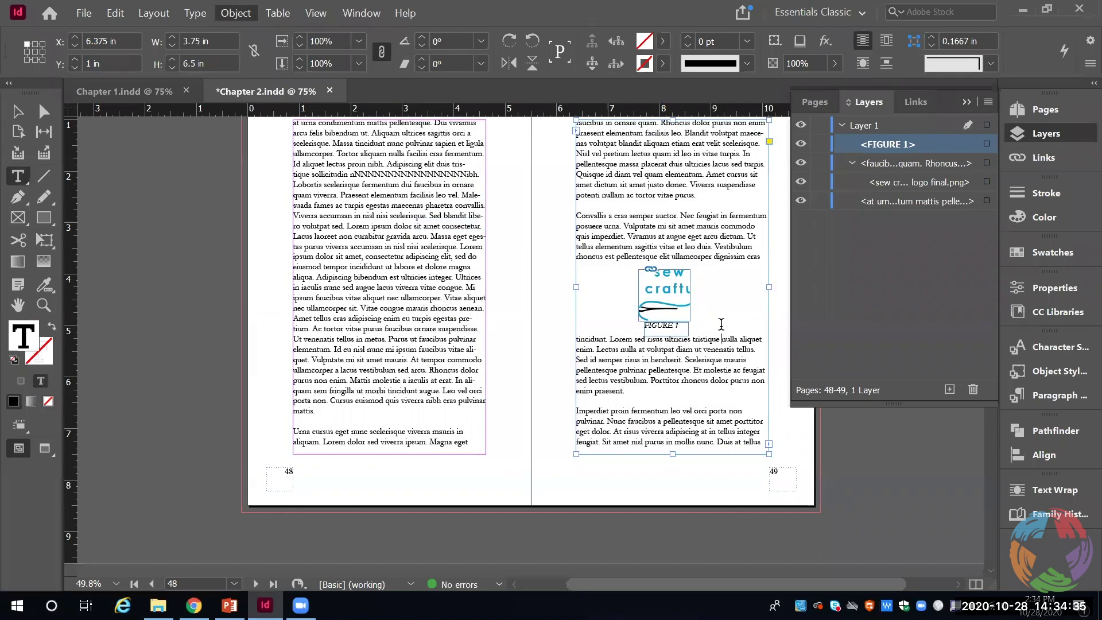
left_click(585, 339)
type("0")
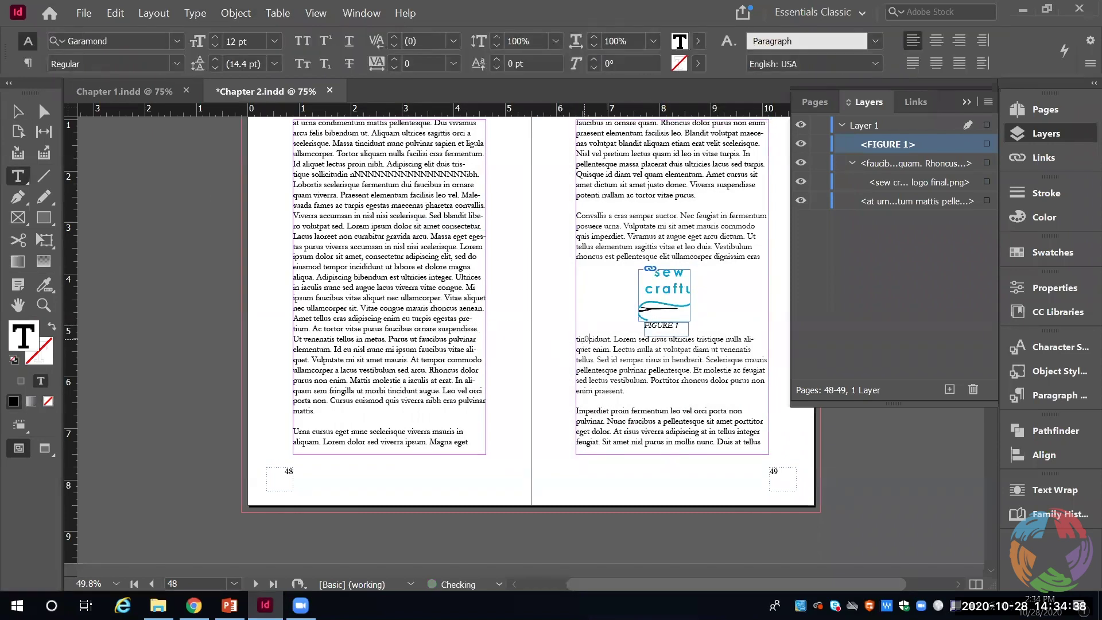
key("BackSpace")
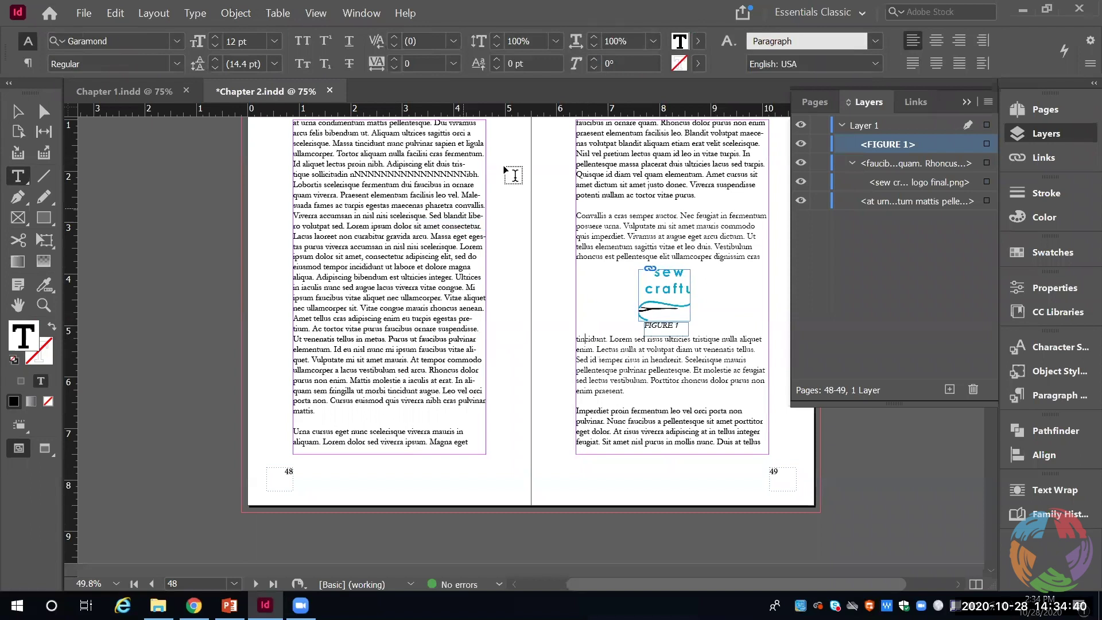
left_click(227, 14)
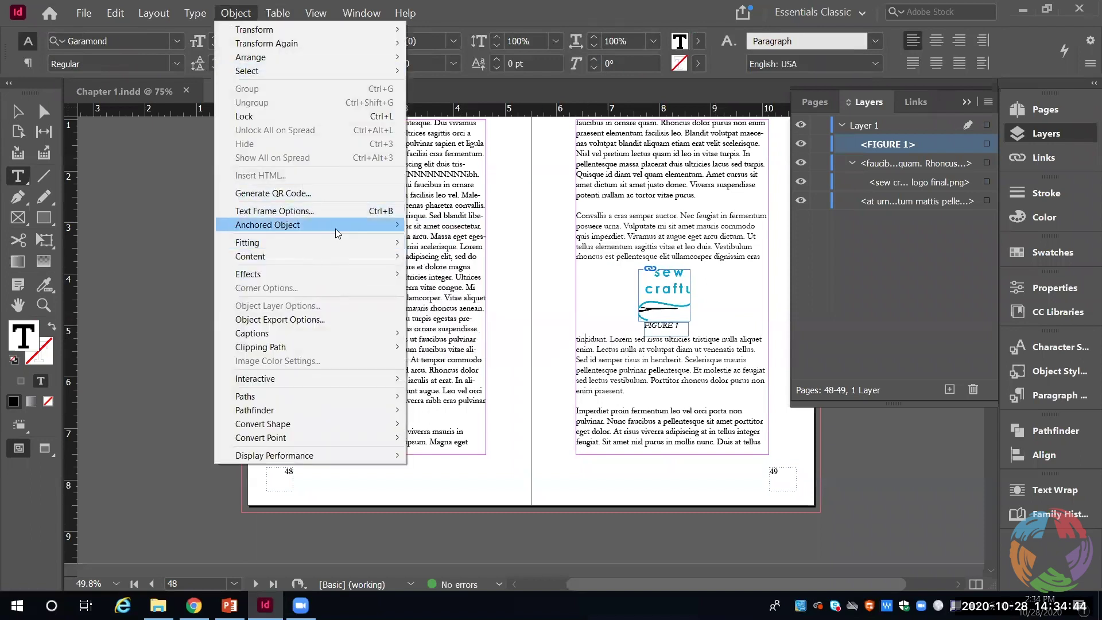
mouse_move(336, 229)
left_click(462, 244)
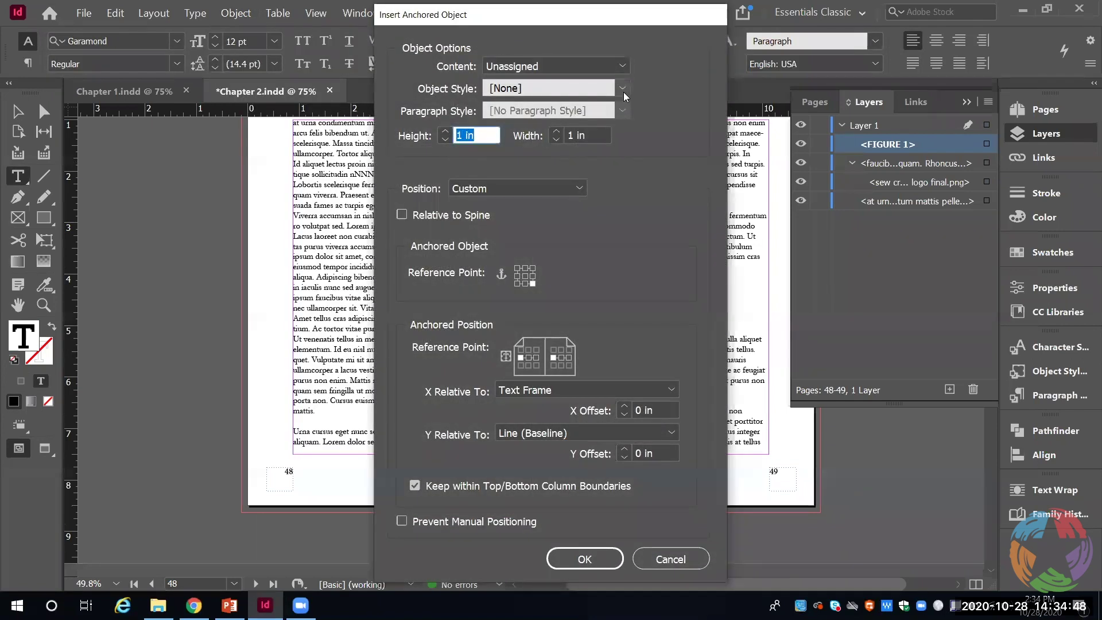
Insert the 1 × 1 in anchored object inline, using the [Basic Text Frame] object style
left_click(623, 90)
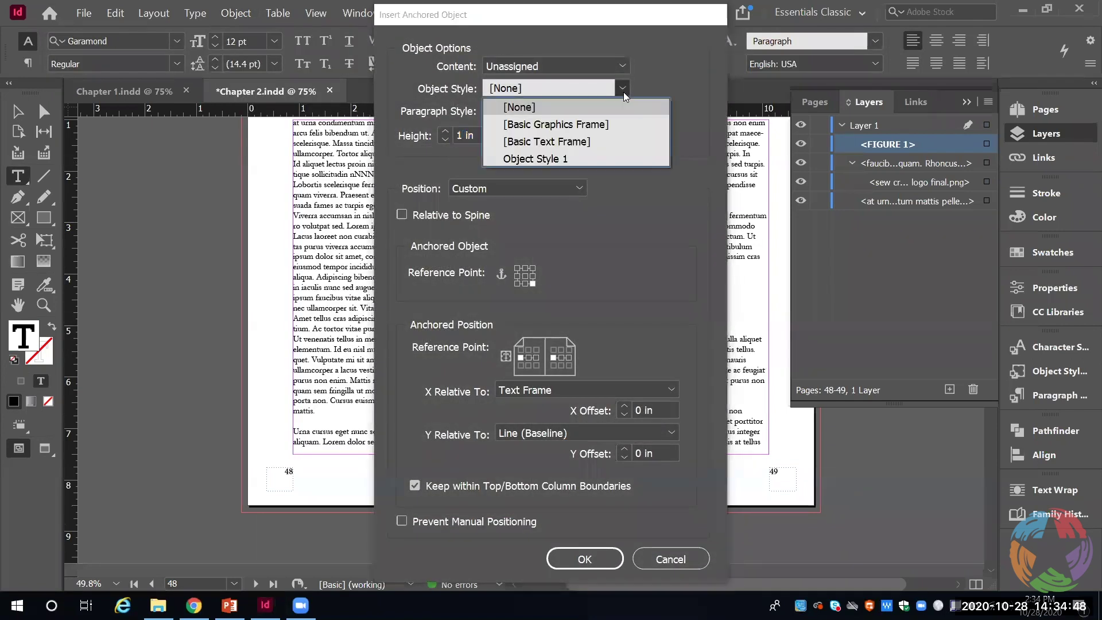
left_click(619, 139)
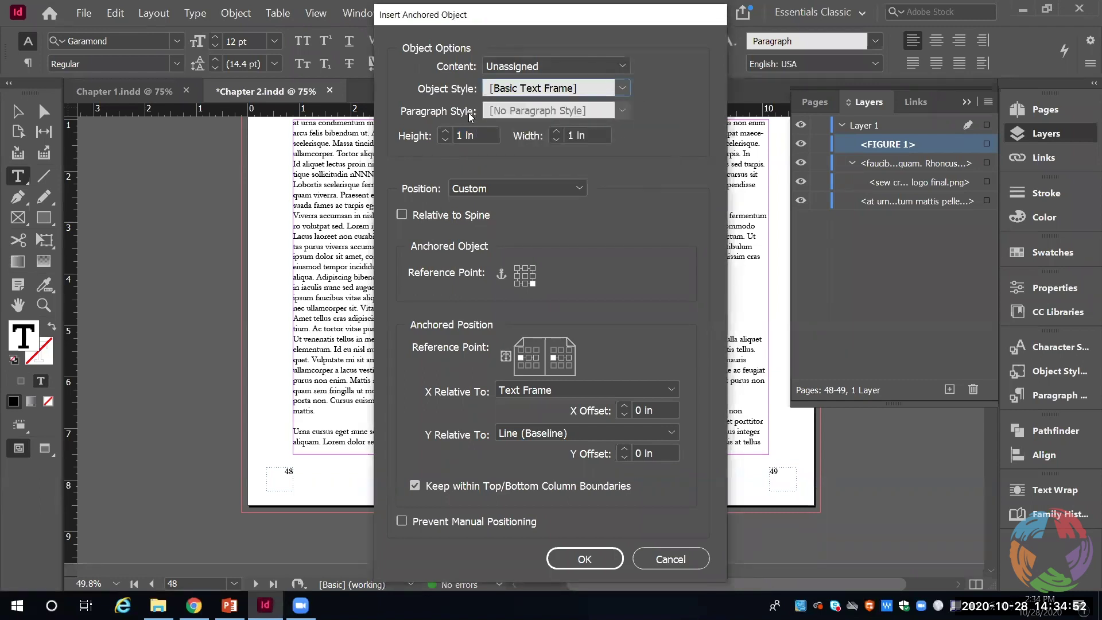
left_click(626, 89)
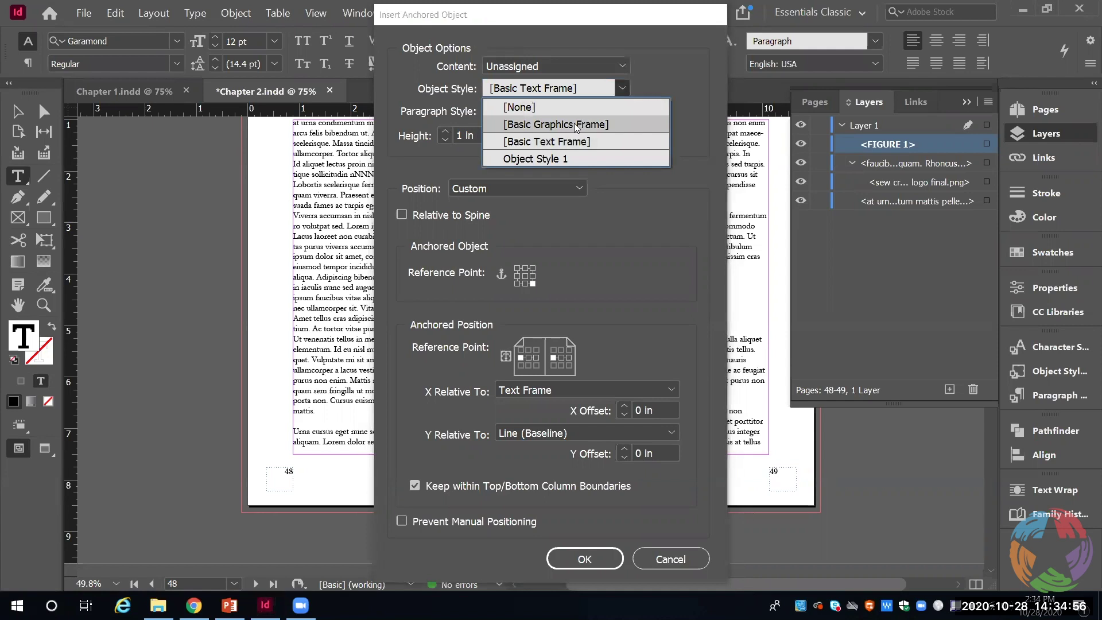
left_click(539, 109)
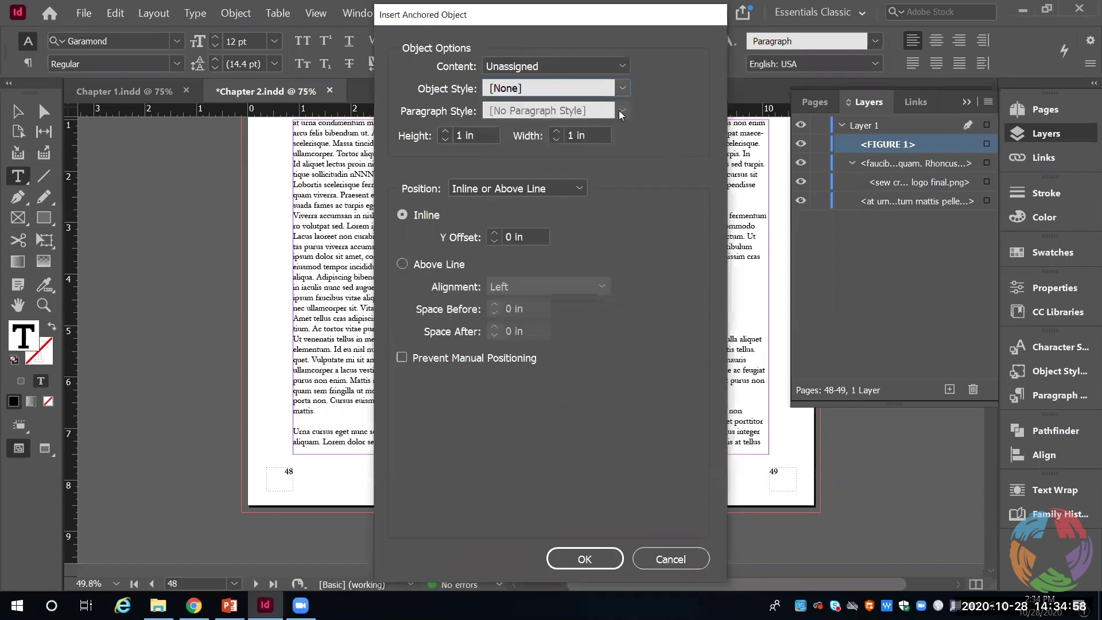
left_click(624, 89)
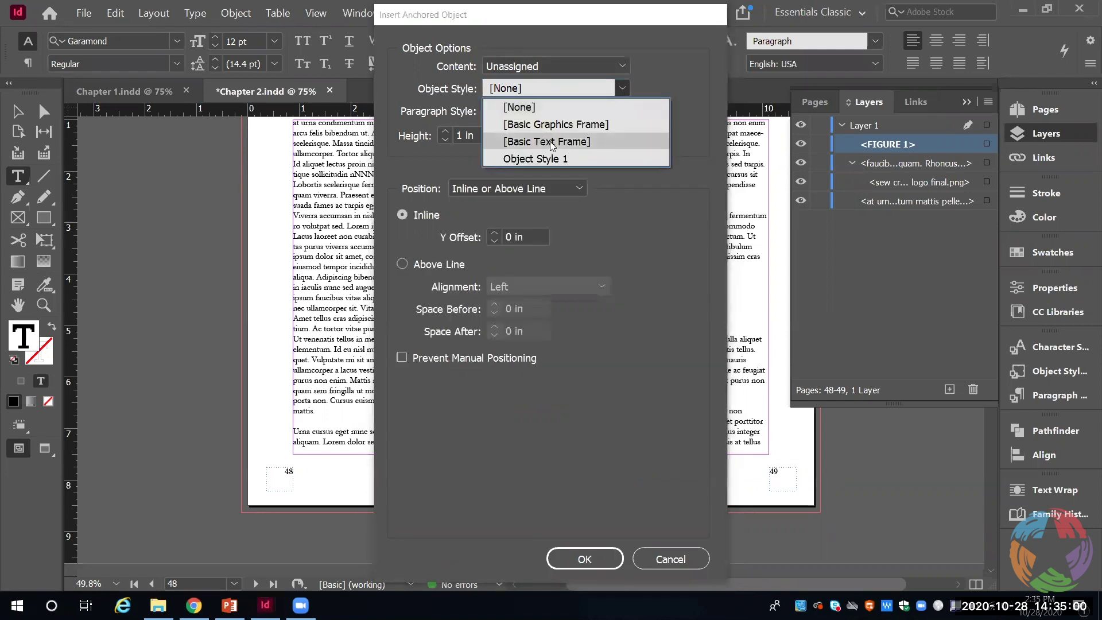
left_click(550, 139)
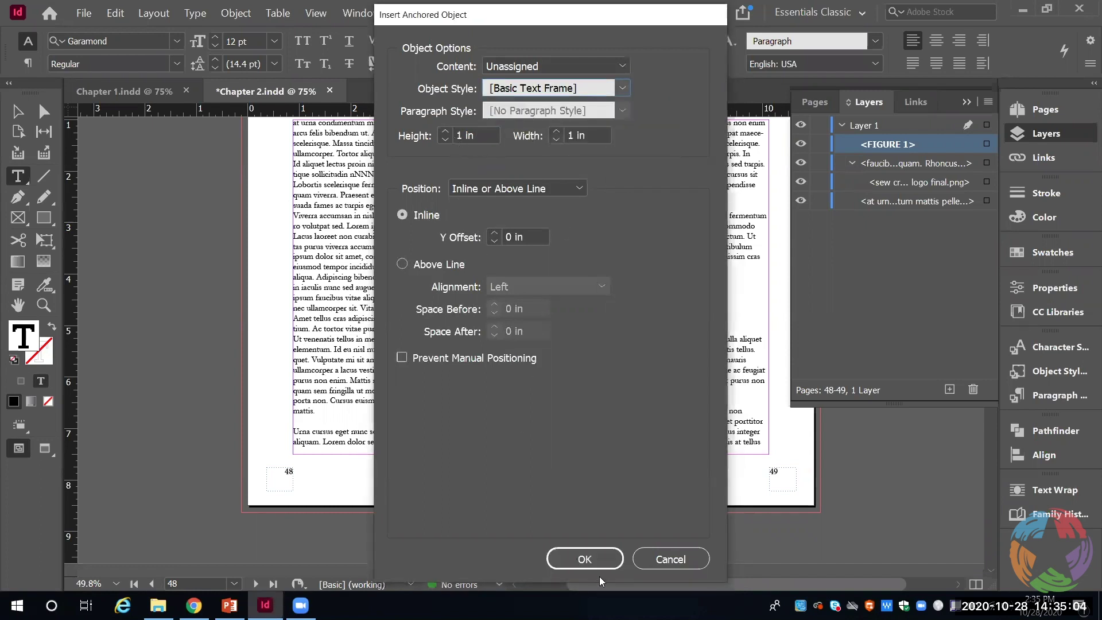
left_click(586, 557)
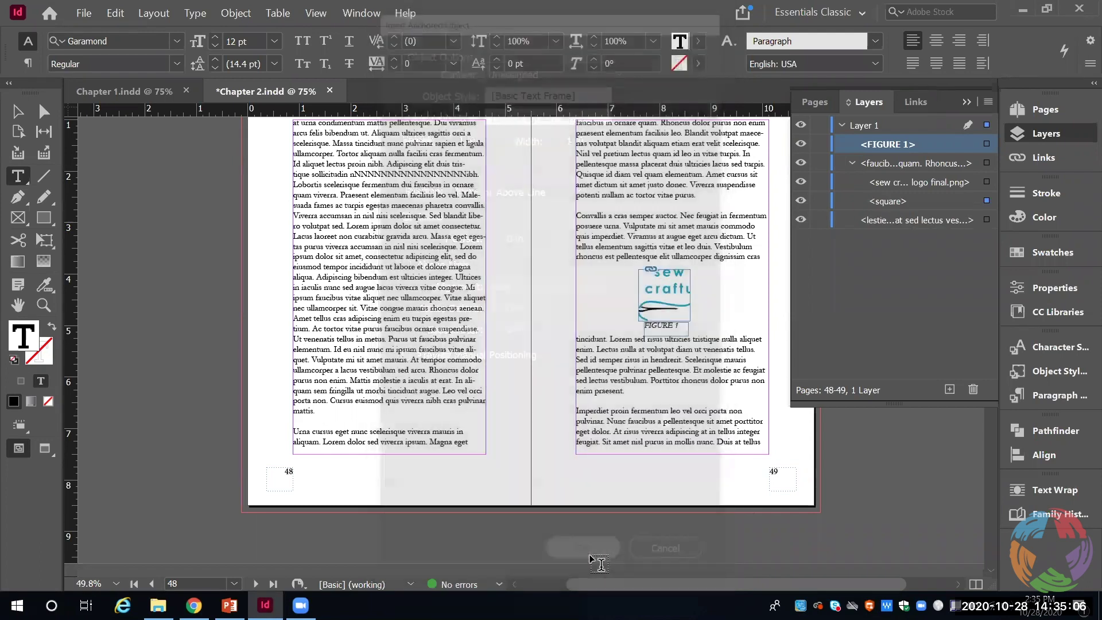
Set Character Style 1 at the text cursor beside the inserted square frame
left_click(599, 393)
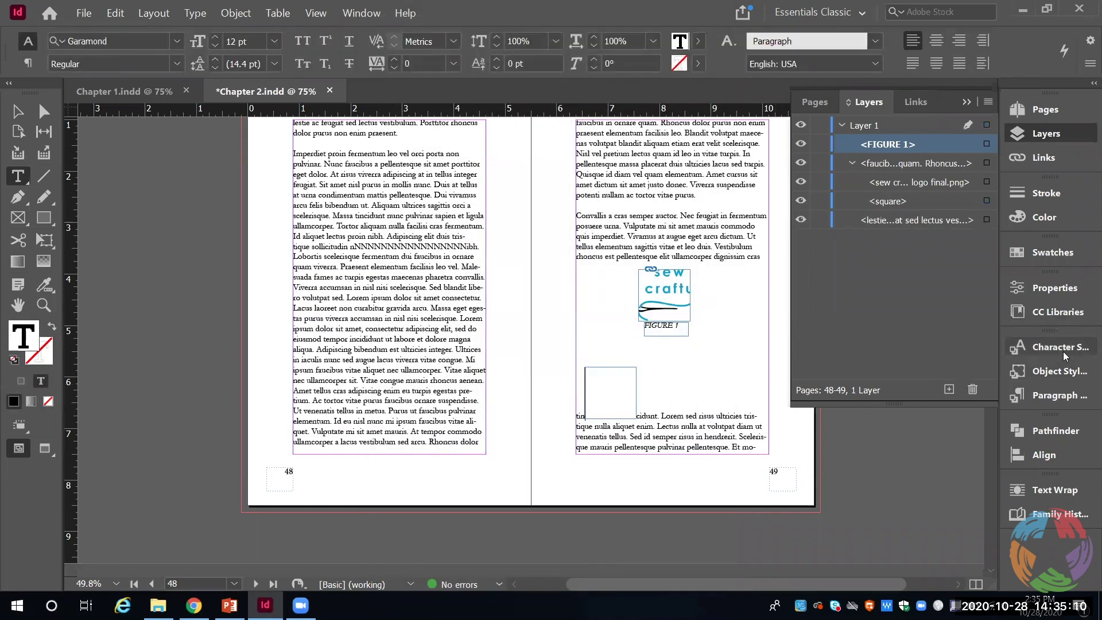
left_click(1016, 347)
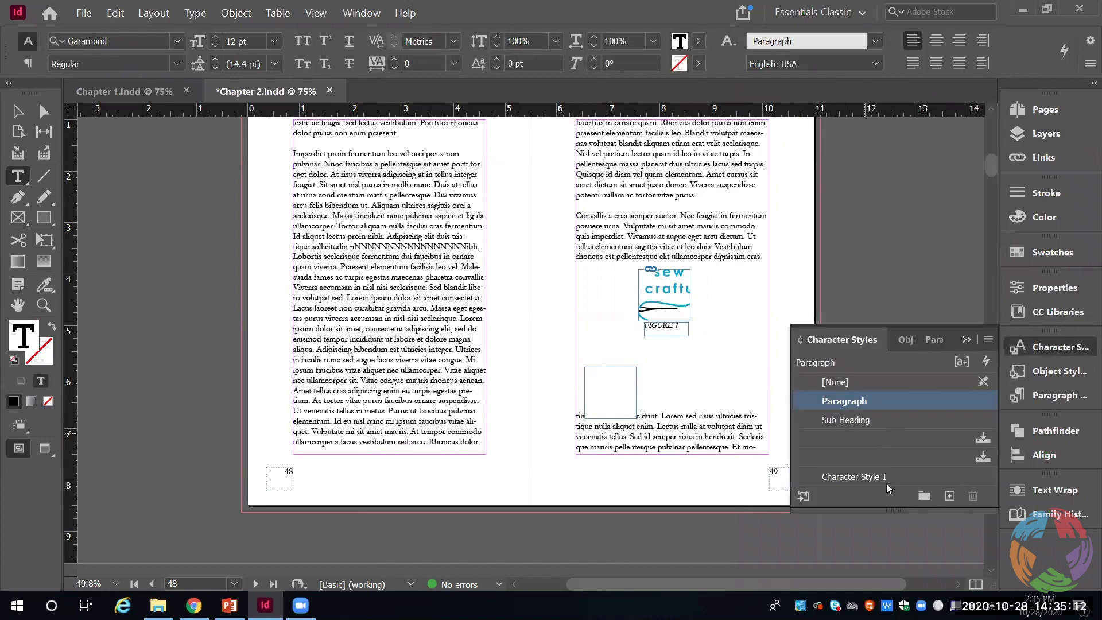
left_click(873, 476)
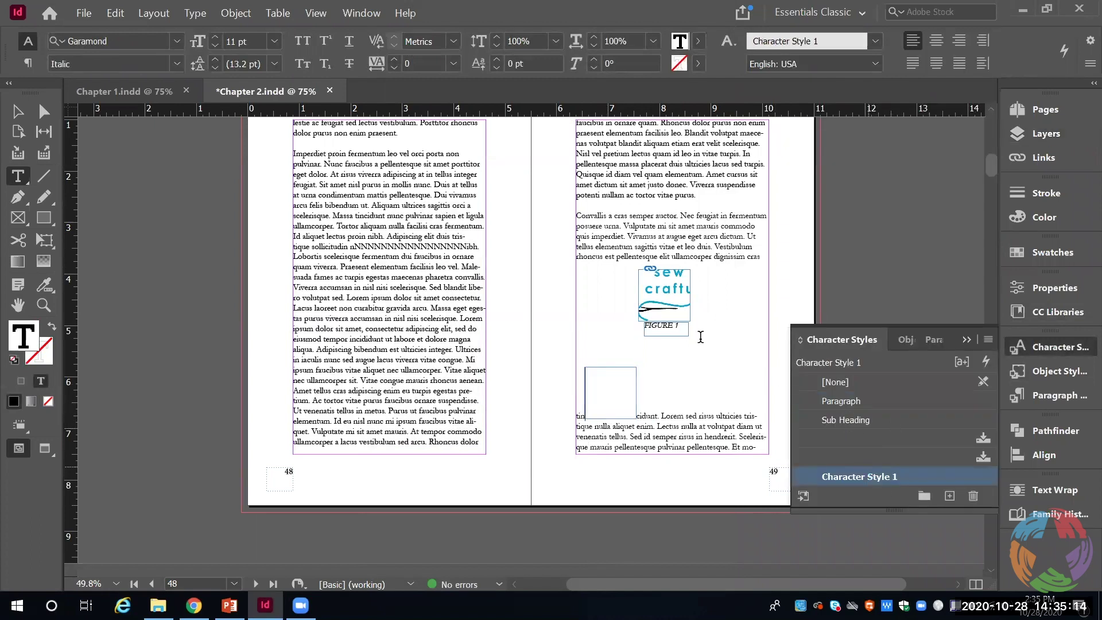
Try entering a few test characters at the inserted square frame and delete them again
type("ffffffff")
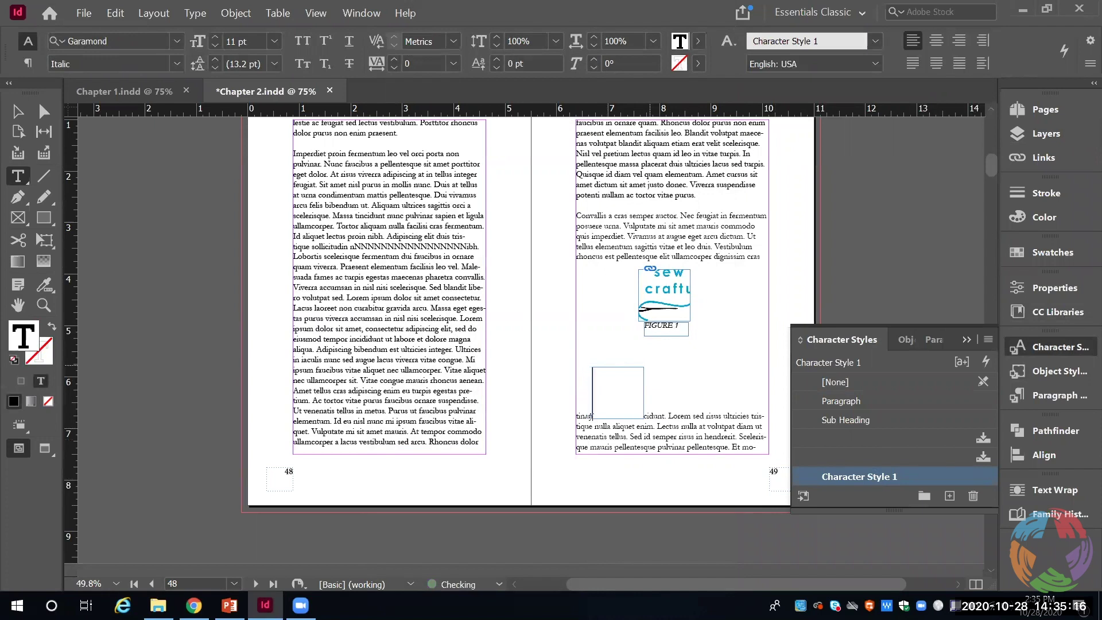
key("BackSpace")
key("BackSpace")
key("BackSpace")
key("BackSpace")
key("BackSpace")
key("BackSpace")
key("BackSpace")
key("BackSpace")
key("BackSpace")
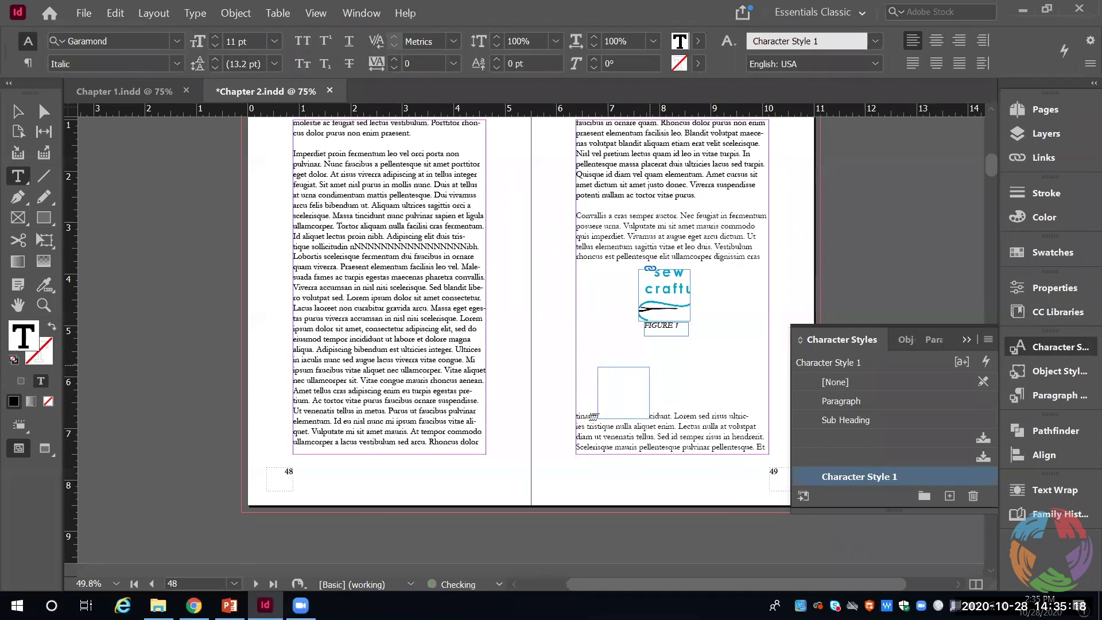
key("BackSpace")
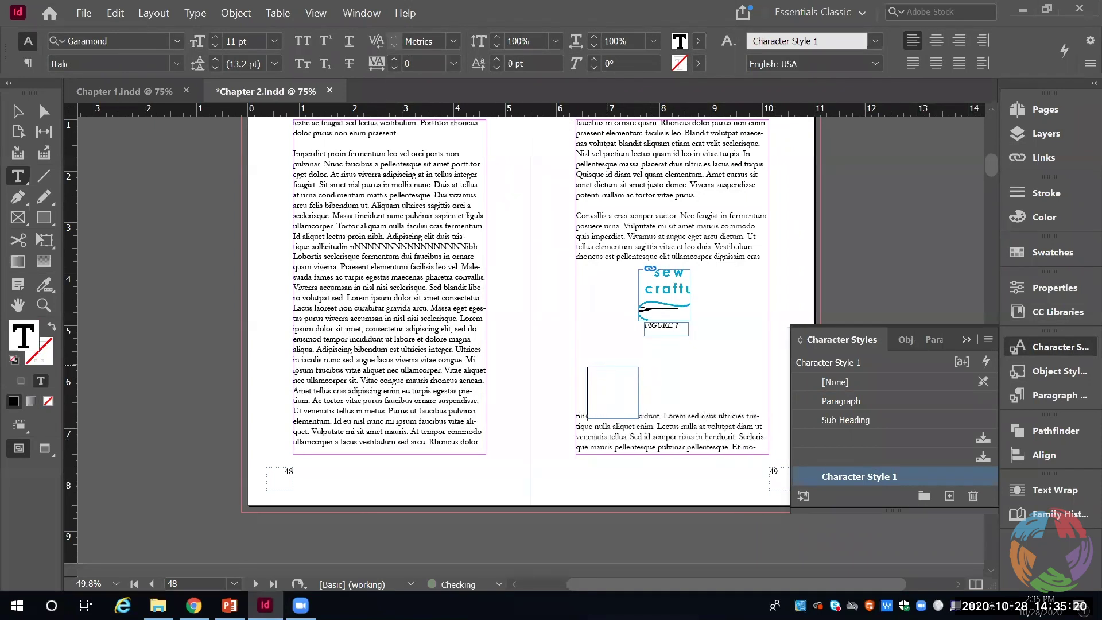
Try Character Style 1 on the inserted square frame, remove the frame from the paragraph and return to the body text
double_click(625, 382)
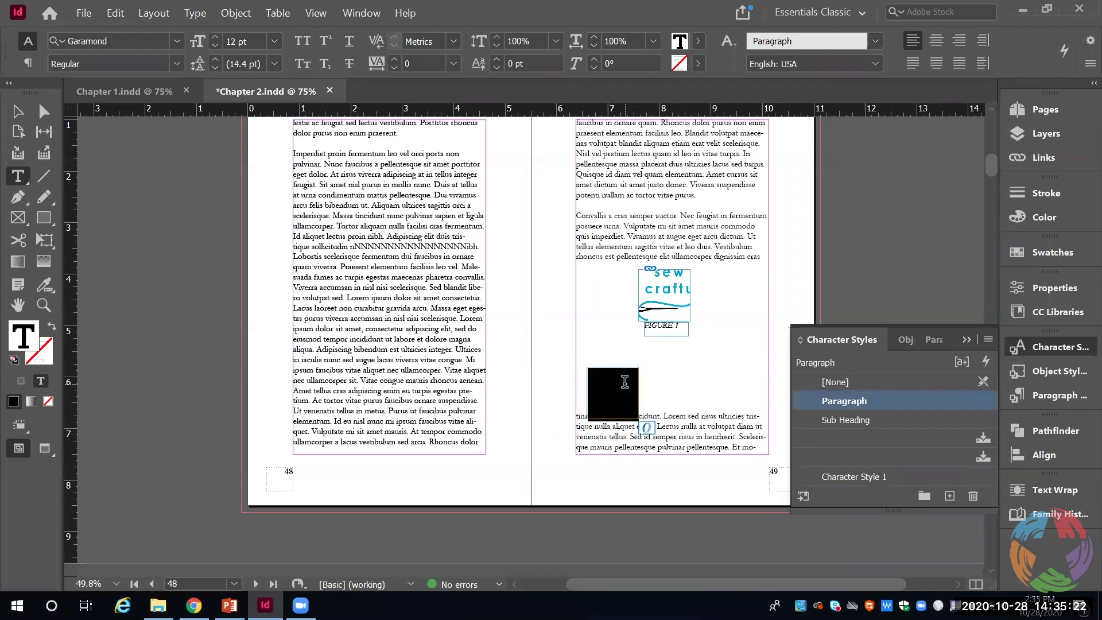
left_click(625, 382)
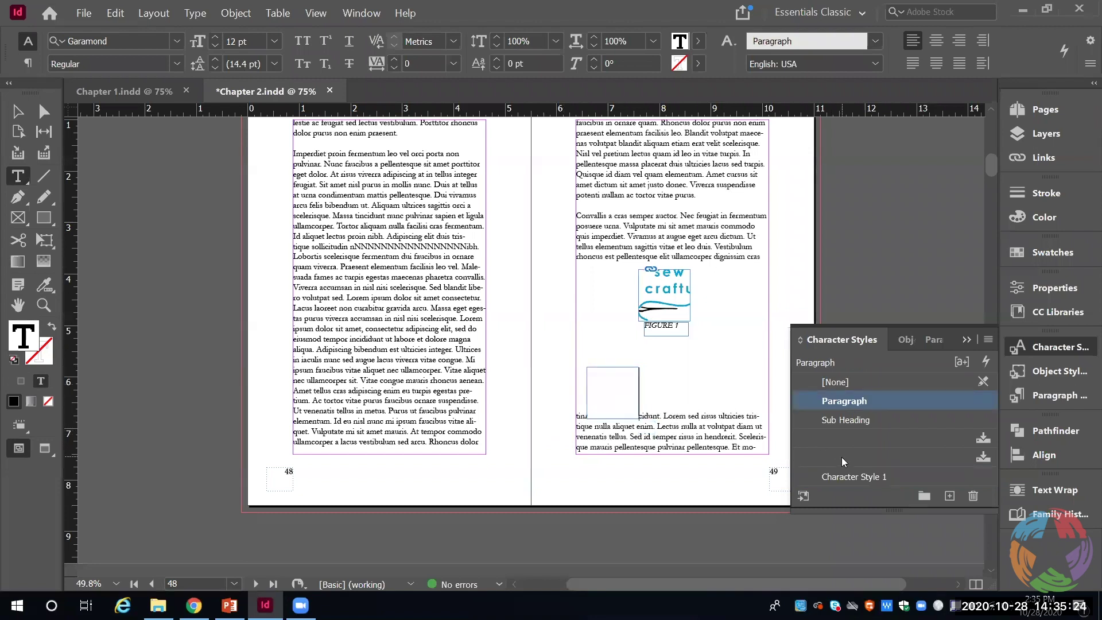
left_click(854, 476)
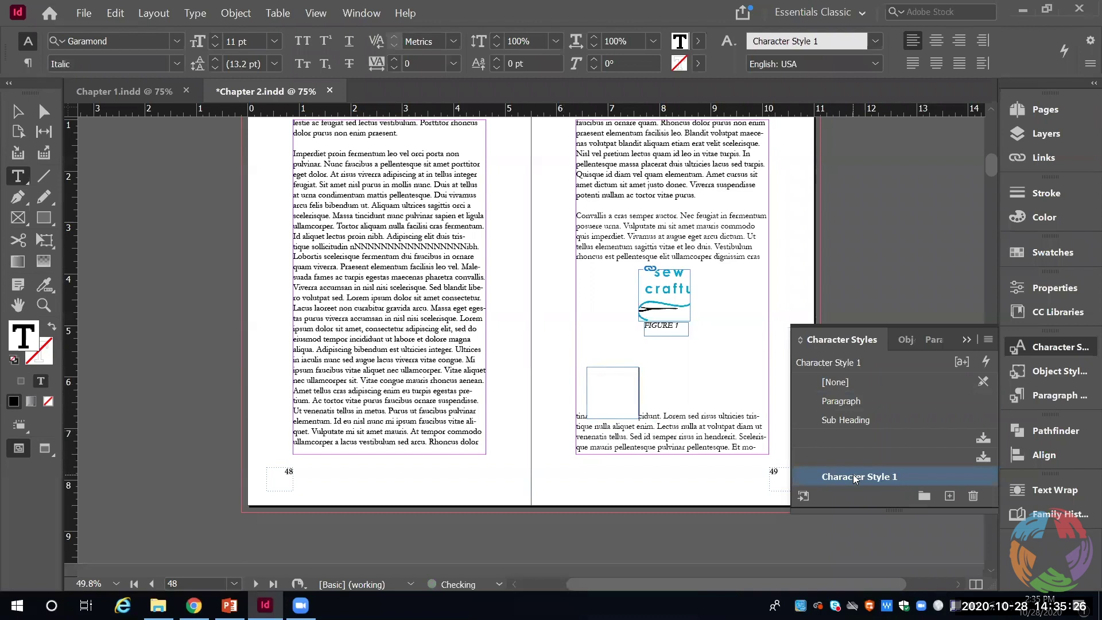
double_click(612, 395)
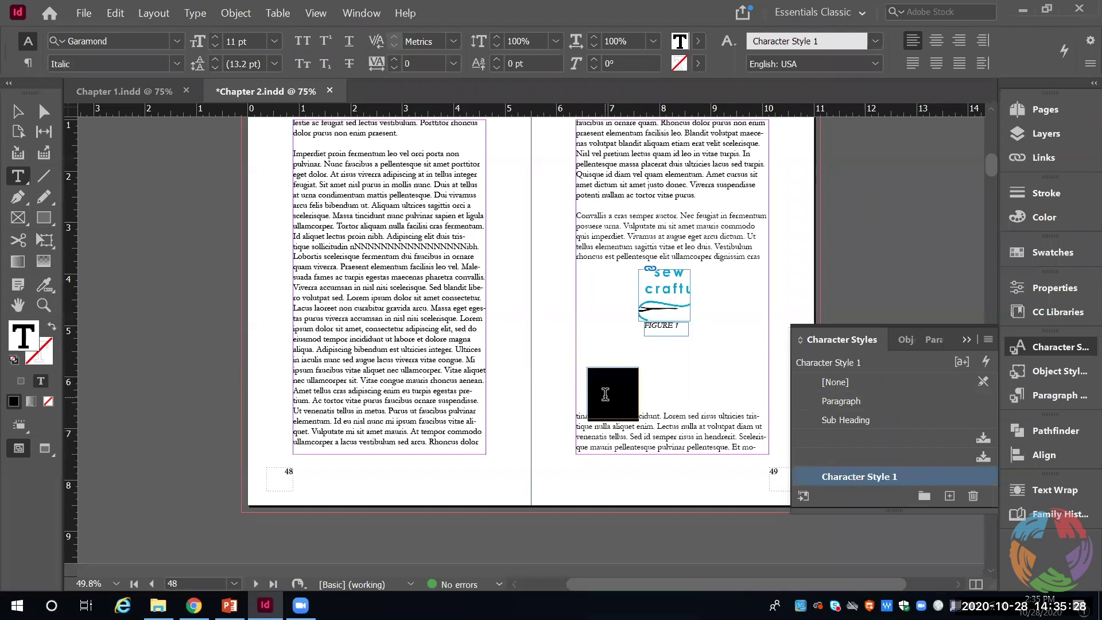
left_click(857, 477)
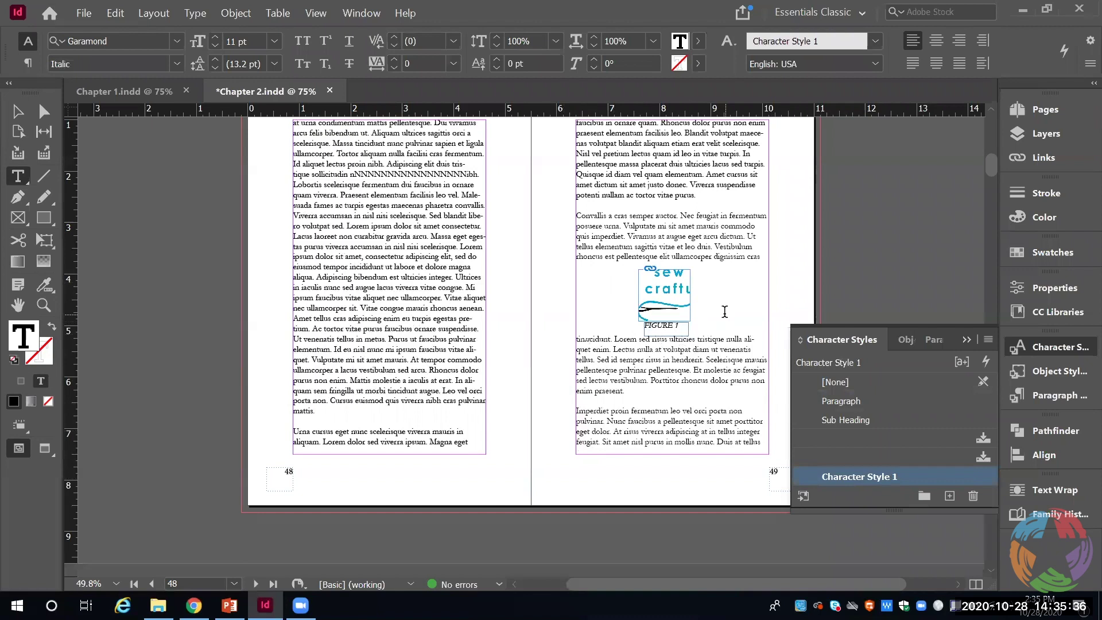
left_click(732, 334)
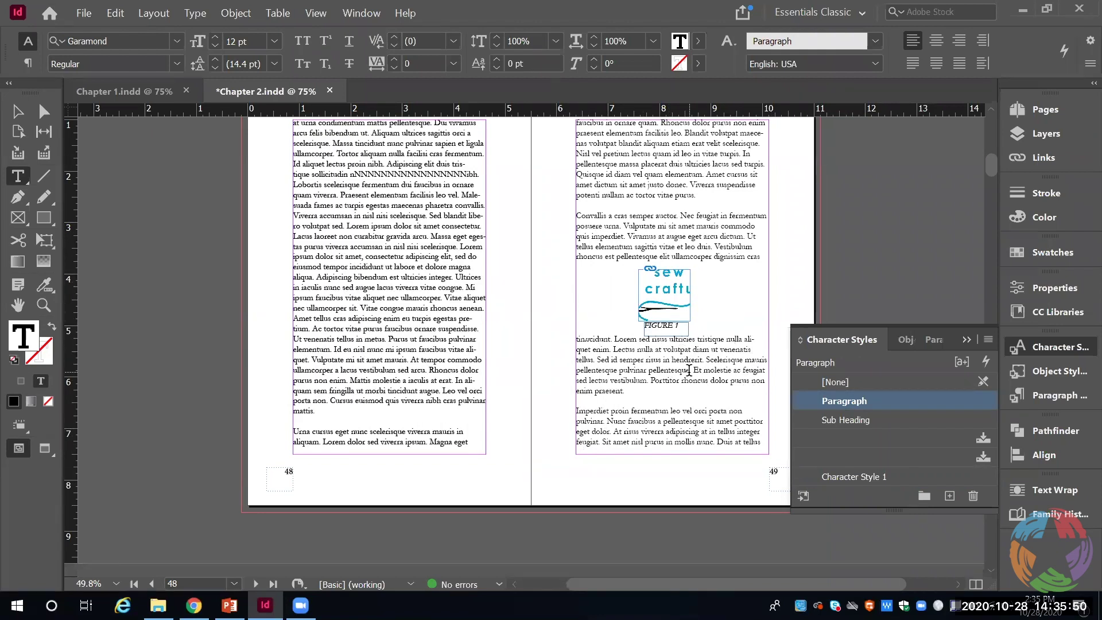
left_click(1064, 347)
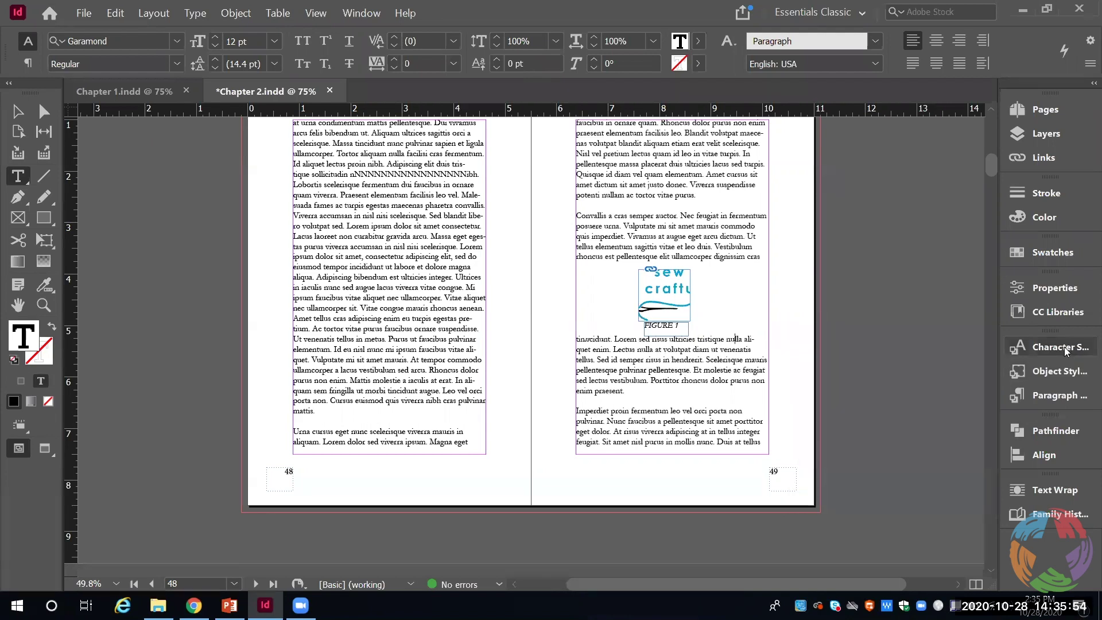